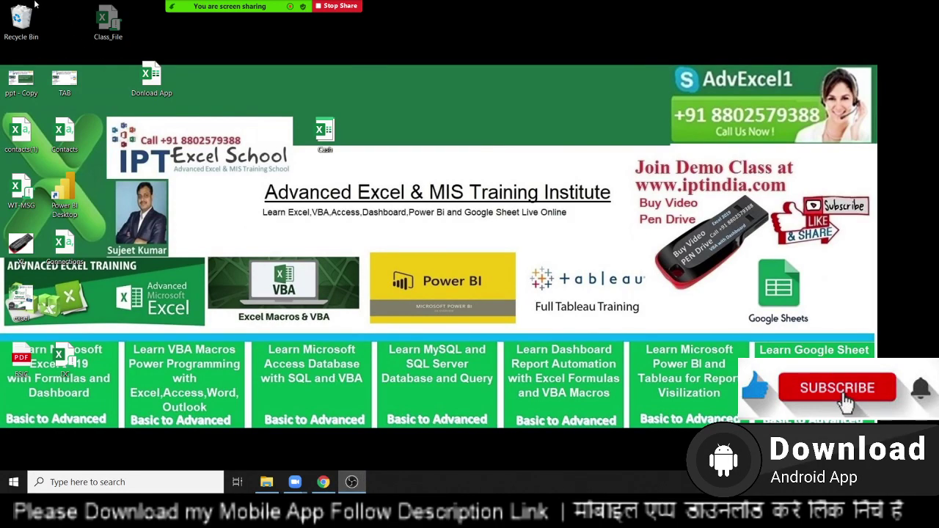
Step: Check the meeting's participants list, then close it
mouse_move(256, 5)
left_click(218, 15)
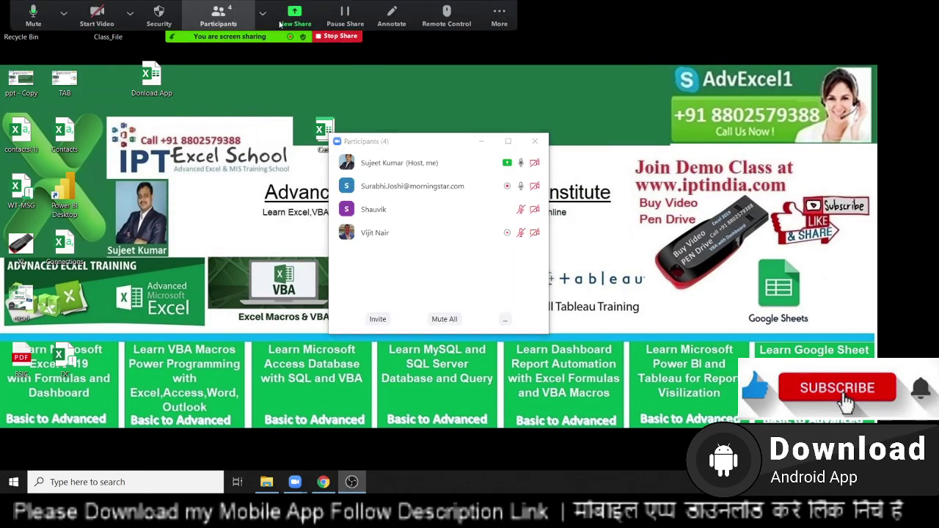
left_click(262, 11)
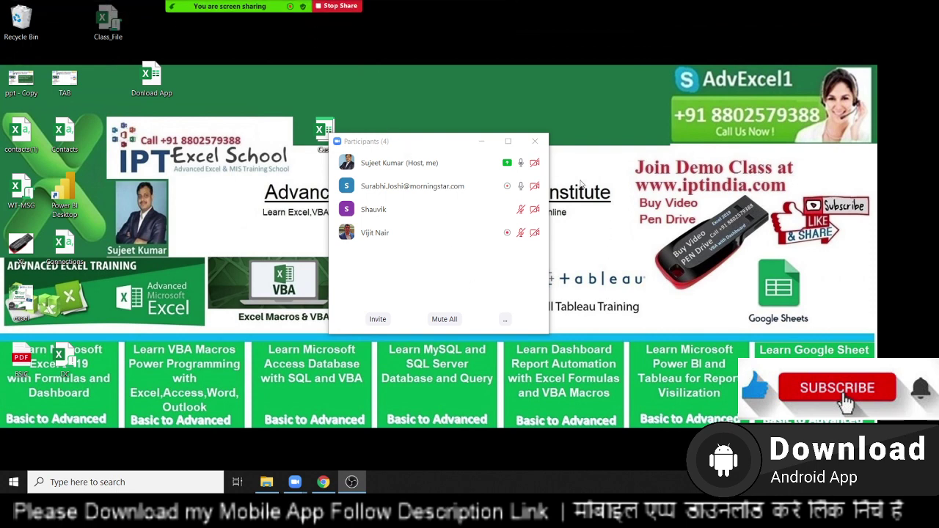
left_click(534, 141)
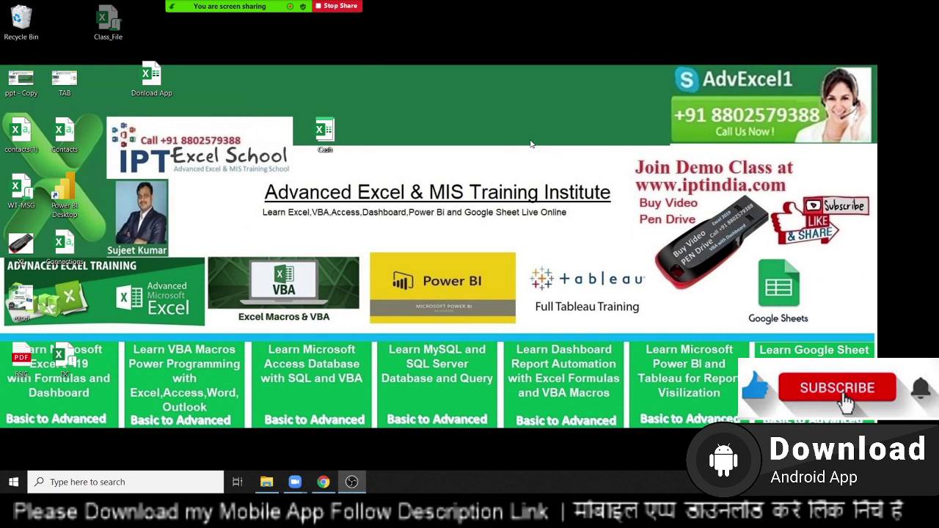
Step: Search 'exc' to launch Excel and open a maximized blank workbook
left_click(133, 488)
type("exc")
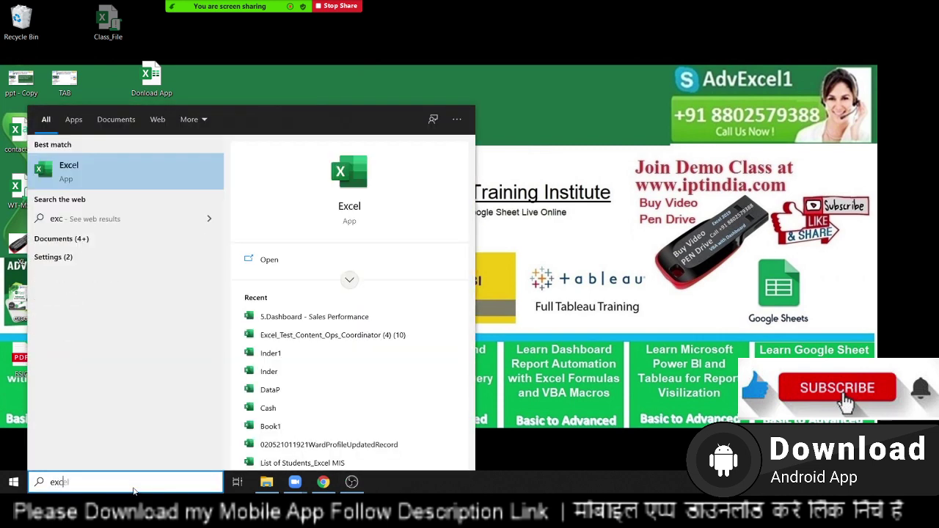
left_click(351, 171)
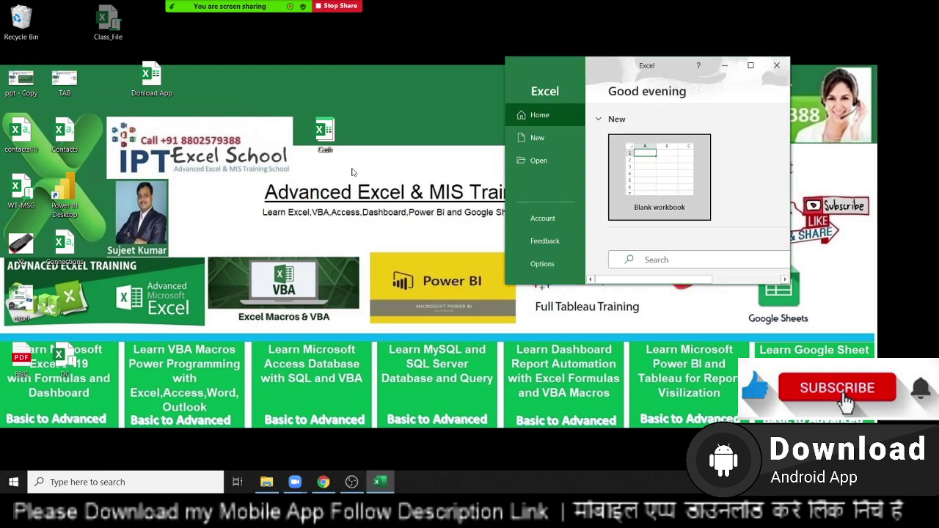
left_click(628, 154)
left_click(751, 67)
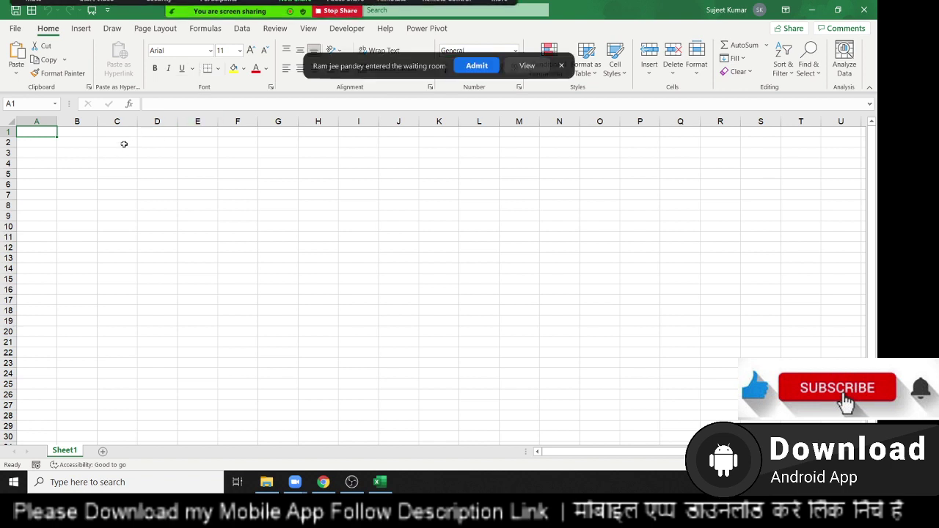
Step: Admit the waiting person, review the five-person Participants list, then close it
left_click(110, 162)
left_click(481, 65)
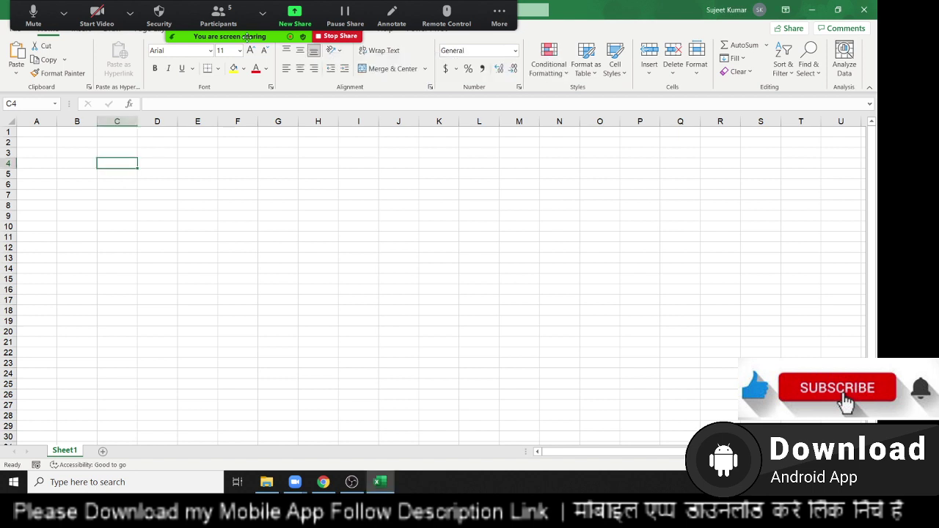
left_click(219, 15)
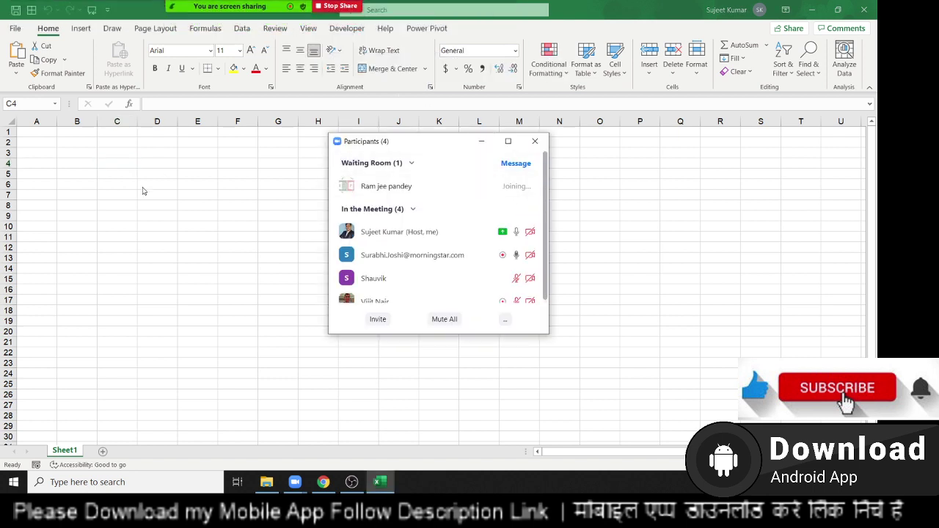
left_click(109, 144)
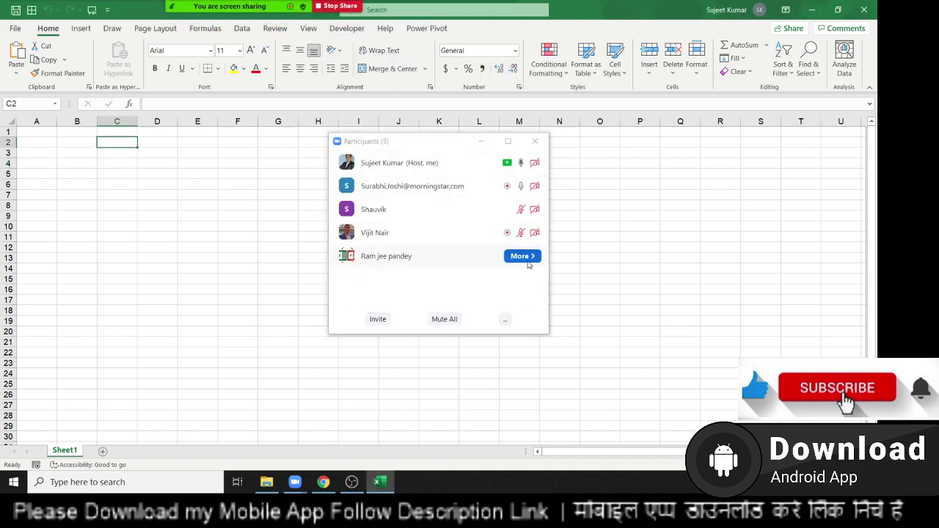
left_click(520, 256)
left_click(581, 312)
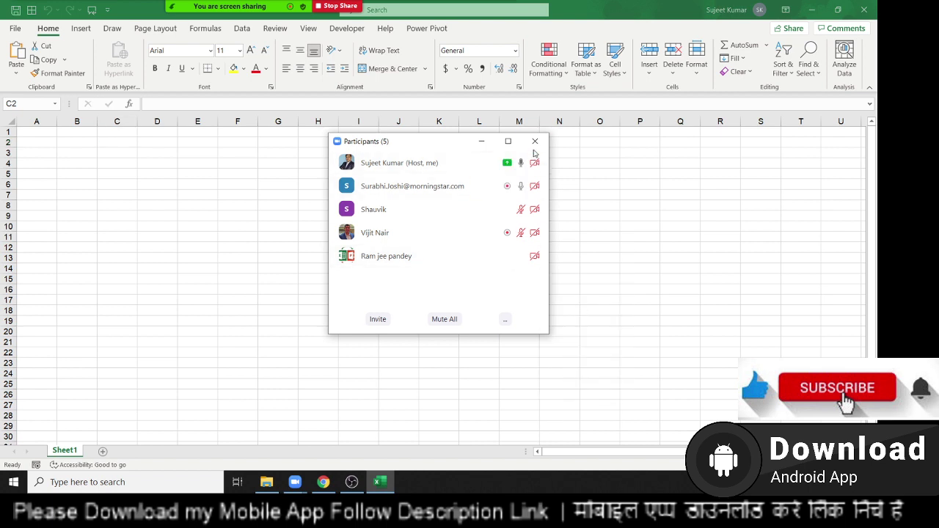
left_click(535, 141)
Step: Type 'Excel' into B2 and 'Data Storage' into C3 on Sheet1
scroll(101, 170, "up", 5)
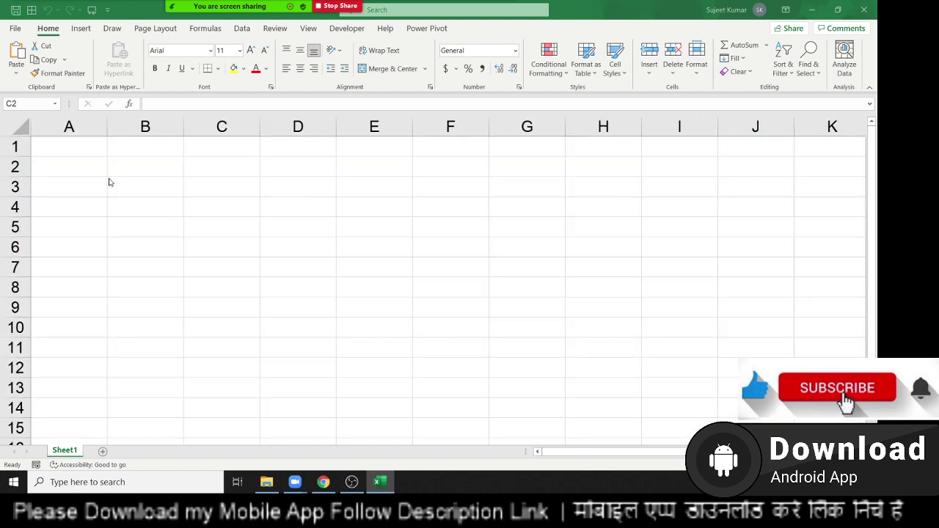
key("F2")
key("Escape")
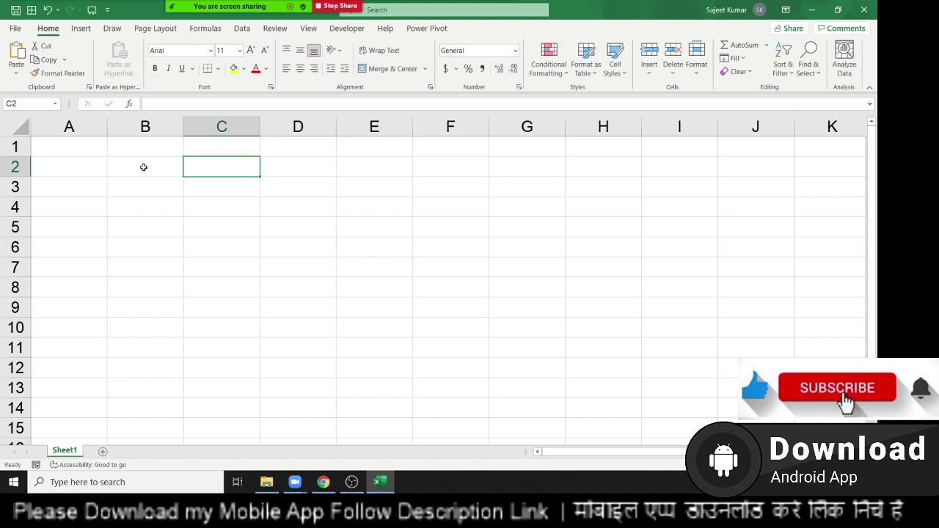
left_click(144, 167)
type("Ex")
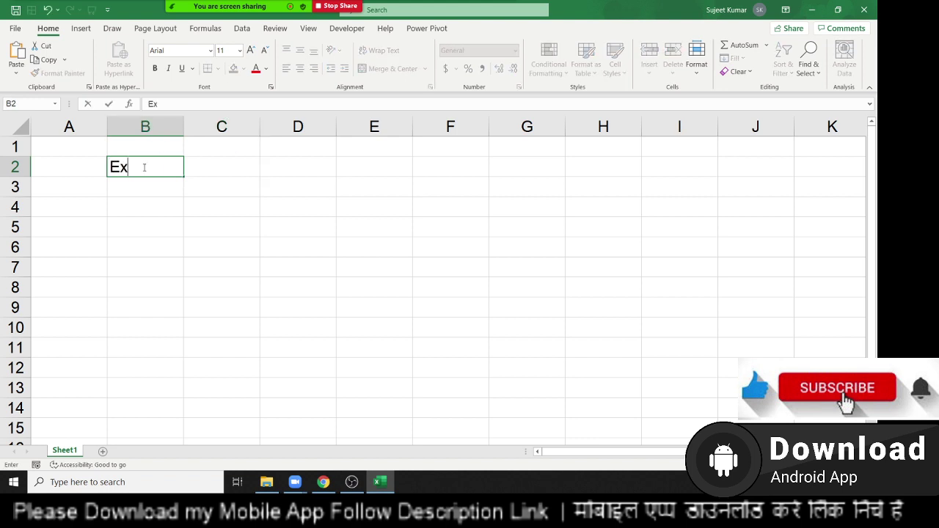
type("cel")
key("Return")
key("Right")
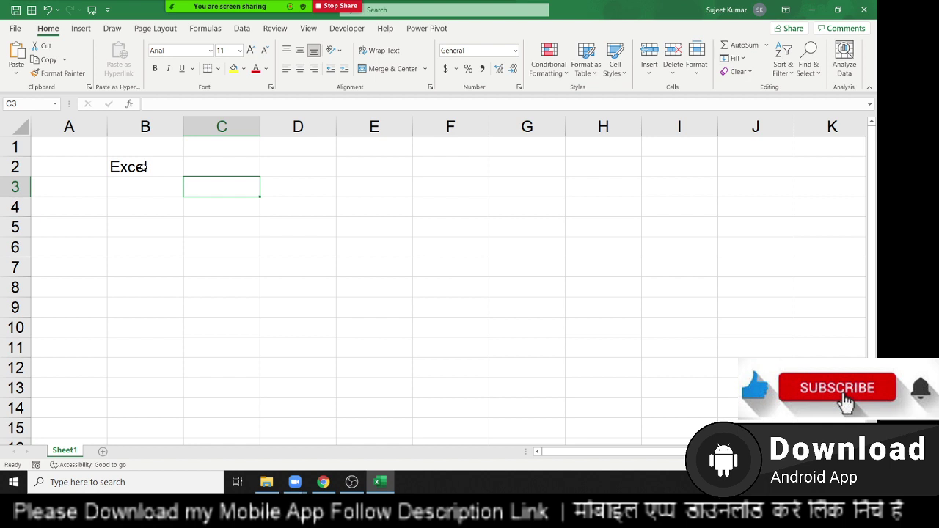
type("Data ")
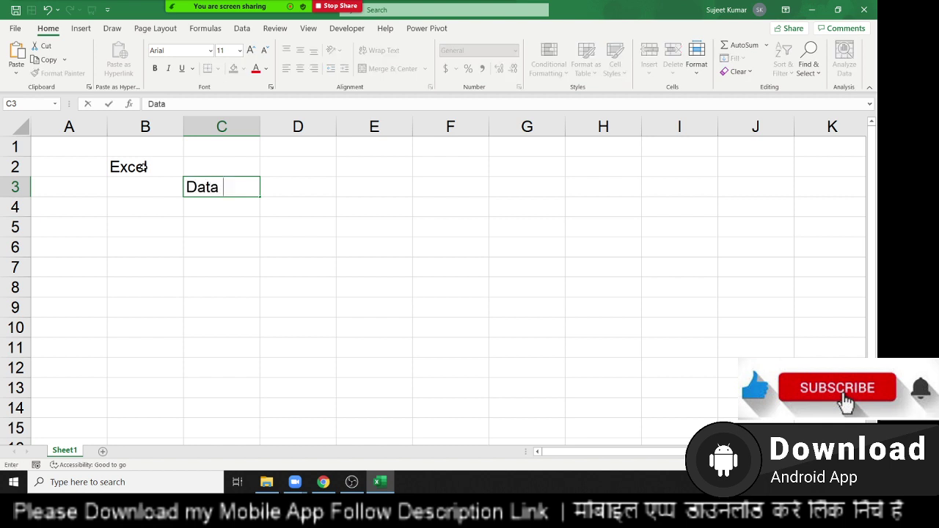
type("Stor")
type("a")
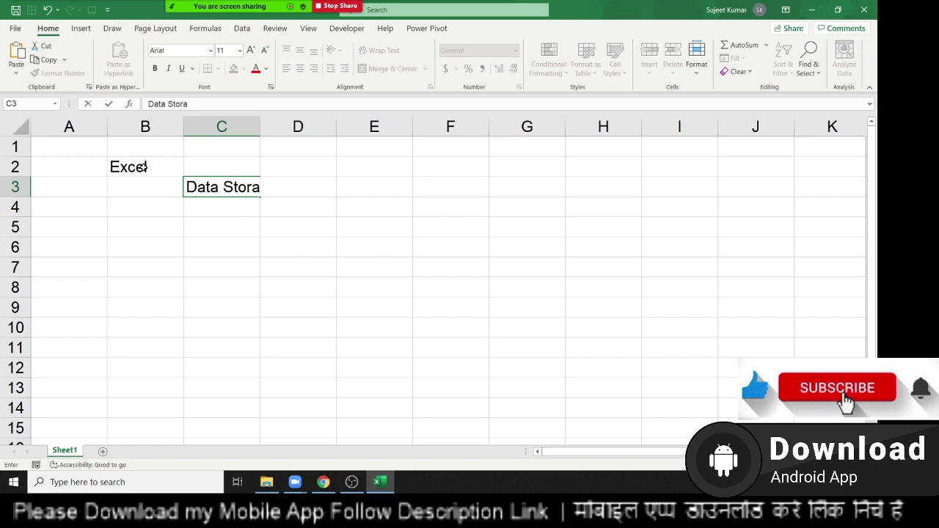
type("ge")
key("Return")
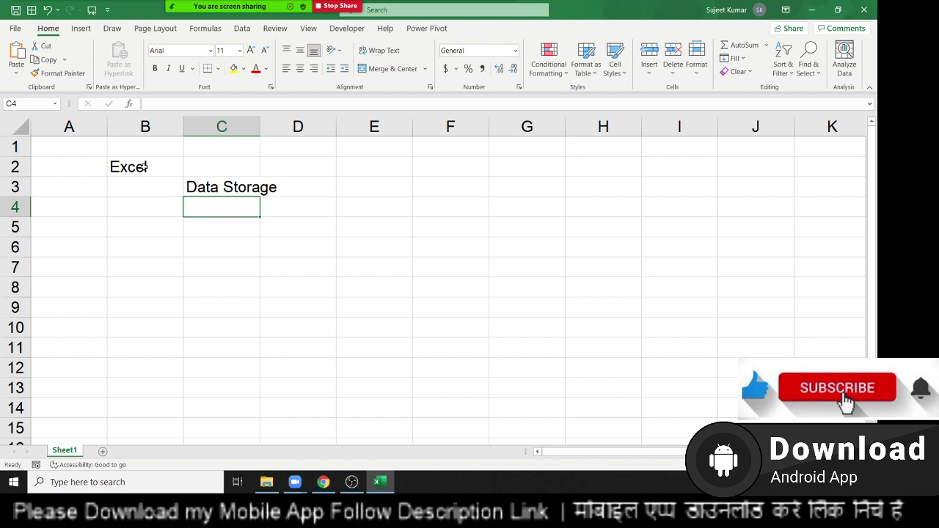
Step: Enter 'Calculation' in C5, 20 in E4 and 30 in F4
key("Down")
type("Cal")
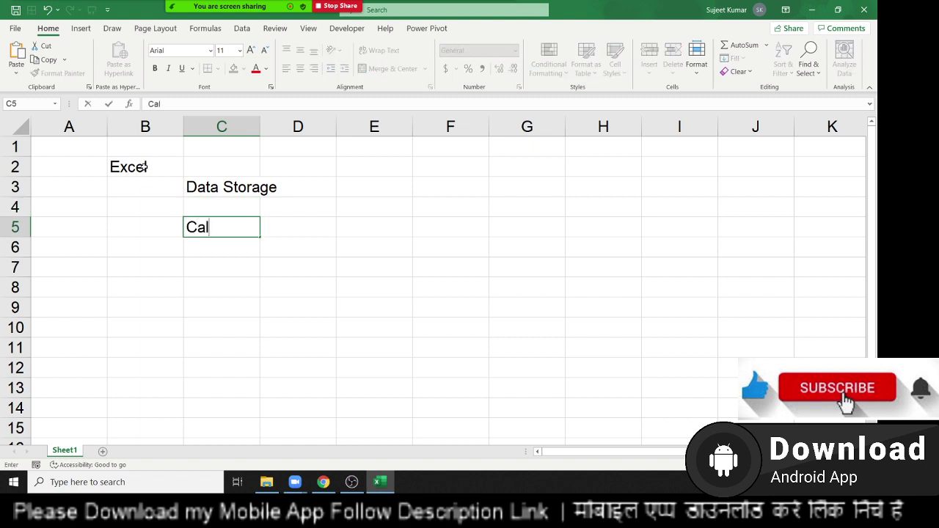
type("culati")
type("on")
key("Return")
key("Up")
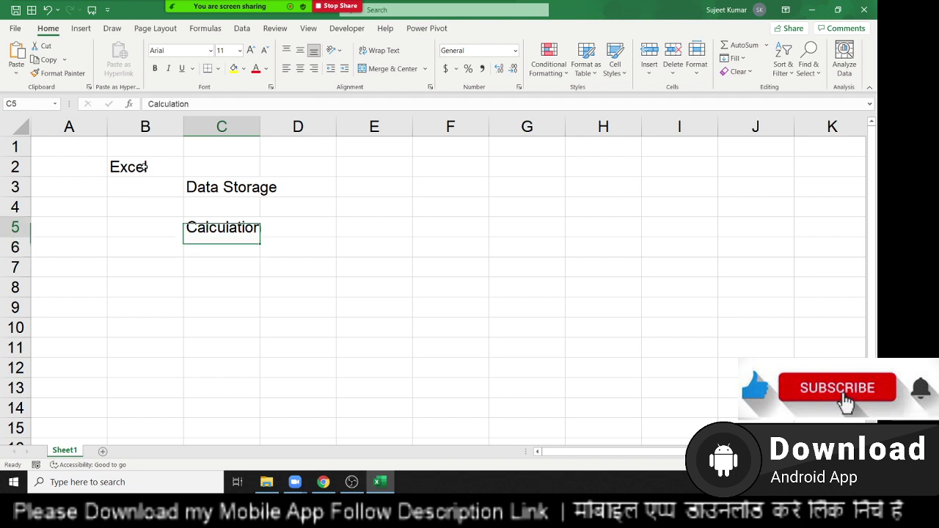
key("Right")
key("Right")
key("Up")
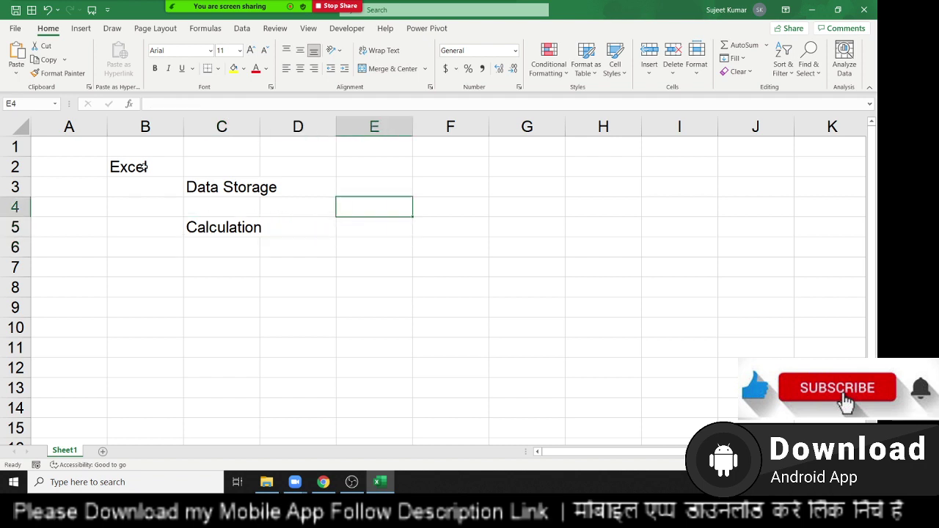
type("20")
key("Tab")
type("30")
key("Tab")
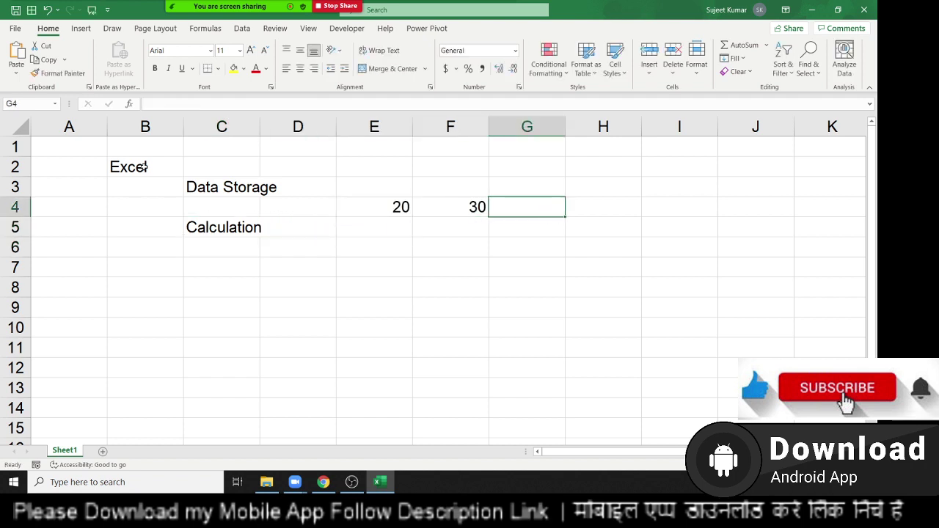
Step: Build the formula =E4+F4 in G4 with arrow keys, showing 50
type("=")
key("Left")
key("Left")
type("+")
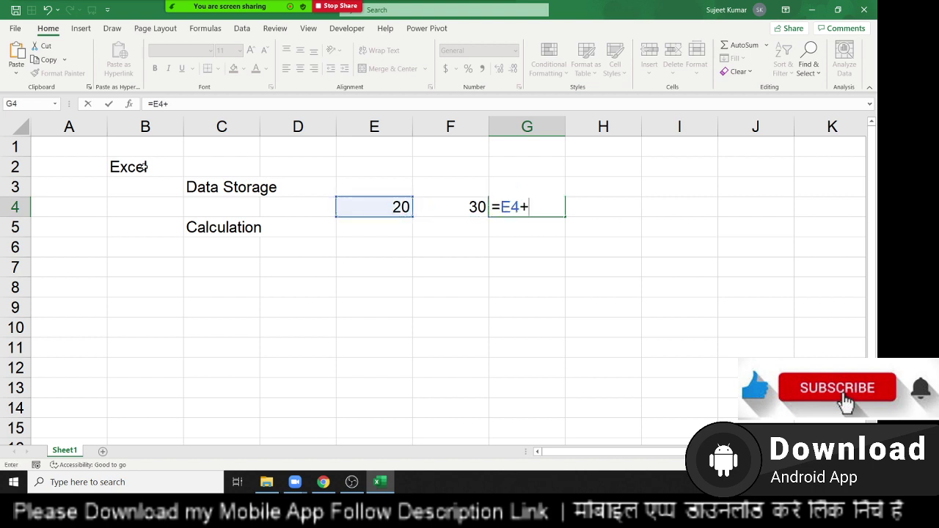
key("Down")
key("Up")
key("Left")
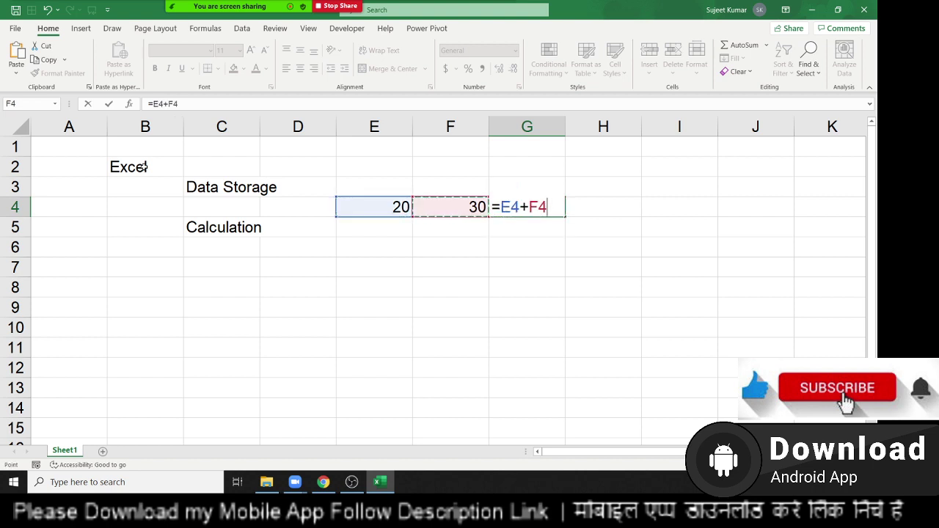
key("Return")
Step: Browse the function library categories on the Formulas tab
left_click(205, 28)
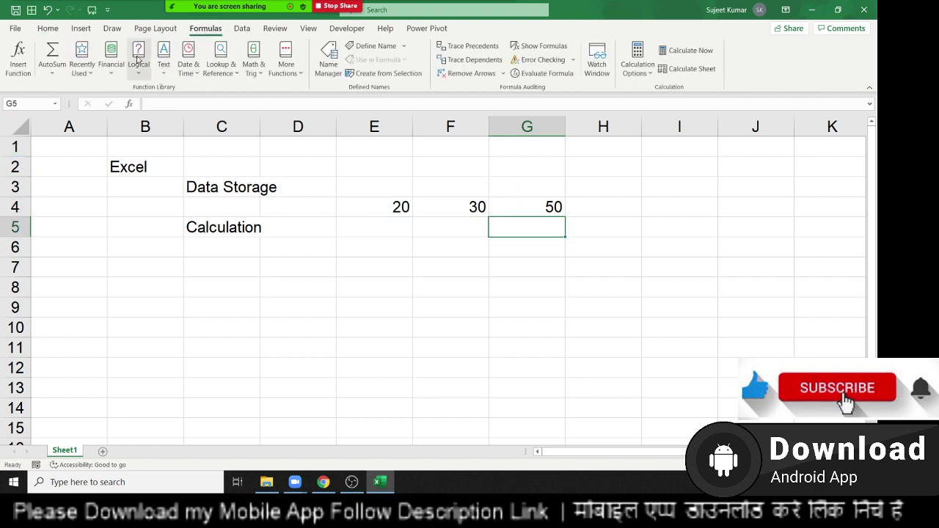
left_click(111, 59)
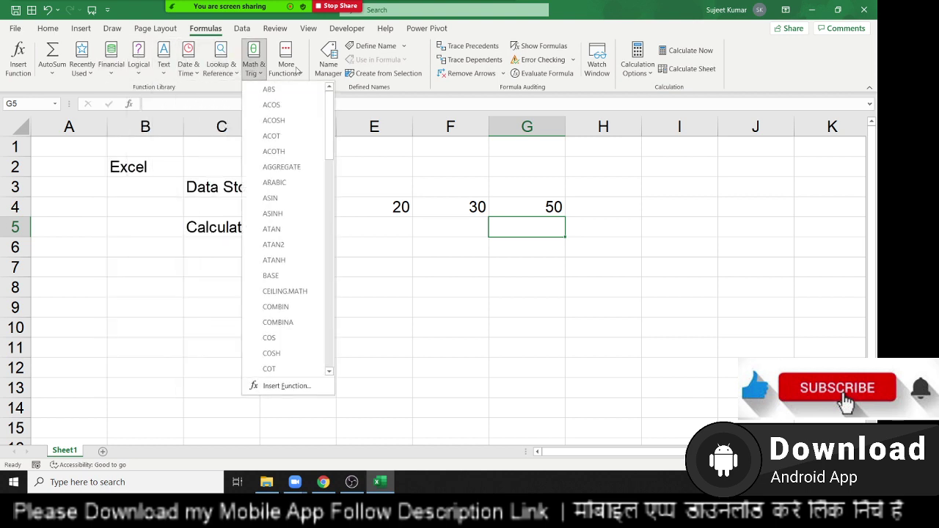
mouse_move(297, 69)
Step: Enter the operators -, +, /, * and ^ in H2 through H6
left_click(613, 166)
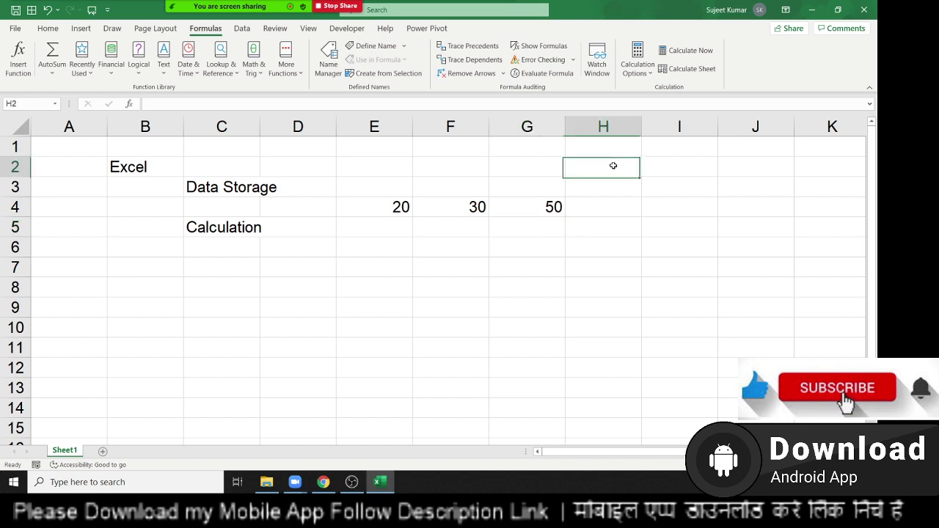
type("-")
key("Return")
type("+")
key("Return")
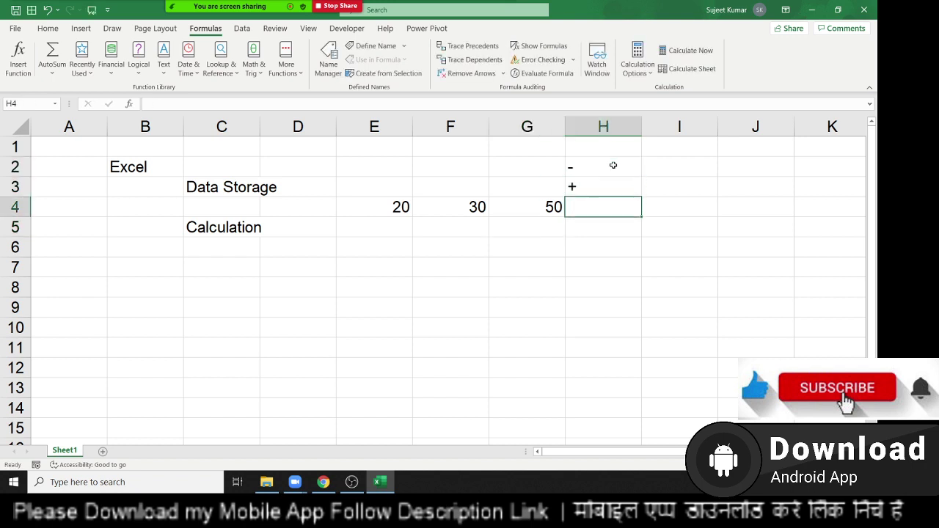
double_click(611, 211)
type("/")
key("Return")
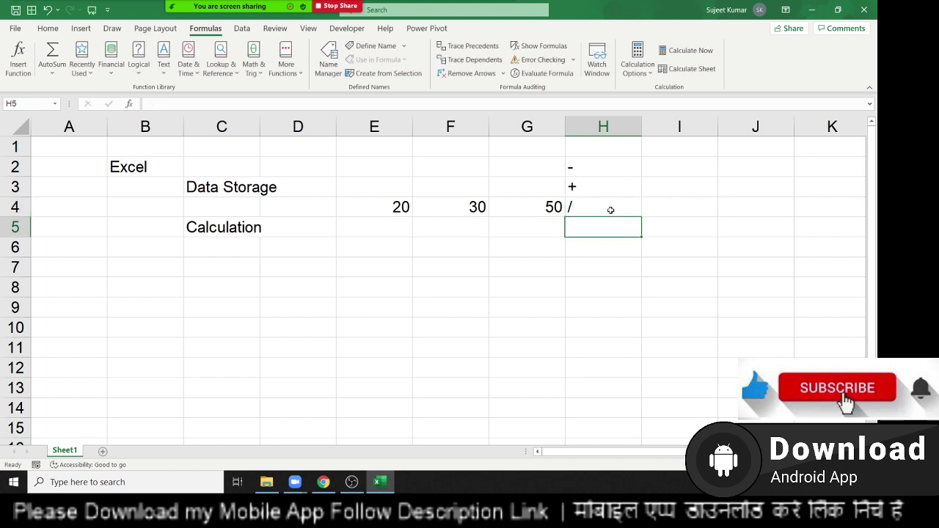
type("*")
key("Return")
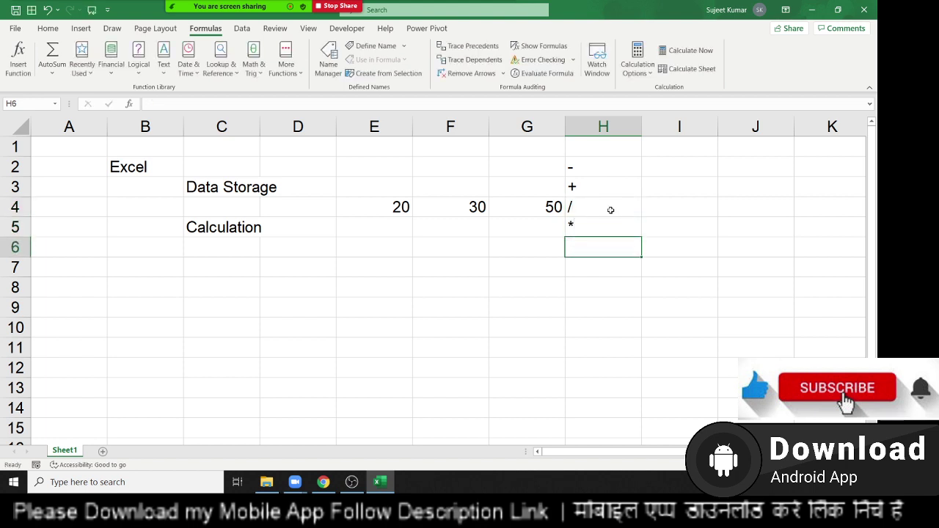
type("^")
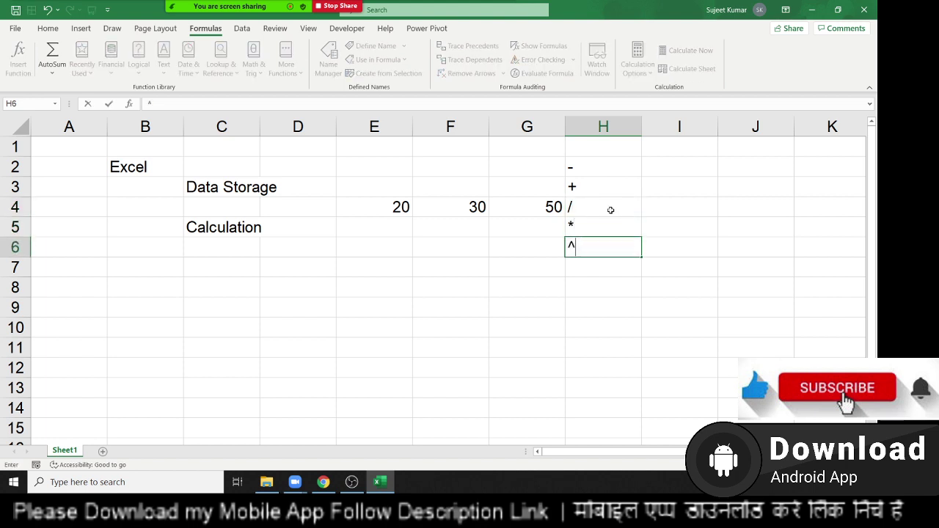
key("Return")
Step: Select the operator range H2:H6, then move to cell F6
key("Up")
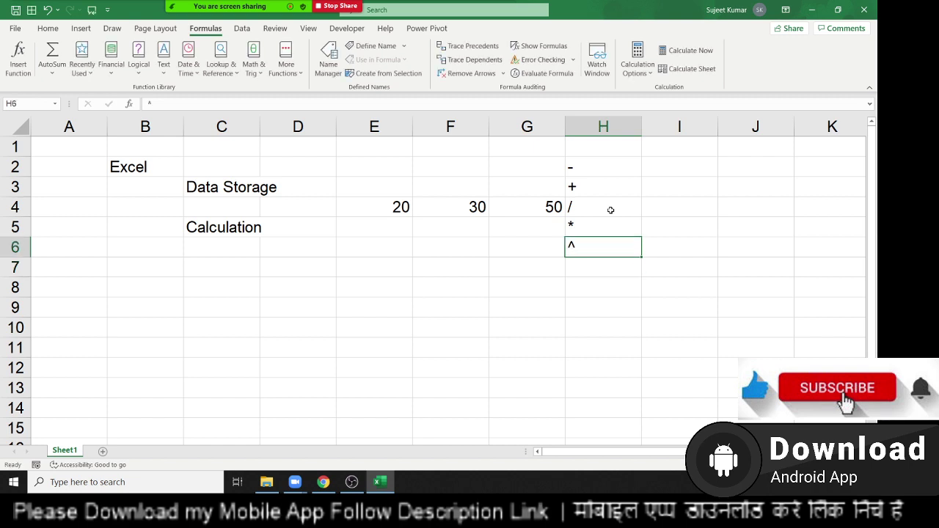
key("Up")
key("Up")
key("Up")
key("Up")
key("ctrl+shift+Down")
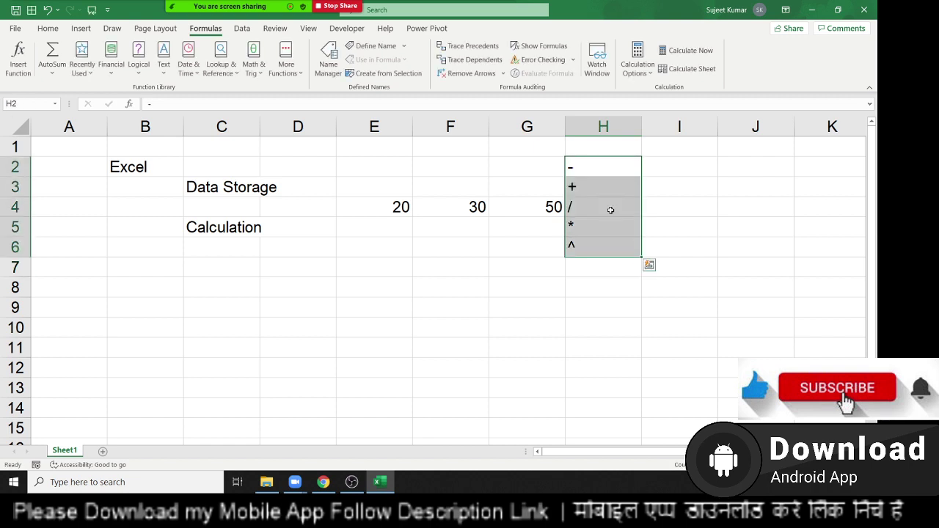
key("Left")
key("Left")
key("Down")
key("Down")
key("Down")
key("Down")
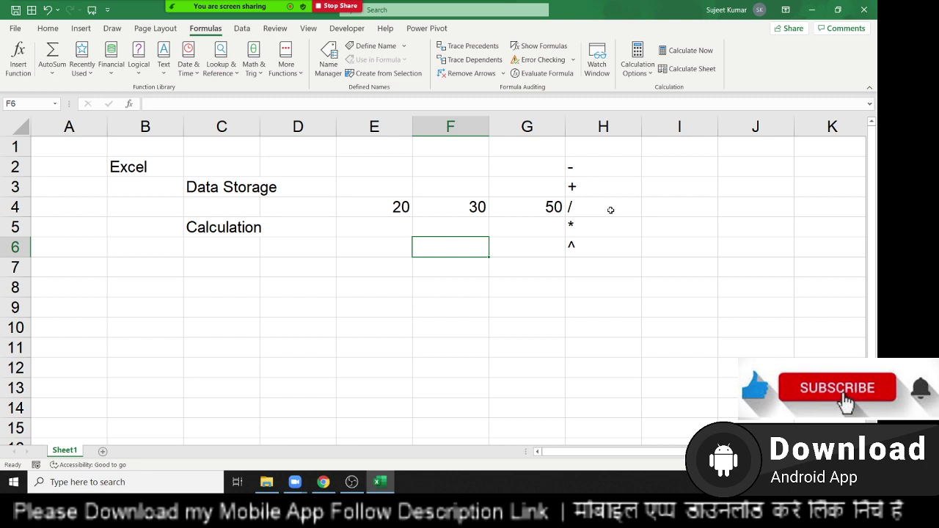
Step: Enter =10^2 in F6 so it shows 100
type("=10")
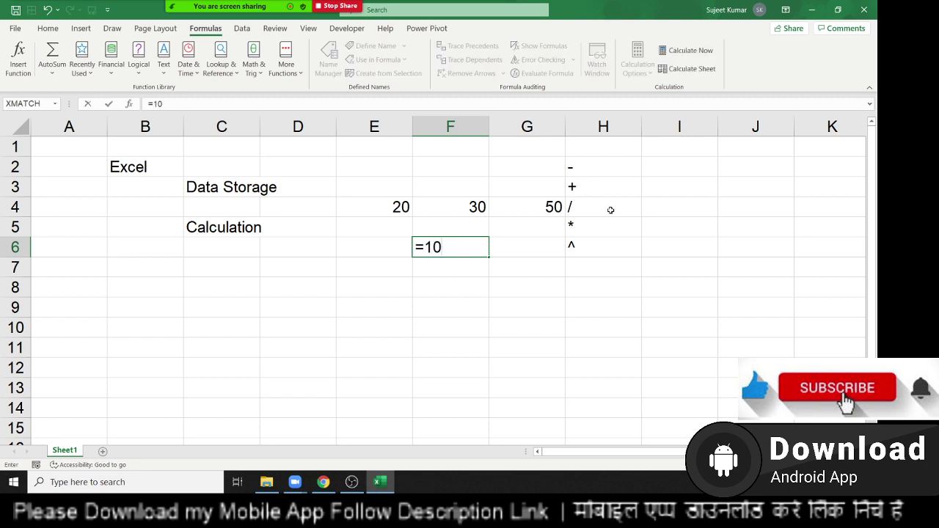
type("^2")
key("Return")
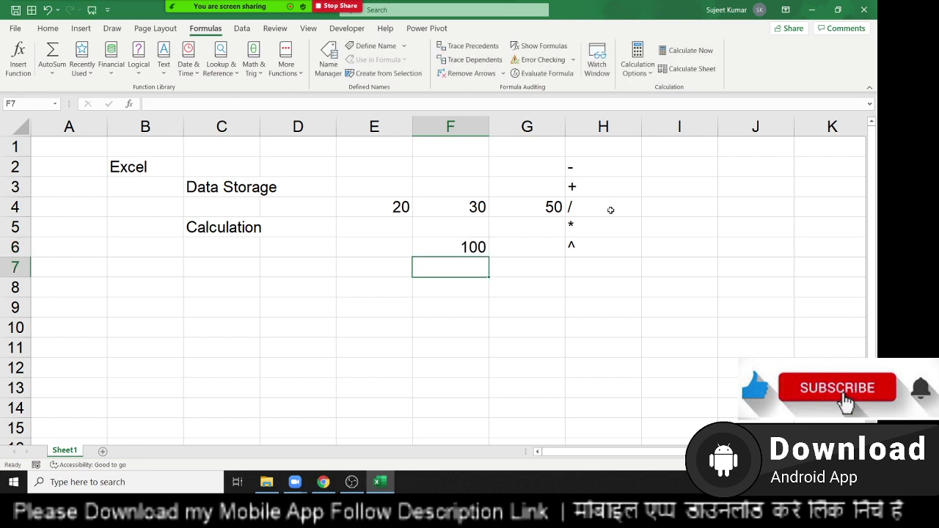
key("Up")
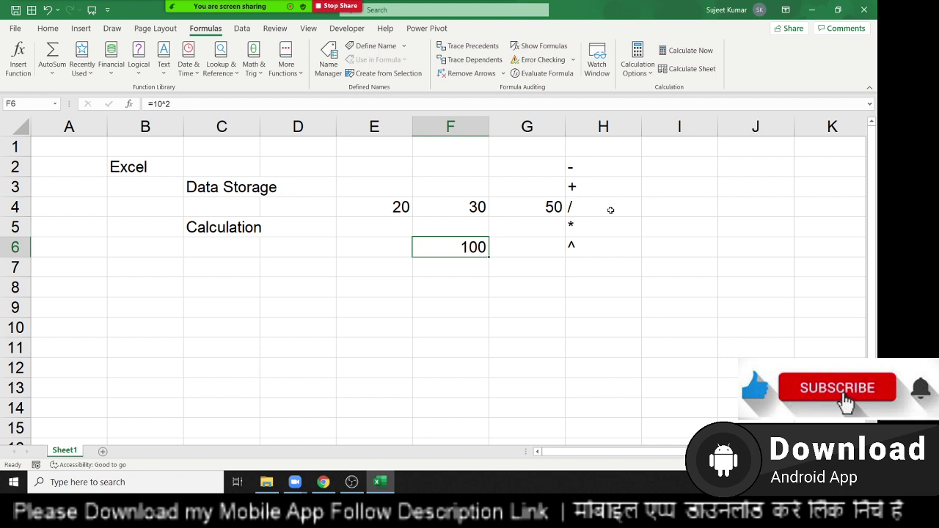
Step: Add the label 'Data analysis' in C7, fixing the stray N typo with F2
key("Left")
key("Left")
key("Left")
key("Down")
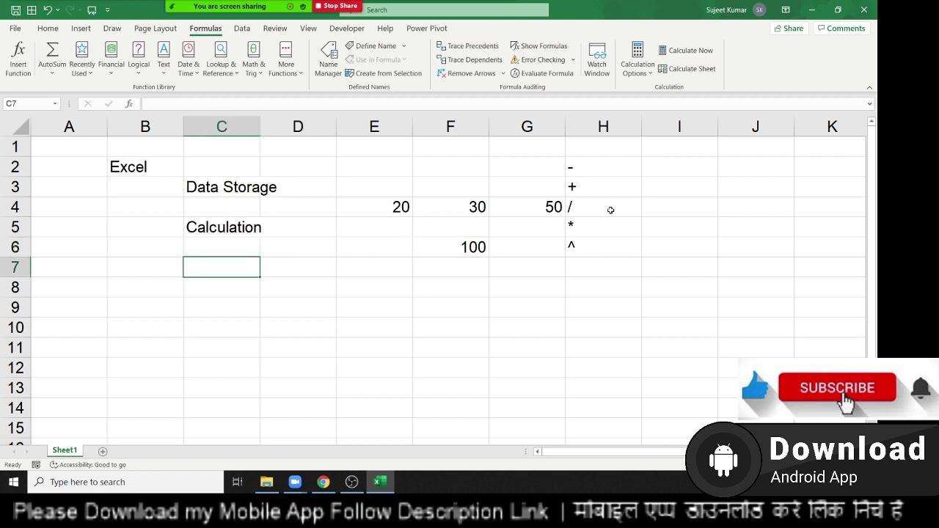
type("D")
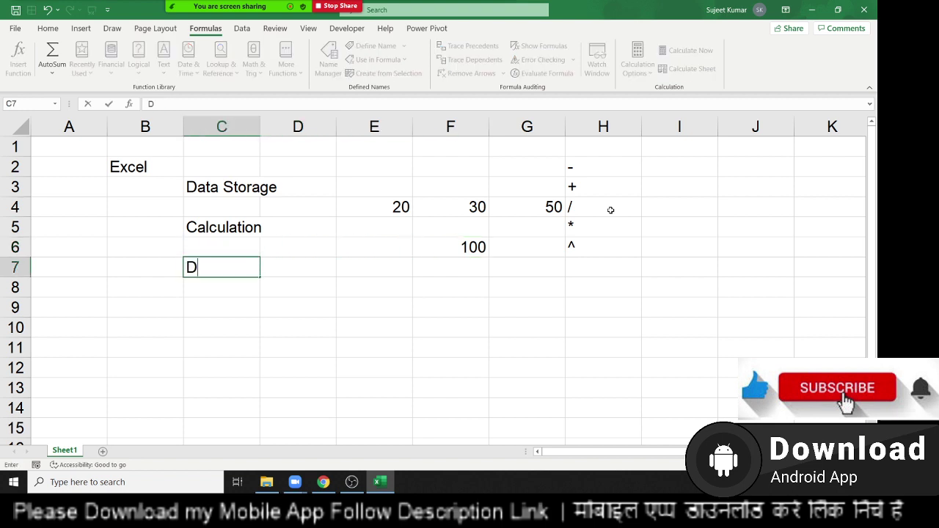
type("ata Na")
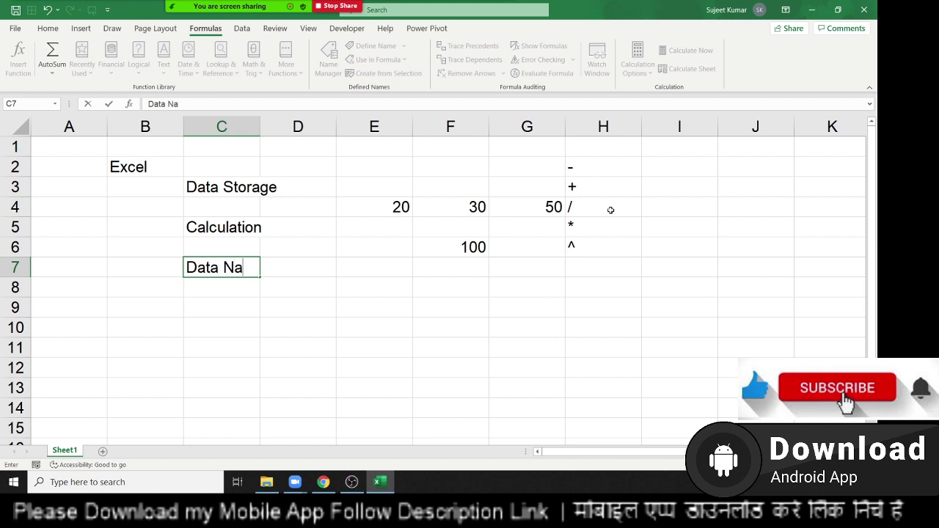
type("nalysi")
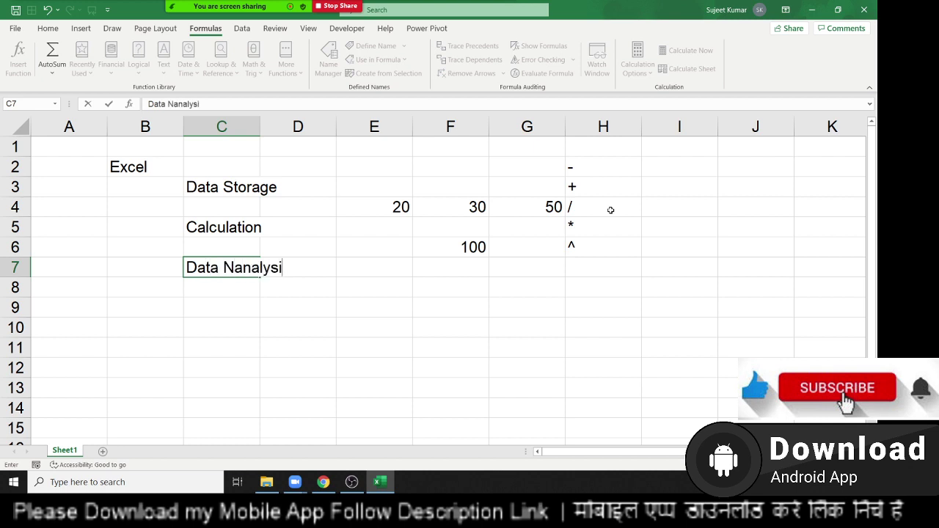
type("s")
key("Return")
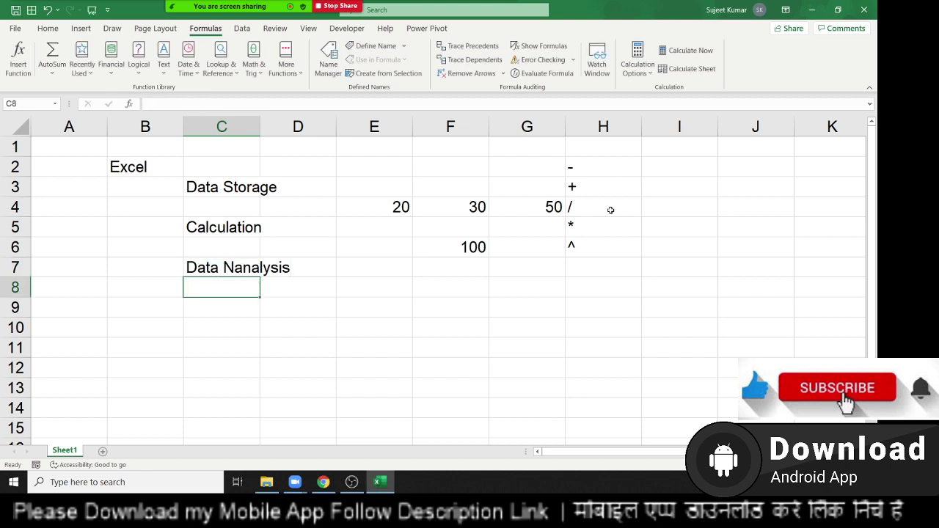
key("Up")
key("F2")
key("Left")
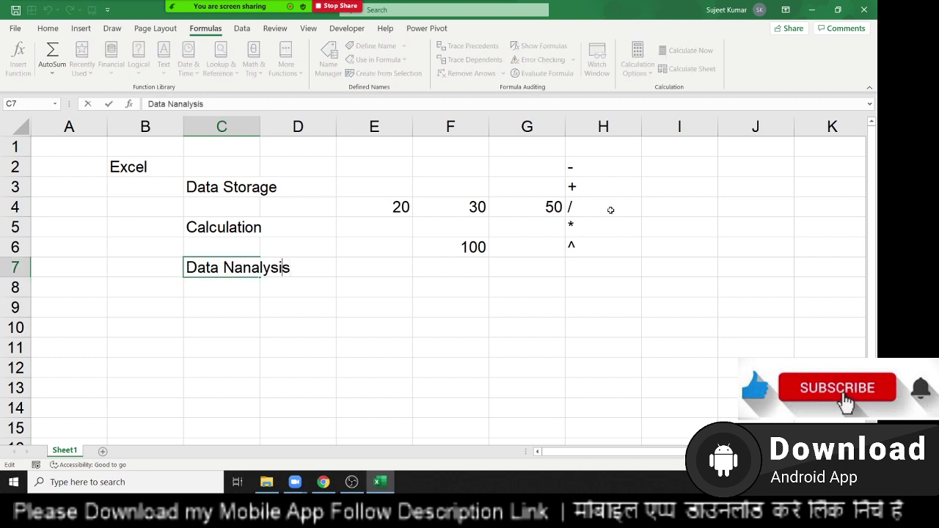
key("Left")
key("Left")
key("Left")
key("Left")
key("Left")
key("BackSpace")
key("Return")
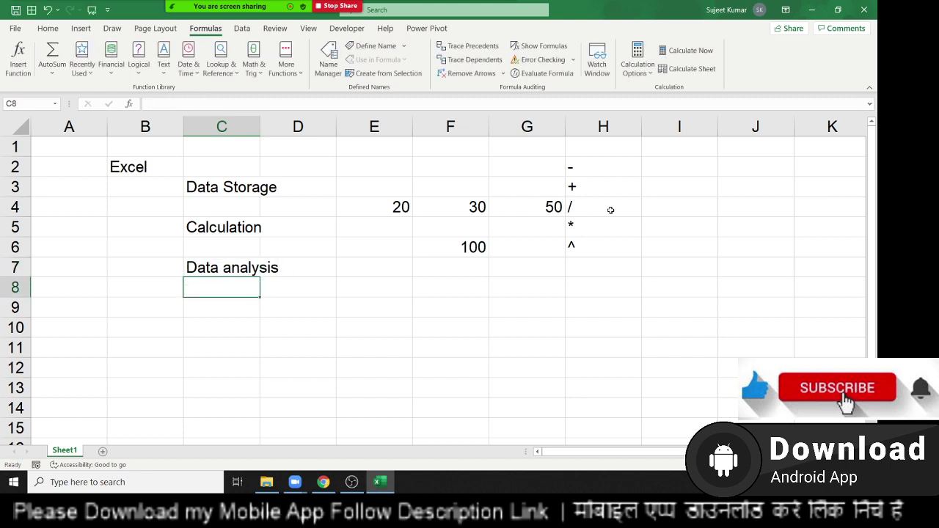
key("Up")
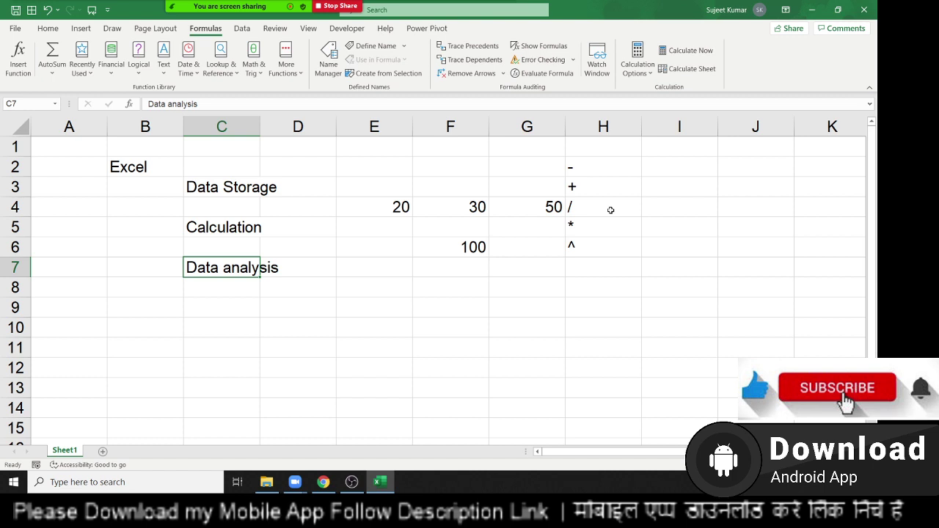
Step: Add 'Data Sharing' in C10, then minimize to the desktop with Win+D
key("Down")
key("Down")
key("Down")
type("Da")
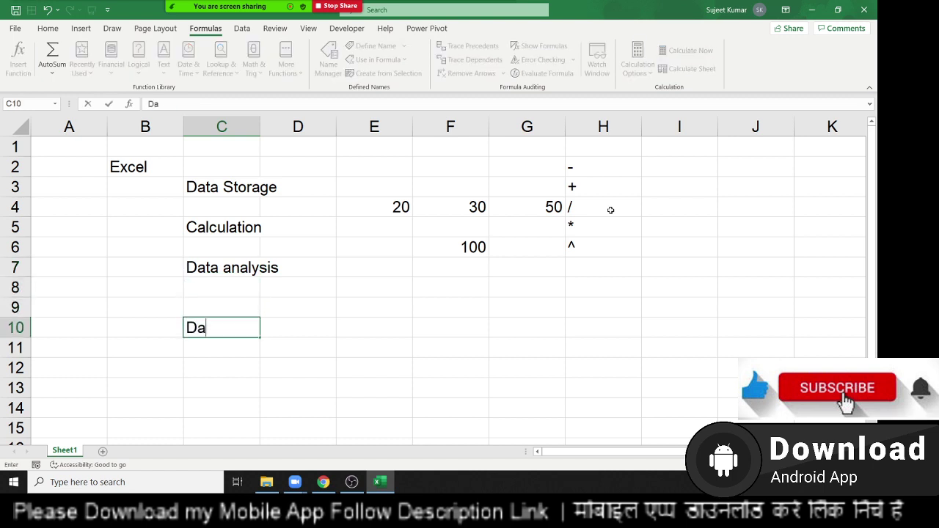
type("ta Sha")
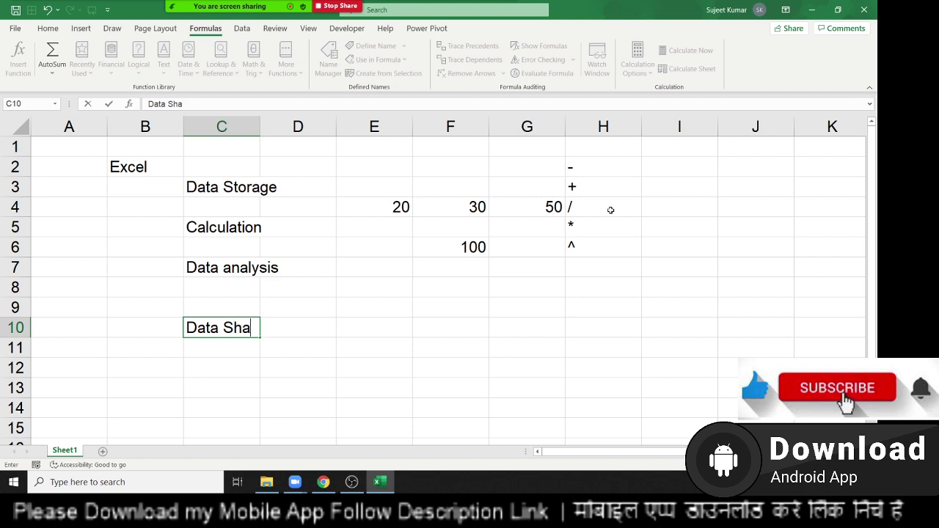
type("ring")
key("Return")
key("Up")
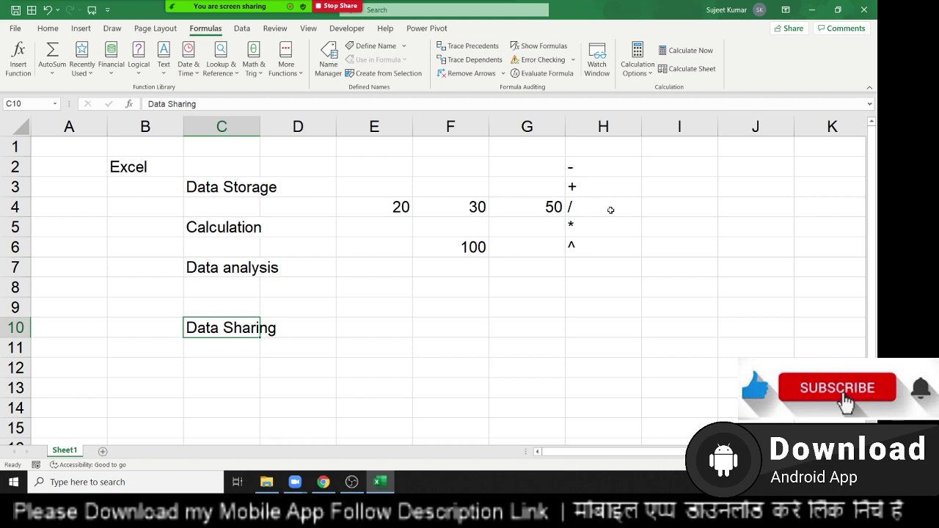
key("super+d")
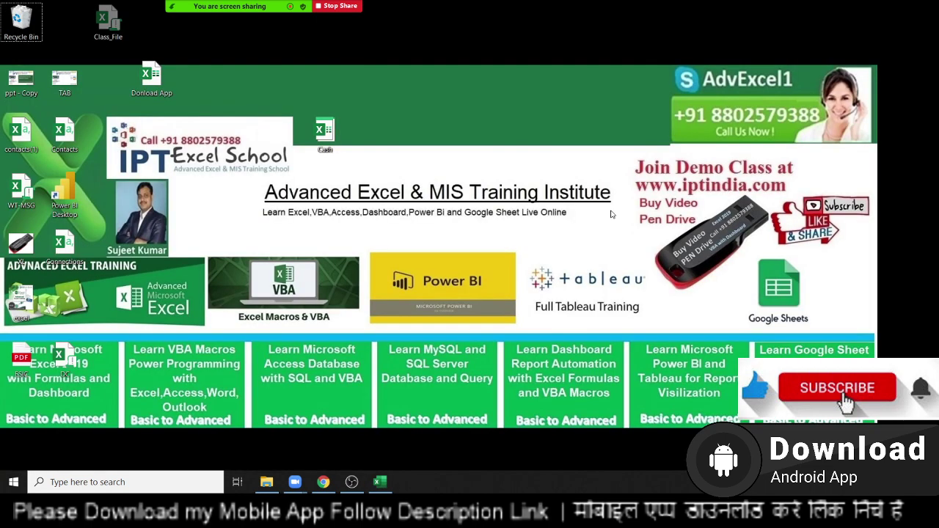
Step: Restore the Excel workbook over the desktop using Alt+Tab
left_click_drag(364, 239, 649, 329)
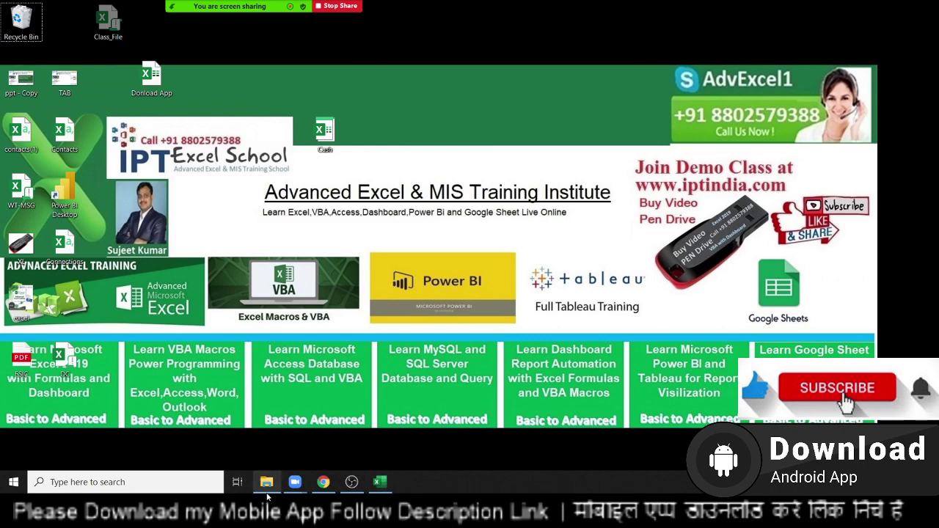
key("alt+Tab")
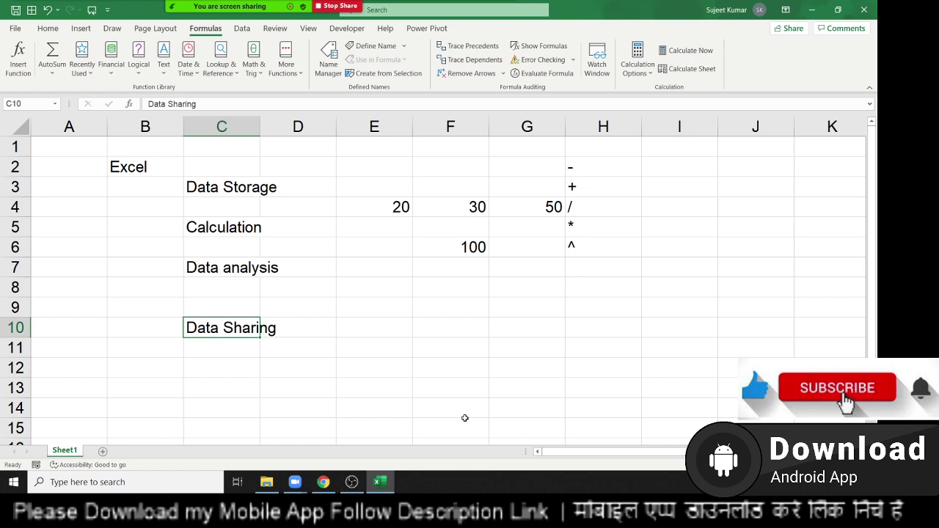
Step: Clear all contents from range A1:I13 on Sheet1
left_click_drag(677, 390, 2, 85)
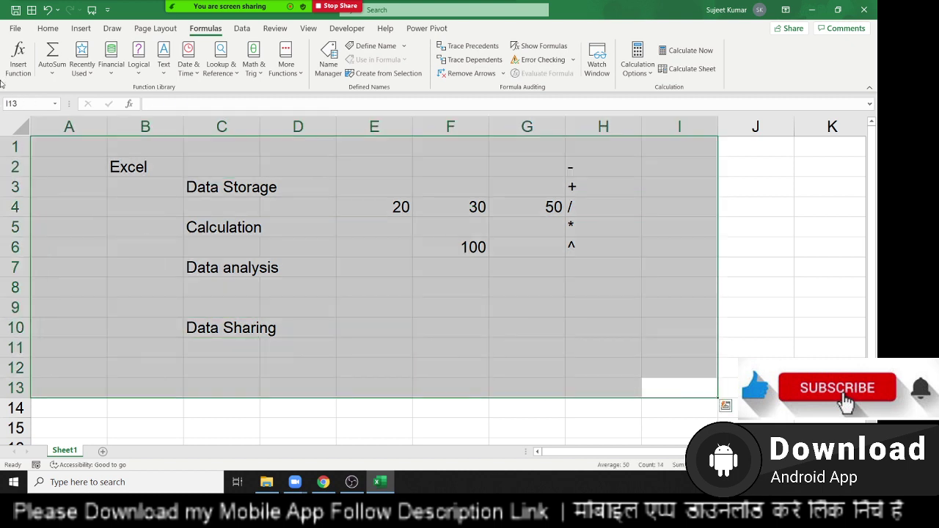
key("Delete")
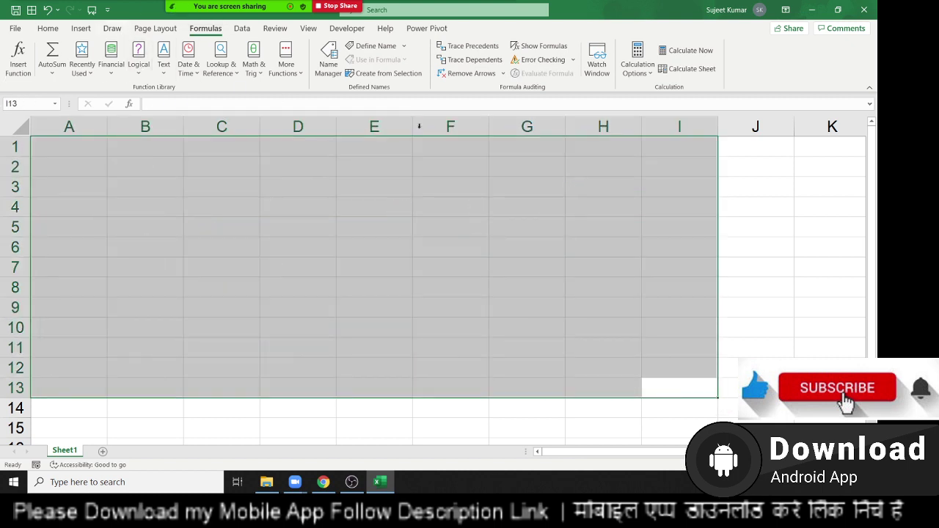
left_click(271, 247)
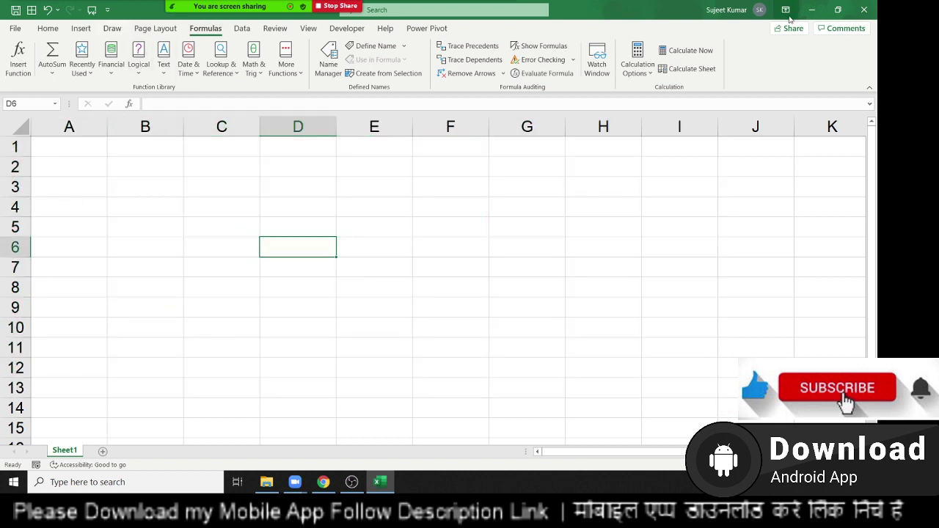
Step: Minimize the workbook to the desktop, then bring Excel back
left_click(812, 9)
key("alt+Tab")
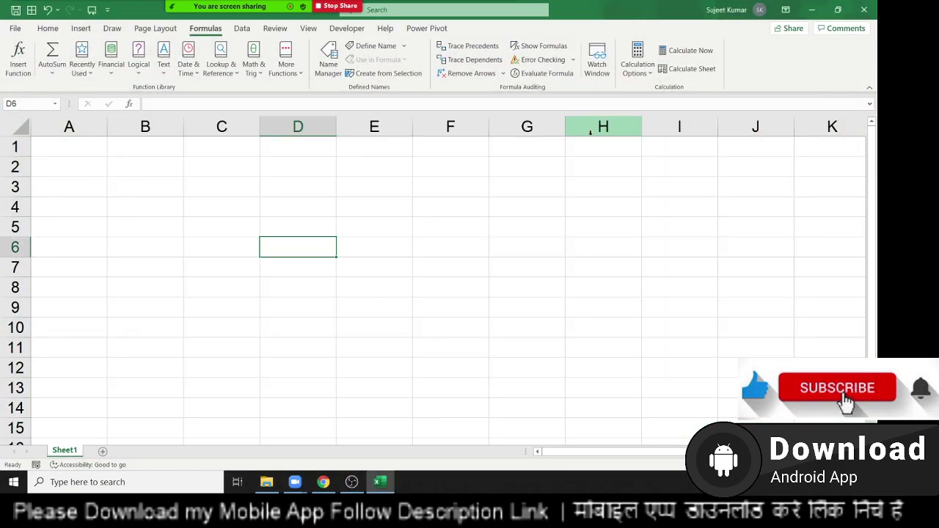
key("super+d")
left_click_drag(576, 220, 4, 3)
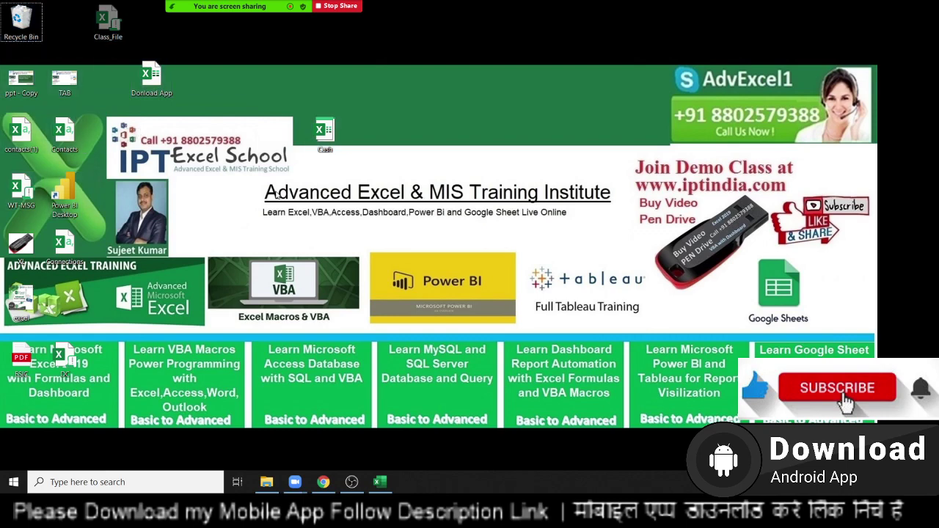
key("super+d")
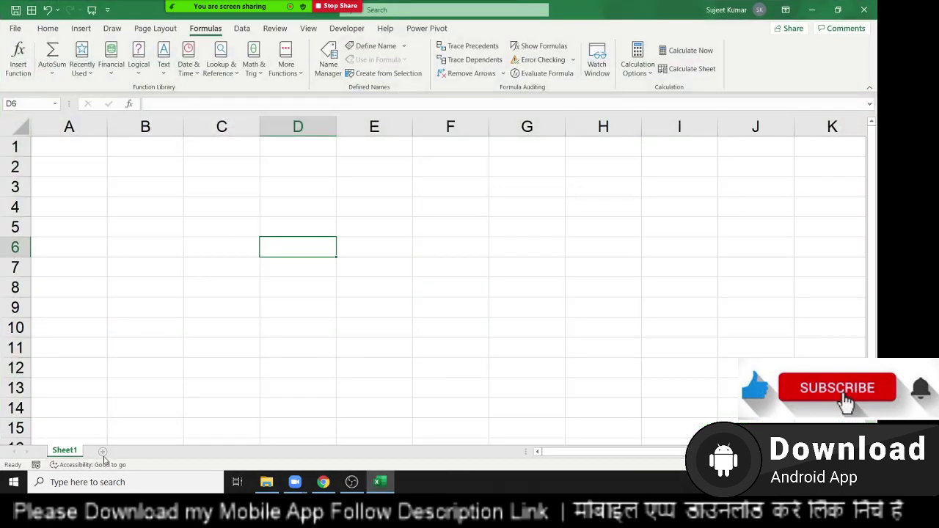
Step: Add Sheet2, Sheet3 and Sheet4, then return to Sheet1 cell A1
left_click(103, 451)
left_click(139, 451)
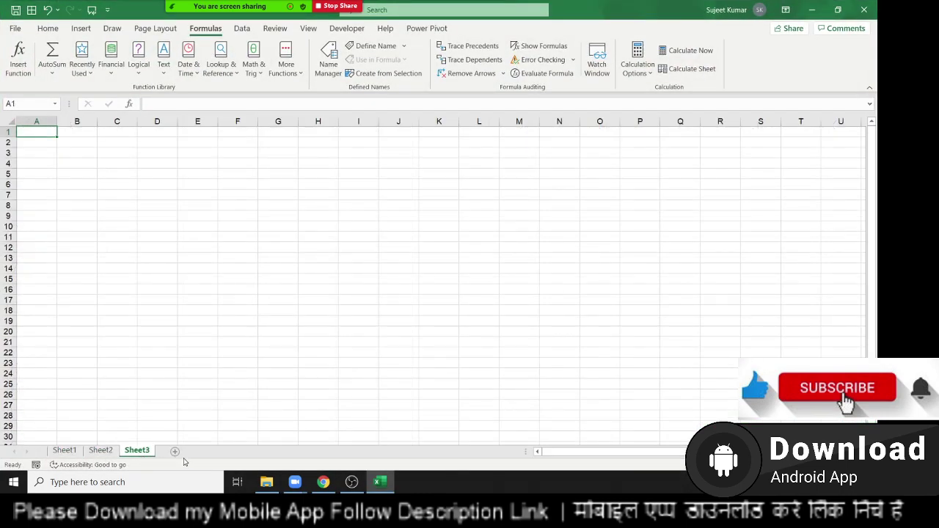
left_click(174, 451)
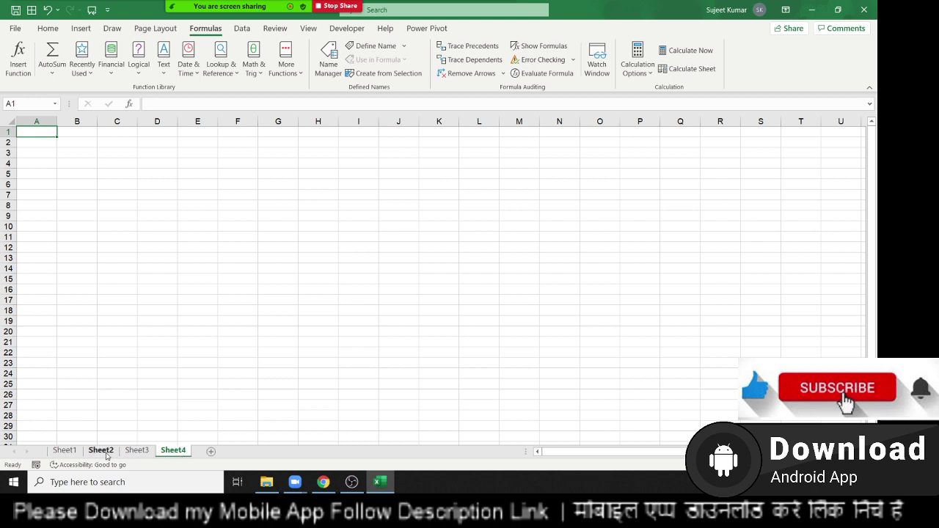
left_click(65, 450)
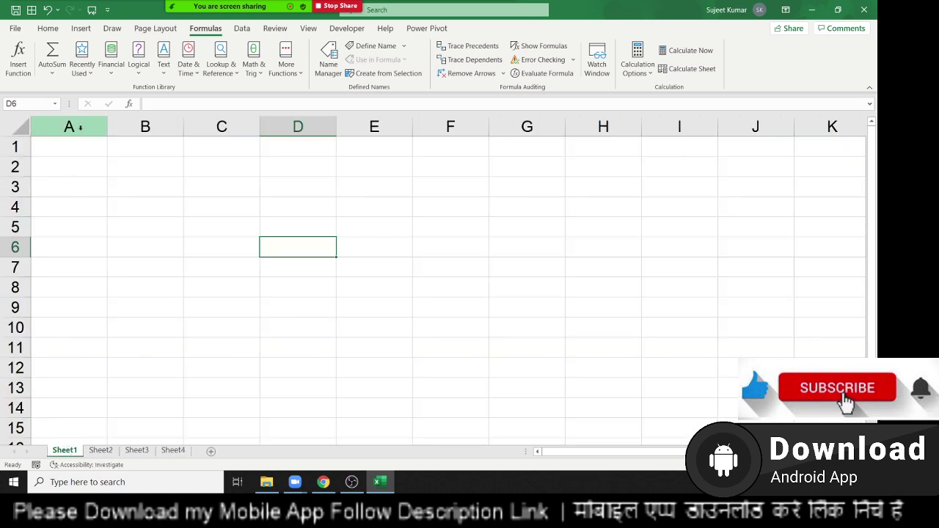
left_click(80, 128)
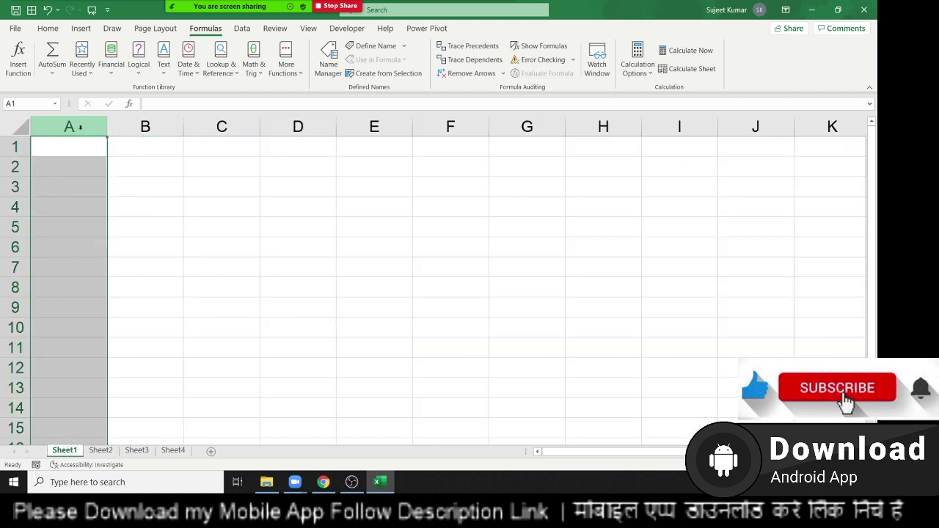
left_click(23, 149)
left_click(55, 152)
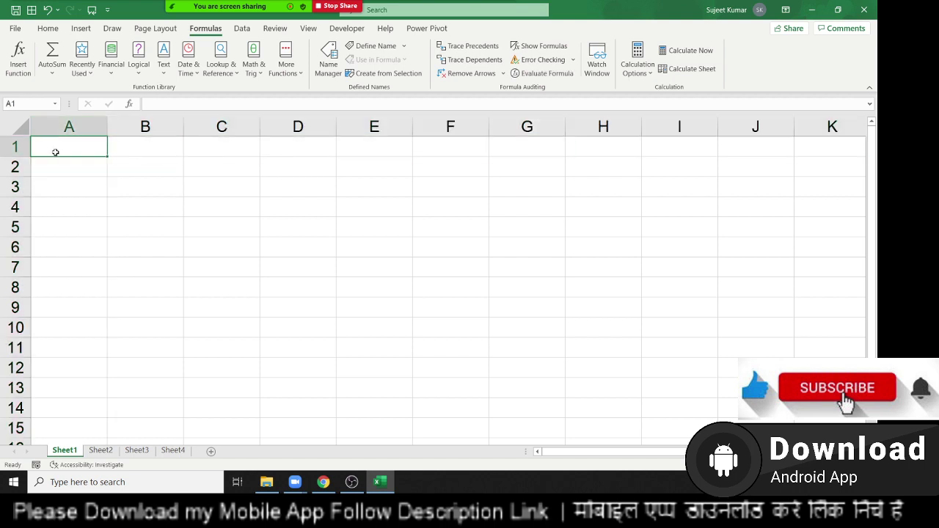
Step: Enter 1365 in cell A1
type("13")
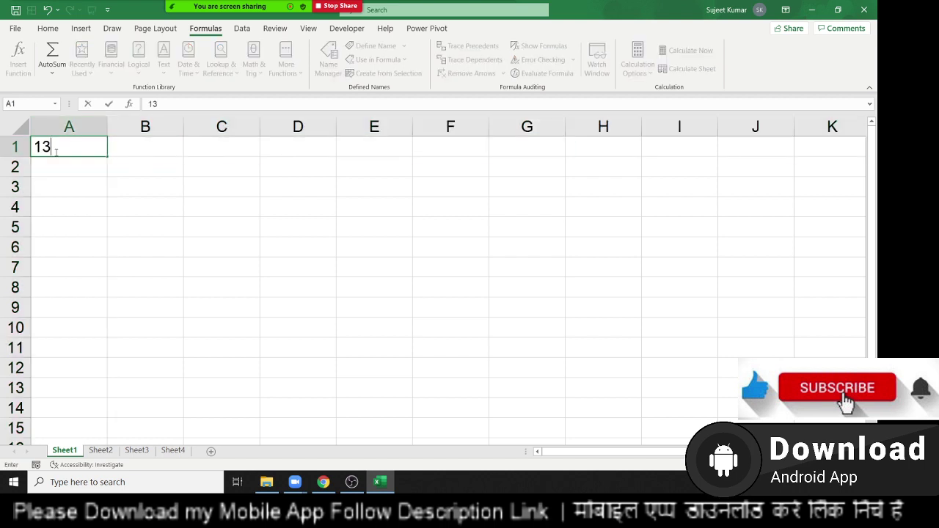
type("65")
key("Return")
left_click(55, 152)
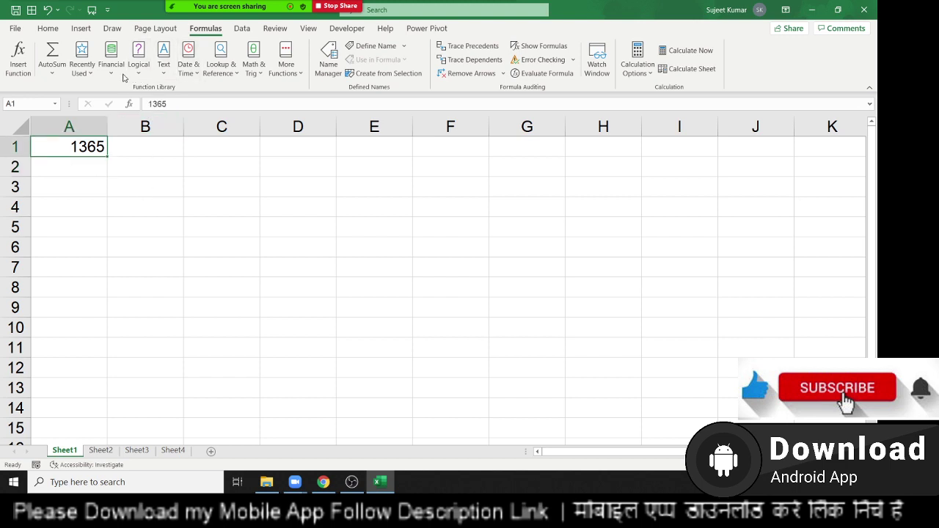
left_click(157, 79)
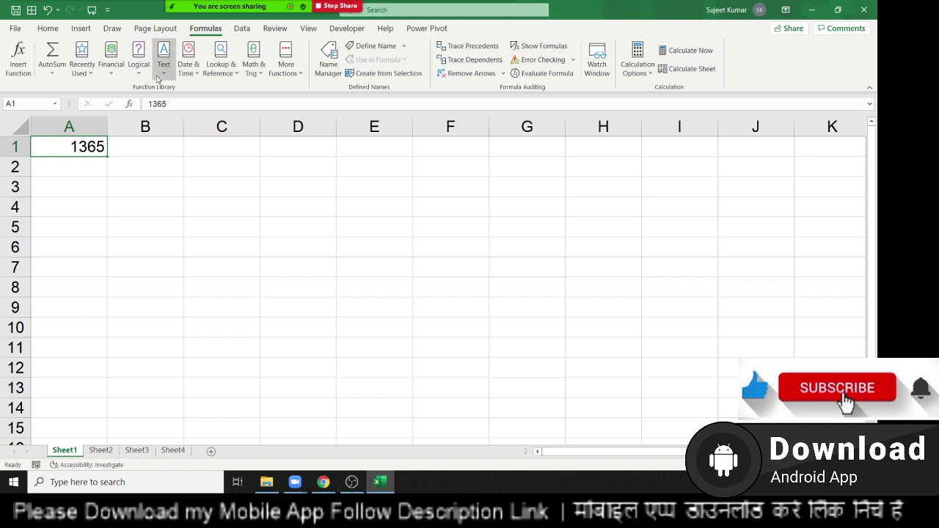
Step: Draw a rectangle via Insert > Illustrations > Shapes, move it, then remove it
left_click(82, 30)
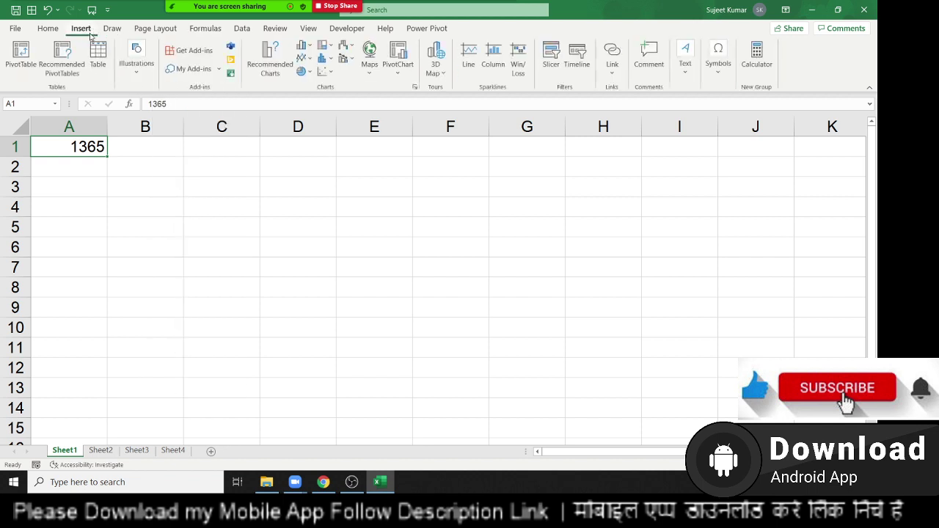
left_click(150, 74)
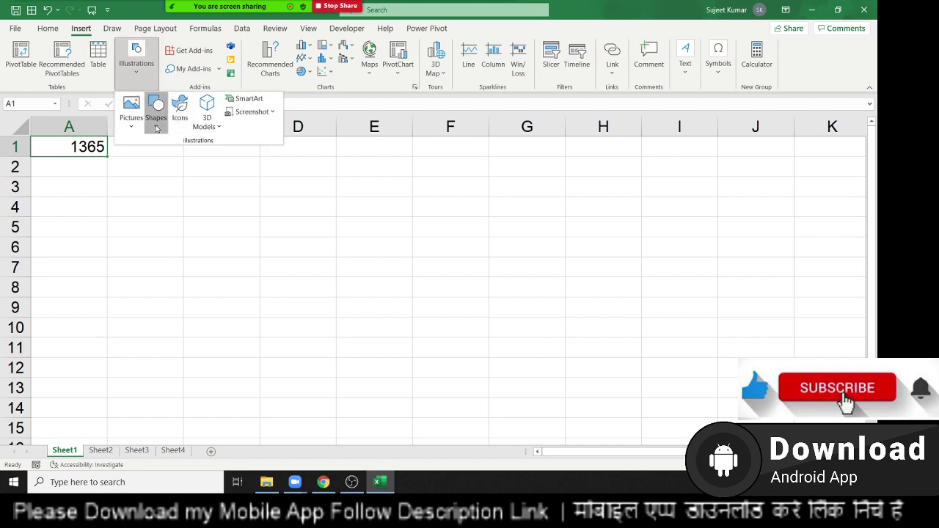
left_click(156, 113)
left_click(183, 157)
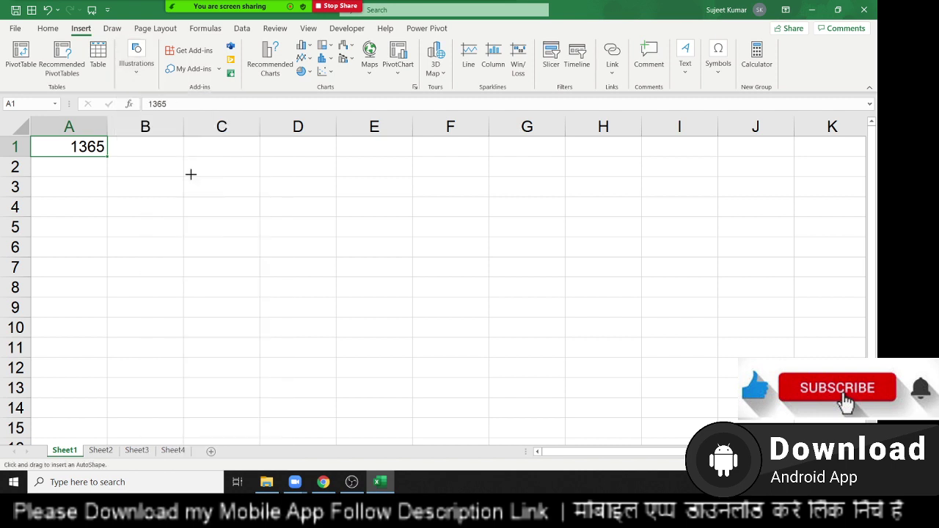
left_click_drag(188, 173, 291, 265)
mouse_move(236, 225)
left_mouse_down()
mouse_move(221, 250)
mouse_move(279, 243)
left_mouse_up()
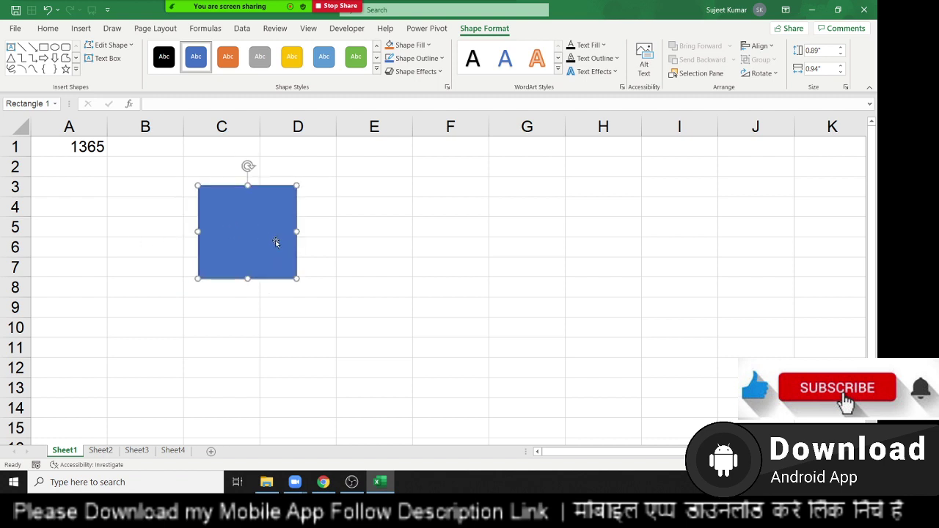
key("Escape")
key("Delete")
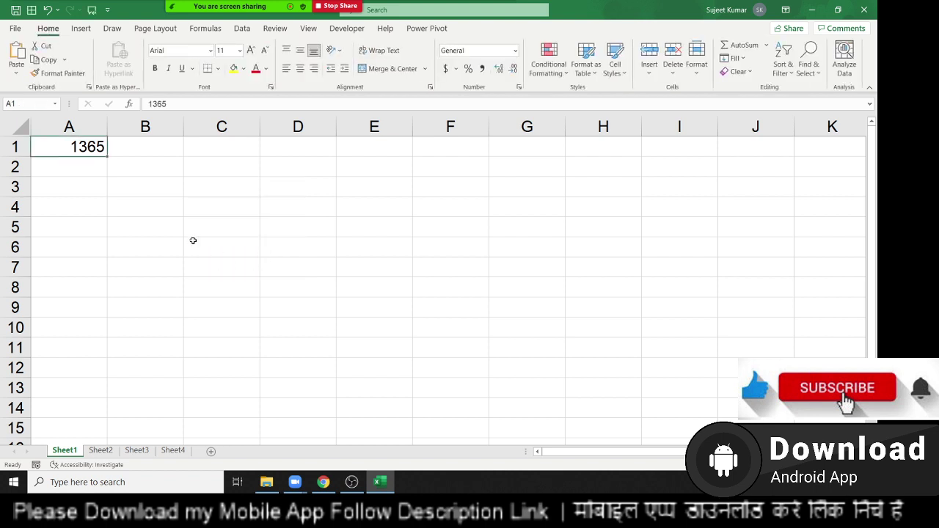
Step: Enter =A1+1 in B5 to show 1366, then inspect the formula
left_click(176, 220)
type("=")
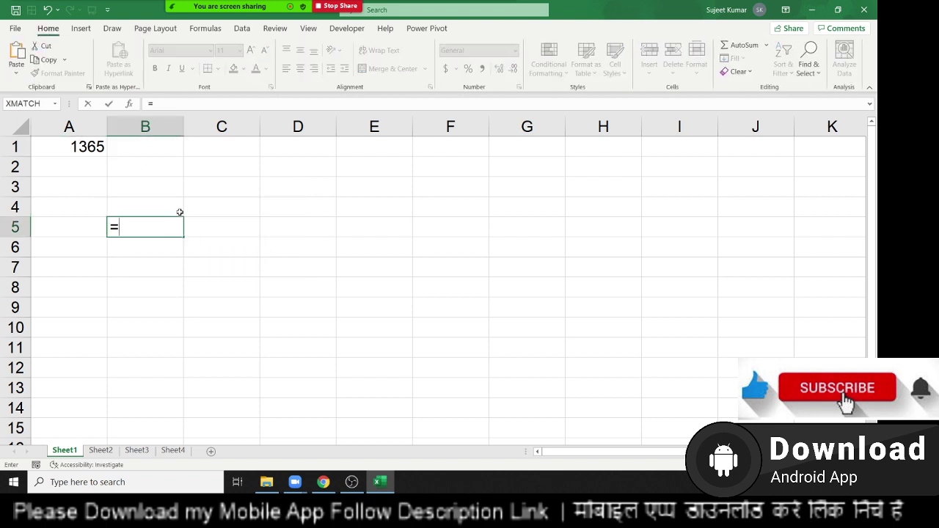
type("a1")
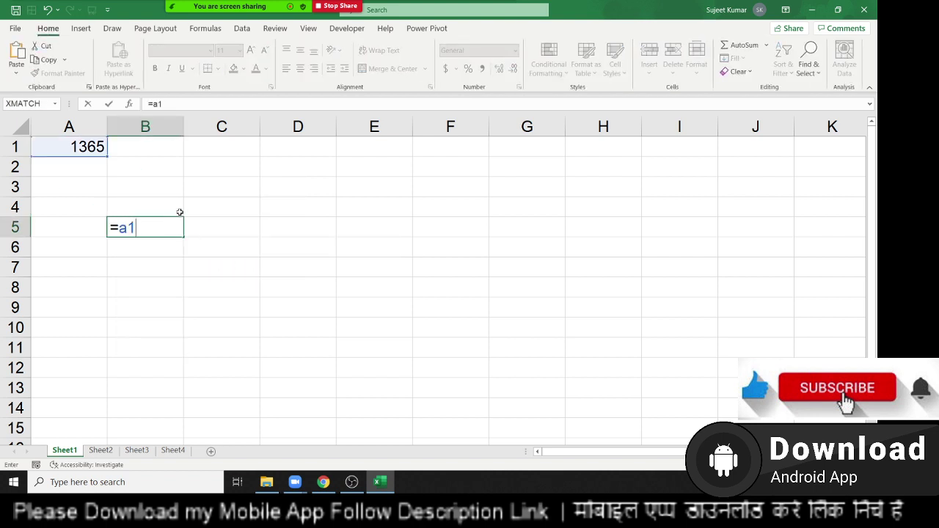
type("+")
type("1")
key("Return")
key("Up")
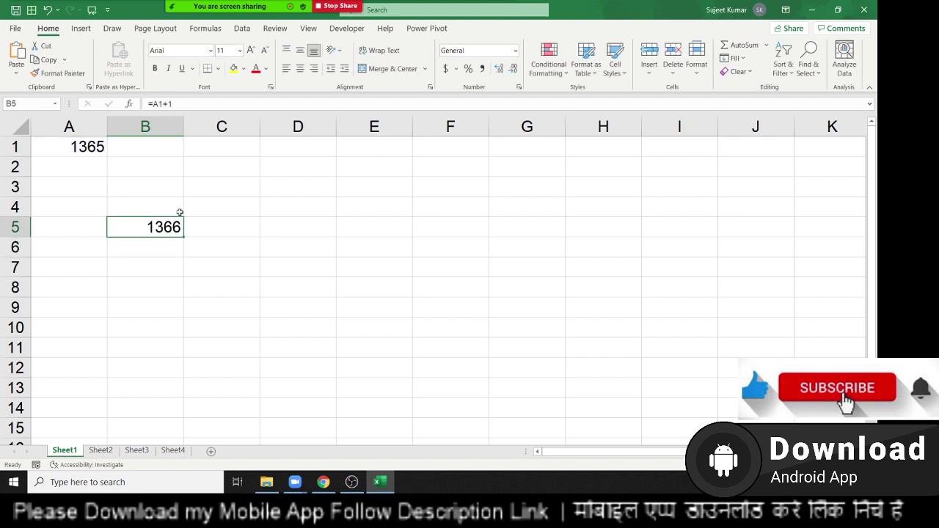
key("F2")
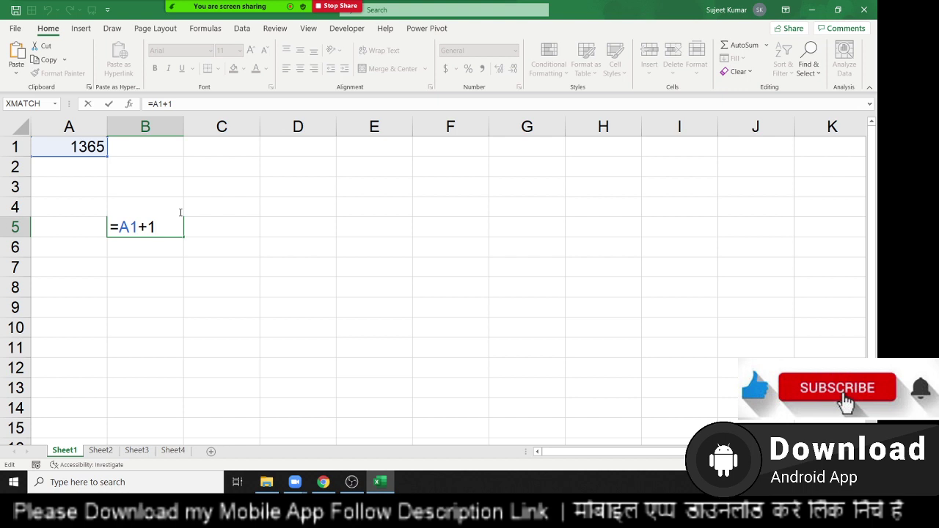
key("Escape")
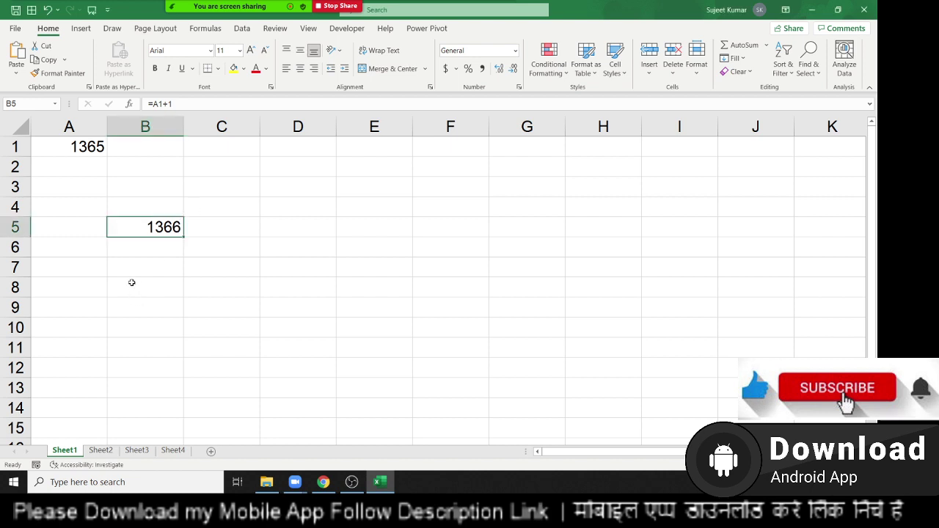
Step: Draw a blue rectangle from the Insert Shapes gallery across roughly columns D to F
left_click(81, 28)
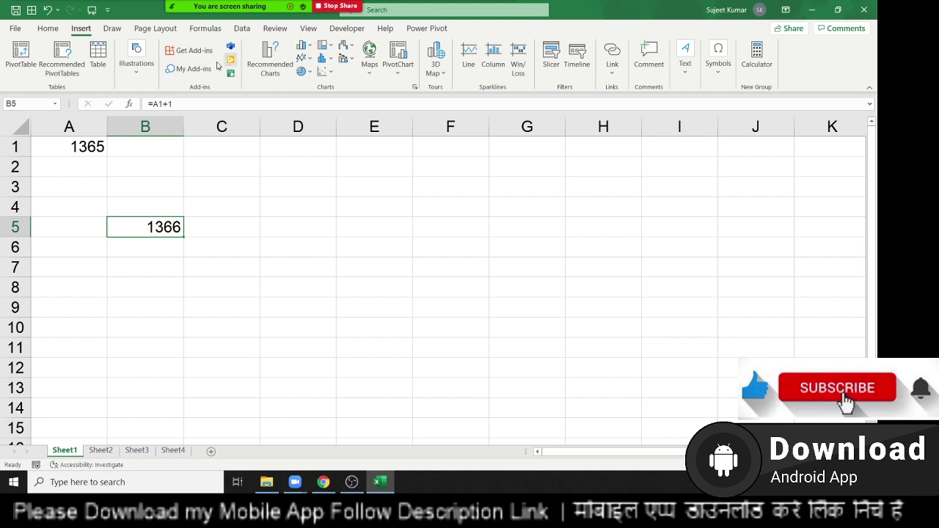
left_click(51, 30)
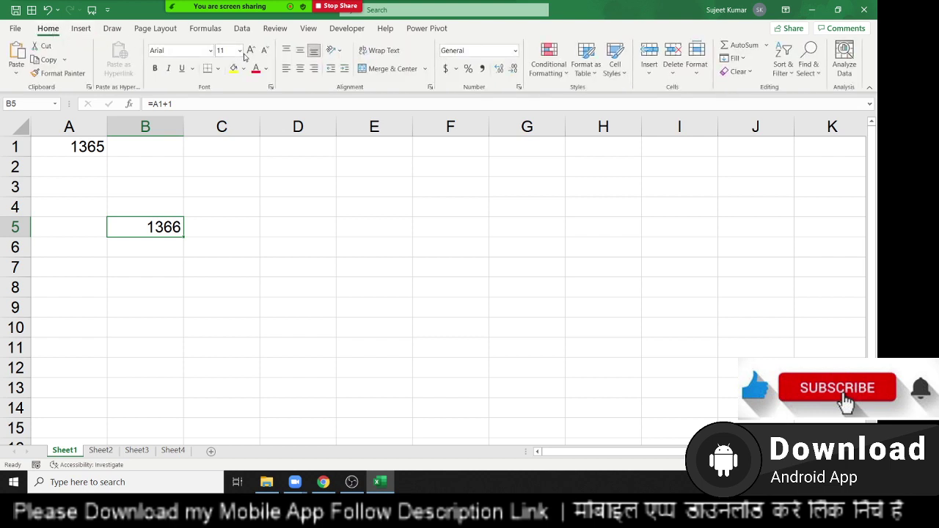
left_click(80, 28)
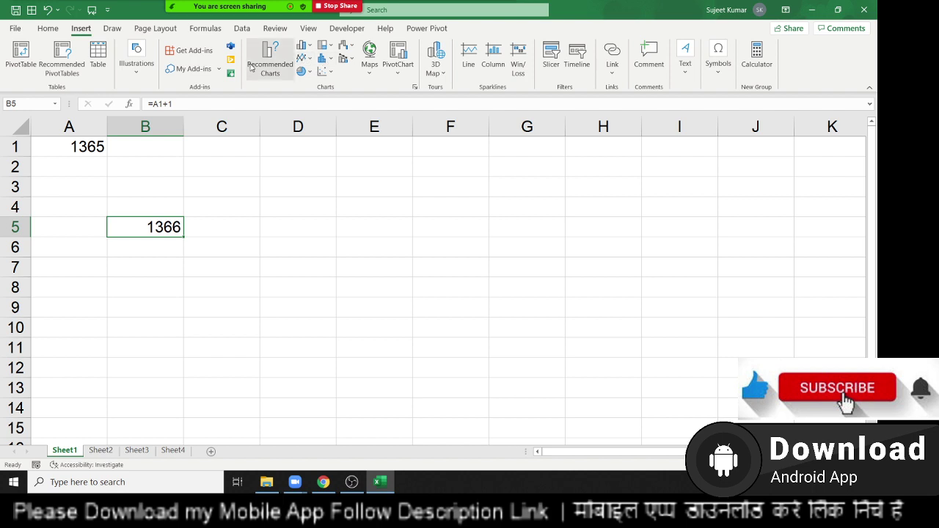
left_click(137, 58)
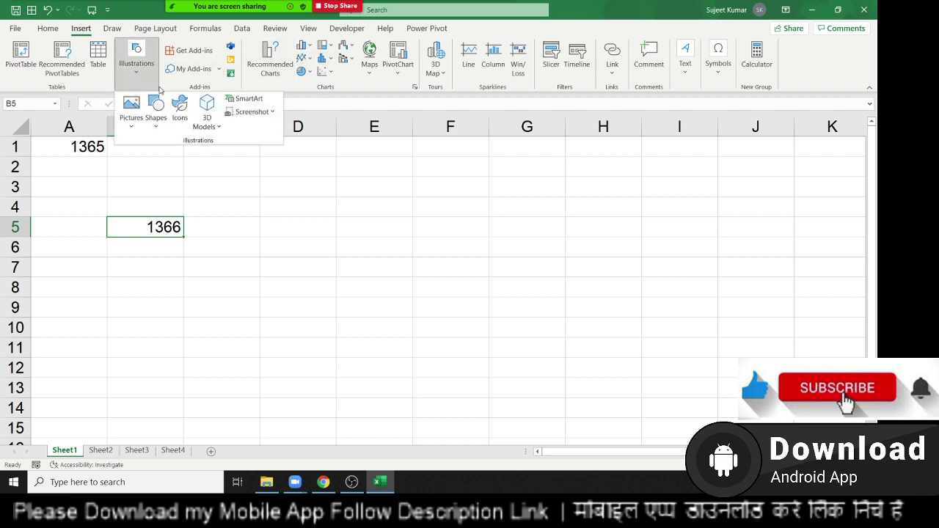
left_click(156, 121)
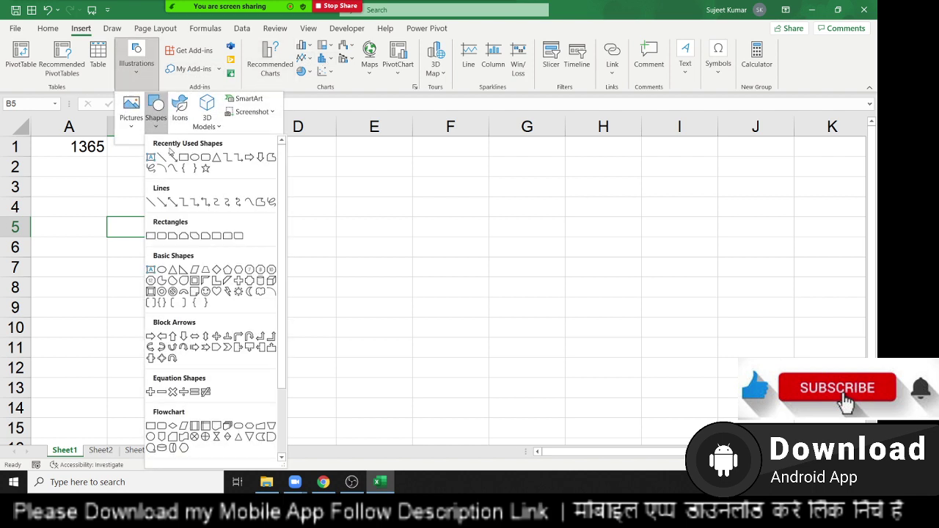
left_click(183, 157)
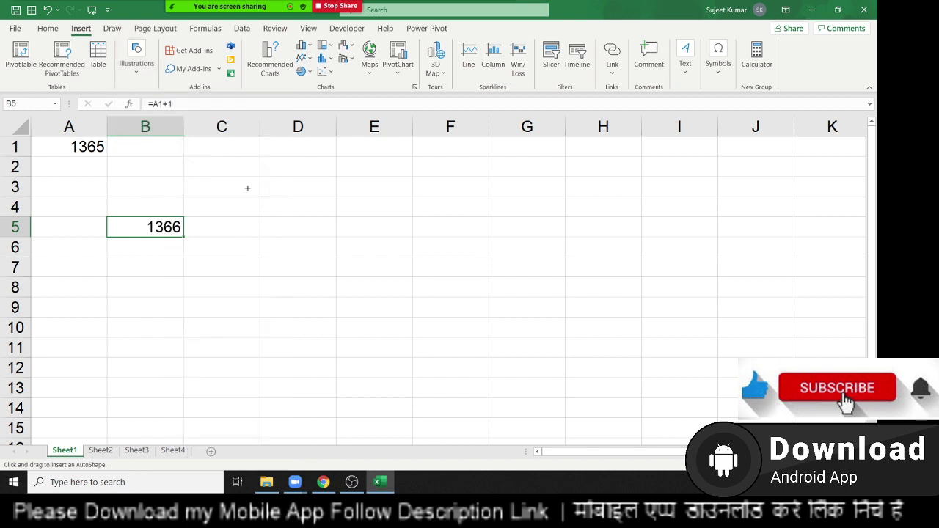
mouse_move(247, 188)
left_mouse_down()
mouse_move(381, 250)
mouse_move(437, 249)
left_mouse_up()
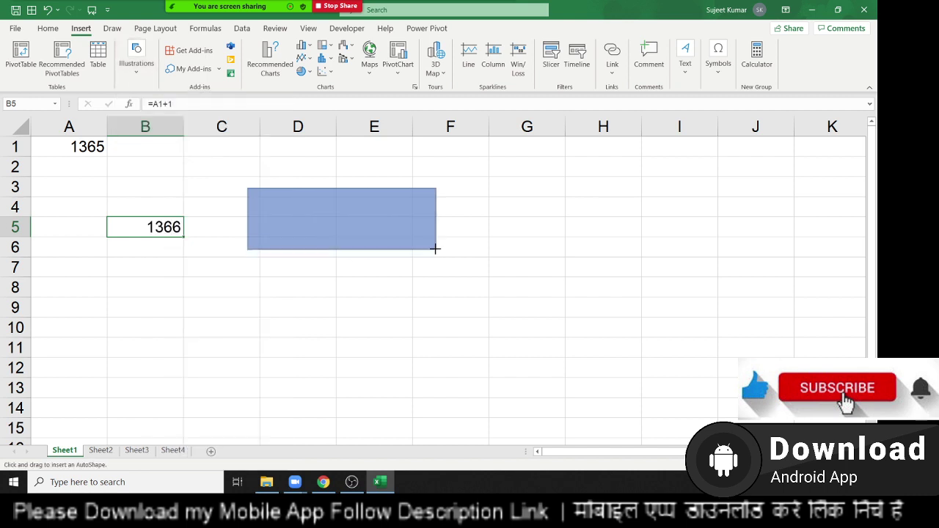
left_click(74, 147)
left_click(359, 177)
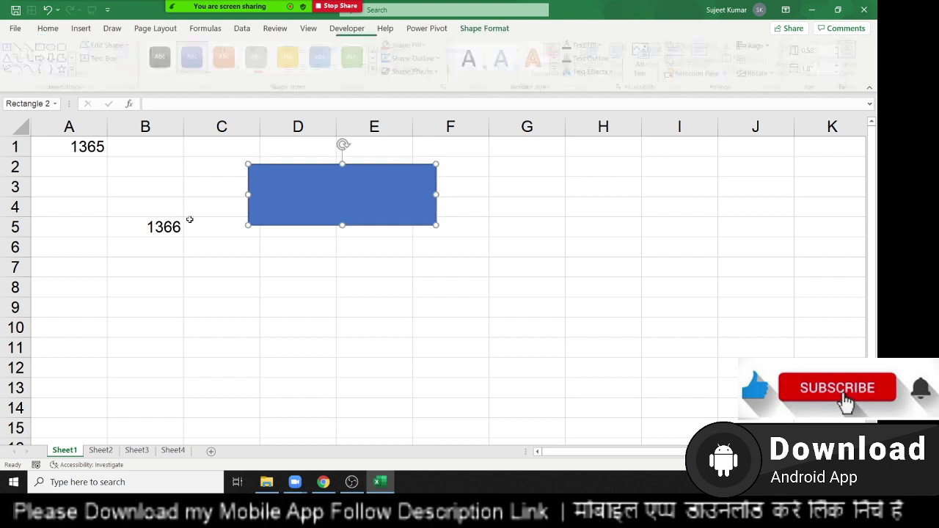
Step: Clear the formula from cell B5, leaving only 1365 in A1
left_click(176, 226)
key("Delete")
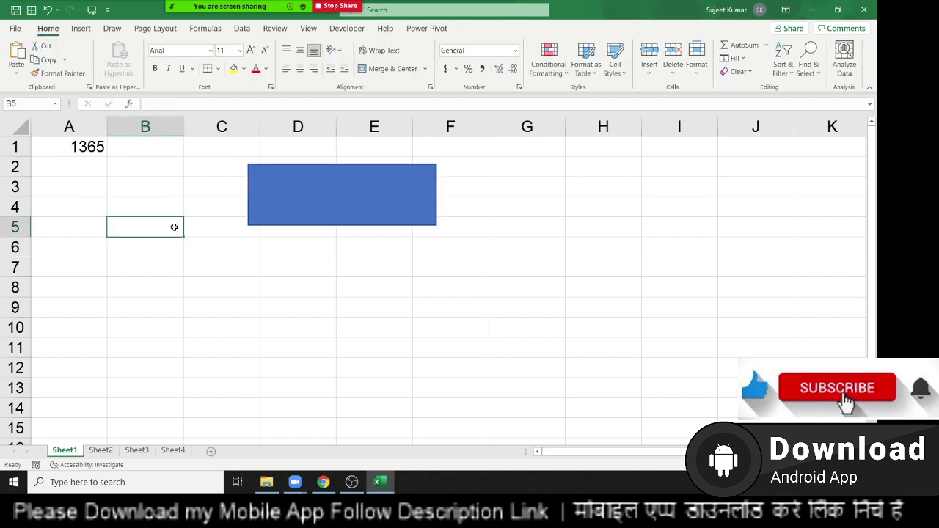
left_click(78, 149)
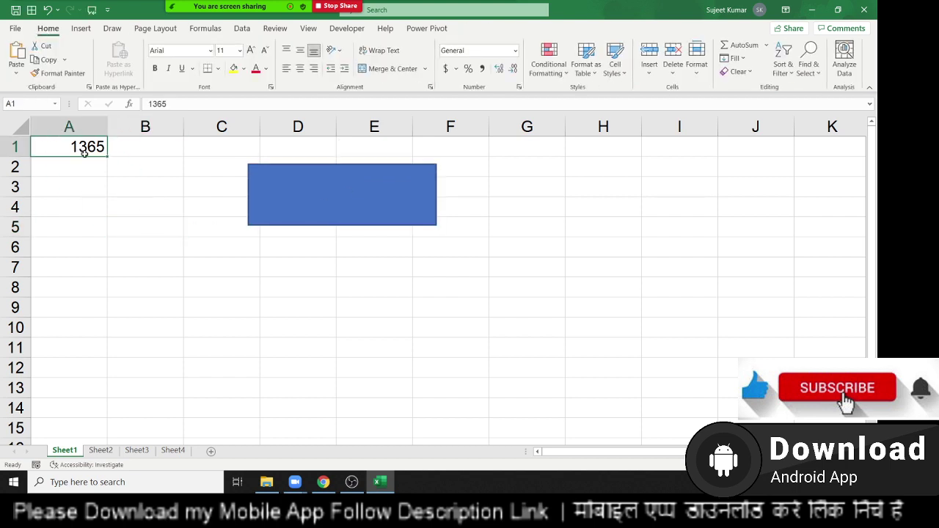
Step: Copy A1 and paste it at B5 as a Linked Picture
key("ctrl+c")
key("ctrl+c")
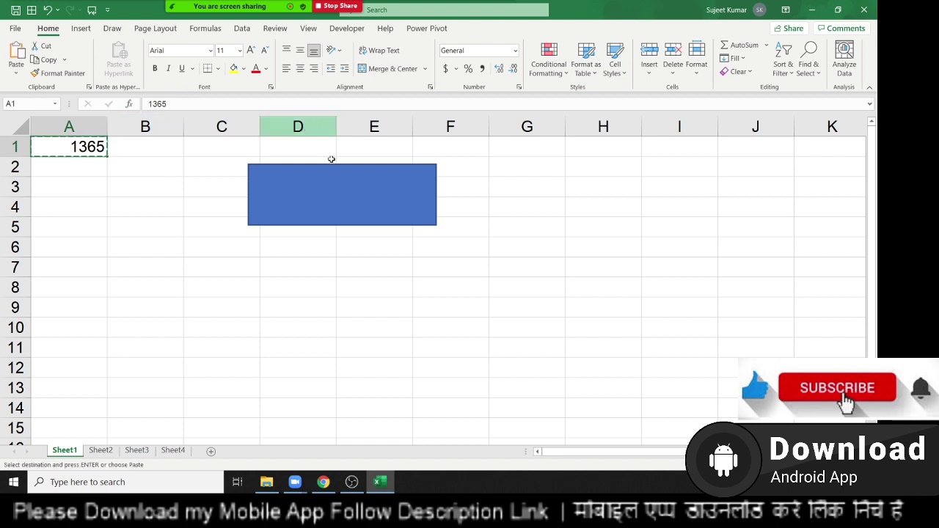
left_click(112, 220)
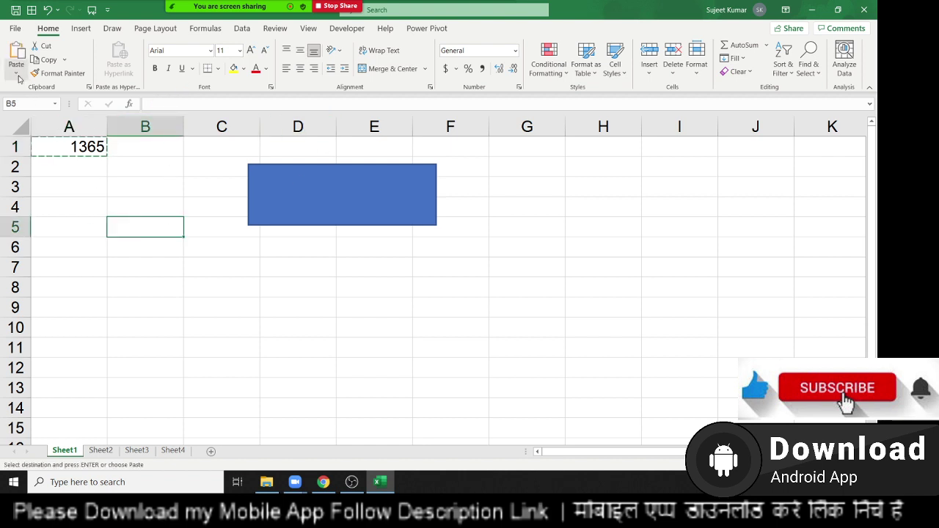
left_click(16, 73)
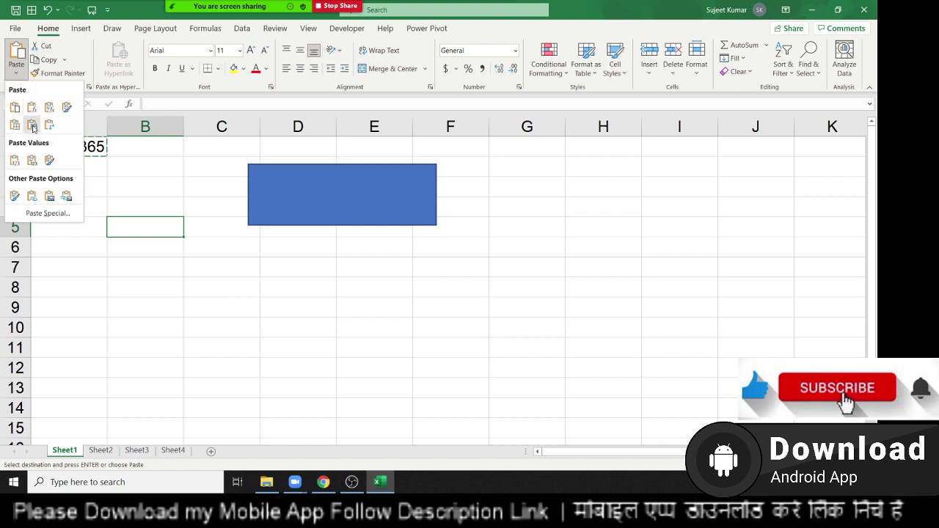
left_click(66, 197)
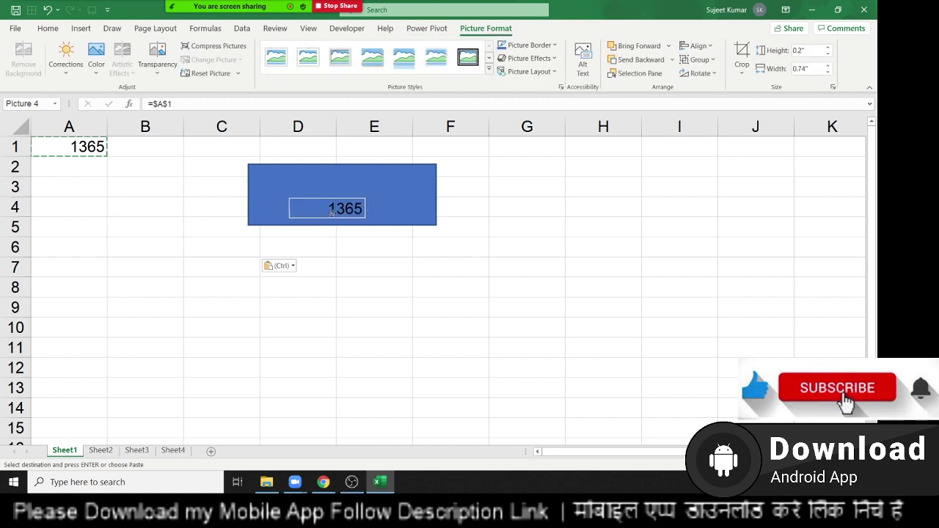
Step: Move the linked 1365 picture onto the blue rectangle and cancel the pending copy
left_click_drag(156, 233, 352, 204)
left_click(339, 283)
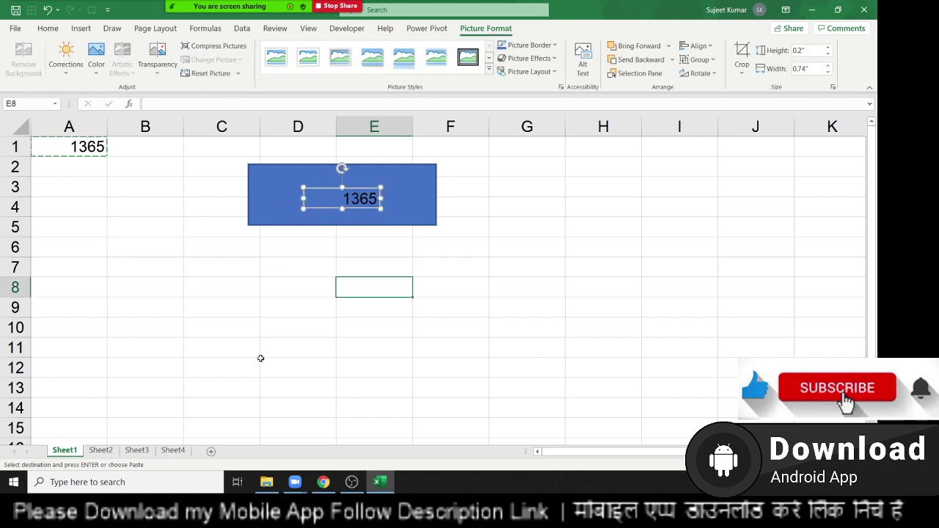
left_click(105, 207)
left_click_drag(98, 186, 171, 245)
left_click(140, 234)
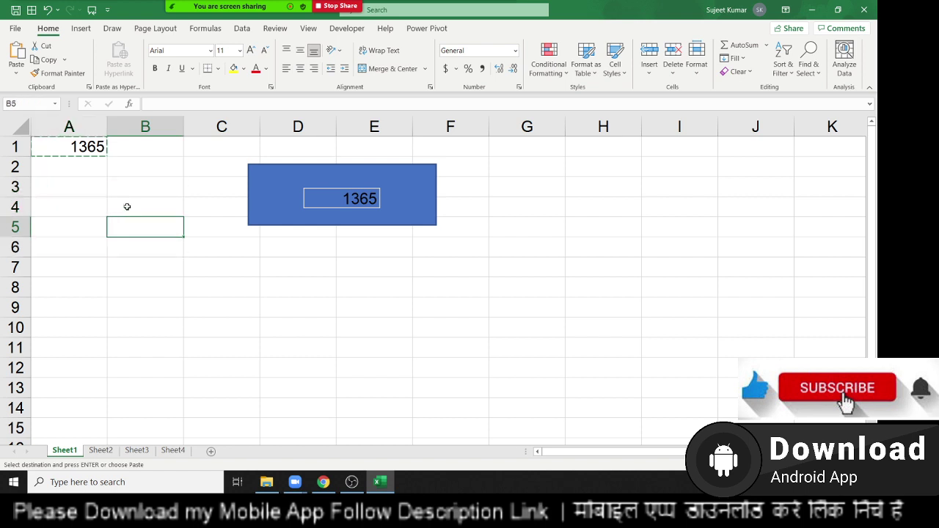
key("Escape")
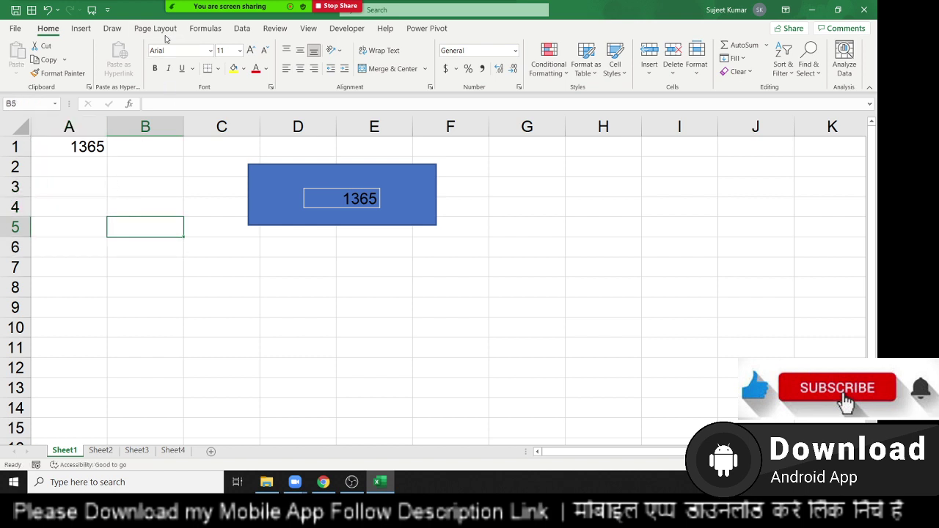
Step: Turn off gridline view on Page Layout and nudge the blue rectangle slightly
left_click(157, 29)
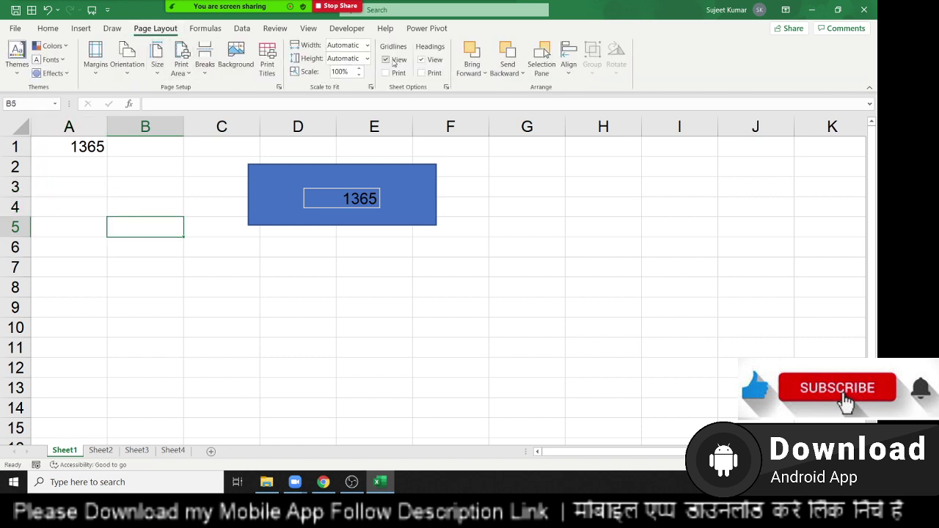
left_click(385, 59)
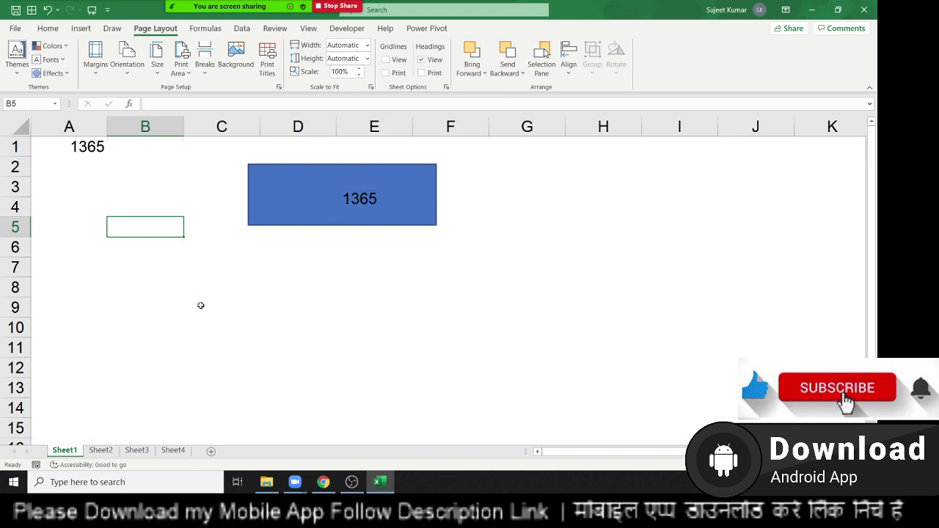
left_click(213, 328)
left_click_drag(296, 218, 311, 220)
left_click(221, 247)
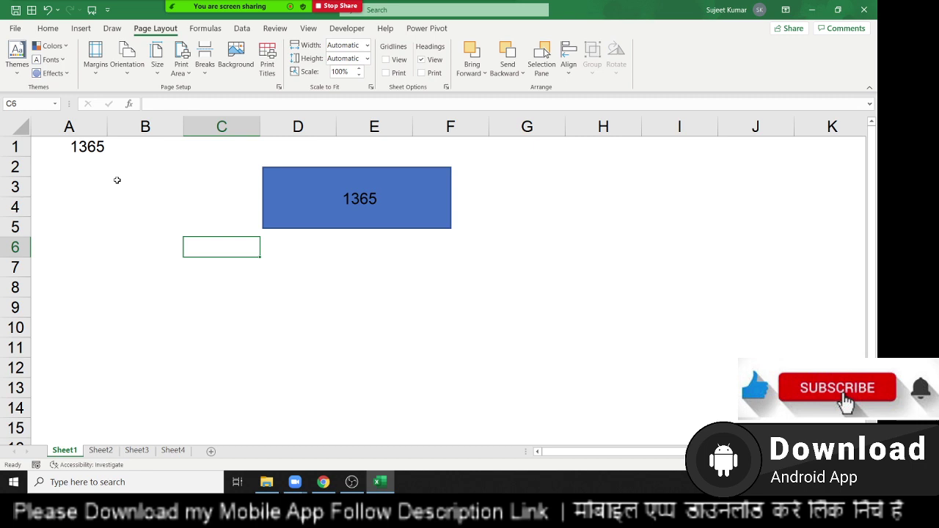
Step: Change A1 to 1400 so the linked picture on the rectangle shows 1400
left_click(84, 149)
type("1400")
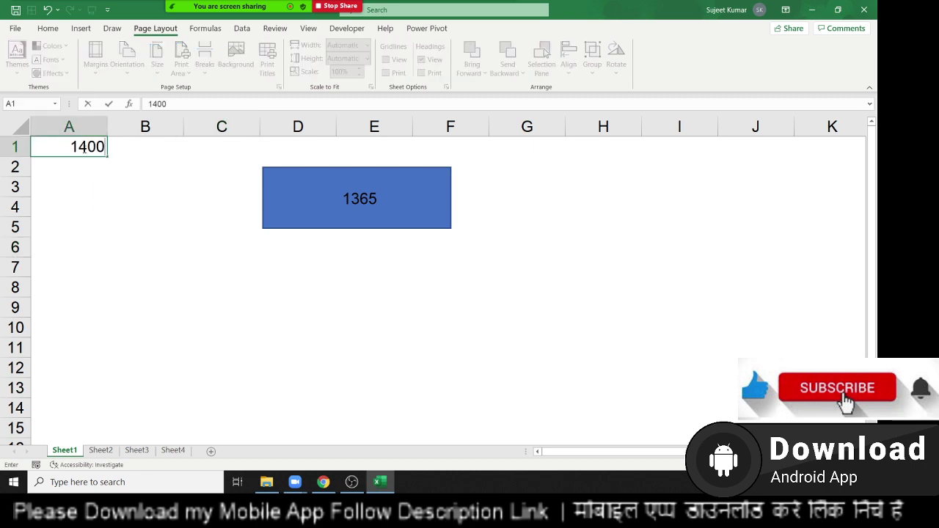
key("Return")
left_click(84, 149)
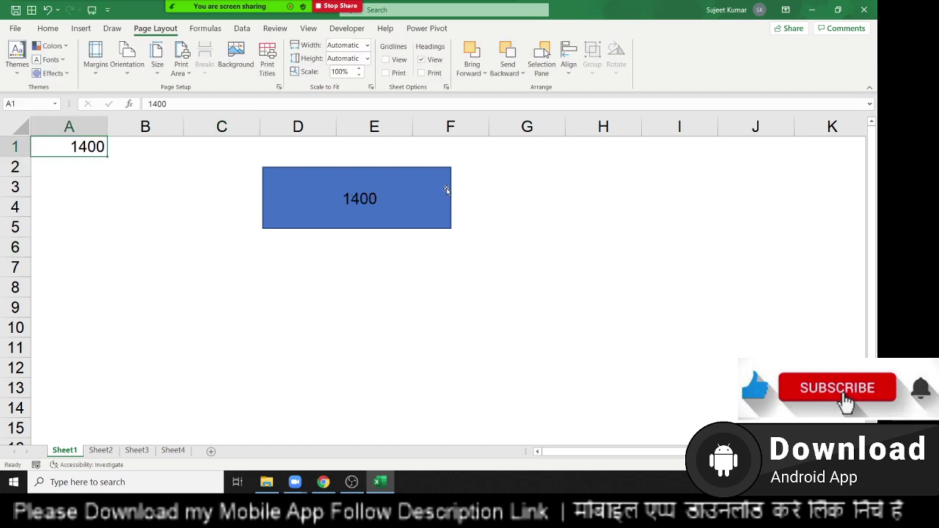
left_click(283, 214)
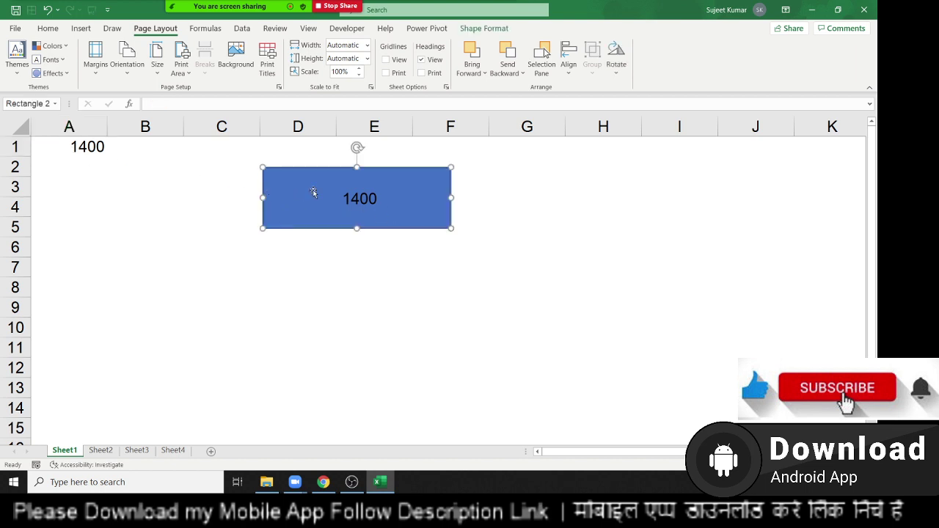
Step: Group the linked picture with the blue rectangle, move the group, then delete it
left_click(336, 192)
left_click_drag(336, 192, 83, 179)
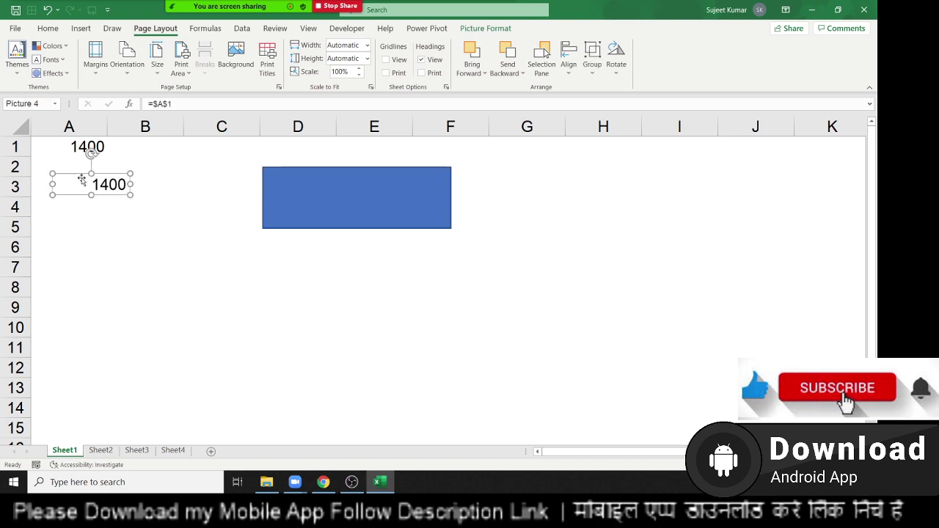
mouse_move(83, 180)
left_mouse_down()
mouse_move(341, 203)
mouse_move(327, 196)
left_mouse_up()
left_click(292, 226, "ctrl")
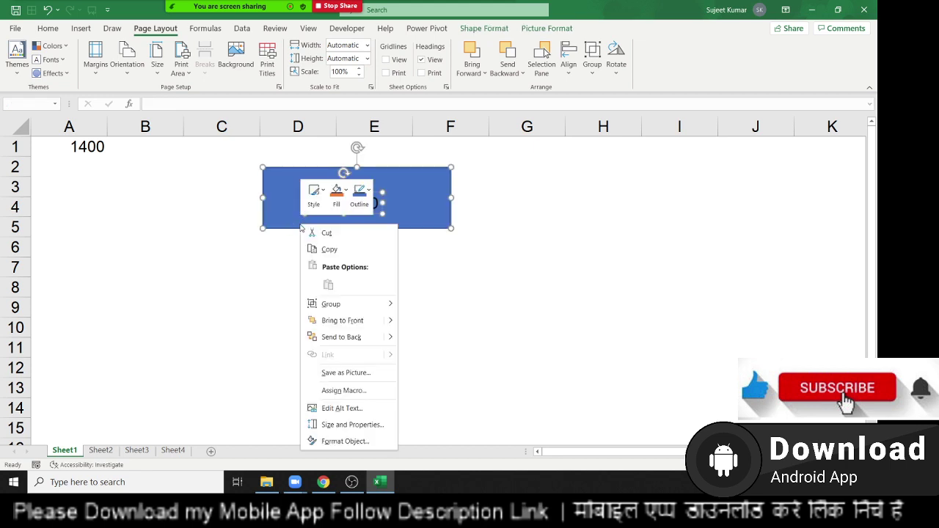
right_click(301, 226)
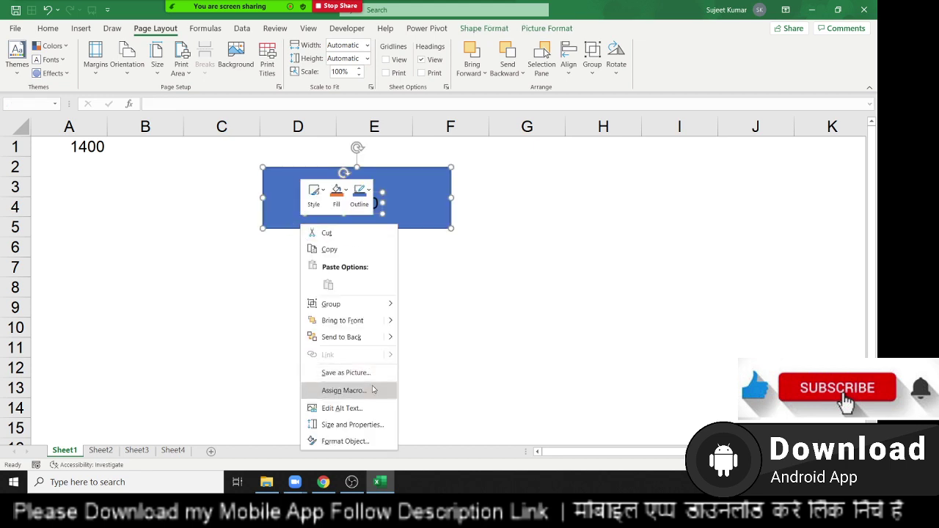
mouse_move(387, 307)
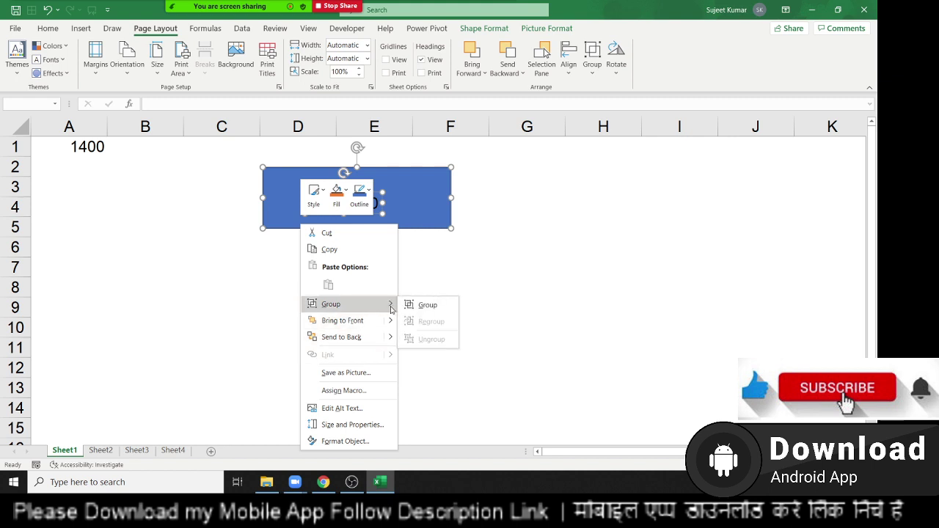
left_click(420, 305)
left_click(418, 306)
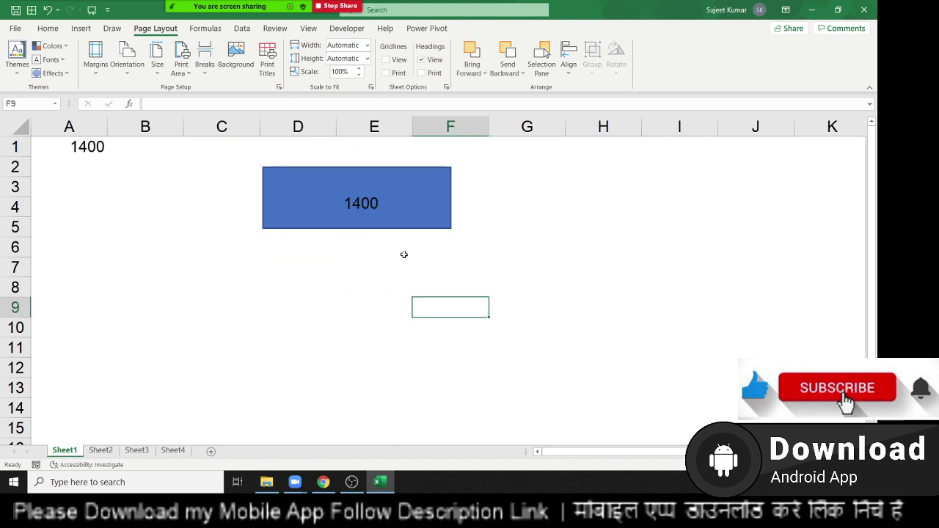
left_click_drag(413, 226, 471, 237)
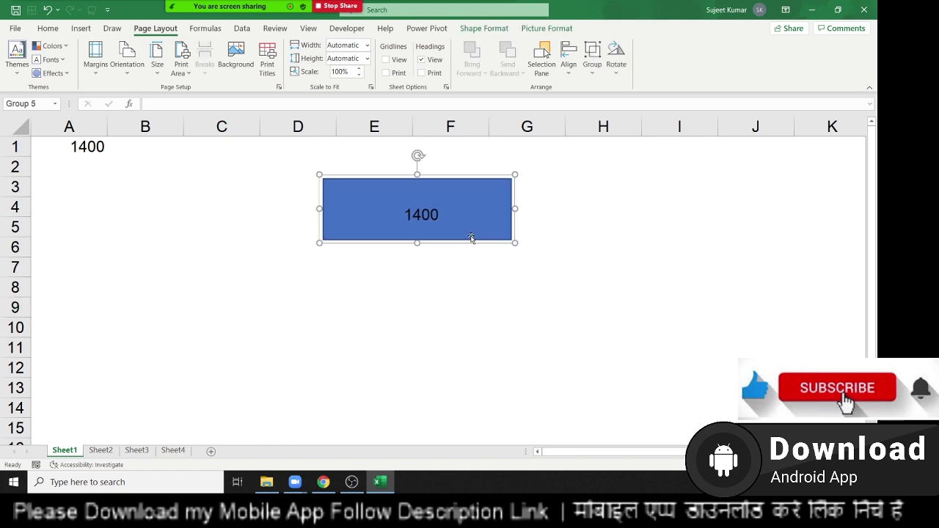
key("Delete")
left_click(257, 226)
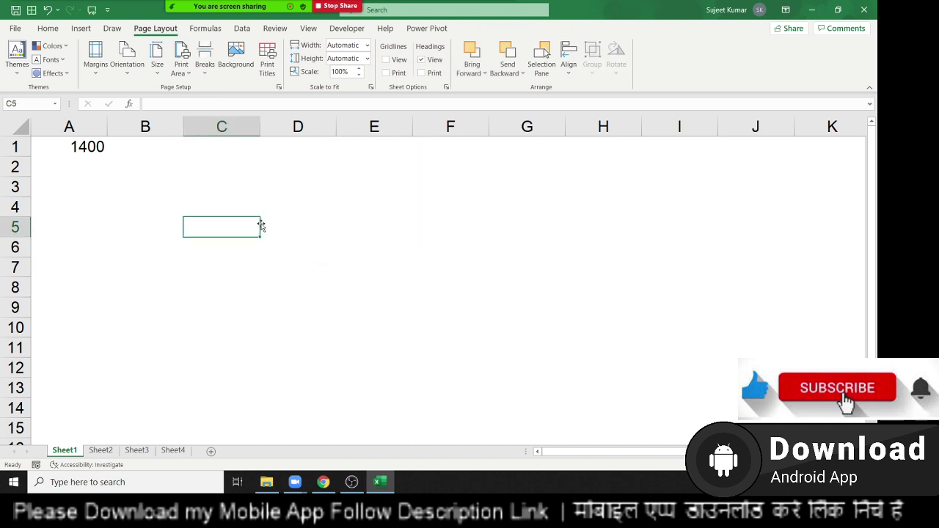
Step: Undo the deletion, moves, grouping and value edit so A1 reads 1365 again
key("ctrl+z")
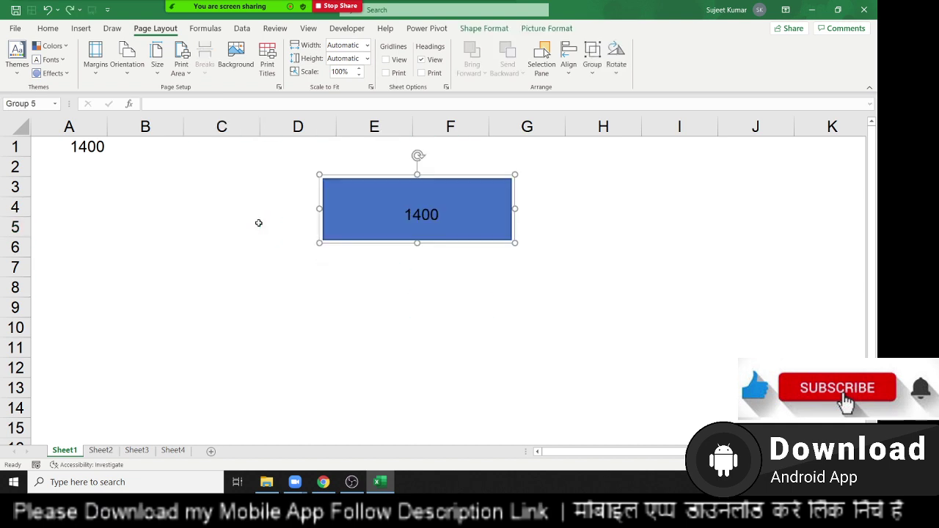
key("ctrl+z")
key("ctrl+z")
key("ctrl+z")
key("ctrl+z")
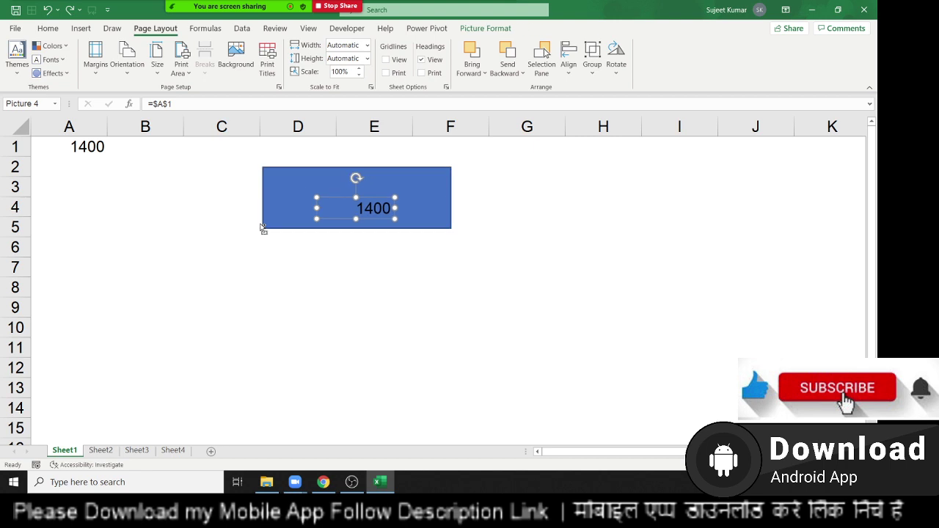
key("ctrl+z")
key("ctrl+y")
key("ctrl+z")
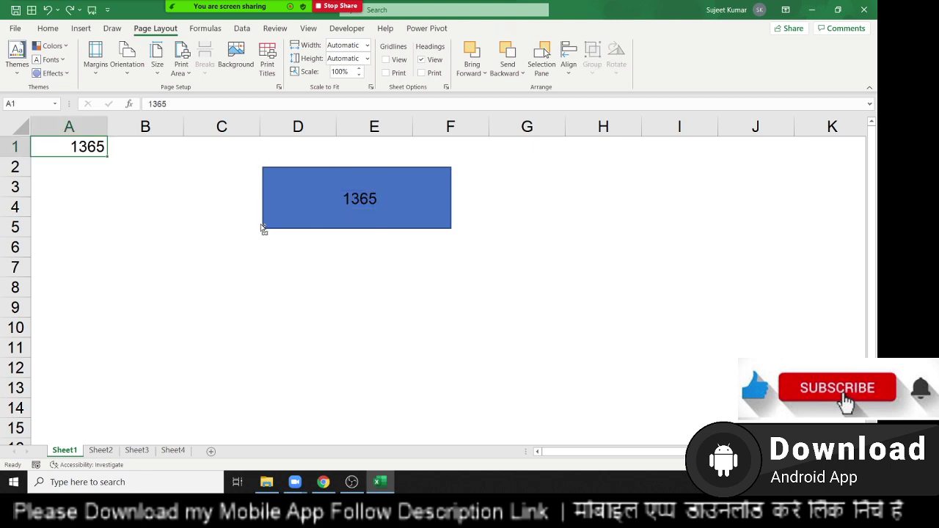
key("ctrl+z")
key("ctrl+z")
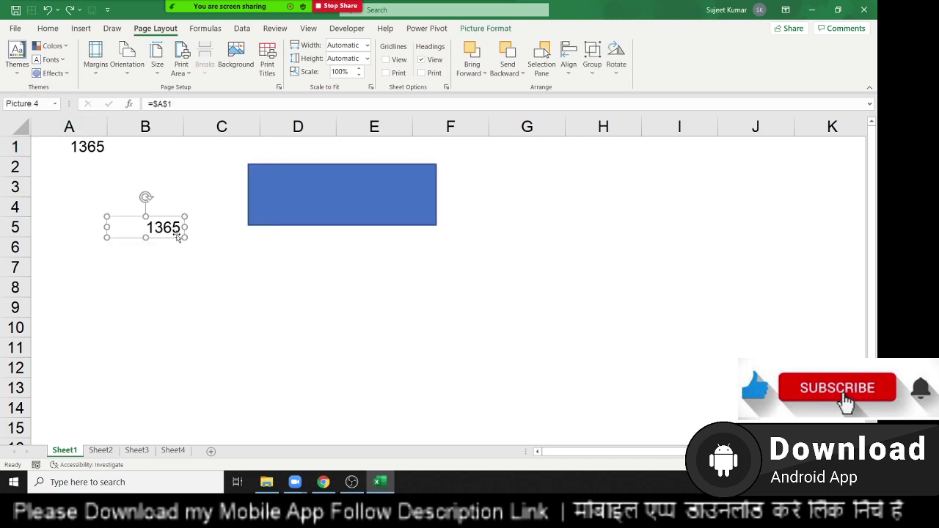
key("ctrl+z")
key("ctrl+z")
key("ctrl+z")
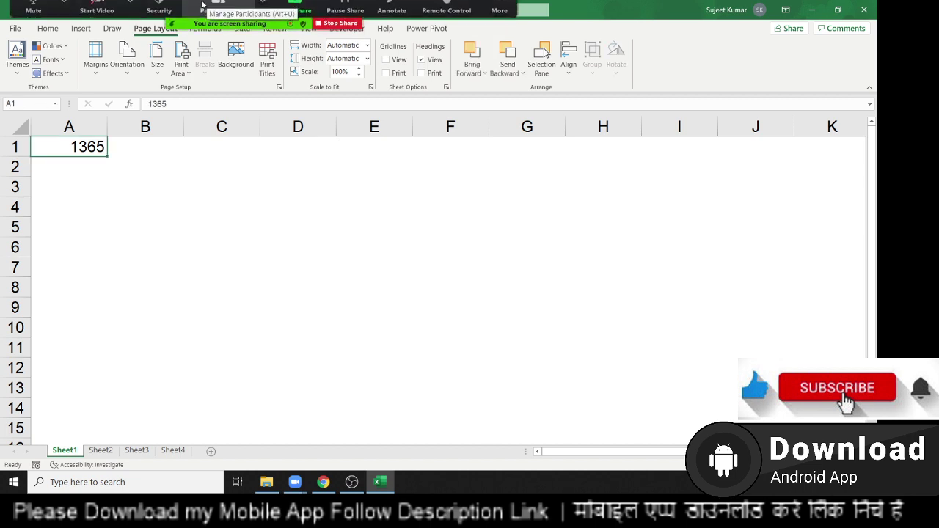
left_click(217, 12)
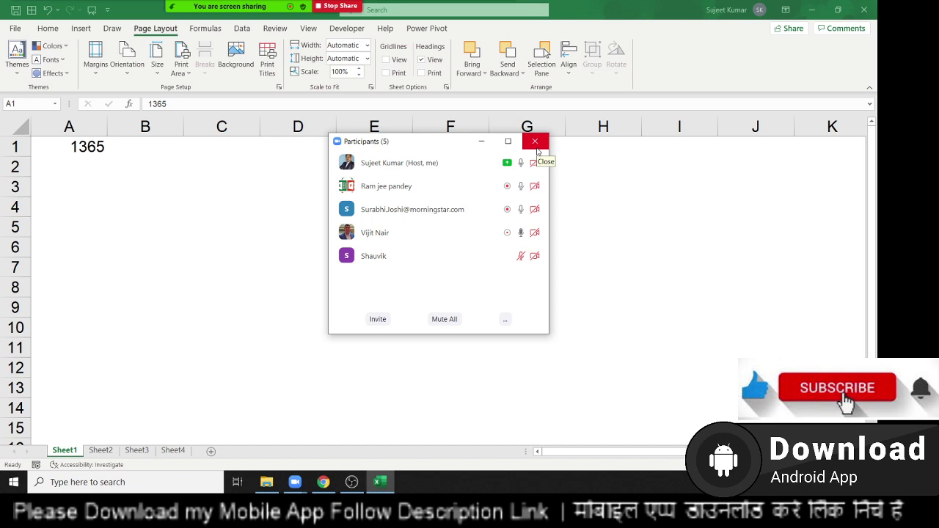
left_click(536, 143)
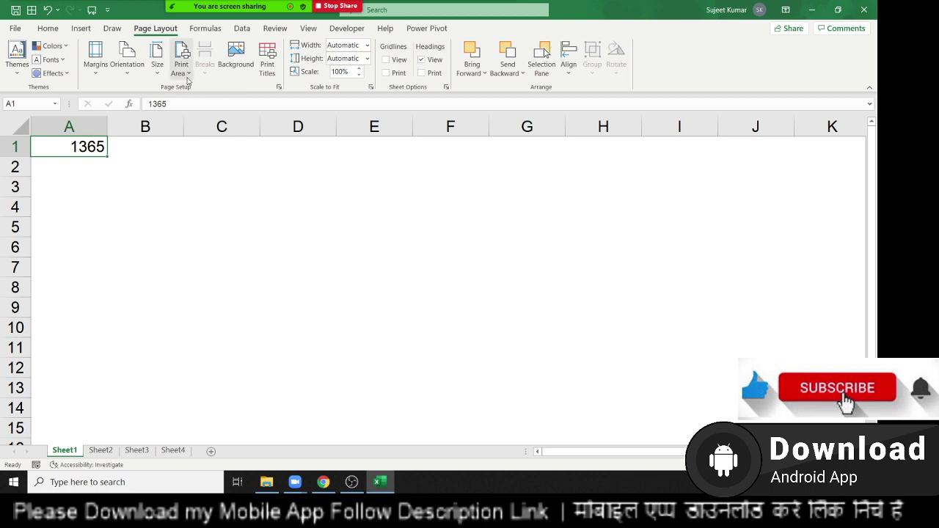
Step: Browse the Insert tab's Illustrations choices, then bring up the Zoom participants list
left_click(79, 30)
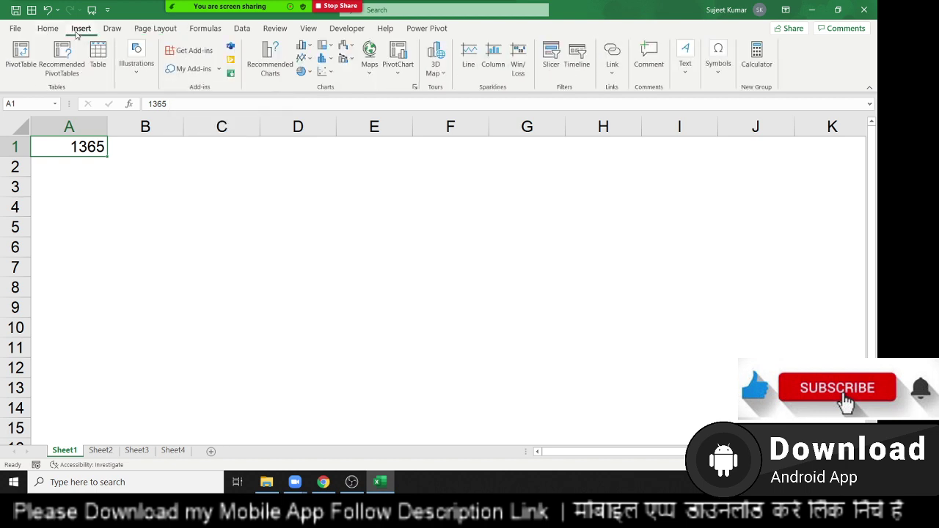
left_click(143, 77)
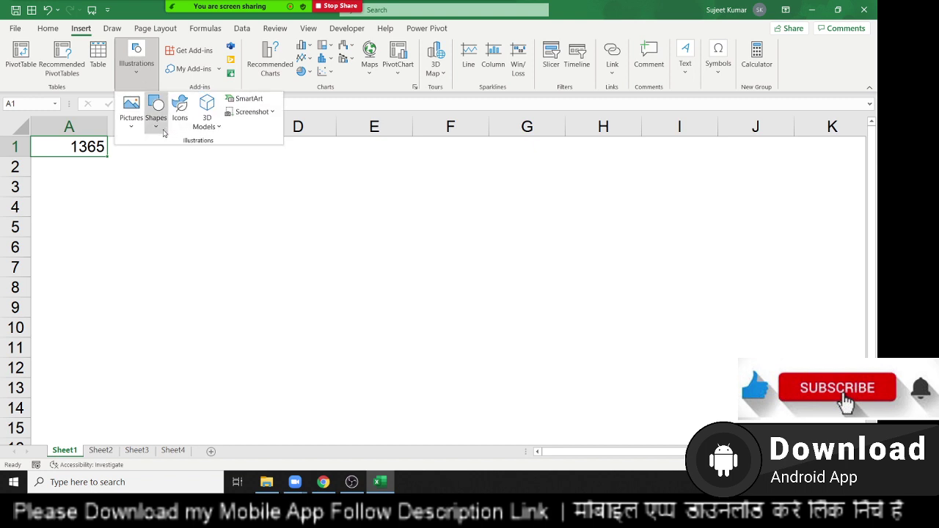
left_click(167, 207)
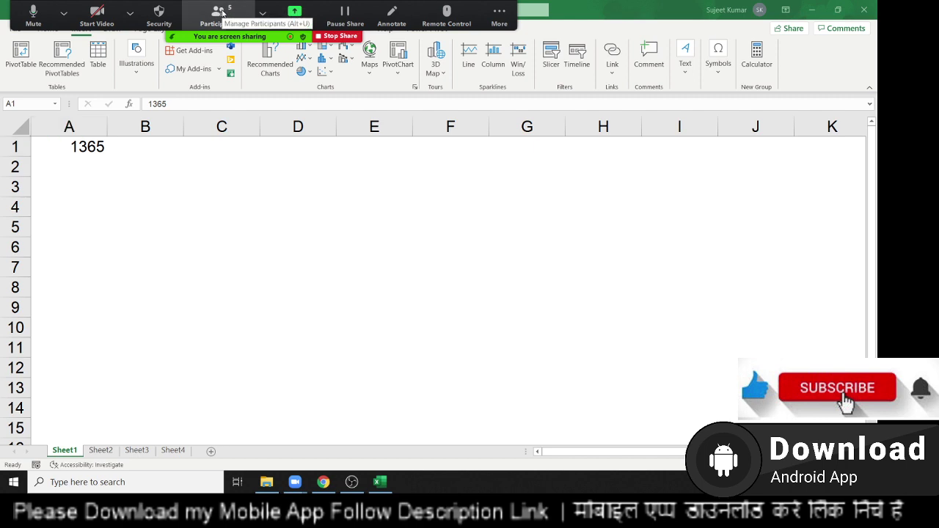
left_click(221, 12)
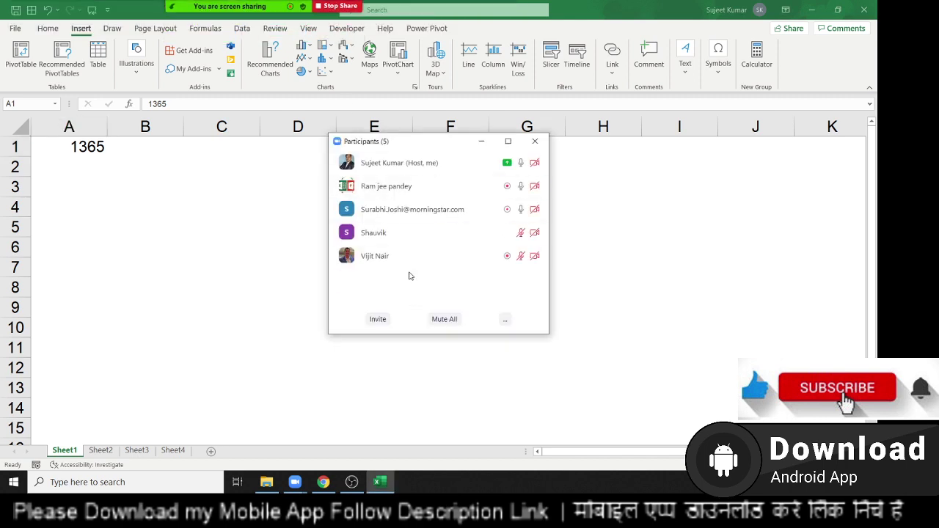
Step: Keep the Zoom participants list open and move it further right beside the spreadsheet
mouse_move(400, 220)
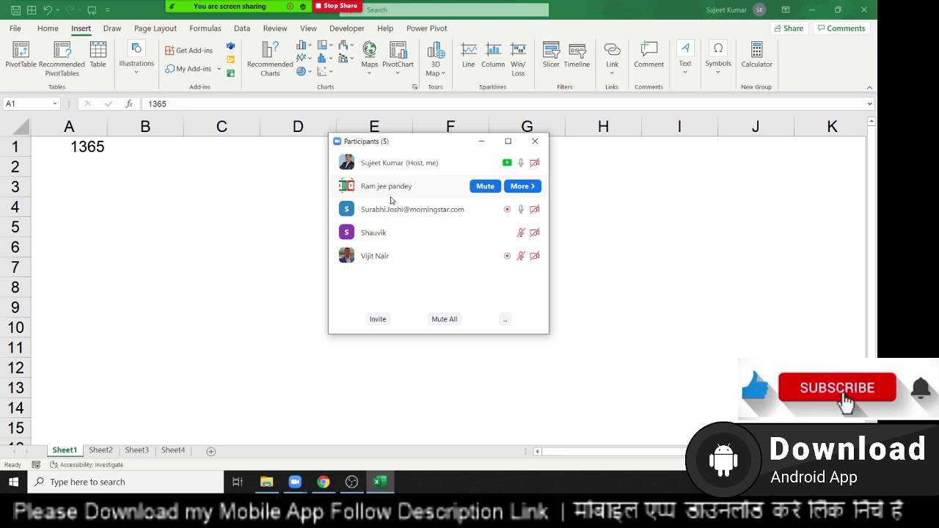
left_click(159, 291)
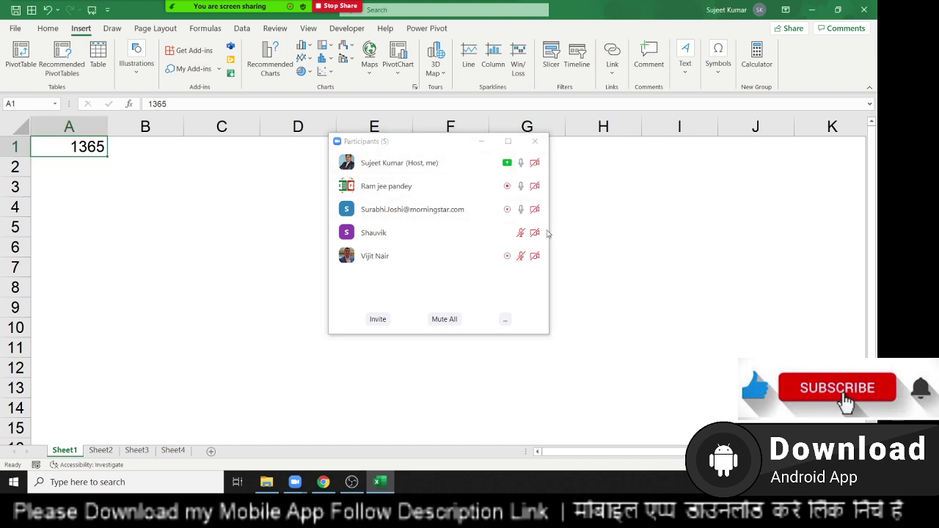
left_click(523, 233)
left_click(228, 282)
left_click(375, 155)
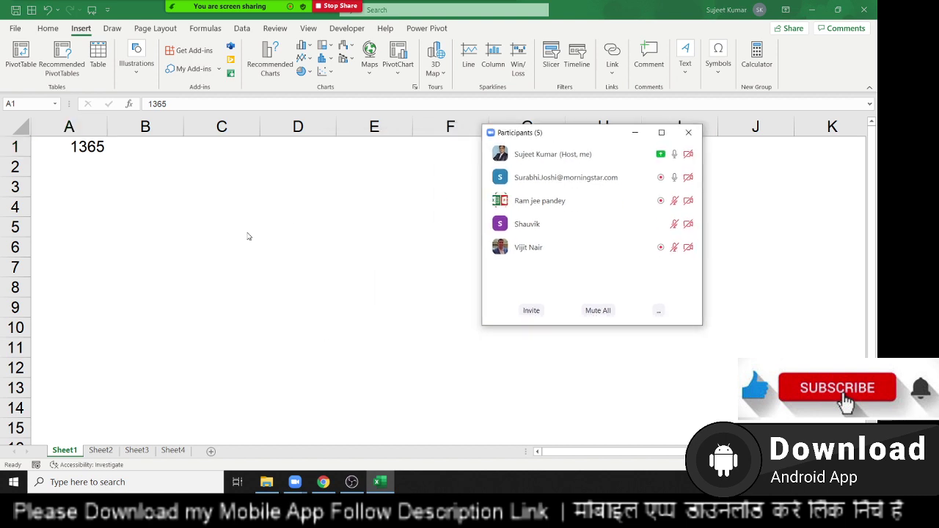
Step: Switch to the blank Sheet2 and scroll to the top
left_click(101, 452)
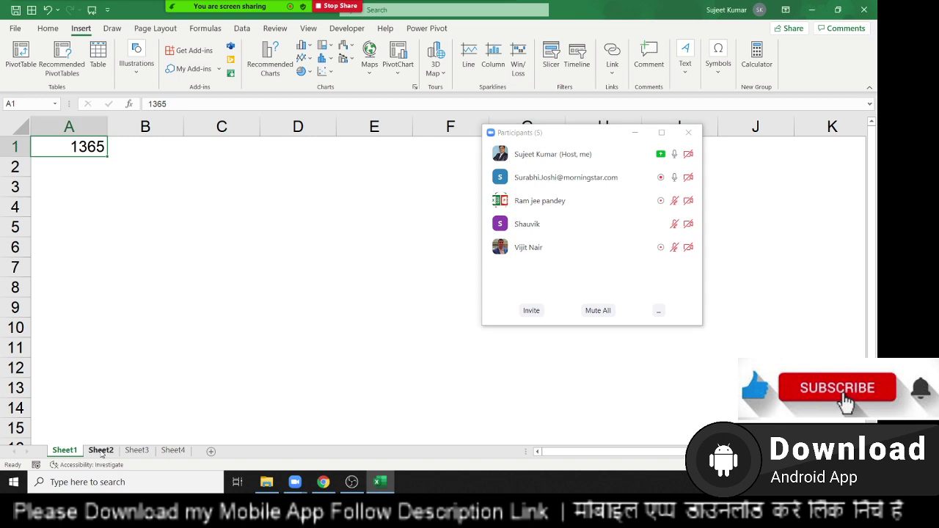
left_click(102, 452)
left_click(79, 452)
left_click(112, 452)
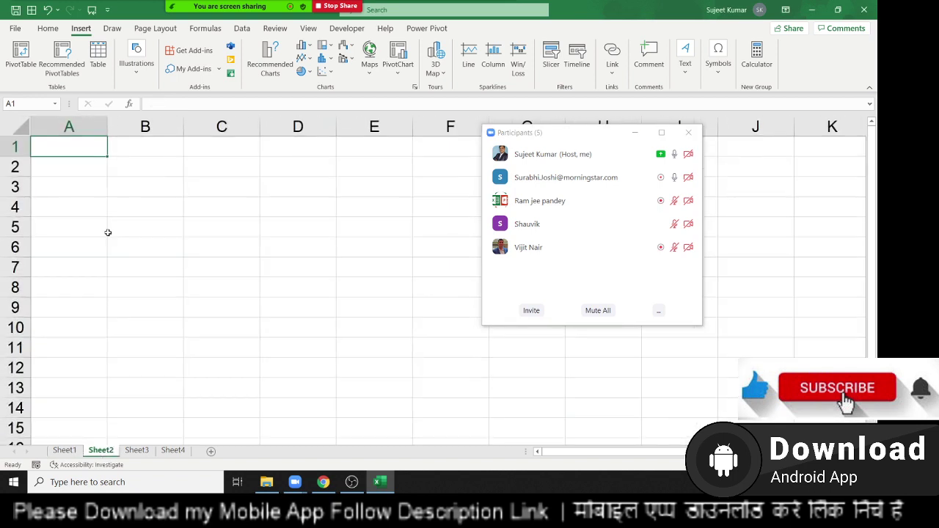
scroll(99, 208, "up", 1)
Step: Enter 85, 36, 54, 36, 52, 36, 45, 96, 25 and 65 in A1:A10, then move to B1
type("85")
key("Return")
type("36")
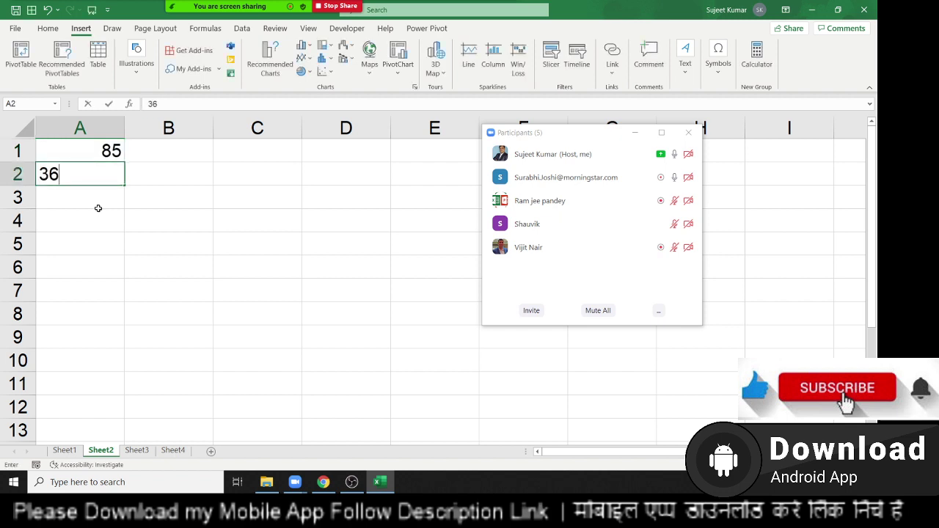
key("Return")
type("54")
key("Return")
type("36")
key("Return")
type("52")
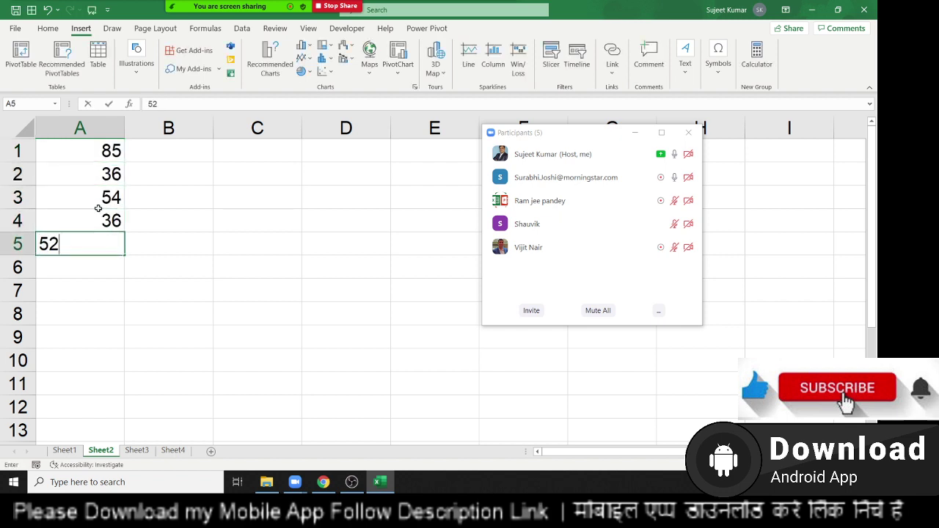
key("Return")
type("36")
key("Return")
type("45")
key("Return")
type("9")
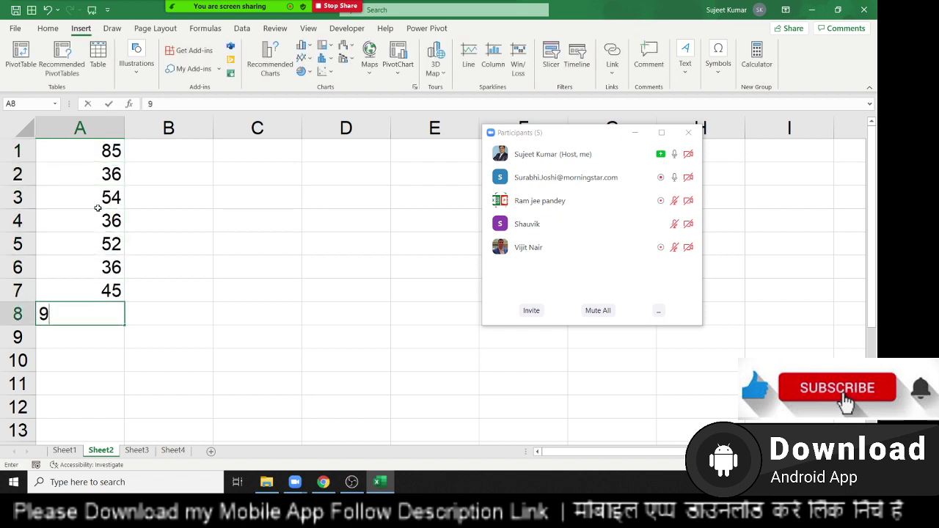
type("6")
key("Return")
type("25")
key("Return")
type("6")
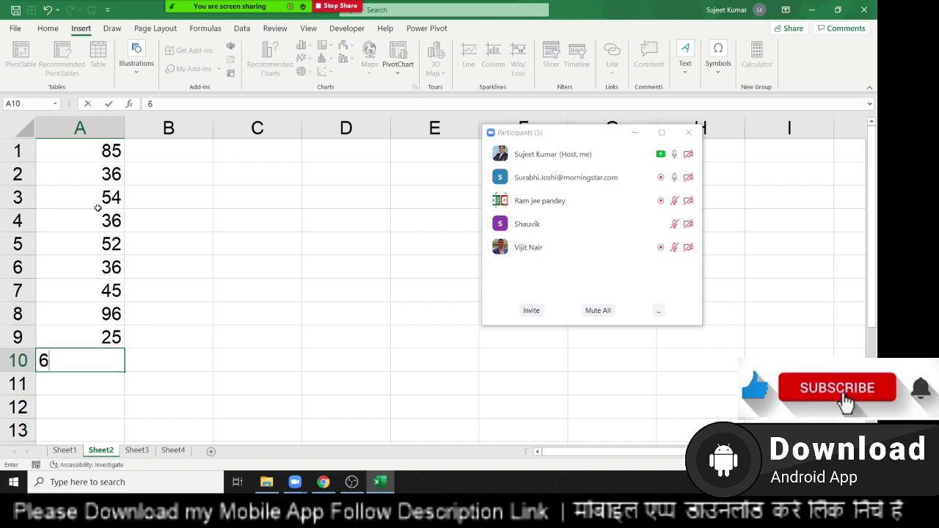
type("5")
key("Return")
key("Up")
key("ctrl+Up")
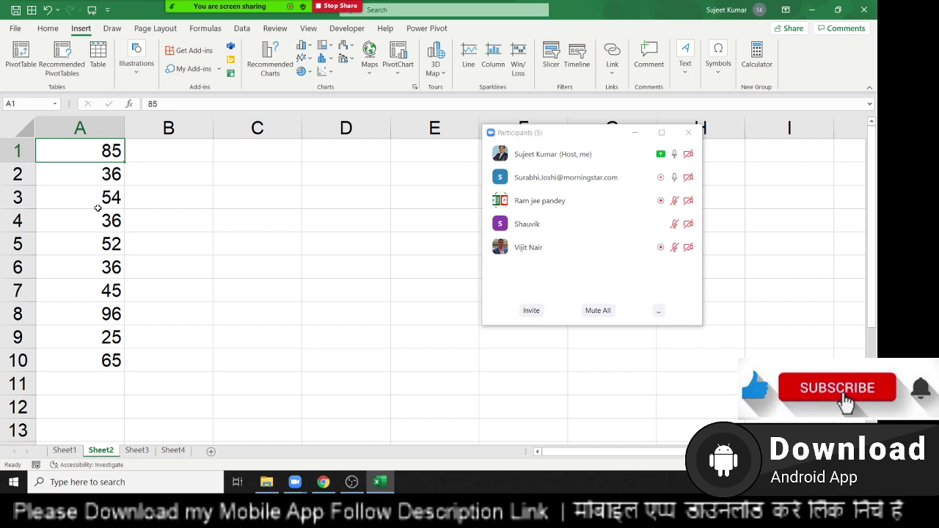
key("Right")
Step: Enter the relative formula =A1+20 in B1, giving 105
type("=")
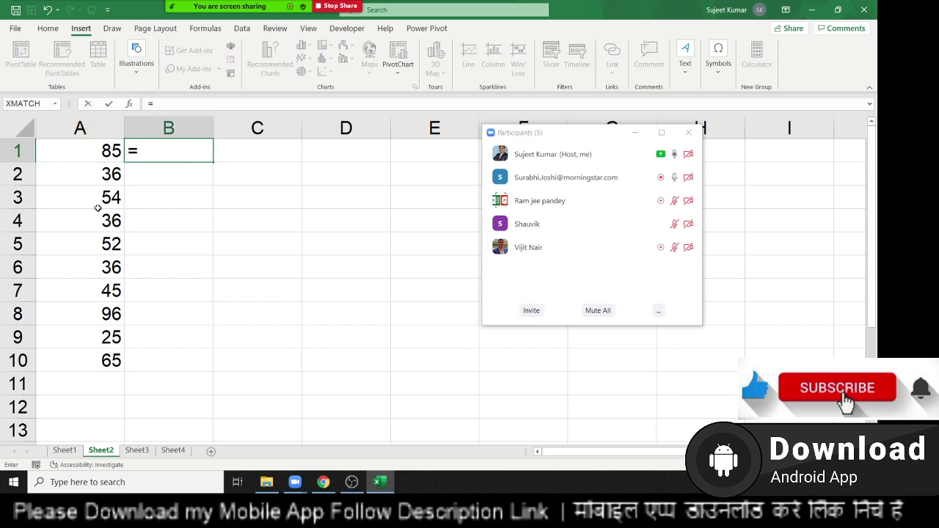
key("Left")
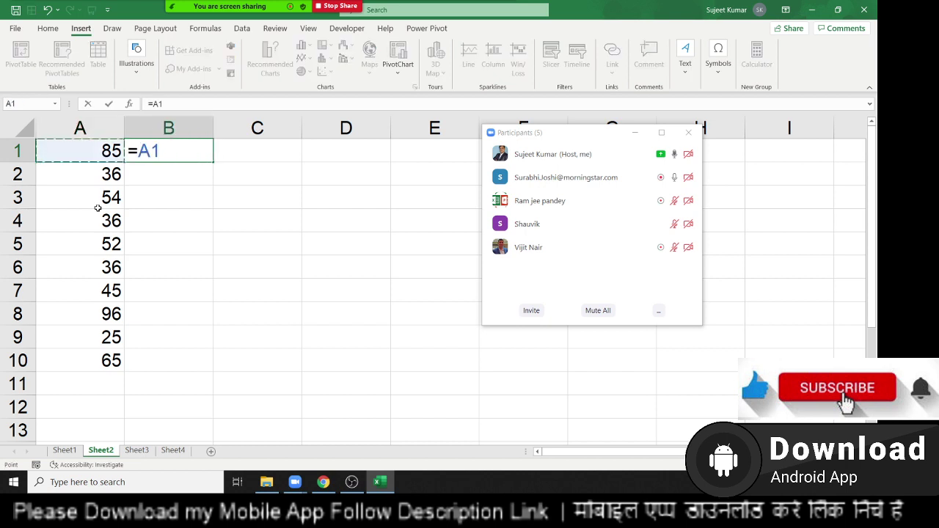
type("+20")
key("Return")
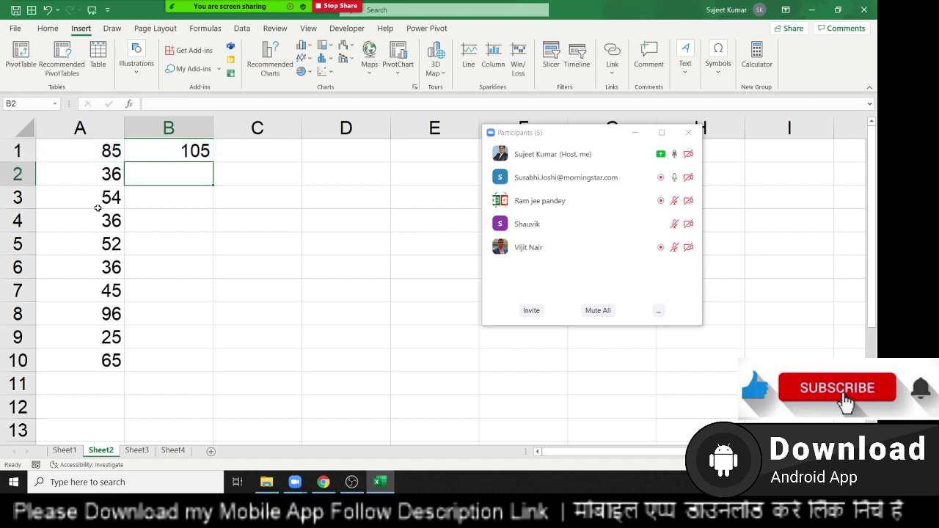
key("Up")
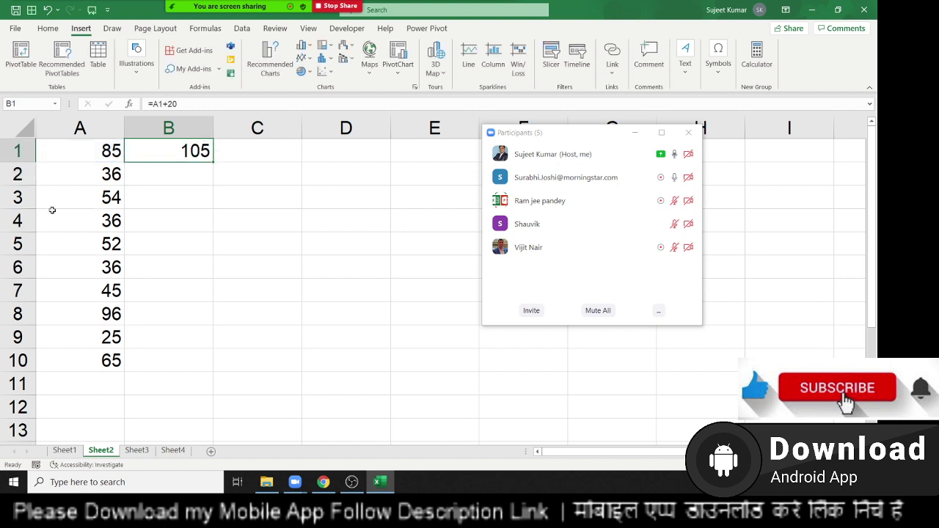
Step: Fill B1's formula down to row 10 with the fill handle, then undo it
double_click(213, 162)
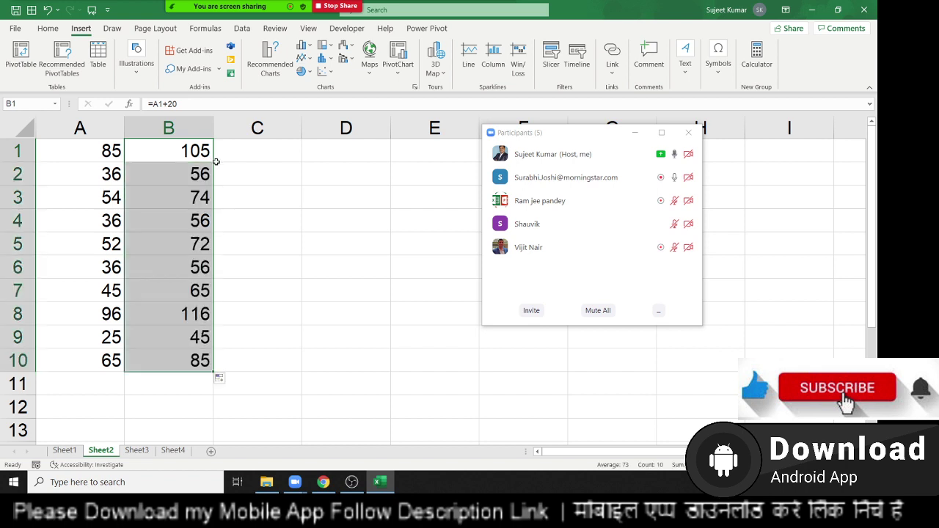
key("ctrl+z")
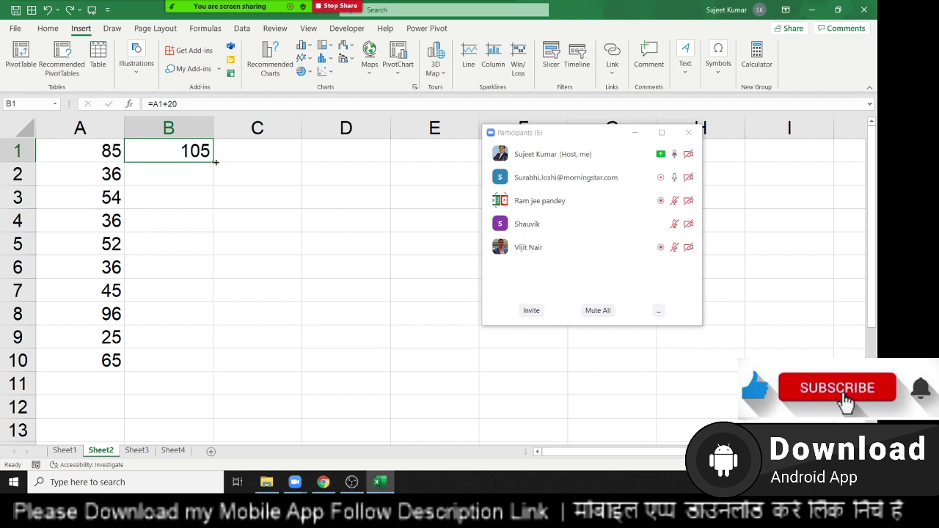
key("Down")
key("Up")
Step: Copy B1's formula and paste it into B2:B10
key("ctrl+c")
key("Down")
key("shift+Down")
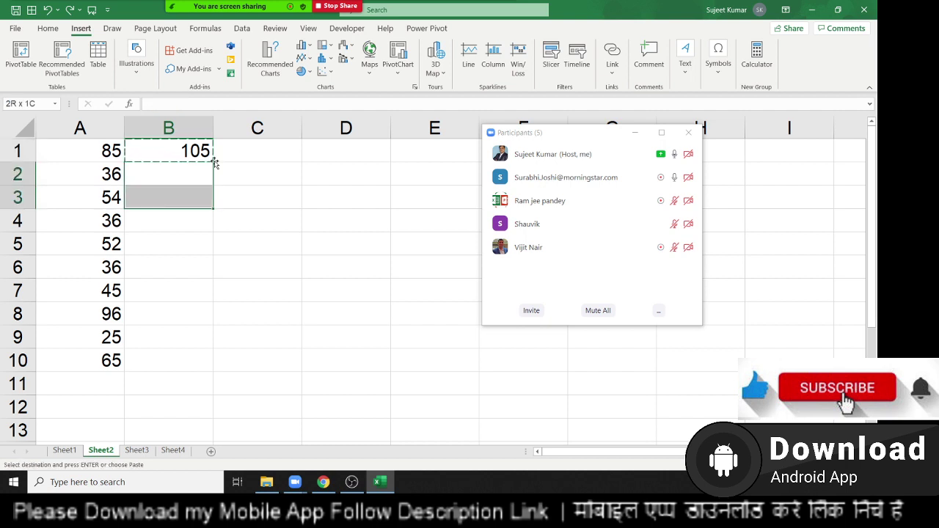
key("shift+Down")
key("shift+Down")
key("shift+Down")
key("shift+Down")
key("shift+Down")
key("shift+Down")
key("shift+Down")
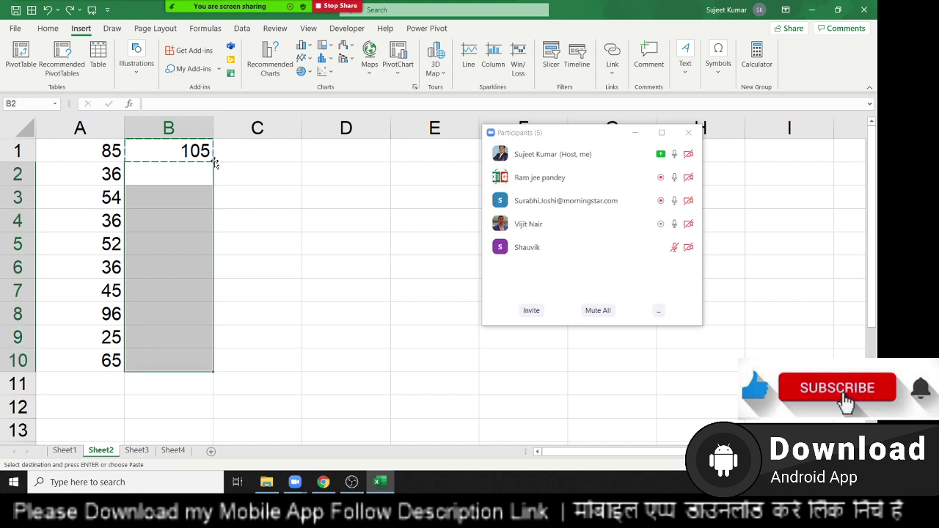
key("ctrl+v")
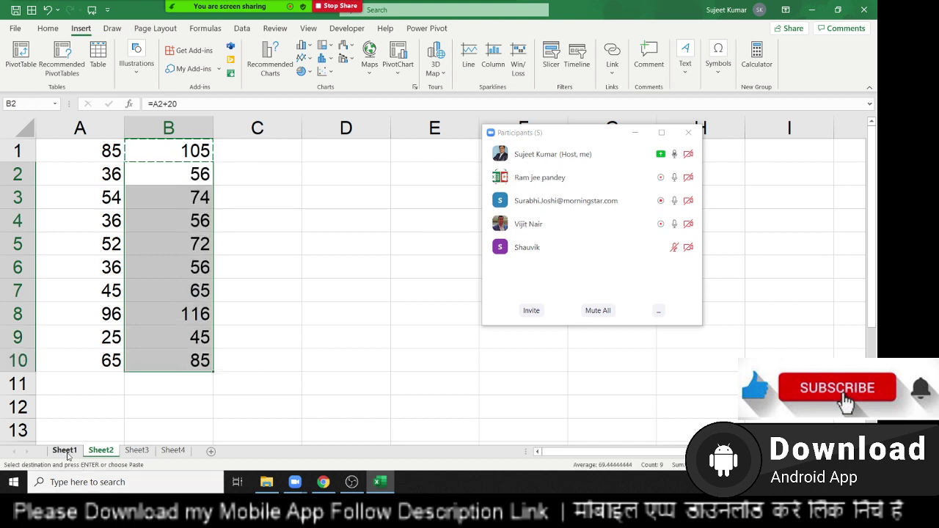
left_click(65, 451)
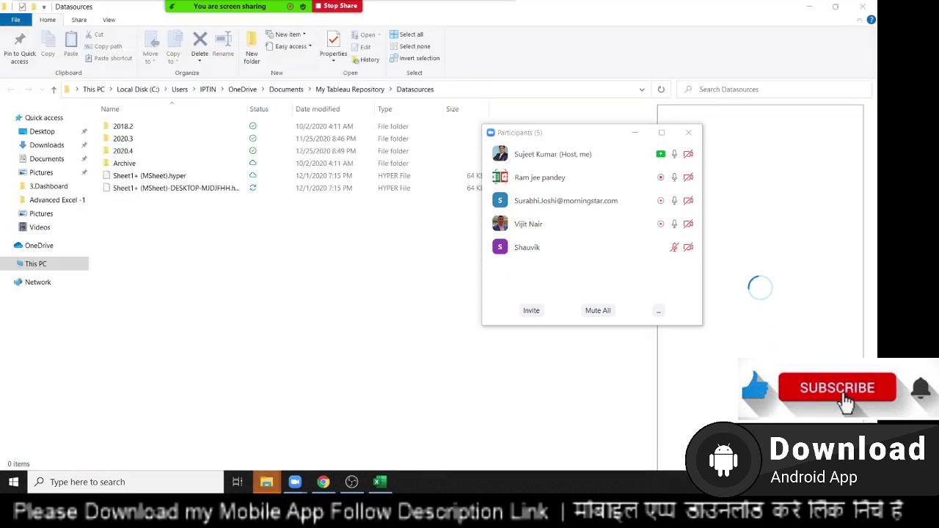
Step: Close the Datasources File Explorer window
left_click(866, 9)
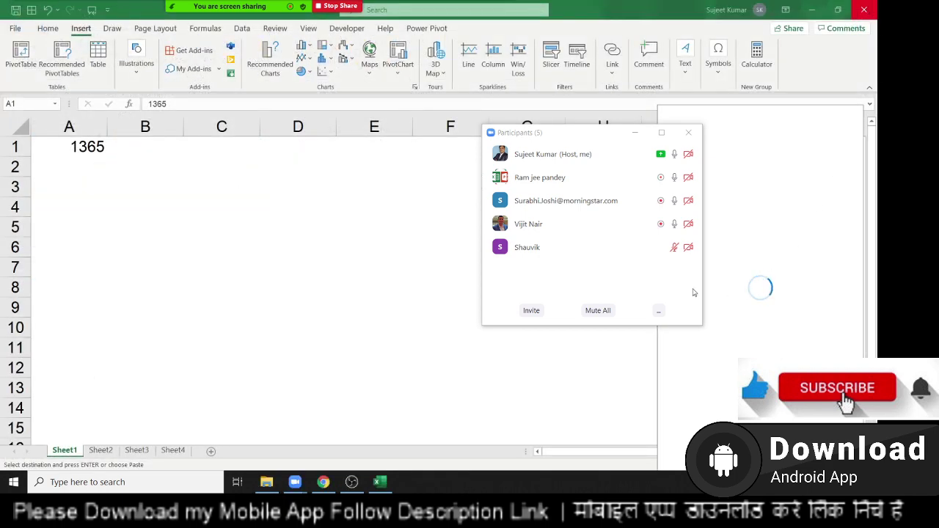
Step: Draw a Rectangle shape across about columns B to E, rows 2 to 8
left_click(132, 80)
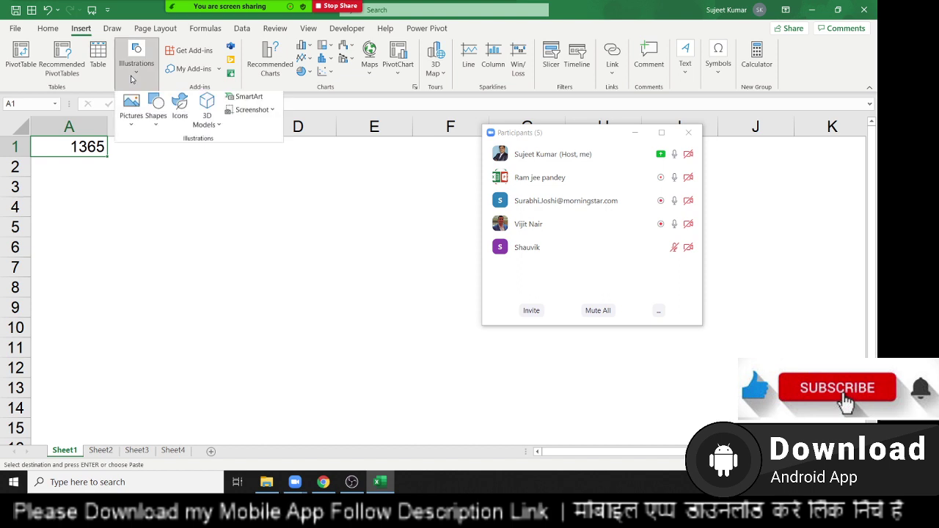
left_click(156, 124)
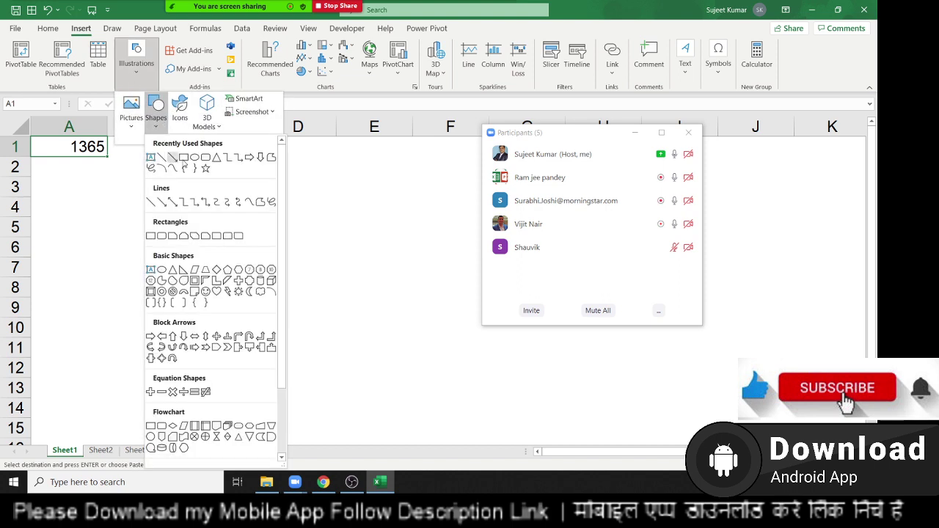
left_click(183, 157)
left_click_drag(172, 159, 399, 292)
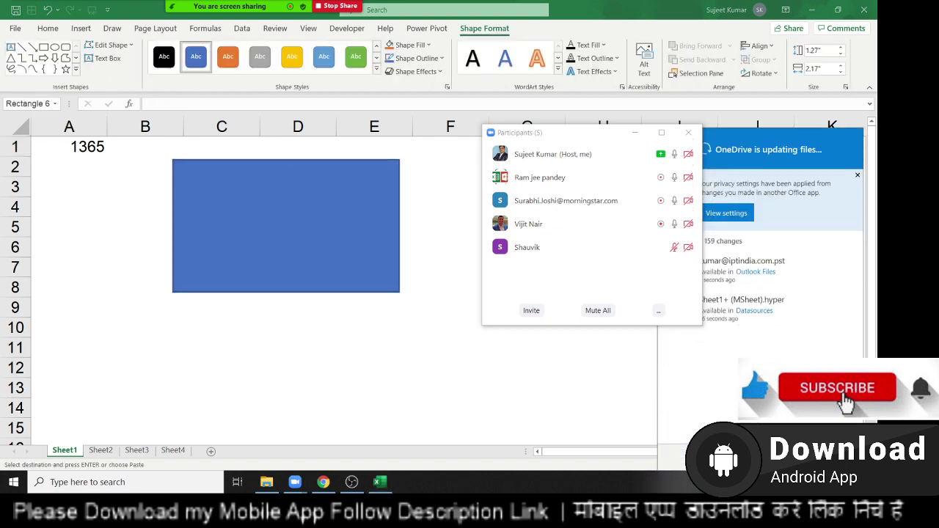
Step: Unlink this PC from OneDrive in Settings' Account tab and close the Set up OneDrive window
left_click(844, 454)
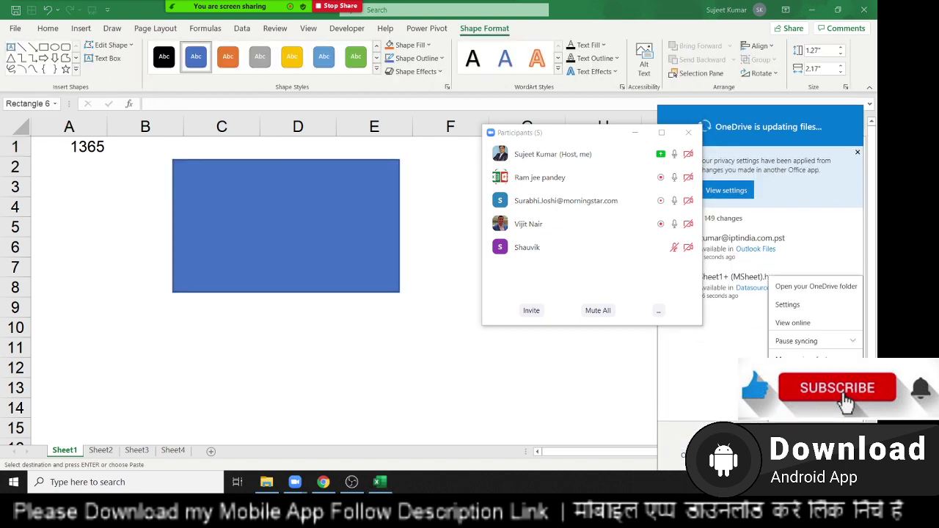
left_click(814, 304)
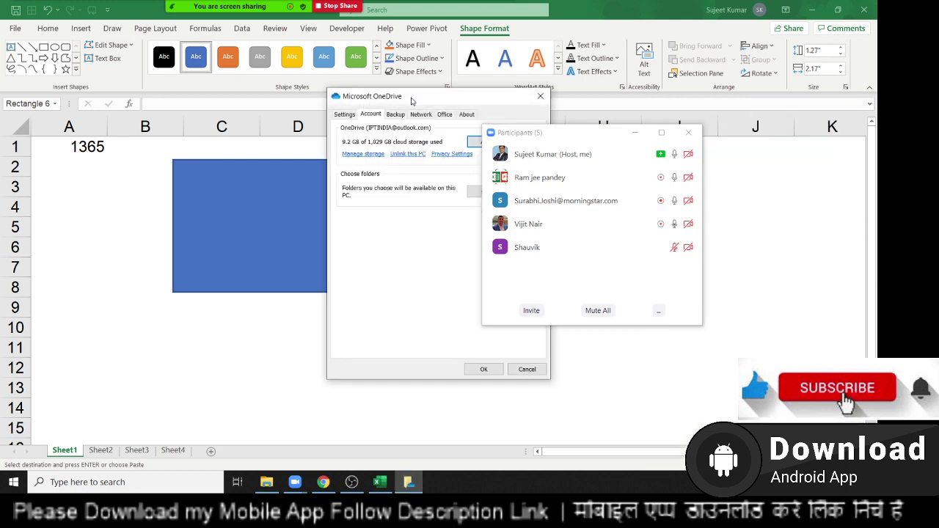
left_click_drag(412, 100, 155, 76)
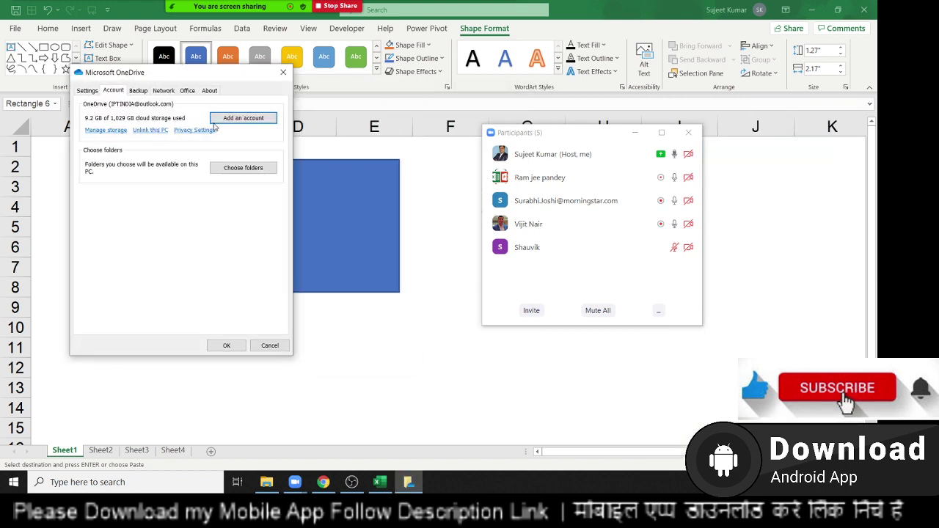
left_click(146, 130)
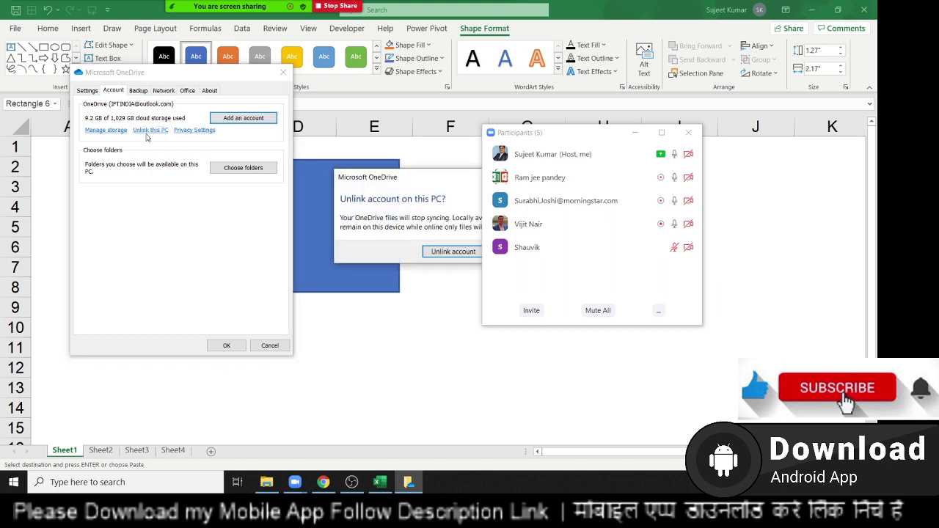
left_click(434, 253)
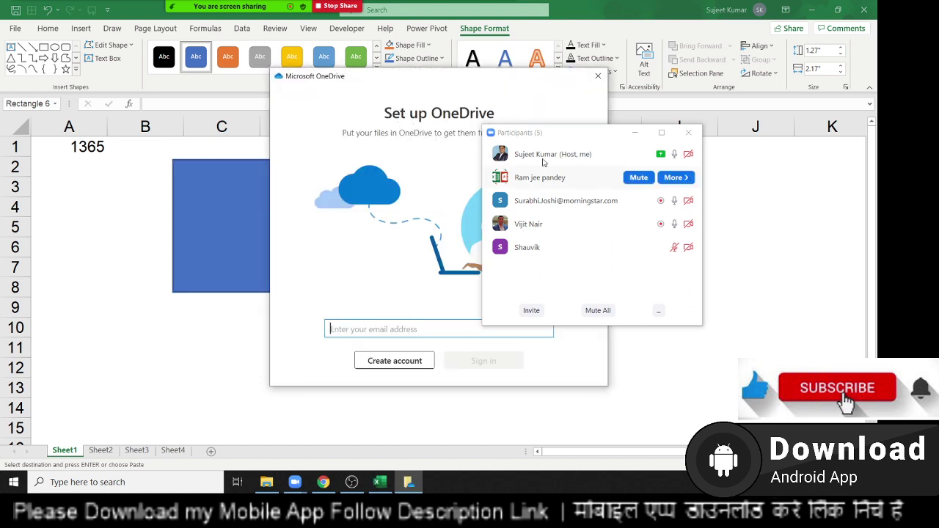
left_click(598, 75)
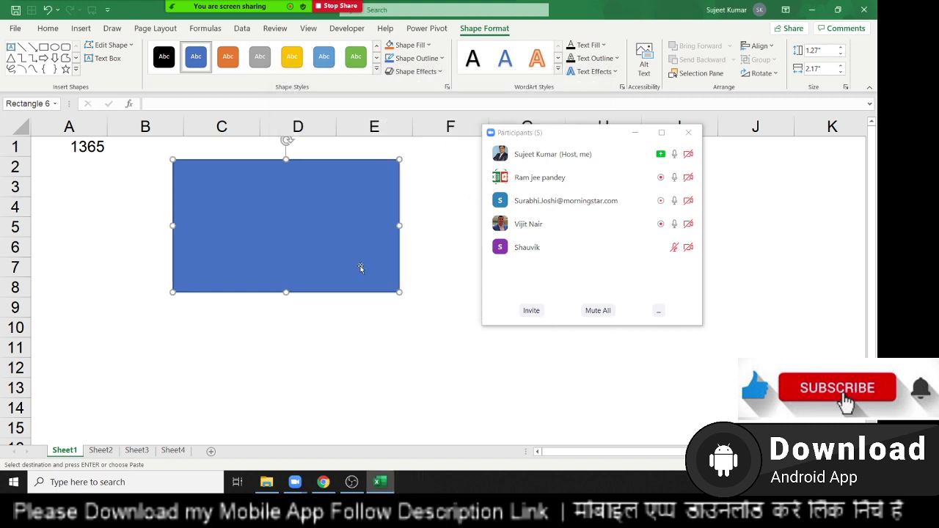
Step: Nudge the blue rectangle and browse the Insert Shapes gallery without choosing a shape
left_click_drag(287, 264, 280, 280)
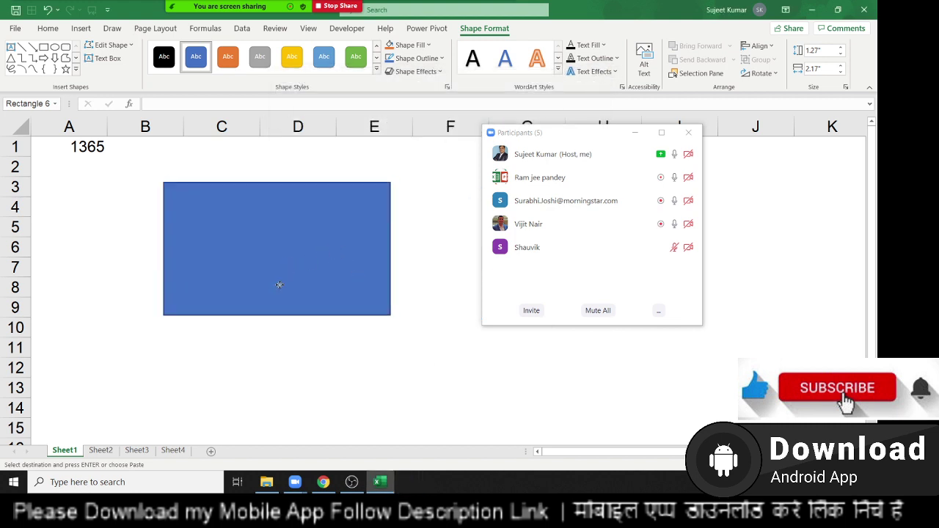
left_click(81, 28)
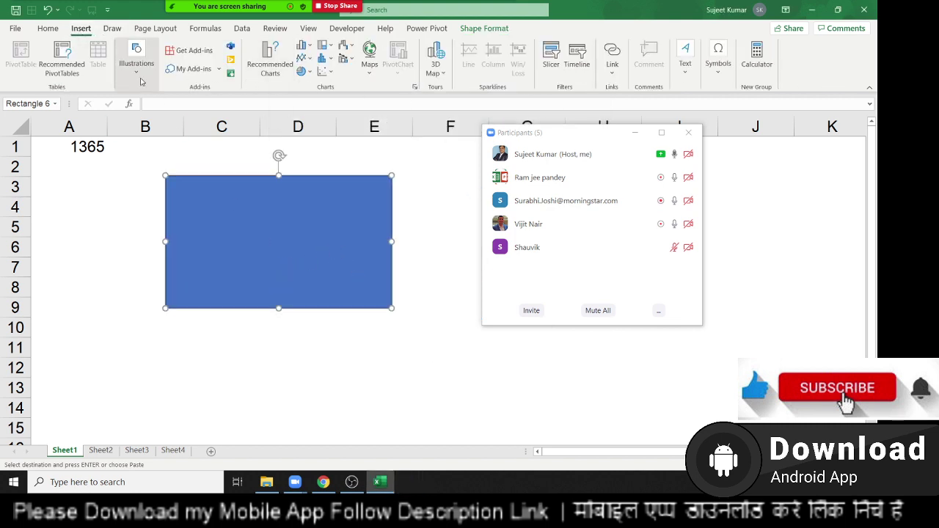
left_click(140, 78)
left_click(155, 112)
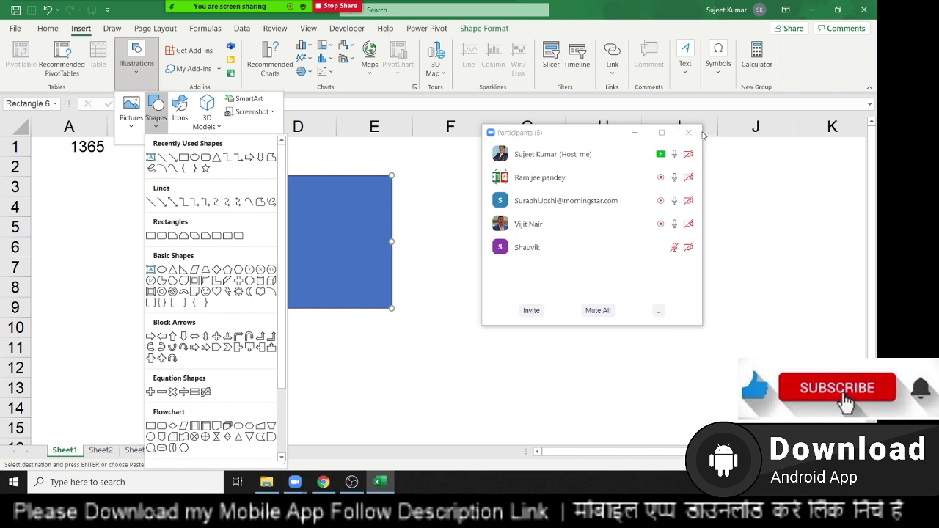
left_click(690, 132)
Step: Shrink the blue rectangle from its lower-right corner and move it right to span D3:F6
left_click(303, 191)
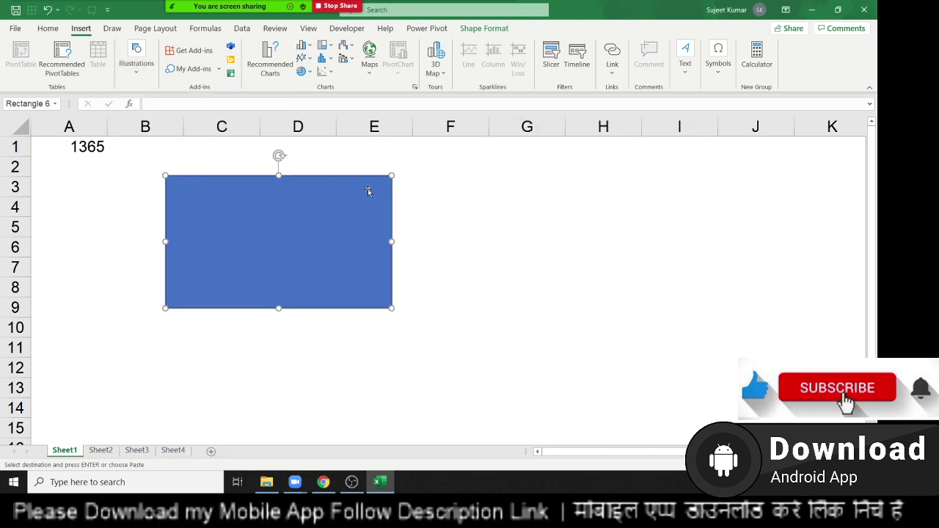
left_click_drag(407, 301, 379, 243)
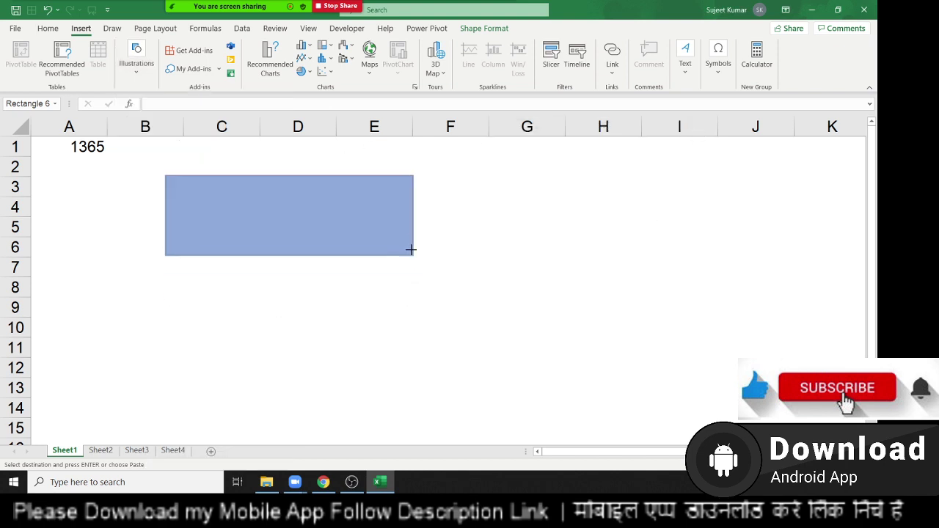
left_click_drag(277, 208, 383, 207)
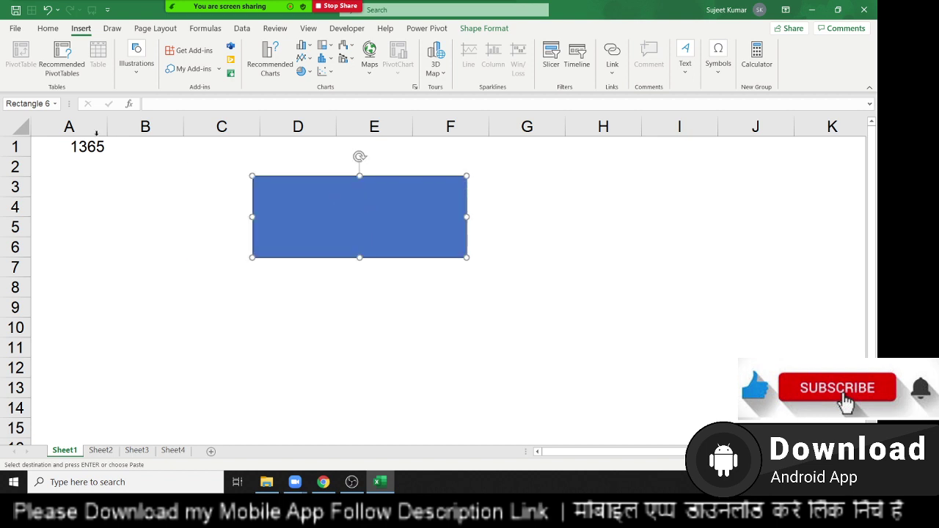
left_click(97, 147)
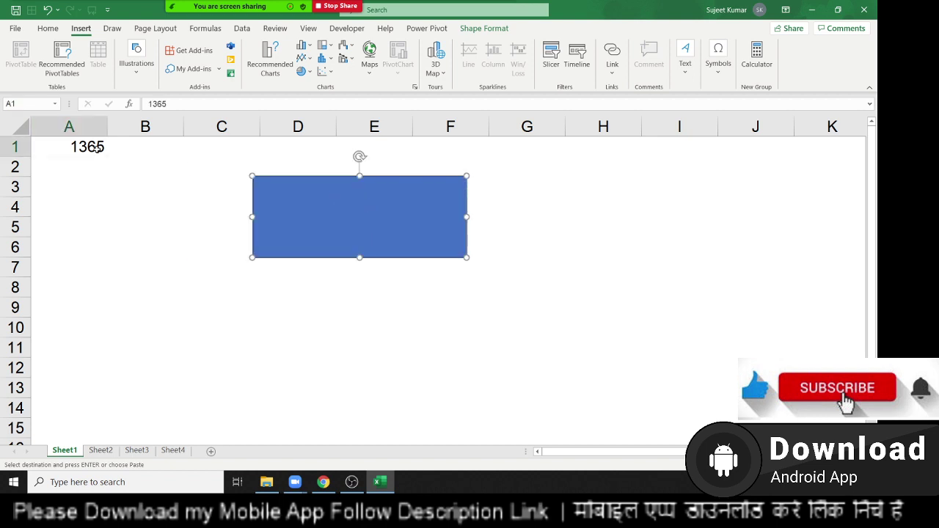
left_click(125, 272)
Step: Link B7 to A1 with the formula =A1, showing 1365
type("=")
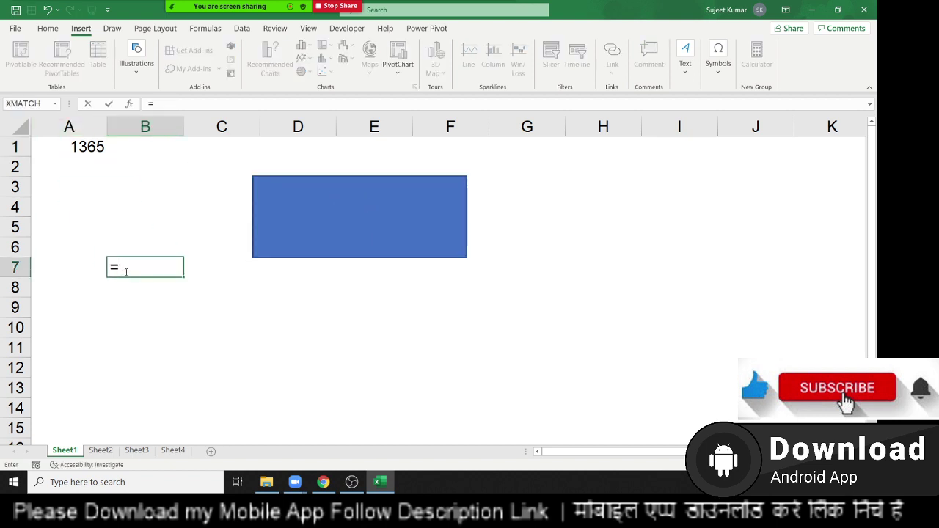
left_click(65, 151)
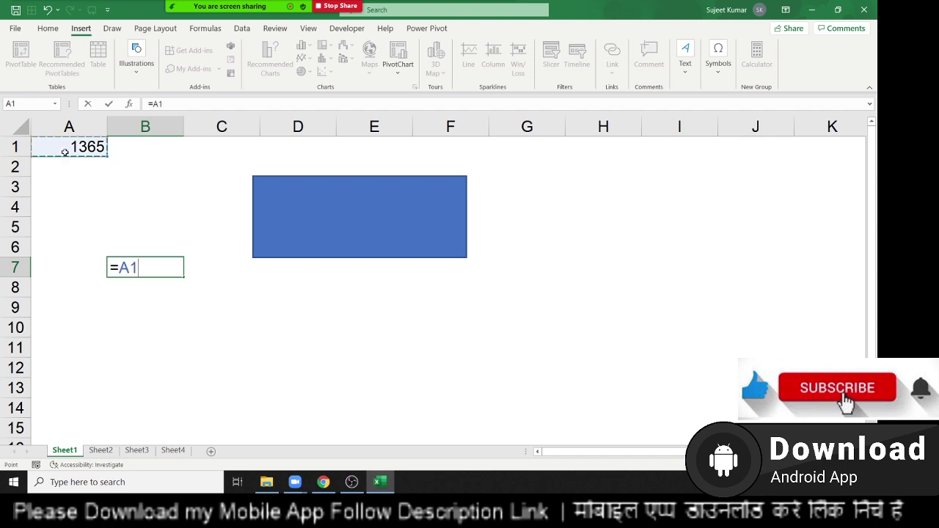
key("Return")
key("Up")
key("Up")
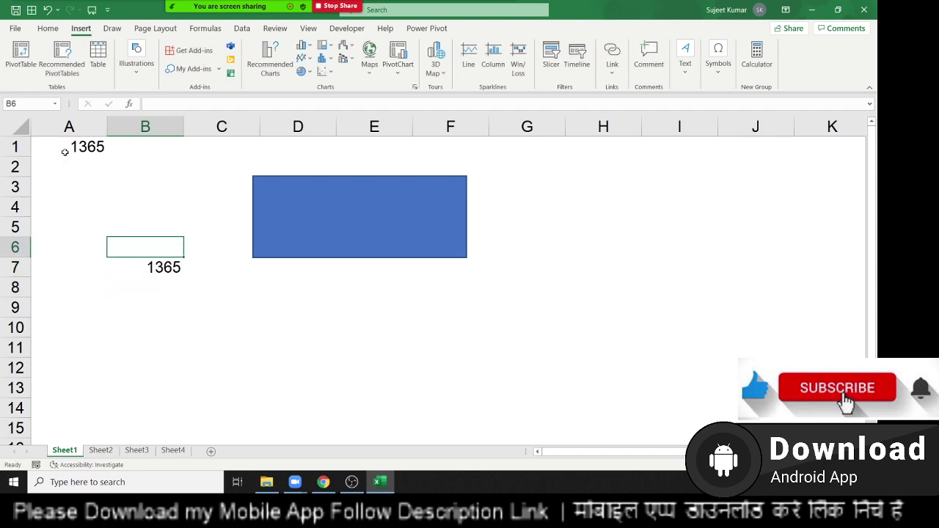
key("Up")
key("Up")
key("Up")
key("Up")
key("Up")
key("Left")
Step: Change A1 to 1450 and nudge the blue rectangle slightly down and left
type("1")
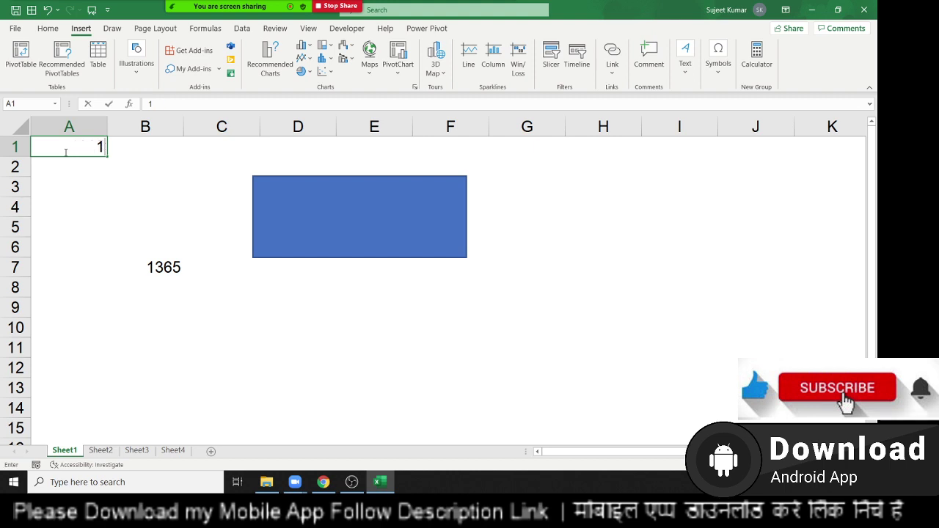
type("450")
key("Return")
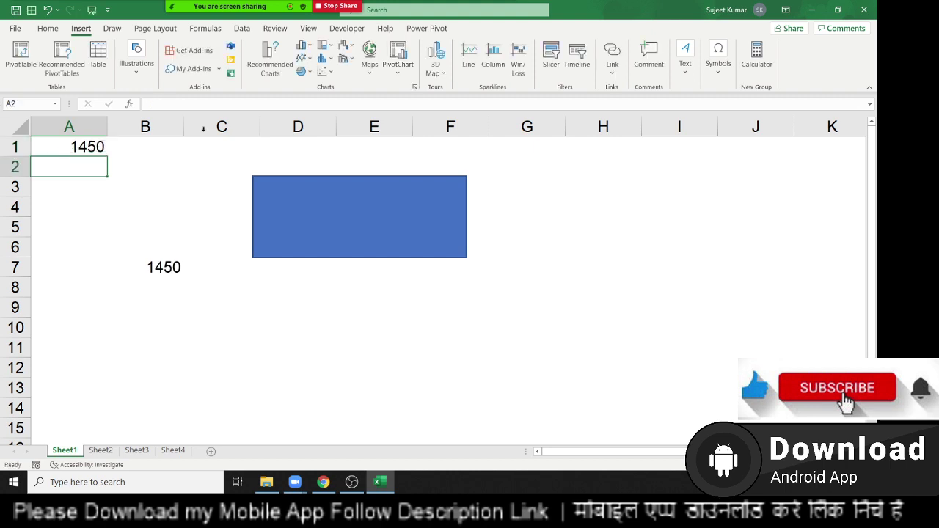
left_click(353, 193)
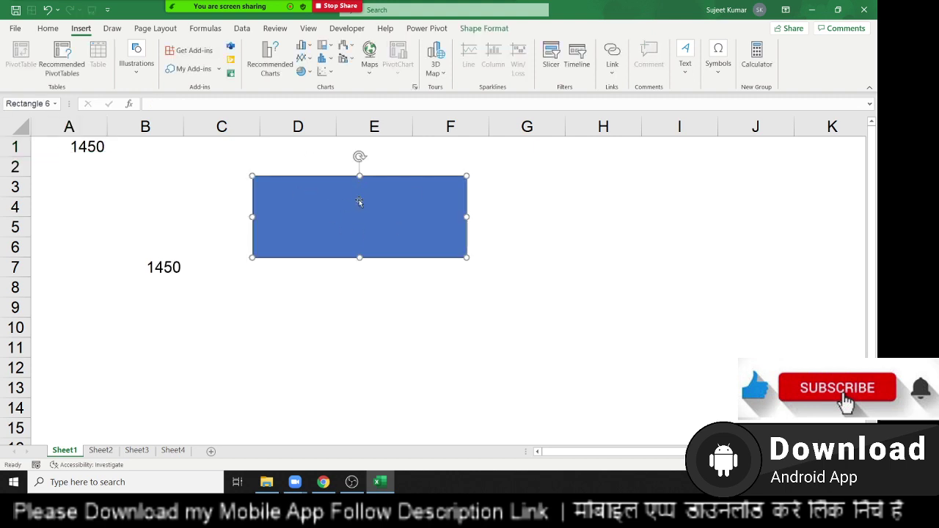
left_click_drag(359, 202, 344, 214)
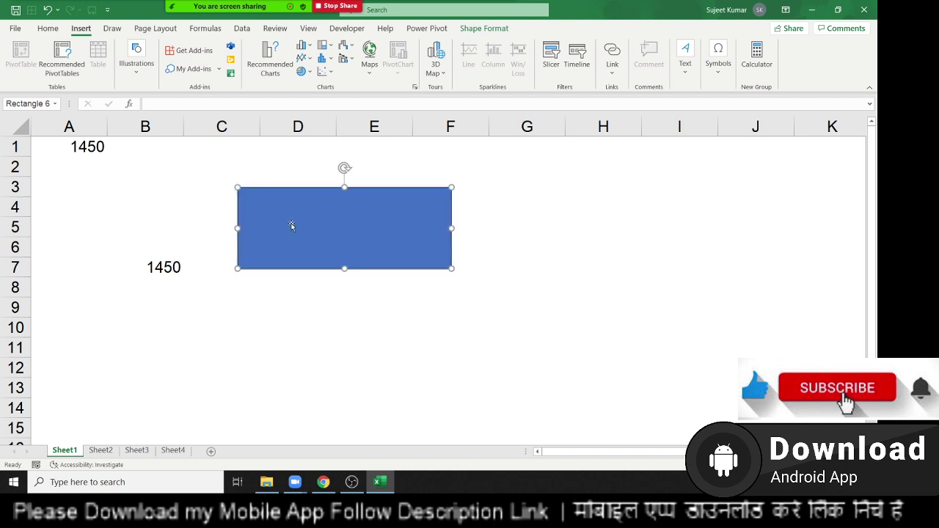
Step: Clear the =A1 formula from B7 and copy A1 for pasting at B5
left_click(180, 264)
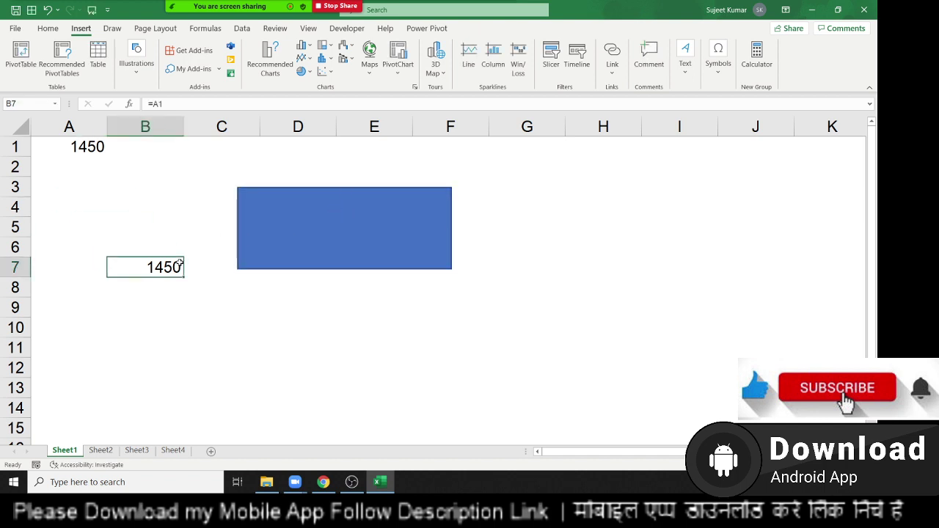
key("Delete")
left_click(101, 147)
key("ctrl+c")
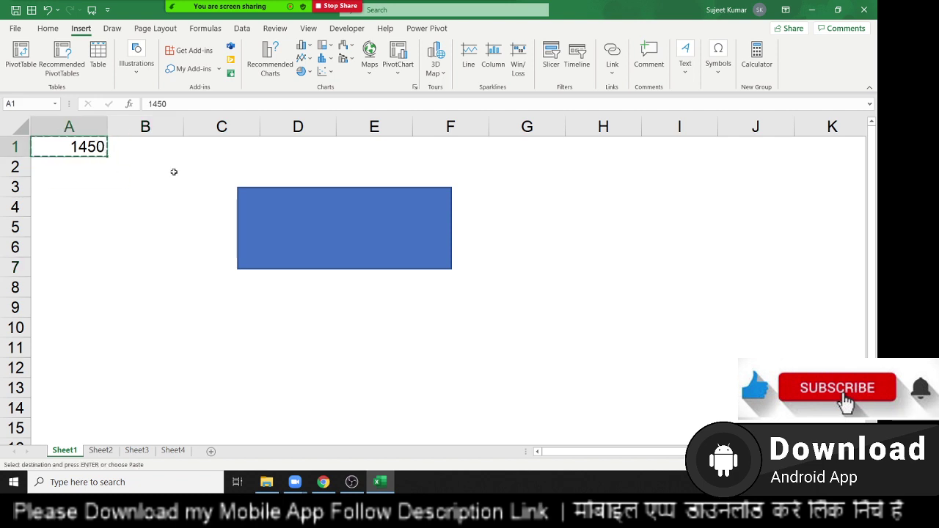
left_click(173, 229)
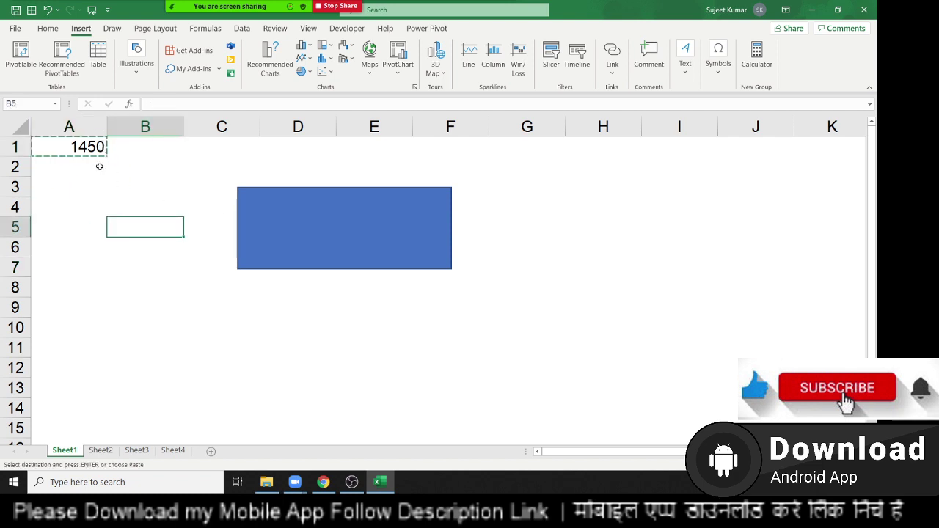
Step: Paste cell A1 as a Linked Picture at B5
left_click(52, 29)
left_click(16, 72)
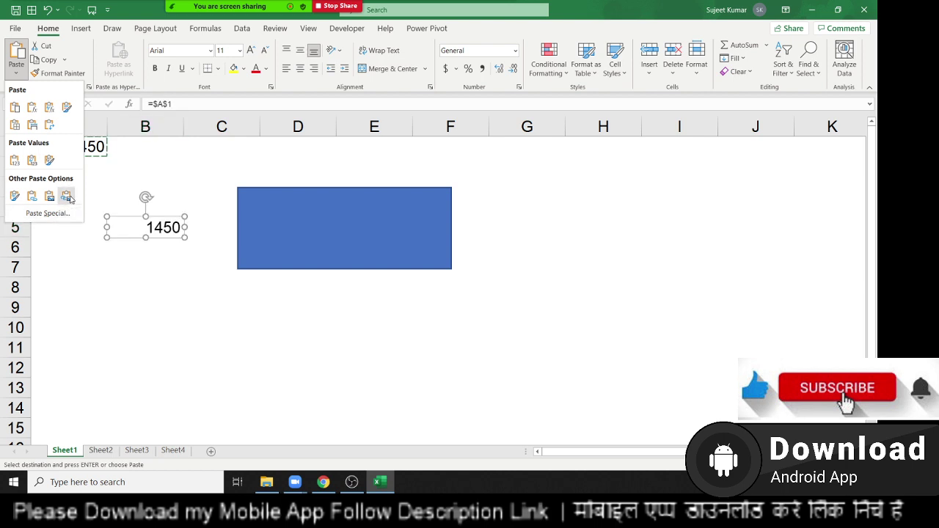
left_click(66, 197)
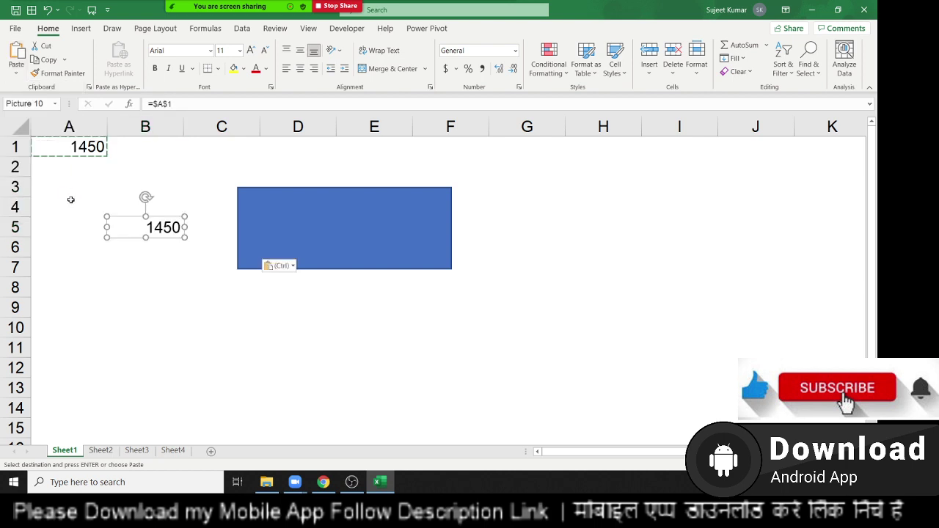
left_click(128, 264)
Step: Position the linked 1450 picture in the centre of the blue rectangle
left_click(145, 227)
left_click_drag(145, 227, 331, 232)
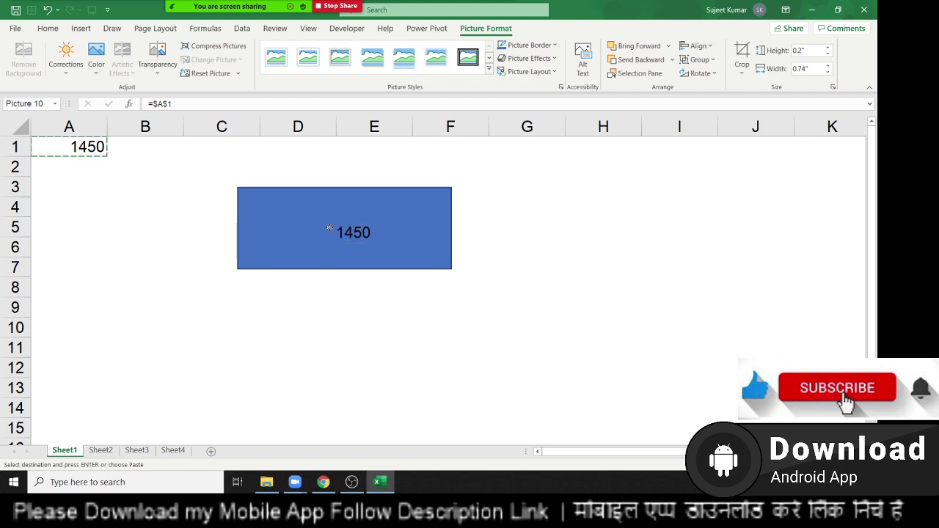
left_click(249, 225)
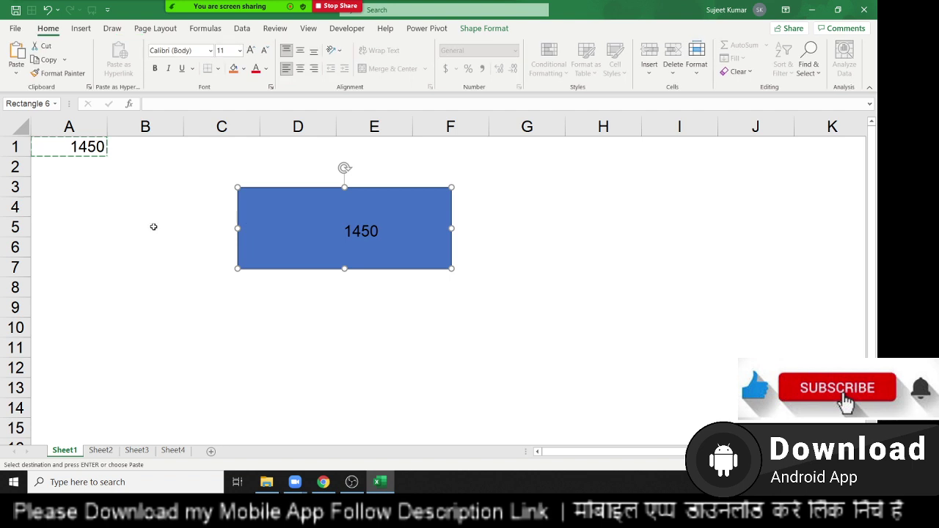
left_click_drag(349, 244, 342, 246)
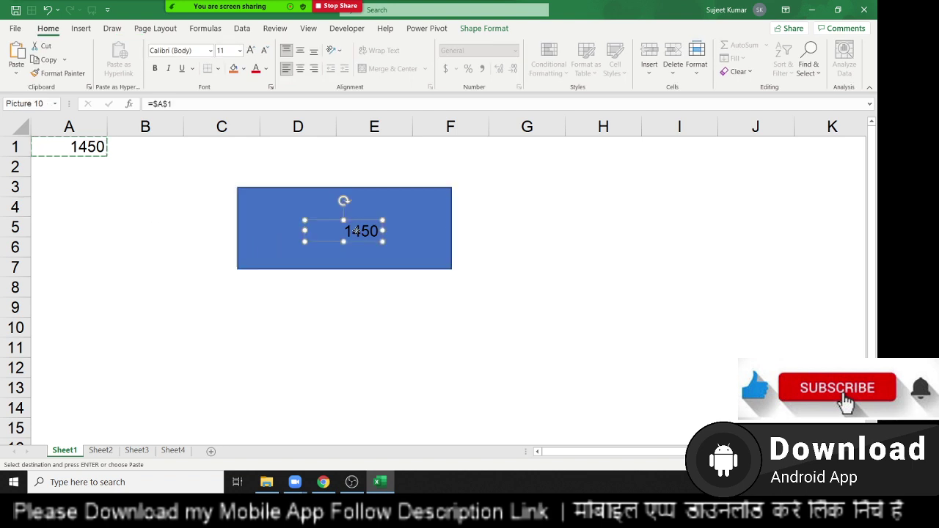
Step: Change A1 to 1500
left_click(122, 188)
left_click(85, 149)
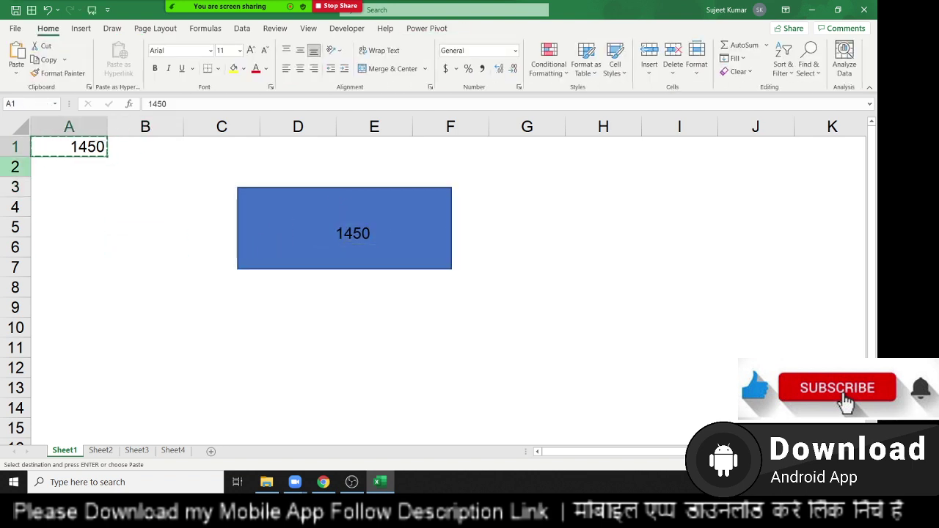
type("1500")
key("Return")
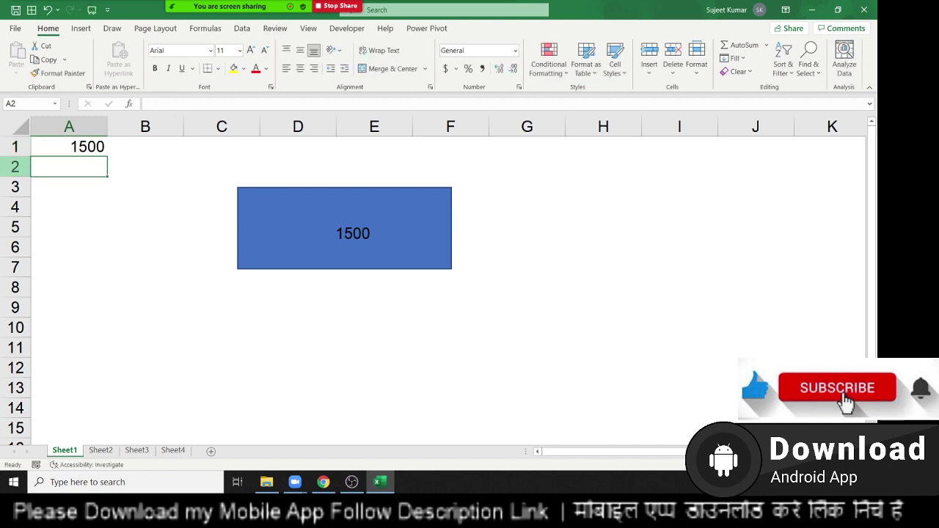
Step: Group the linked number picture with the blue rectangle
left_click(342, 236)
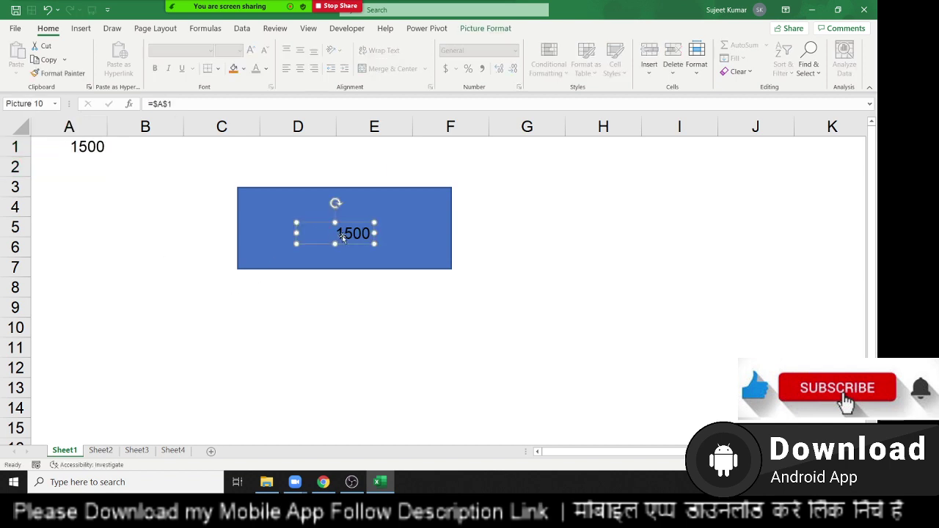
left_click(305, 254, "ctrl")
right_click(305, 253)
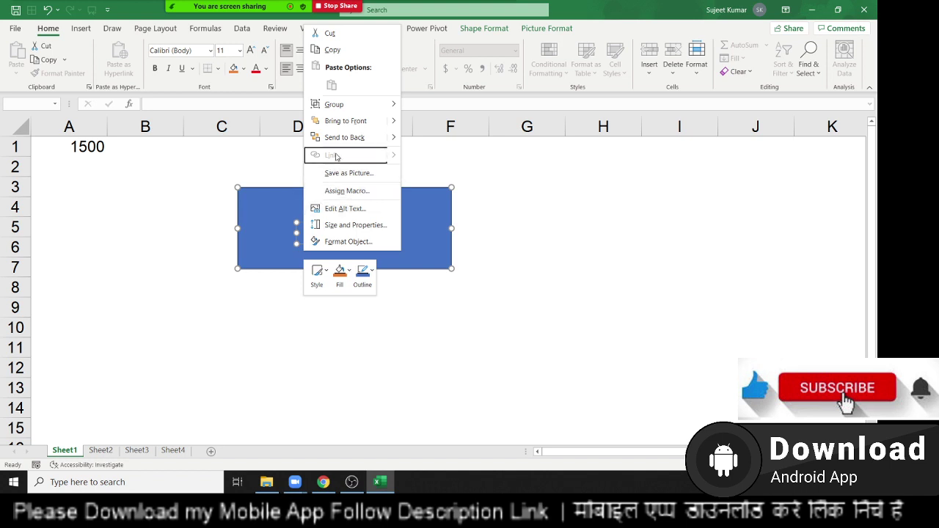
mouse_move(336, 104)
left_click(428, 104)
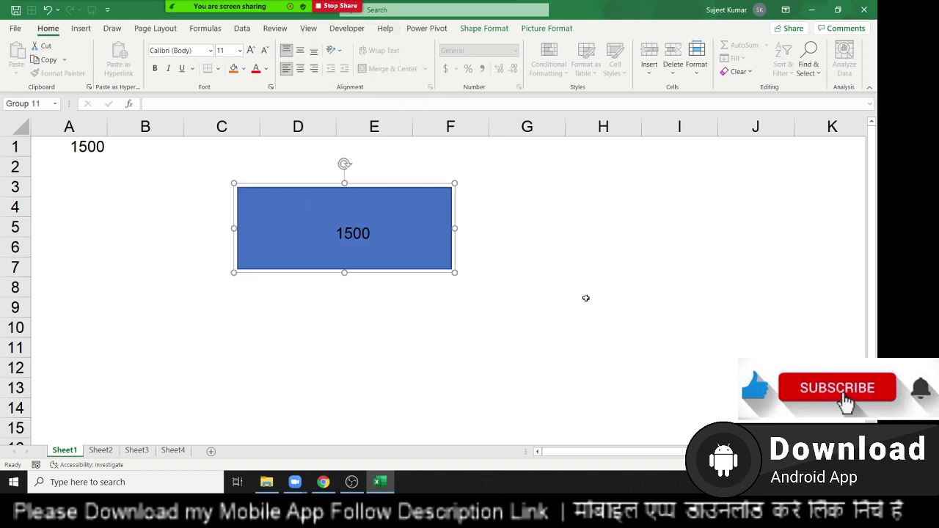
Step: Move the group right and down, then set A1 to 1560
left_click(552, 269)
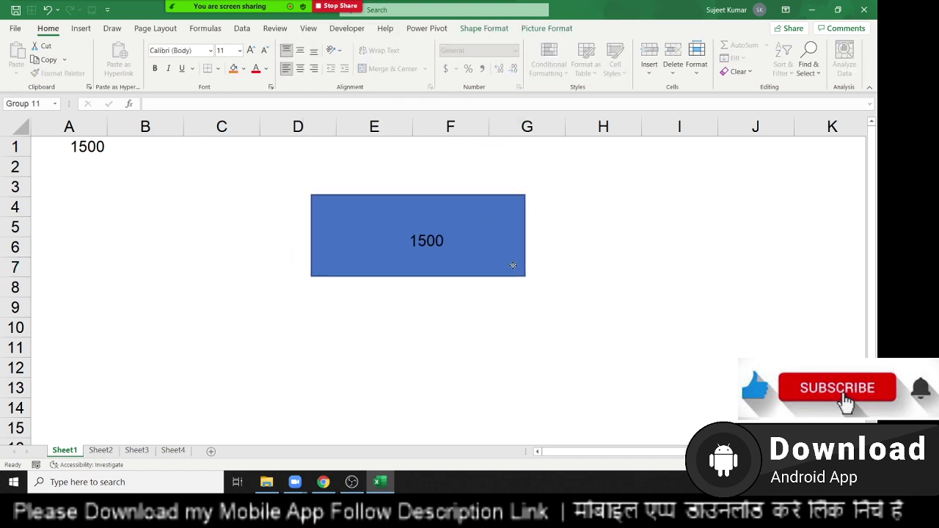
left_click_drag(432, 259, 506, 267)
left_click(85, 148)
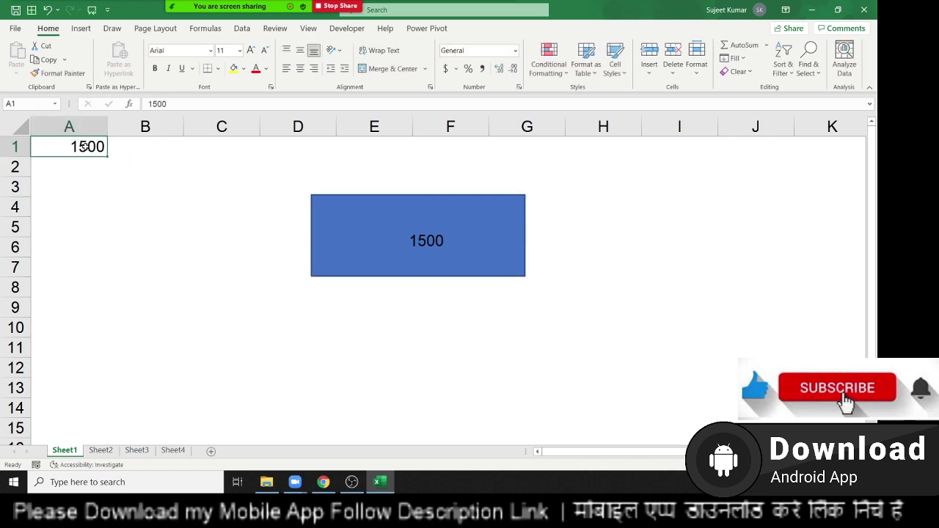
type("1560")
key("Return")
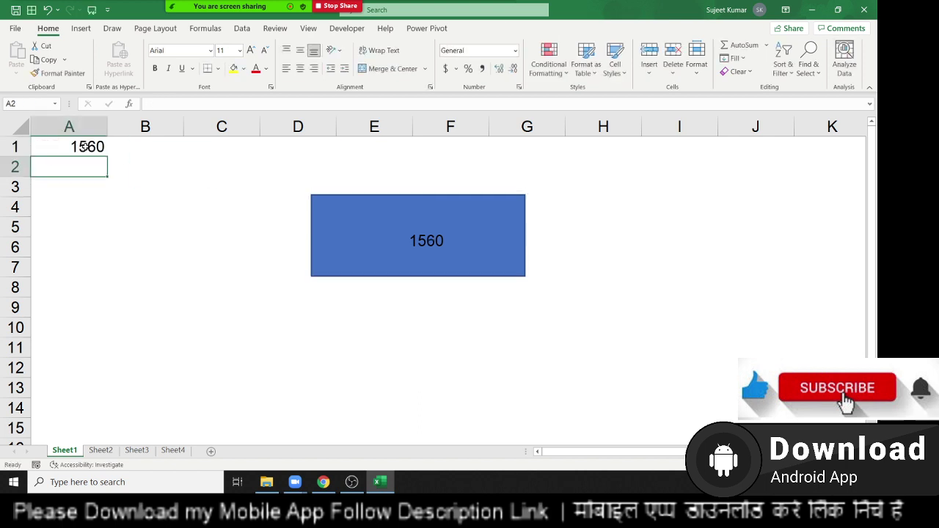
Step: Select the grouped shape and its rectangle, dismiss cell C2's shortcut menu, and check the participants list
left_click(86, 147)
left_click(323, 249)
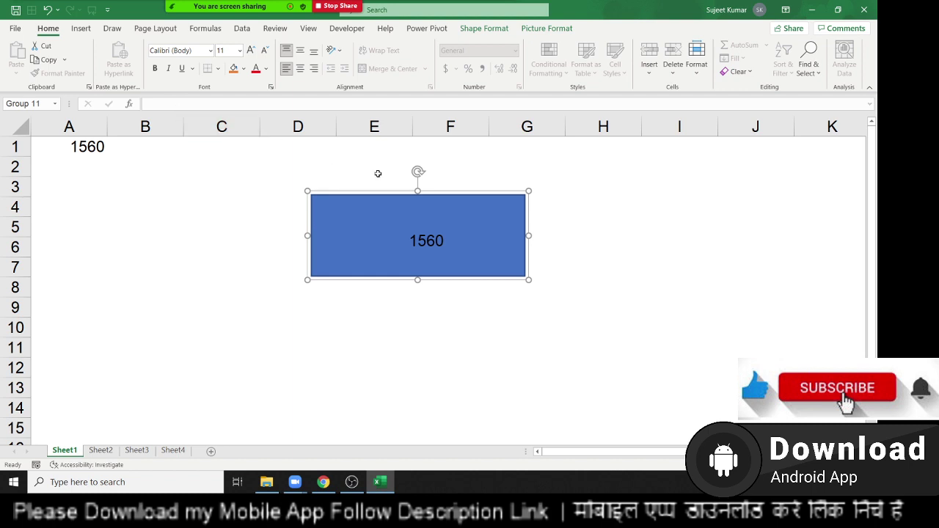
left_click(328, 202)
left_click(216, 164)
right_click(211, 166)
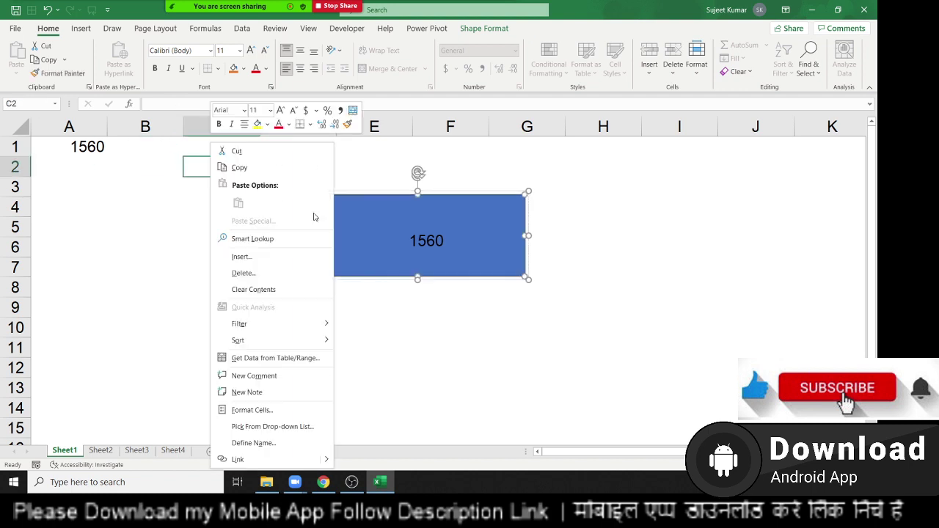
left_click(170, 199)
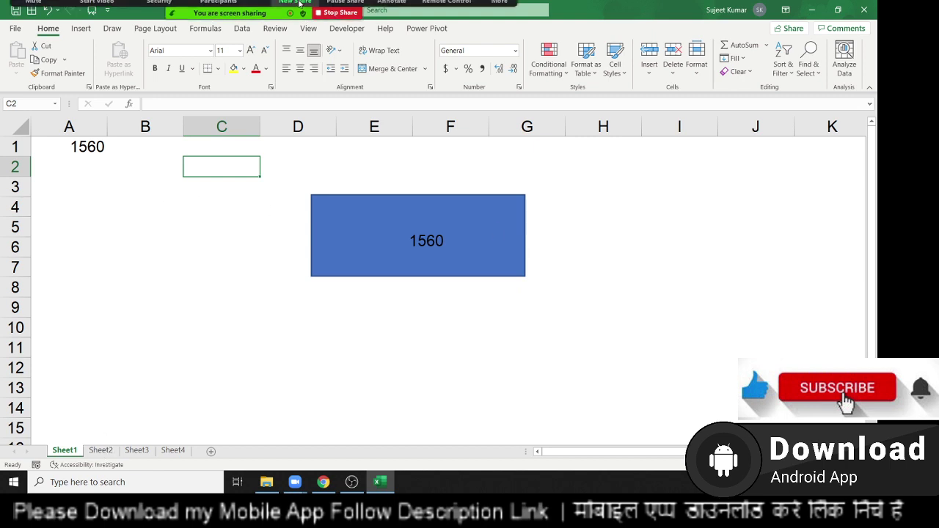
left_click(220, 15)
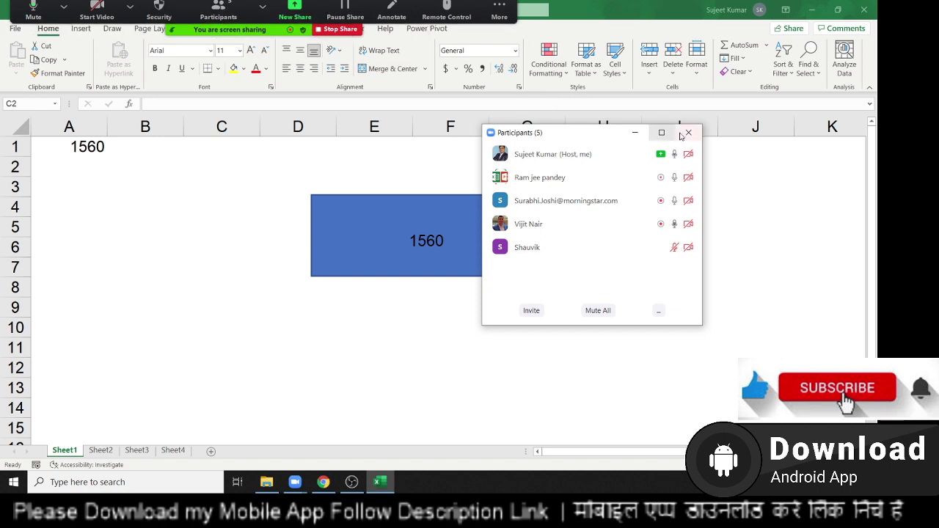
left_click(688, 132)
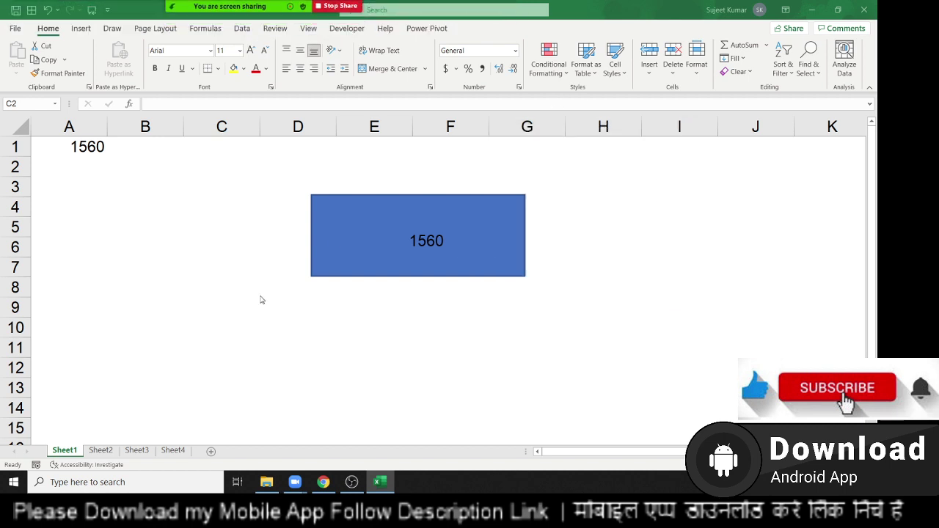
Step: On Sheet2, clear the existing formulas from B1:B10
left_click(100, 451)
left_click(203, 147)
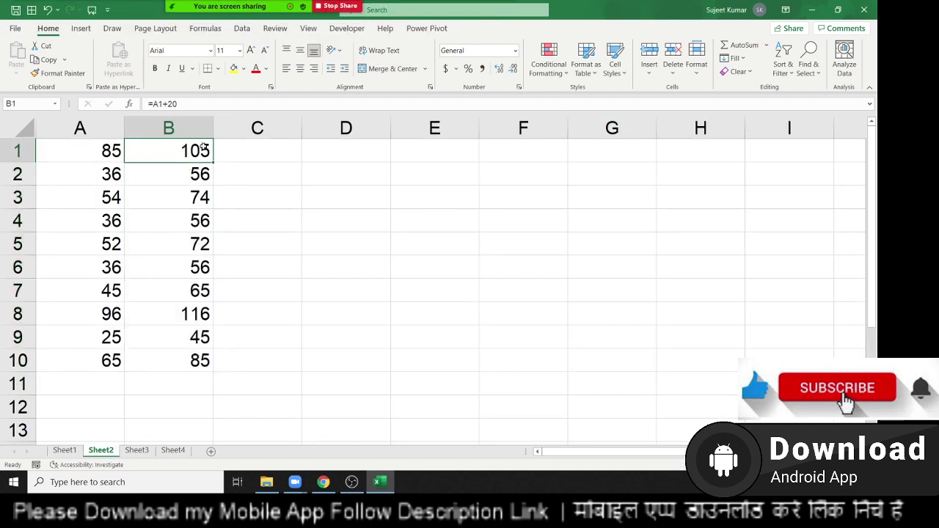
double_click(204, 148)
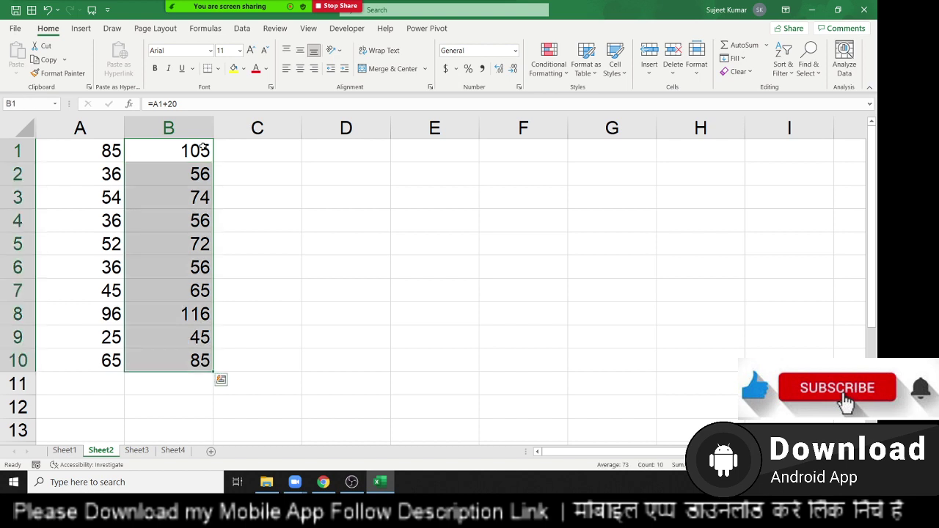
key("Delete")
key("Down")
Step: Enter the formula =A1+20 in B1
left_click(203, 147)
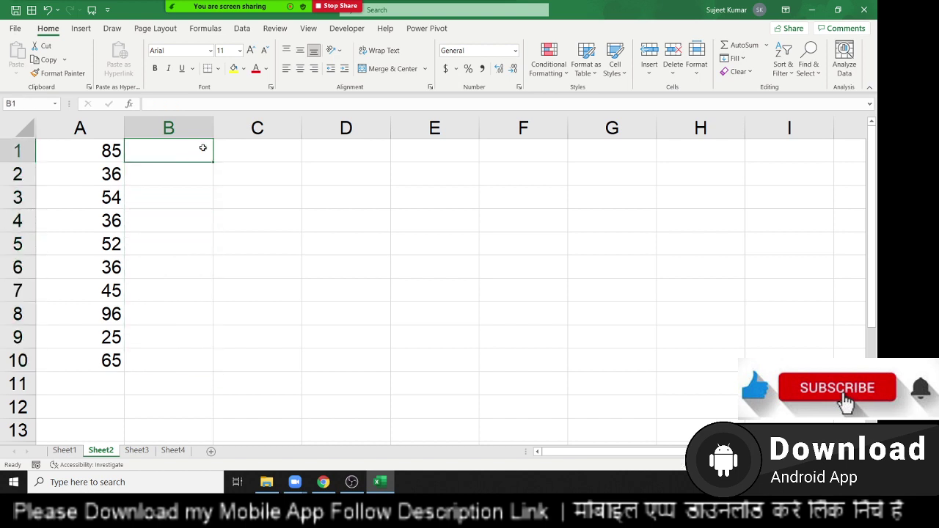
type("=")
left_click(102, 151)
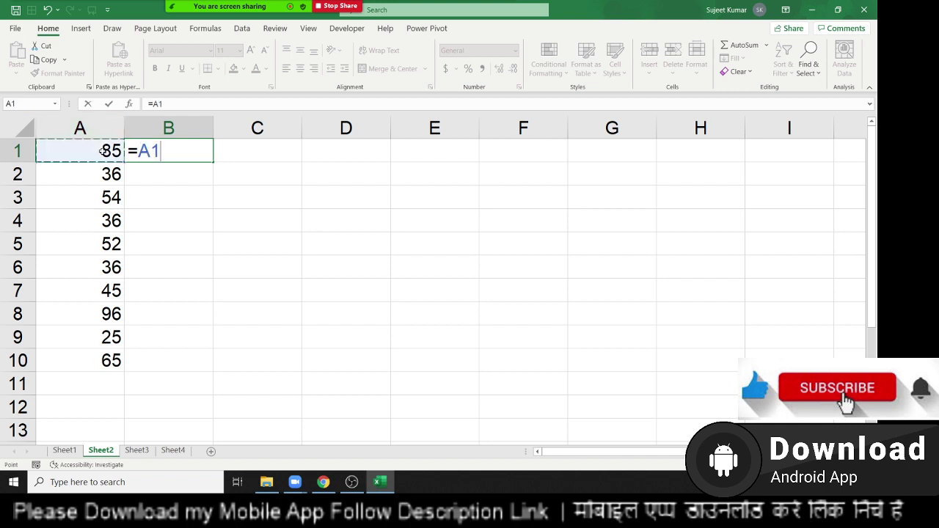
type("+20")
key("Return")
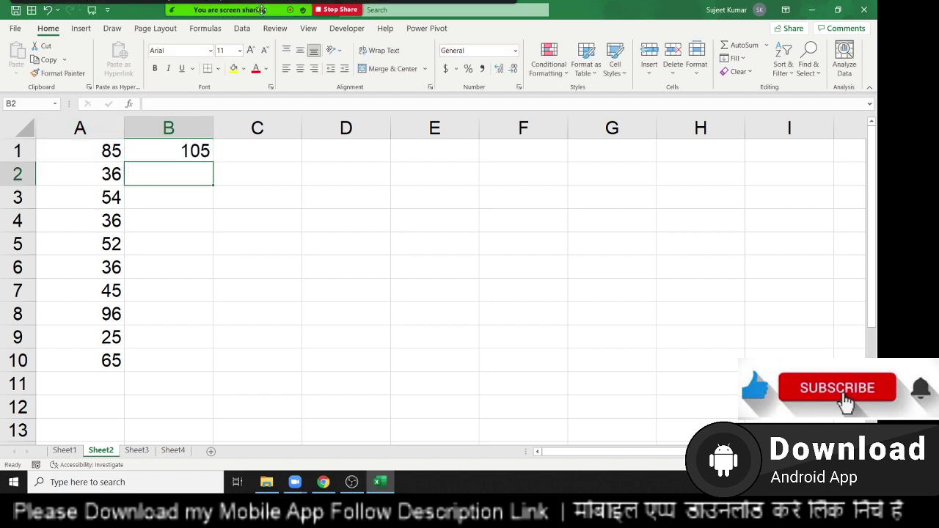
left_click(203, 154)
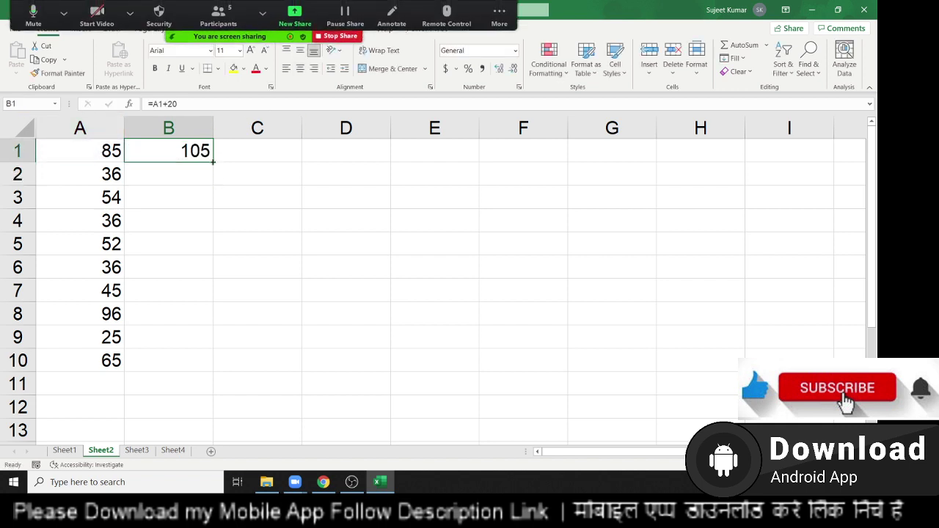
Step: Copy B1 and select B2:B10 as a target, then cancel the copy
key("ctrl+c")
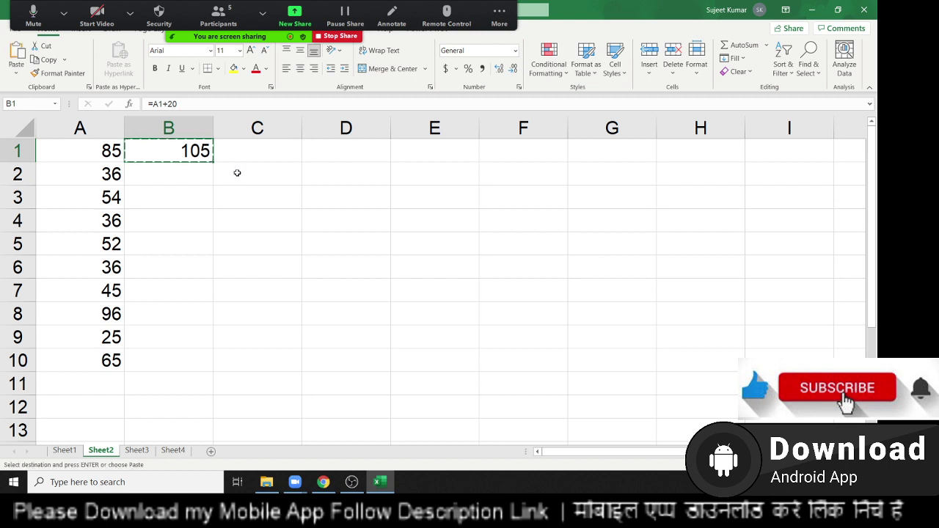
key("Down")
key("Left")
key("ctrl+Down")
key("Right")
key("ctrl+shift+Up")
key("shift+Down")
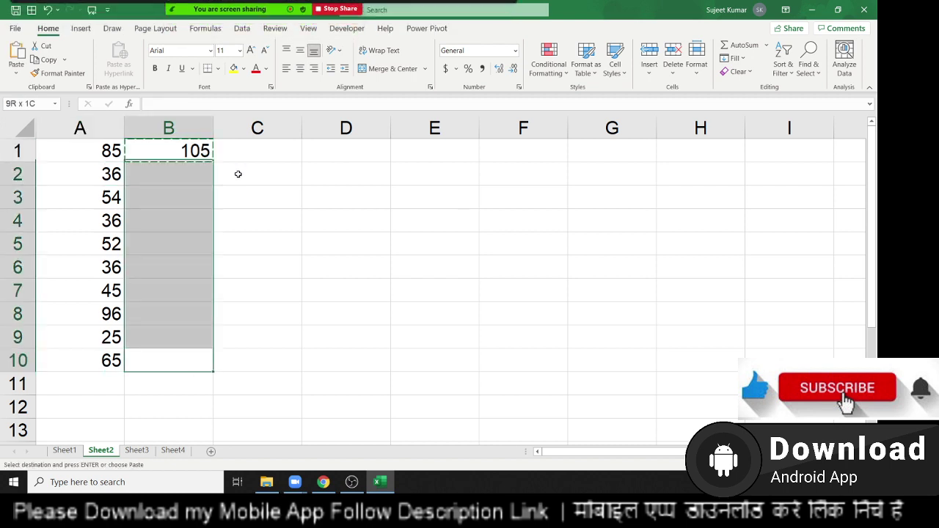
key("ctrl+c")
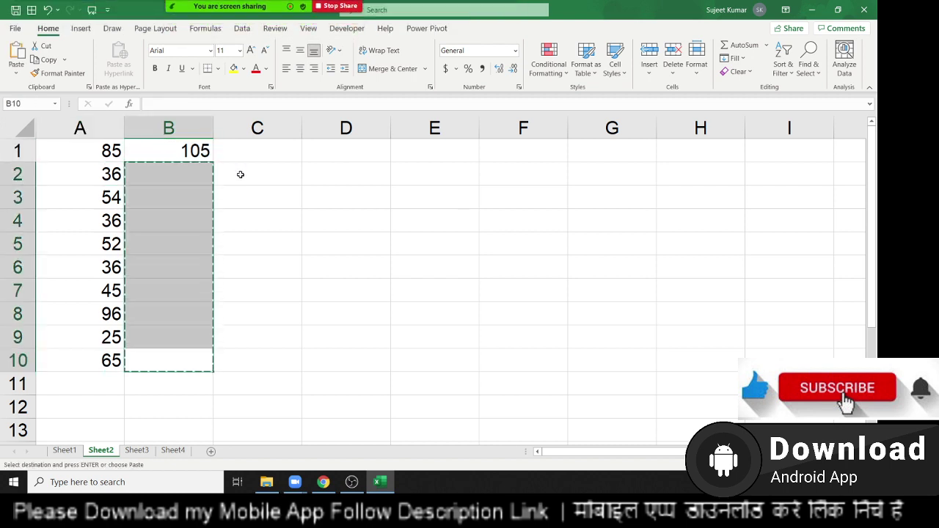
key("Escape")
key("Up")
key("ctrl+Up")
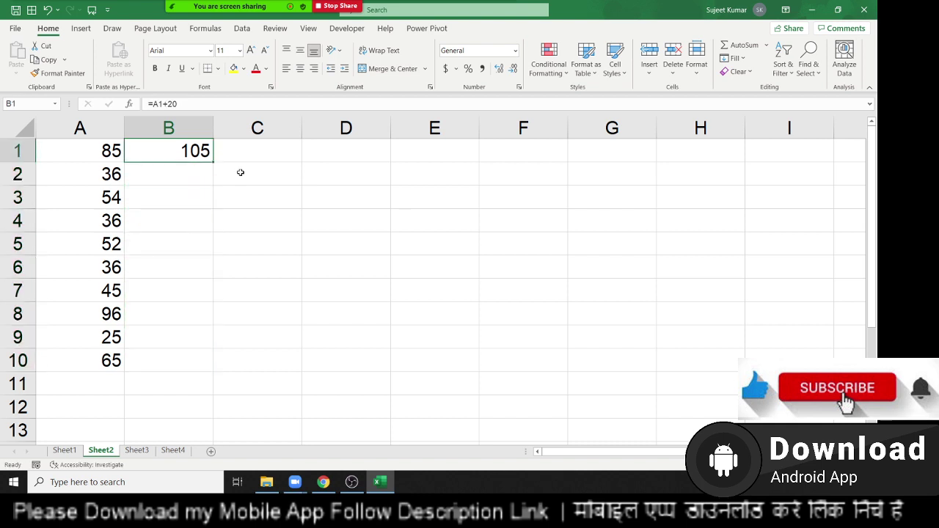
Step: Paste B1's formula into B2, giving the relative formula =A2+20
key("ctrl+c")
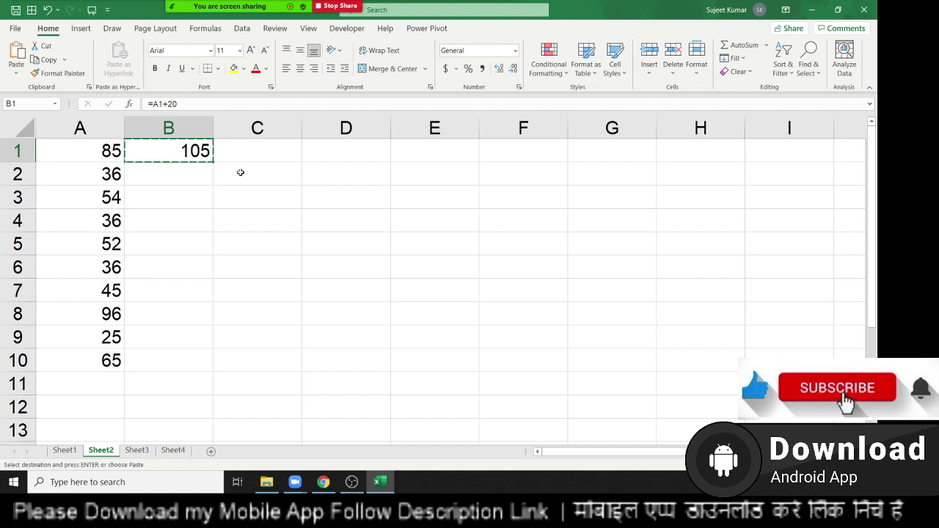
key("Down")
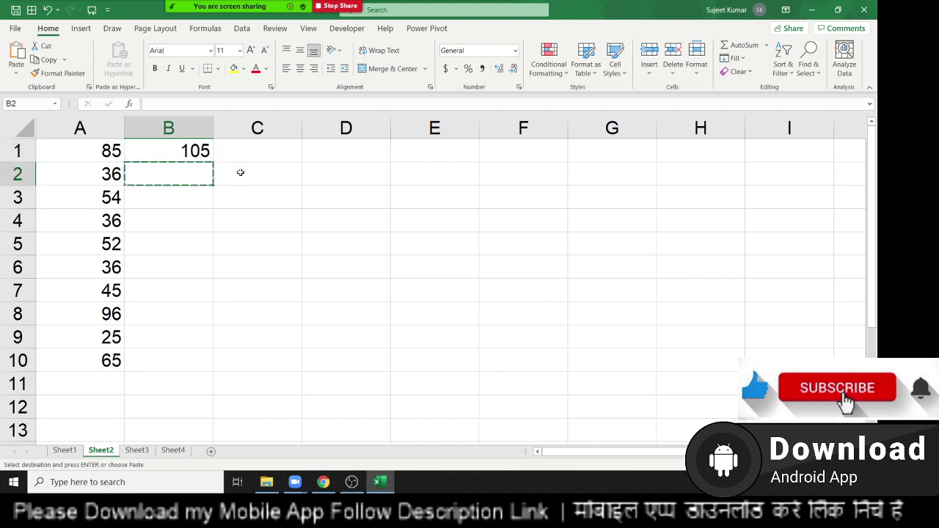
key("F2")
key("Escape")
key("Up")
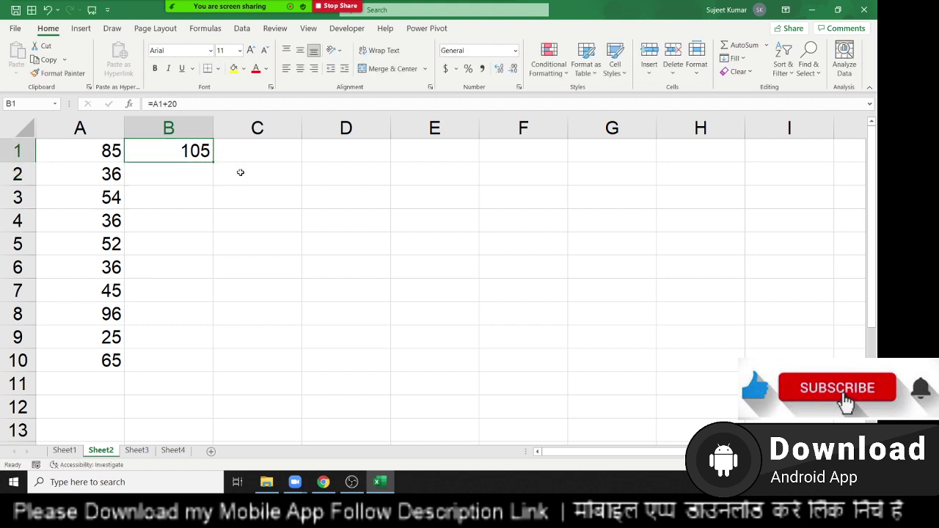
key("ctrl+c")
key("Down")
key("Return")
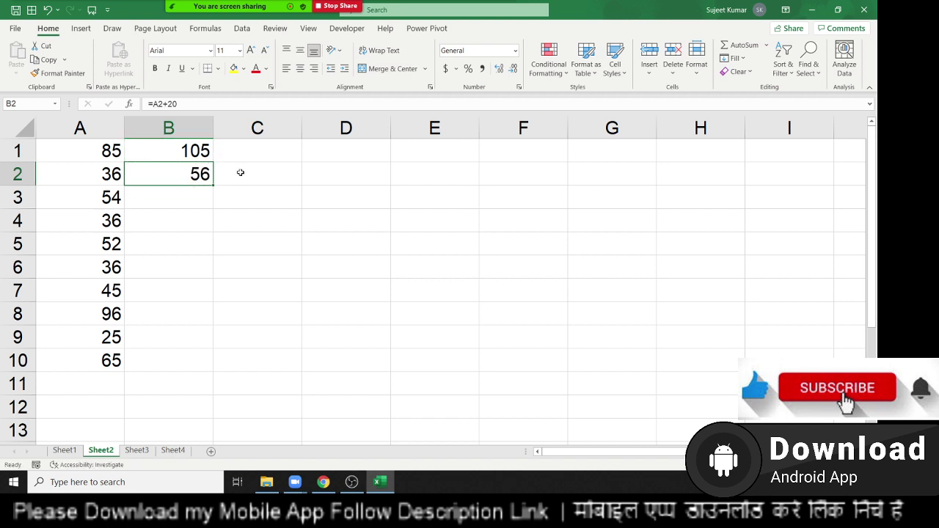
key("F2")
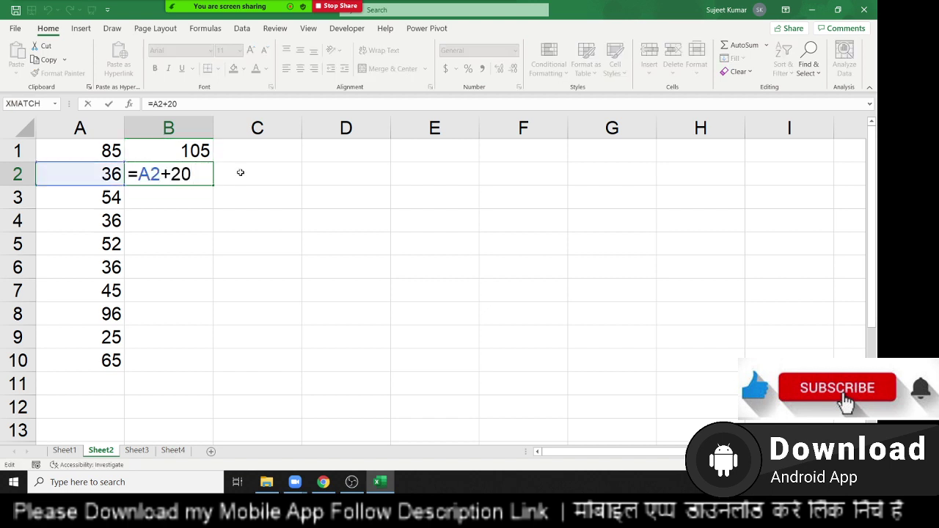
key("Escape")
Step: Copy B2's formula and paste it into B3:B10
key("ctrl+c")
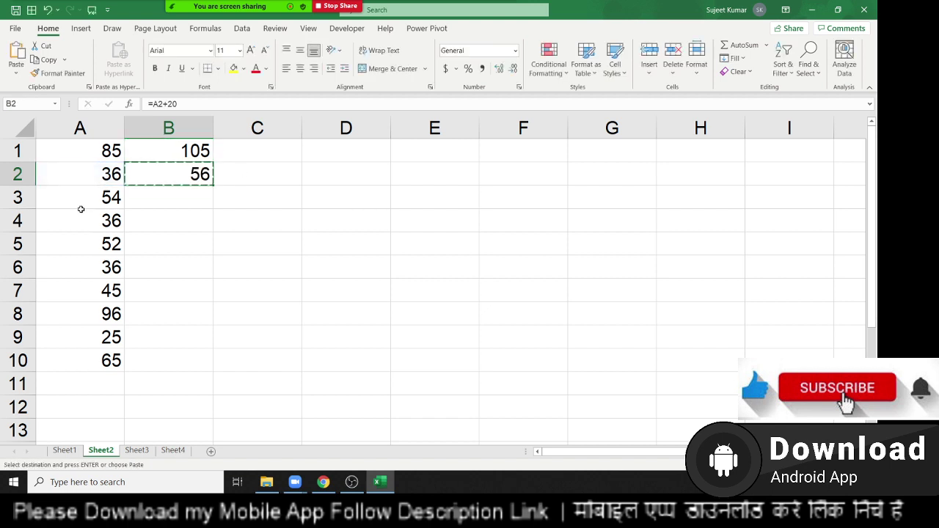
left_click(208, 197)
left_click_drag(208, 198, 204, 356)
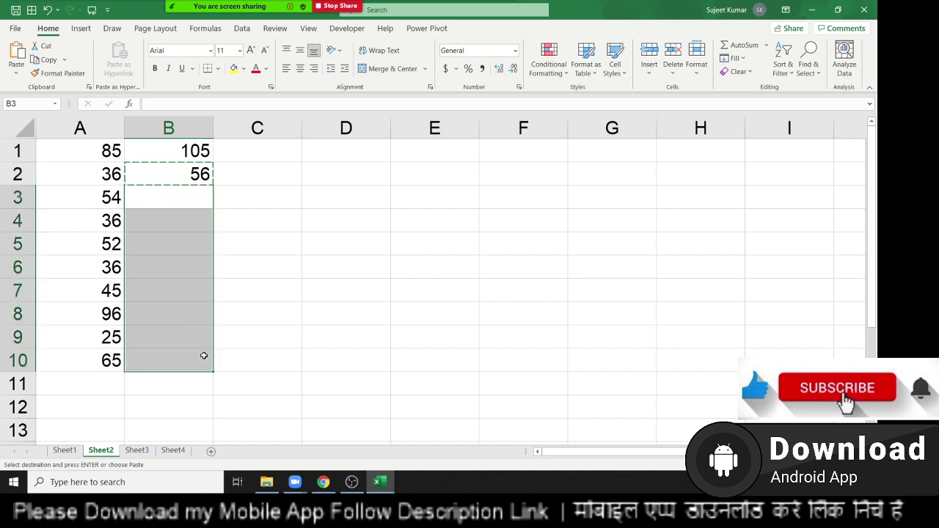
key("ctrl+v")
key("Escape")
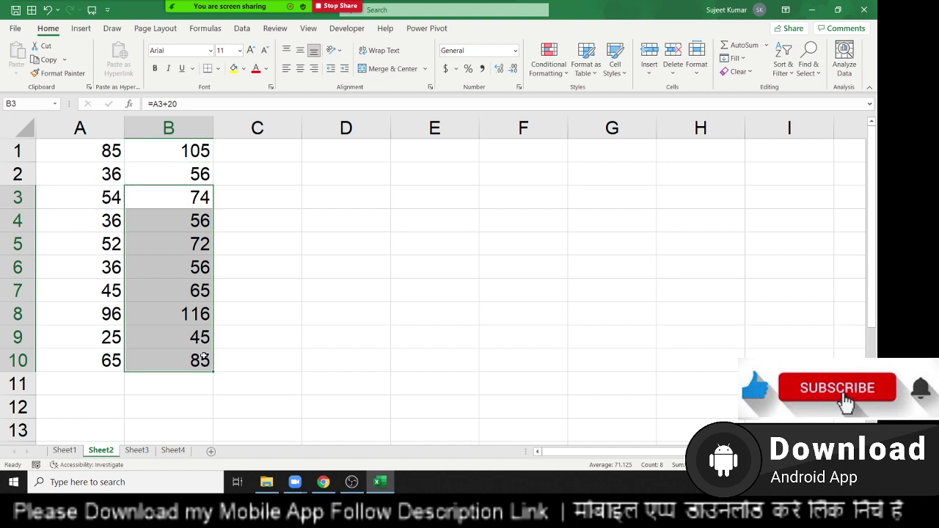
mouse_move(337, 407)
left_mouse_down()
mouse_move(355, 258)
mouse_move(321, 378)
mouse_move(304, 315)
left_mouse_up()
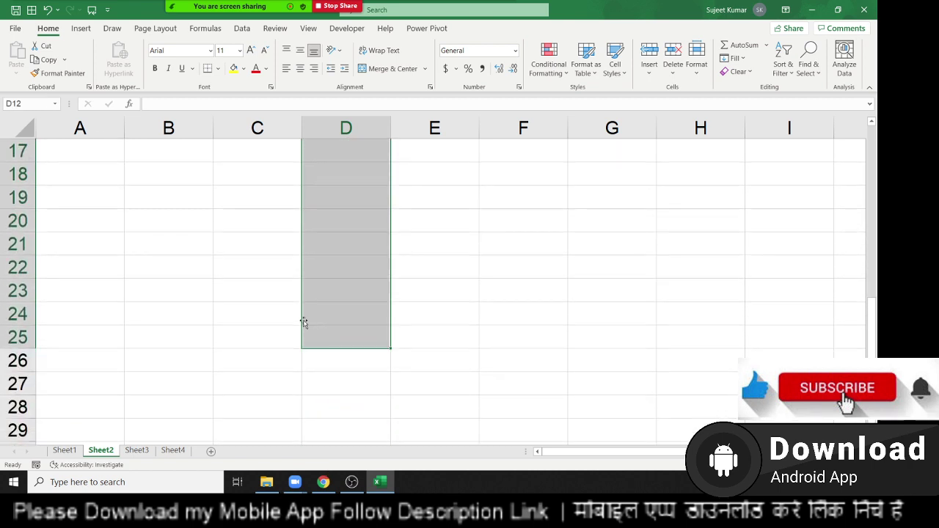
key("ctrl+Up")
key("Left")
key("Left")
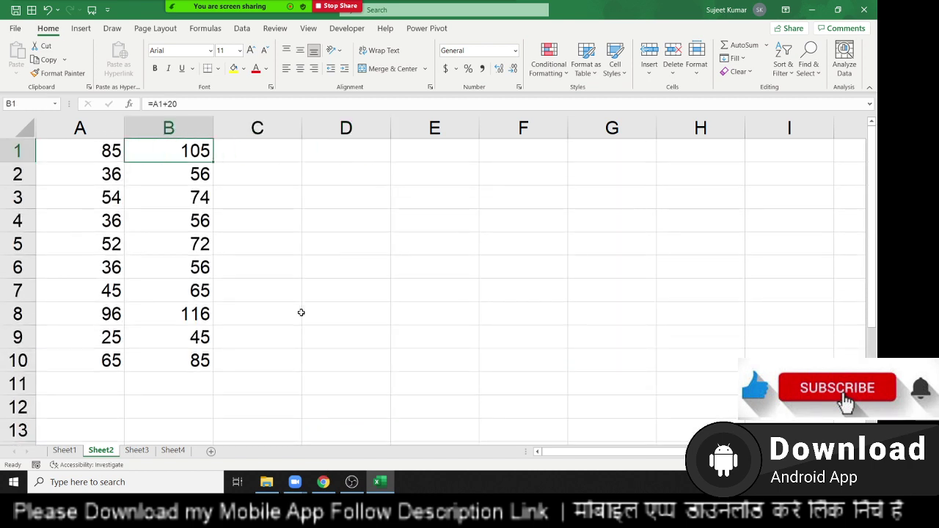
key("Down")
key("Down")
key("Down")
key("Down")
key("Down")
key("Down")
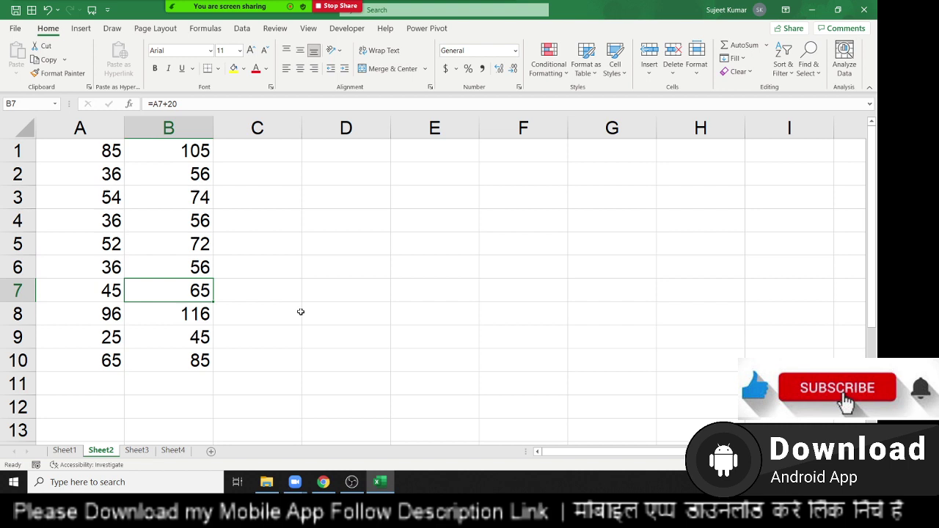
key("Up")
key("Up")
key("Up")
key("Up")
key("Up")
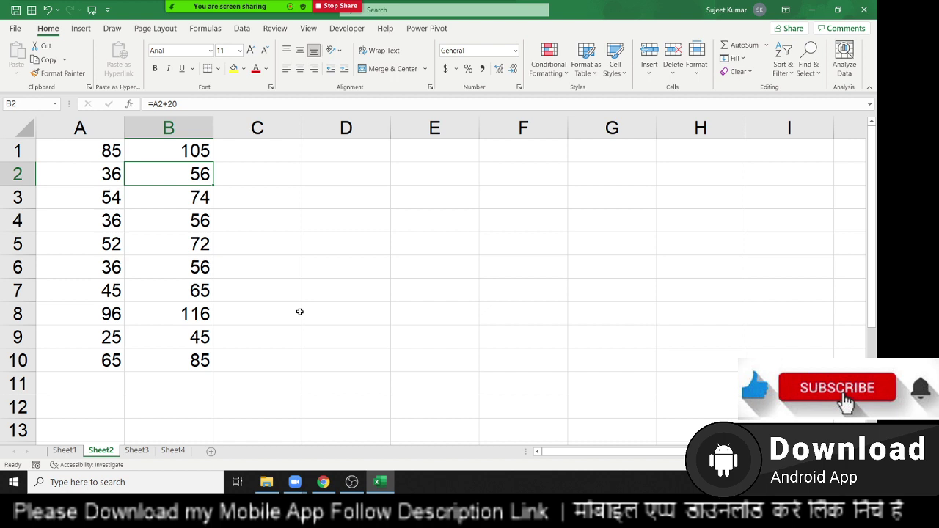
Step: Clear B1 and enter 40 in cell D1
key("shift+Down")
key("shift+Down")
key("shift+Down")
key("shift+Down")
key("shift+Down")
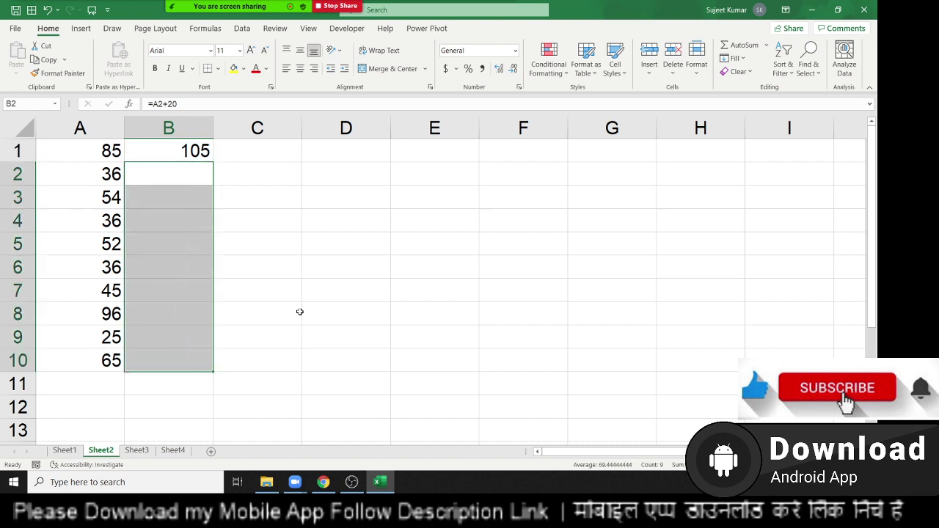
key("Up")
key("Delete")
key("Right")
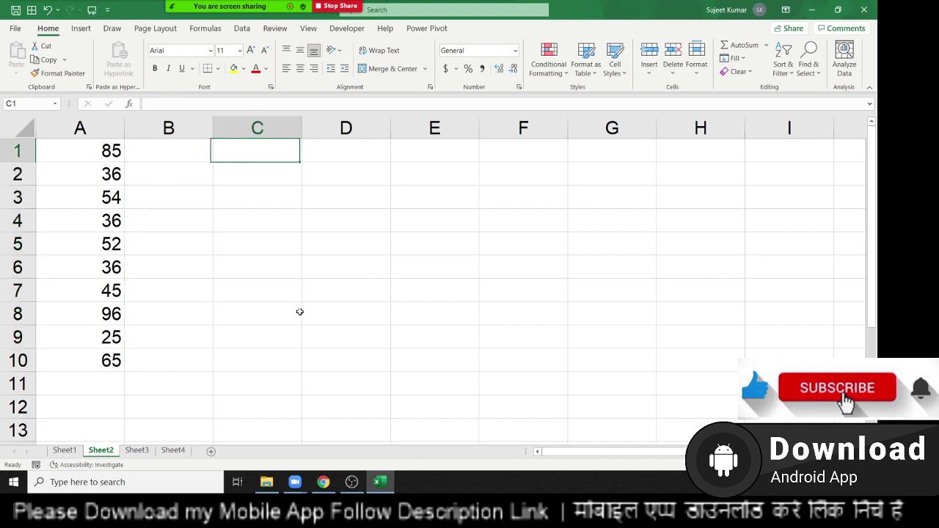
key("Right")
type("4")
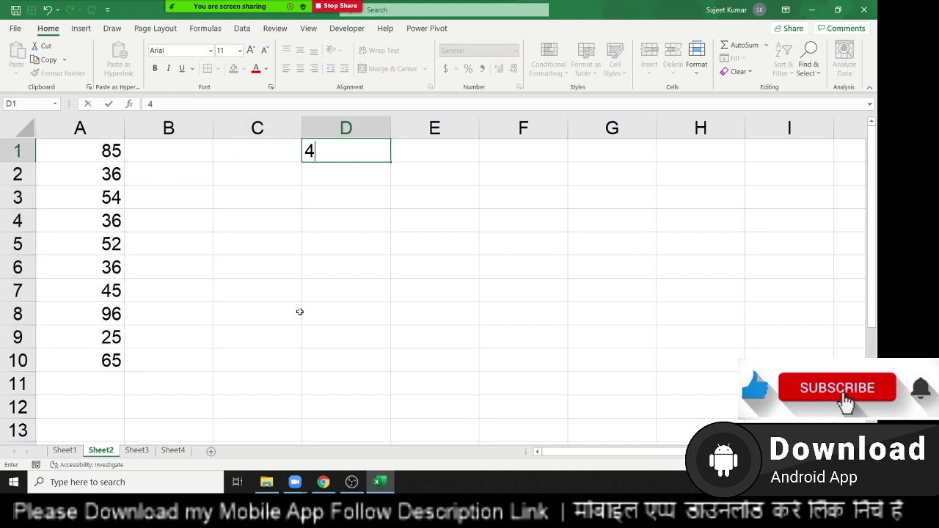
type("0")
key("Return")
key("Up")
key("Left")
key("Left")
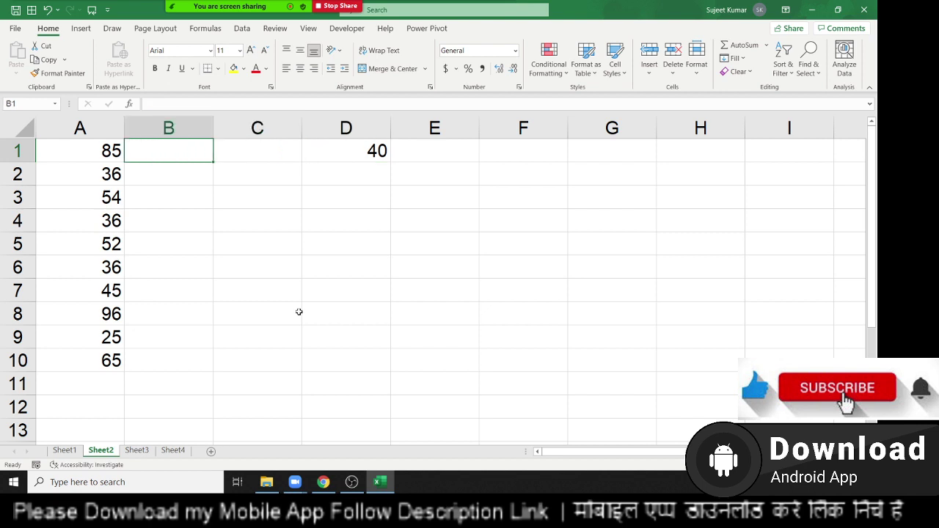
Step: Enter =A1+D1 in B1, giving 125
type("=")
key("Left")
type("+")
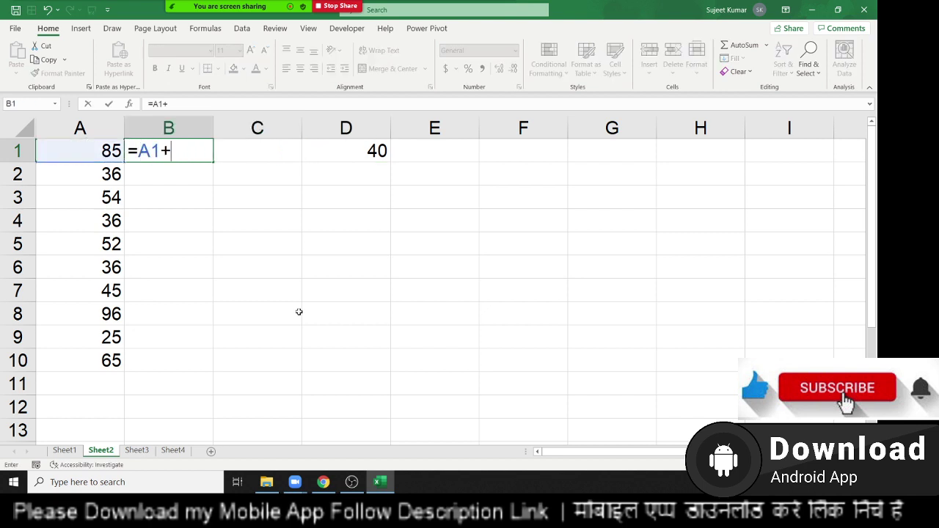
key("Right")
key("Right")
key("Return")
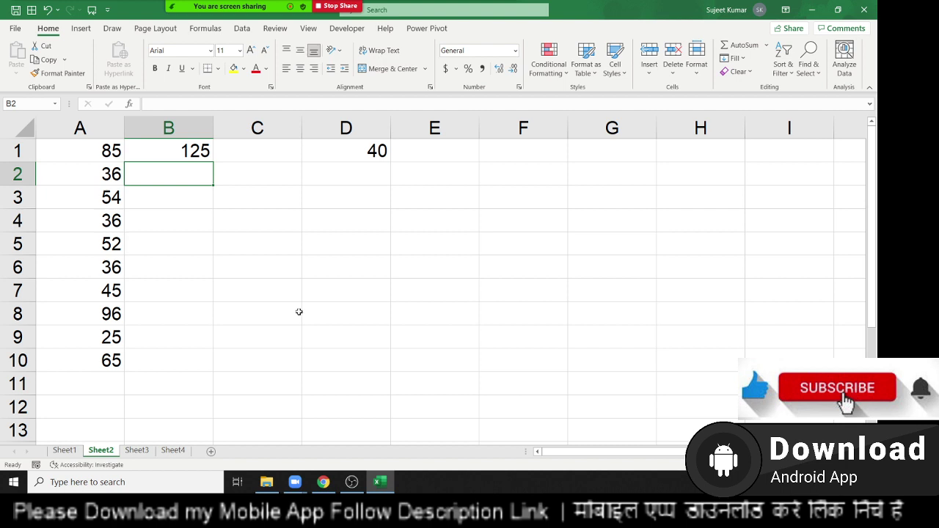
key("Up")
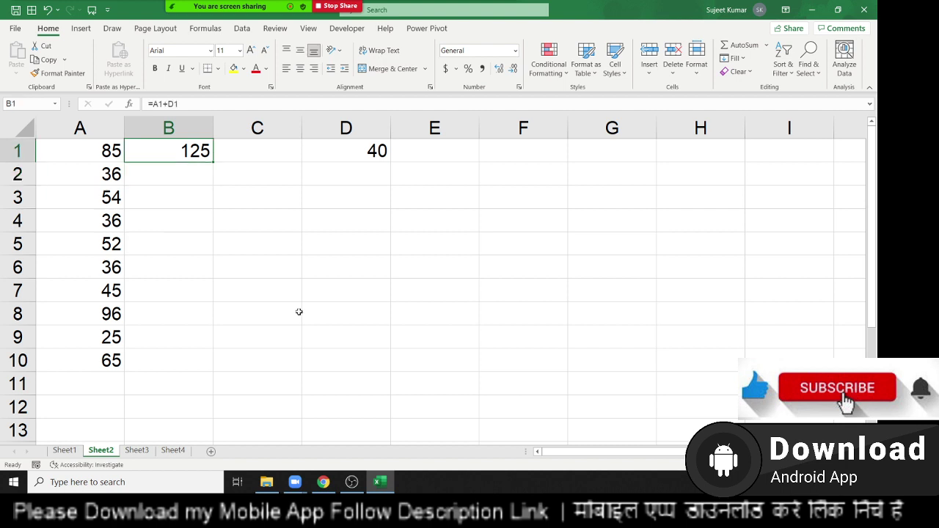
key("F2")
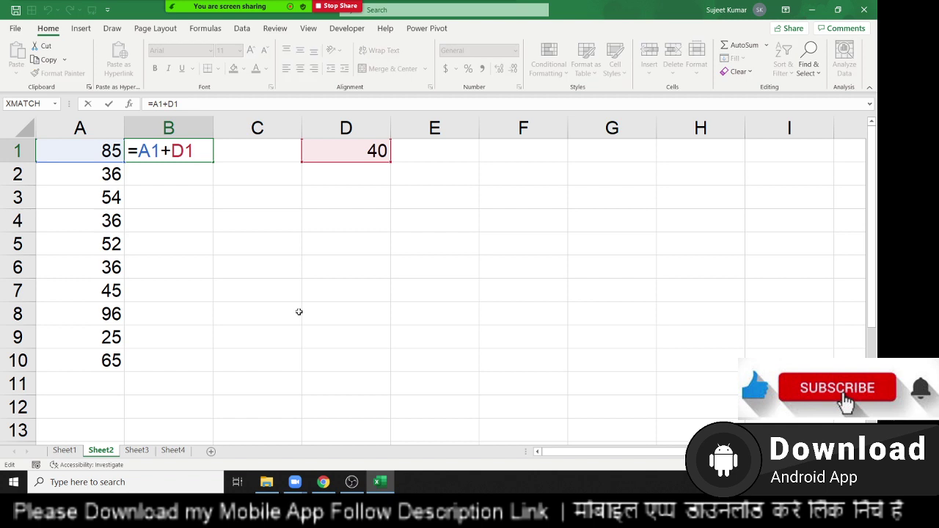
key("ctrl+Return")
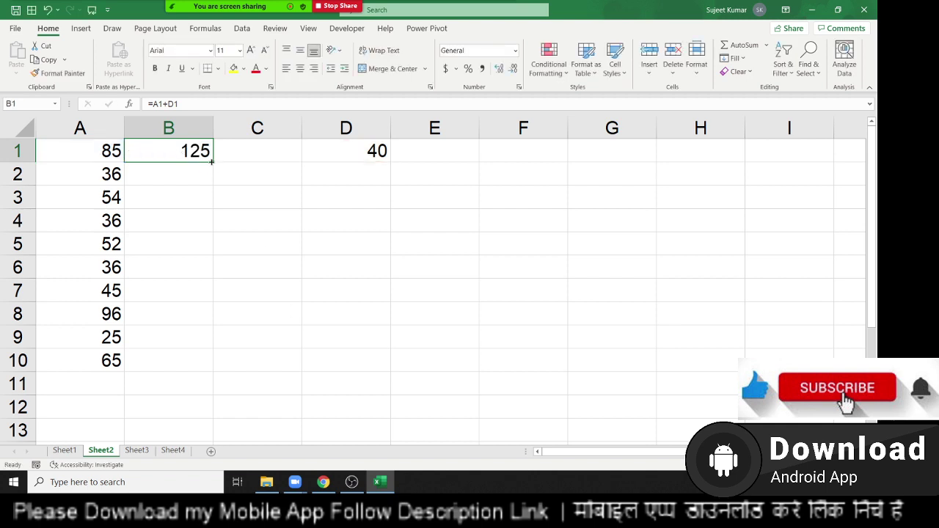
Step: Fill B1's formula into B2 and inspect its shifted references A2 and D2
left_click_drag(212, 163, 214, 182)
left_click(195, 175)
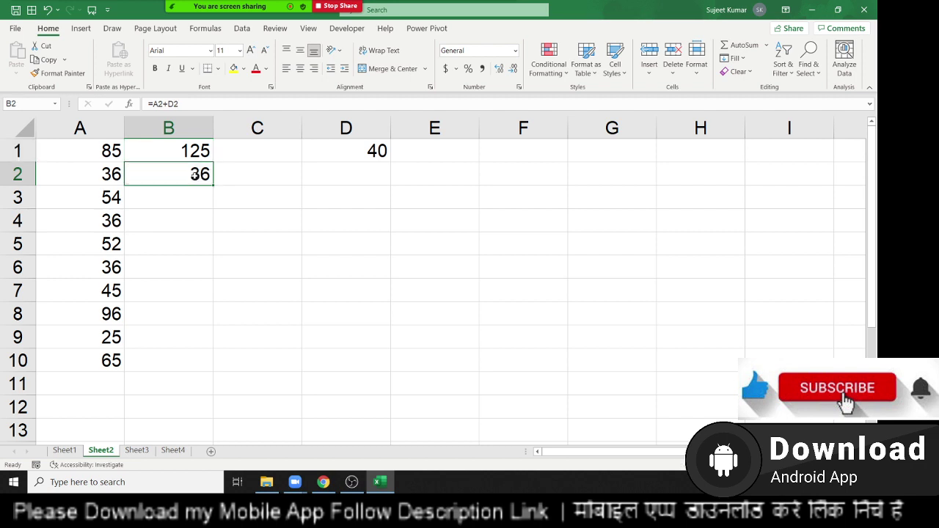
key("F2")
double_click(162, 173)
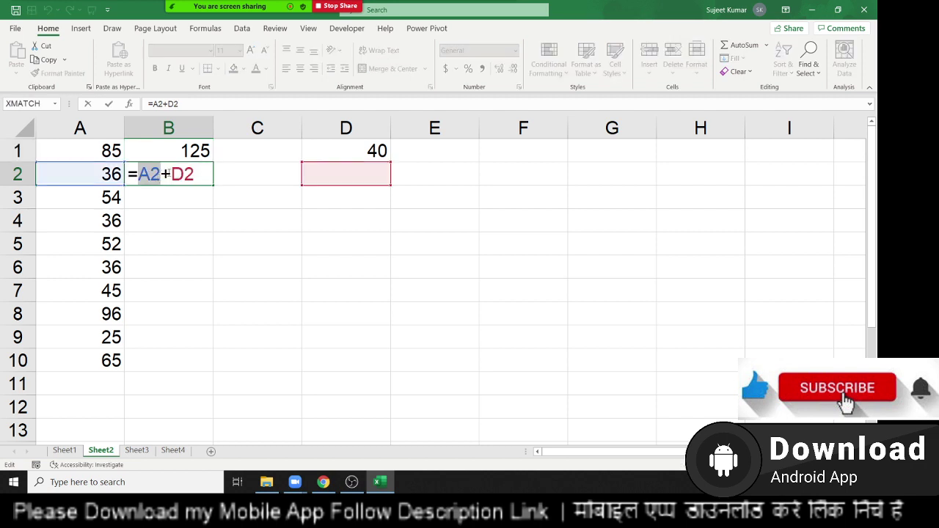
double_click(183, 174)
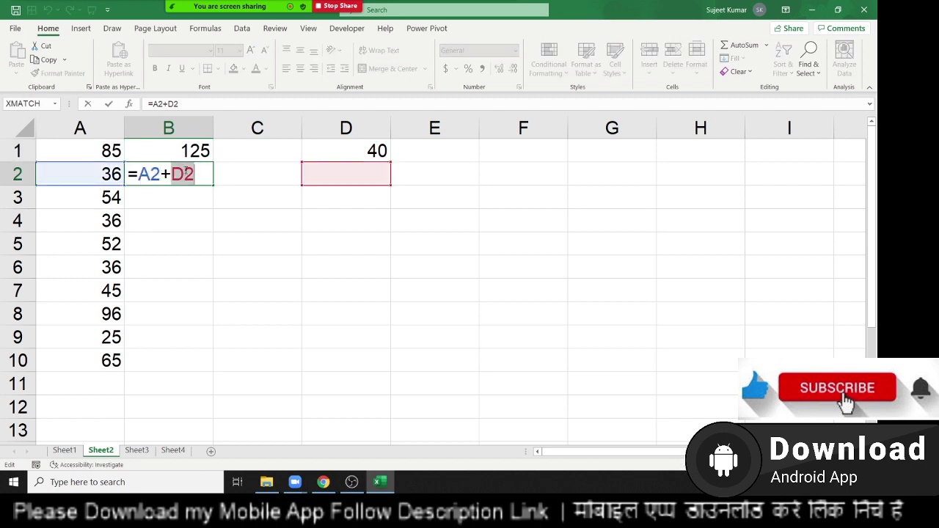
key("Escape")
Step: Open B1's formula and select its D1 reference for editing
key("Up")
key("F2")
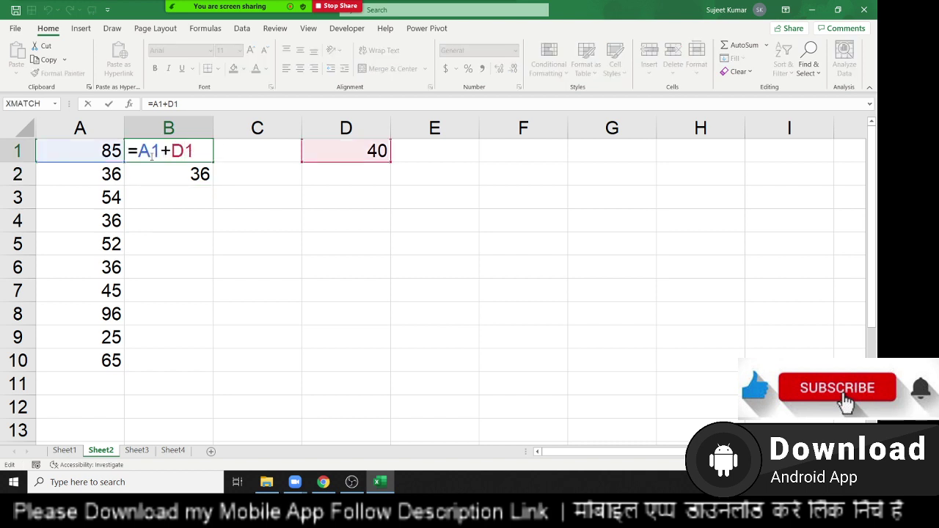
double_click(149, 152)
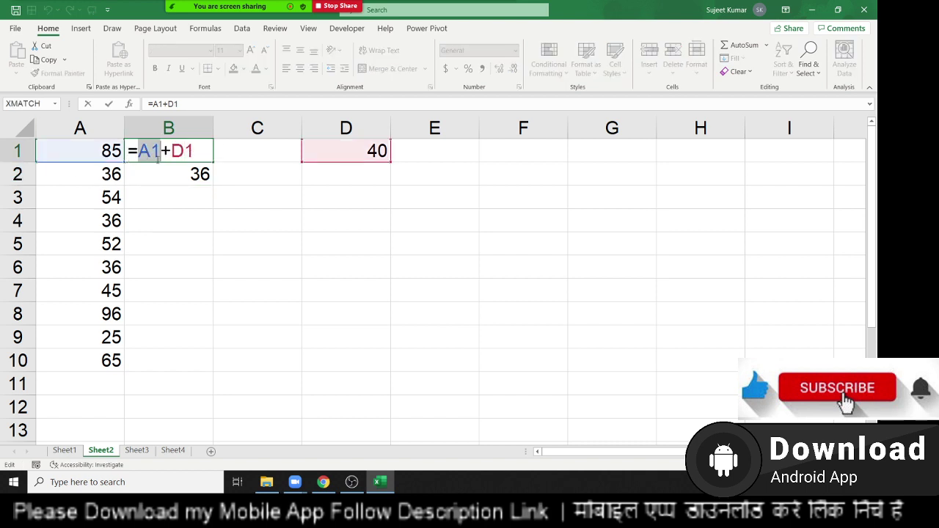
double_click(185, 152)
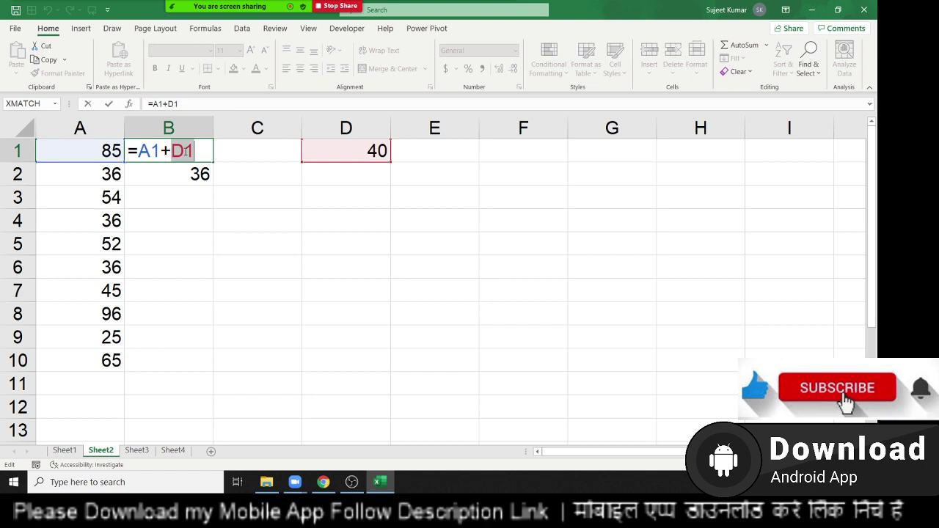
Step: Change B1 to =A1+D$1 and fill it down through B10
left_click(185, 151)
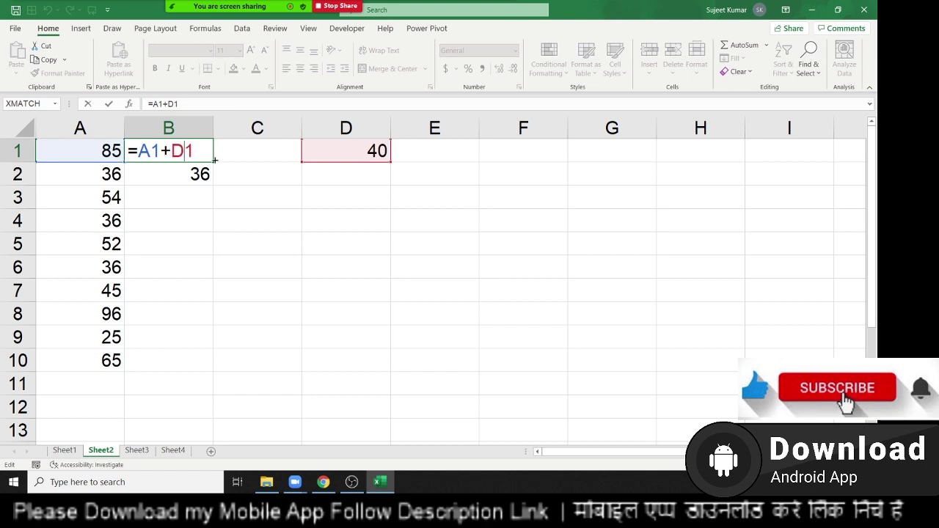
type("$")
key("Return")
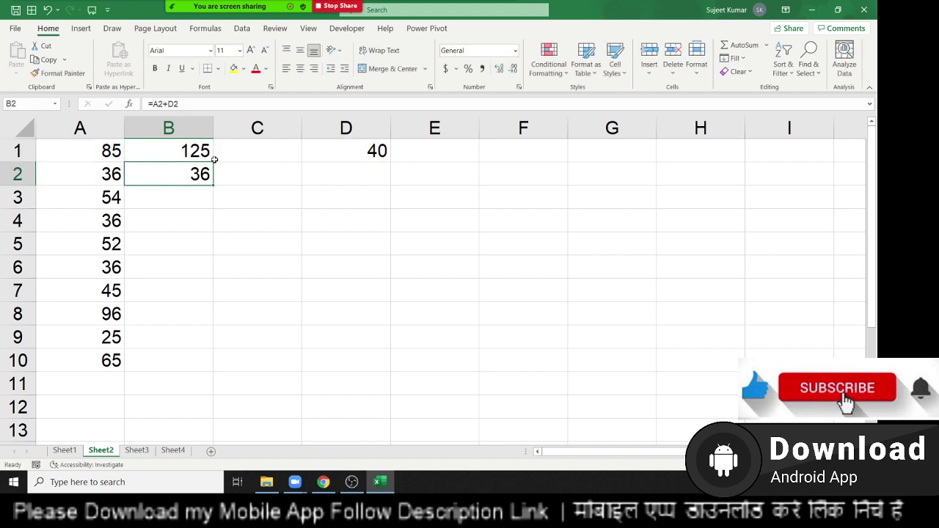
key("Up")
key("shift+Down")
key("shift+Down")
key("shift+Down")
key("shift+Down")
key("shift+Down")
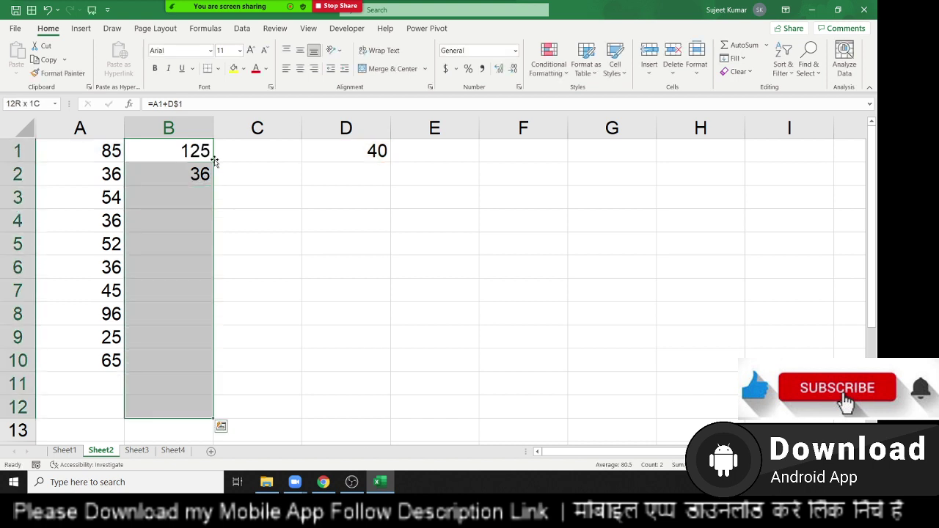
key("shift+Up")
key("shift+Up")
key("ctrl+d")
Step: Check the filled formulas in the cells below B1
left_click(214, 157)
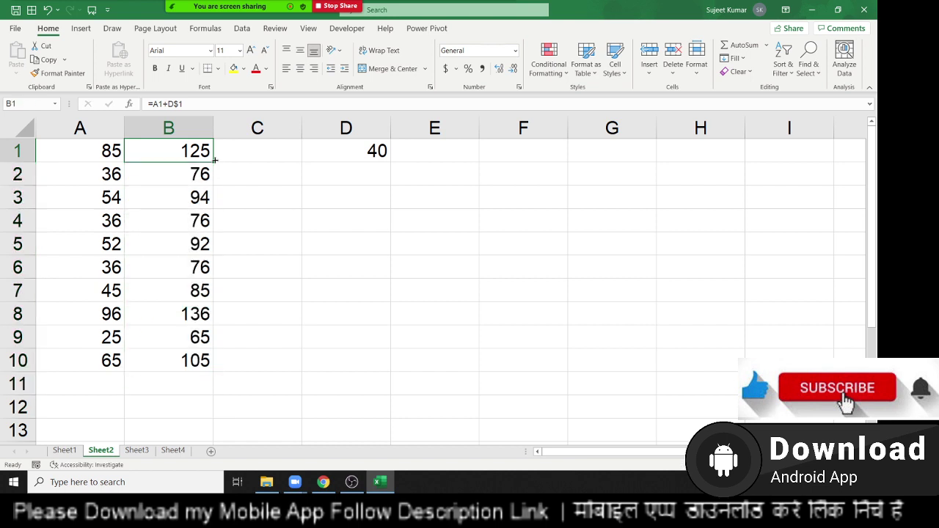
key("Down")
key("Down")
key("Down")
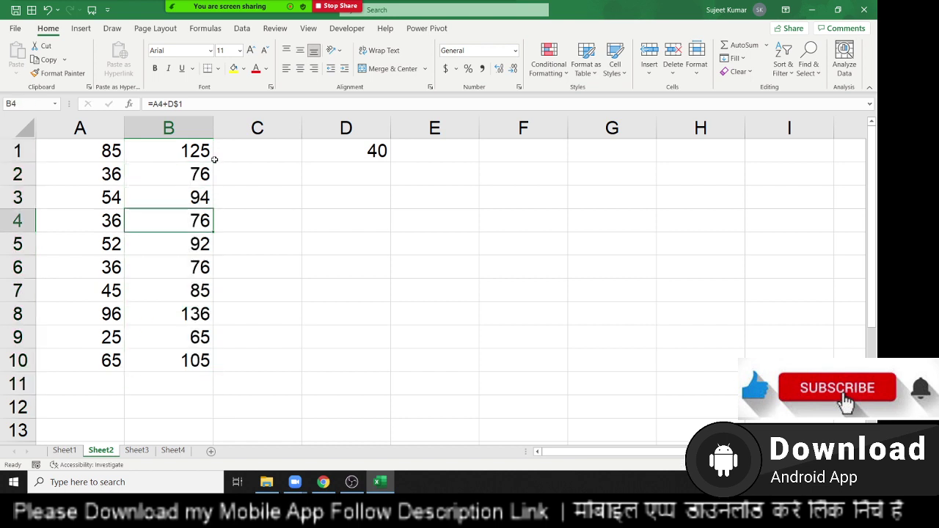
key("Down")
Step: Reopen B1's formula and place the cursor before the final 1 of D$1
left_click(214, 158)
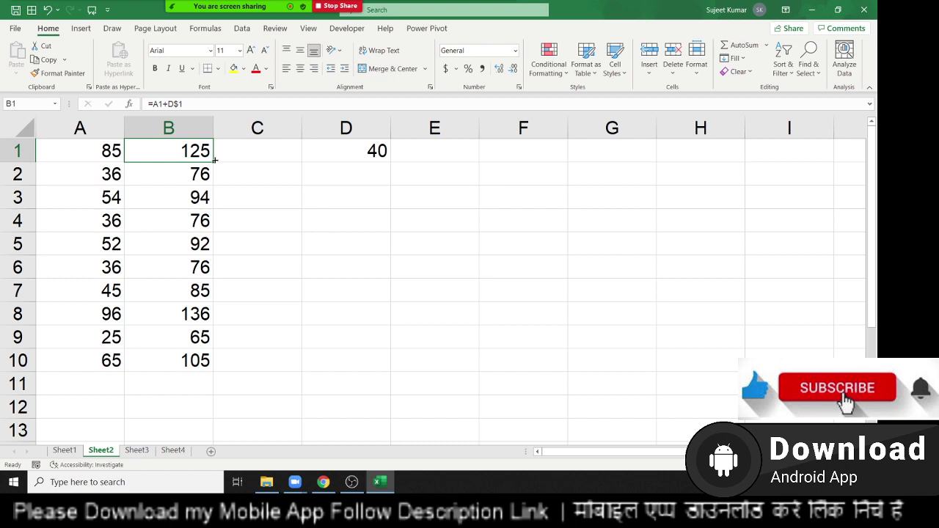
key("F2")
key("Left")
key("shift+Right")
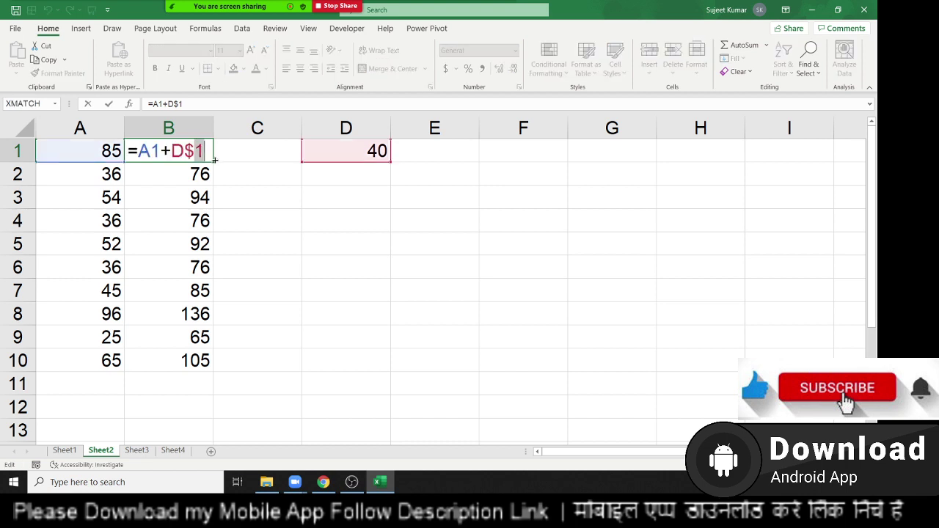
key("Left")
key("Left")
key("shift+Left")
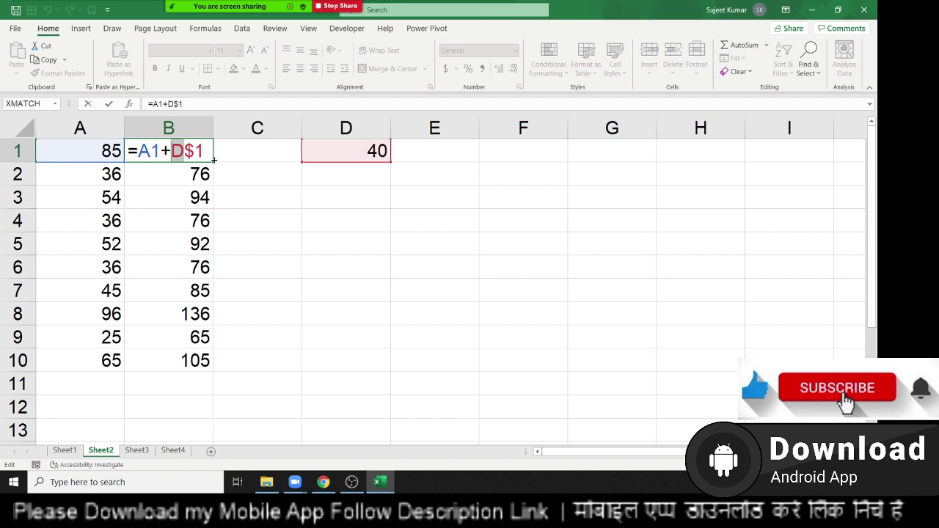
key("Right")
key("Right")
key("shift+Right")
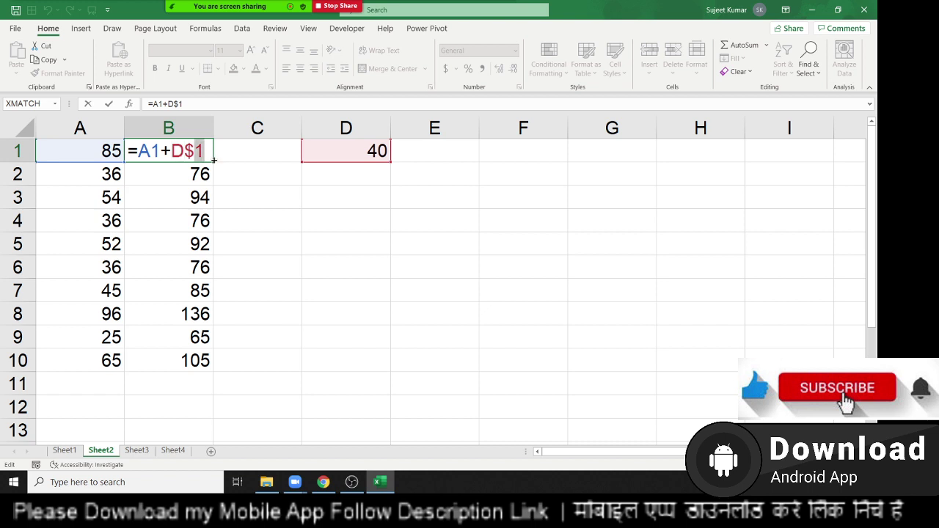
key("Left")
key("Return")
key("Up")
key("ctrl+c")
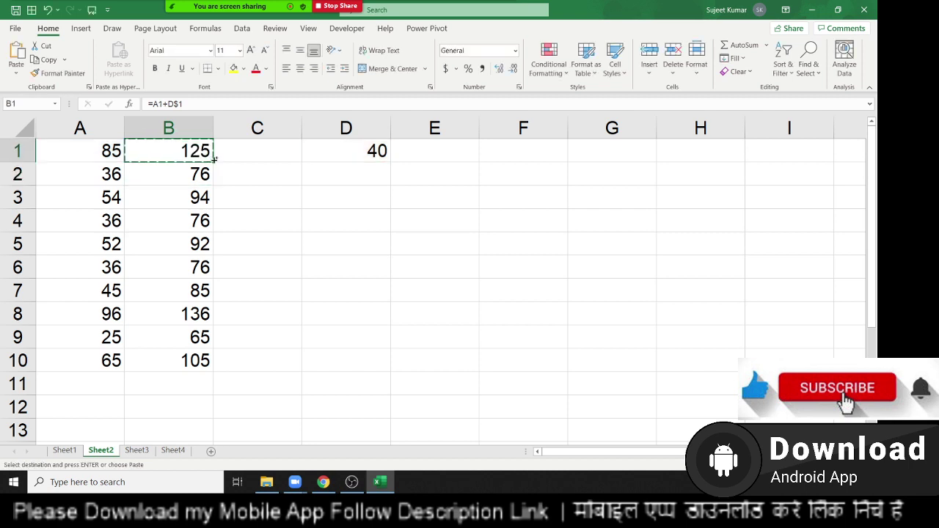
key("Right")
key("Return")
key("F2")
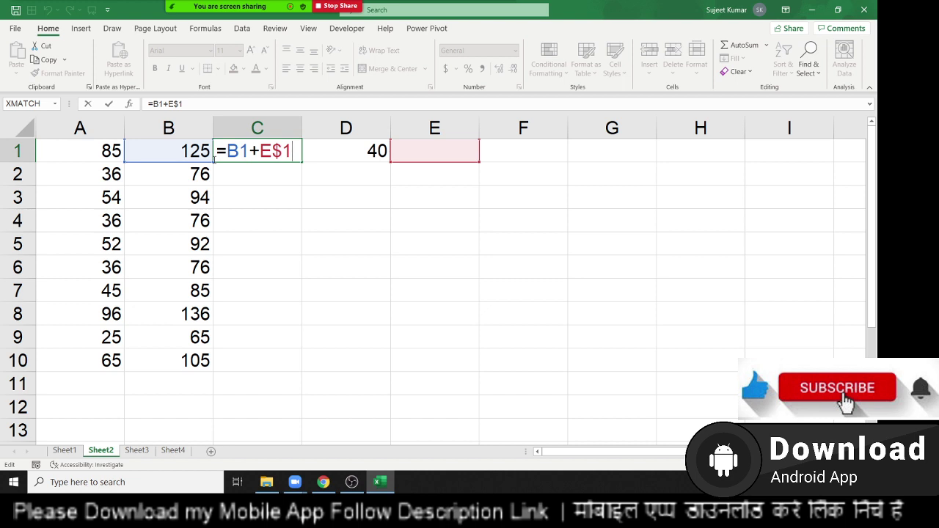
key("Left")
key("Left")
key("Left")
key("shift+Right")
key("Escape")
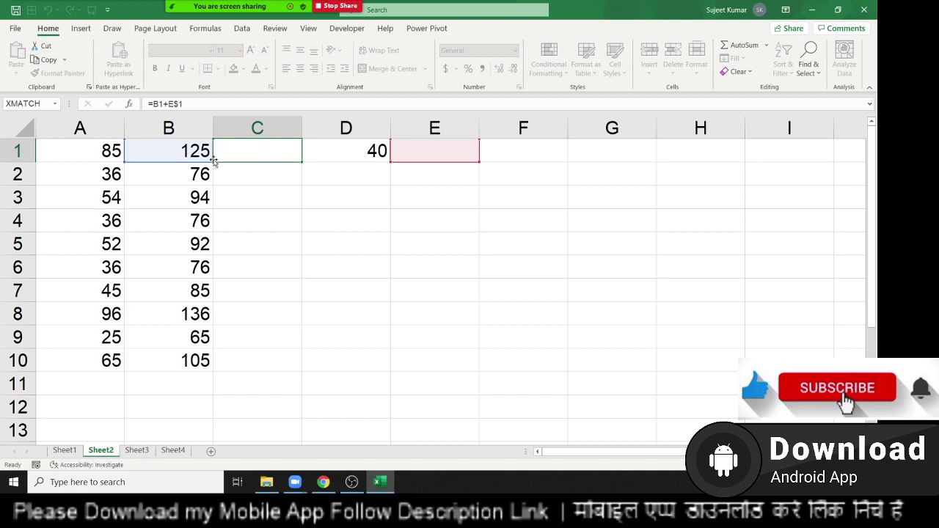
key("Delete")
Step: Change B1 to =A1+$D$1 and fill it down through B10
left_click(212, 160)
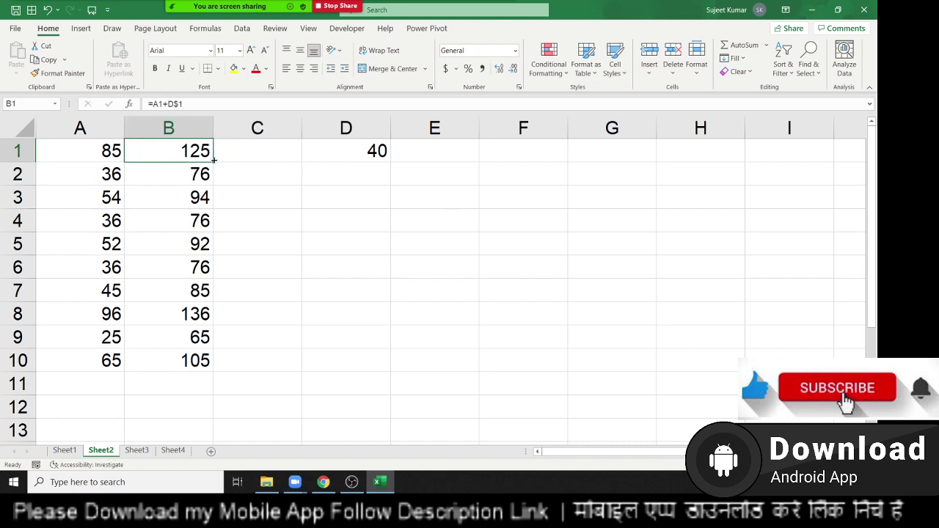
key("F2")
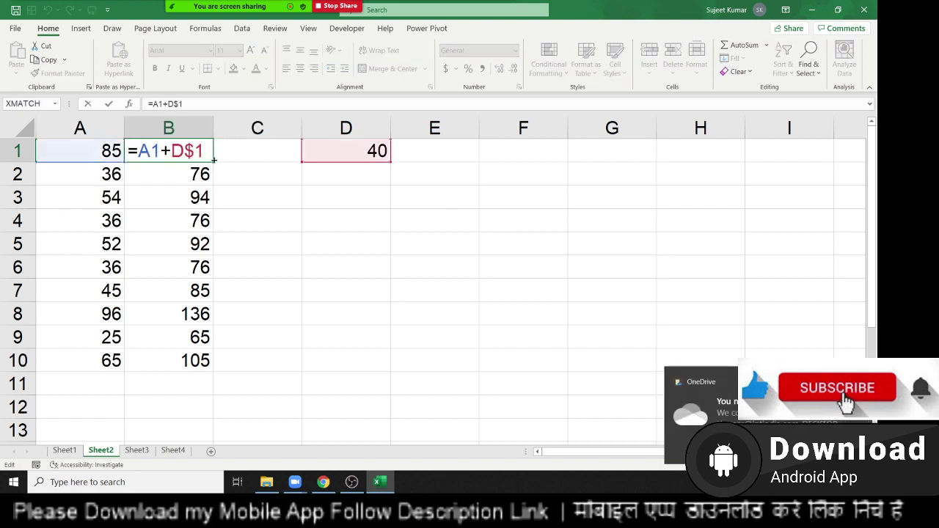
key("Left")
key("Left")
key("Left")
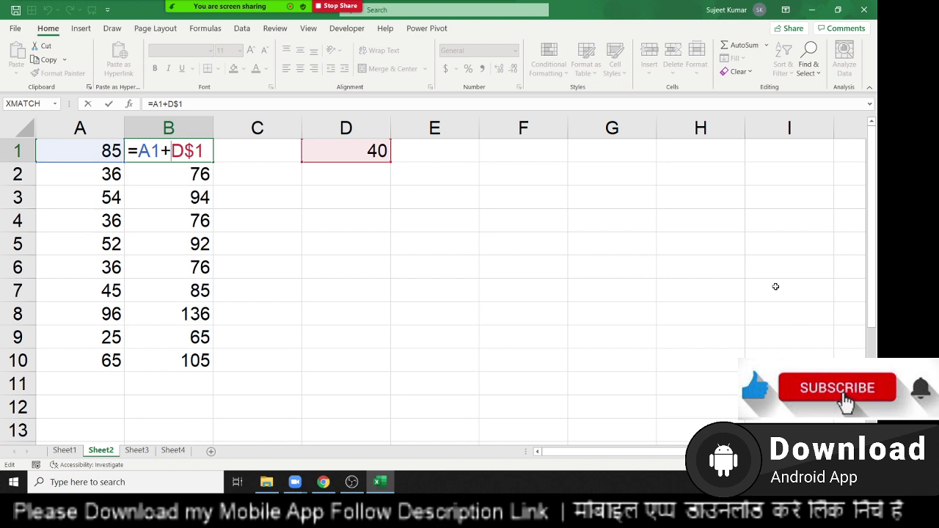
type("$")
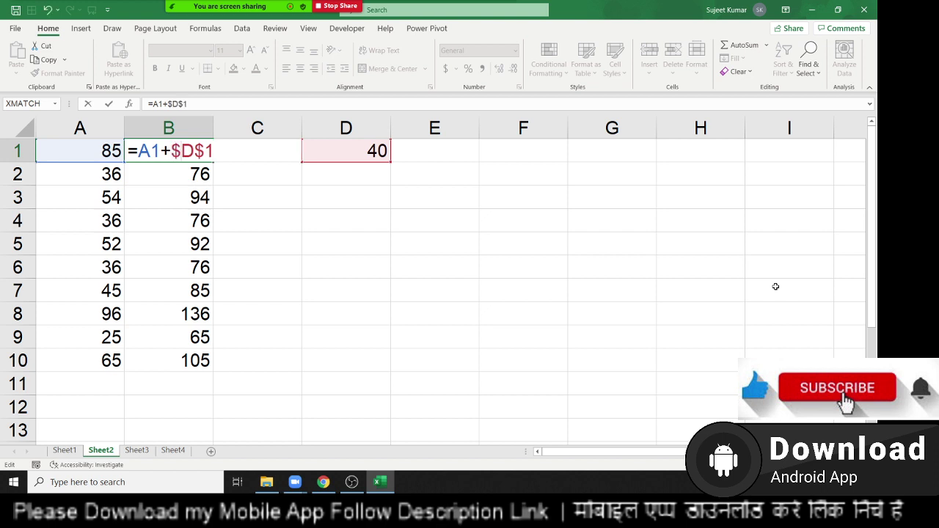
key("Return")
key("Up")
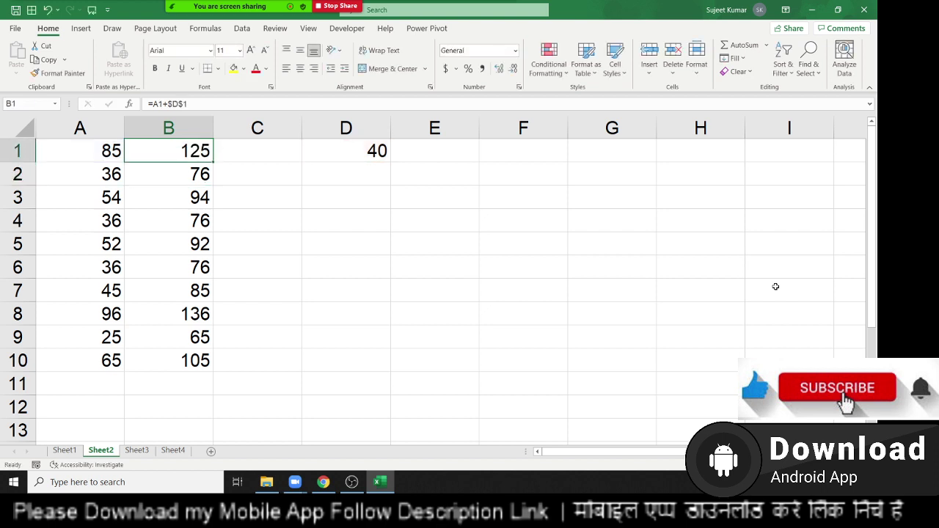
key("ctrl+shift+Down")
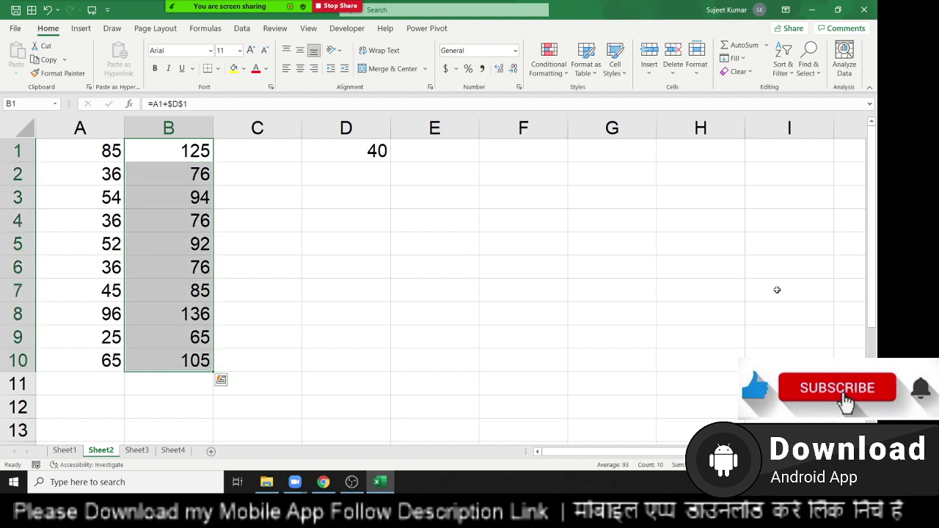
Step: Verify that B2 and B3 now reference $D$1
double_click(197, 176)
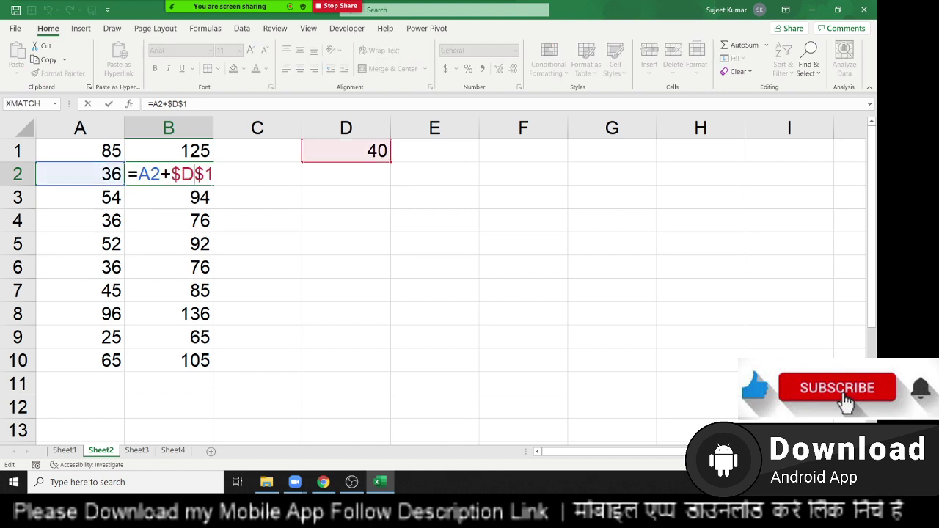
key("Escape")
double_click(198, 198)
key("Escape")
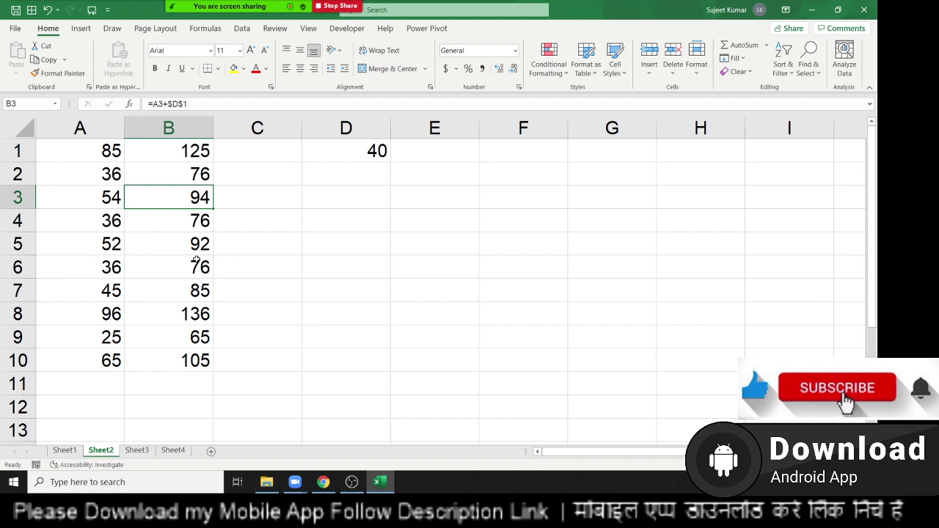
left_click(341, 158)
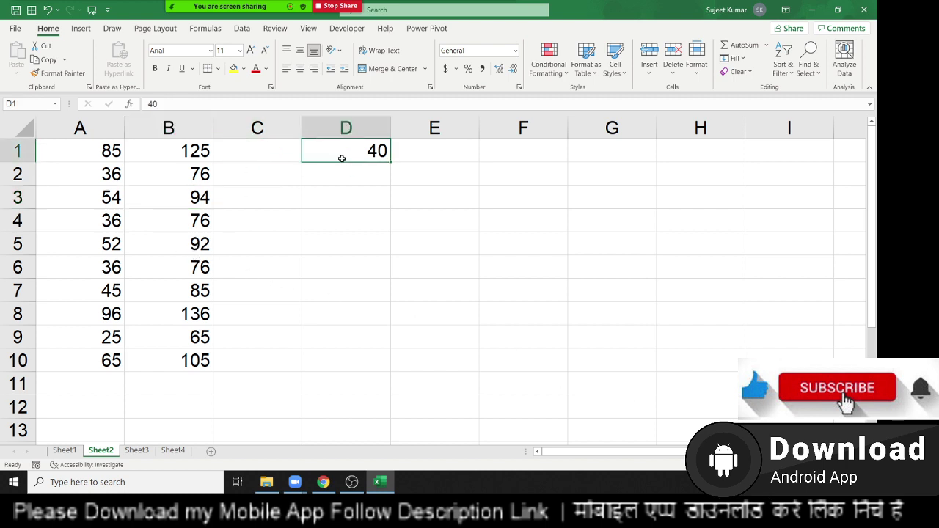
Step: Delete the 40 from D1 and clear all values and formulas in A1:B10
key("Delete")
key("ctrl+Home")
key("shift+Right")
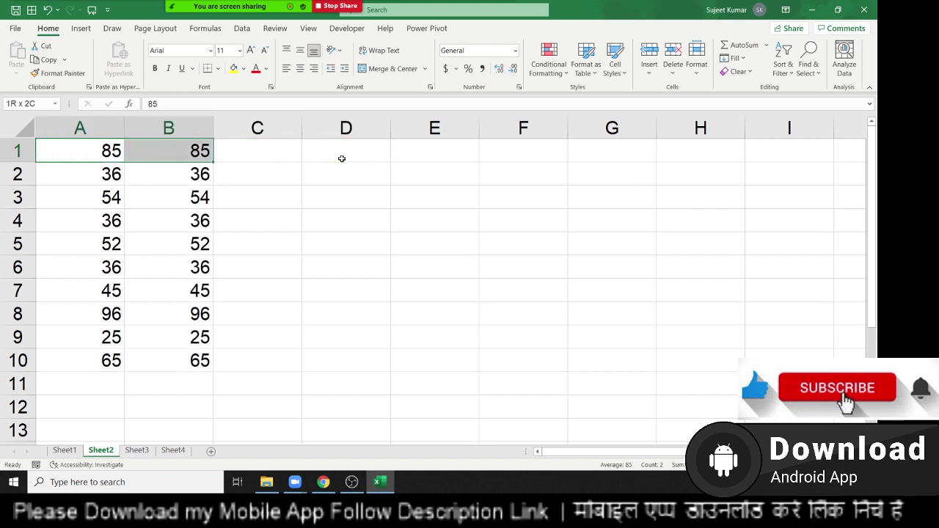
key("ctrl+shift+Down")
key("Delete")
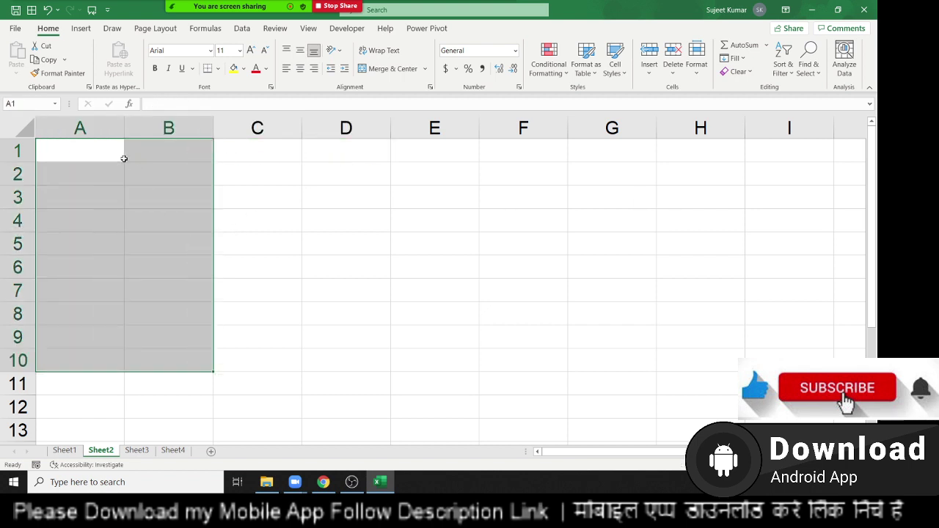
left_click(123, 159)
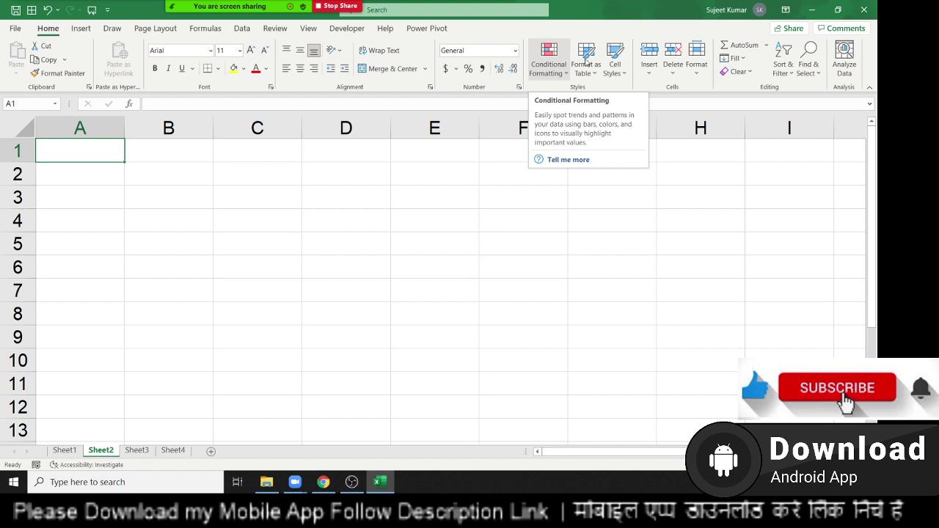
Step: Open the 'Use conditional formatting to highlight information' help article and scroll through it
left_click(507, 239)
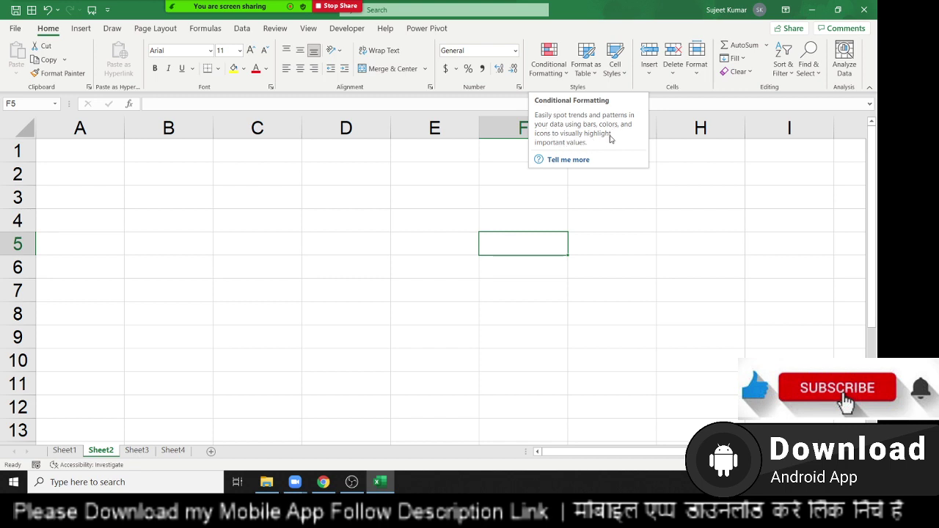
left_click(579, 161)
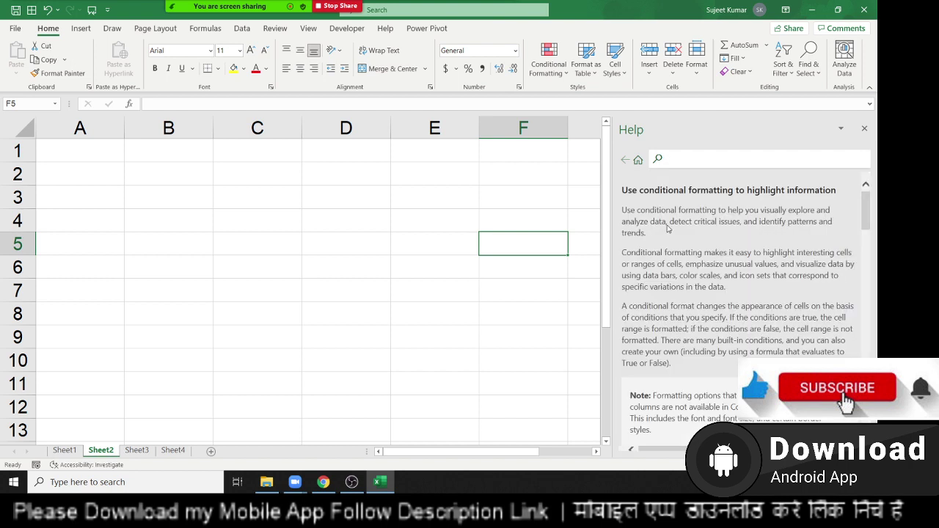
scroll(699, 294, "down", 5)
scroll(699, 294, "down", 3)
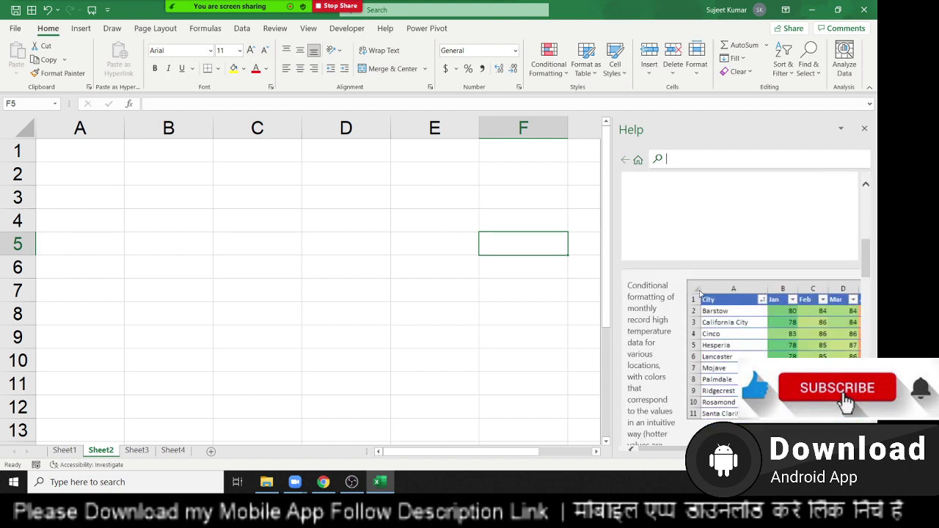
scroll(733, 290, "down", 5)
scroll(733, 297, "down", 4)
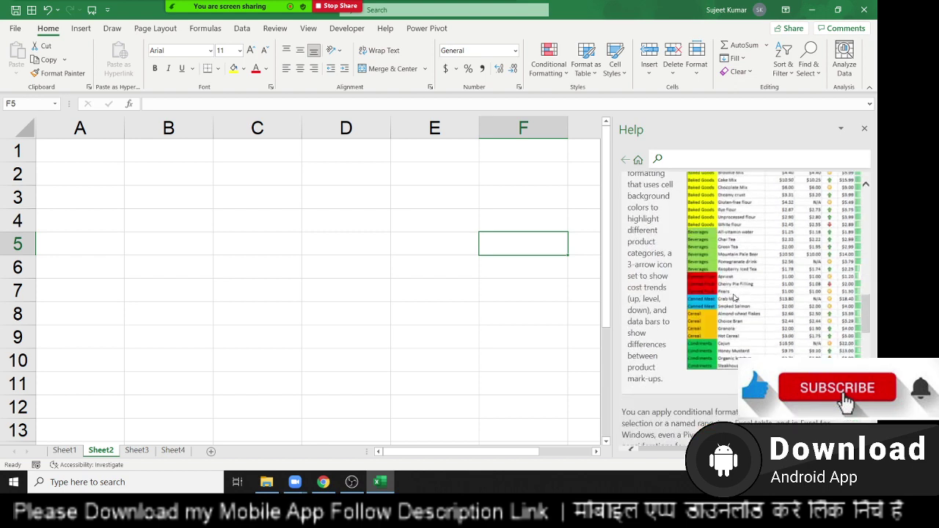
scroll(734, 297, "down", 4)
scroll(736, 293, "down", 1)
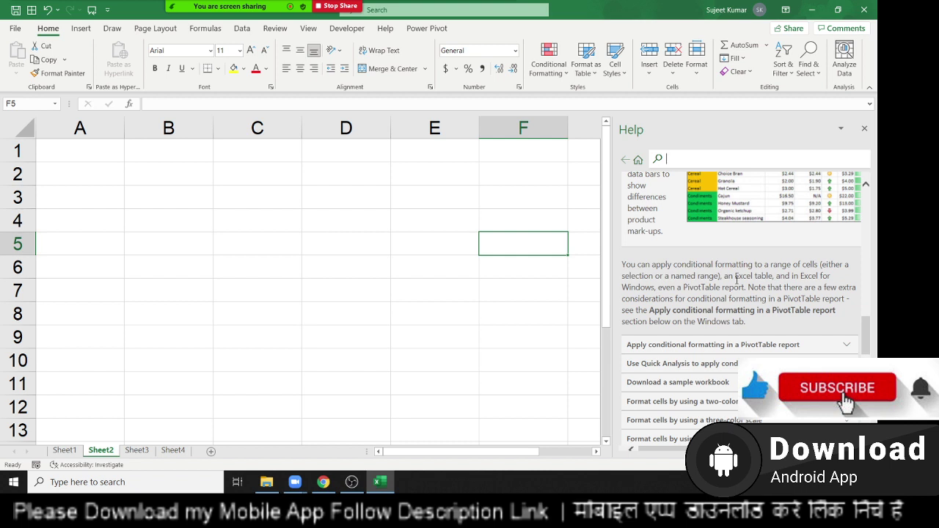
Step: Reopen Help from cell C3 and search 'shortcut', choosing the 'keyboard shortcuts' suggestion
left_click(661, 161)
left_click(864, 128)
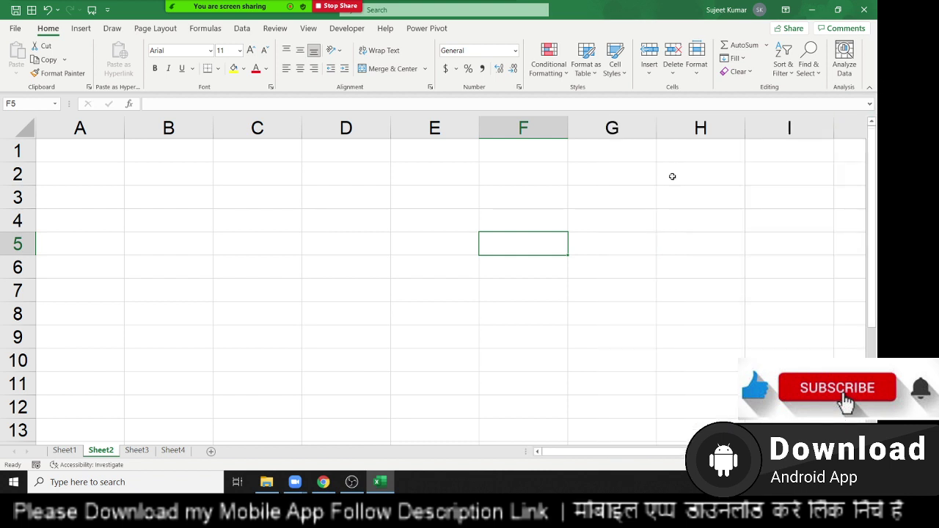
left_click(297, 208)
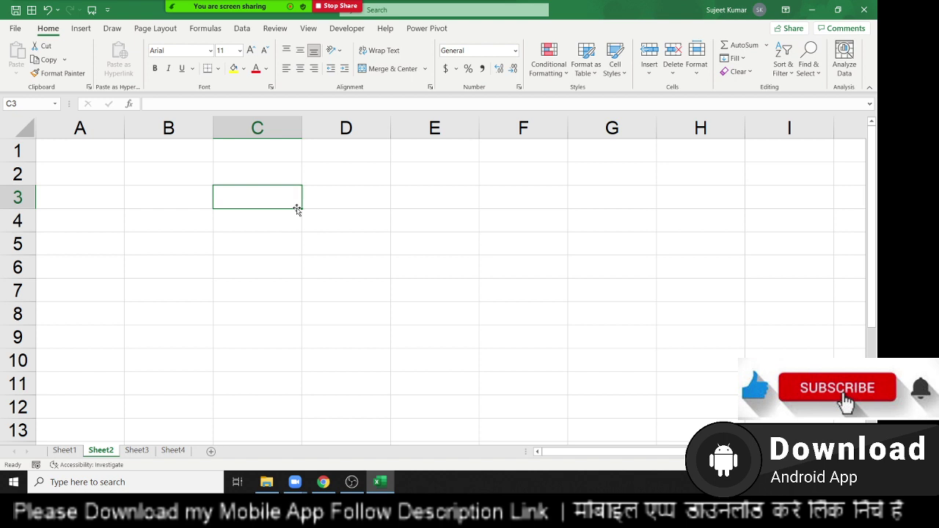
key("F1")
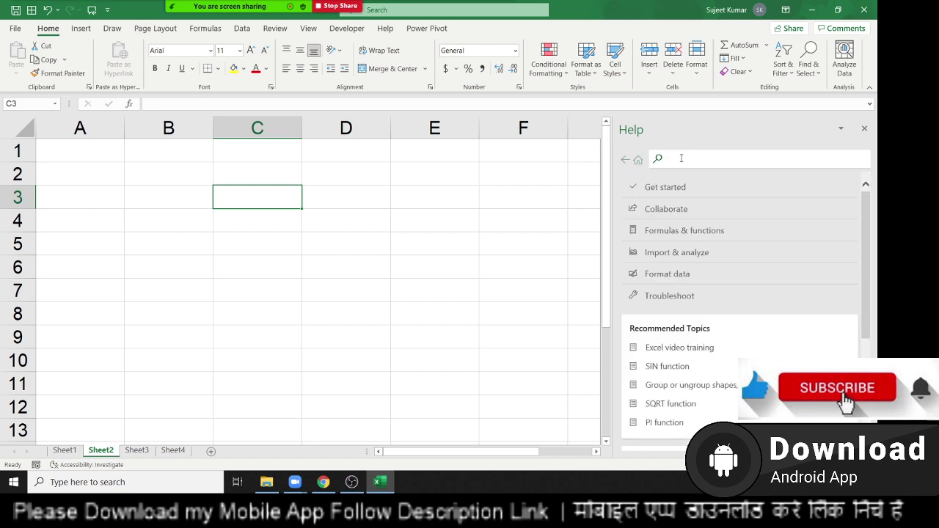
type("short")
type("cut")
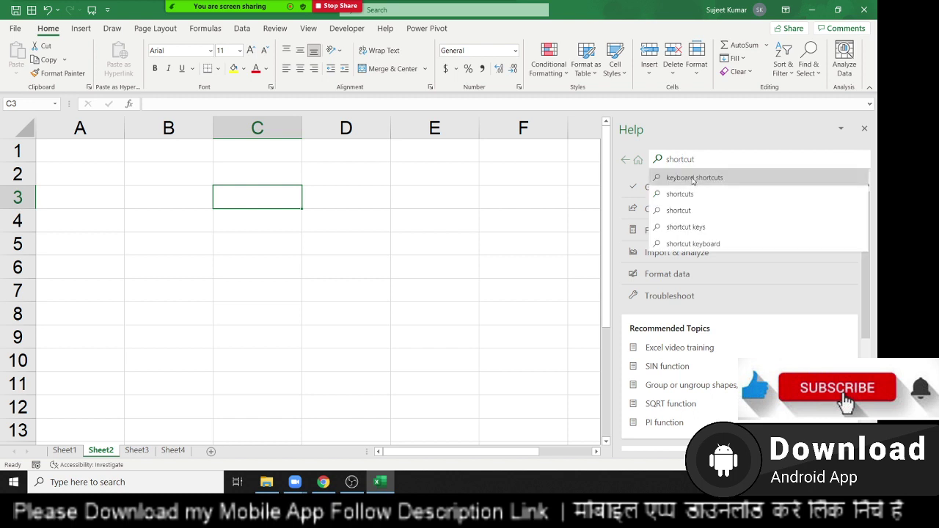
left_click(694, 178)
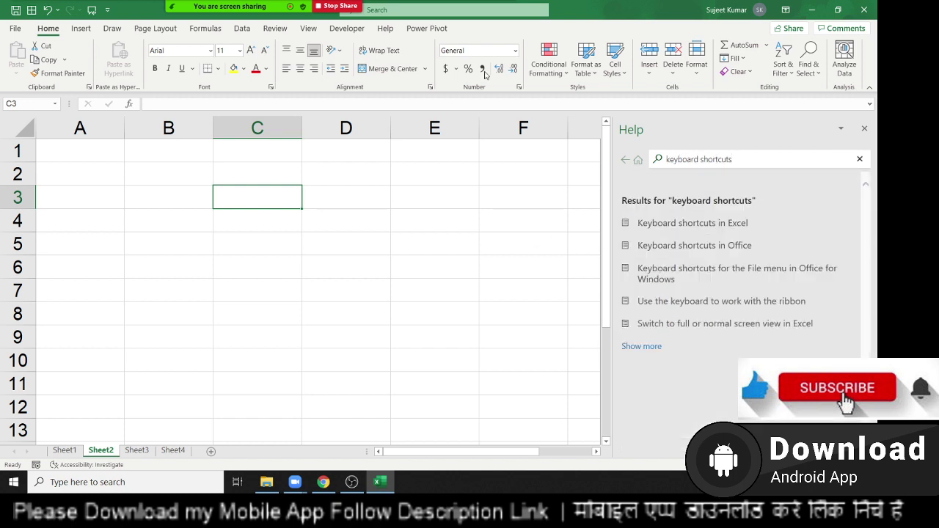
Step: Open the 'Keyboard shortcuts in Excel' article and scroll down through its shortcut tables
left_click(692, 223)
scroll(708, 294, "down", 3)
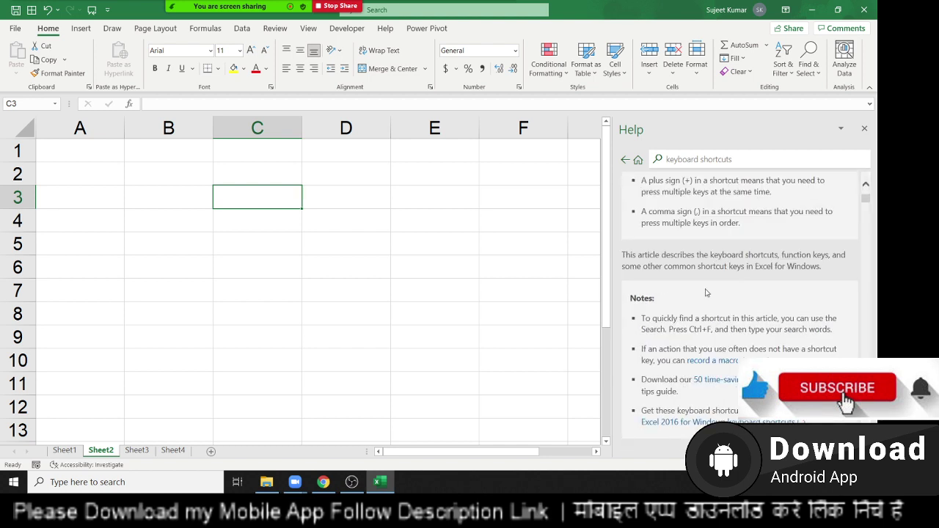
scroll(708, 297, "down", 3)
scroll(708, 302, "down", 3)
scroll(708, 302, "down", 5)
scroll(707, 305, "down", 3)
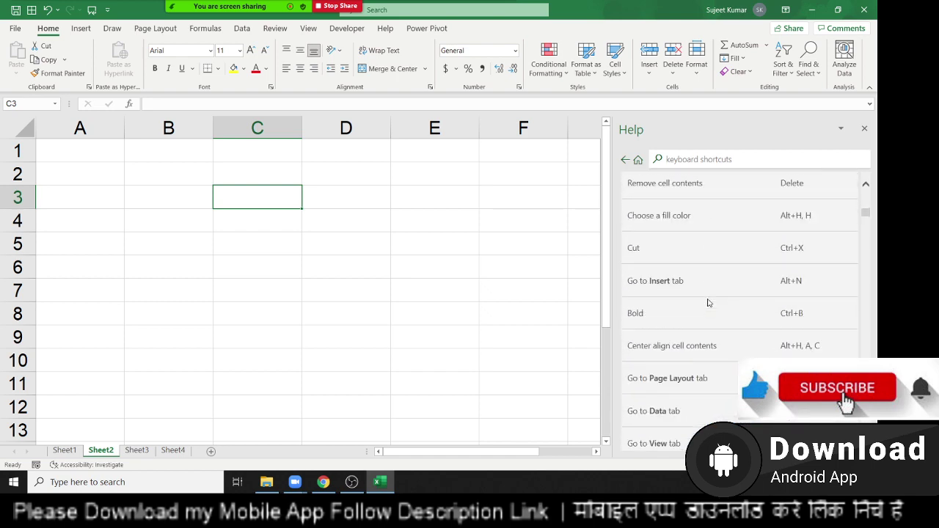
scroll(707, 307, "down", 2)
scroll(707, 311, "down", 3)
scroll(707, 314, "down", 3)
scroll(706, 315, "down", 3)
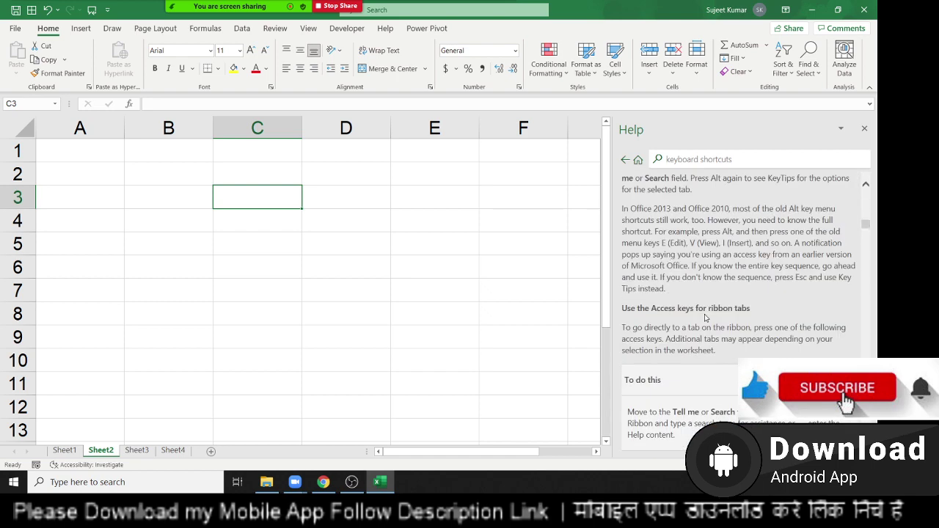
scroll(704, 318, "down", 3)
scroll(701, 321, "down", 2)
scroll(701, 321, "down", 3)
scroll(702, 322, "down", 3)
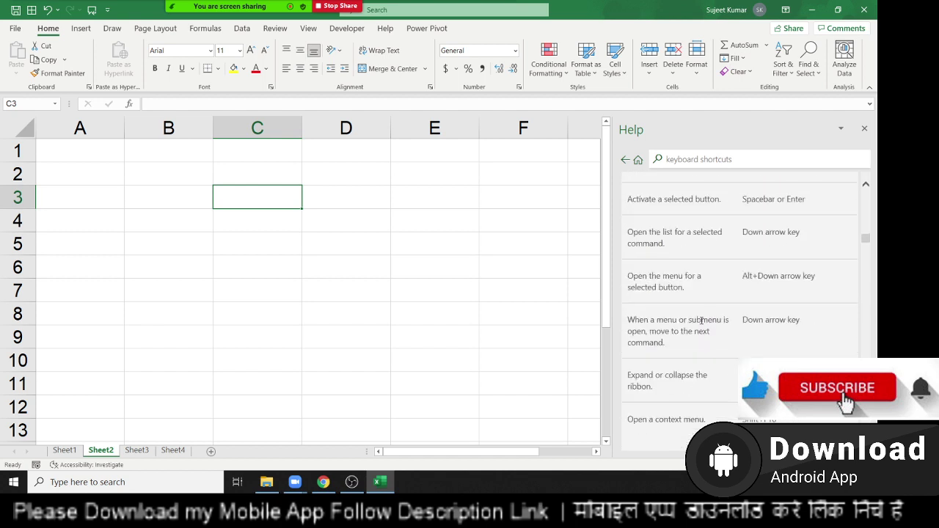
scroll(701, 323, "down", 3)
scroll(702, 324, "down", 3)
scroll(700, 324, "down", 3)
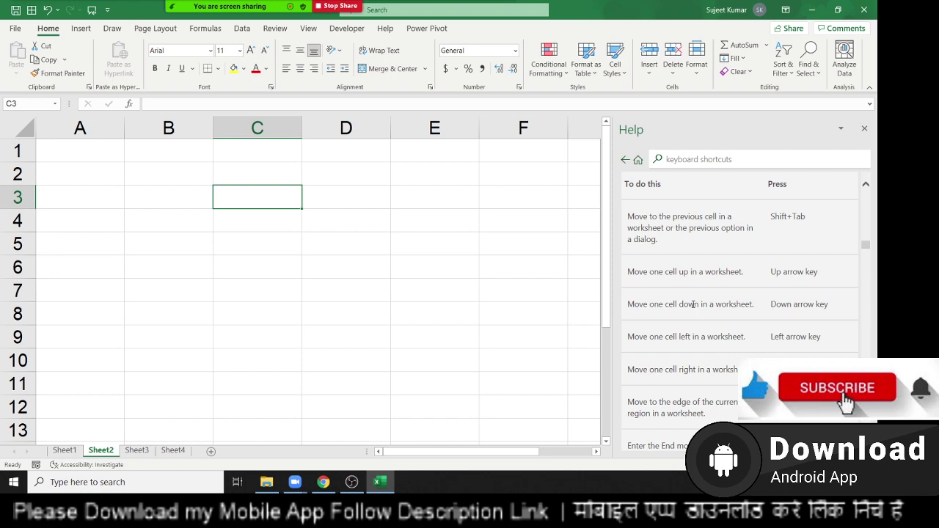
Step: Scroll back to the top of the article and select the Help search text
scroll(689, 301, "up", 5)
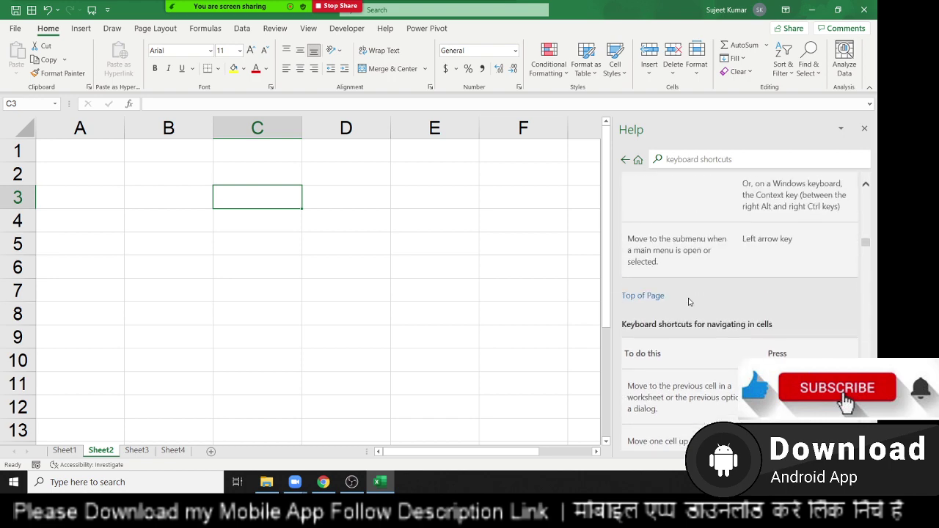
scroll(689, 302, "up", 5)
scroll(688, 301, "up", 5)
scroll(688, 301, "up", 3)
scroll(687, 301, "up", 3)
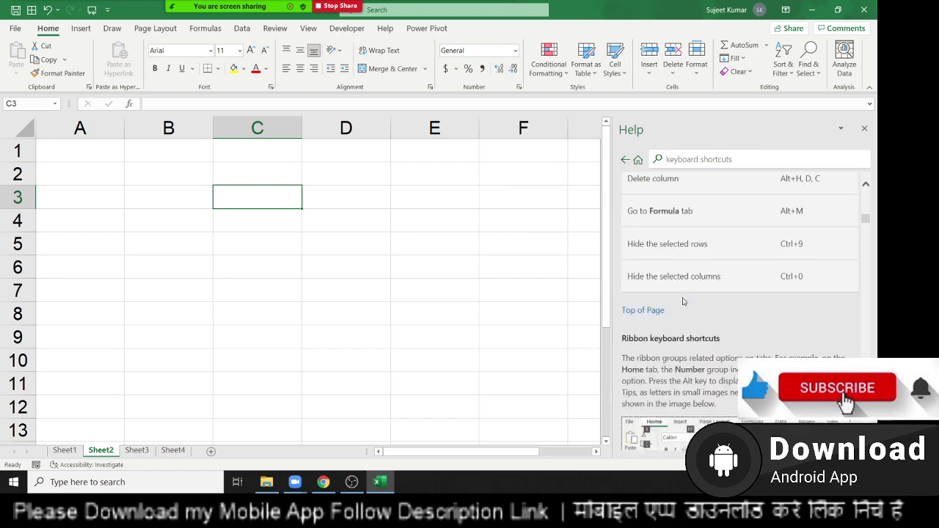
scroll(684, 301, "up", 3)
scroll(682, 301, "up", 3)
scroll(682, 300, "up", 3)
scroll(679, 298, "up", 3)
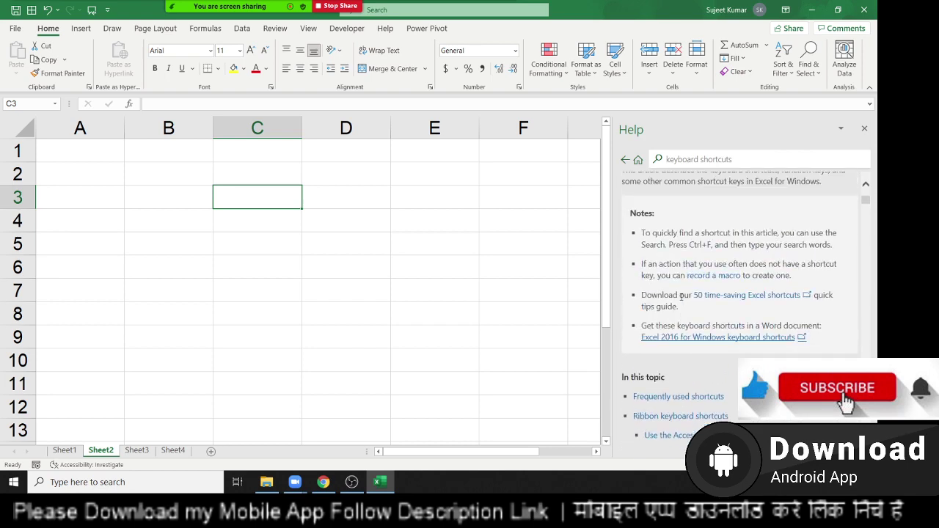
scroll(675, 297, "up", 3)
scroll(675, 297, "up", 3)
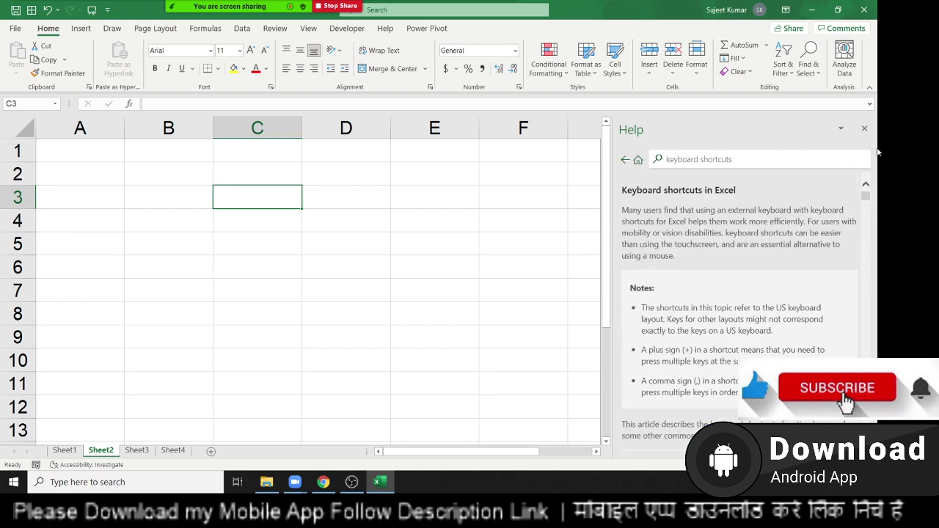
left_click(747, 160)
Step: Search Help for 'limits' and open the 'Excel specifications and limits' article
type("l")
type("imits")
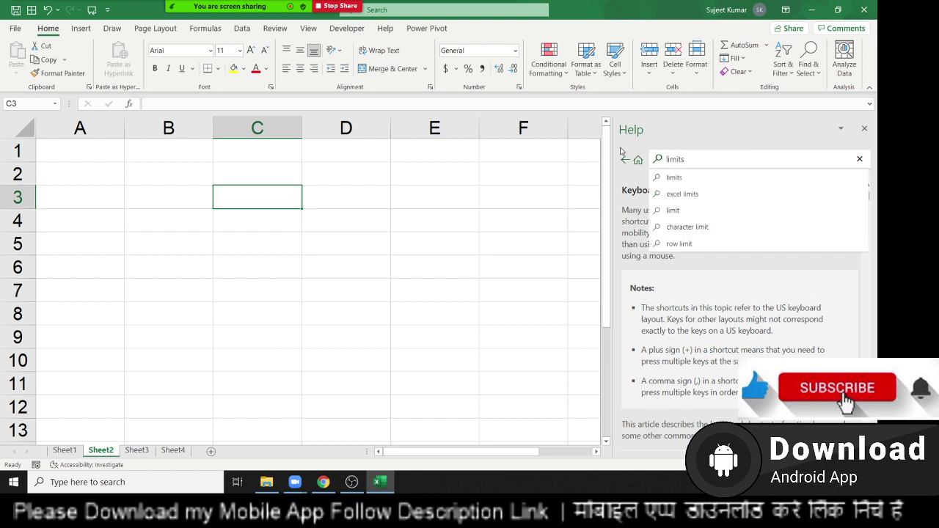
left_click(702, 178)
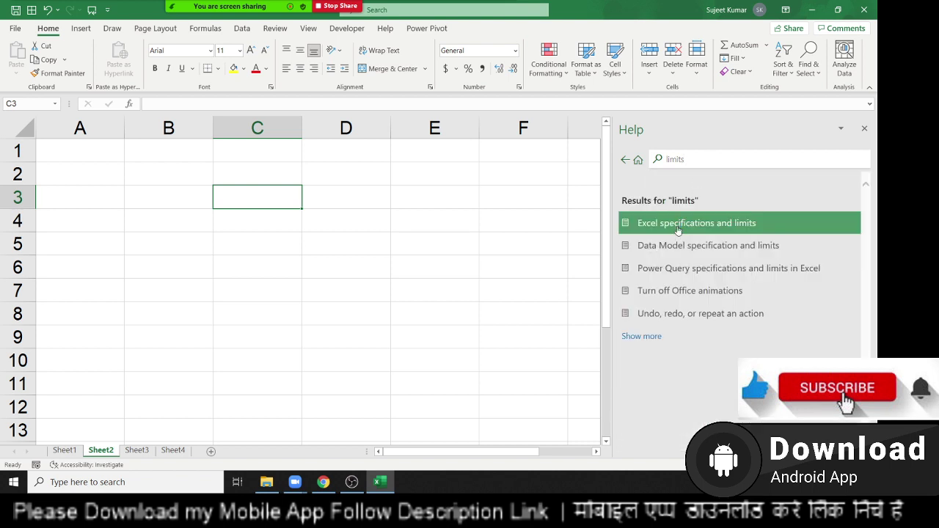
left_click(678, 229)
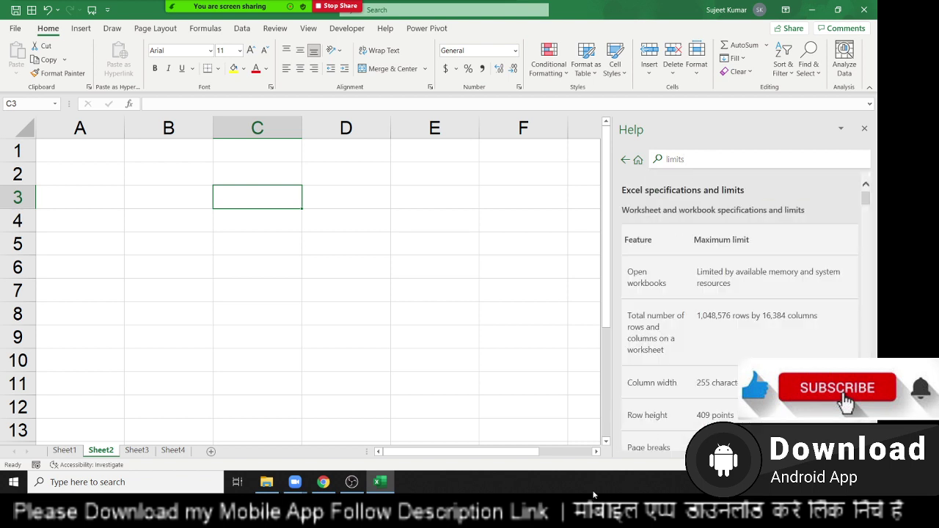
Step: Highlight the open workbooks, columns, column width and row height limits, then close Help
triple_click(637, 280)
double_click(643, 338)
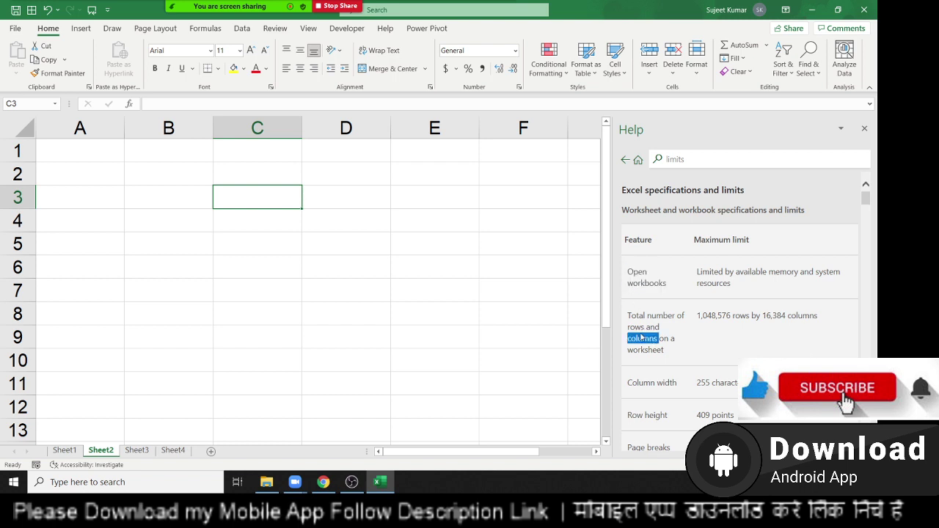
double_click(650, 383)
double_click(655, 415)
scroll(647, 412, "down", 1)
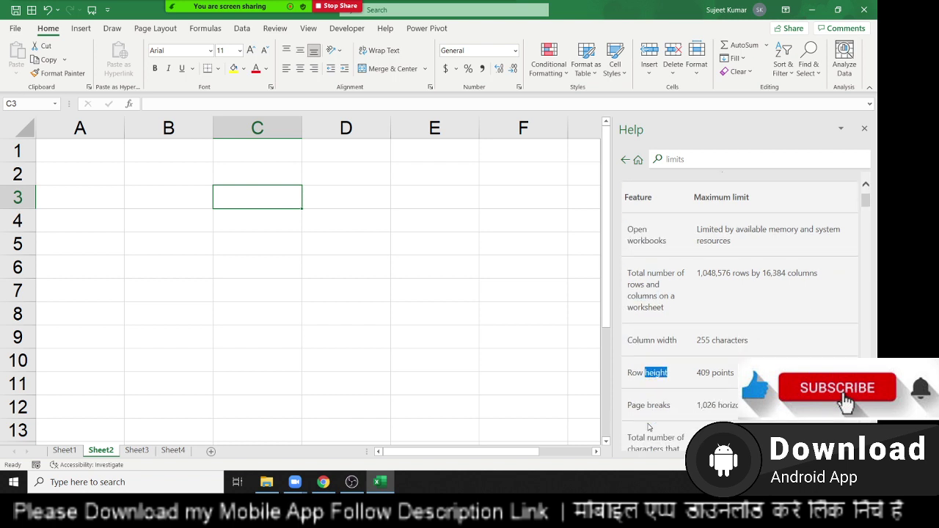
scroll(646, 411, "down", 2)
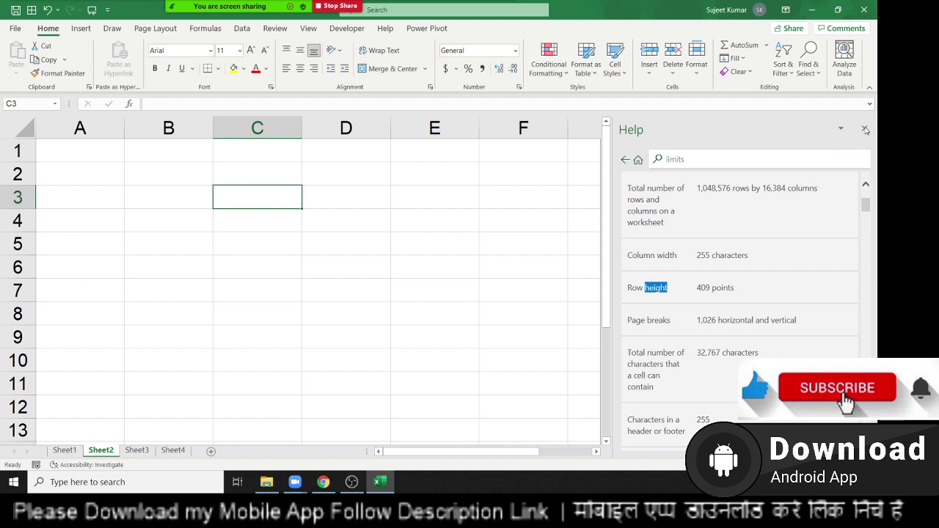
left_click(864, 129)
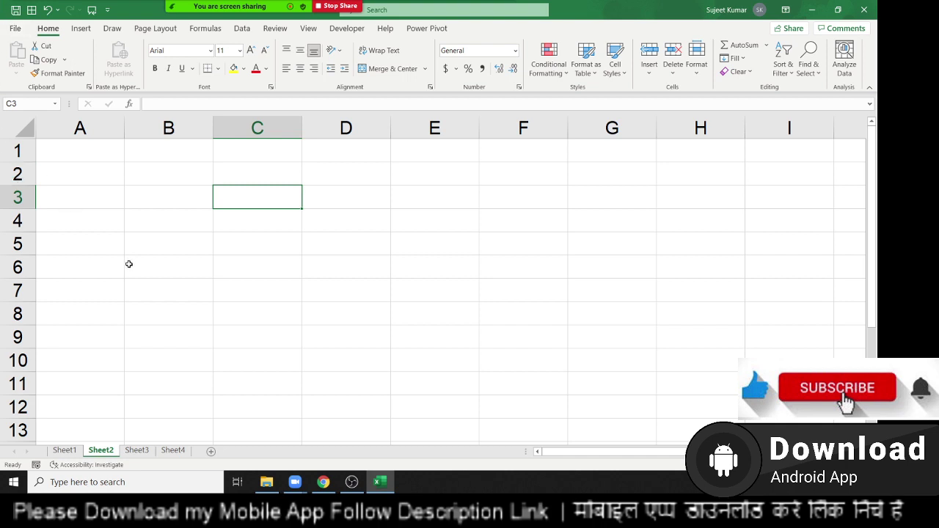
left_click(88, 188)
scroll(88, 188, "down", 1, "ctrl")
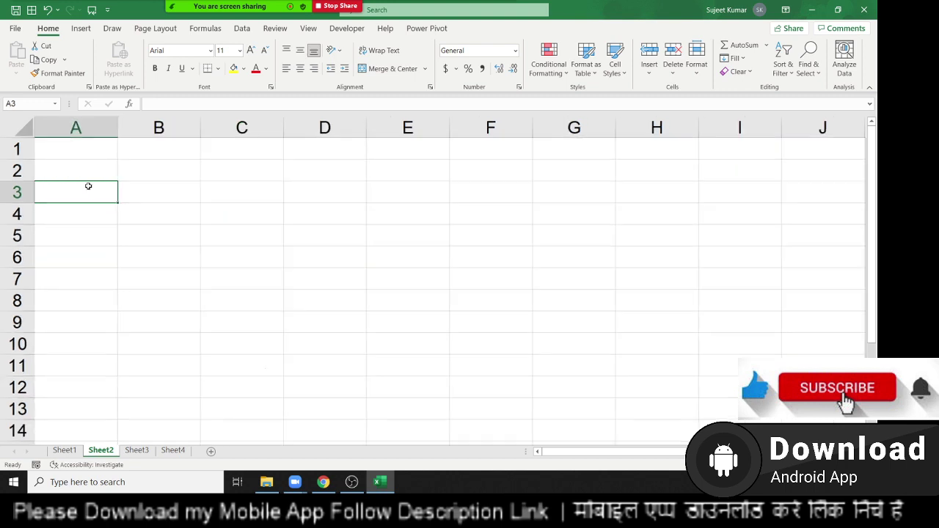
scroll(88, 187, "down", 1, "ctrl")
left_click(88, 151)
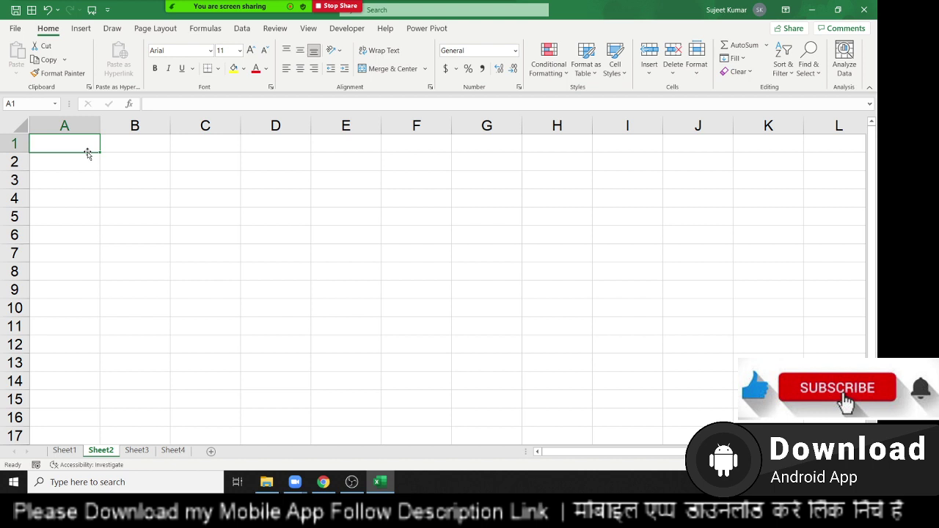
Step: Enter the formula =RANDBETWEEN(10,90) in cell A1
type("=")
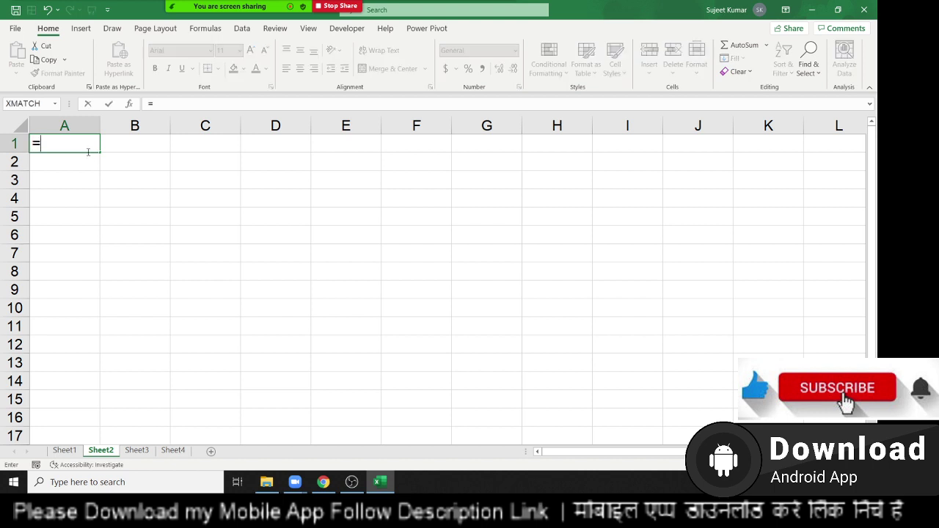
type("ra")
key("Down")
key("Down")
key("Down")
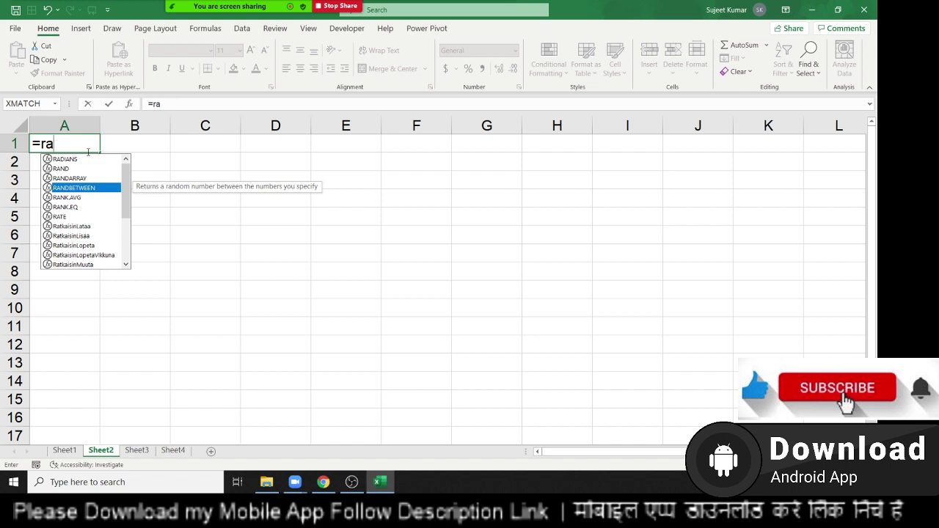
key("Tab")
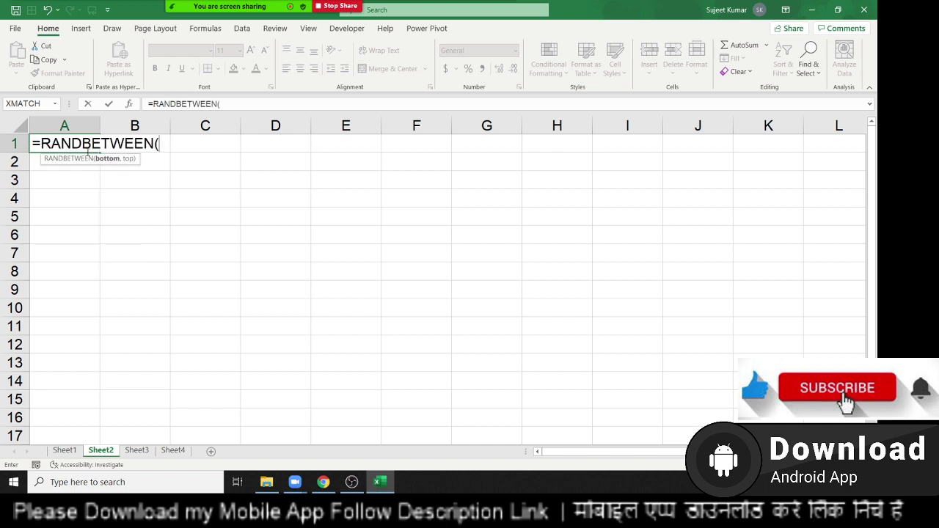
type("10,50")
key("Return")
Step: Fill the RANDBETWEEN formula into every cell of A1:G16
left_click(86, 151)
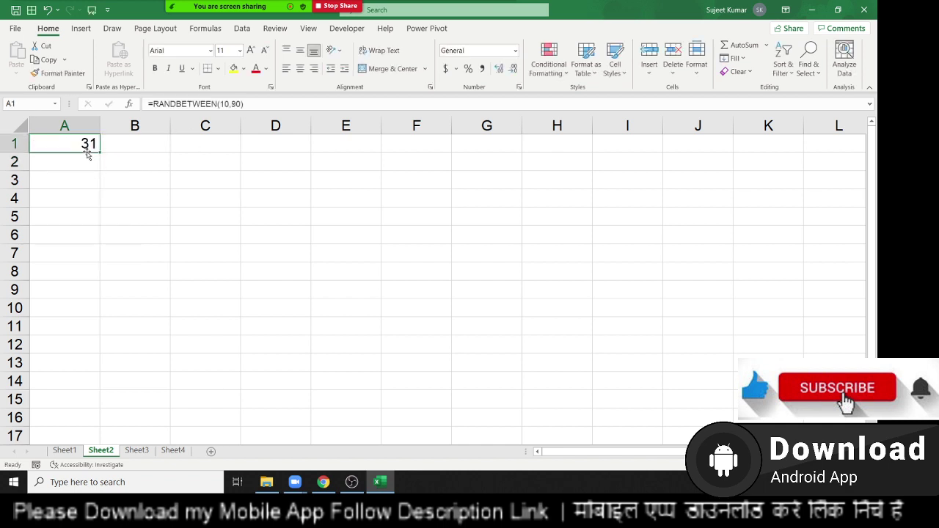
key("shift+Right")
key("shift+Right")
key("shift+Right")
key("shift+Right")
key("shift+Right")
key("shift+Right")
key("shift+Down")
key("shift+Down")
key("shift+Down")
key("shift+Down")
key("shift+Down")
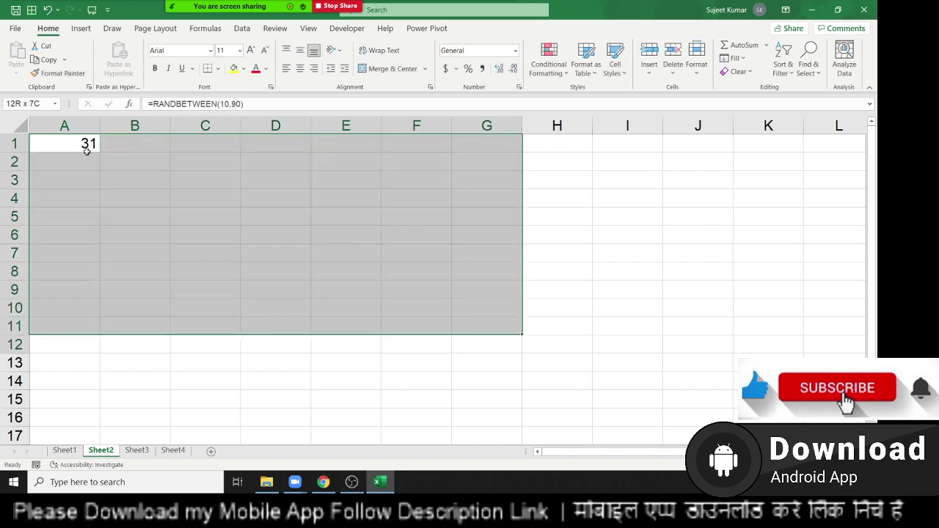
key("shift+Down")
key("shift+Down")
key("shift+Down")
key("F2")
key("ctrl+Return")
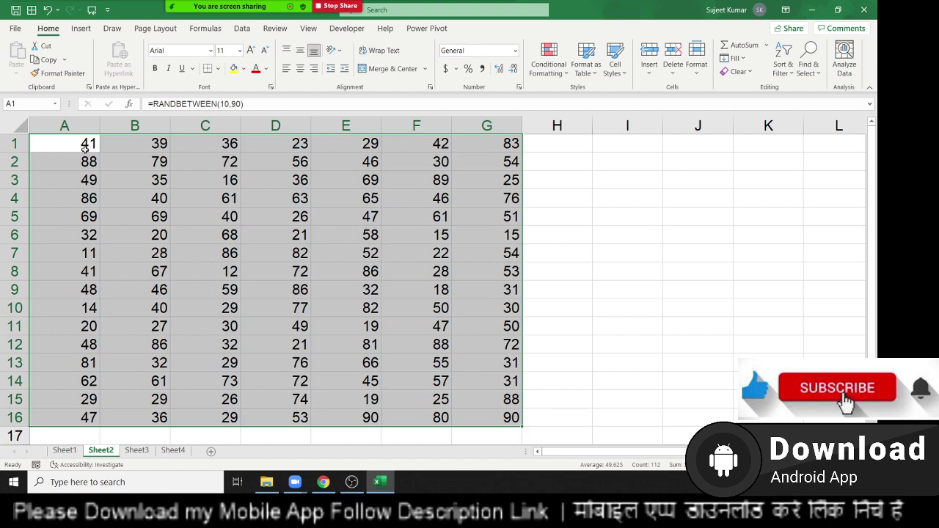
Step: Copy A1:G16 and paste it back in place as values, then clear the copy marquee
key("ctrl+c")
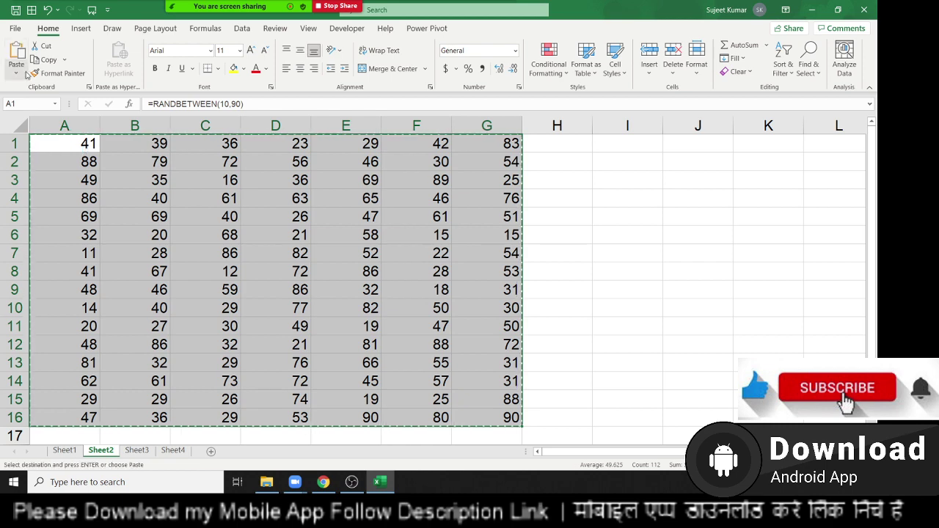
left_click(16, 71)
left_click(16, 159)
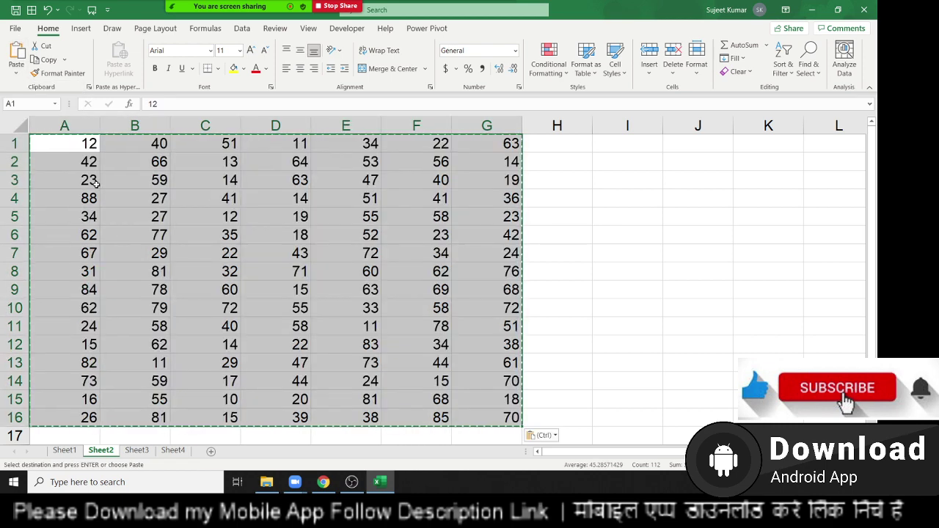
left_click(94, 180)
key("Escape")
left_click(163, 179)
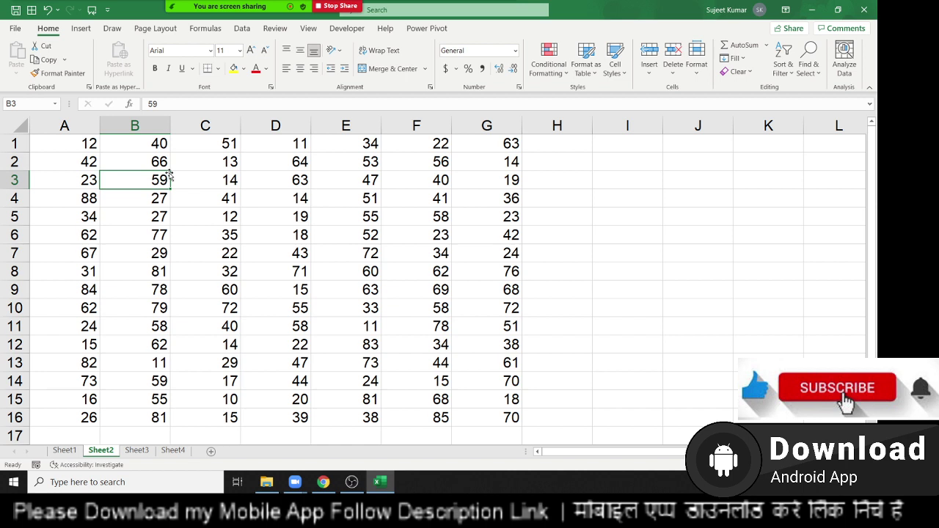
left_click(96, 181)
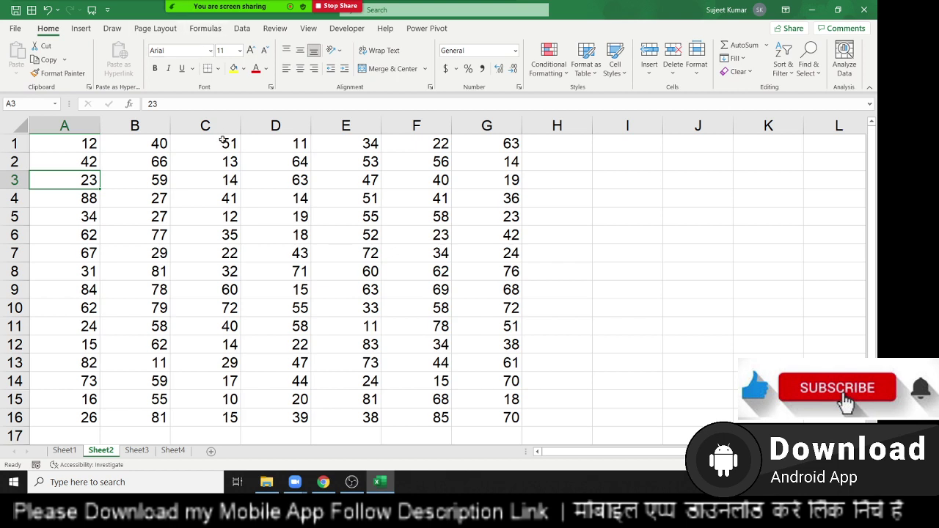
key("Up")
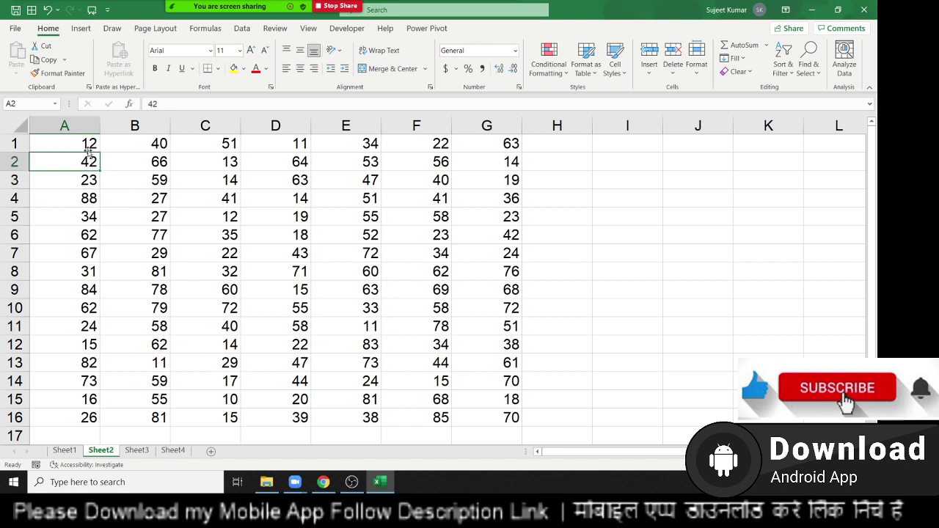
key("Up")
left_click(243, 269)
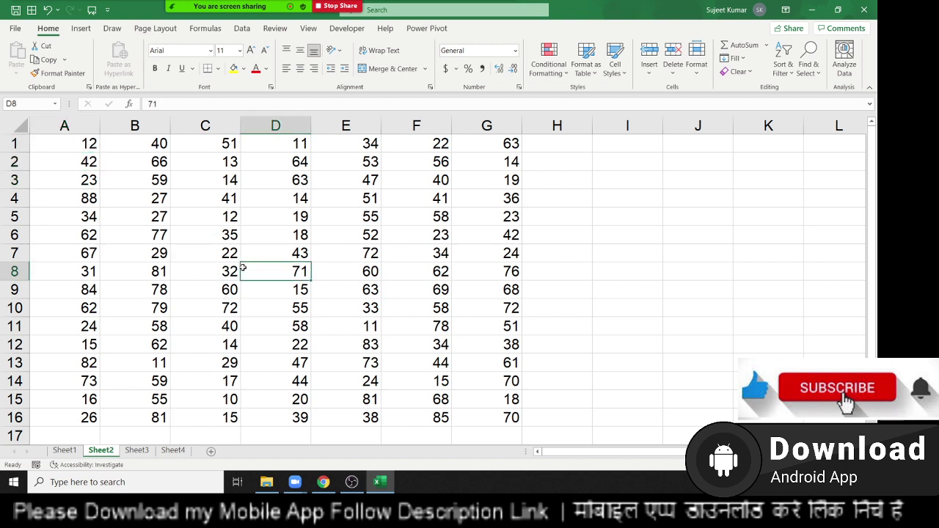
key("ctrl+Home")
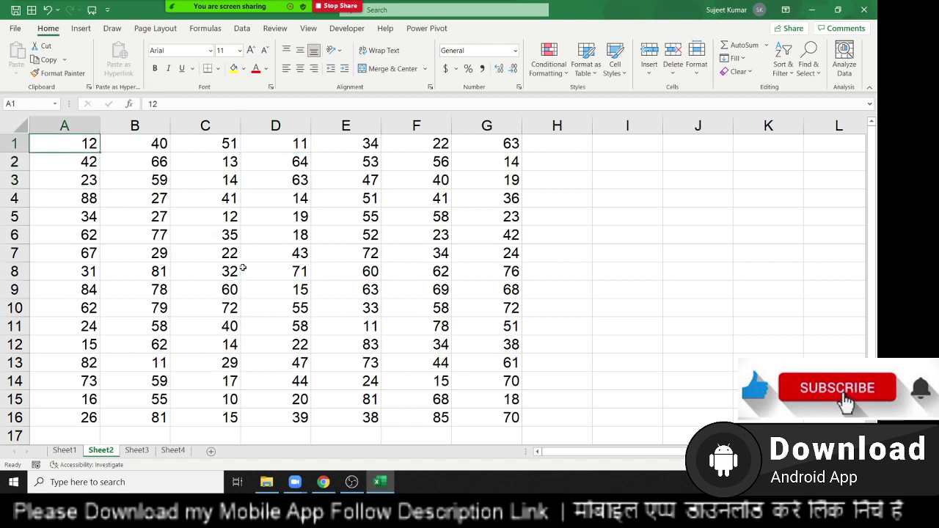
left_click(243, 268)
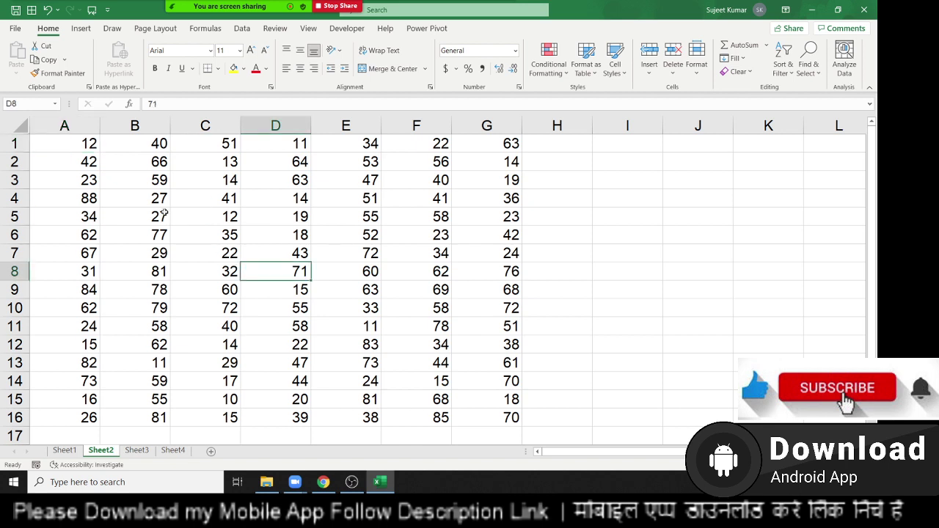
left_click_drag(66, 149, 501, 423)
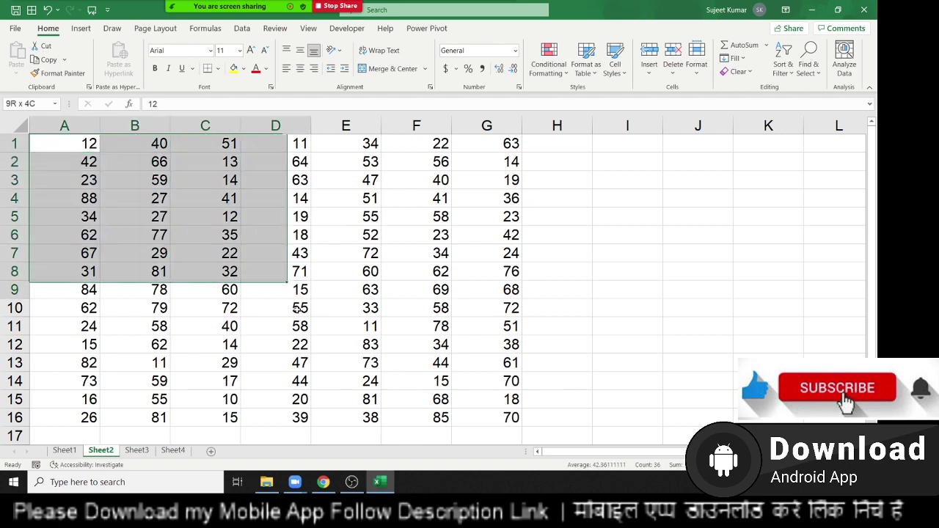
left_click(168, 249)
left_click(84, 146)
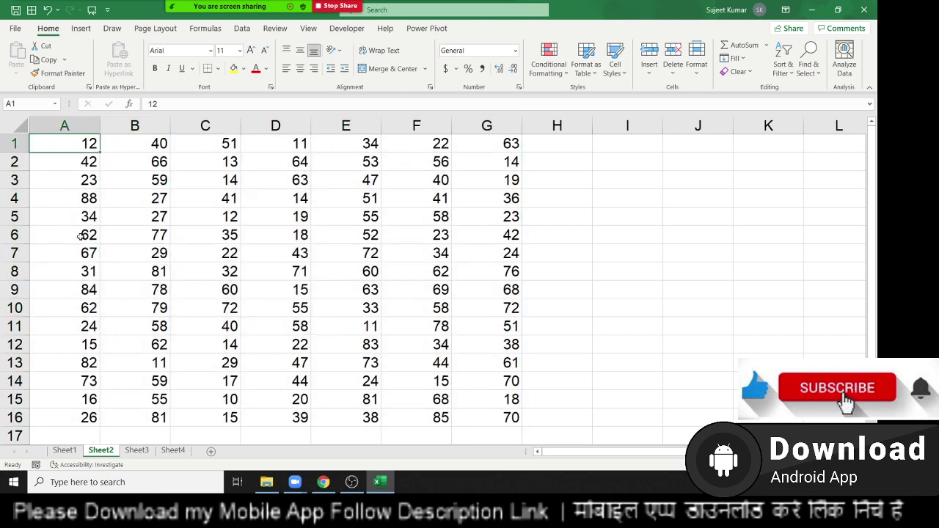
left_click(503, 417, "shift")
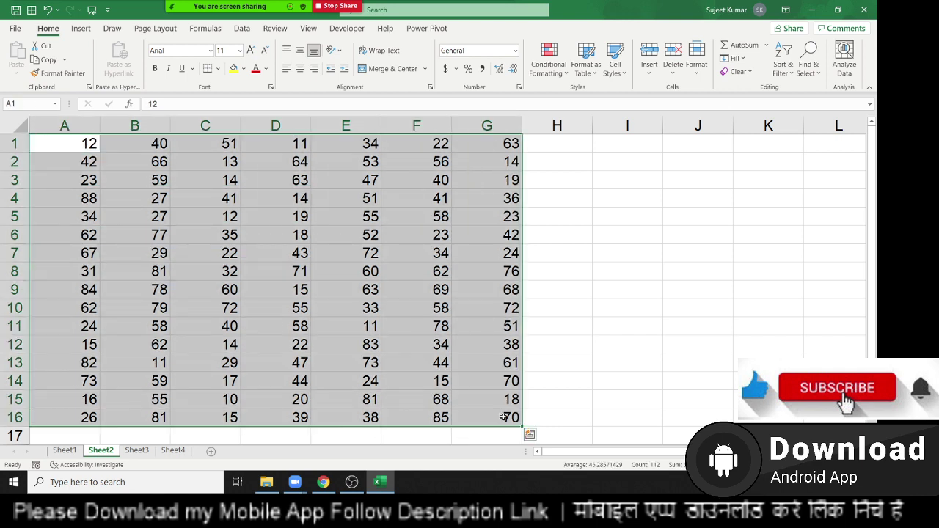
left_click(269, 311)
left_click(65, 141)
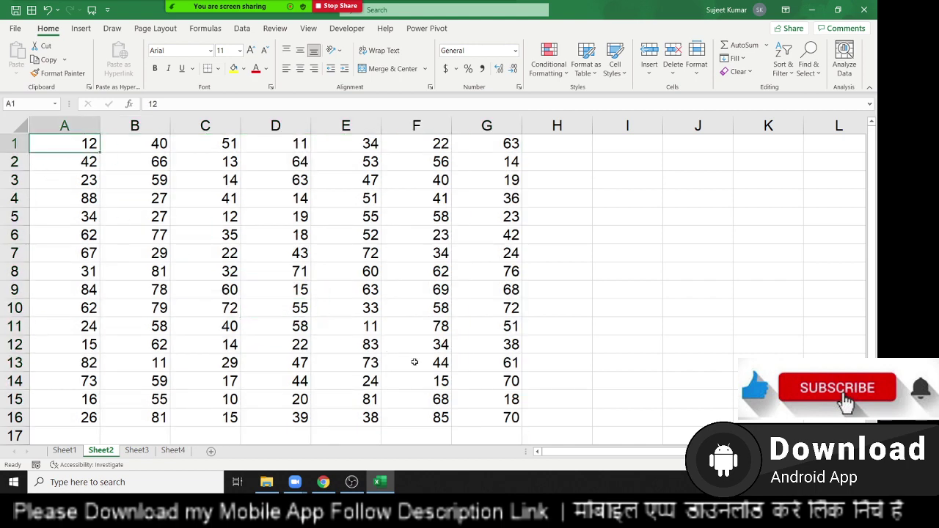
left_click(498, 415, "shift")
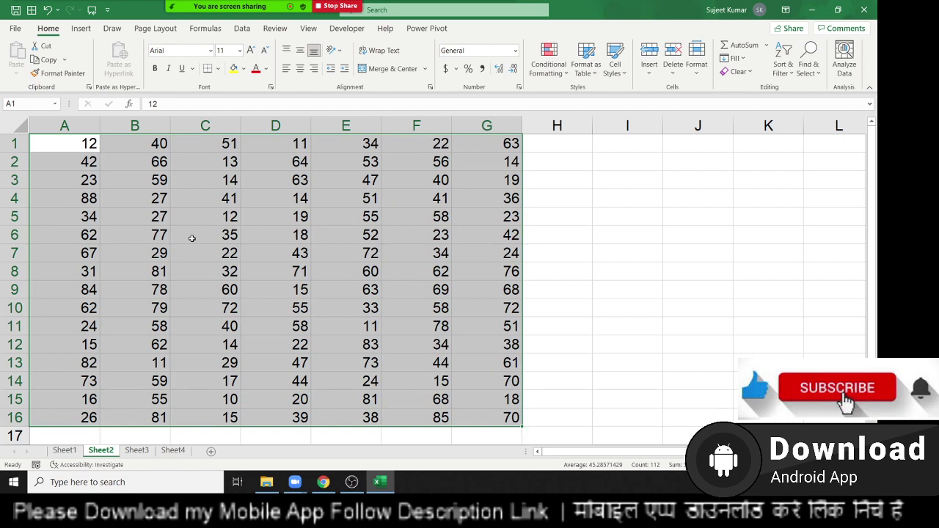
left_click(105, 166)
key("ctrl+a")
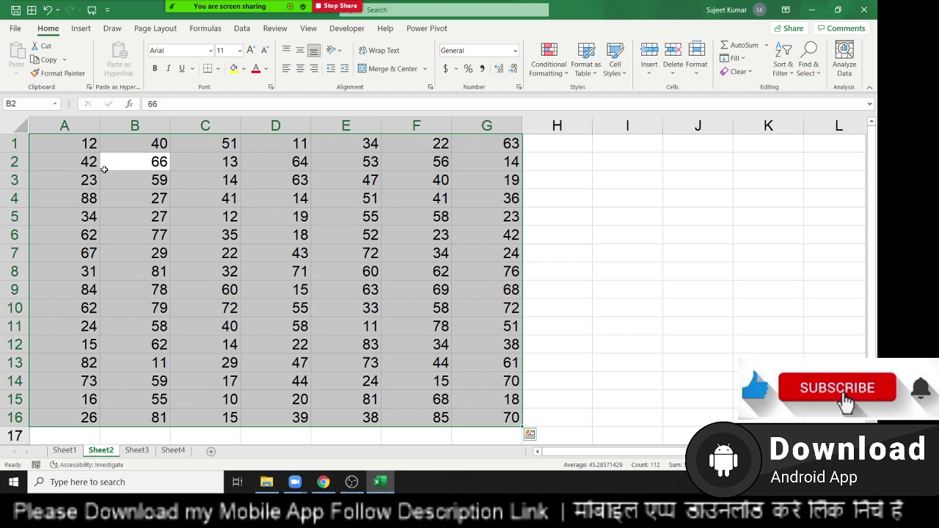
left_click(91, 163)
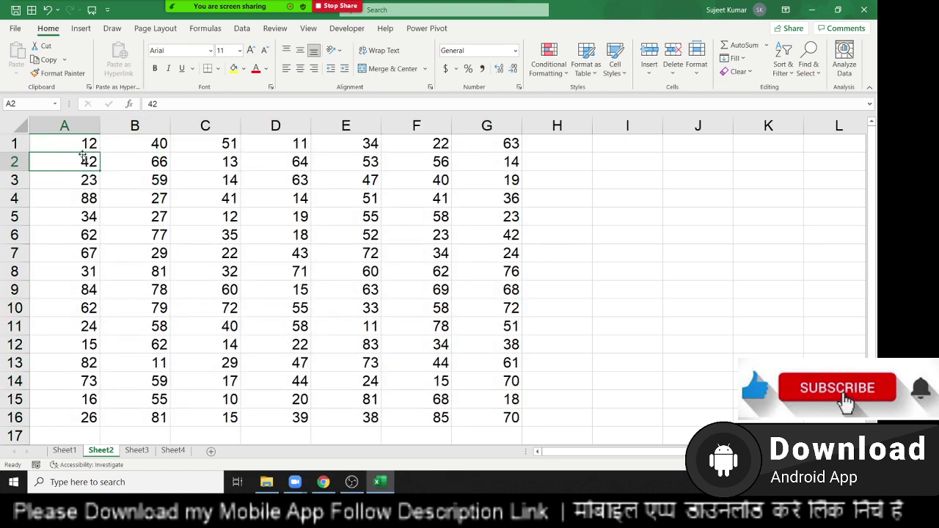
left_click(81, 143)
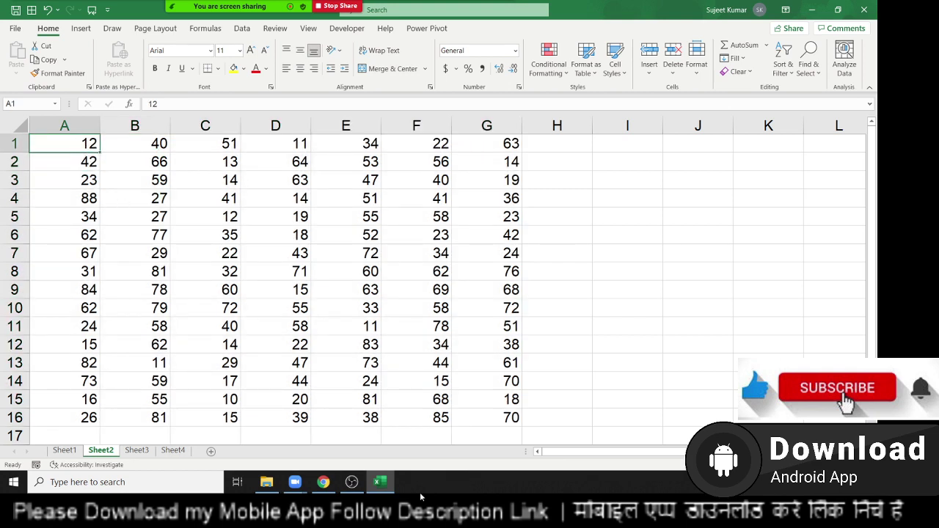
left_click(511, 417, "shift")
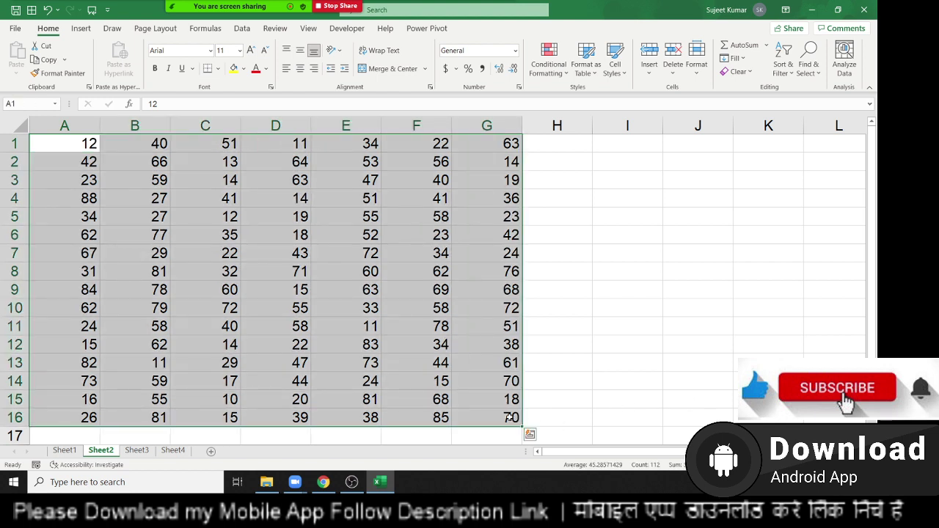
left_click(511, 416)
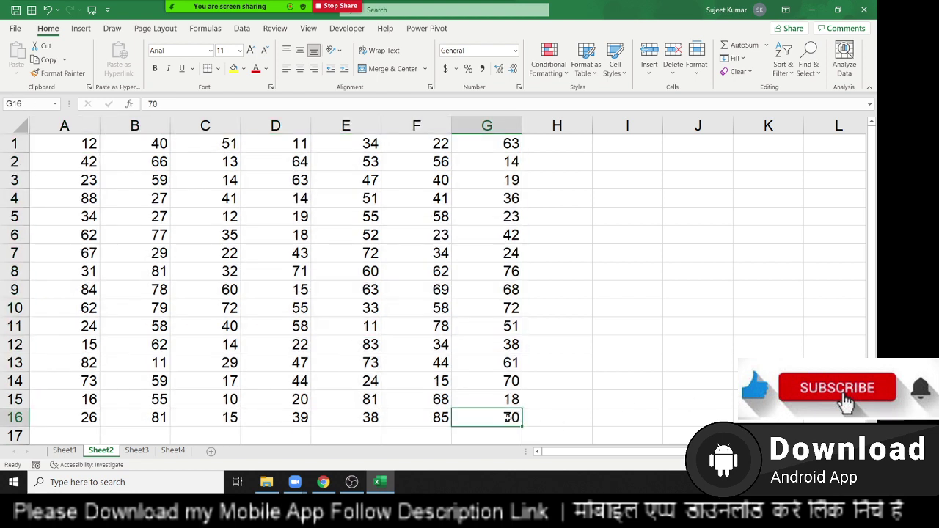
left_click(85, 151, "shift")
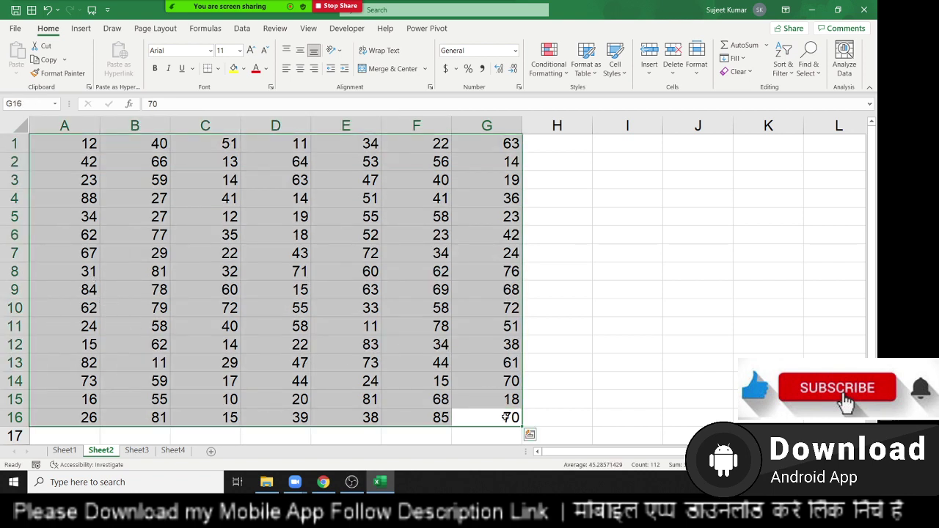
left_click(303, 303)
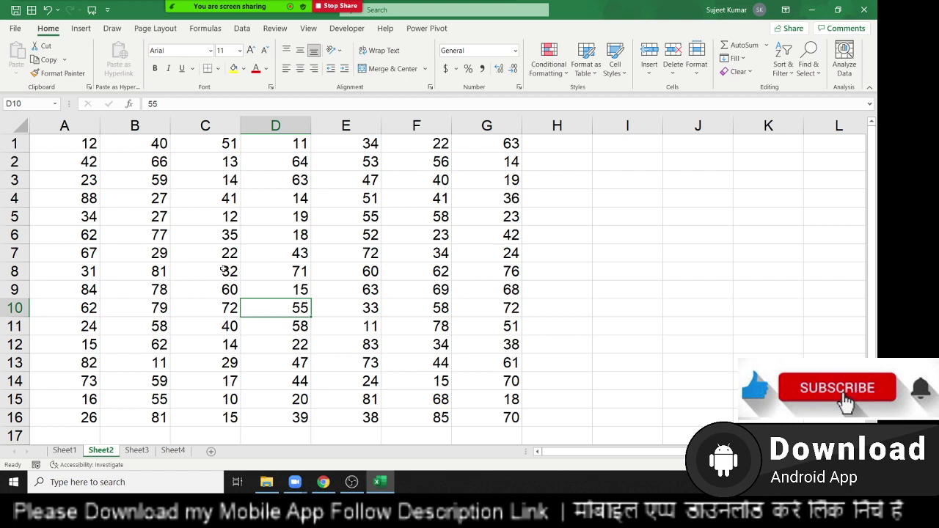
left_click(106, 186)
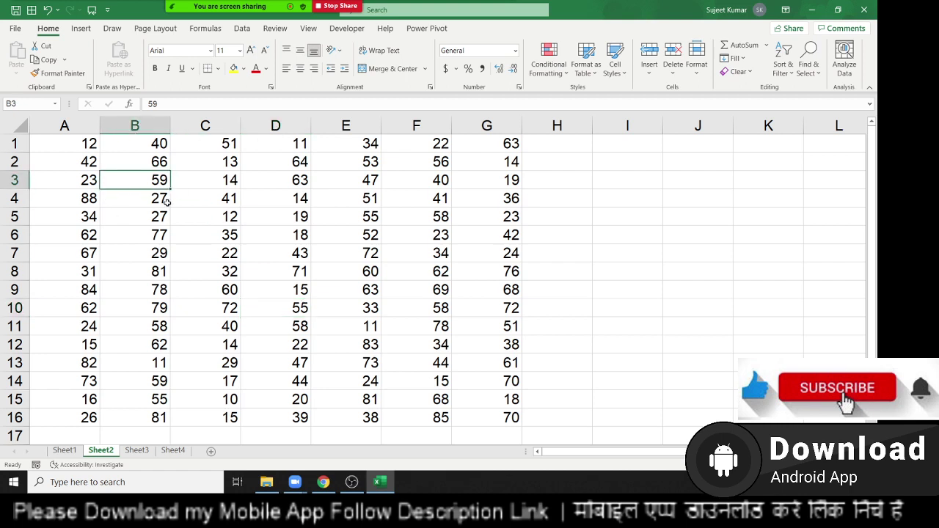
key("ctrl+a")
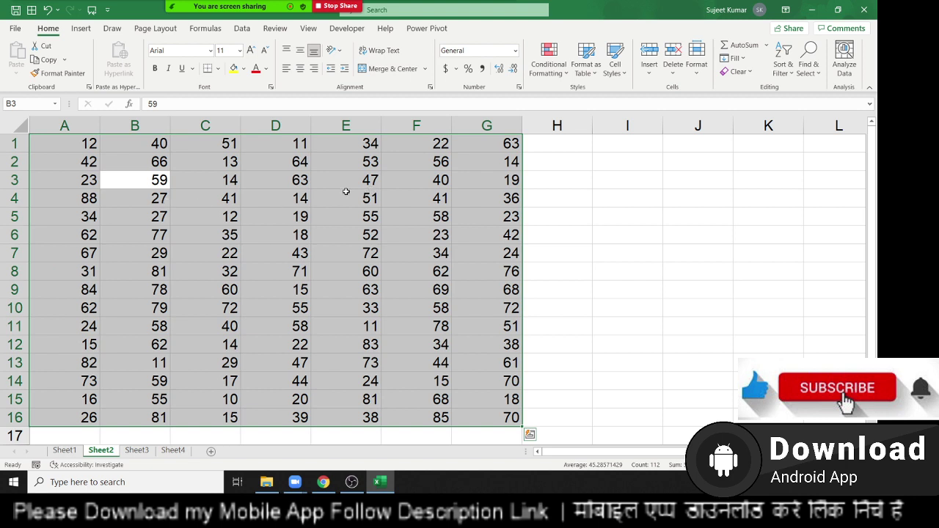
key("ctrl+a")
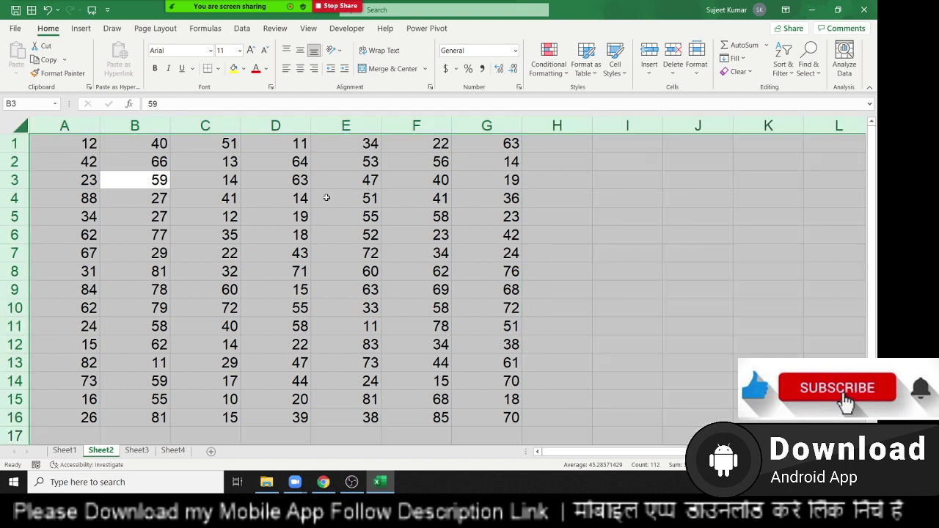
left_click(326, 197)
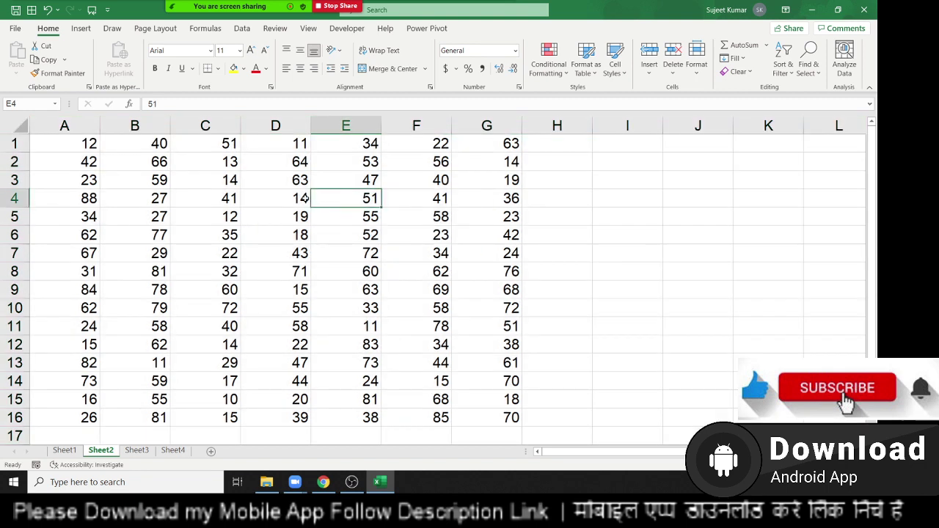
left_click(22, 127)
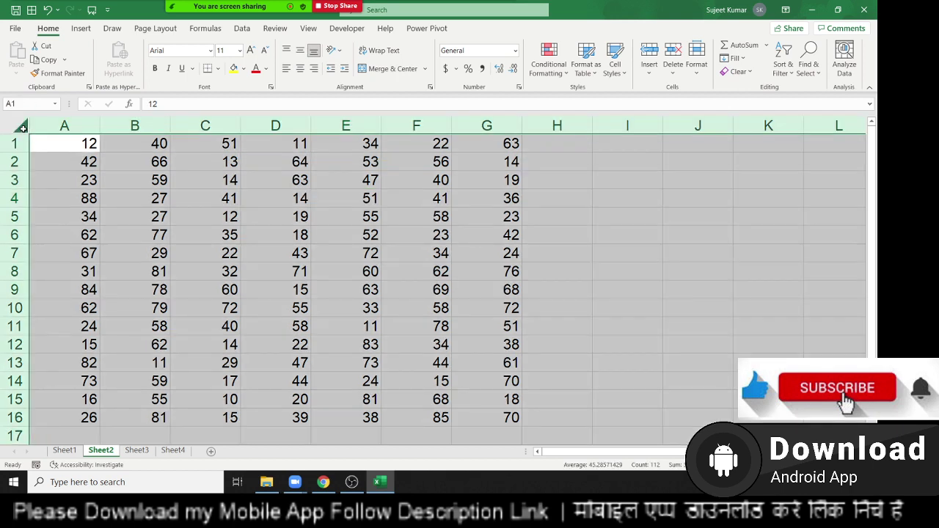
left_click(202, 214)
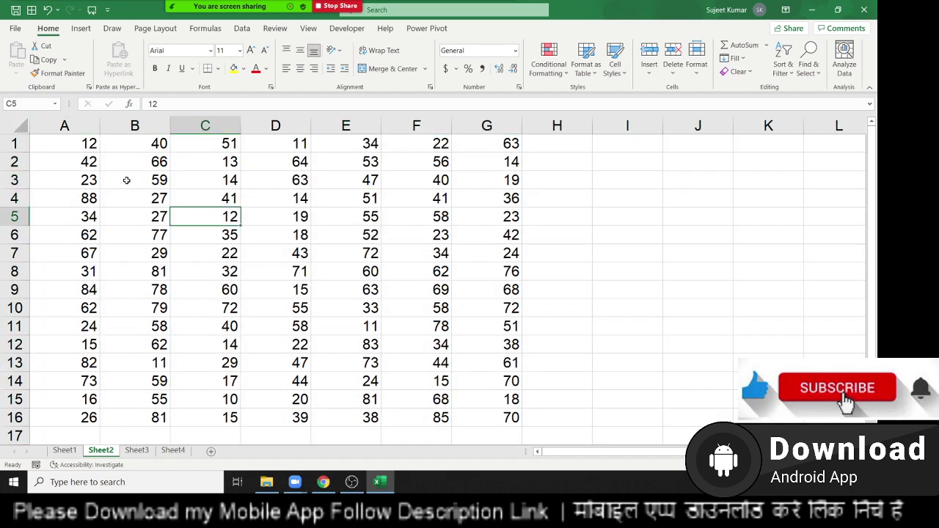
left_click(83, 149)
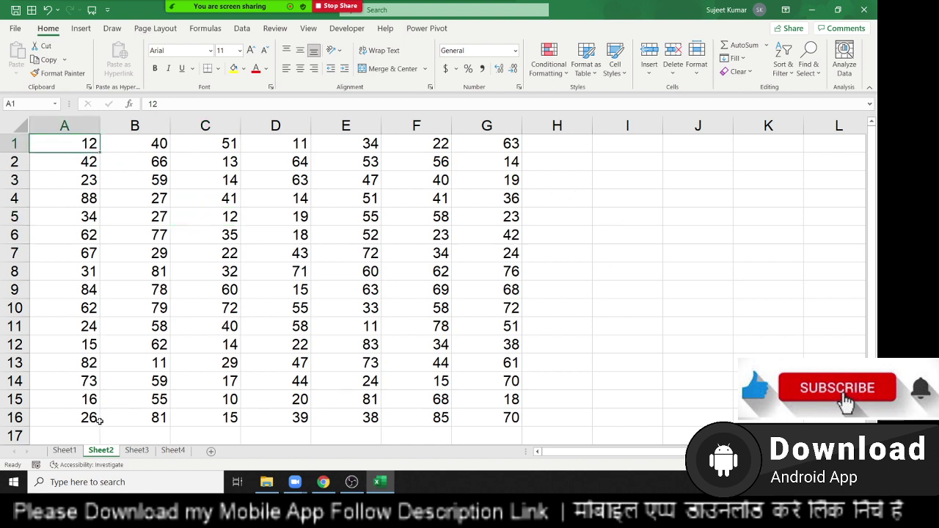
key("Down")
key("Down")
key("Down")
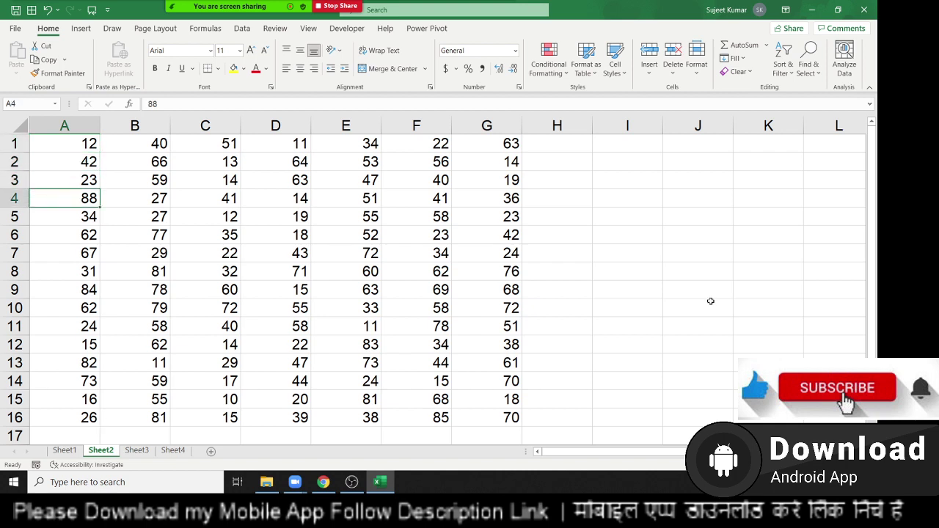
key("Down")
key("Down")
key("Down")
key("Down")
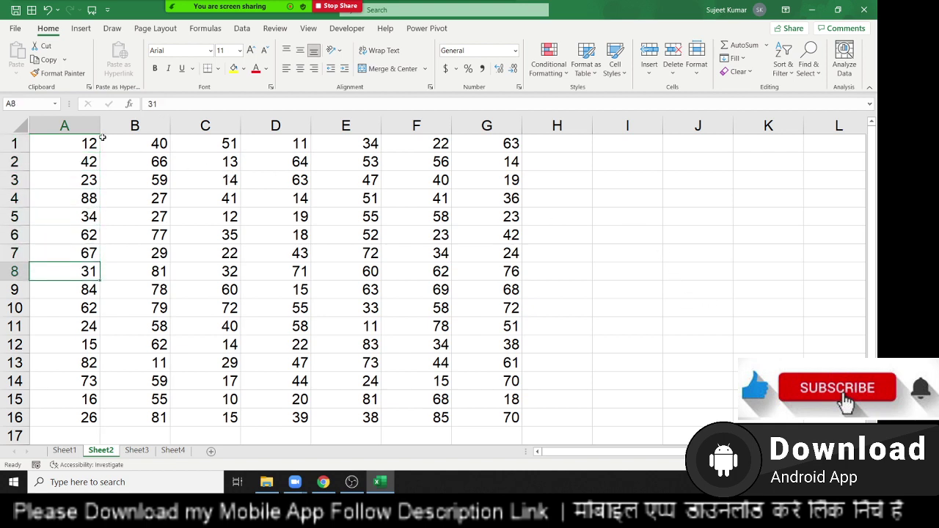
left_click(82, 143)
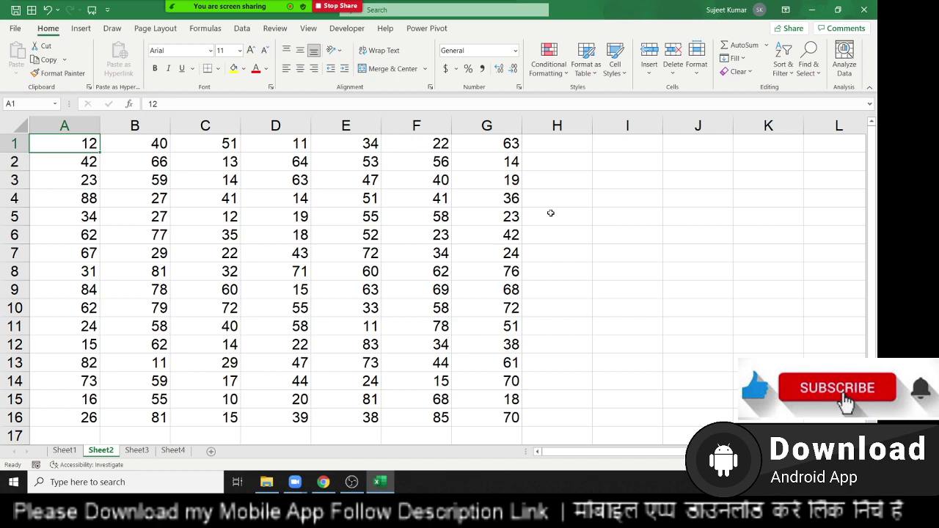
key("ctrl+Down")
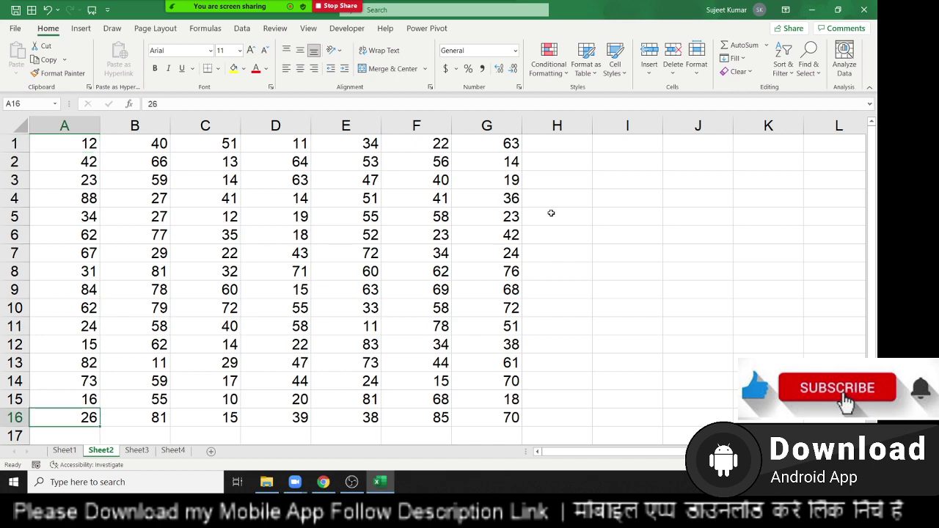
key("ctrl+Right")
key("ctrl+Up")
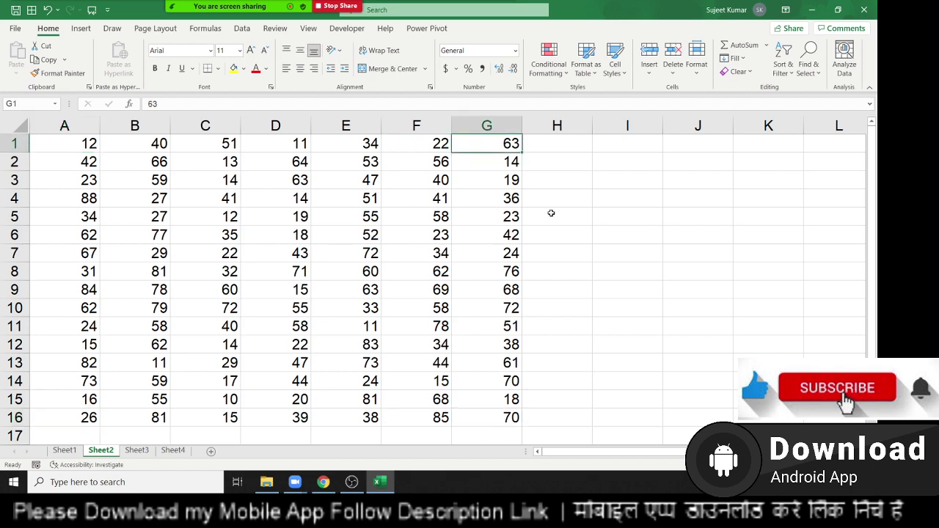
key("ctrl+Left")
key("ctrl+Down")
key("ctrl+Right")
key("ctrl+Up")
key("ctrl+Left")
key("ctrl+Down")
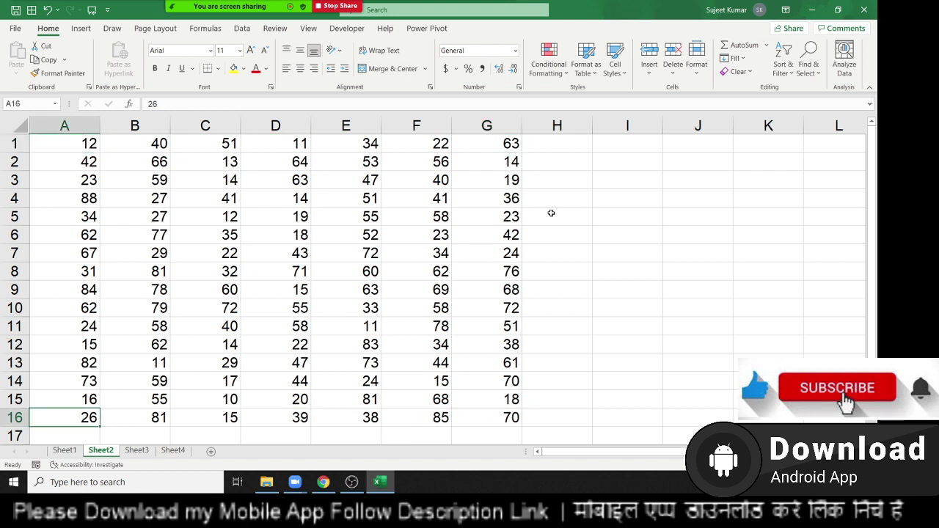
key("ctrl+Right")
key("ctrl+Up")
key("ctrl+Left")
key("ctrl+Down")
key("ctrl+Right")
key("ctrl+Up")
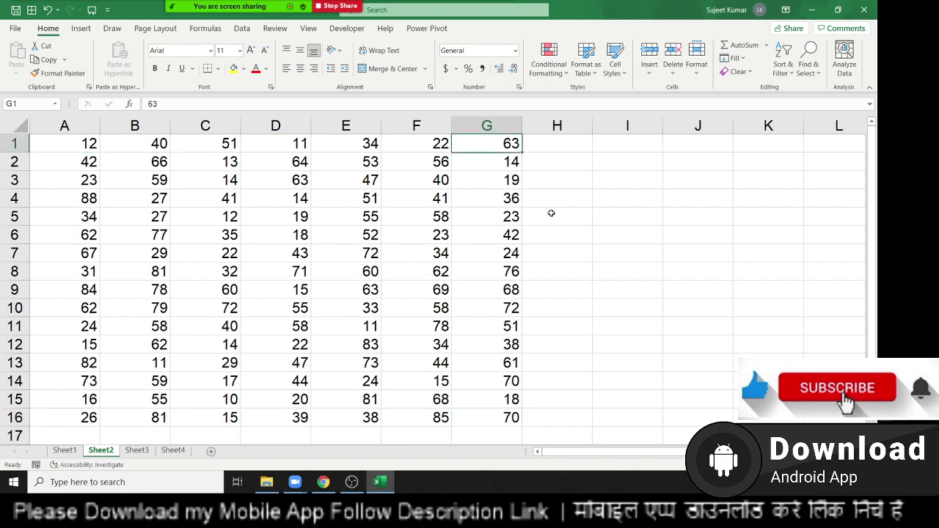
key("ctrl+Left")
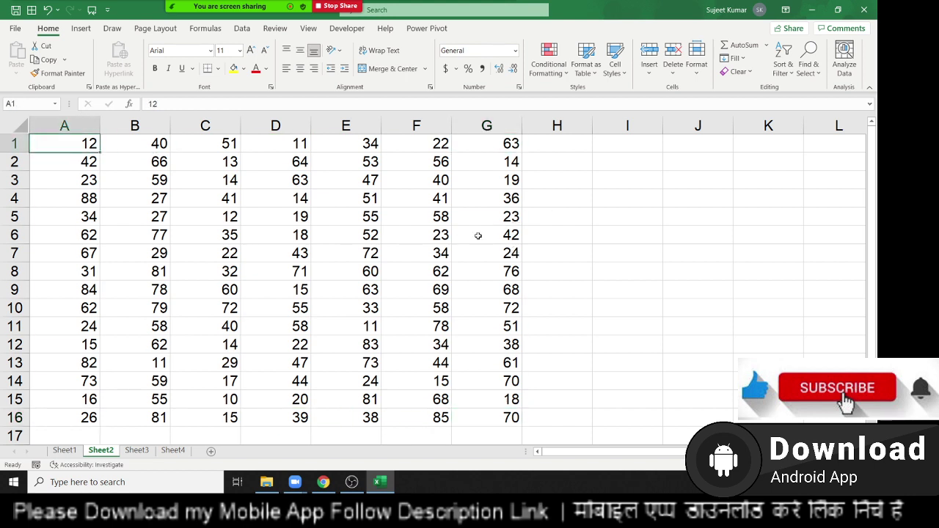
left_click(195, 209)
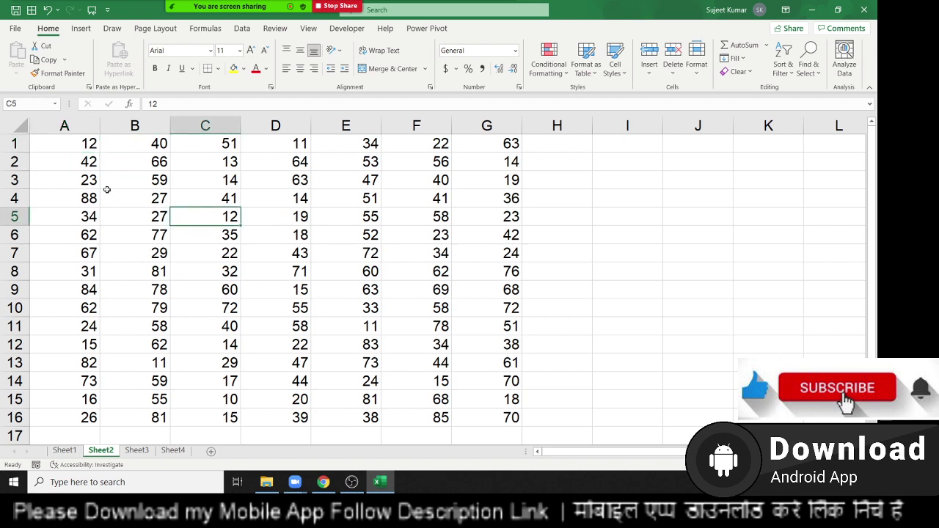
left_click(81, 148)
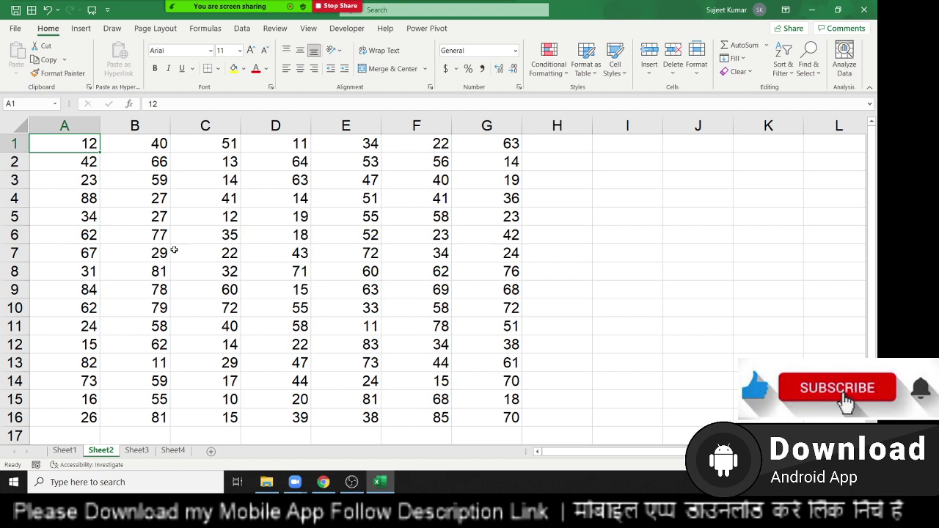
left_click(219, 150, "ctrl")
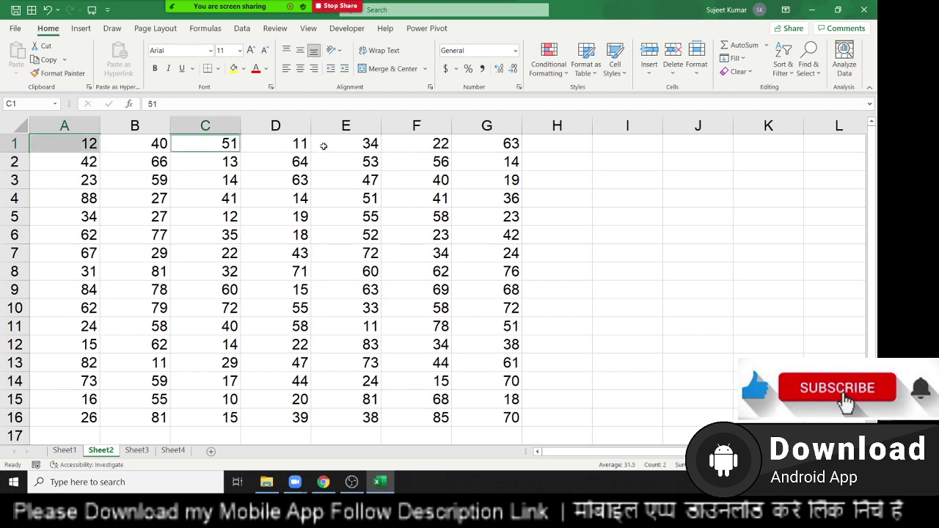
left_click(351, 144, "ctrl")
left_click(475, 135, "ctrl")
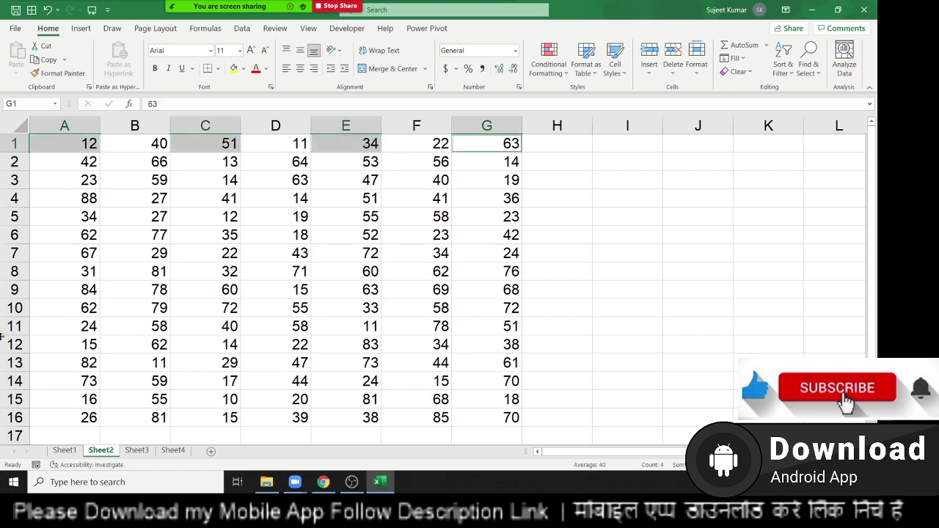
left_click(64, 253, "ctrl")
left_click_drag(134, 308, 275, 308)
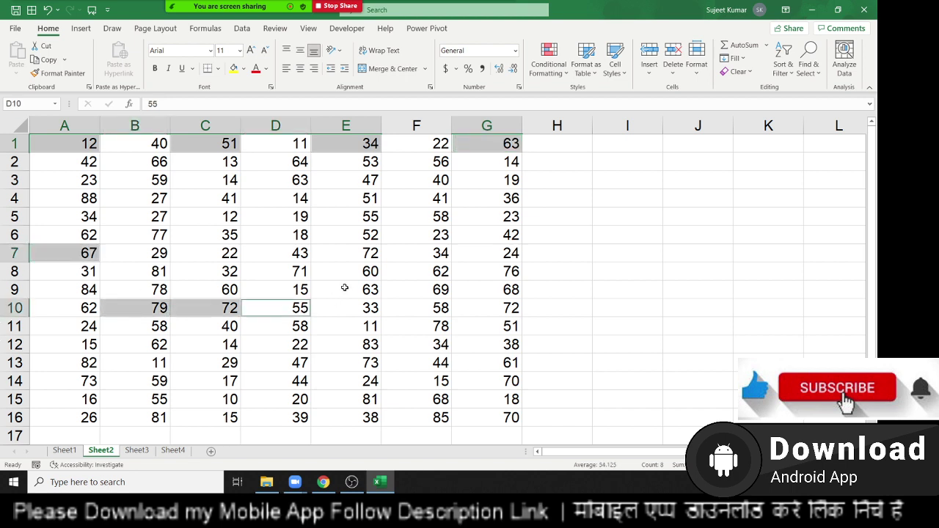
left_click(346, 271, "ctrl")
left_click(345, 235, "ctrl")
left_click(425, 199, "ctrl")
left_click(205, 217, "ctrl")
left_click(275, 308, "ctrl")
left_click(275, 362, "ctrl")
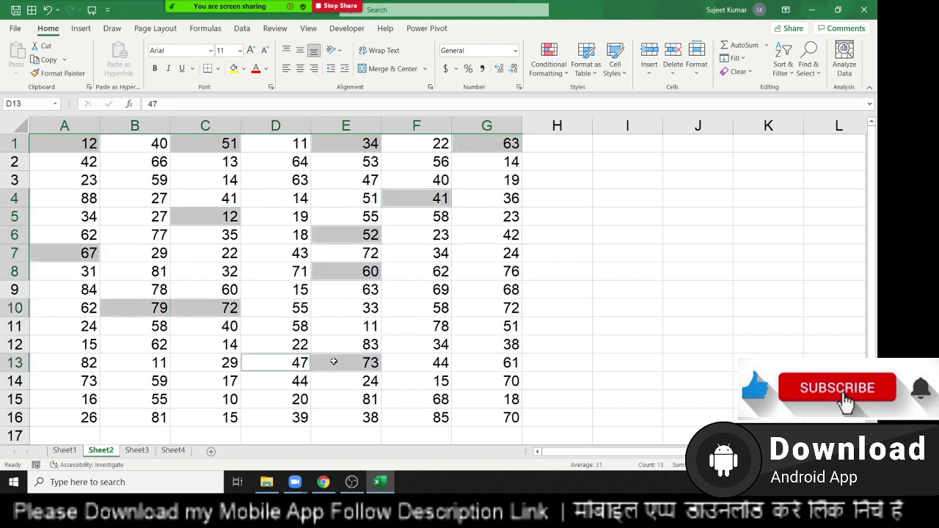
left_click(393, 311, "ctrl")
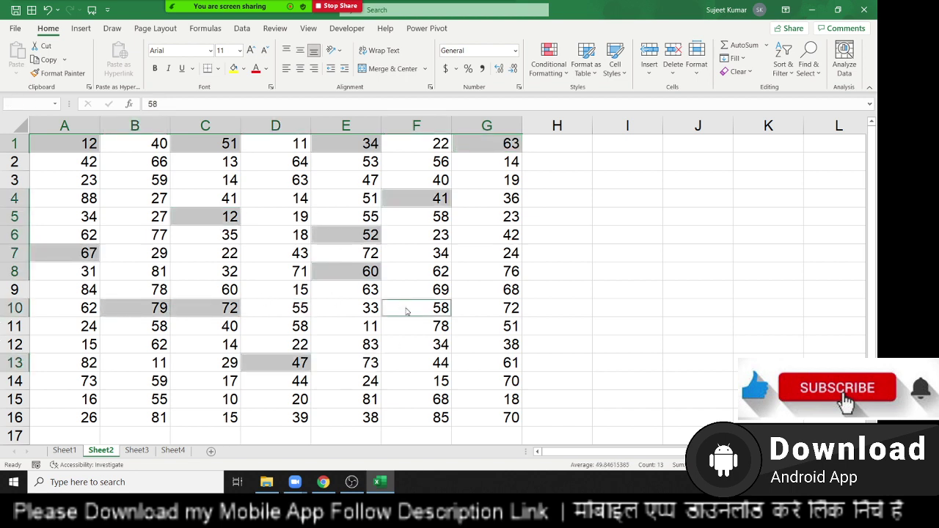
key("ctrl+c")
key("Return")
left_click(195, 220)
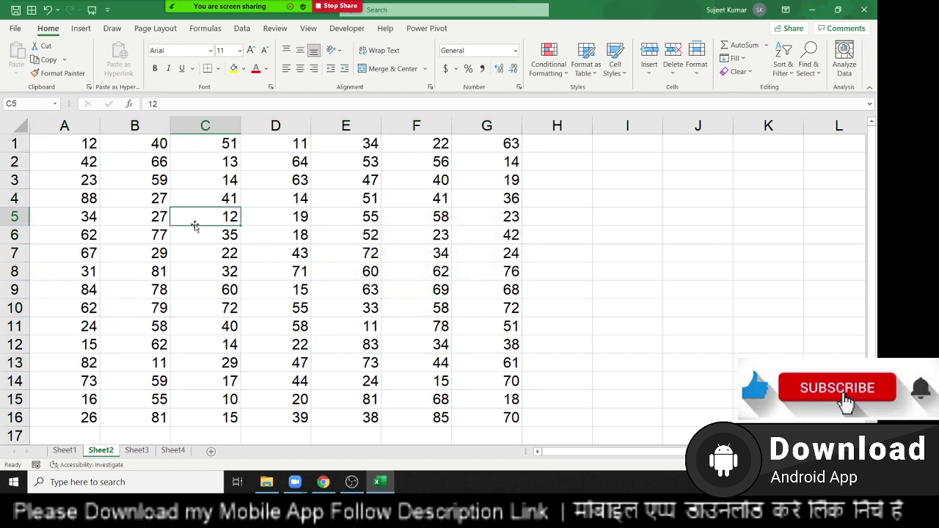
Step: Multi-select A1, C1, E1, G1 and A4, dismissing the multiple-selections copy warning
left_click(78, 149)
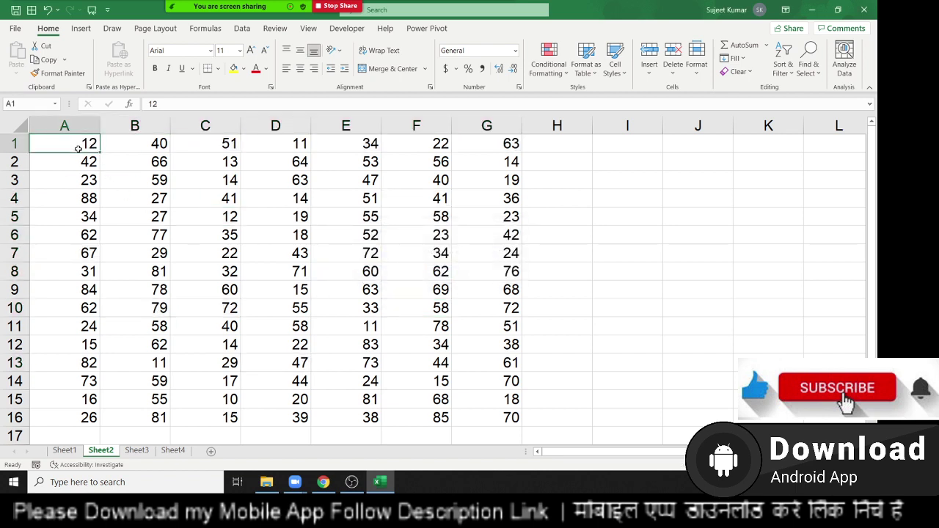
left_click(195, 145, "ctrl")
left_click(339, 137, "ctrl")
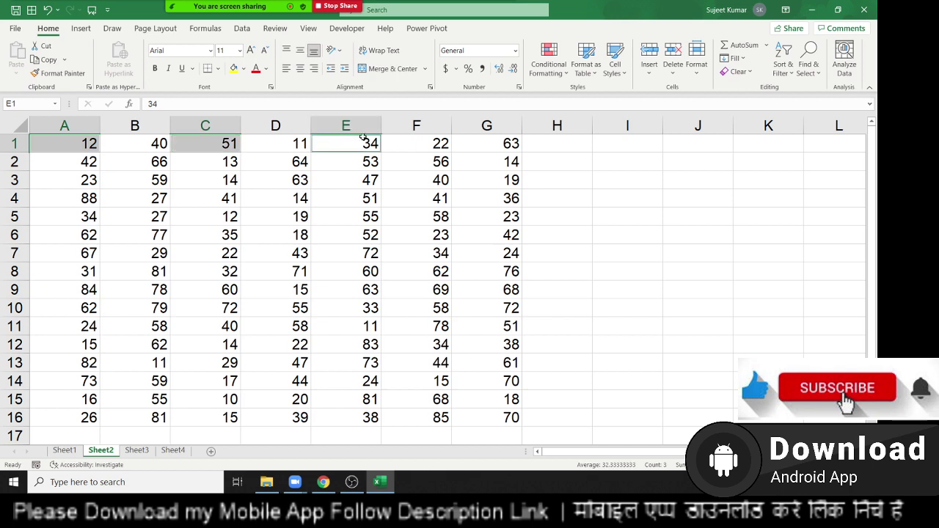
left_click(477, 137, "ctrl")
key("ctrl+c")
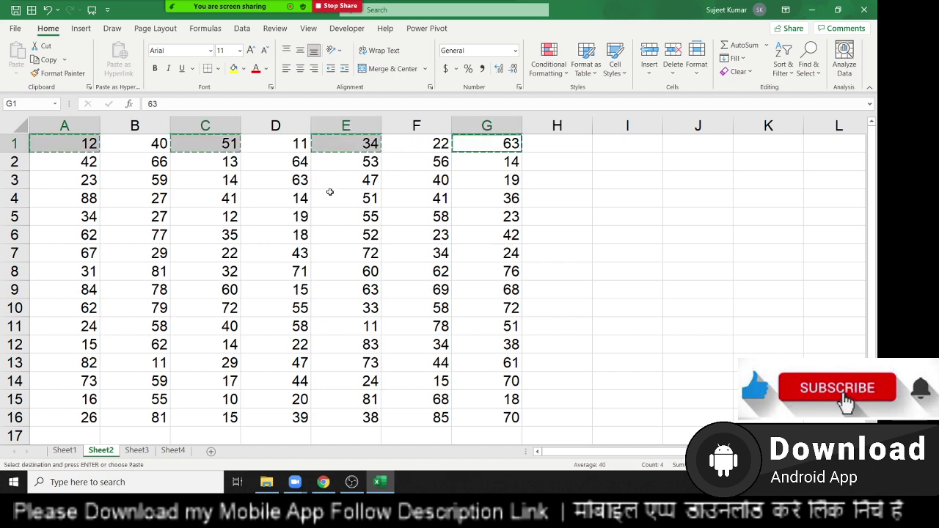
key("Escape")
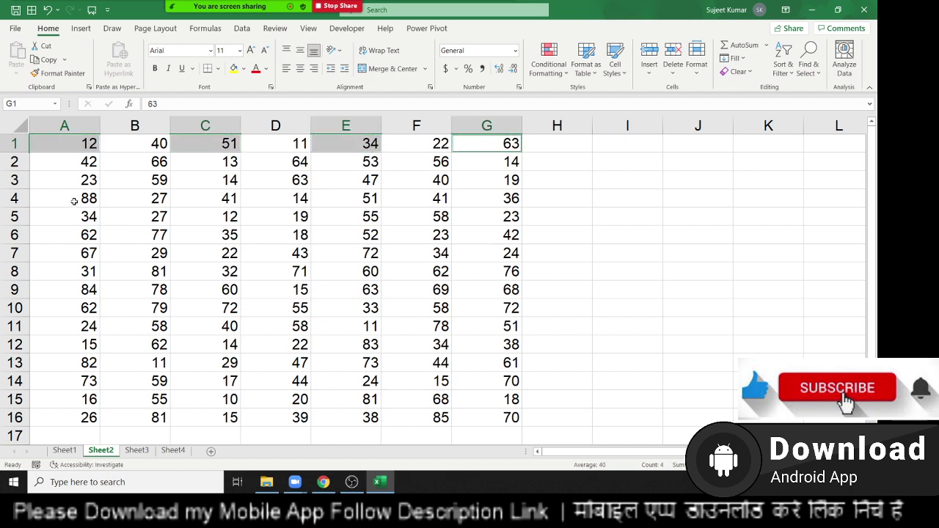
left_click(73, 201, "ctrl")
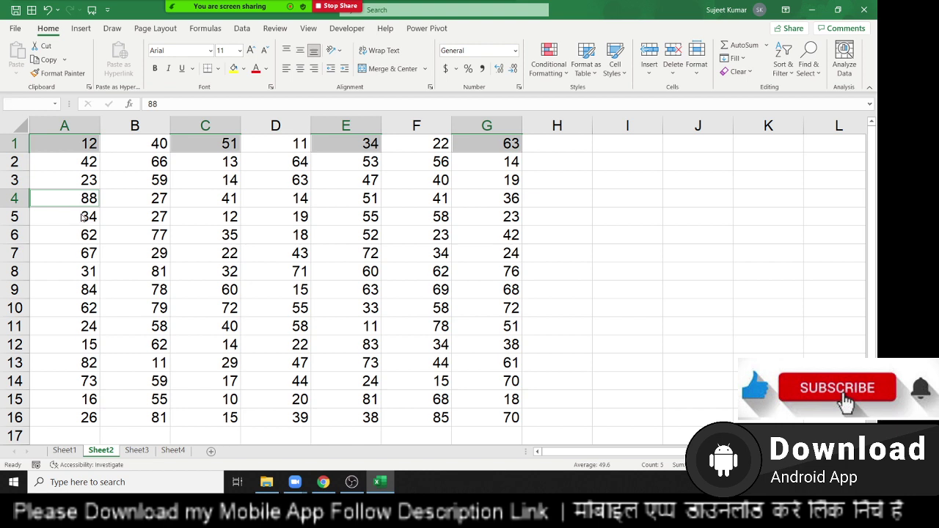
key("ctrl+c")
key("Return")
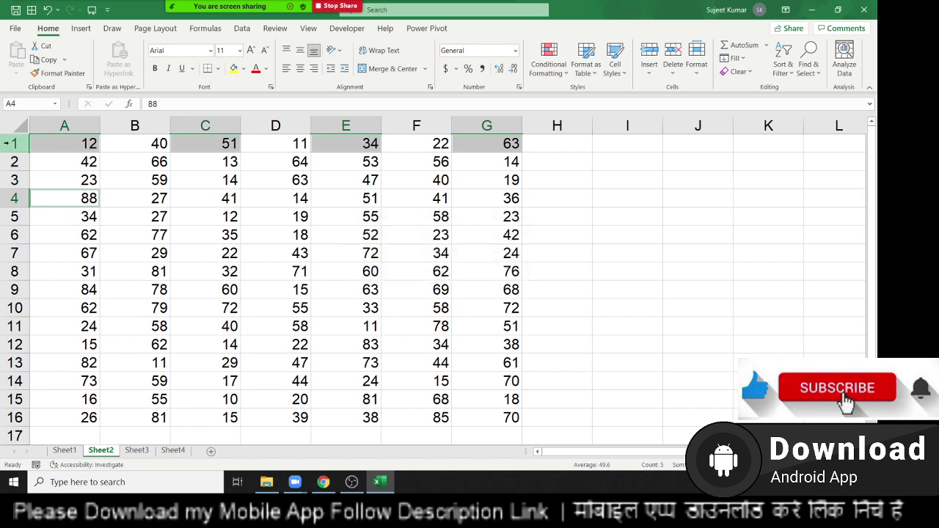
Step: Add C4, E4 and G4 to the selection and copy all eight cells
left_click(204, 195, "ctrl")
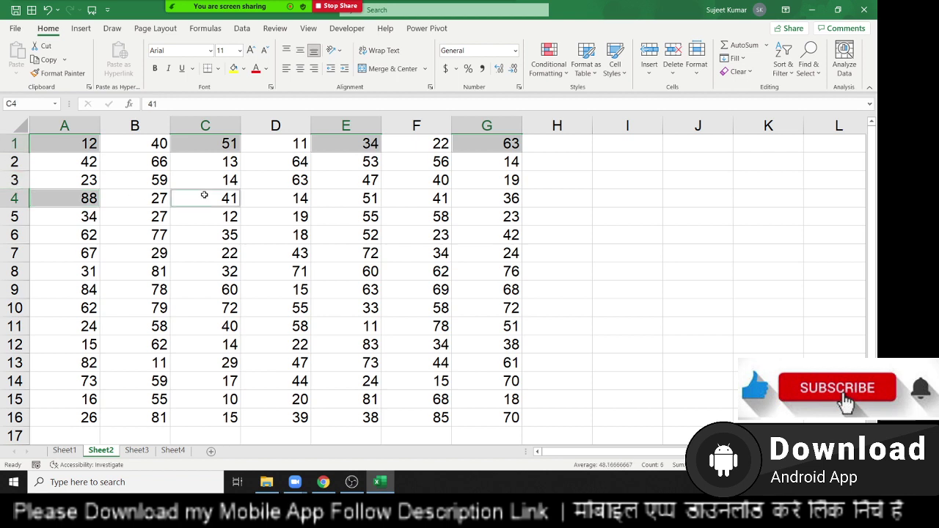
left_click(334, 196, "ctrl")
left_click(473, 195, "ctrl")
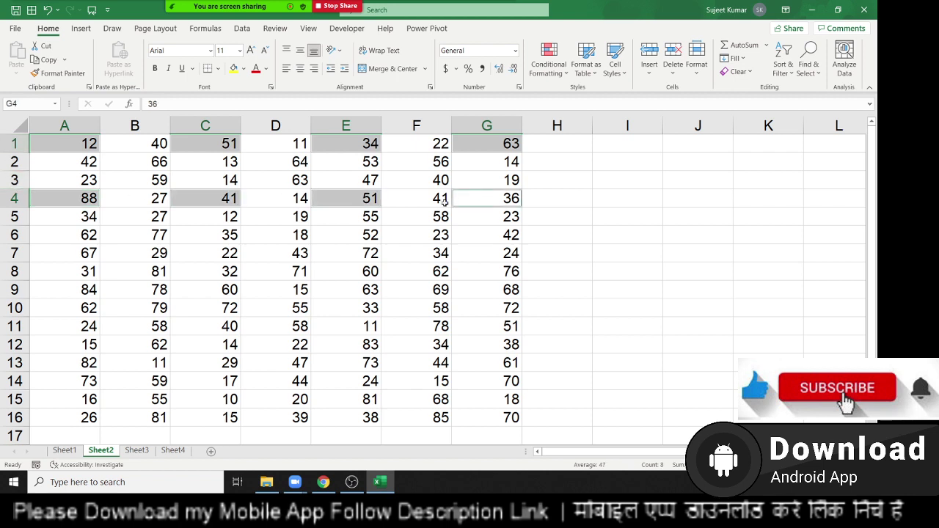
key("ctrl+c")
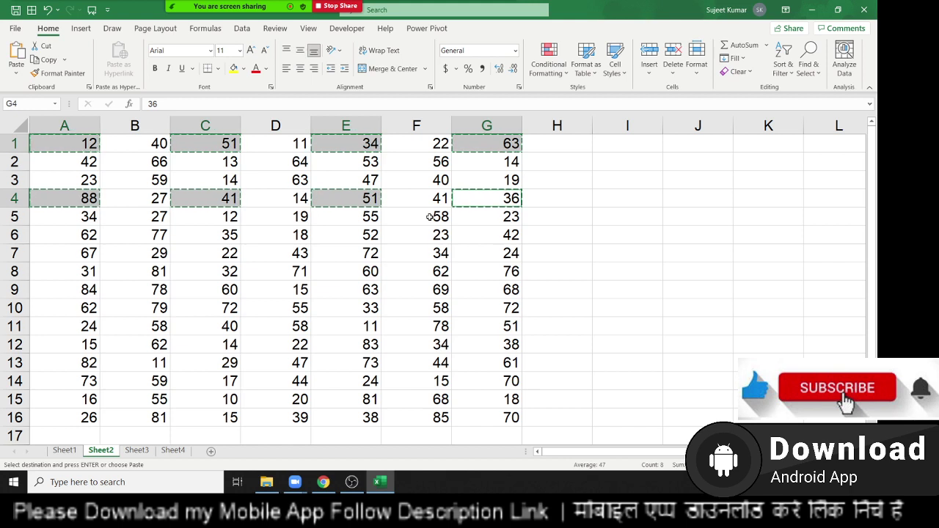
left_click(620, 185)
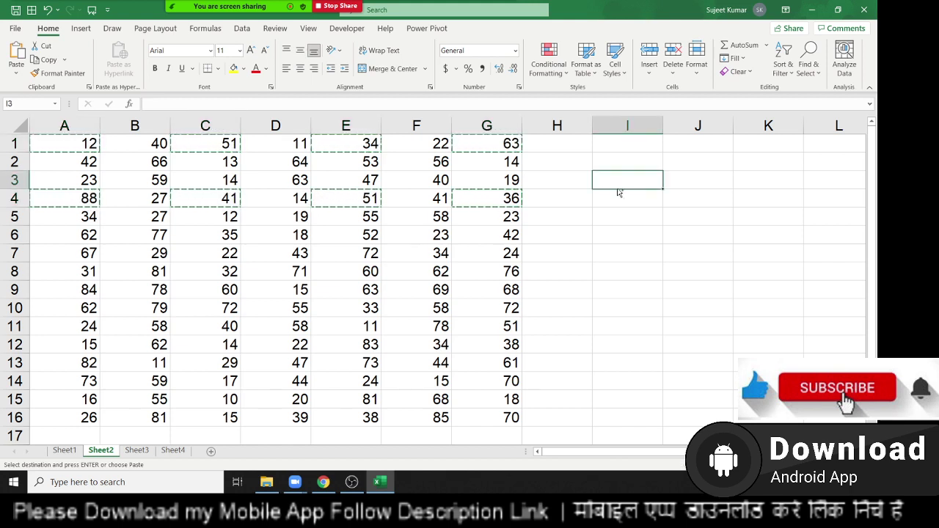
Step: Paste at I3, filling I3:L4 with 12, 51, 34, 63 over 88, 41, 51, 36
key("ctrl+v")
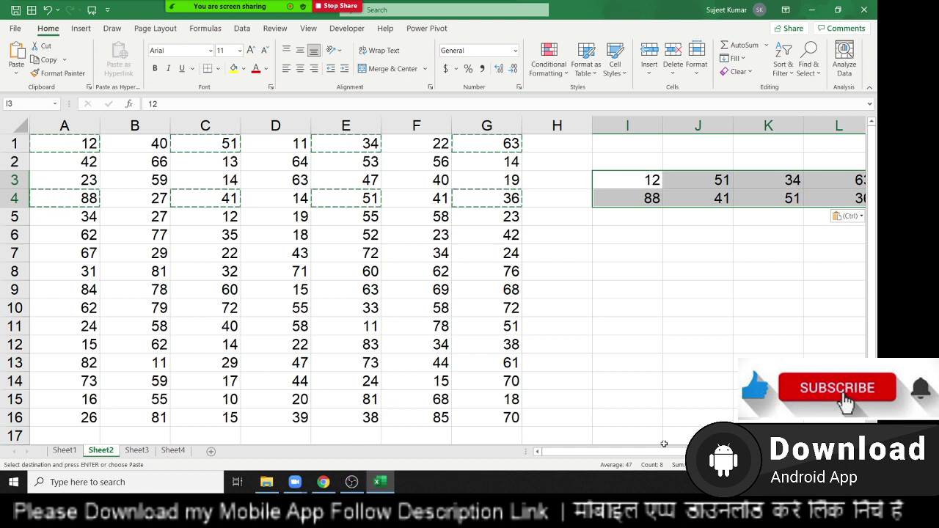
scroll(669, 451, "right", 1)
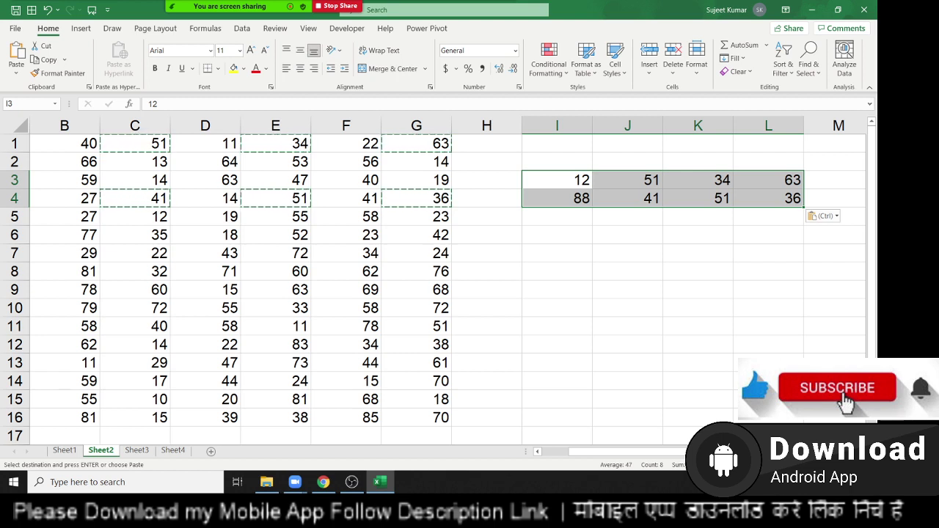
Step: Undo the paste into I3:L4 and move back to the data block near A1
key("ctrl+z")
key("Left")
key("Left")
key("Left")
key("Left")
key("Left")
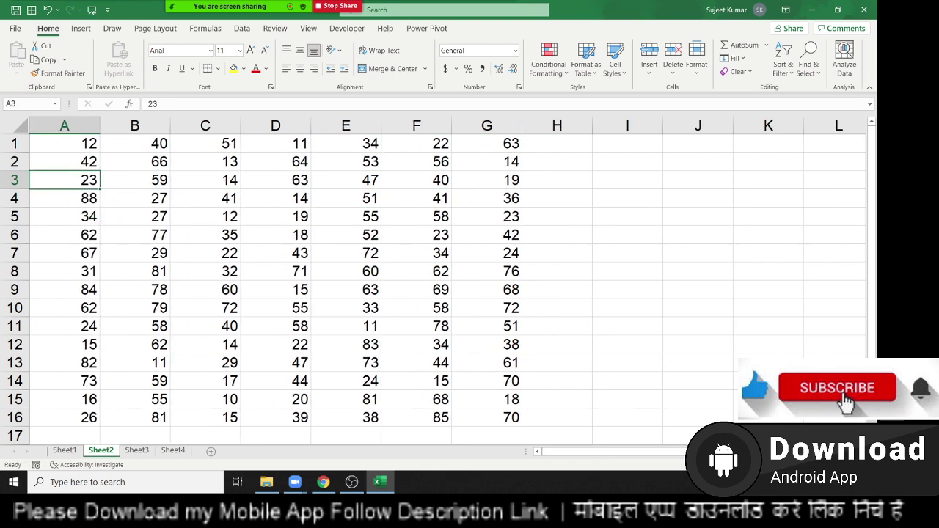
key("Up")
key("Up")
key("Right")
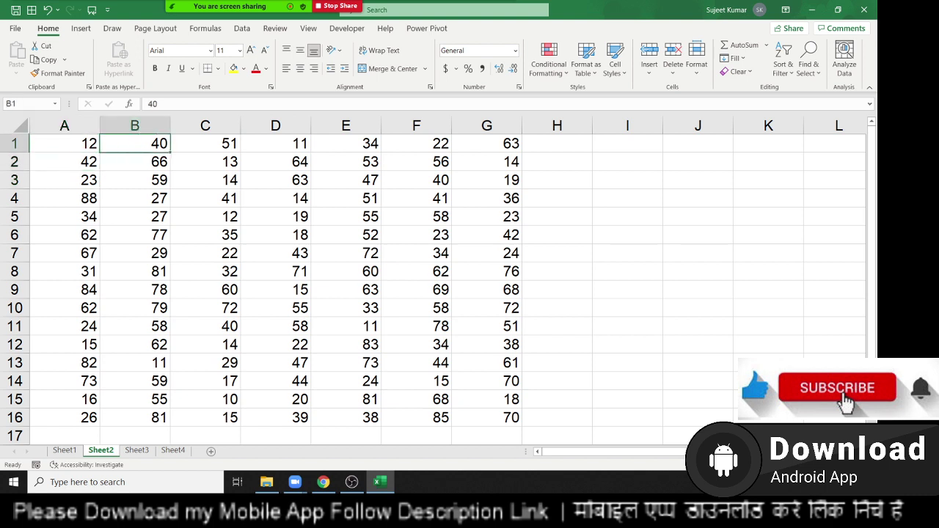
key("Right")
key("Right")
key("ctrl+a")
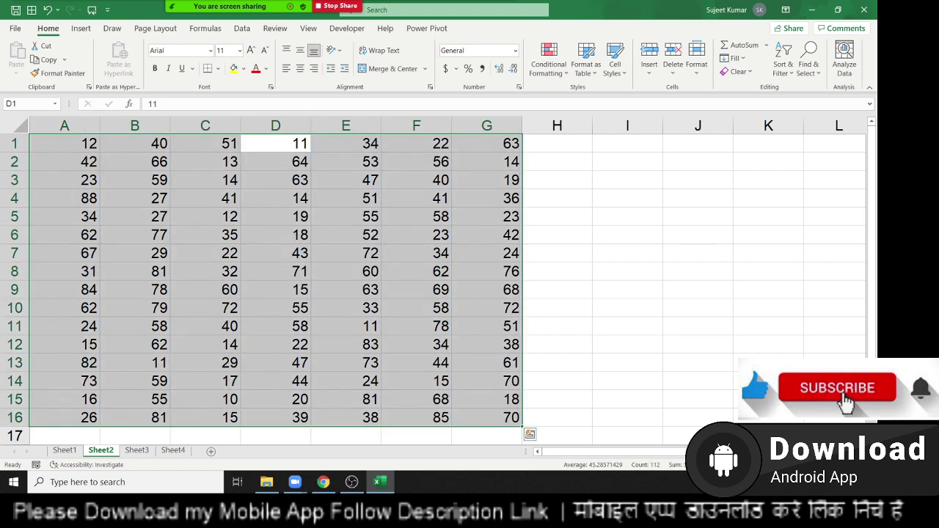
key("Left")
key("Left")
key("Left")
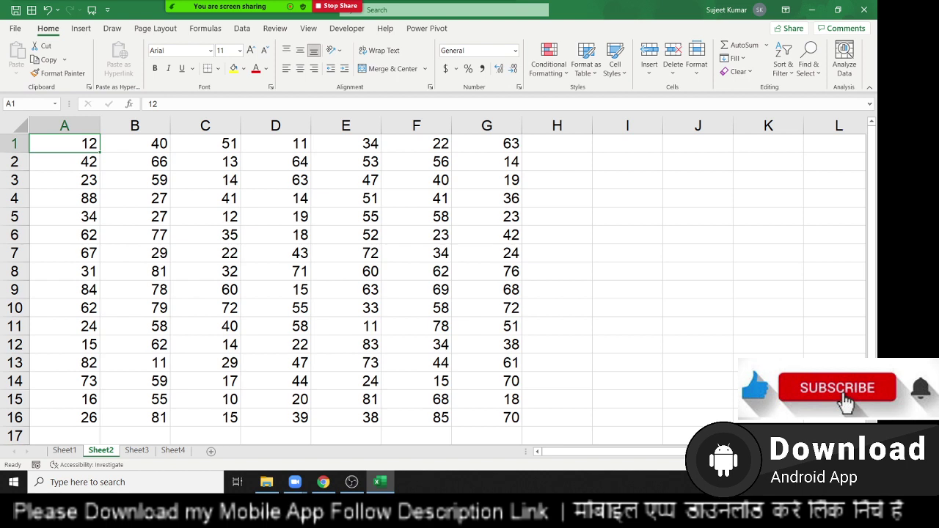
Step: Select the whole data range A1:G16 starting from A1
key("ctrl+shift+Right")
key("ctrl+shift+Down")
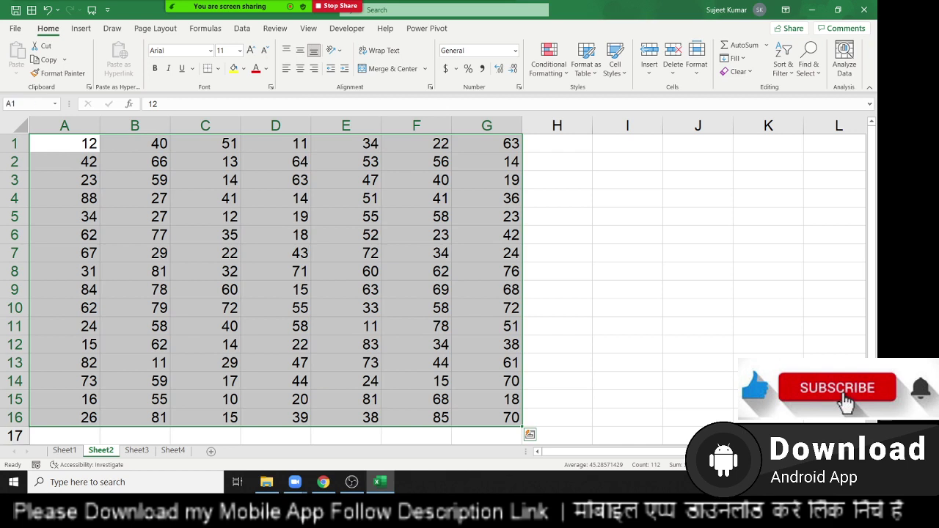
key("ctrl+Home")
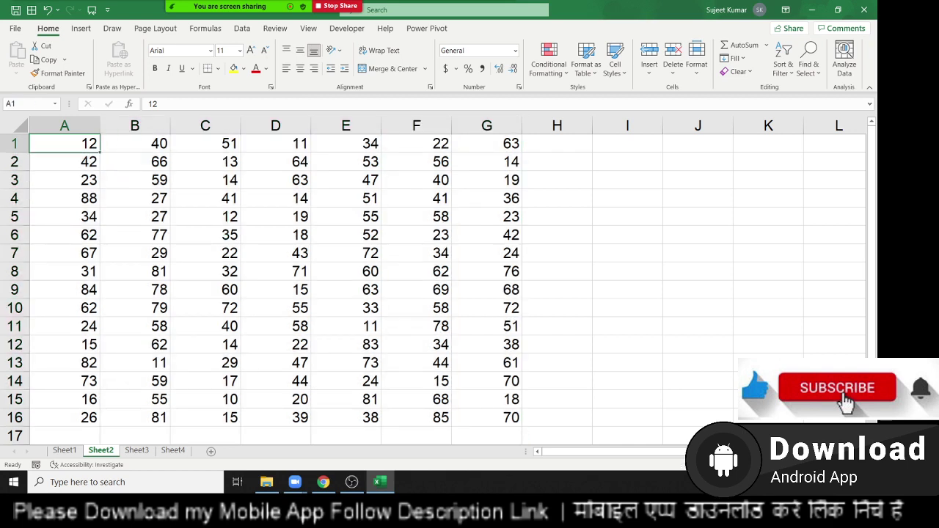
key("ctrl+shift+Right")
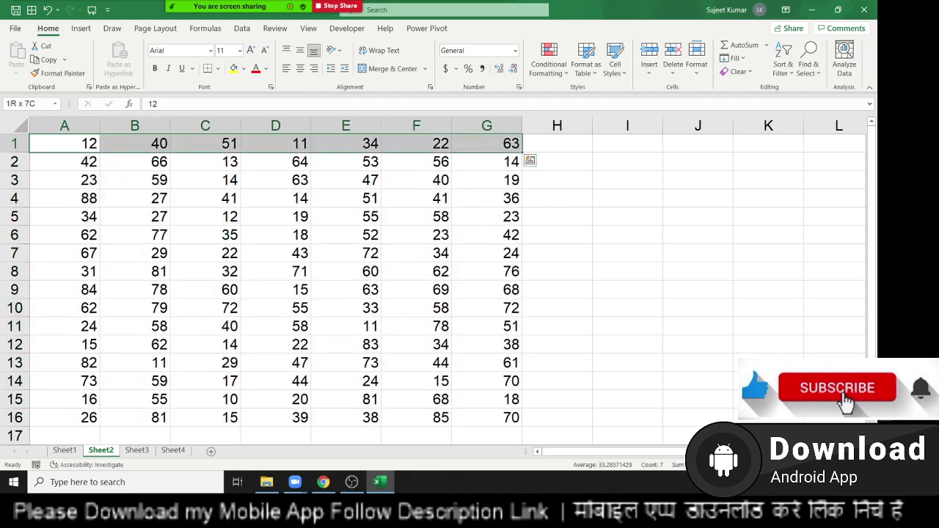
key("ctrl+shift+Down")
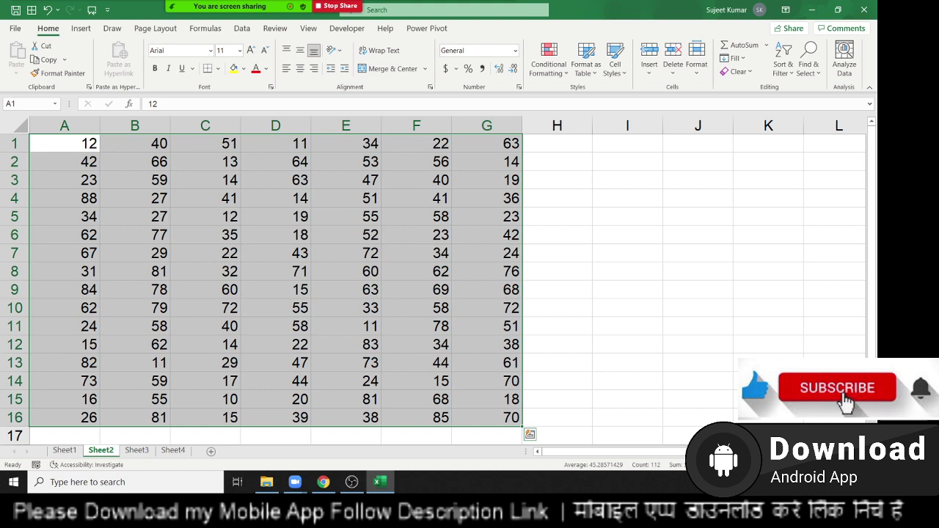
Step: Reselect the A1 data range, then create a new blank workbook with Ctrl+N
left_click(271, 148)
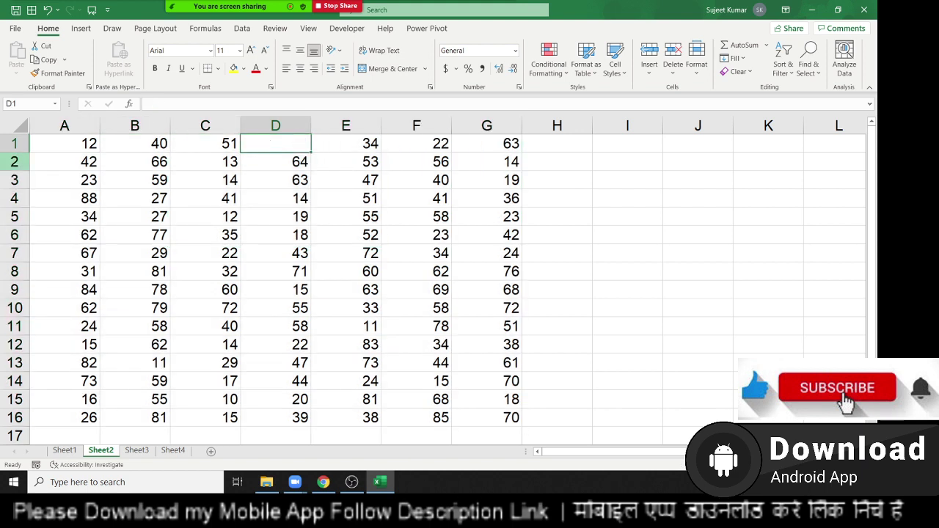
left_click(52, 148)
key("ctrl+shift+Right")
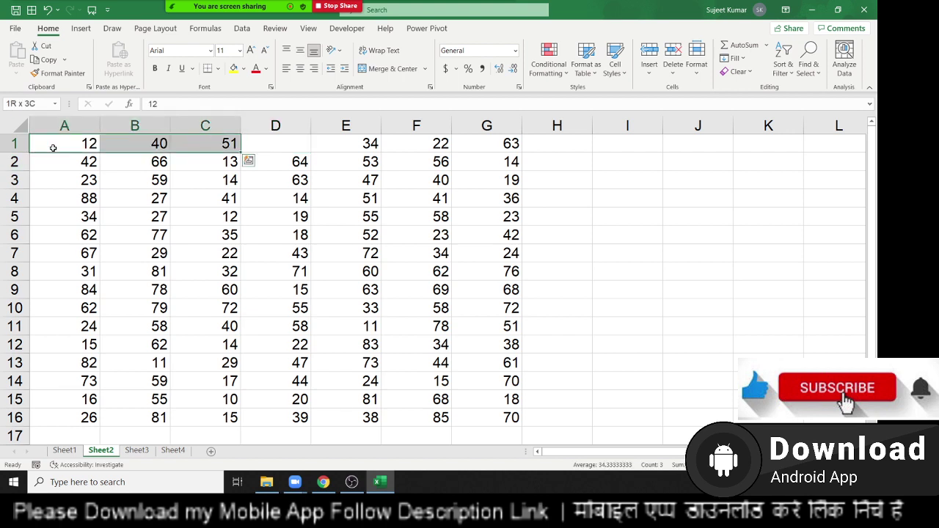
key("ctrl+shift+Down")
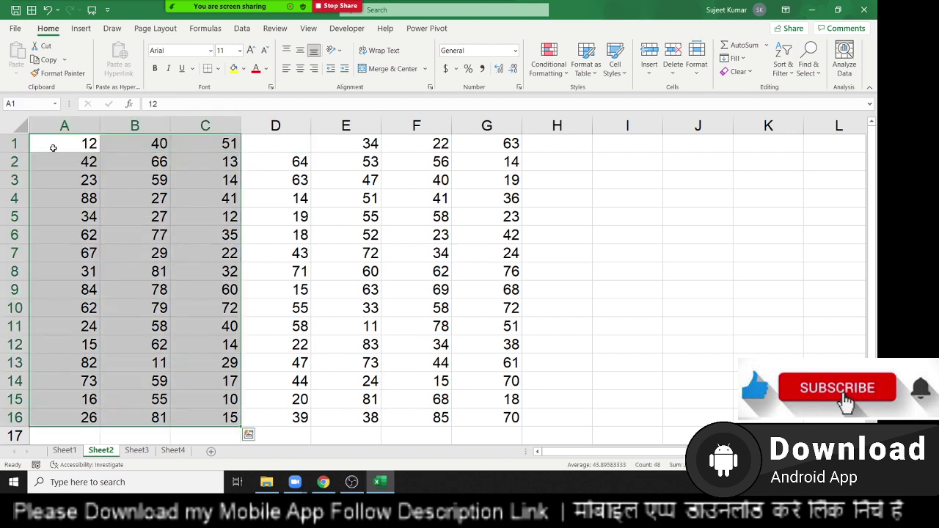
key("Right")
key("Right")
key("Right")
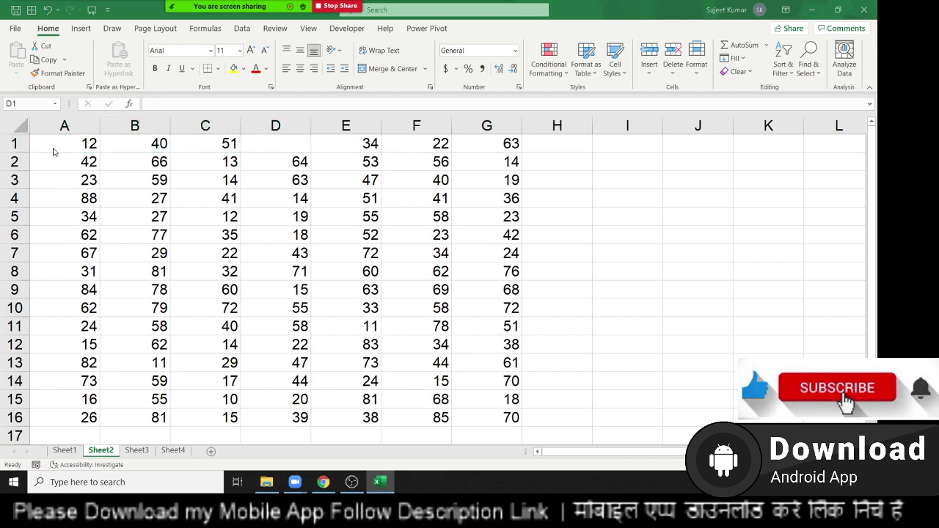
key("ctrl+n")
Step: Add sheets so the new workbook has Sheet1 through Sheet5
left_click(104, 452)
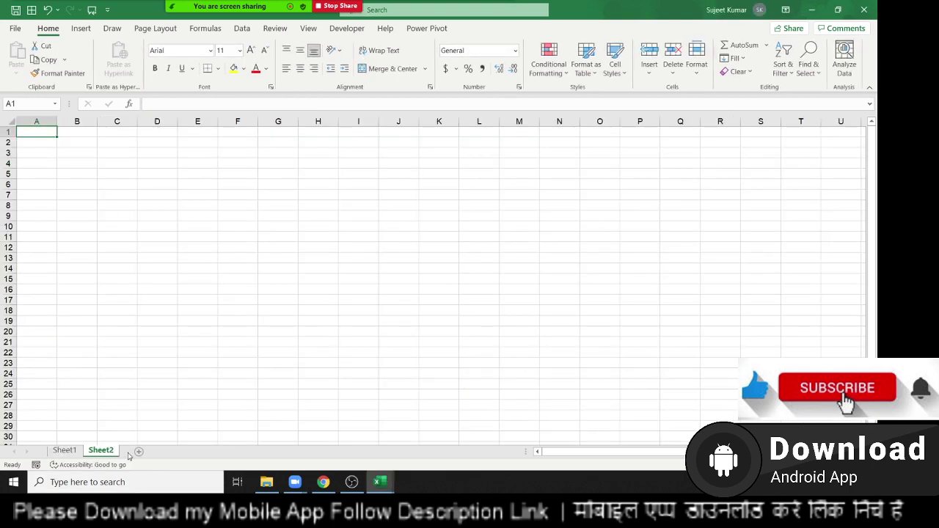
left_click(138, 451)
left_click(174, 452)
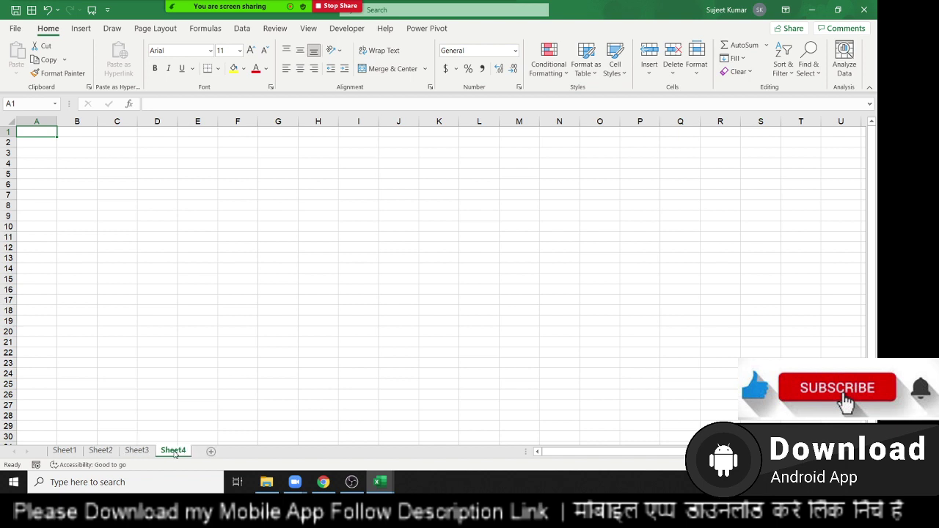
left_click(211, 451)
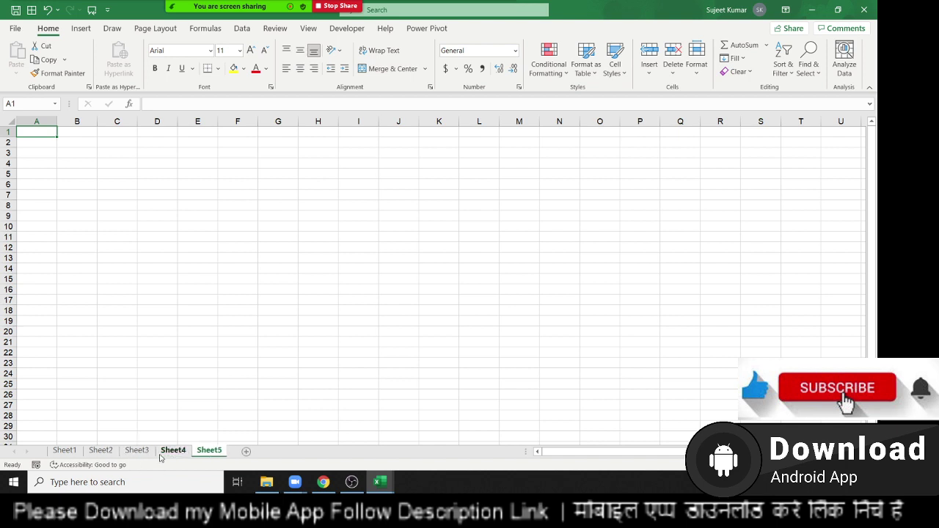
Step: On Sheet1 enter 'Today' in A2 and 50 in B2, select A2:B2, then go to Sheet2
left_click(65, 450)
left_click(45, 139)
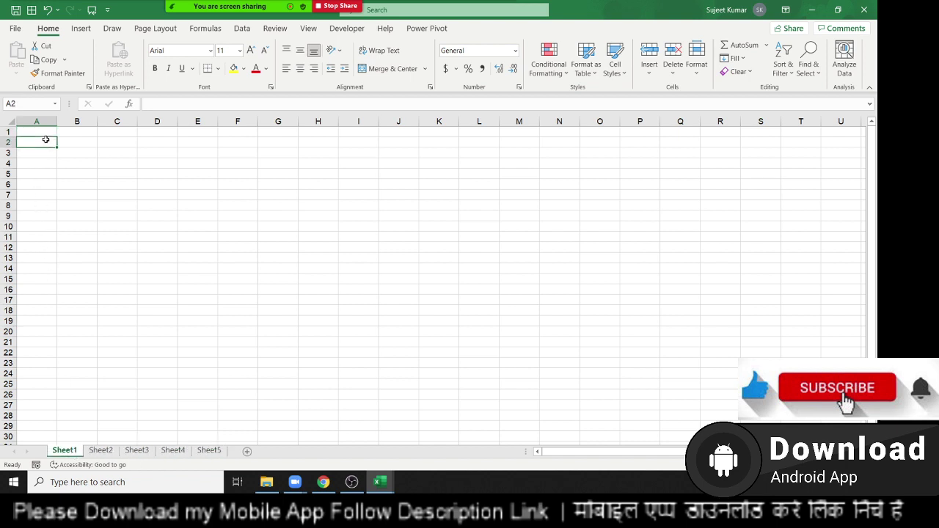
type("Toda")
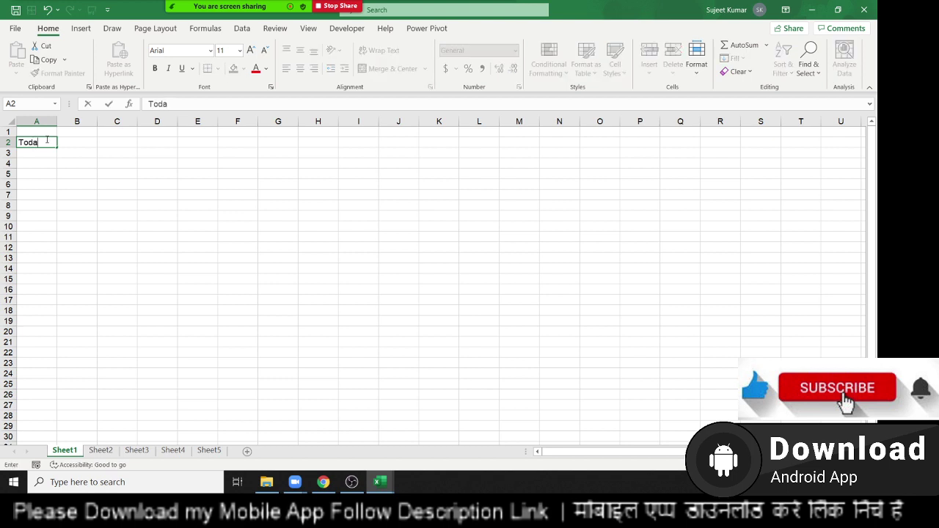
type("y")
key("Tab")
type("50")
key("Return")
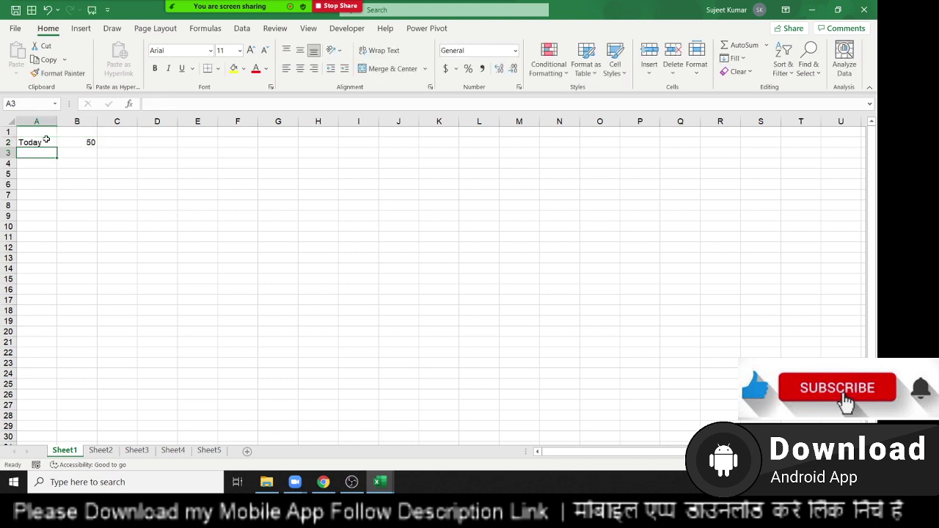
left_click_drag(45, 139, 62, 142)
key("ctrl+c")
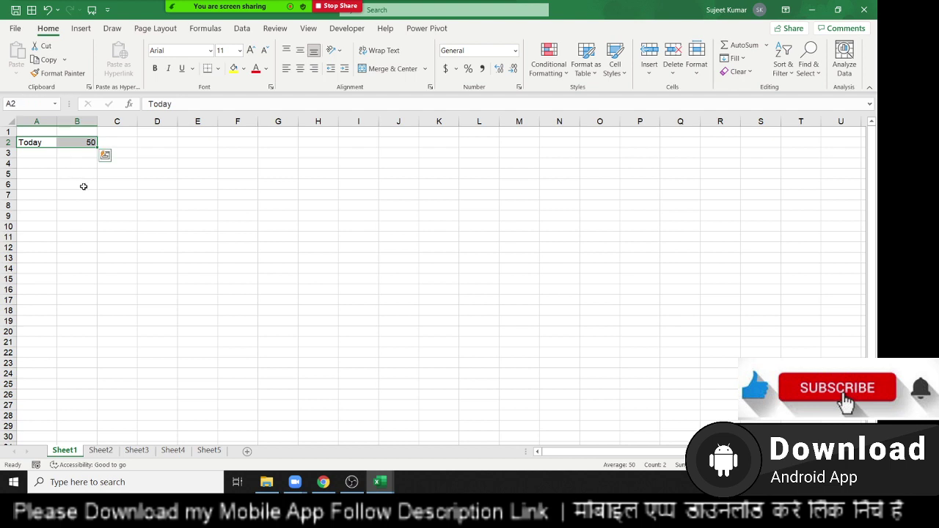
left_click(102, 450)
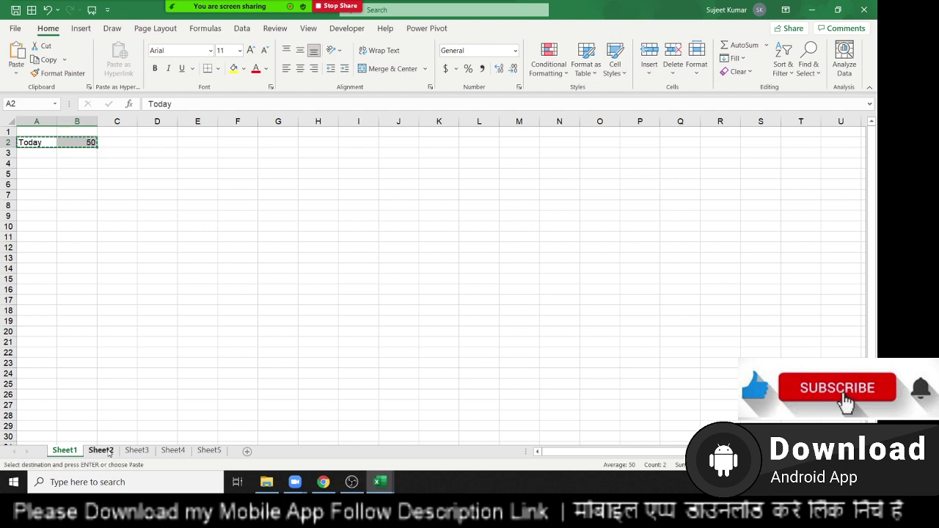
Step: Group Sheet2–Sheet5, paste Today and 50 into A2:B2, then return to Sheet1
left_click(45, 163)
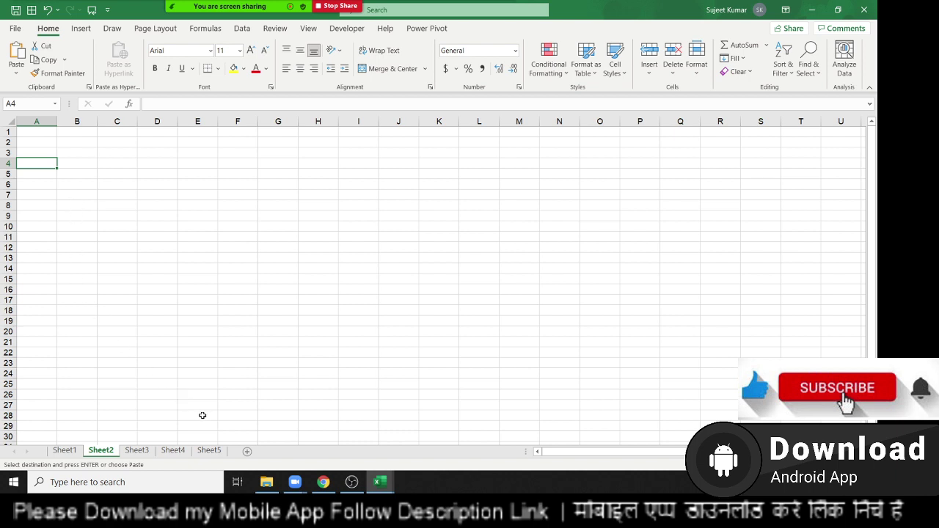
left_click(216, 455, "shift")
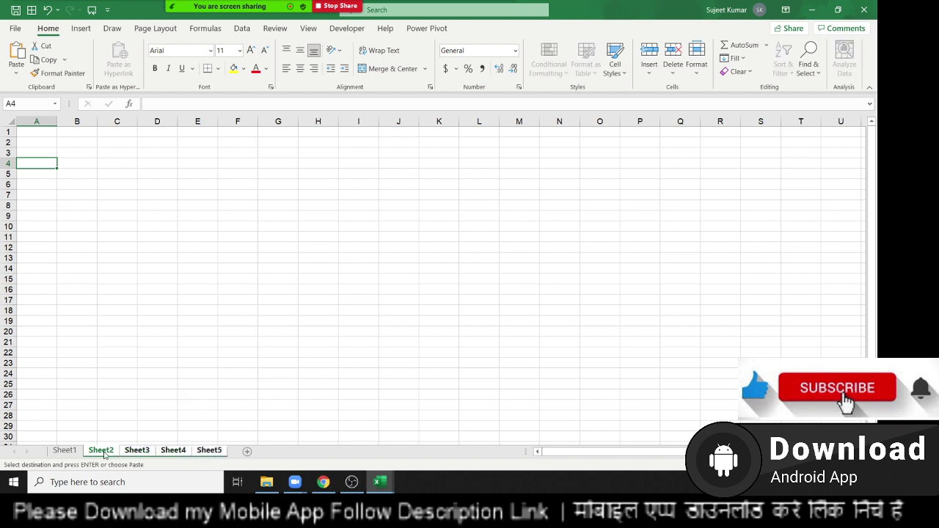
mouse_move(229, 6)
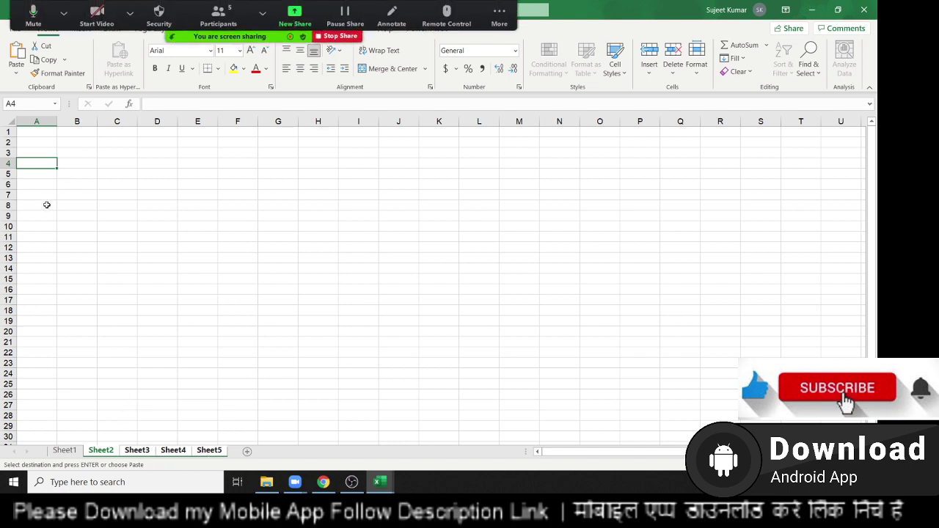
left_click(39, 145)
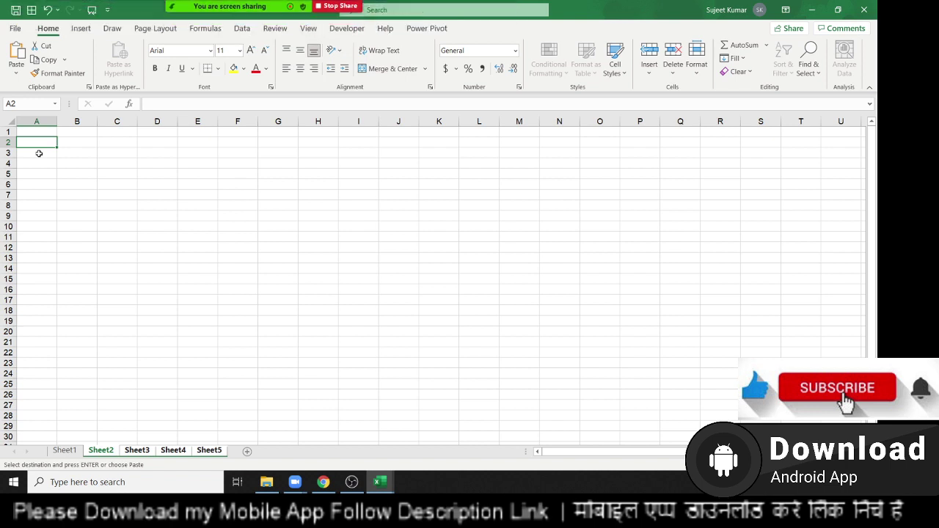
key("ctrl+v")
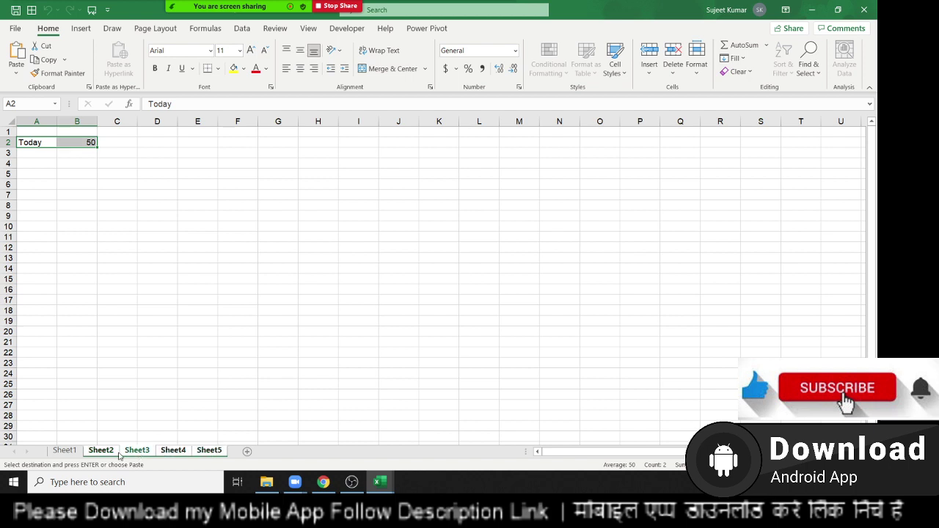
left_click(64, 450)
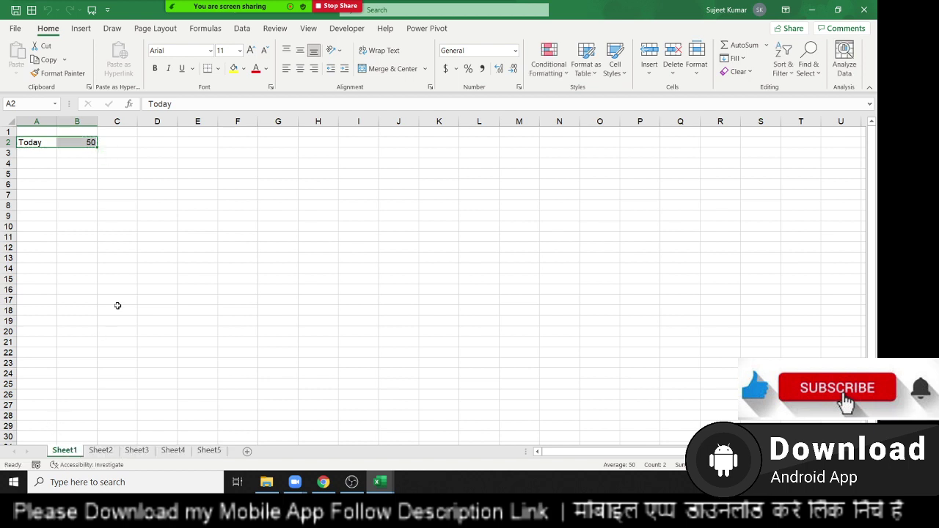
Step: Check the pasted values by flipping through Sheet2, Sheet3 and Sheet4, ending back on Sheet1
left_click(121, 269)
left_click(153, 335)
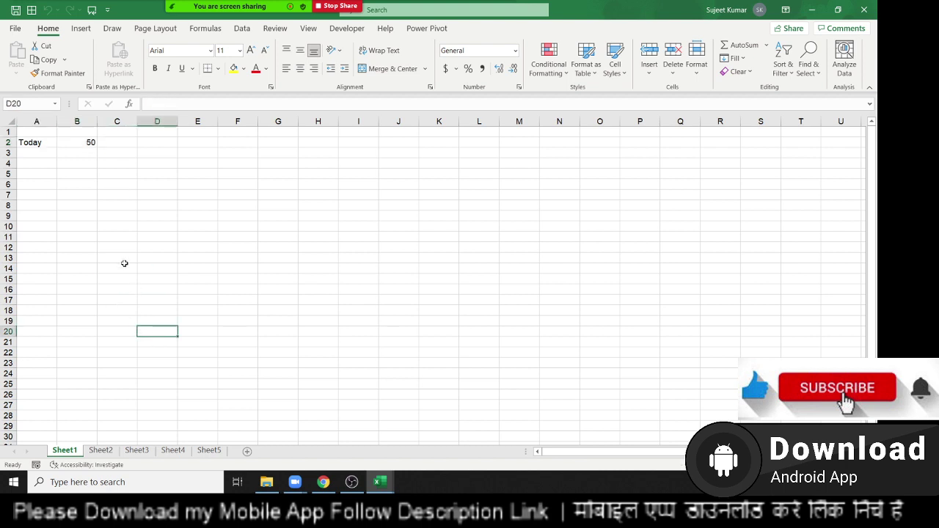
left_click(101, 450)
left_click(137, 450)
left_click(182, 451)
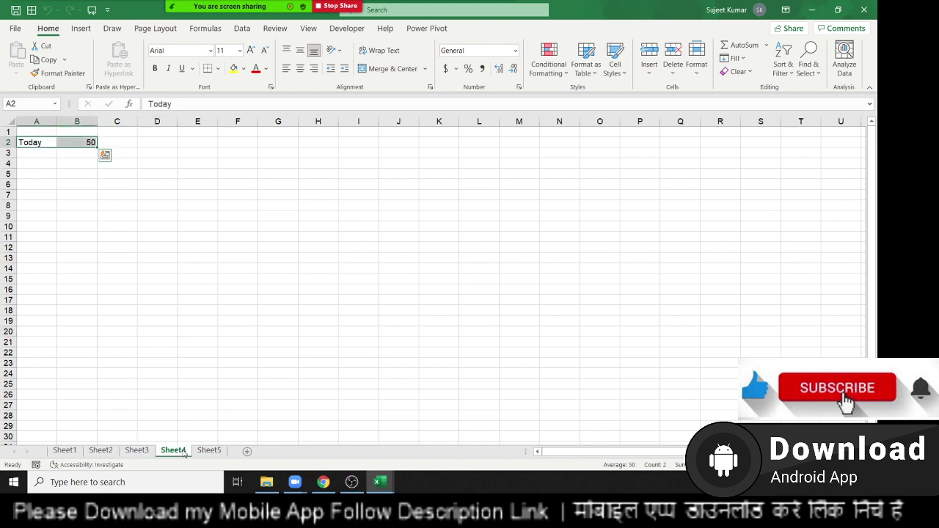
left_click(108, 454)
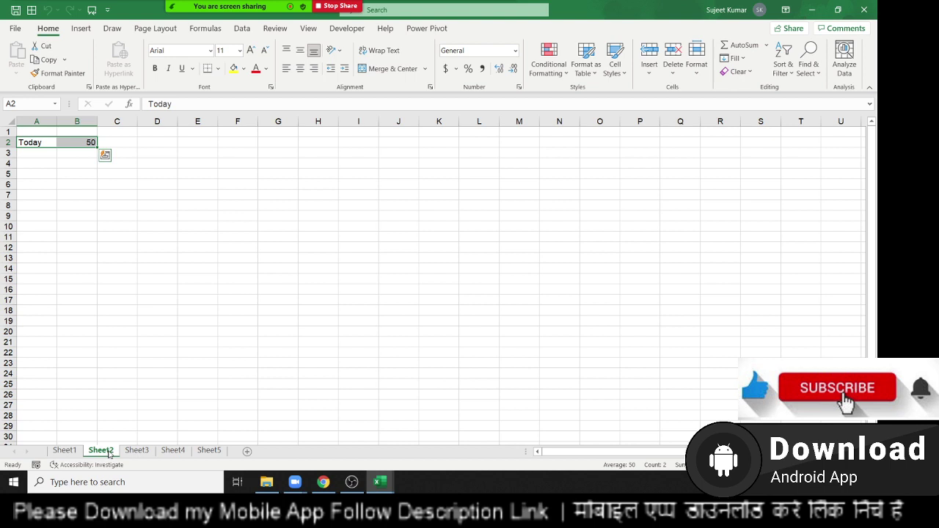
left_click(69, 454)
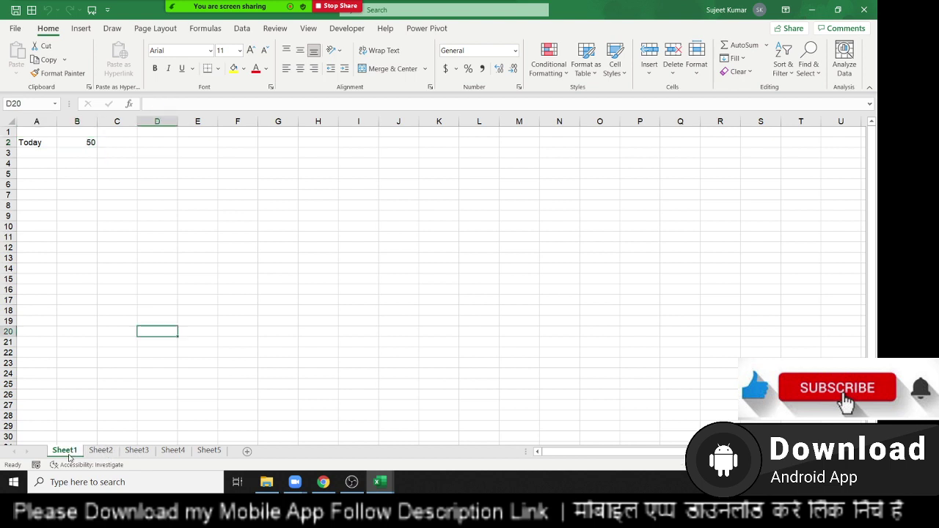
Step: Try grouping all five sheets, then Sheet1, Sheet3 and Sheet5, ungrouping back to Sheet1 each time
left_click(223, 452, "shift")
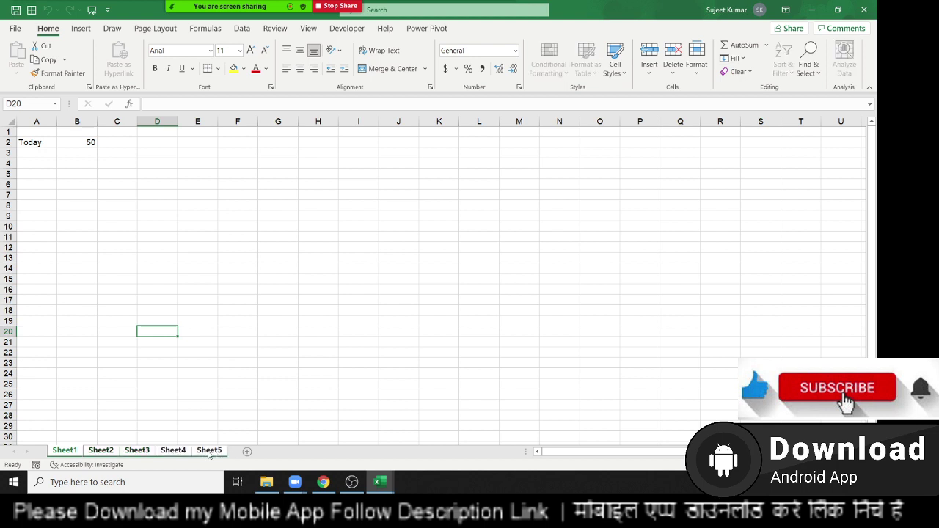
left_click(101, 451)
left_click(74, 452)
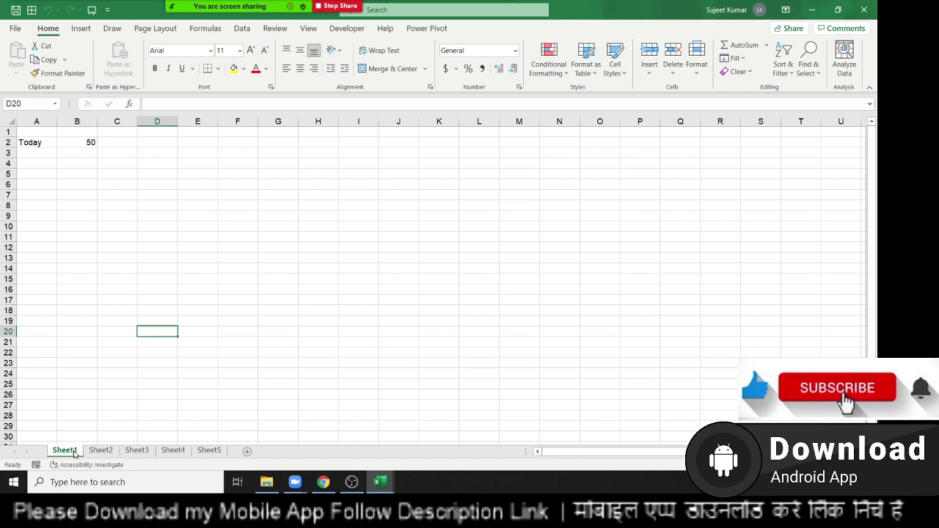
left_click(136, 451, "ctrl")
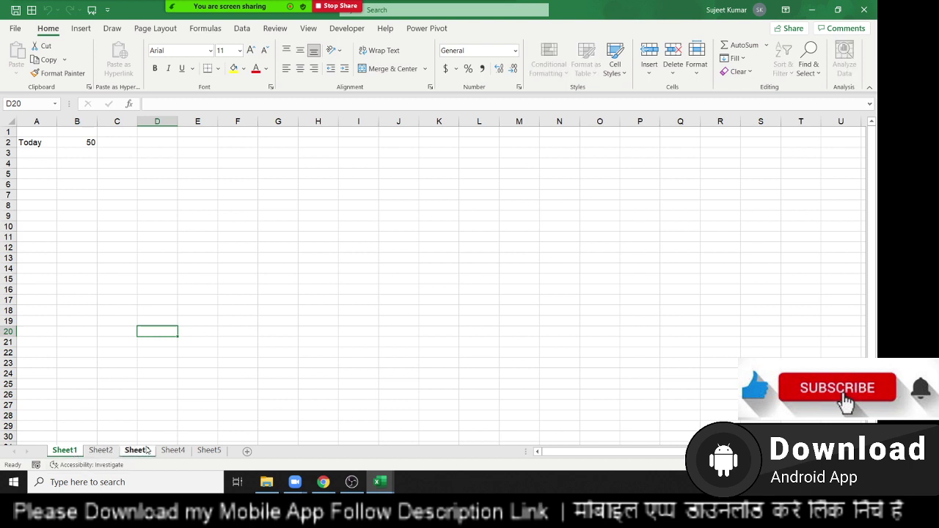
left_click(208, 452, "ctrl")
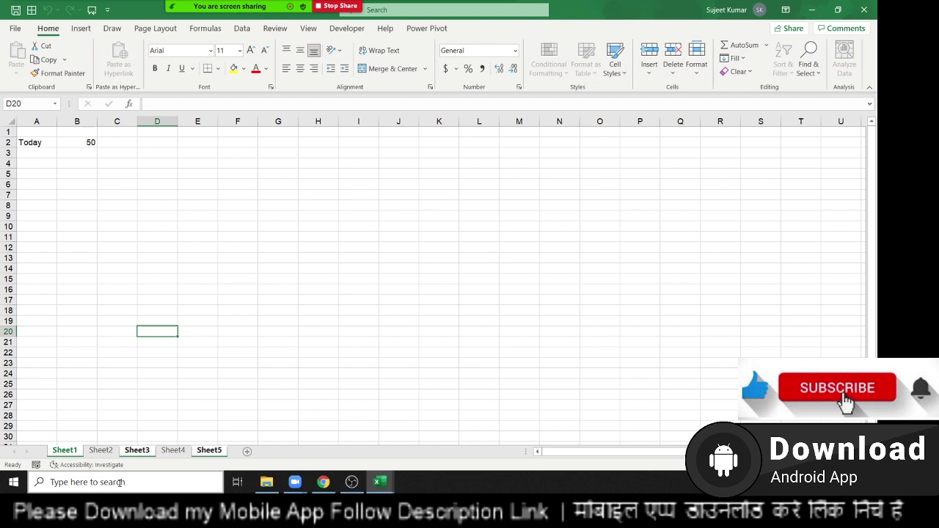
left_click(86, 453)
left_click(80, 452)
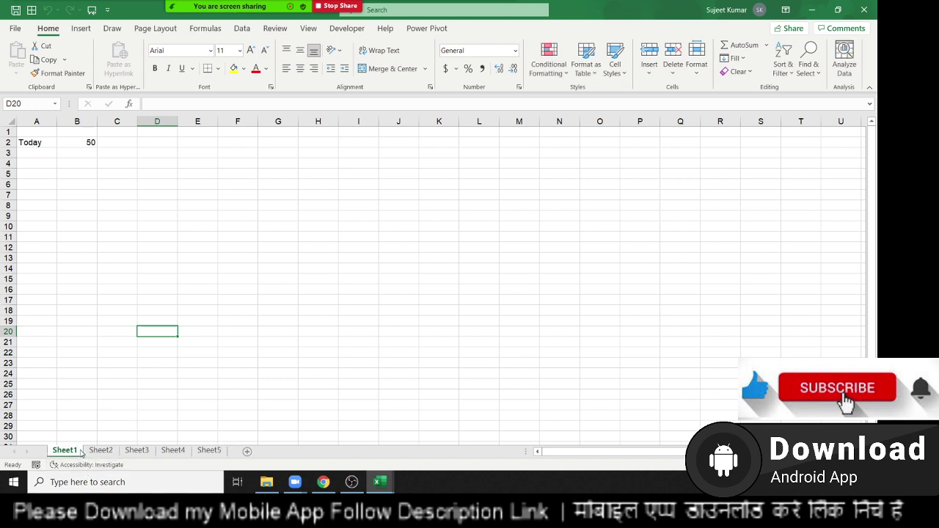
Step: Practise selecting C5:E10 and cells B8, D7, D13, F14, F9, F5, D3, then group Sheet1–Sheet5
left_click(128, 173)
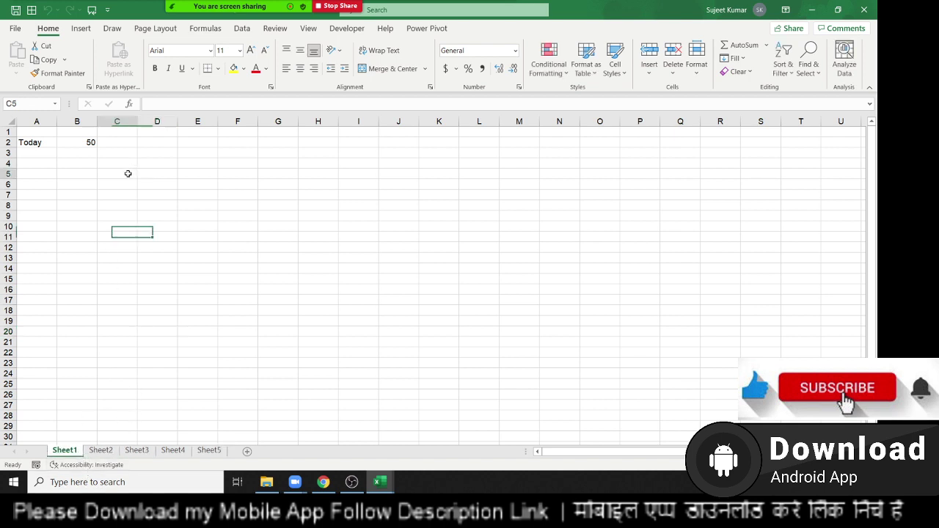
left_click(187, 224, "shift")
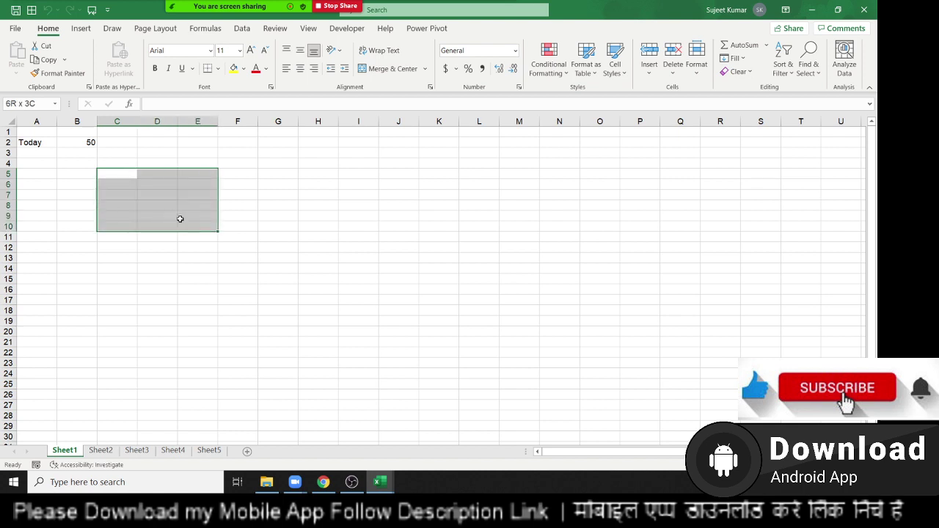
left_click(115, 279)
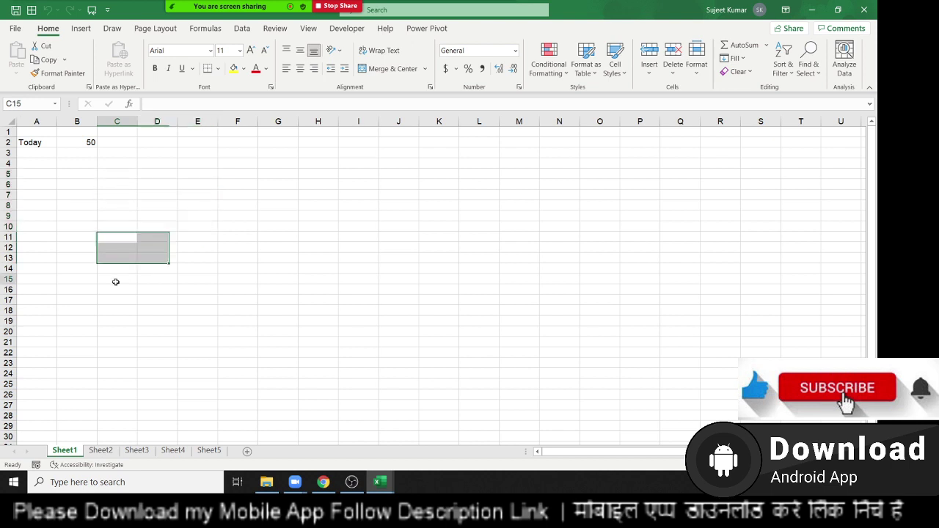
left_click(85, 205)
left_click(139, 196, "ctrl")
left_click(143, 257, "ctrl")
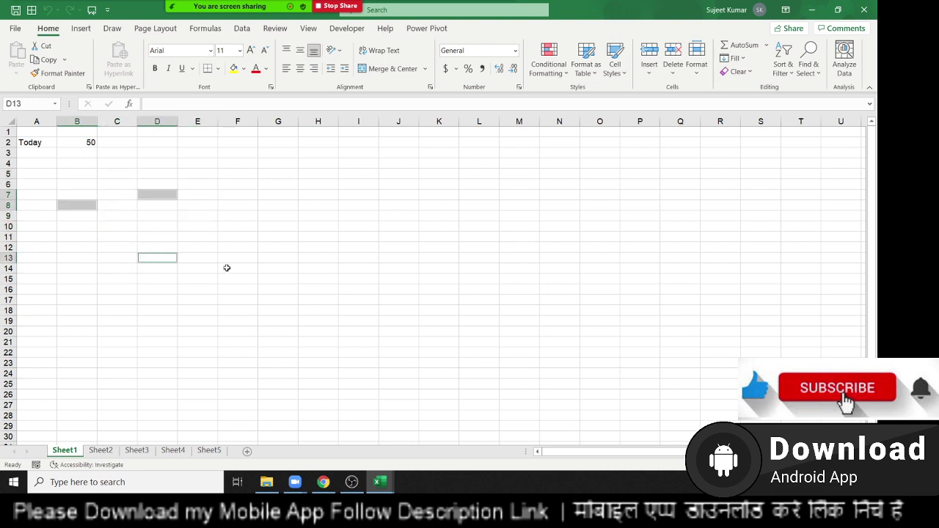
left_click(227, 268, "ctrl")
left_click(231, 214, "ctrl")
left_click(231, 171, "ctrl")
left_click(175, 152, "ctrl")
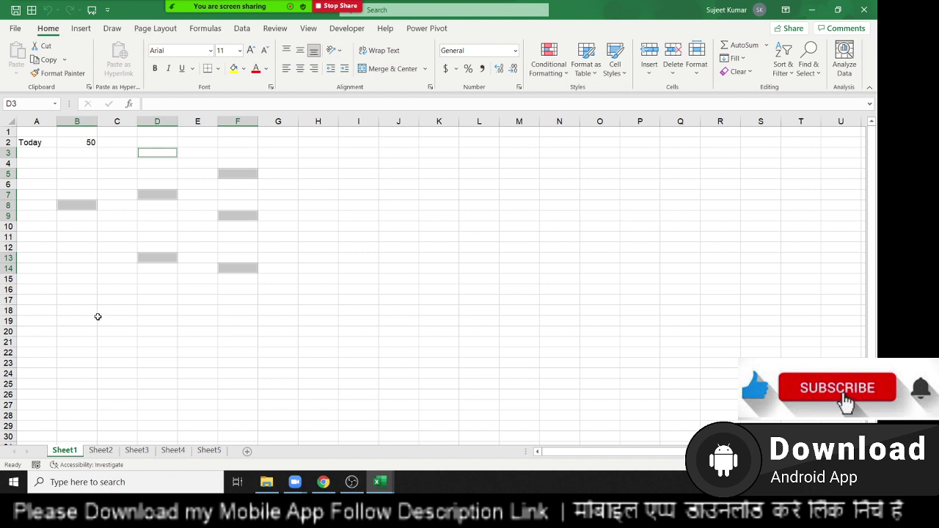
left_click(99, 320)
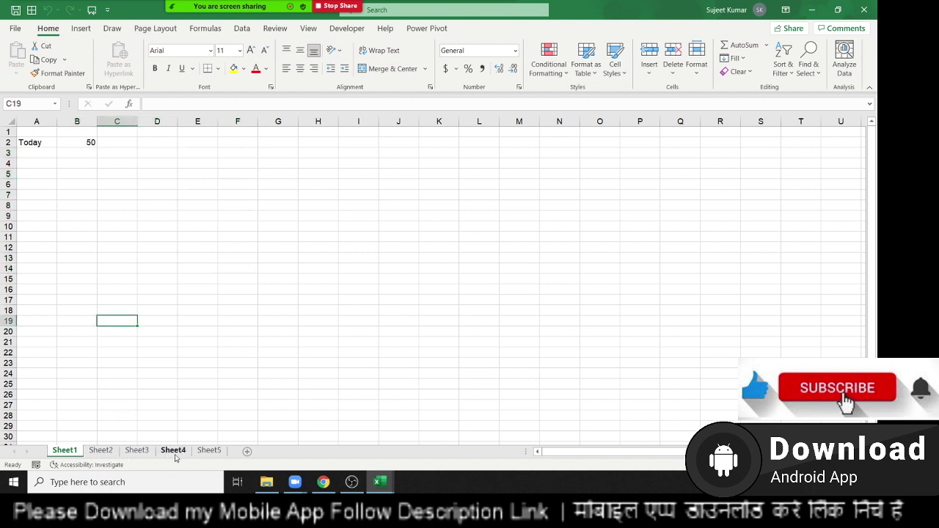
left_click(210, 451, "shift")
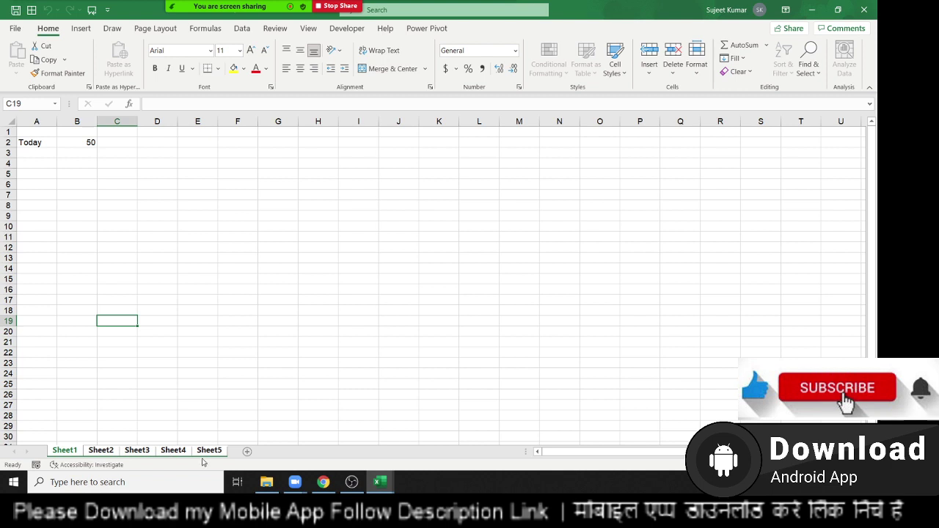
Step: Enter the label Time in A5 and the current time 6:28 PM in B5
left_click(46, 175)
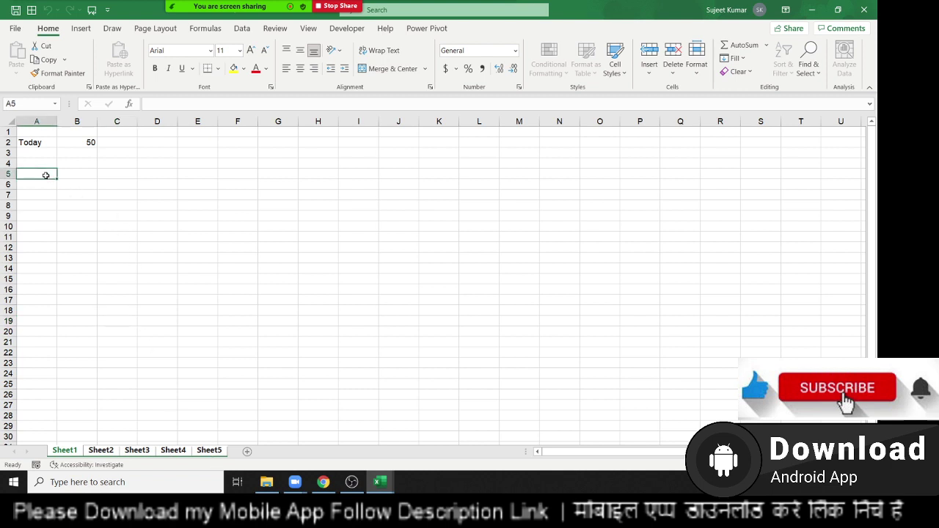
type("Time")
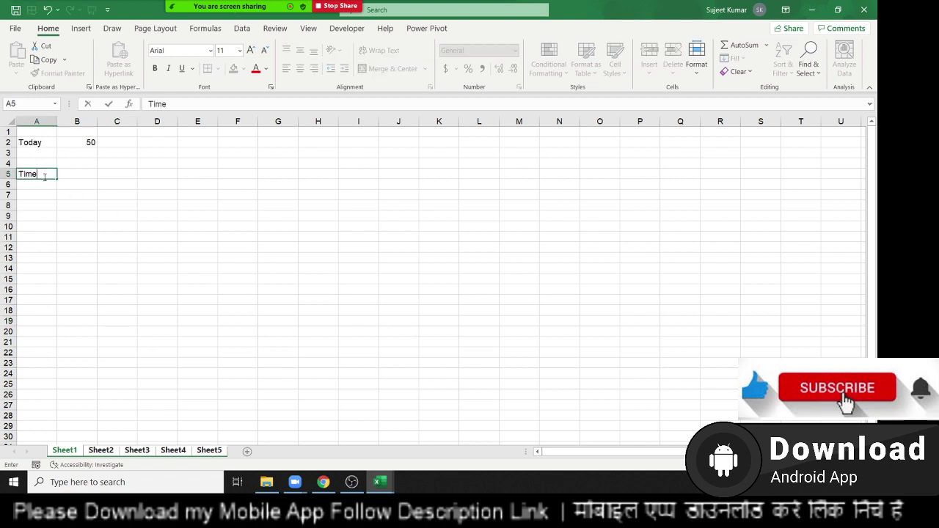
key("Tab")
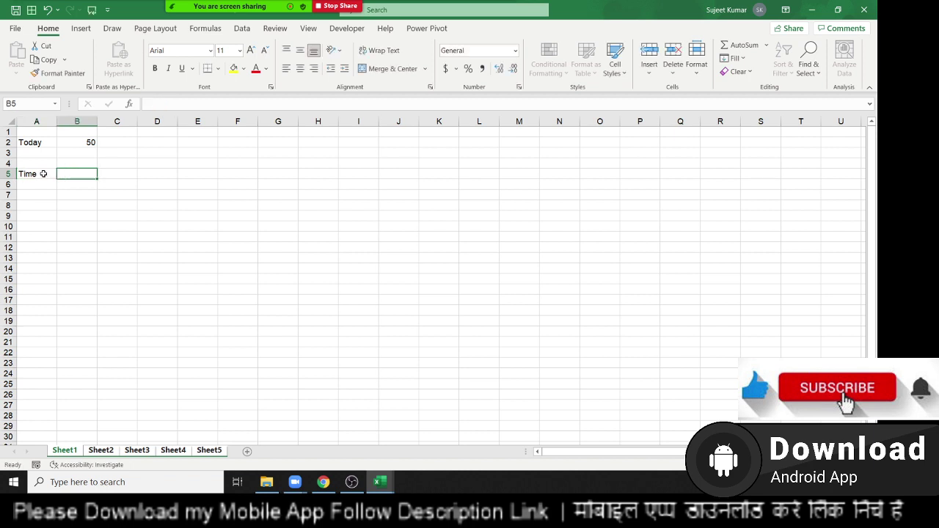
key("ctrl+shift+semicolon")
left_click(59, 185)
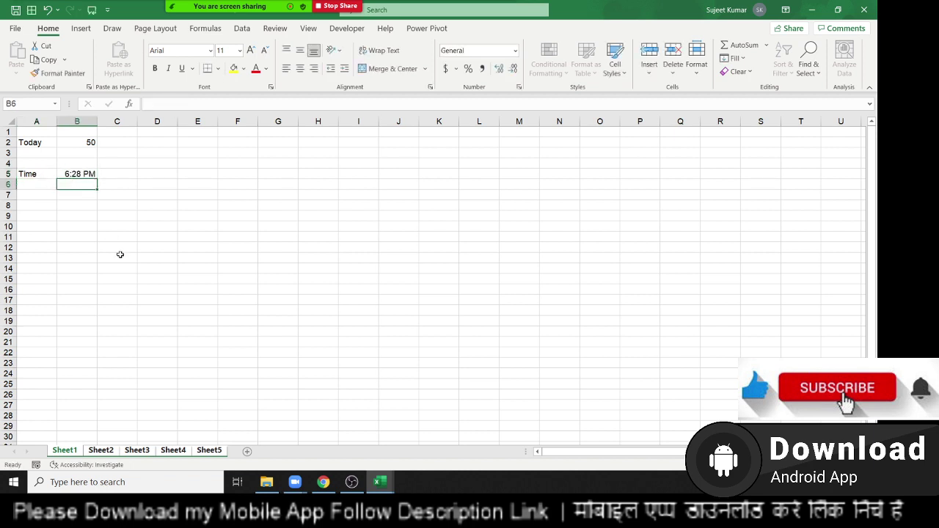
Step: Flip through Sheet2 to Sheet5 and back, then group Sheet1 with Sheet3 and Sheet5
left_click(101, 450)
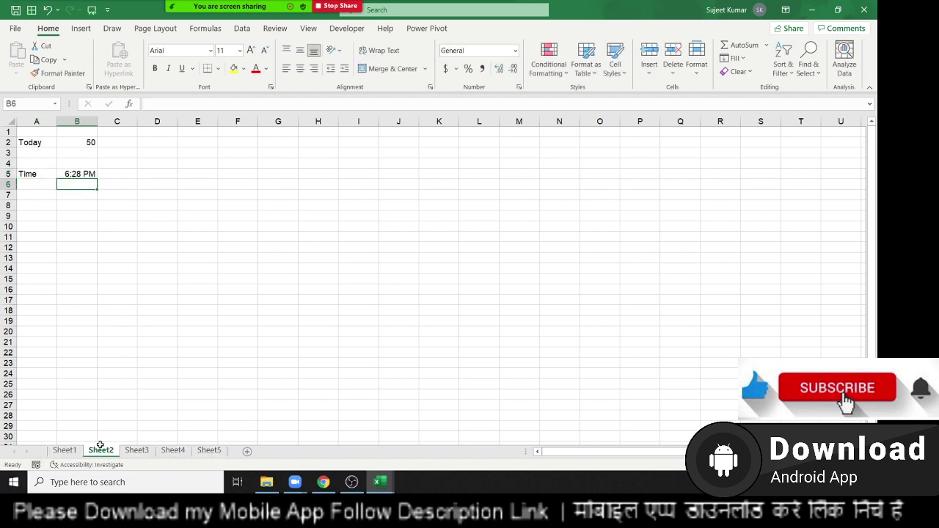
left_click(137, 450)
left_click(169, 450)
left_click(196, 450)
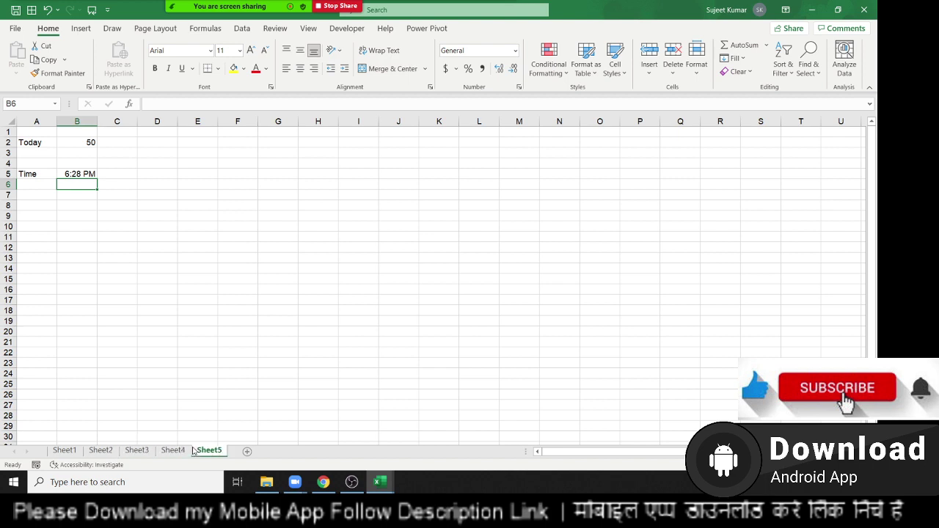
left_click(173, 450)
left_click(136, 450)
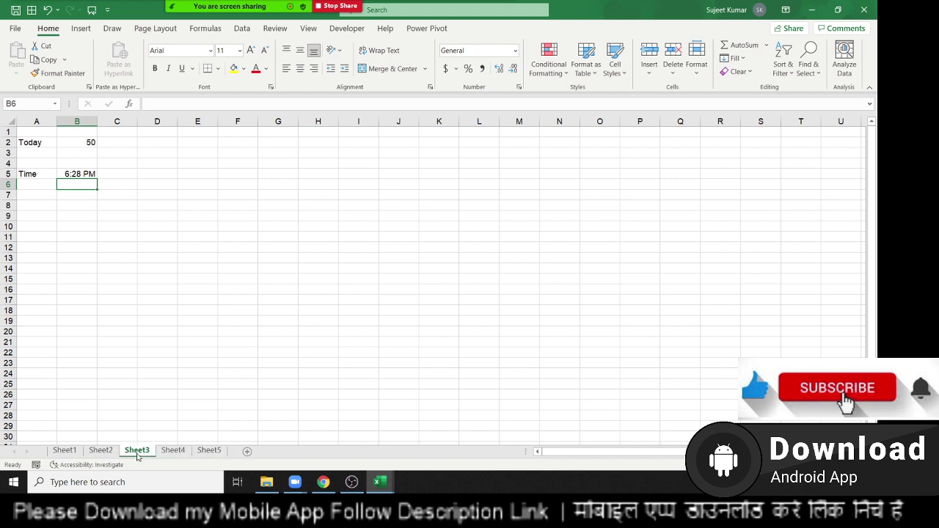
left_click(102, 452)
left_click(70, 451)
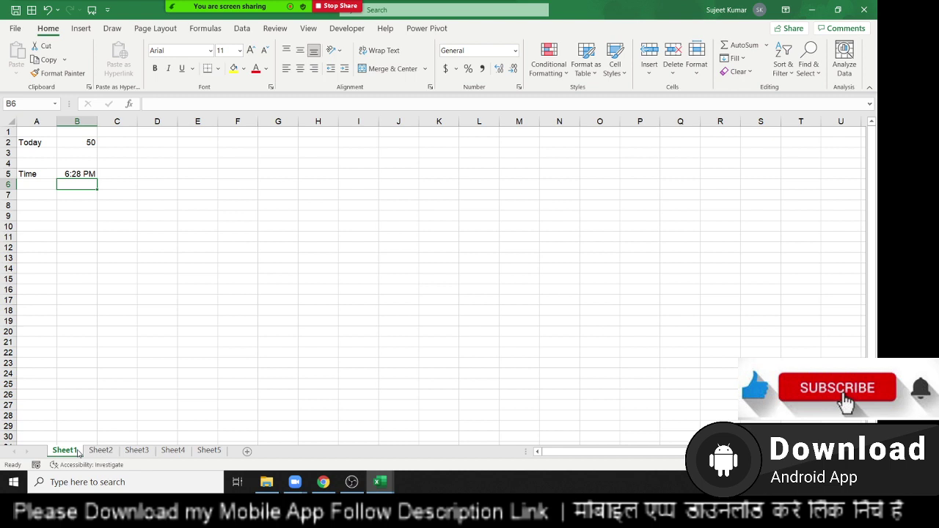
left_click(137, 451, "ctrl")
left_click(211, 452, "ctrl")
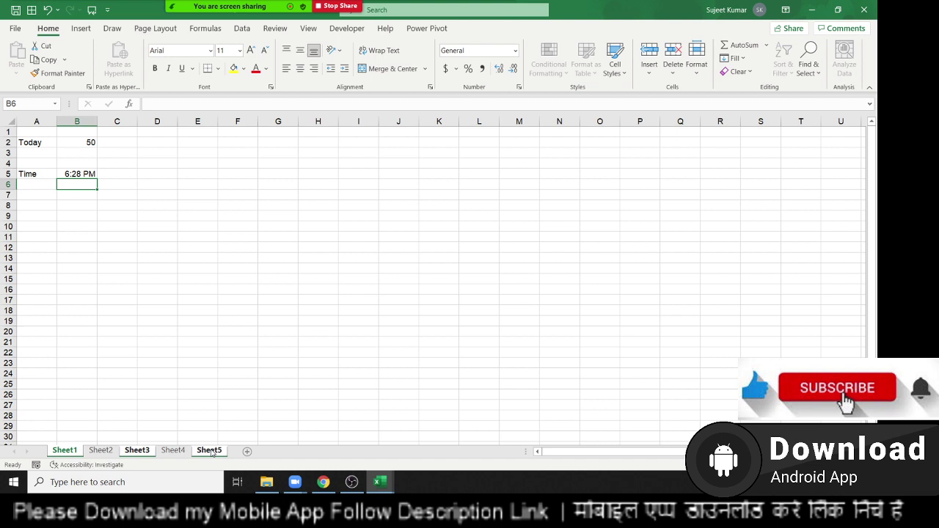
Step: Look over the Fill options, then close the grouped workbook without saving
left_click(744, 59)
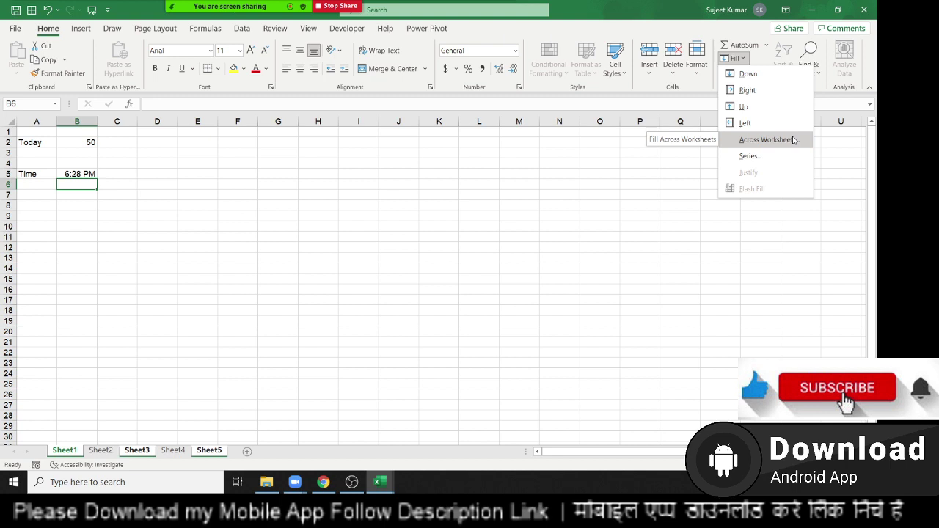
left_click(281, 198)
left_click(110, 452)
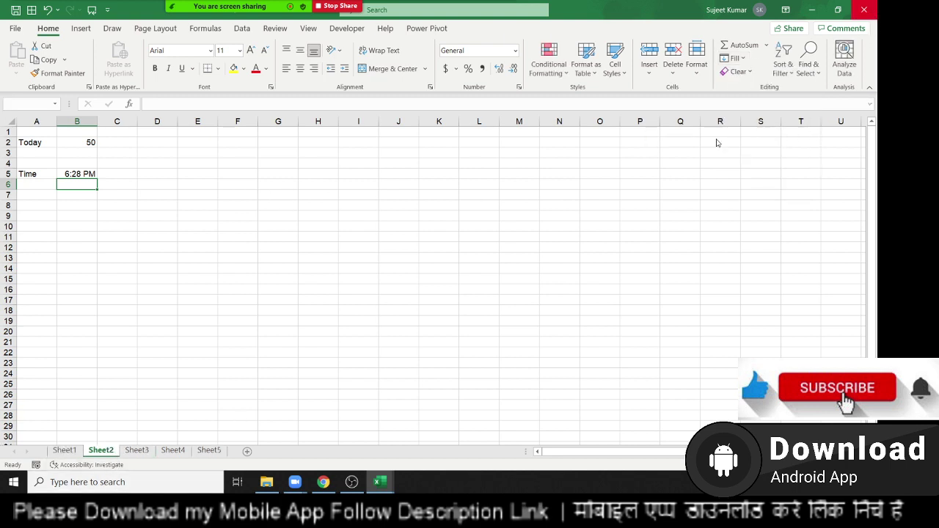
key("ctrl+w")
left_click(496, 305)
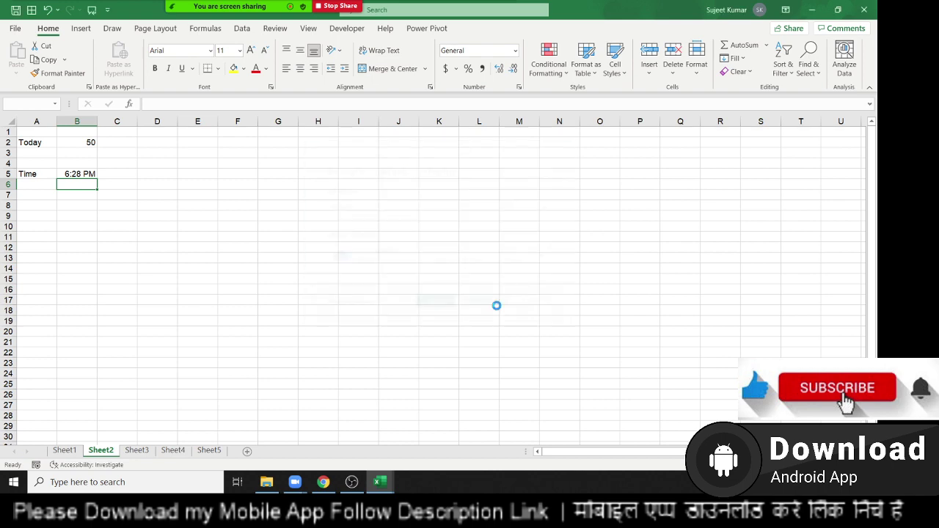
Step: Clear the A1:G16 number block on Sheet2 of the data workbook
left_click_drag(511, 416, 64, 143)
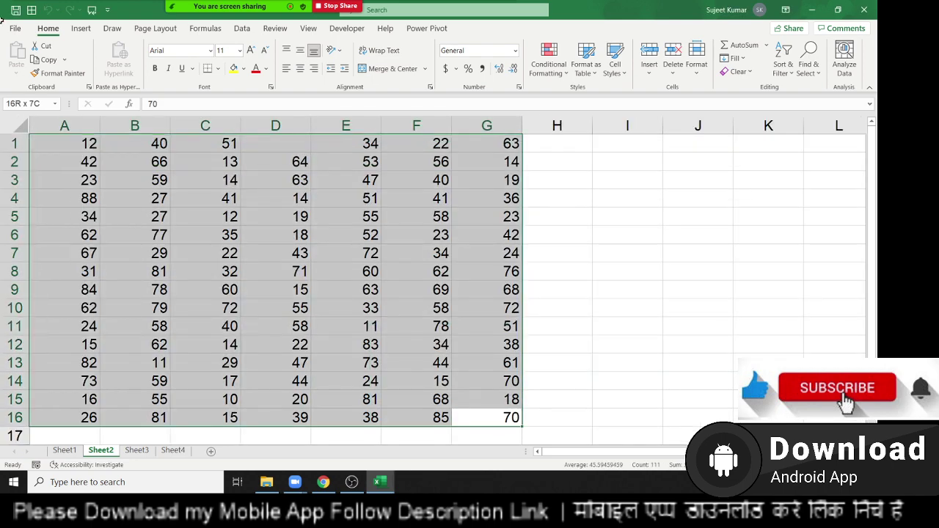
key("Delete")
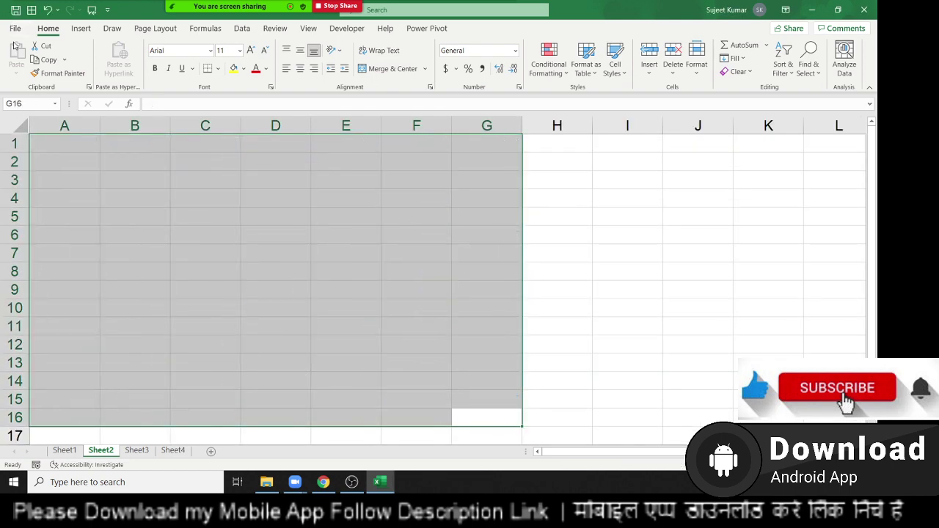
left_click(103, 161)
left_click(94, 152)
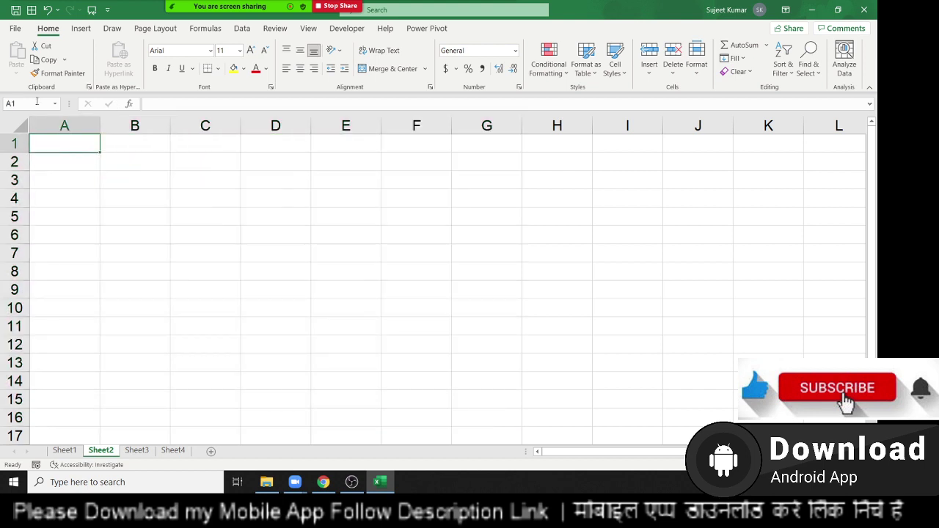
Step: Open the File start page and compare its Recent and Pinned workbook lists
left_click(15, 28)
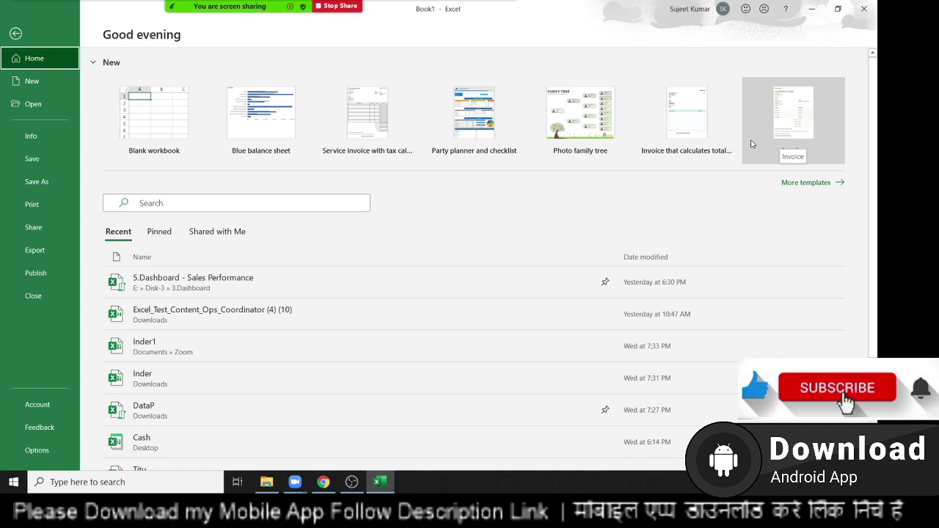
scroll(284, 294, "down", 1)
scroll(283, 295, "down", 3)
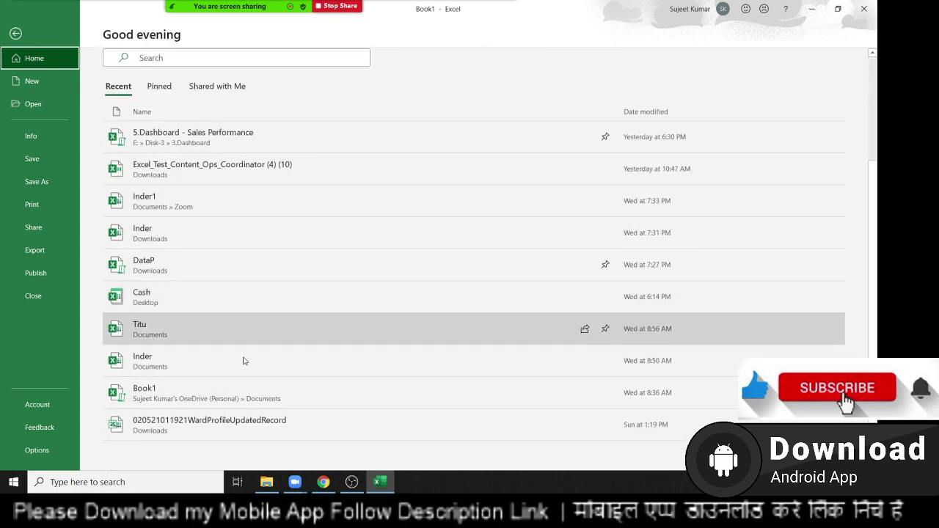
scroll(226, 404, "up", 2)
scroll(220, 312, "up", 2)
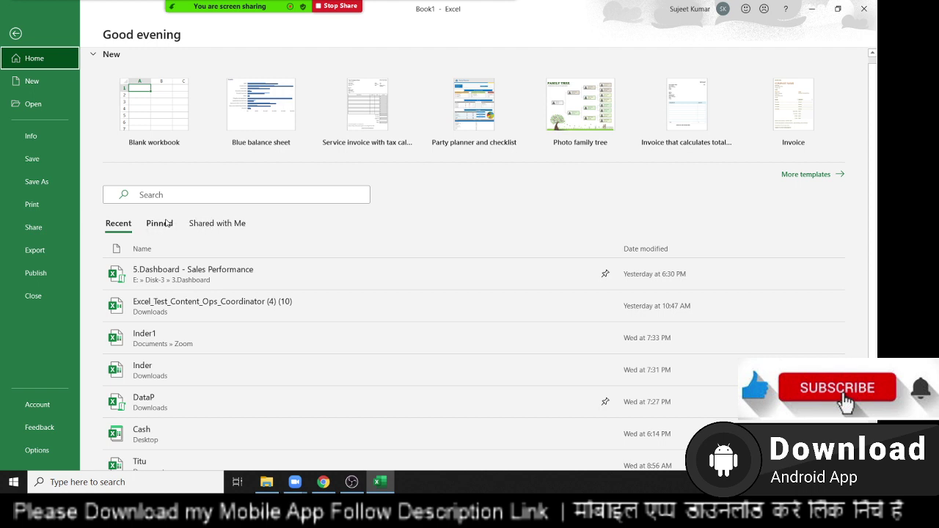
left_click(158, 224)
left_click(118, 231)
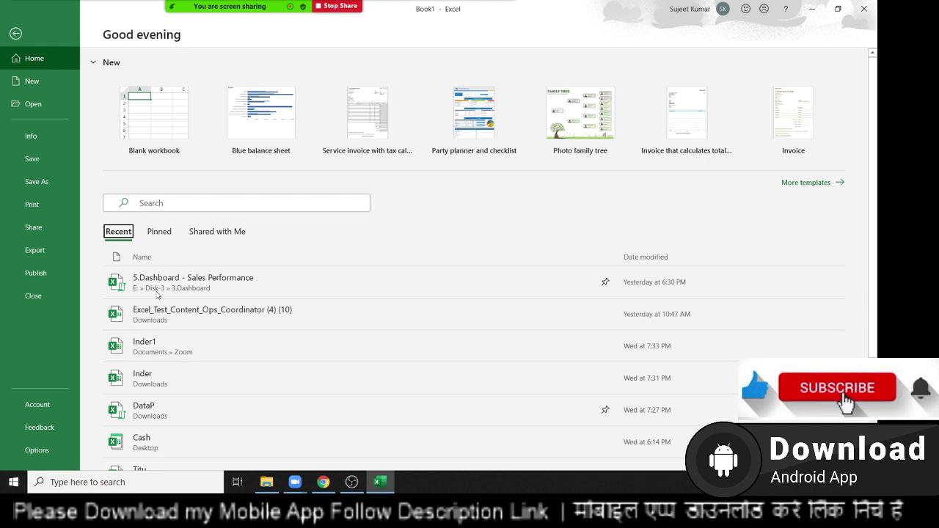
Step: Pin Excel_Test_Content_Ops_Coordinator (4) (10) and confirm it appears under Pinned
scroll(170, 361, "down", 3)
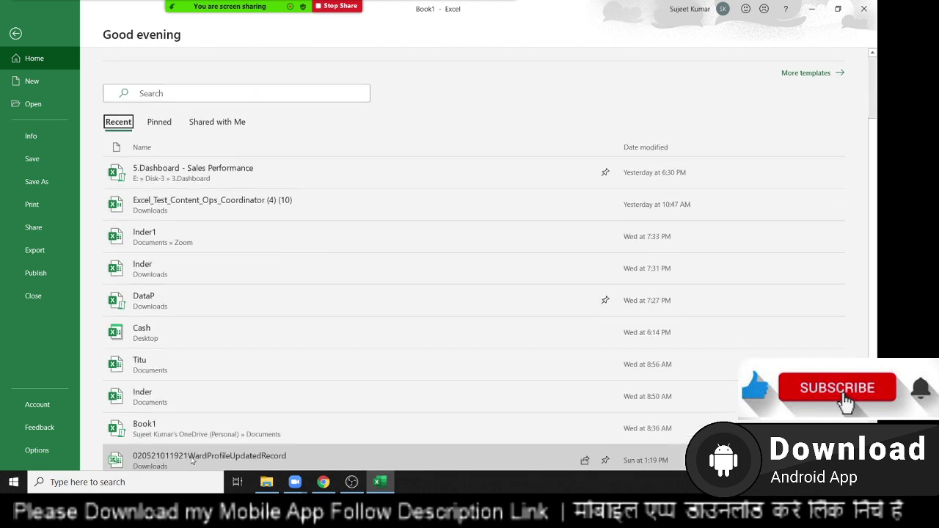
scroll(143, 341, "down", 1)
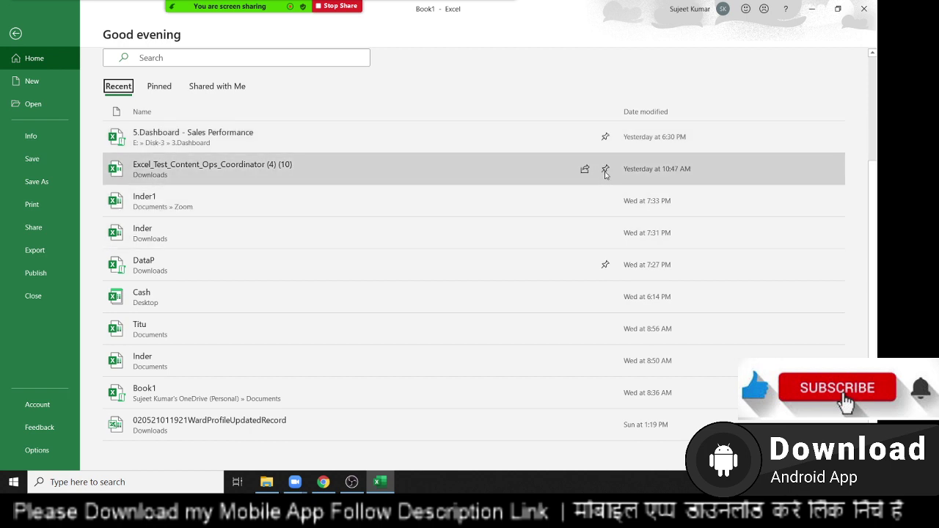
left_click(606, 171)
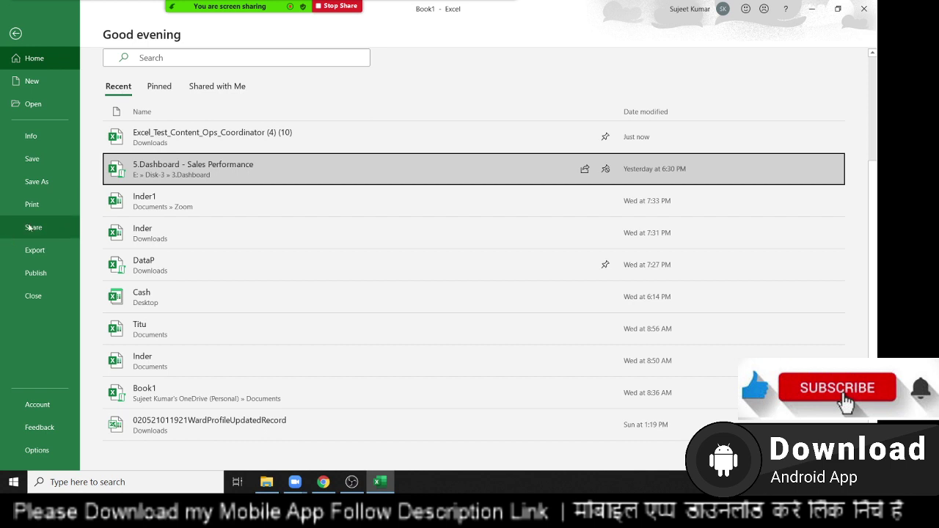
left_click(161, 89)
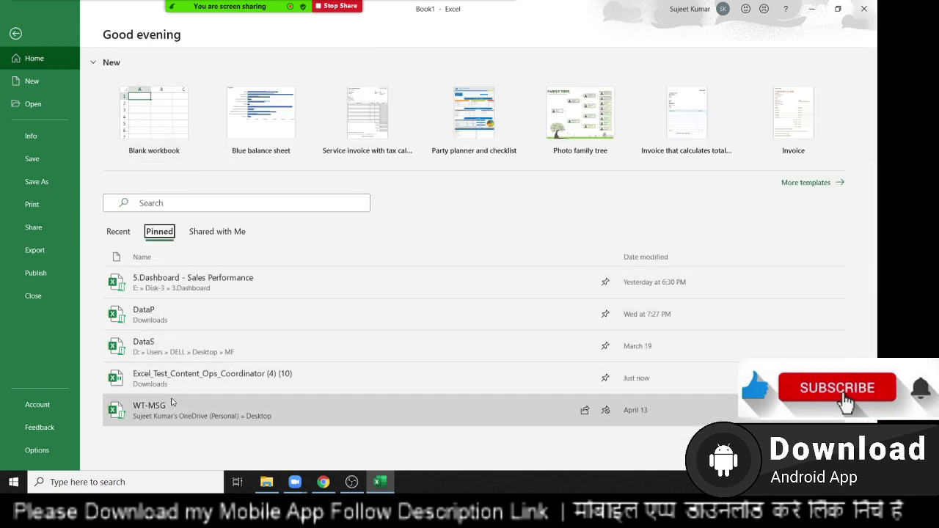
left_click(130, 230)
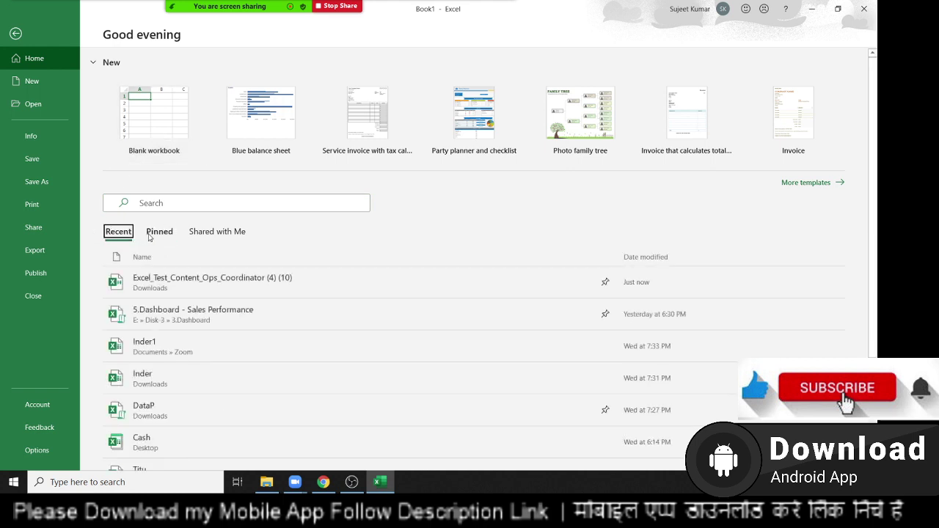
left_click(151, 235)
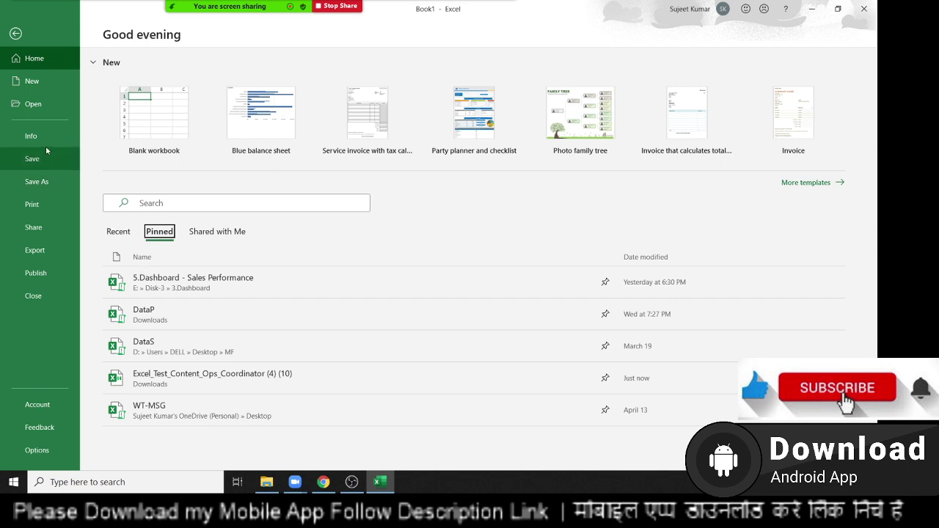
Step: Open the Browse dialog from the Open page, cancel it, and show the New templates page
left_click(46, 108)
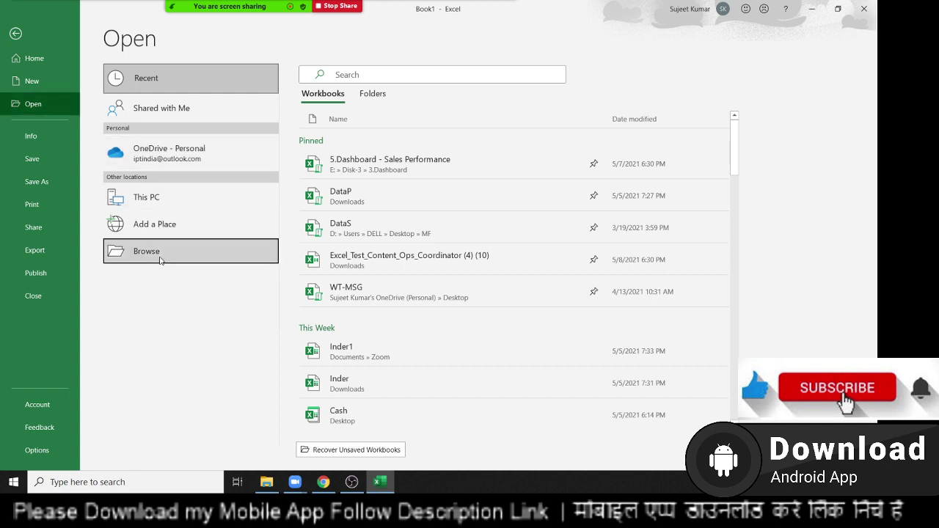
left_click(166, 258)
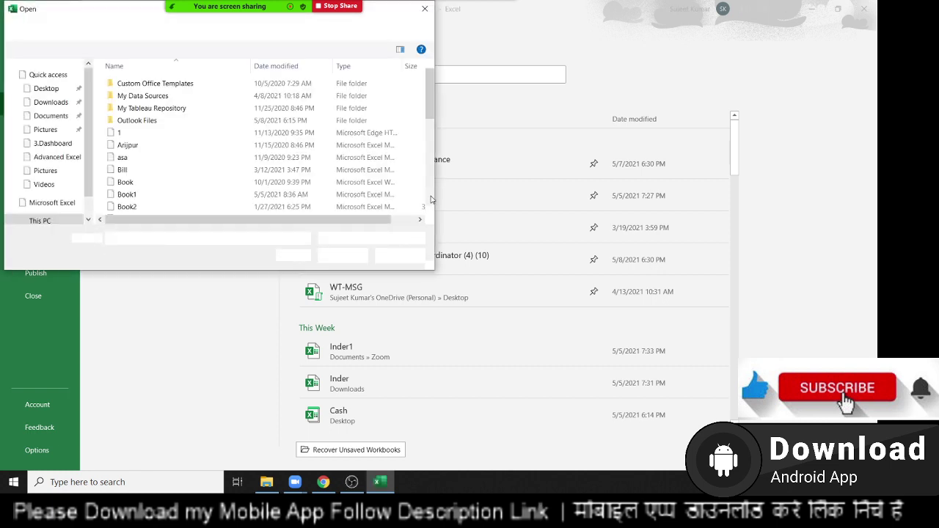
left_click(424, 8)
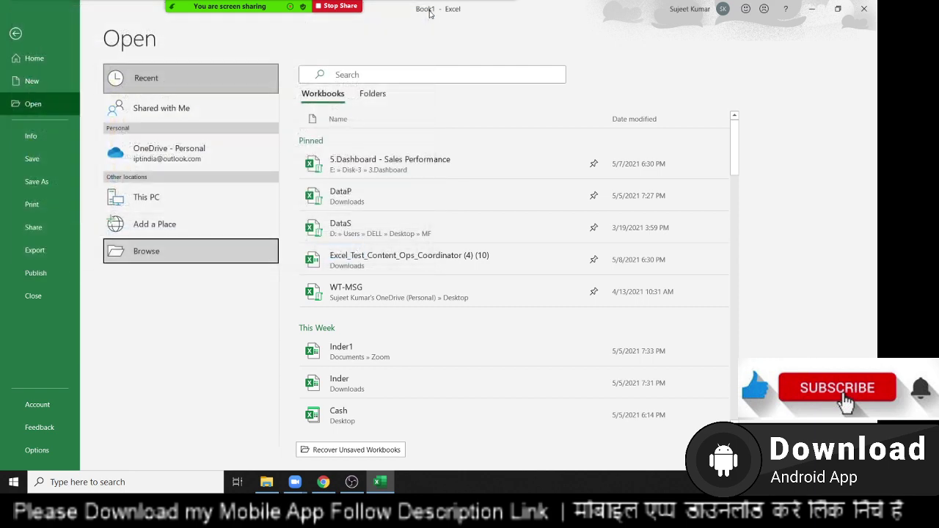
left_click(24, 89)
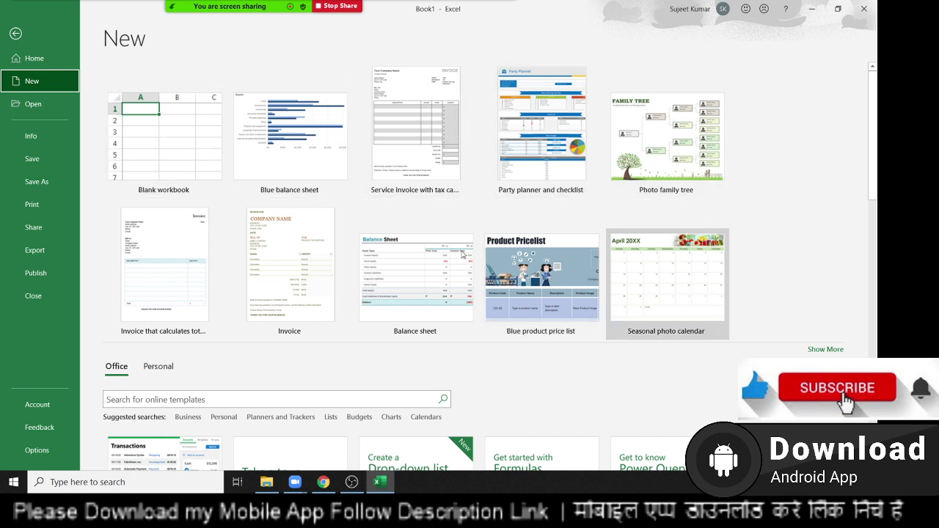
scroll(220, 293, "down", 3)
scroll(330, 388, "down", 4)
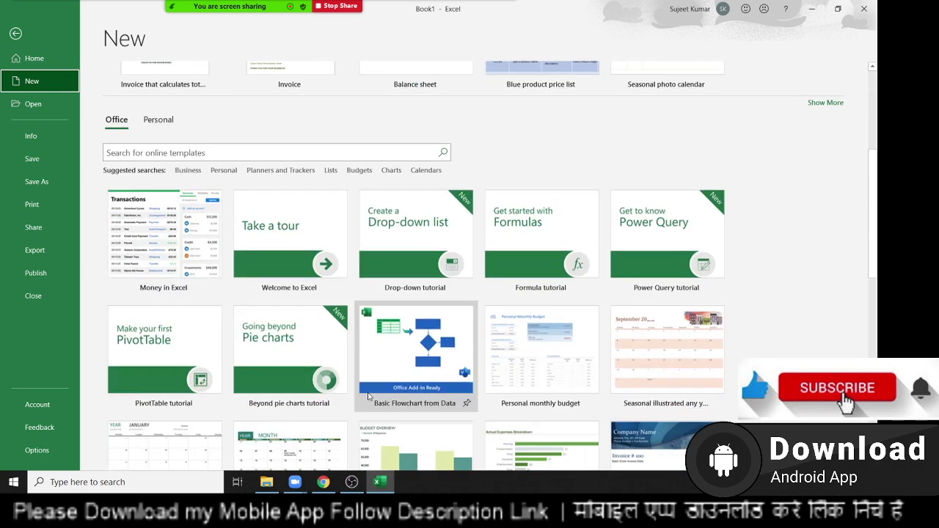
scroll(368, 396, "down", 4)
scroll(367, 381, "down", 3)
scroll(367, 381, "up", 3)
scroll(371, 382, "up", 6)
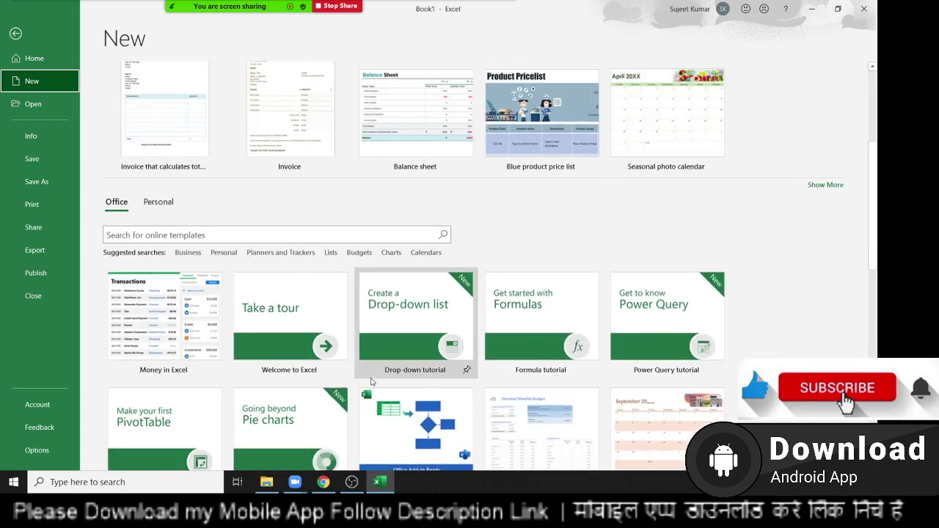
scroll(371, 381, "up", 5)
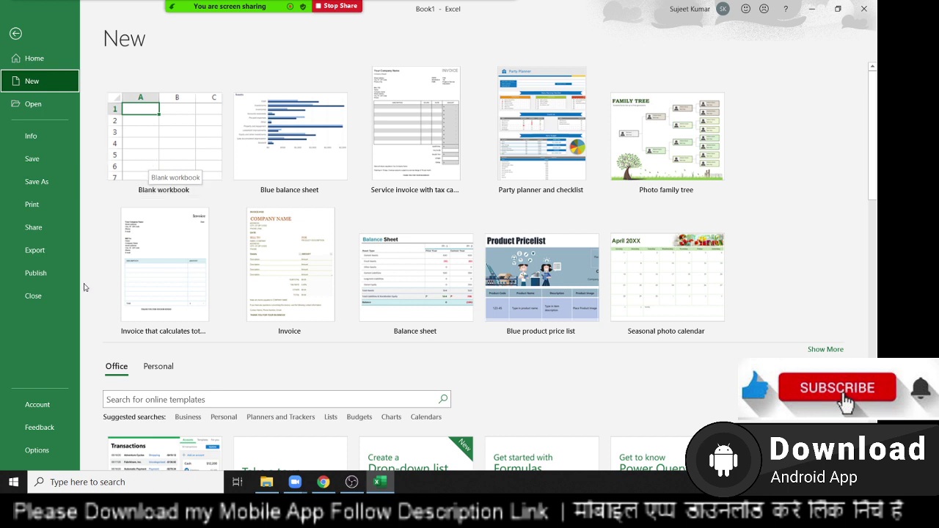
Step: Search the online templates for 'work' and scroll the results, dismissing a popup
left_click(141, 401)
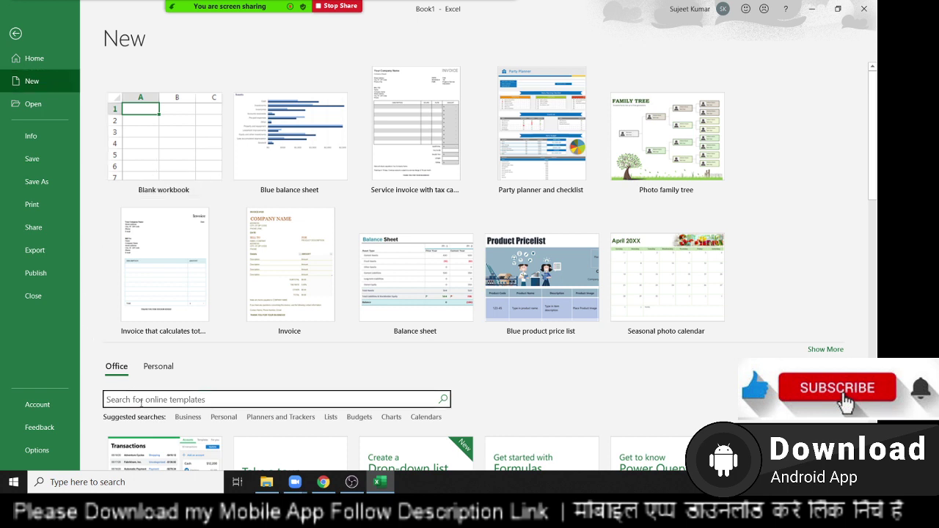
type("work")
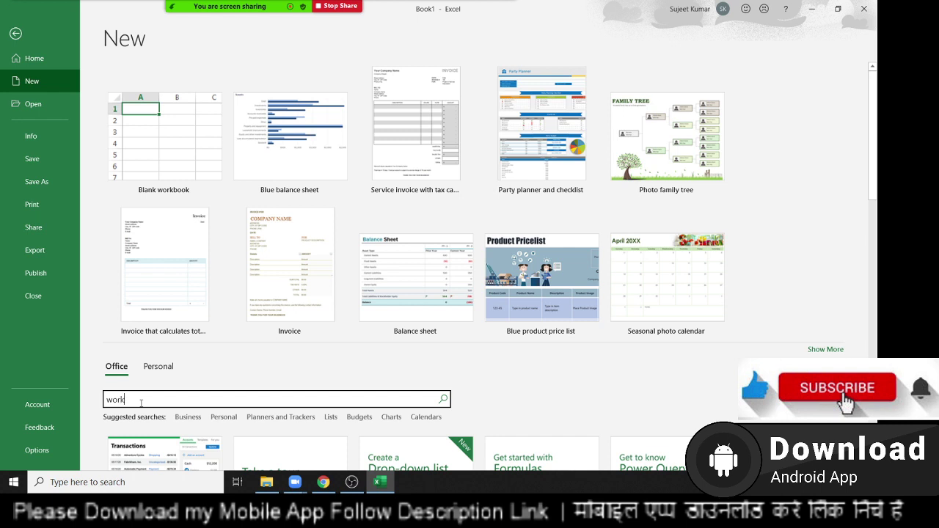
key("Return")
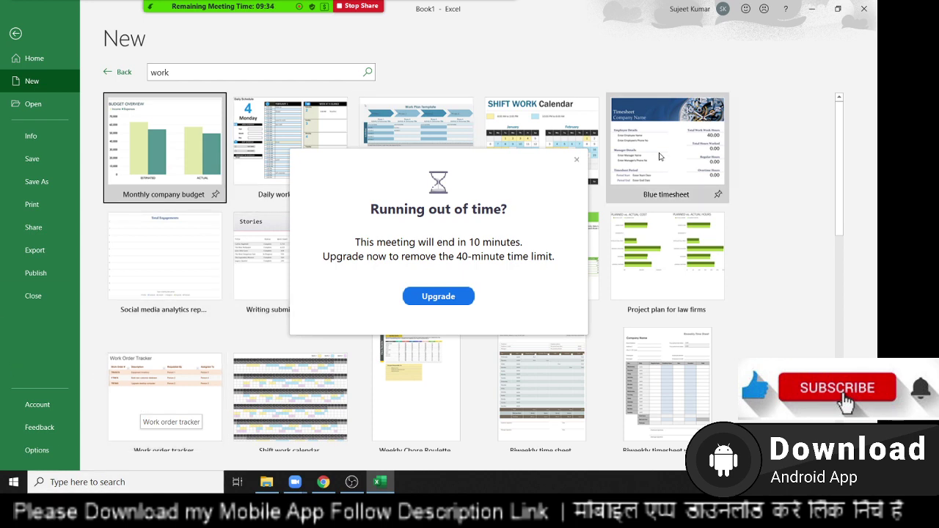
left_click(578, 160)
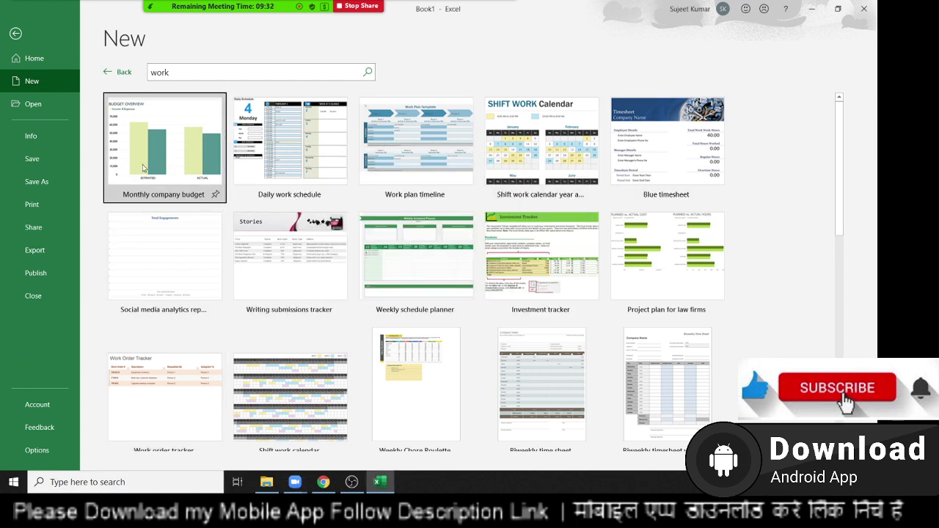
scroll(183, 381, "down", 1)
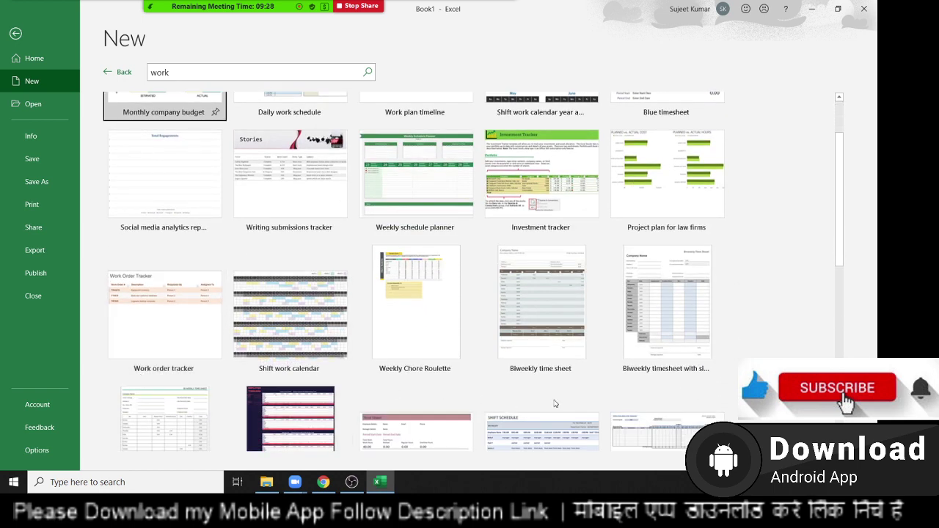
scroll(555, 406, "down", 1)
scroll(555, 407, "down", 2)
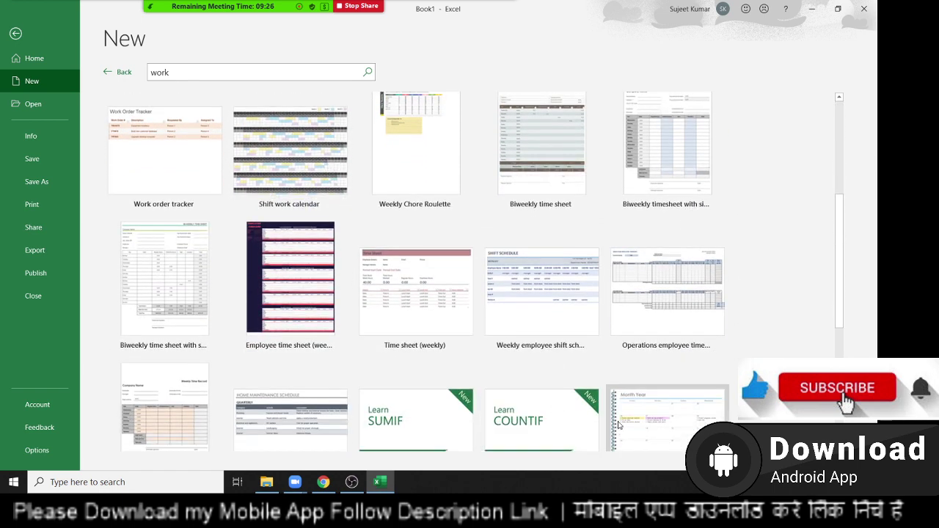
scroll(657, 376, "down", 3)
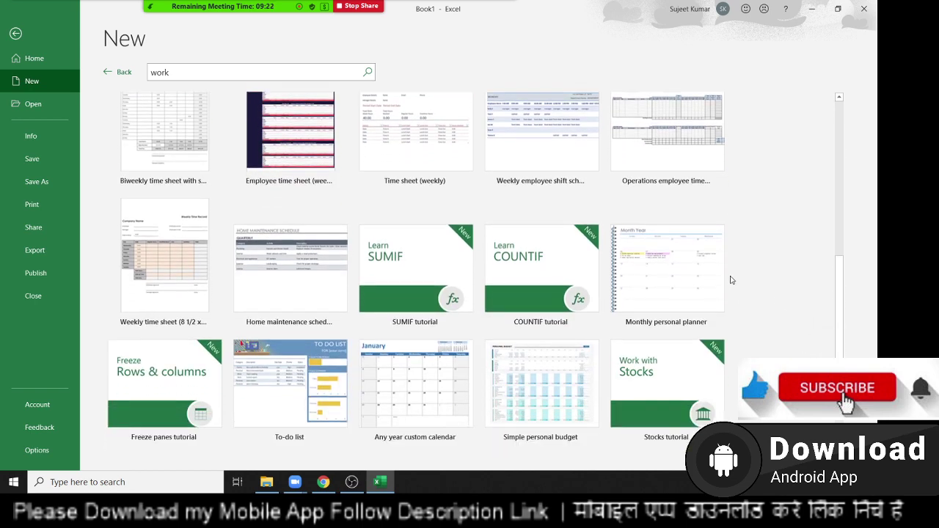
scroll(805, 333, "up", 5)
Step: Refine the search to 'work order' and preview, then close, the Work order tracker template
left_click(180, 75)
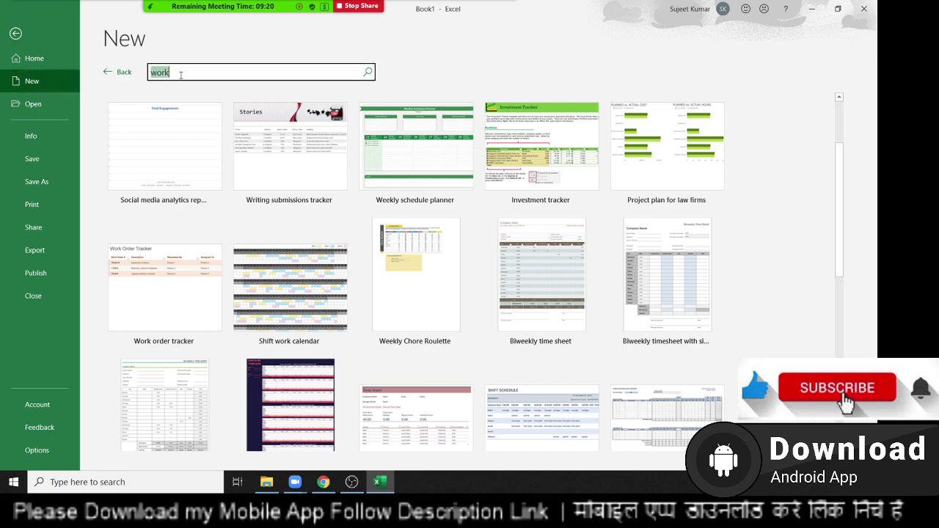
left_click(180, 75)
type("order")
key("Return")
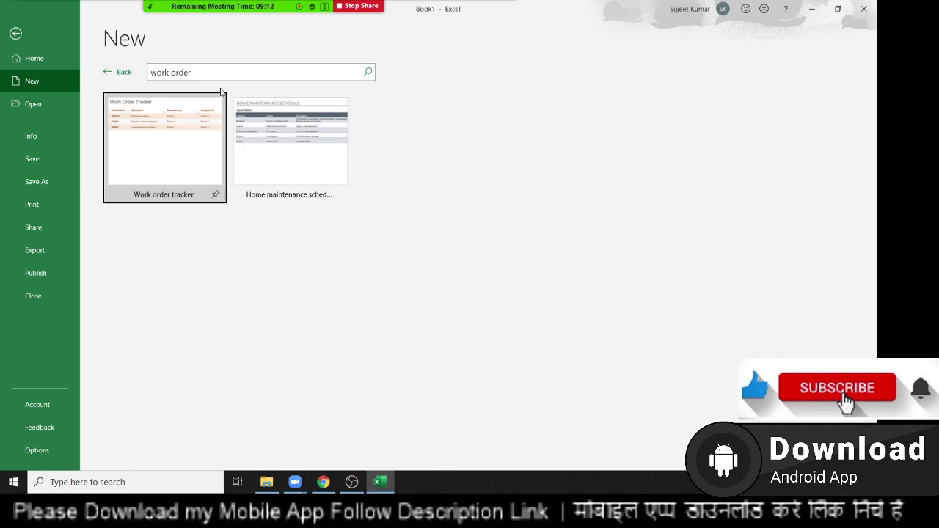
left_click(151, 179)
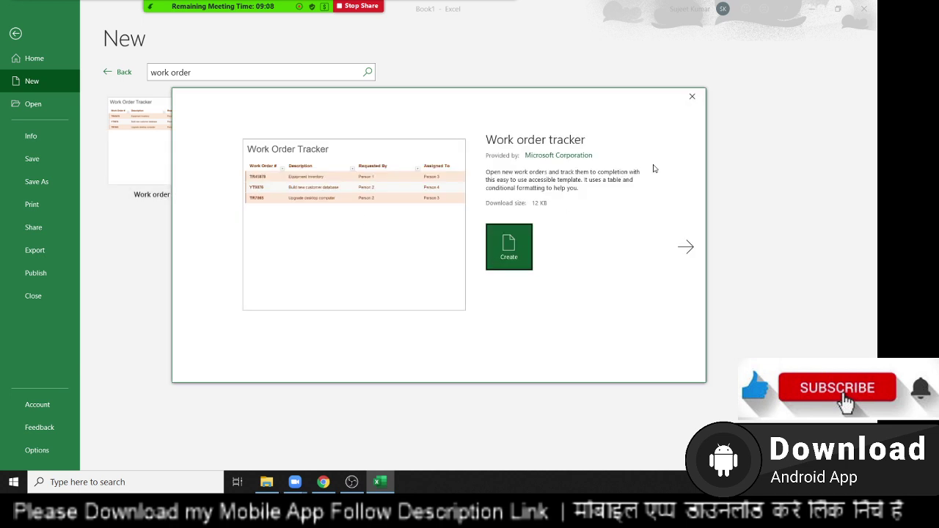
left_click(692, 98)
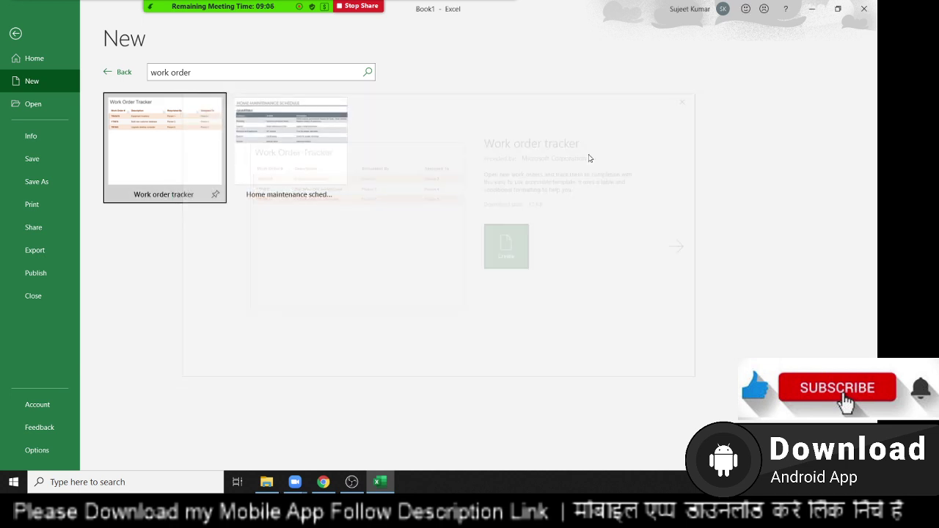
left_click(178, 74)
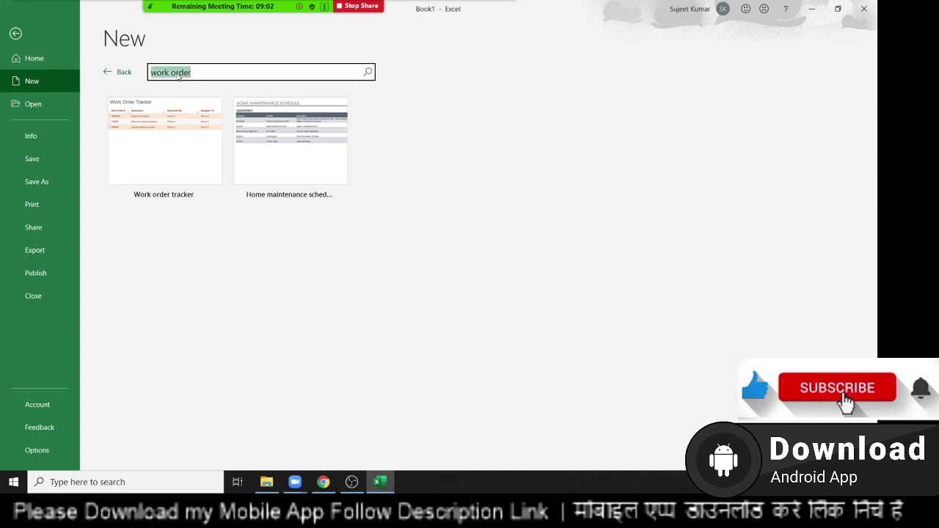
Step: Search the online templates for 'bill' and scroll the results to find the Invoice template
type("bill")
key("Return")
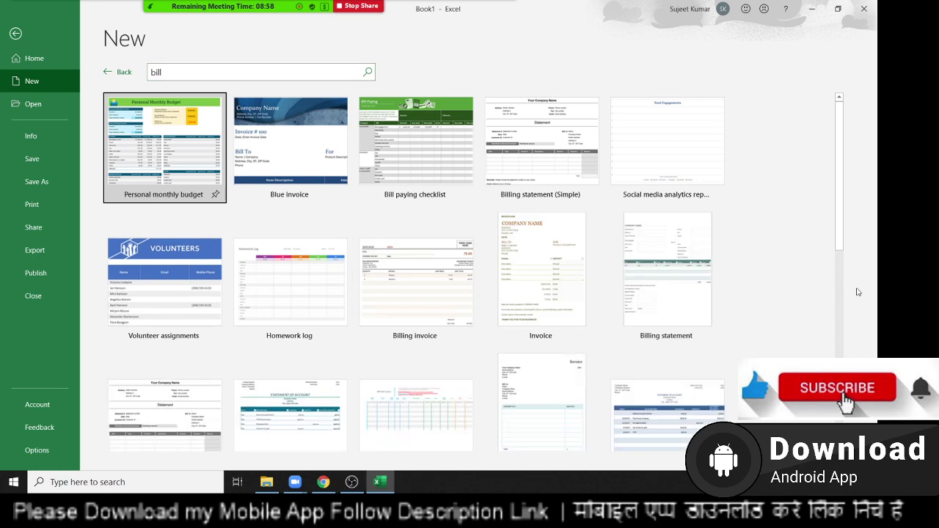
scroll(870, 300, "down", 2)
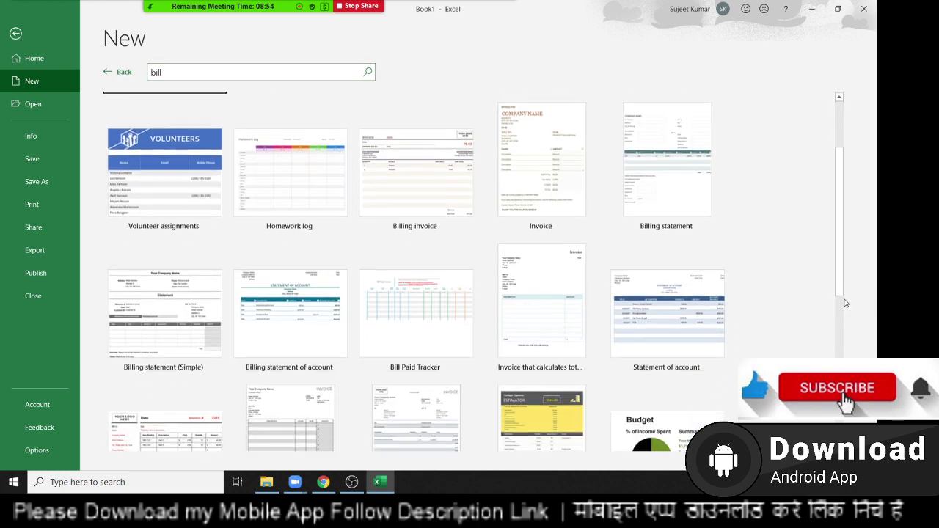
scroll(841, 302, "up", 2)
scroll(841, 303, "up", 1)
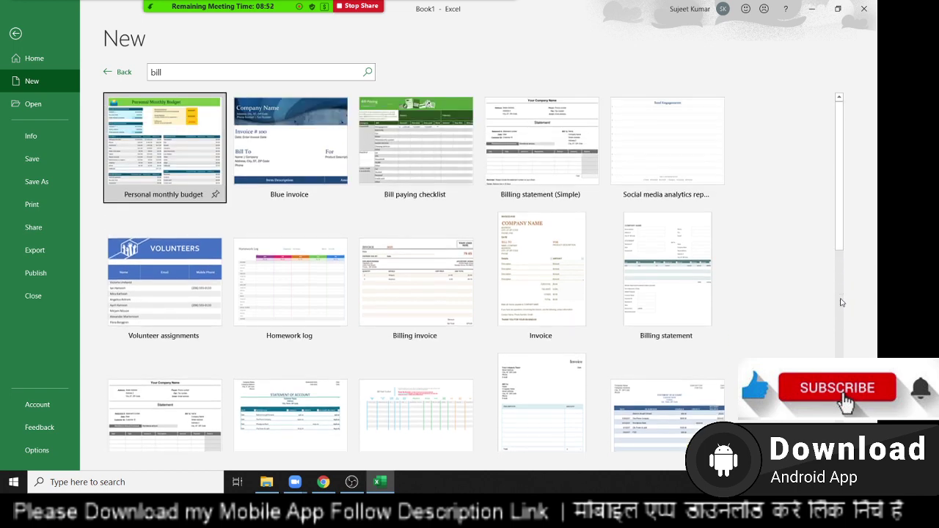
scroll(603, 337, "down", 5)
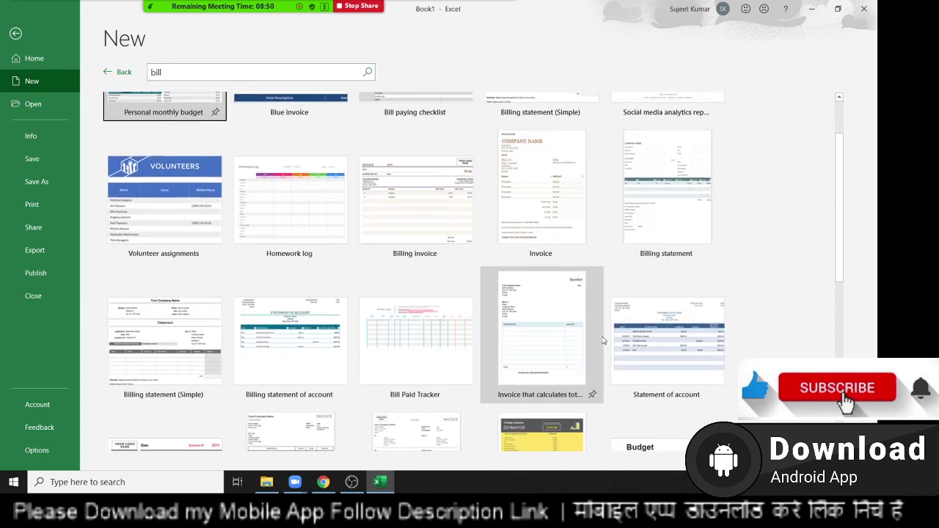
scroll(603, 343, "down", 2)
scroll(603, 343, "down", 2)
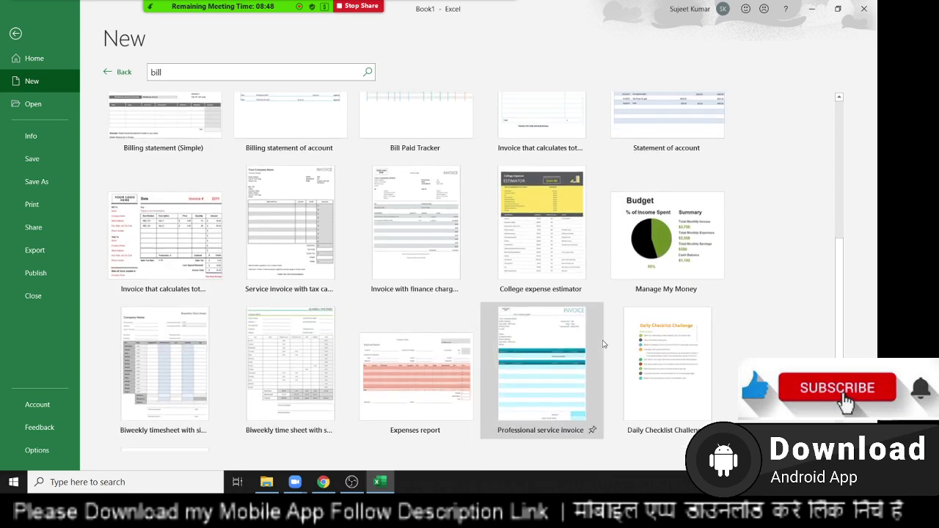
scroll(738, 344, "down", 2)
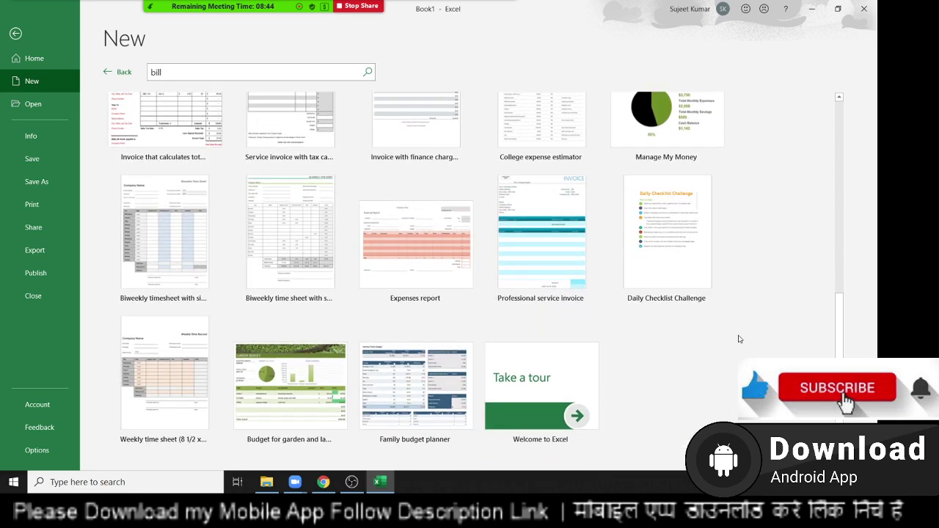
scroll(739, 339, "up", 2)
scroll(739, 338, "up", 2)
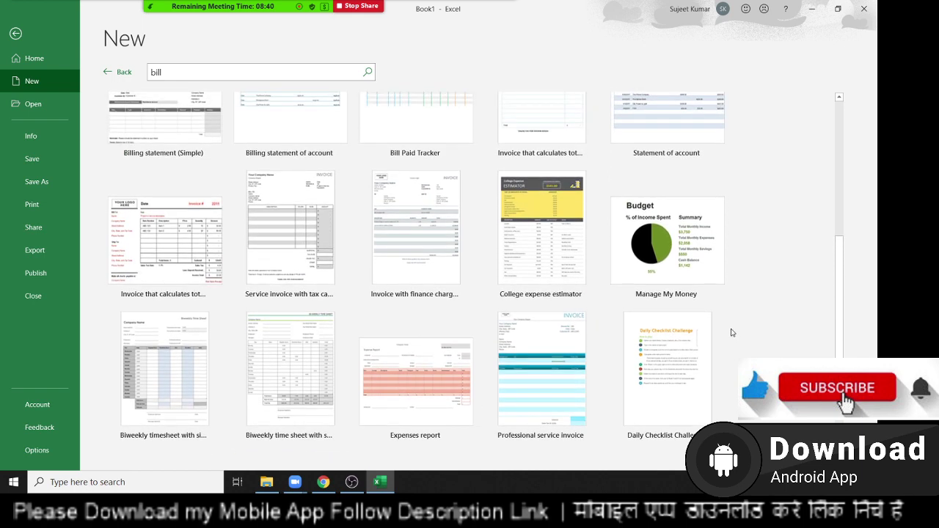
scroll(723, 342, "up", 1)
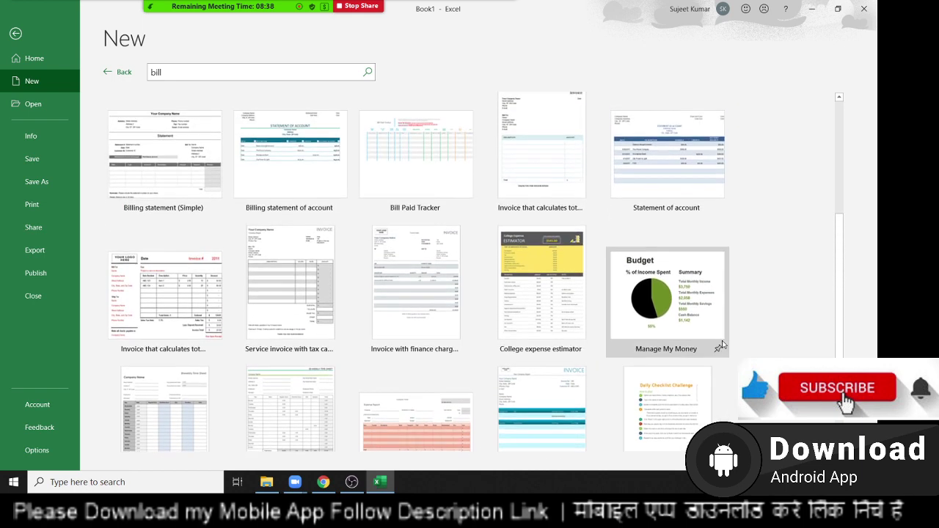
scroll(722, 345, "up", 2)
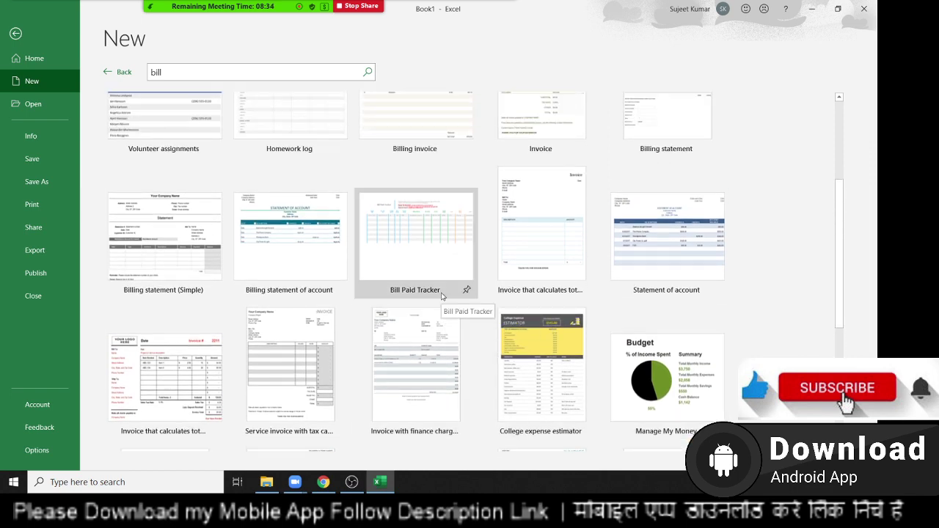
scroll(442, 295, "up", 2)
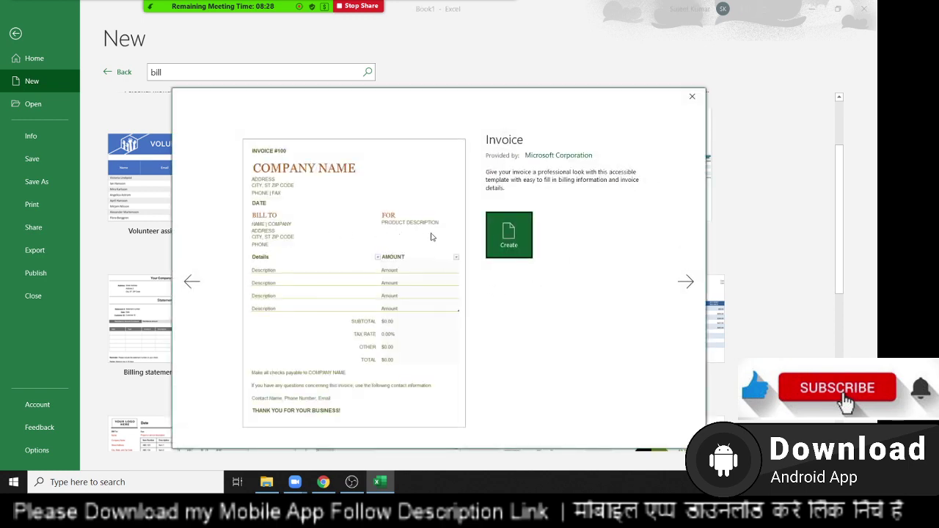
Step: Create a workbook from the Invoice template, look it over, close it, and open the File page
left_click(530, 226)
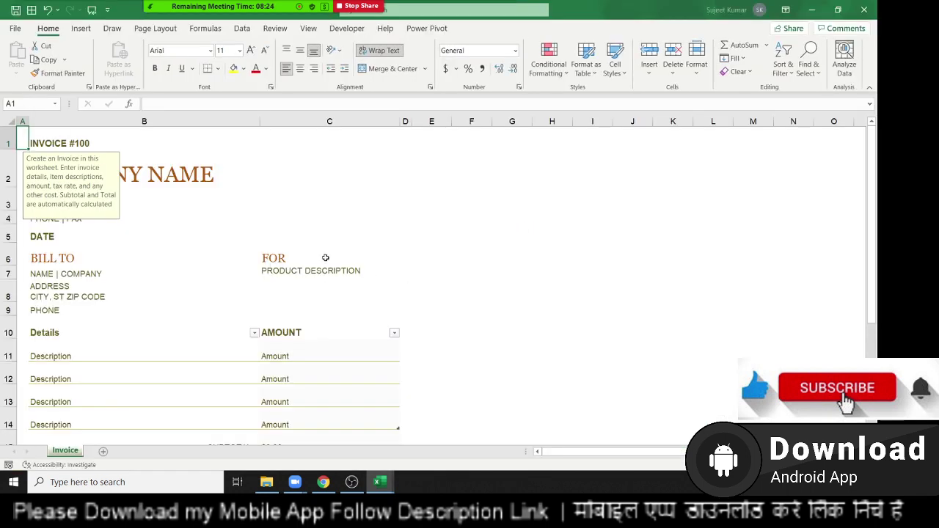
left_click(210, 166)
scroll(249, 211, "down", 6)
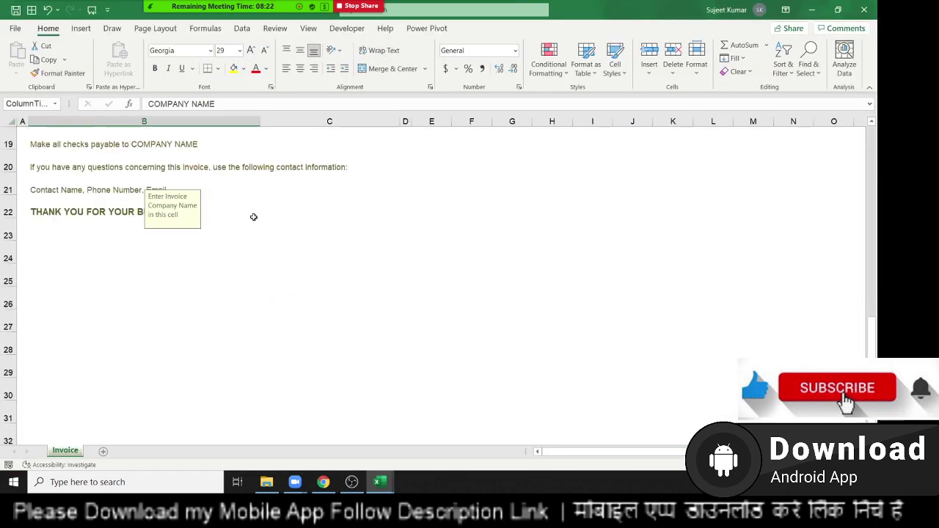
scroll(253, 217, "up", 1)
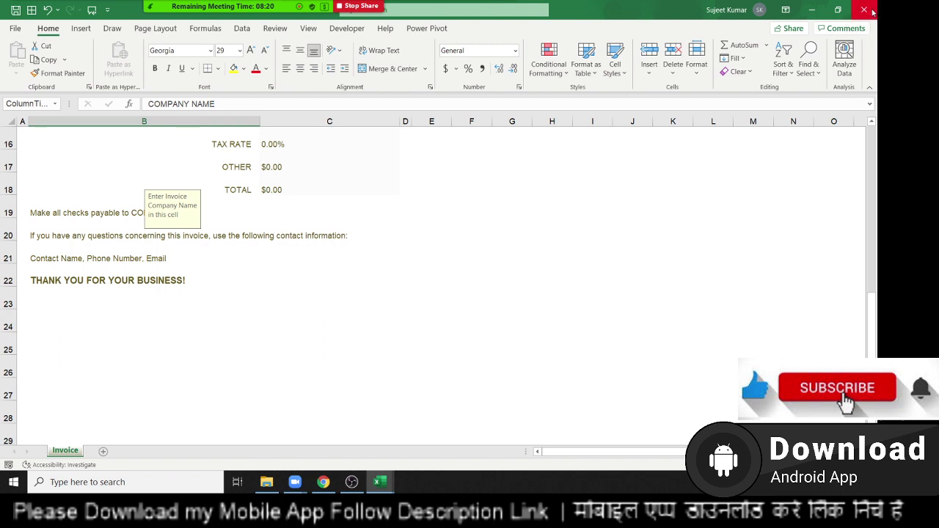
left_click(870, 10)
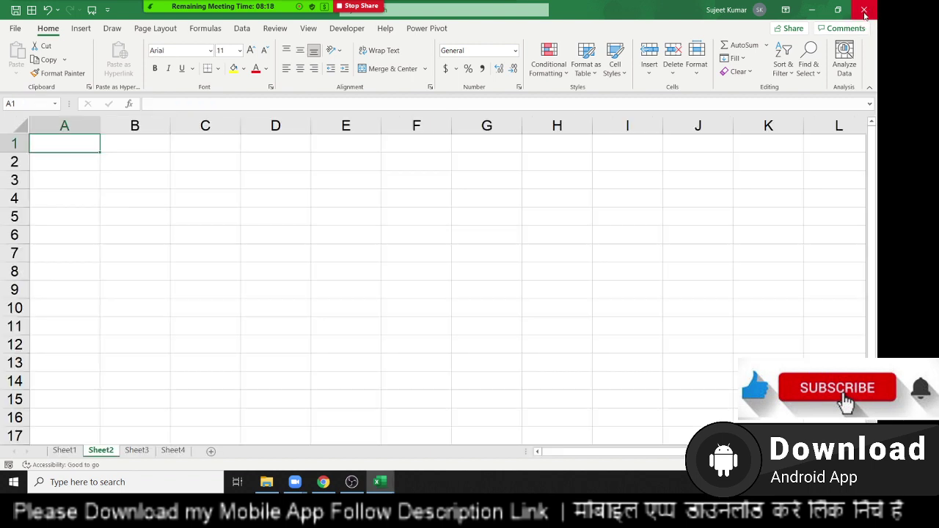
left_click(12, 29)
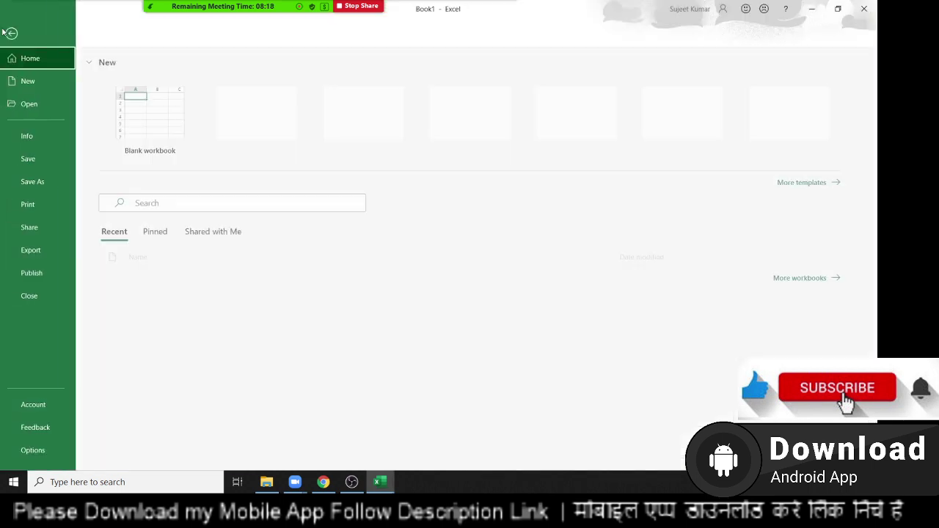
Step: Scroll through the New templates, then switch to the Open page listing recent workbooks
left_click(56, 85)
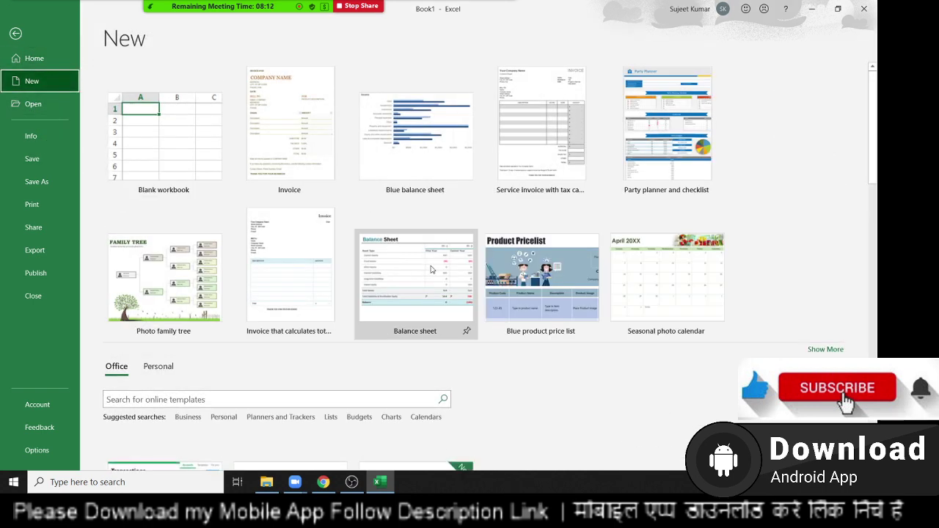
scroll(367, 250, "down", 2)
scroll(425, 261, "down", 1)
scroll(443, 264, "up", 1)
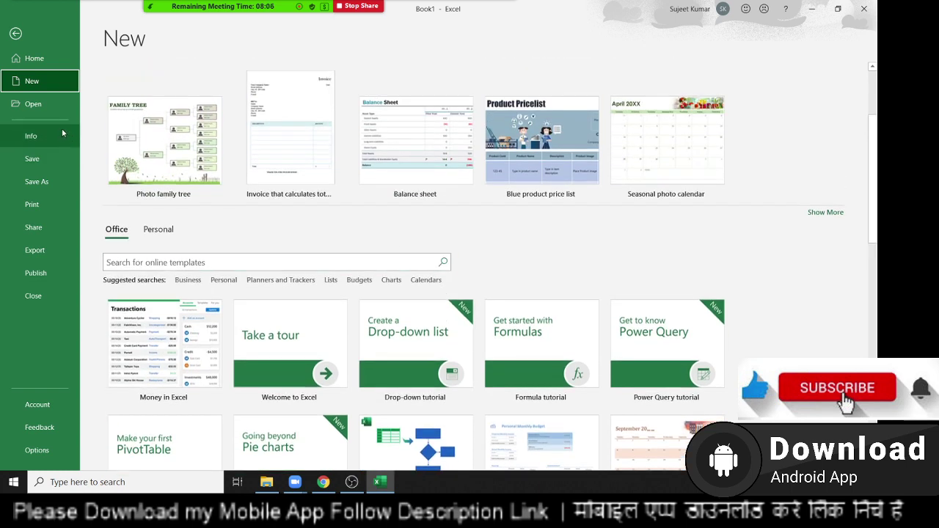
left_click(60, 110)
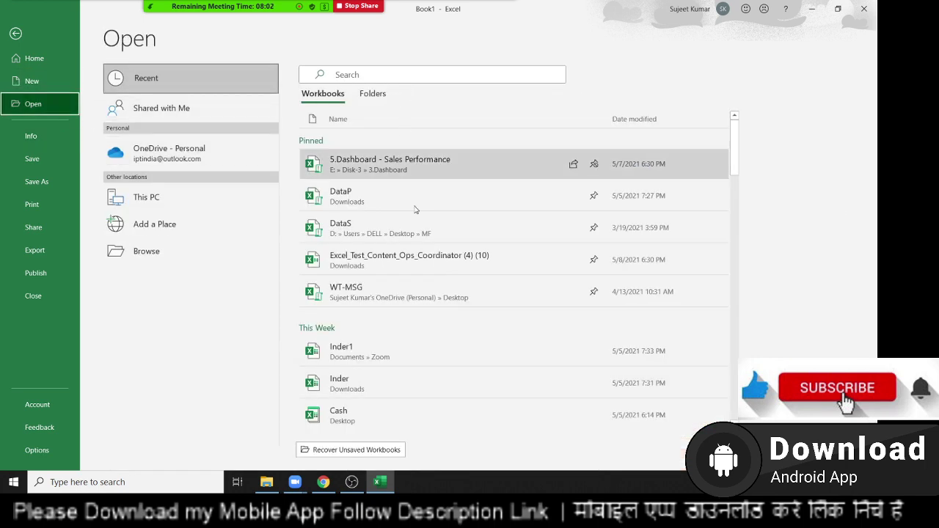
Step: Scroll through the Recent workbooks list on the Open page, then switch it to recent Folders
scroll(384, 237, "down", 3)
scroll(385, 237, "down", 3)
scroll(383, 233, "down", 3)
scroll(383, 231, "down", 1)
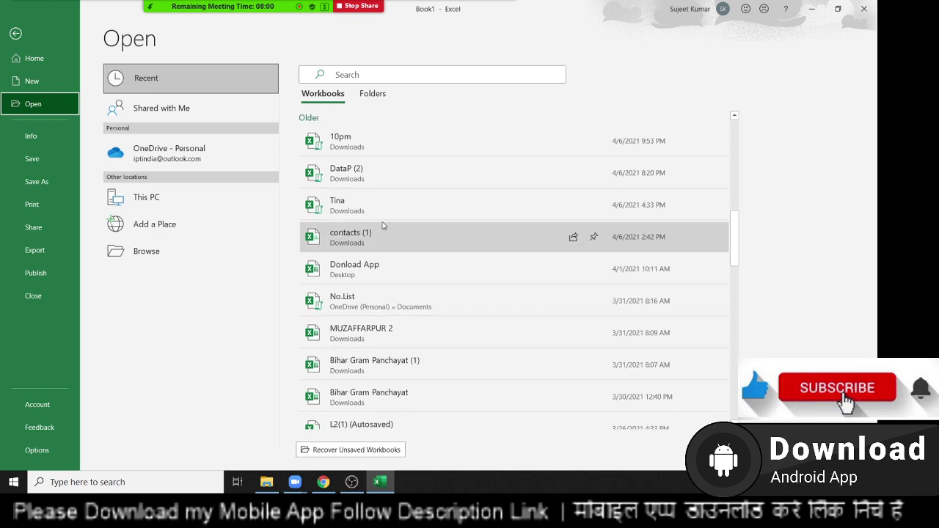
scroll(383, 225, "down", 1)
scroll(383, 225, "up", 3)
scroll(383, 225, "up", 3)
scroll(383, 225, "up", 4)
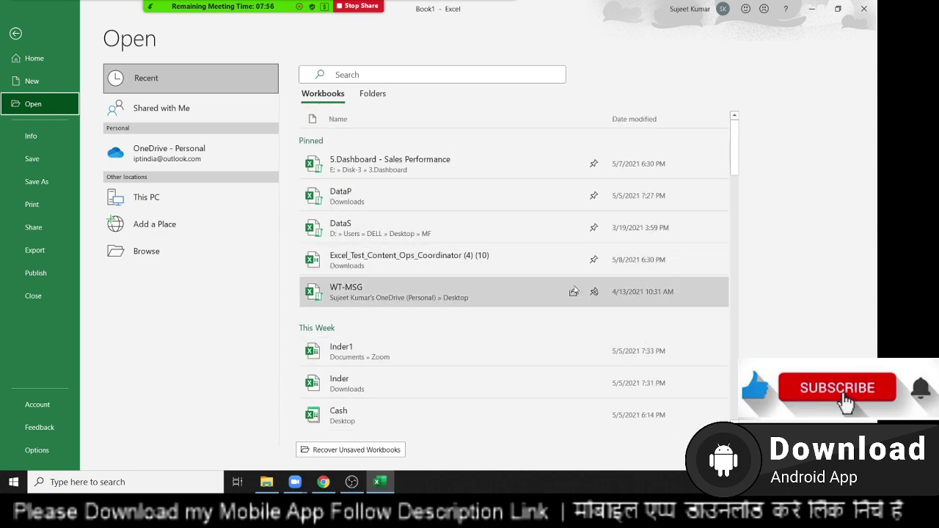
left_click(371, 95)
Step: Browse the recent folders, then show Info with created 6:05 PM and modified 6:21 PM
scroll(474, 226, "down", 3)
scroll(474, 220, "down", 2)
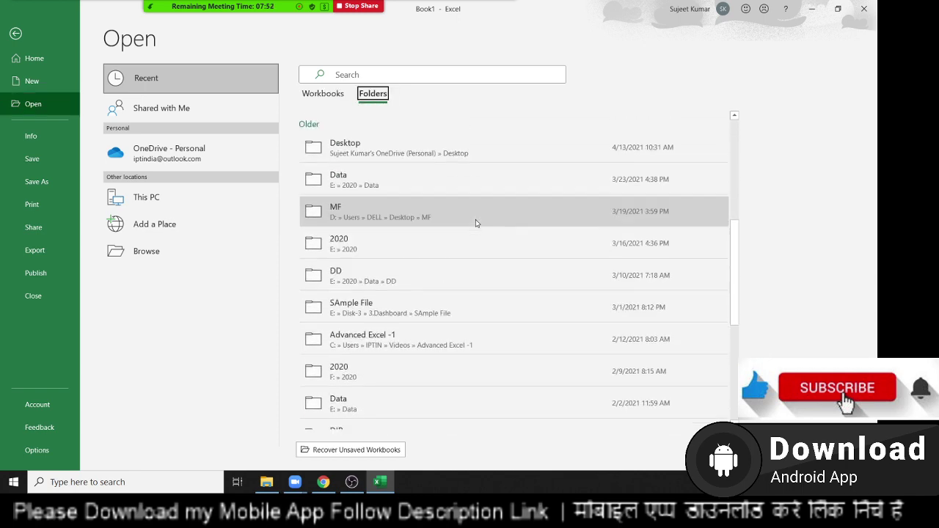
scroll(476, 220, "up", 5)
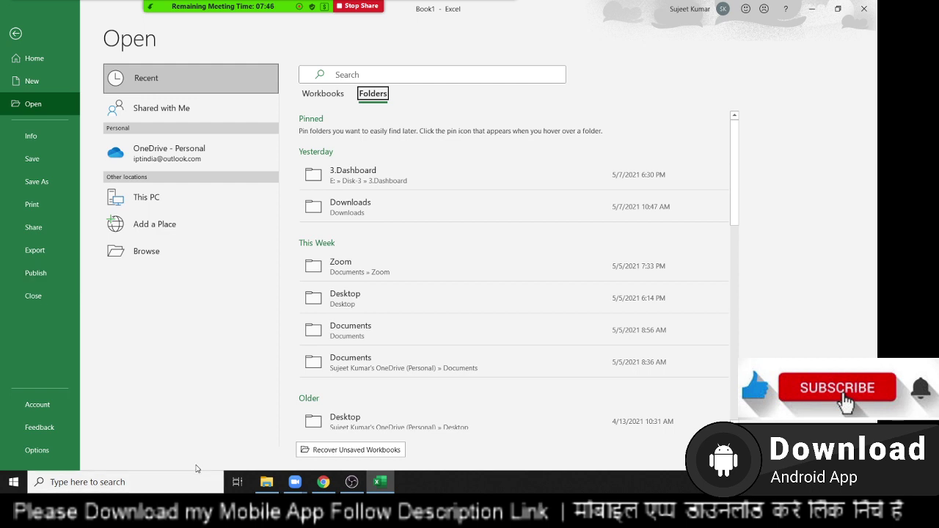
left_click(36, 140)
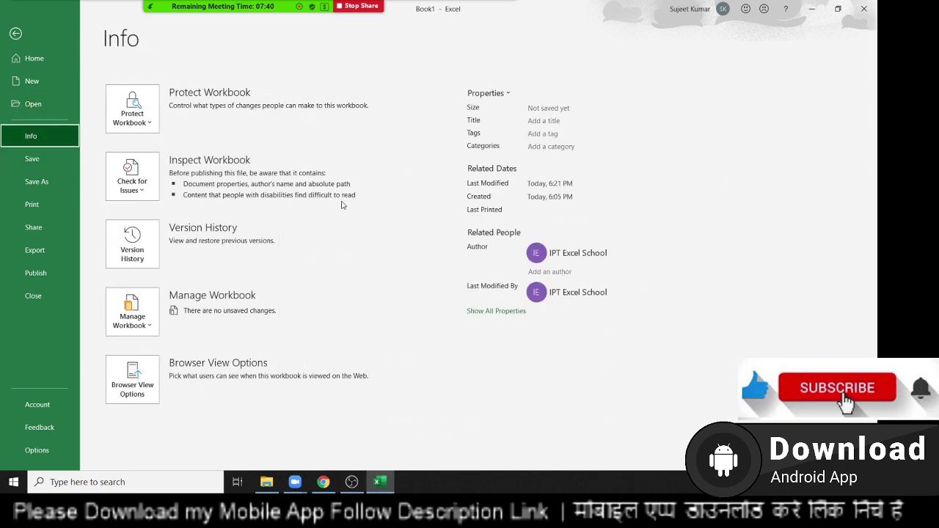
Step: Hide Excel with Windows+D to reveal the desktop with Class_File and Donload App
key("super+d")
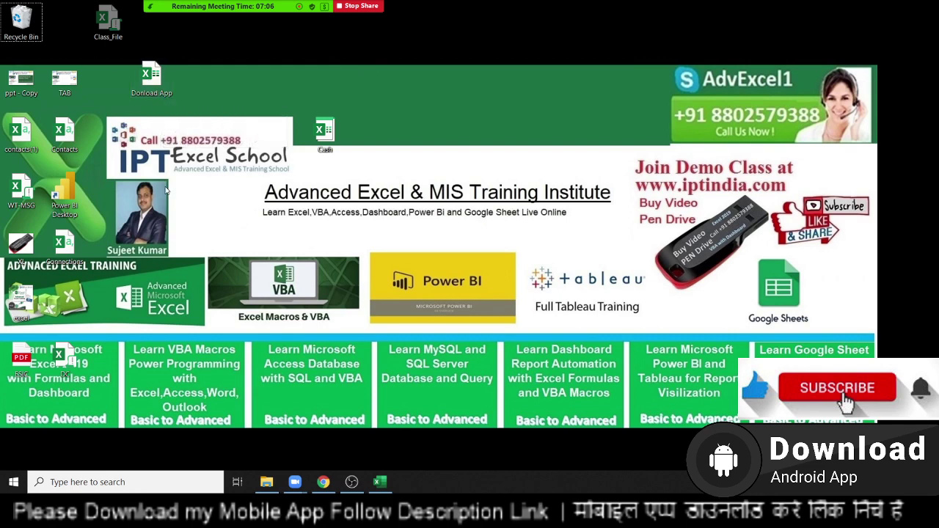
double_click(157, 73)
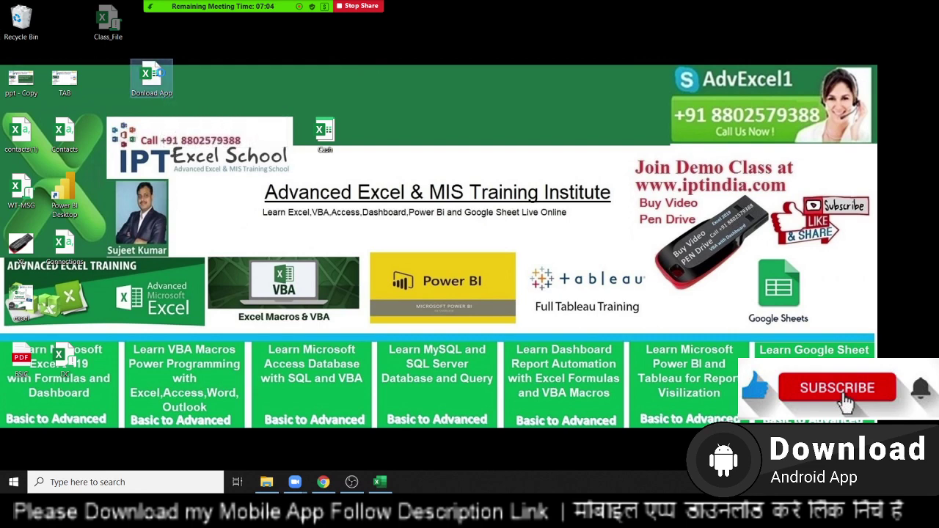
right_click(158, 72)
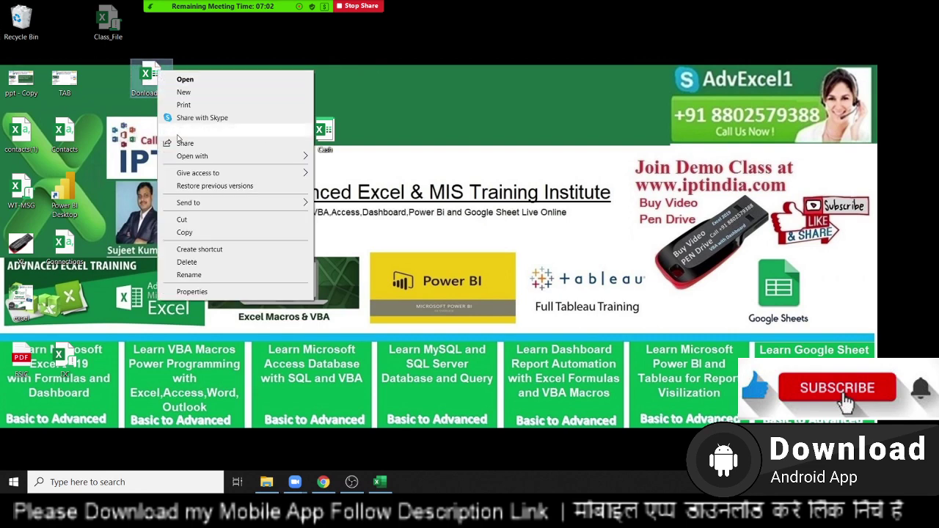
left_click(205, 299)
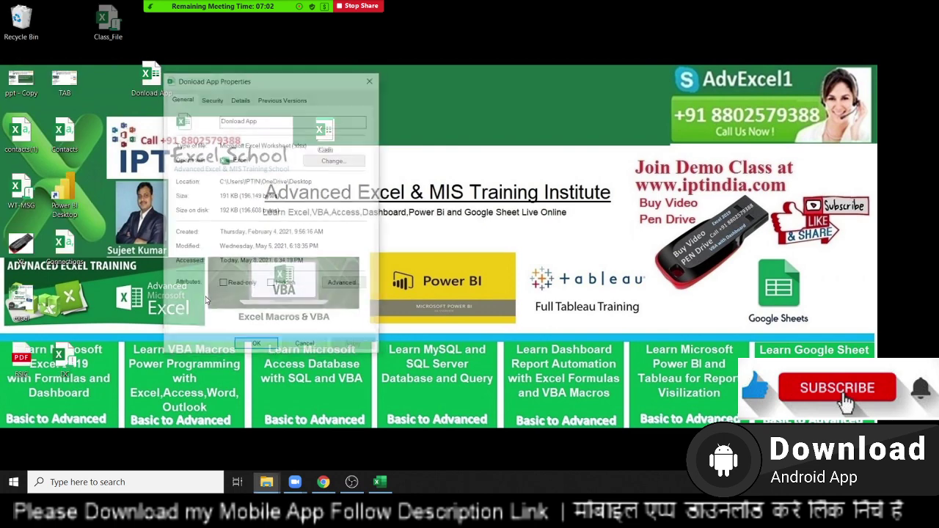
left_click(240, 100)
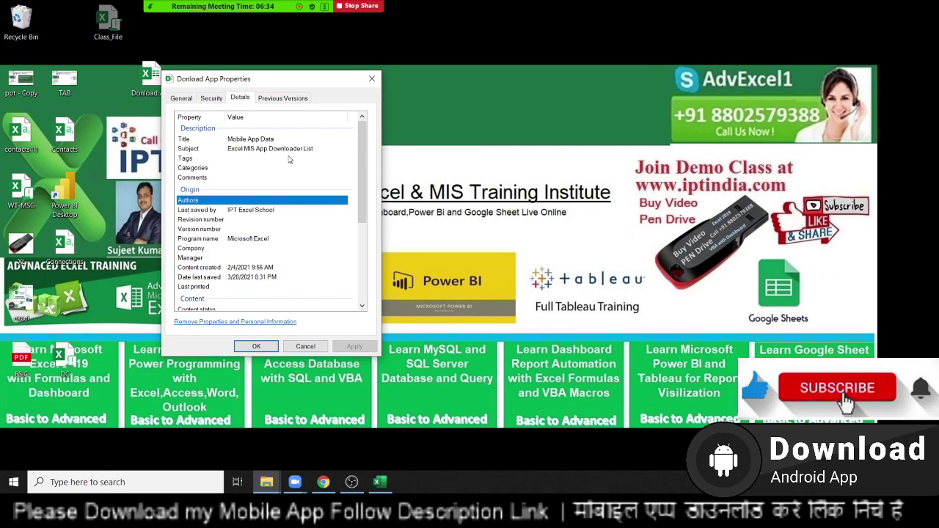
left_click(372, 78)
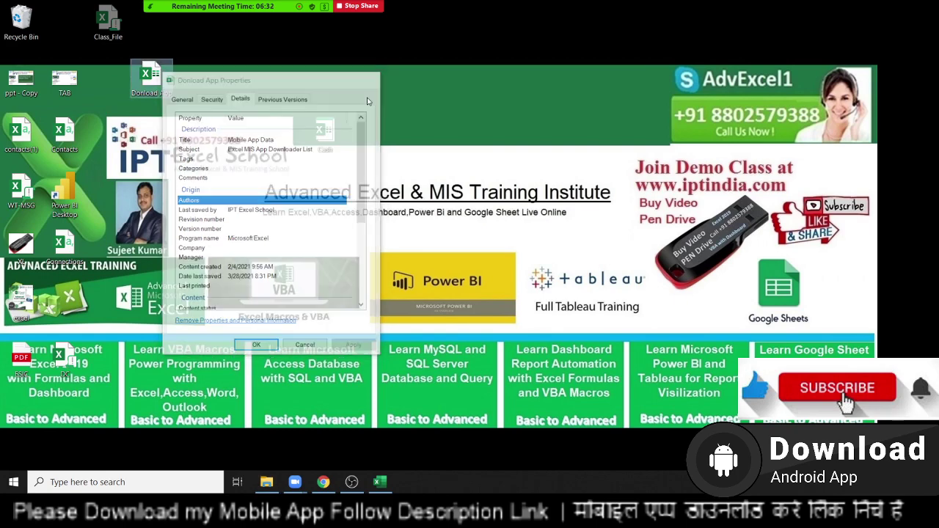
left_click(324, 482)
left_click(328, 482)
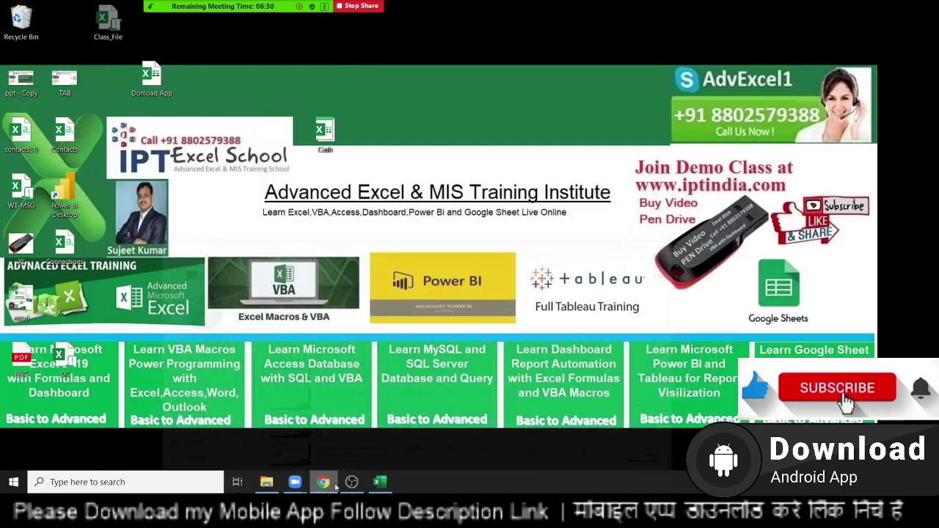
Step: Bring Excel back, pass through the Save As page, and show Print with Microsoft Print to PDF
left_click(380, 482)
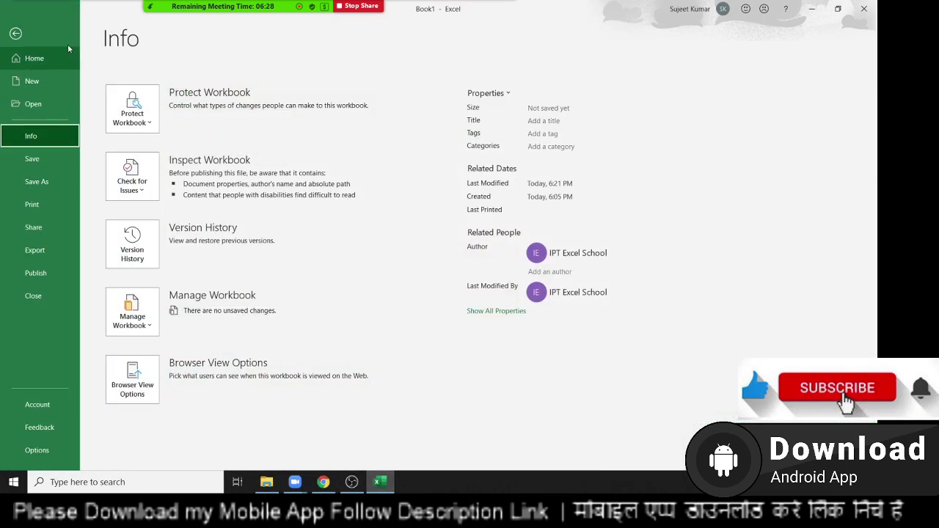
left_click(16, 35)
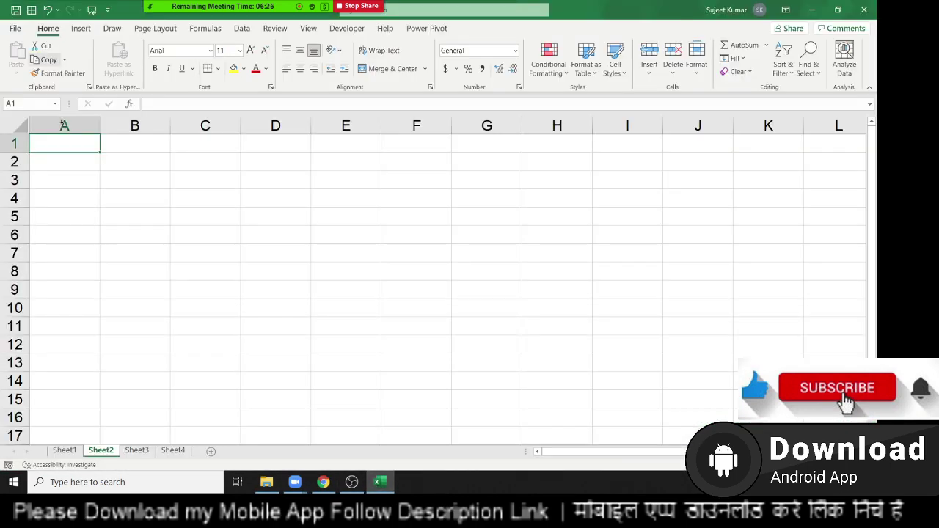
left_click(18, 29)
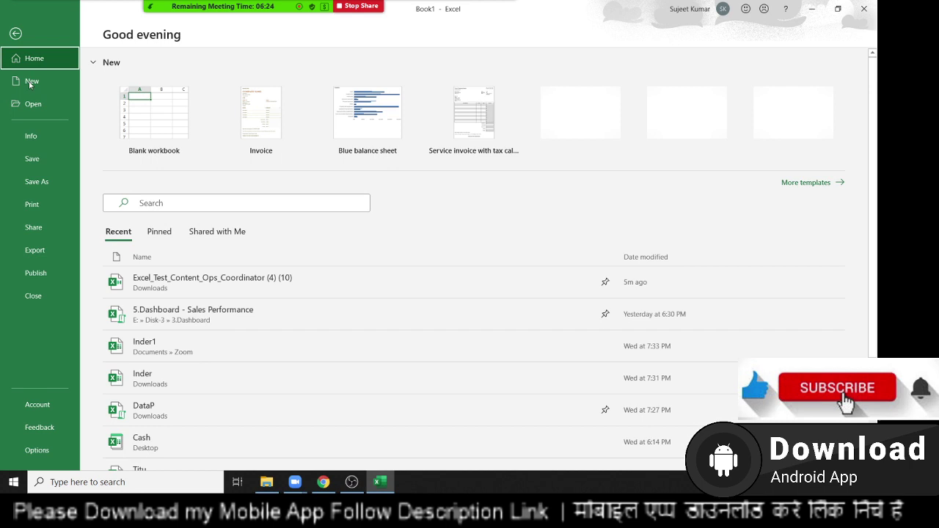
left_click(35, 158)
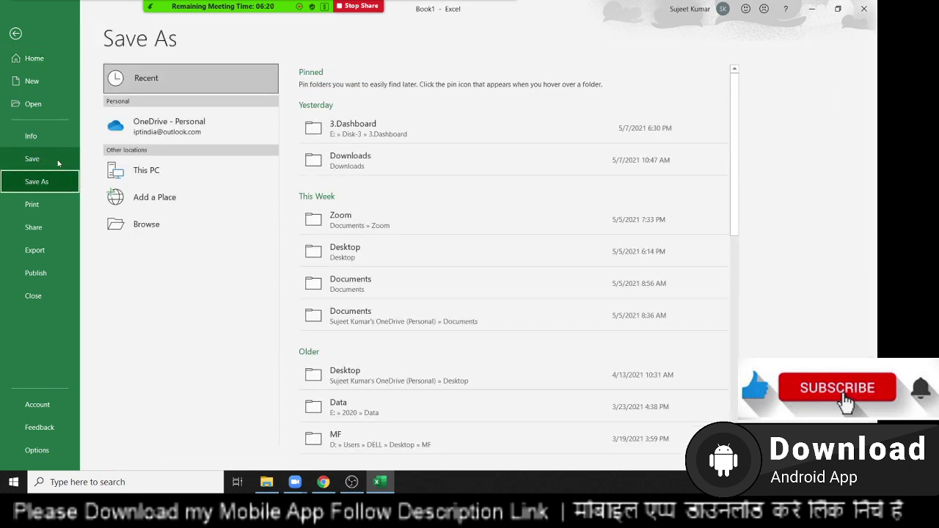
left_click(55, 204)
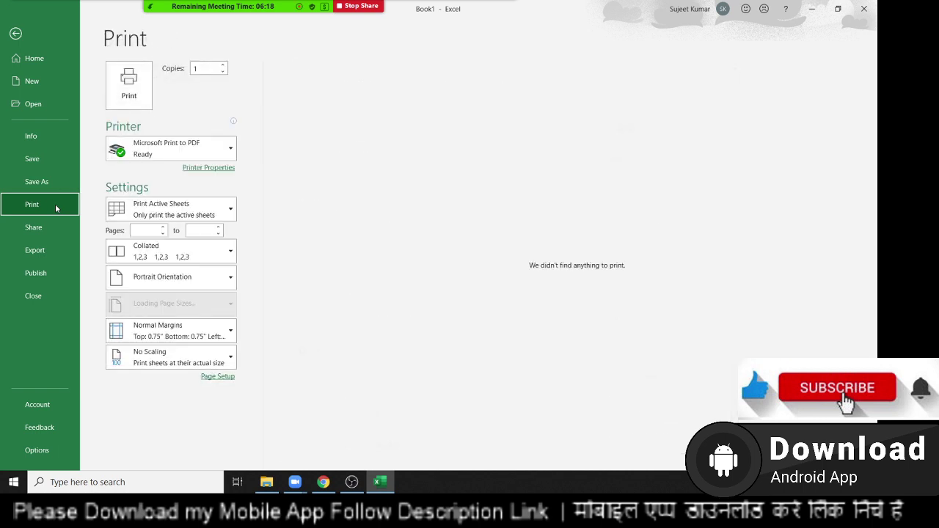
Step: View the workbook's Share options, then close the sharing window
left_click(62, 227)
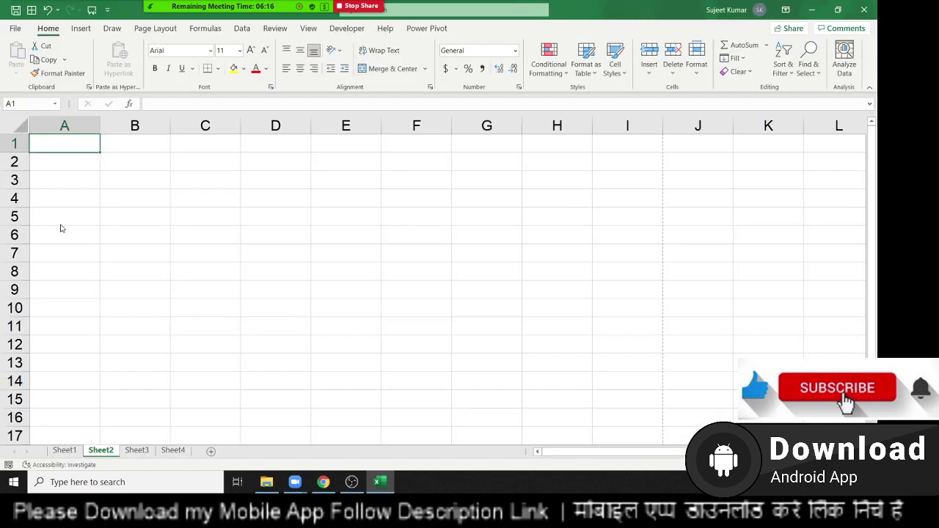
left_click(520, 105)
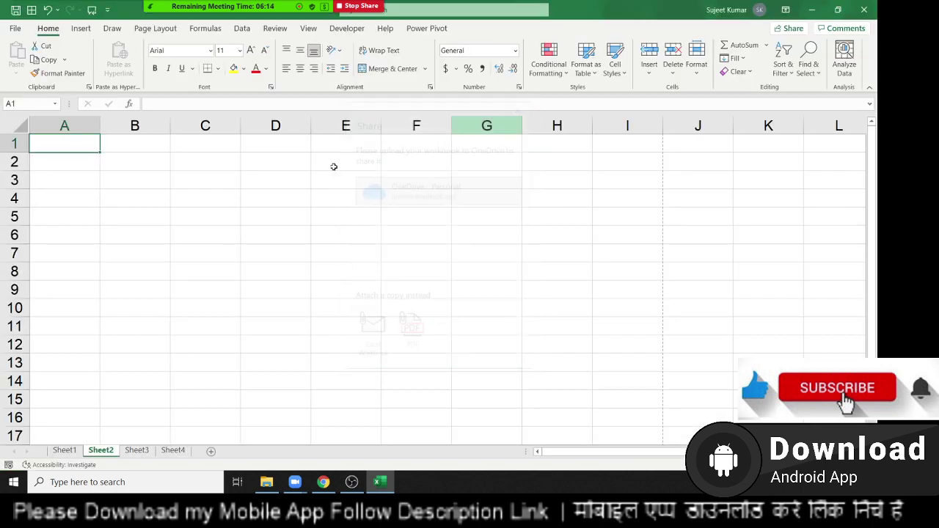
left_click(14, 28)
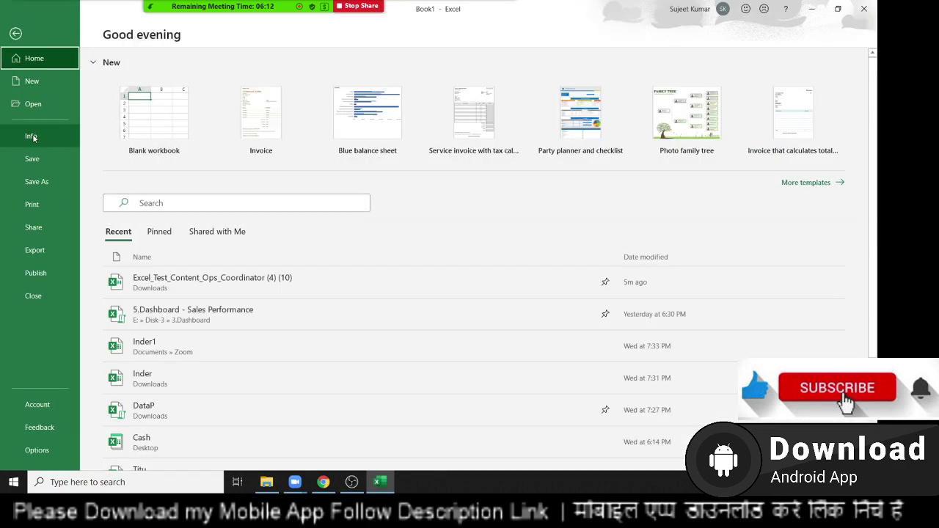
Step: Browse the Export, Publish, Account and Feedback pages, ending in Excel Options' General settings
left_click(50, 261)
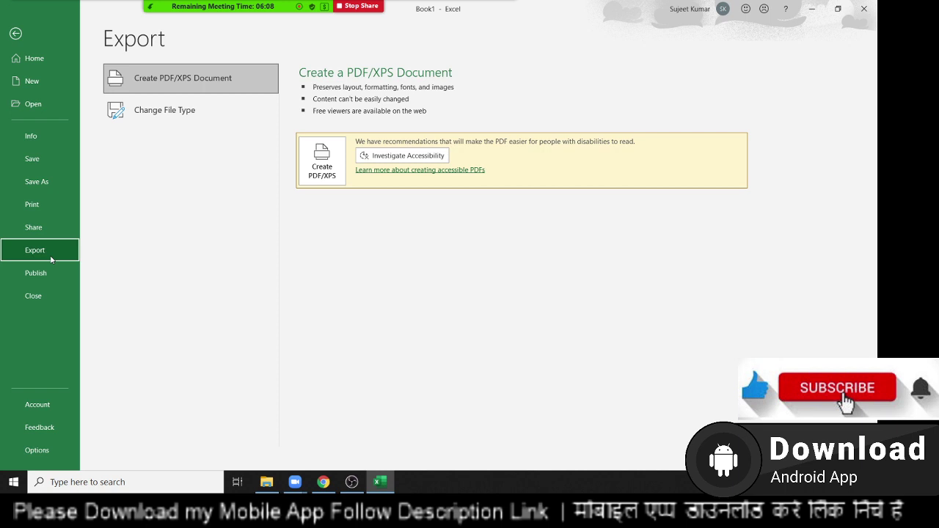
left_click(48, 273)
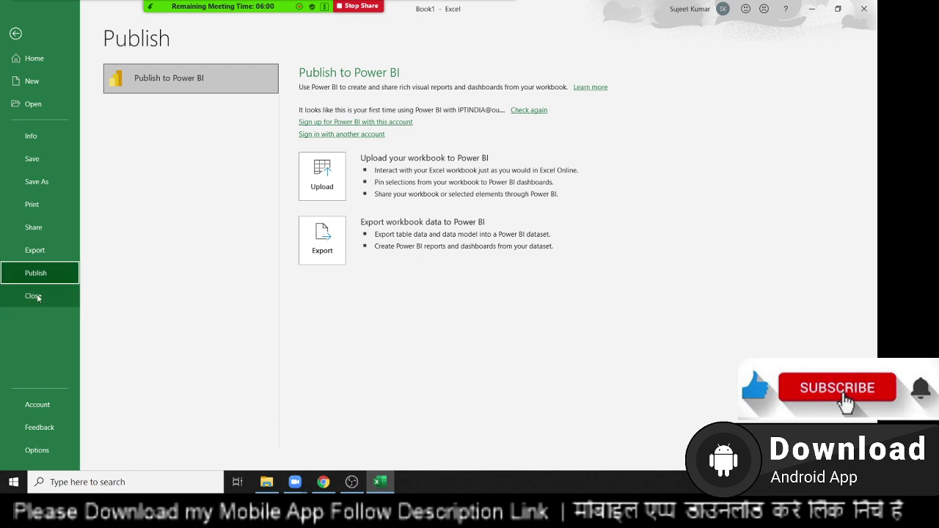
left_click(39, 408)
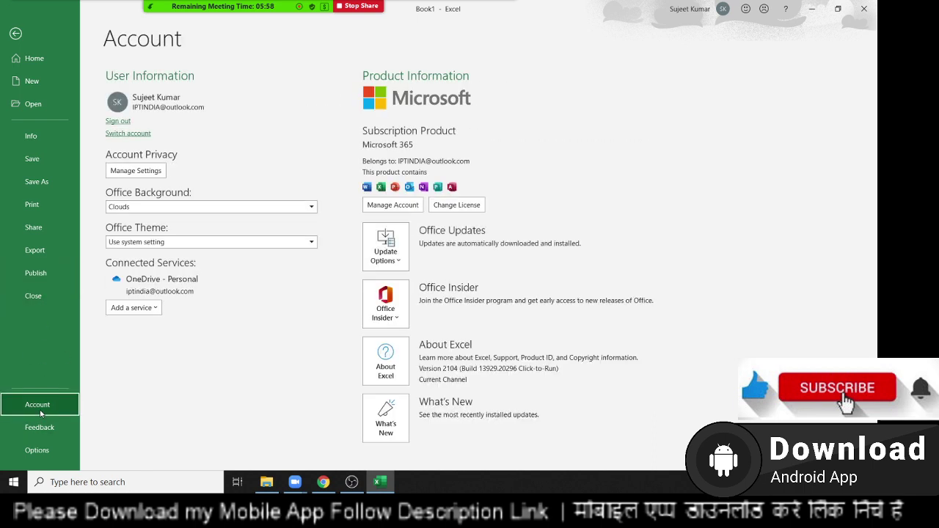
left_click(46, 430)
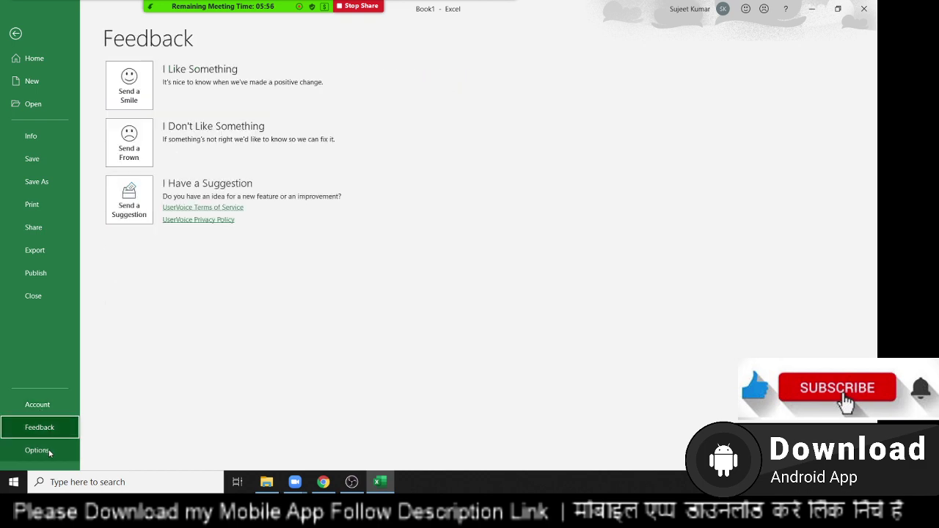
key("Escape")
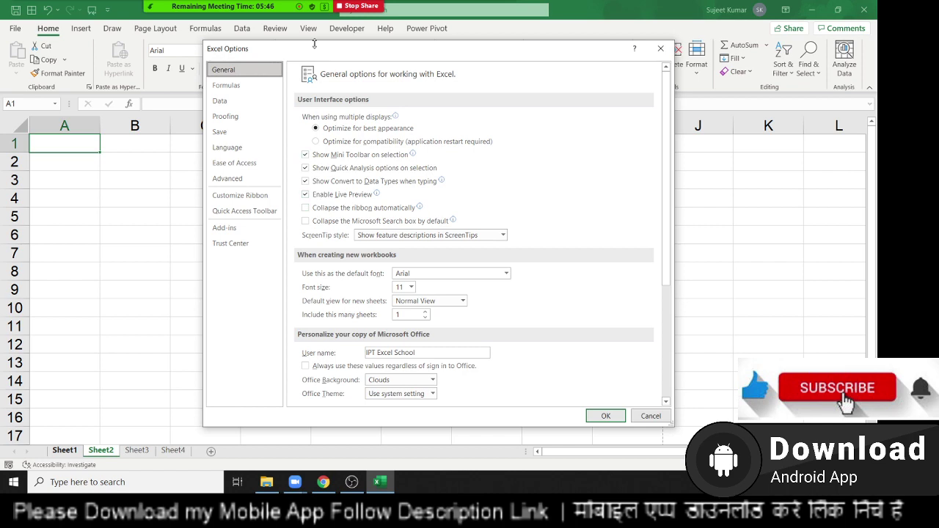
Step: Move the Options window right and inspect the Arial default font and user name fields
left_click_drag(319, 48, 514, 48)
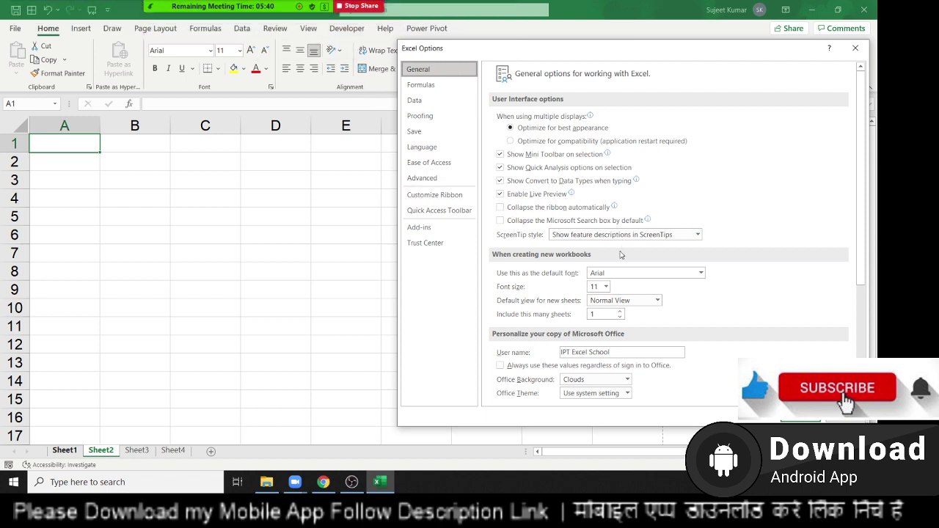
left_click(608, 273)
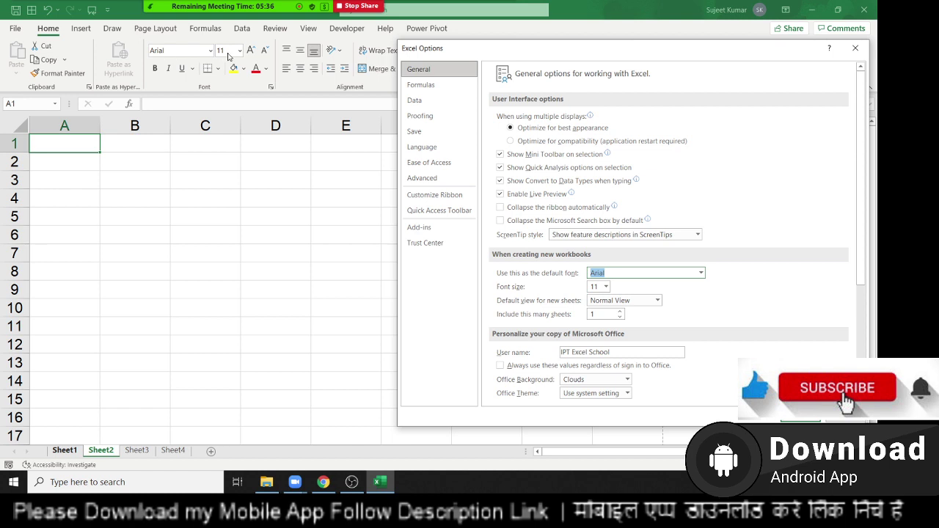
scroll(620, 288, "down", 2)
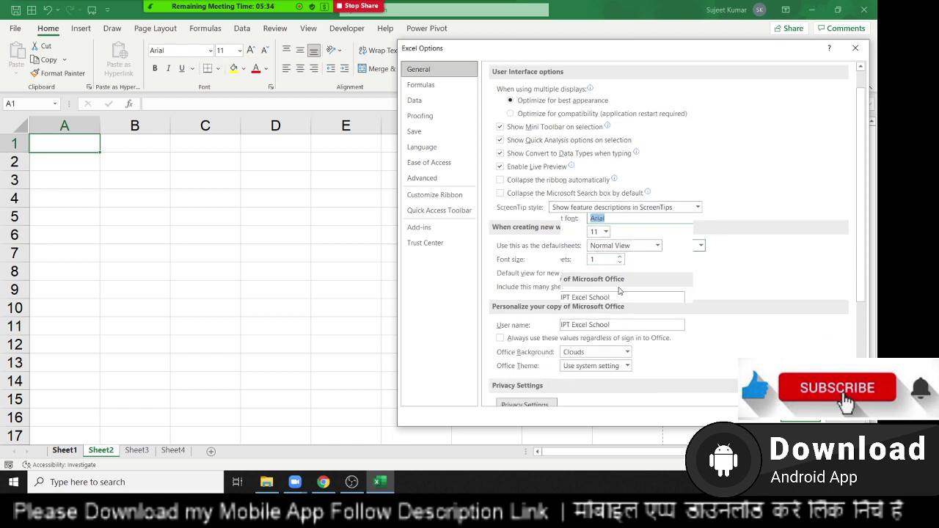
left_click_drag(620, 296, 561, 297)
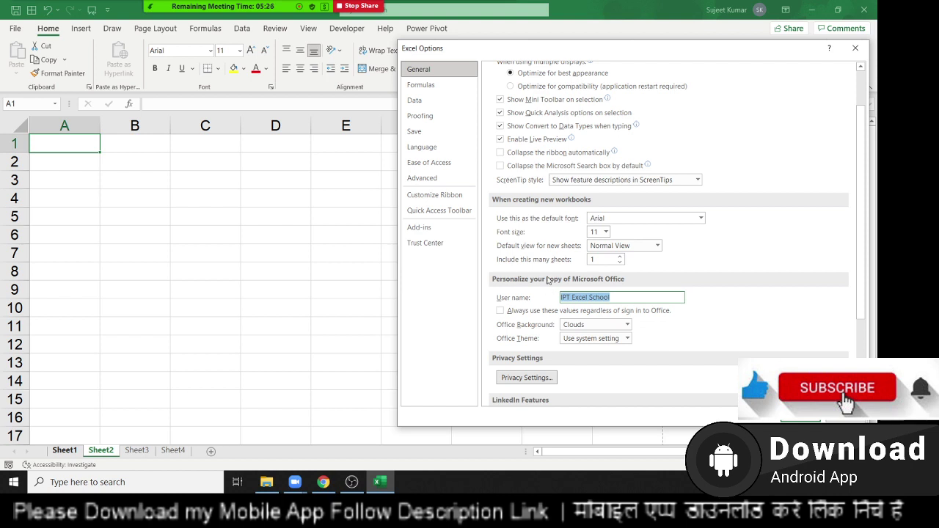
key("super+d")
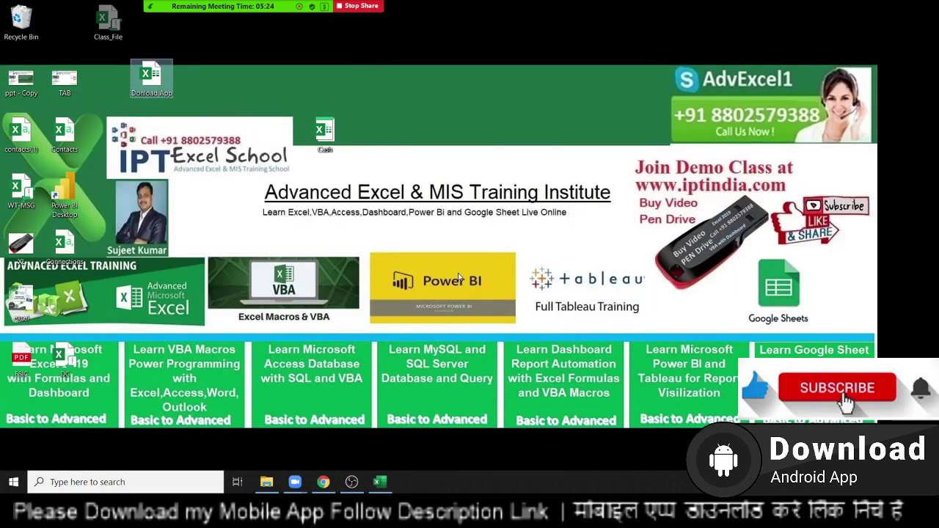
left_click(188, 282)
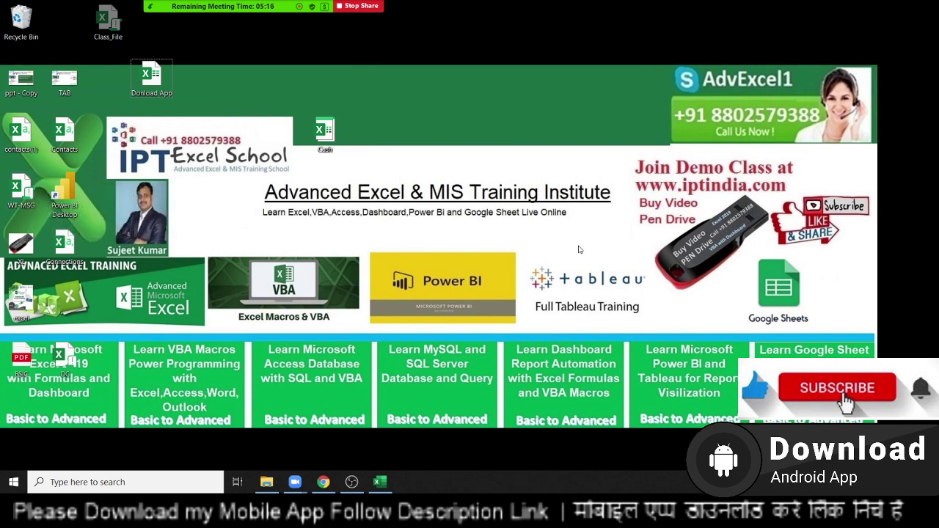
left_click(380, 484)
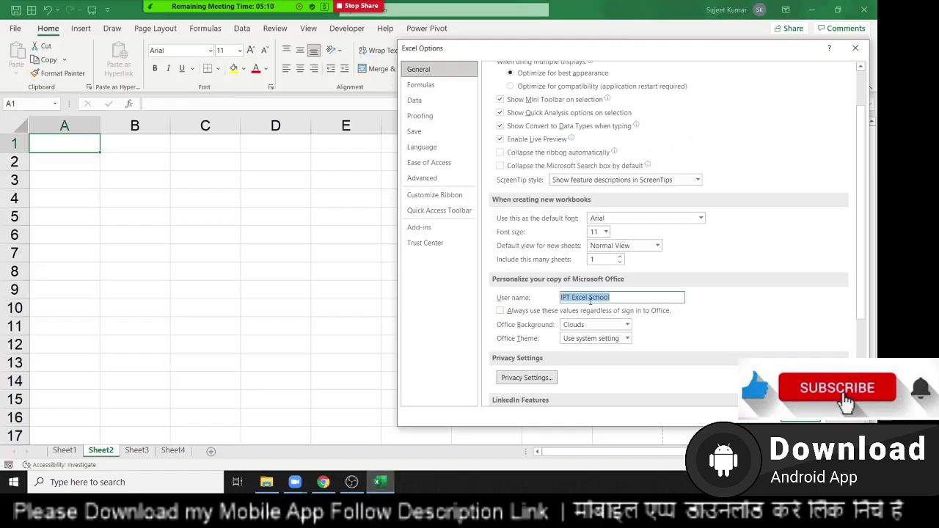
Step: Check 'Always use these values regardless of sign in', move the dialog left, and cancel
left_click(440, 85)
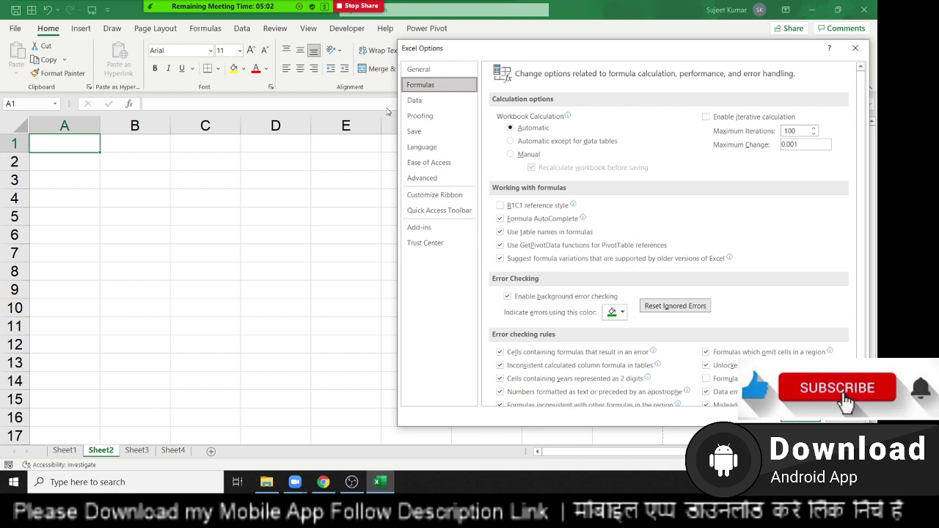
left_click(433, 72)
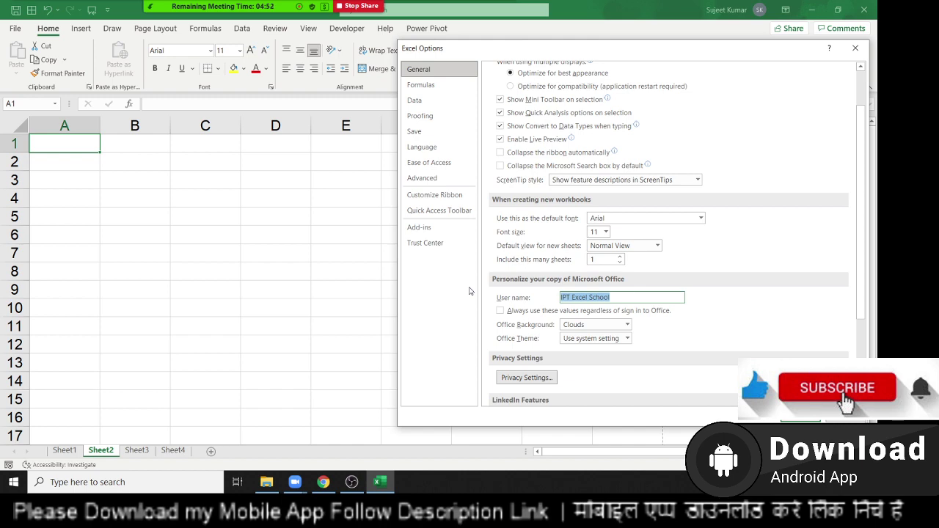
key("super+d")
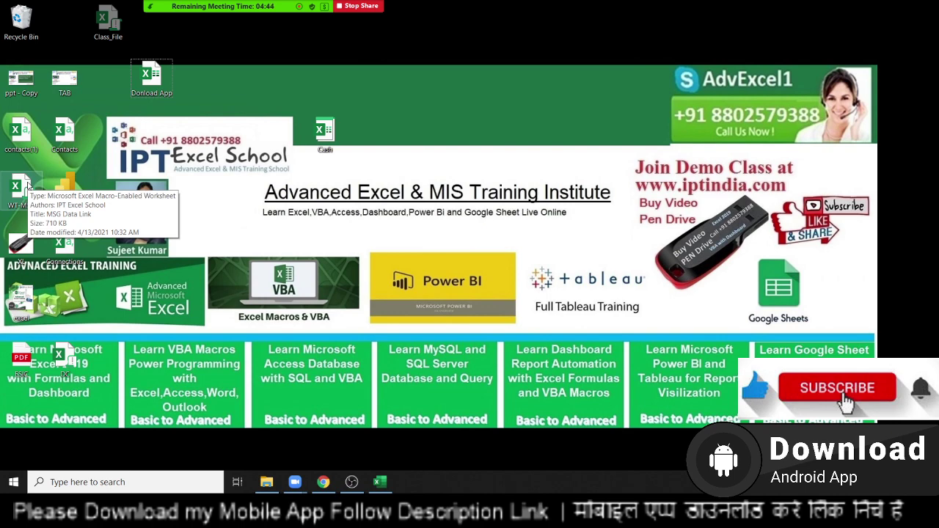
key("super+d")
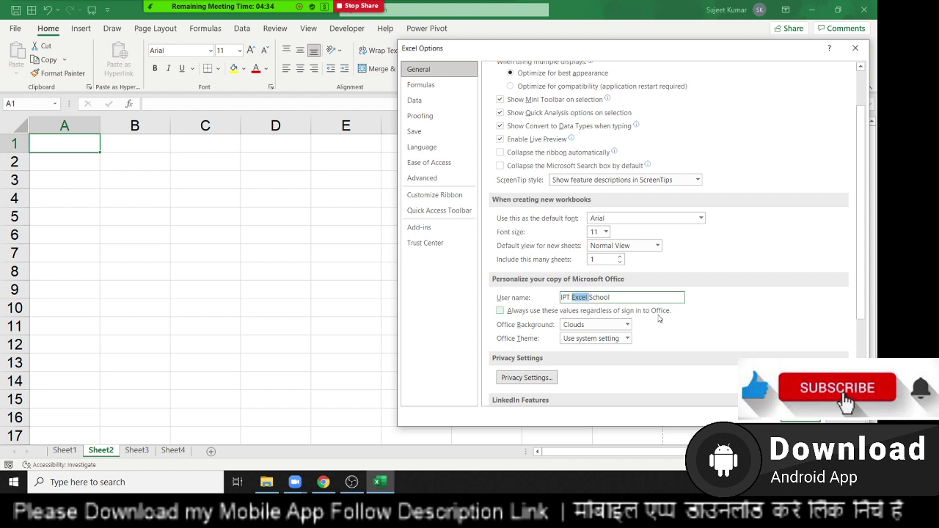
left_click(501, 310)
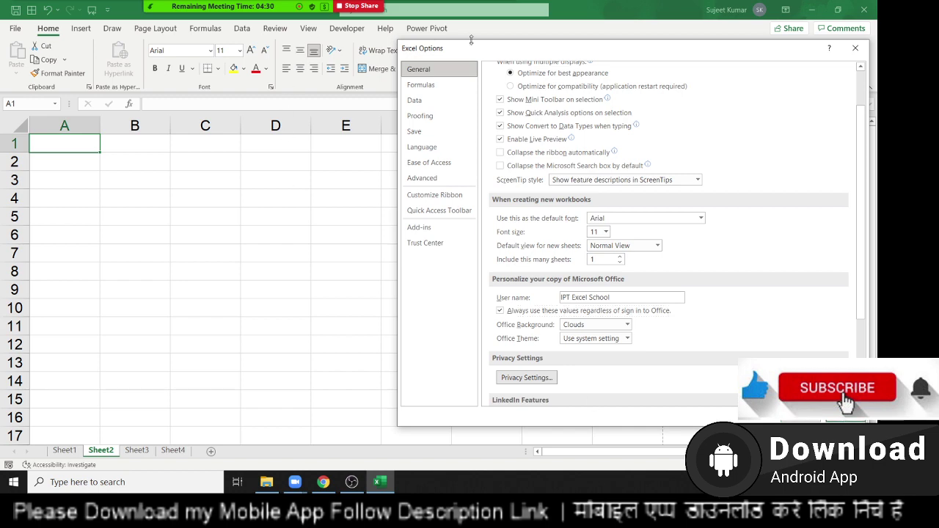
left_click_drag(489, 52, 237, 72)
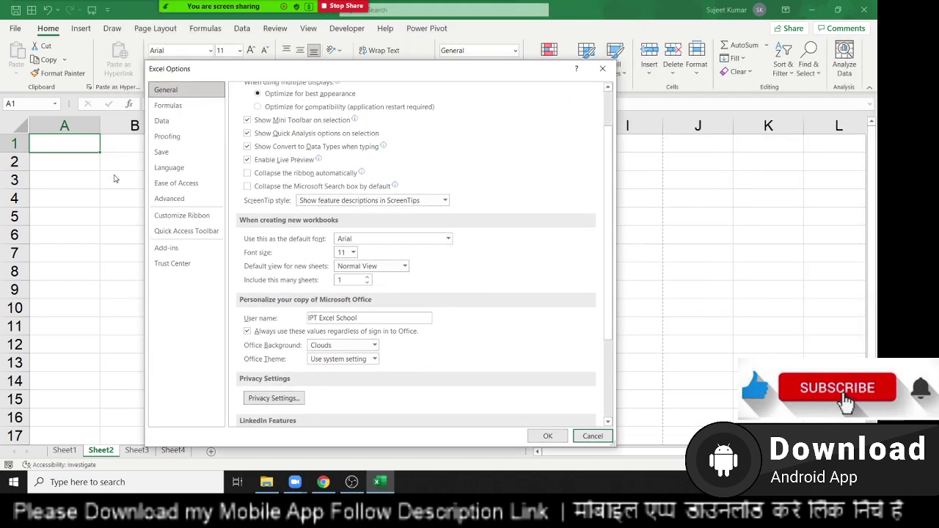
left_click(591, 436)
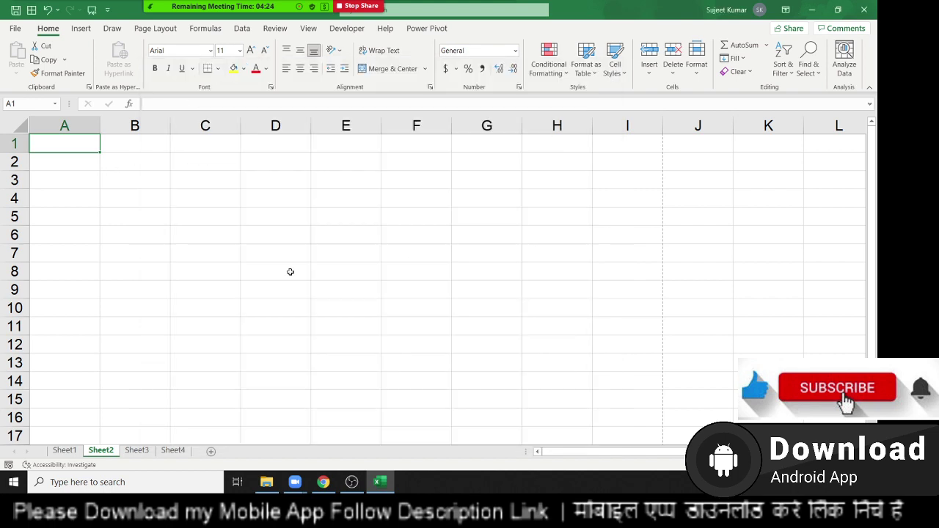
Step: Turn on R1C1 reference style in Options > Formulas, then undo to restore the number block
left_click(15, 29)
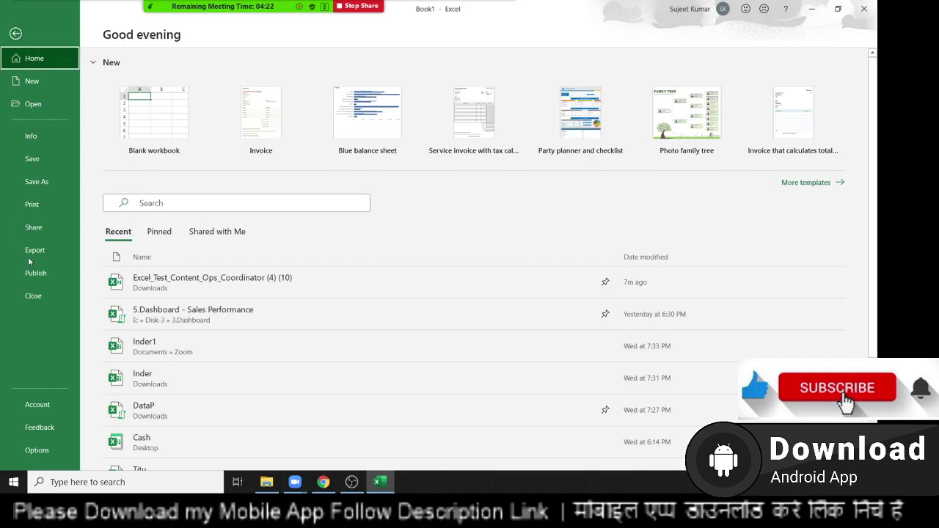
left_click(37, 450)
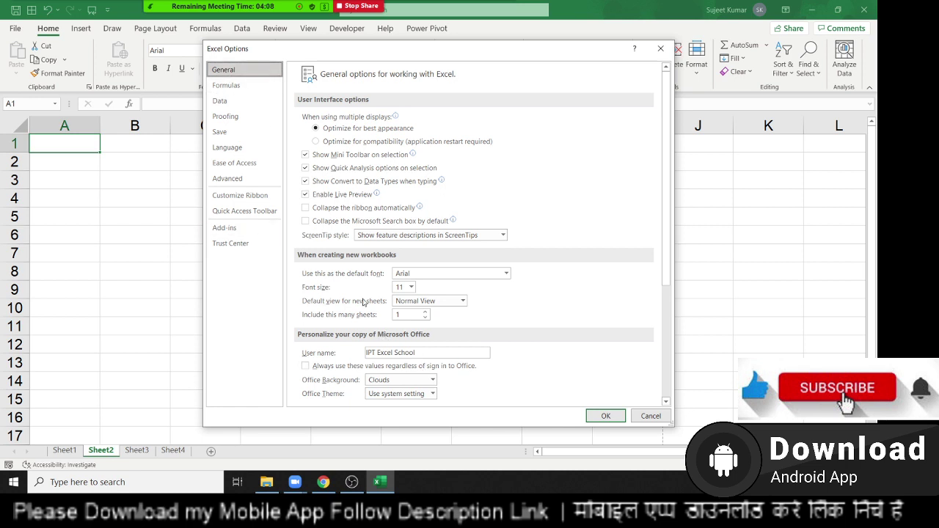
double_click(386, 353)
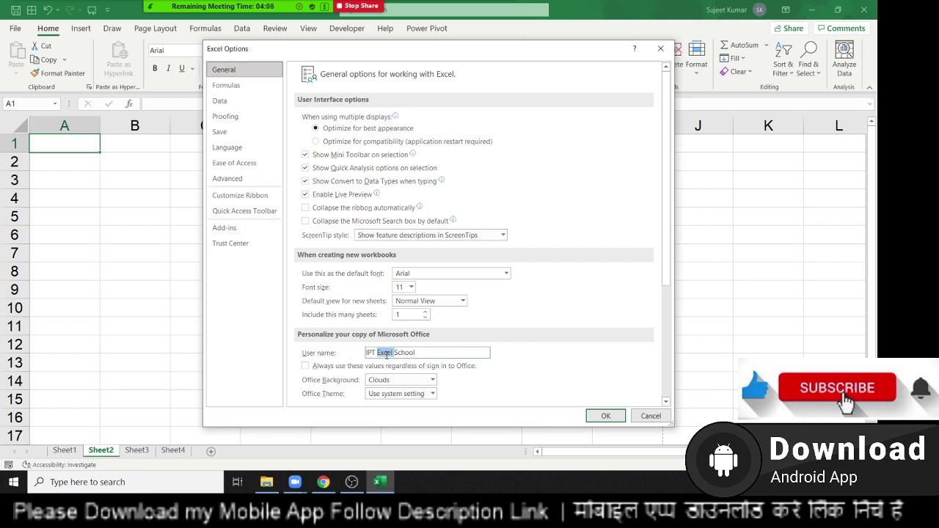
triple_click(387, 354)
left_click(242, 85)
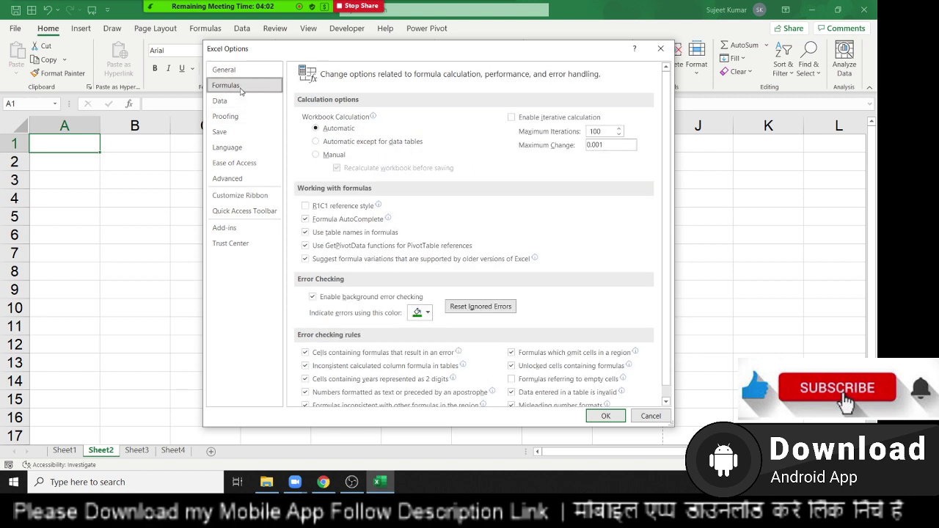
left_click(313, 207)
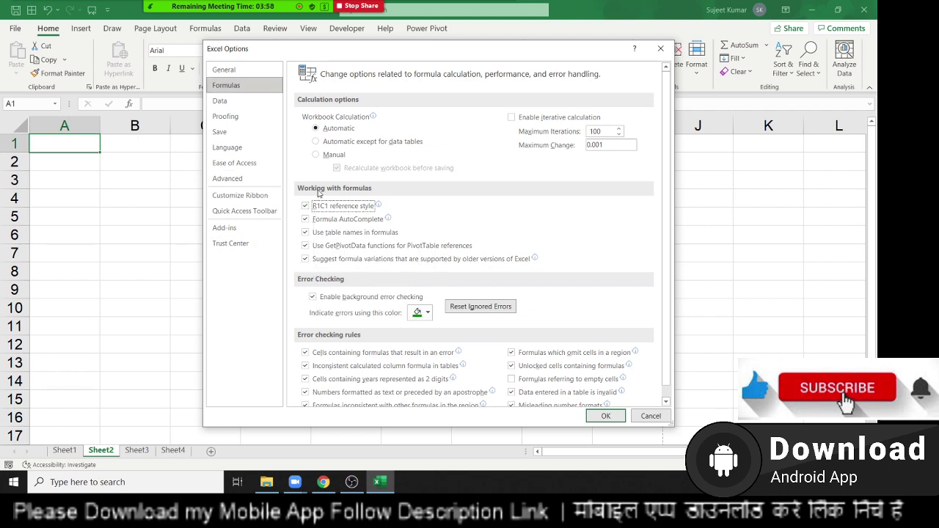
left_click(605, 415)
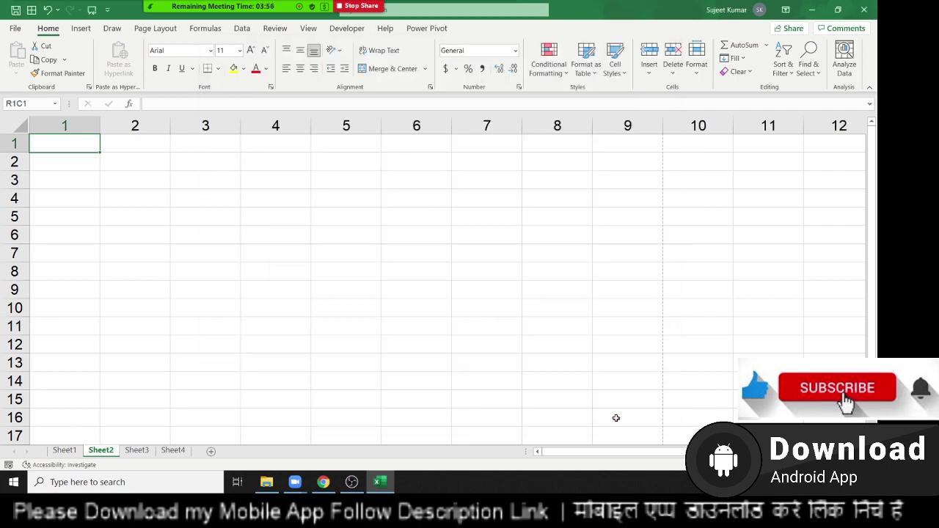
key("ctrl+z")
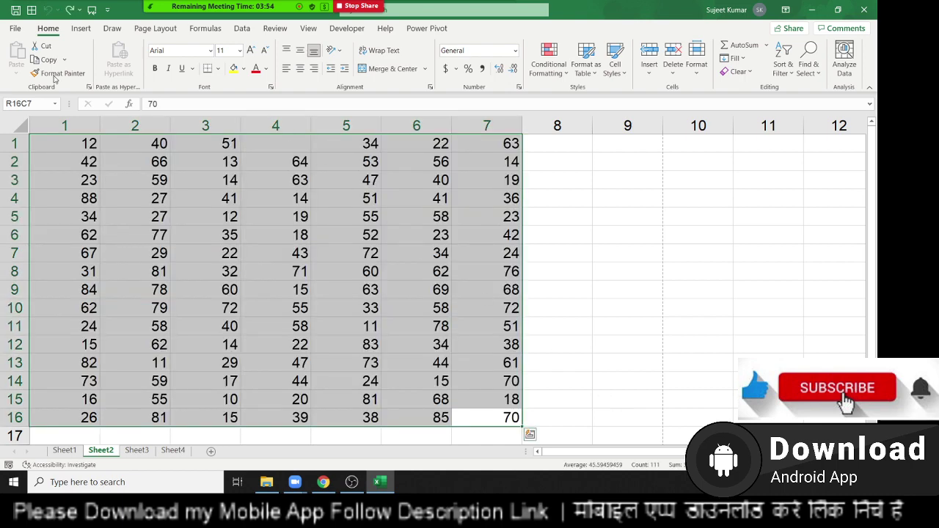
Step: Turn R1C1 reference style back off in Options > Formulas and select cell C9
left_click(15, 28)
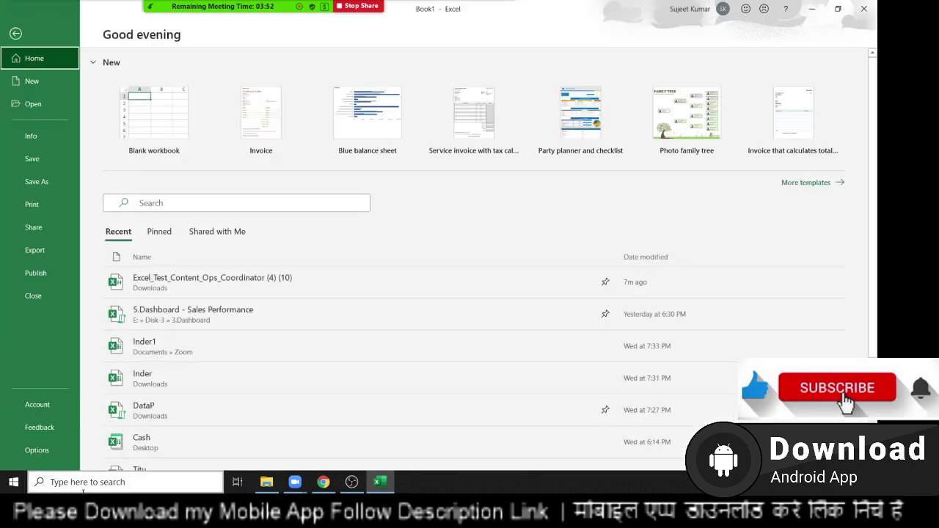
left_click(37, 449)
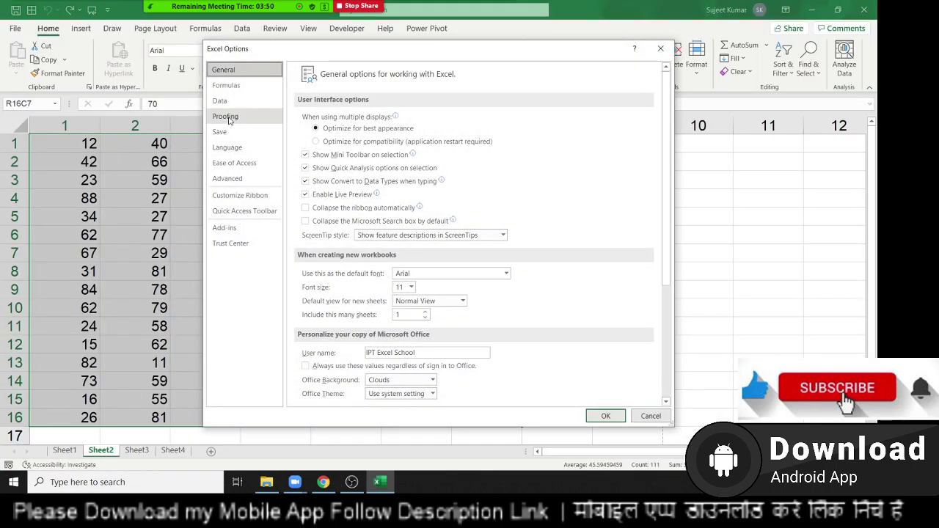
left_click(233, 88)
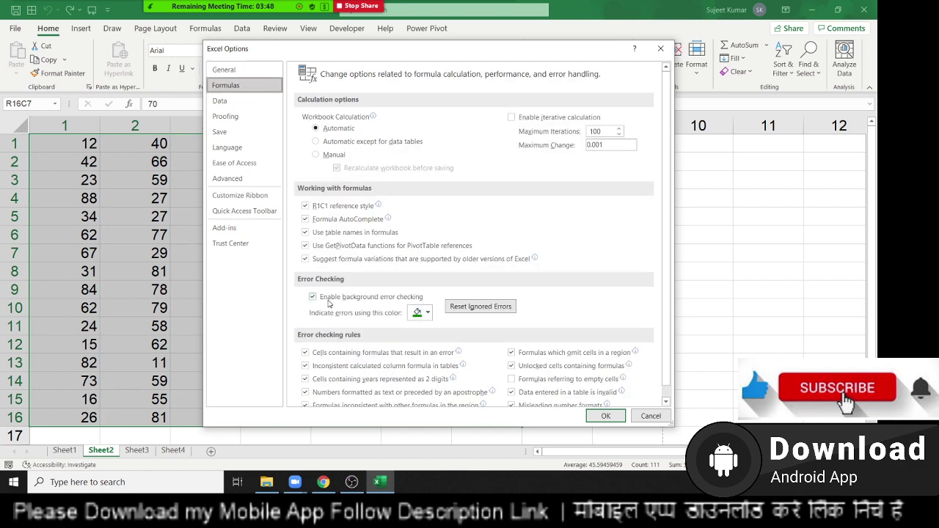
left_click(306, 206)
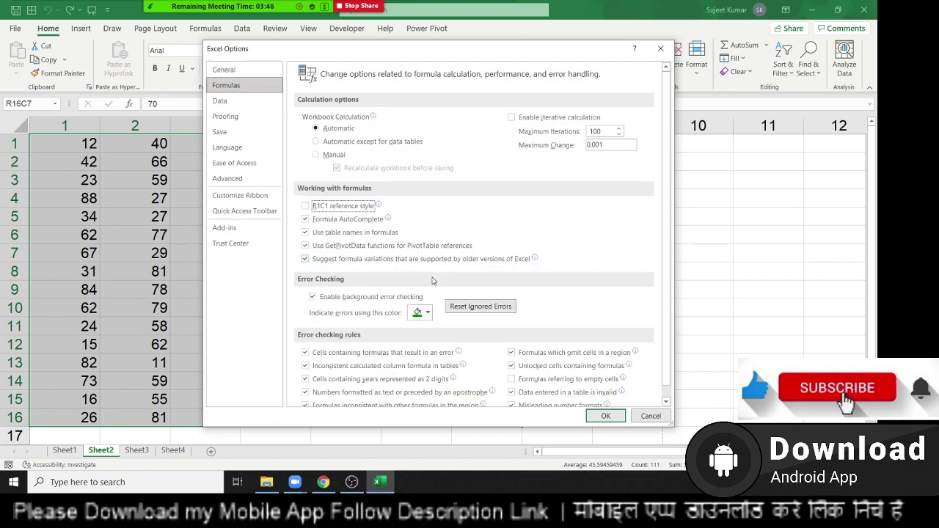
left_click(606, 416)
left_click(205, 294)
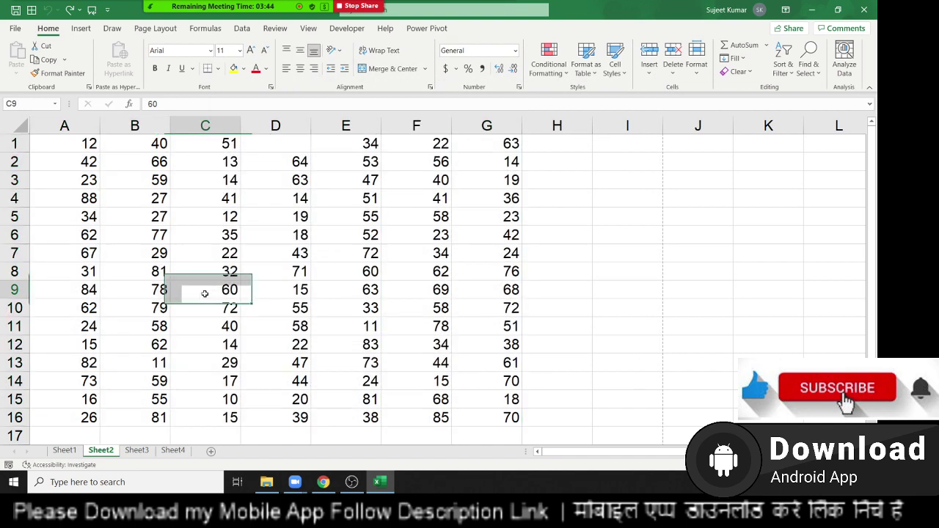
Step: Bring up Book1's save prompt and highlight Excel Workbook (*.xlsx) in the file-type list
key("ctrl+s")
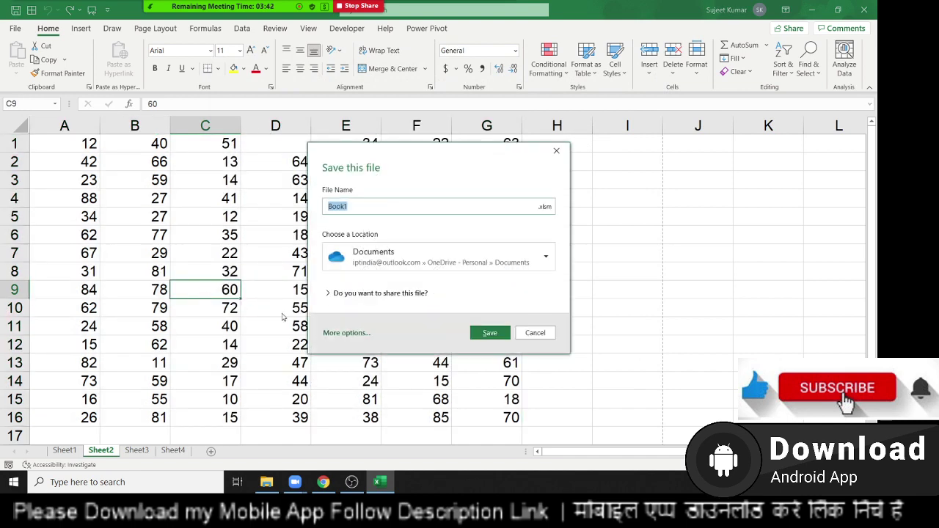
left_click(547, 207)
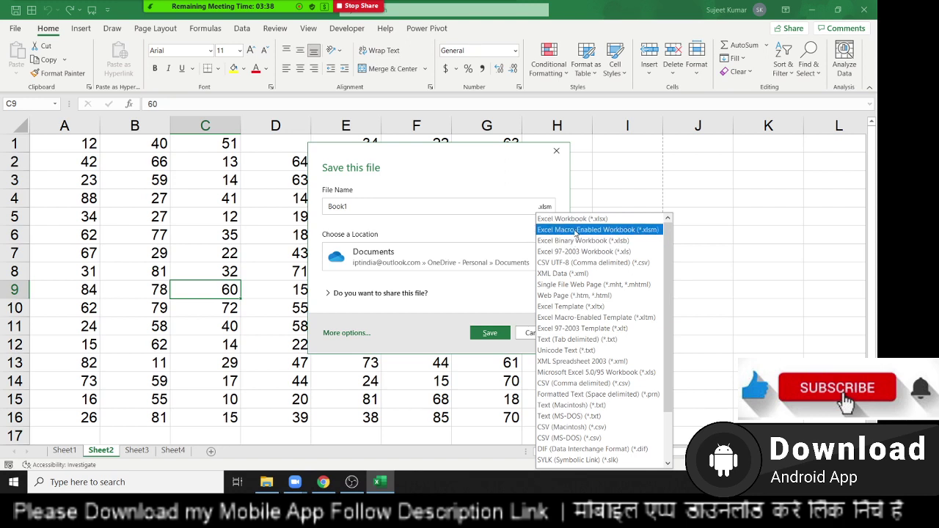
key("Up")
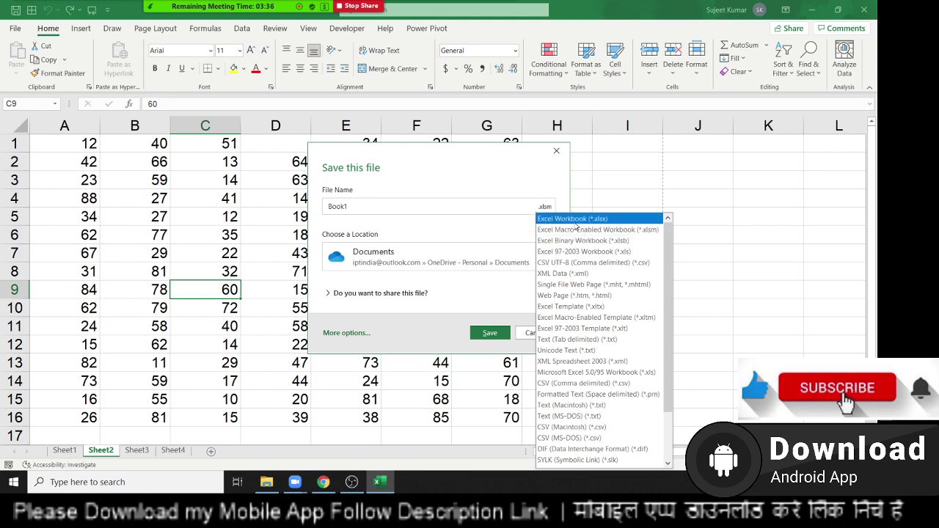
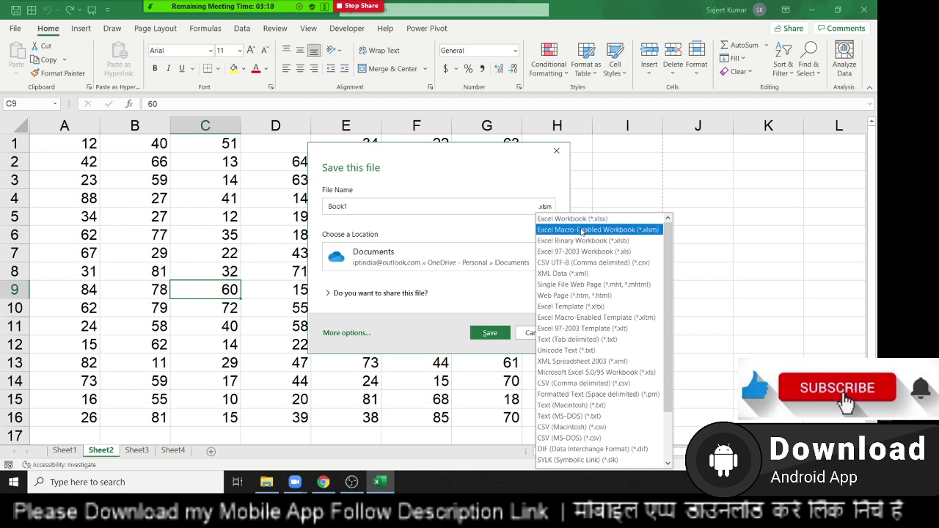
Step: Cancel saving Book1 as a macro-enabled workbook and go to the File home page
left_click(580, 231)
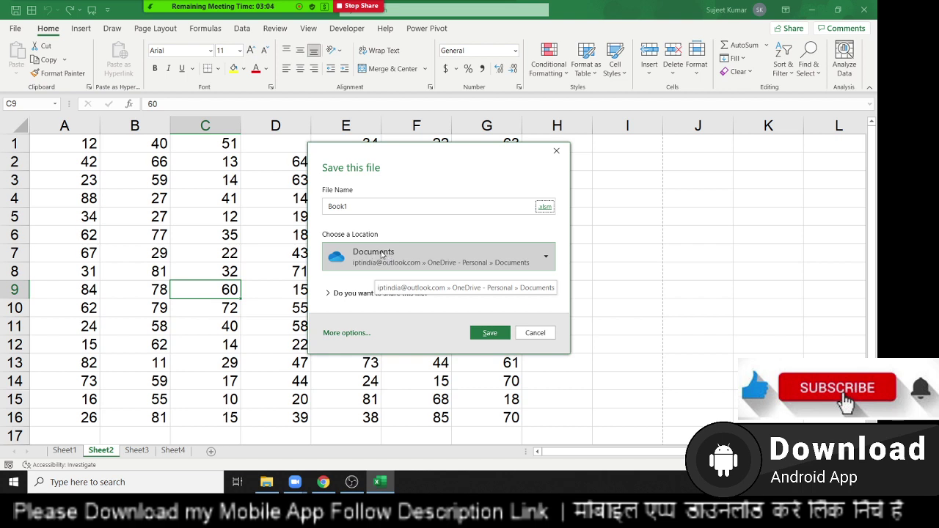
left_click(546, 334)
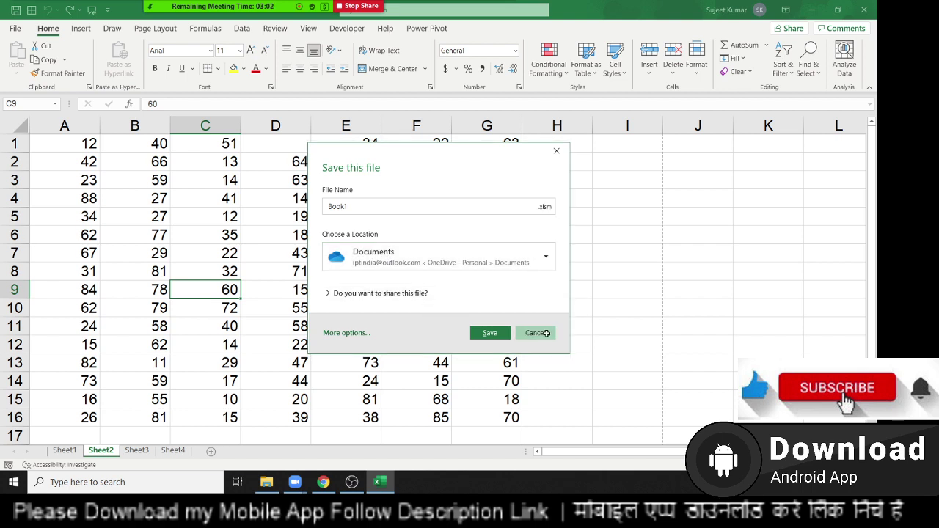
left_click(16, 30)
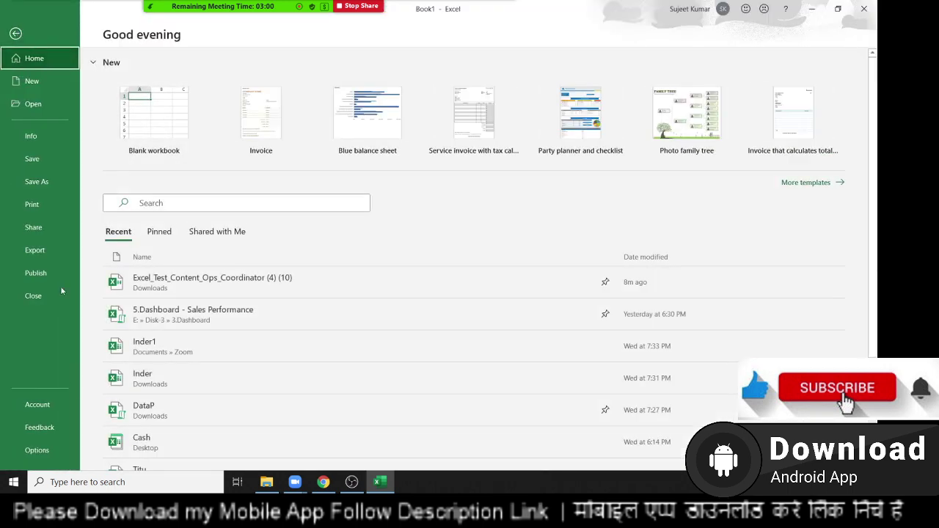
Step: Review Excel's Save options, keeping Excel Macro-Enabled Workbook as the default save format
left_click(49, 450)
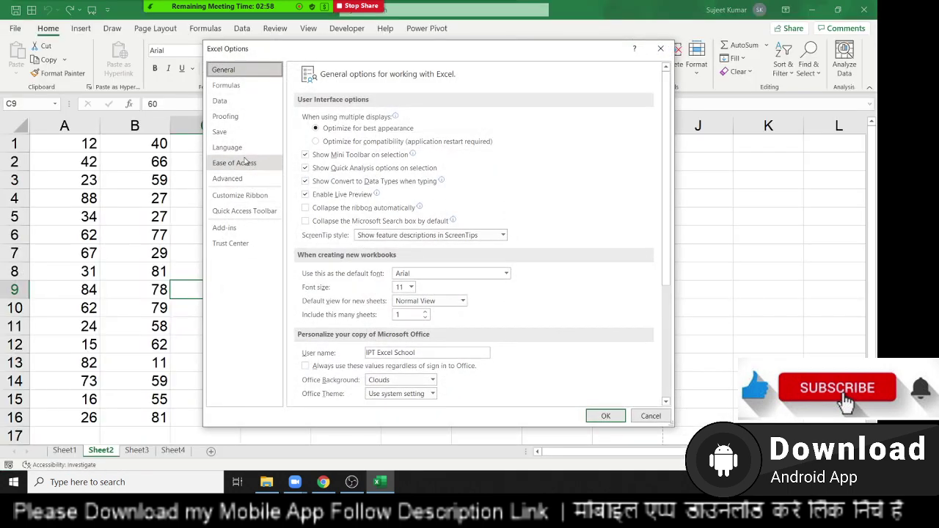
left_click(224, 132)
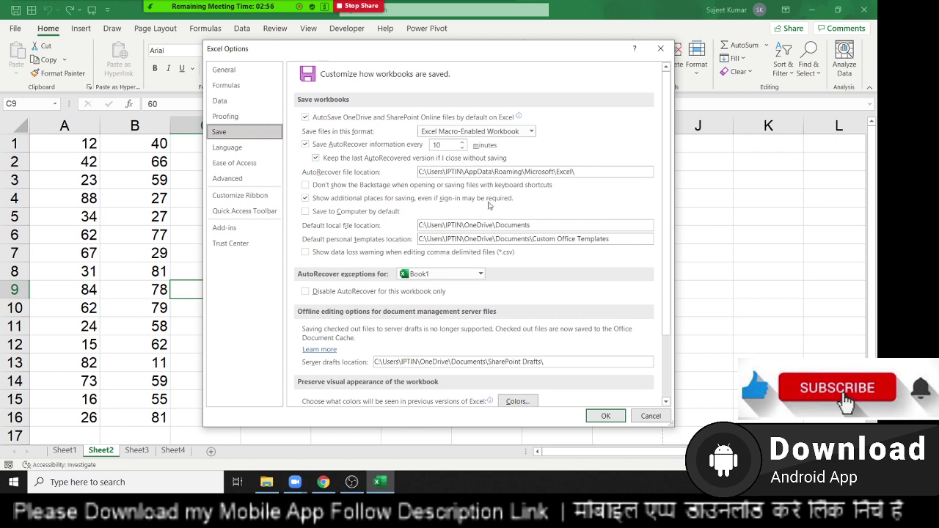
left_click(457, 134)
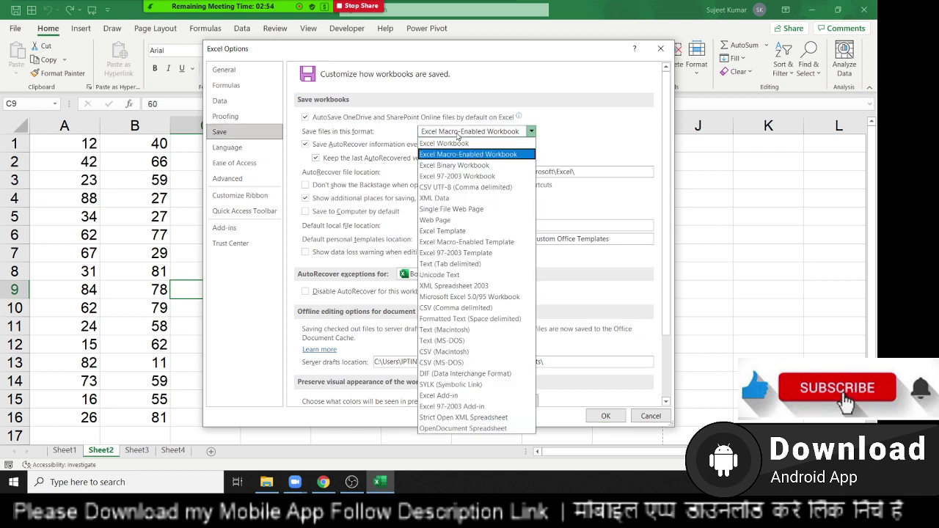
left_click(458, 136)
left_click_drag(529, 225, 399, 234)
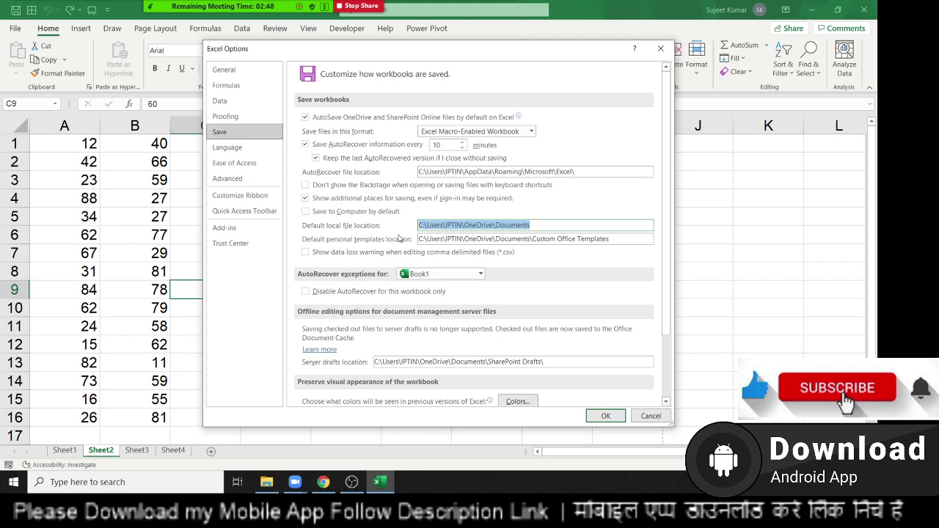
Step: Review the Language and Advanced settings, keeping the move-after-Enter direction as Down
left_click(244, 150)
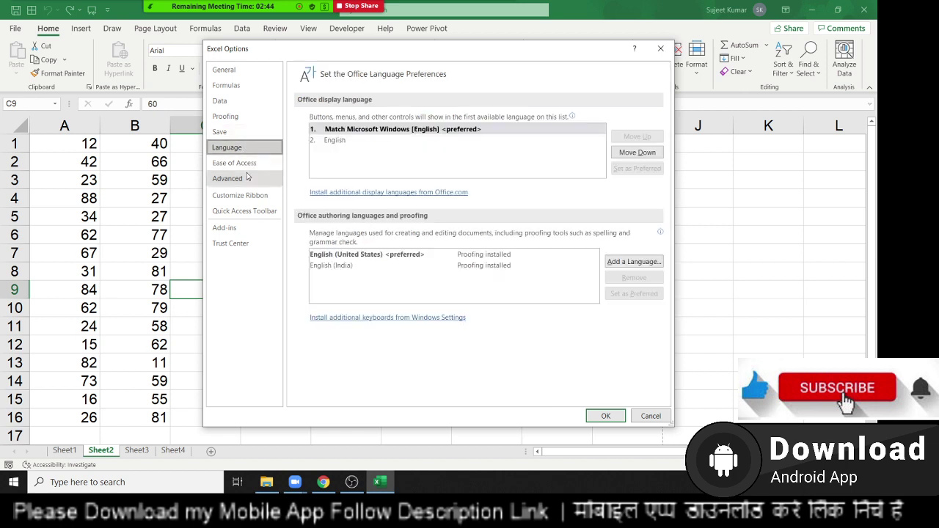
left_click(248, 179)
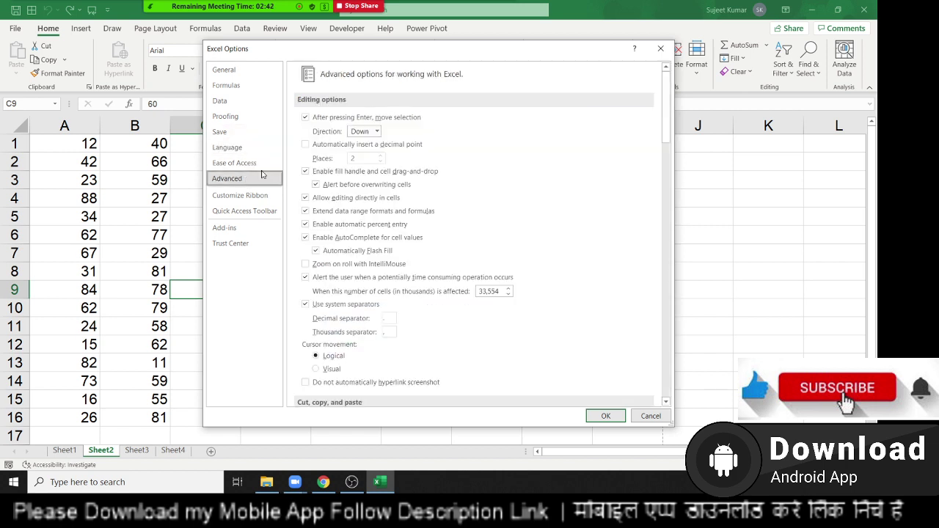
left_click(363, 132)
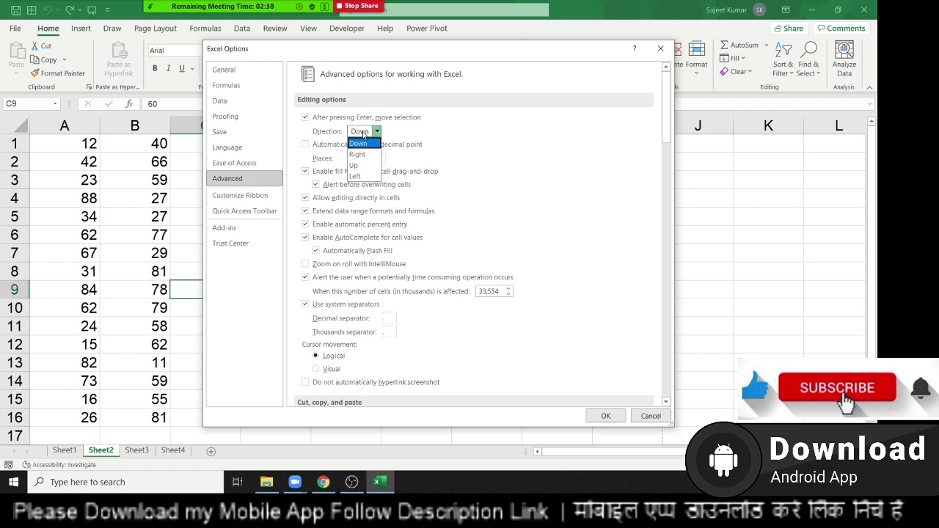
left_click(363, 133)
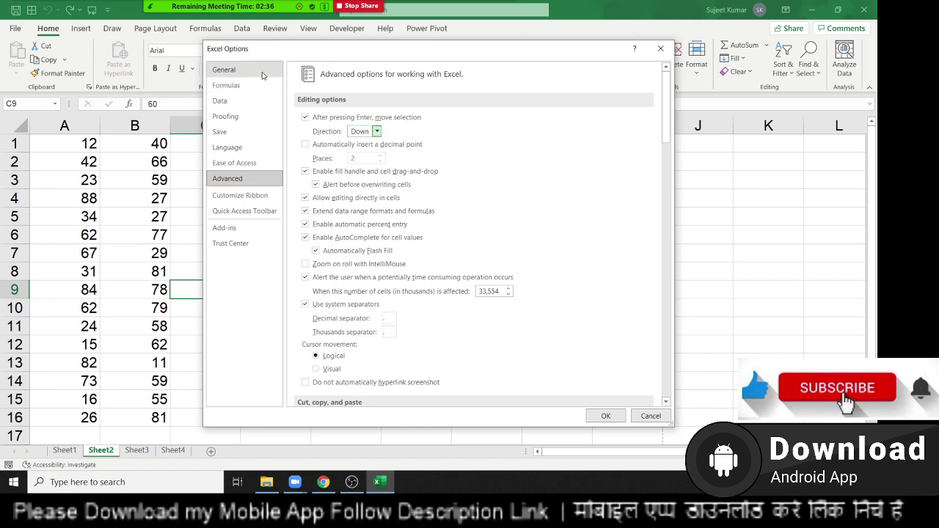
left_click_drag(263, 60, 417, 48)
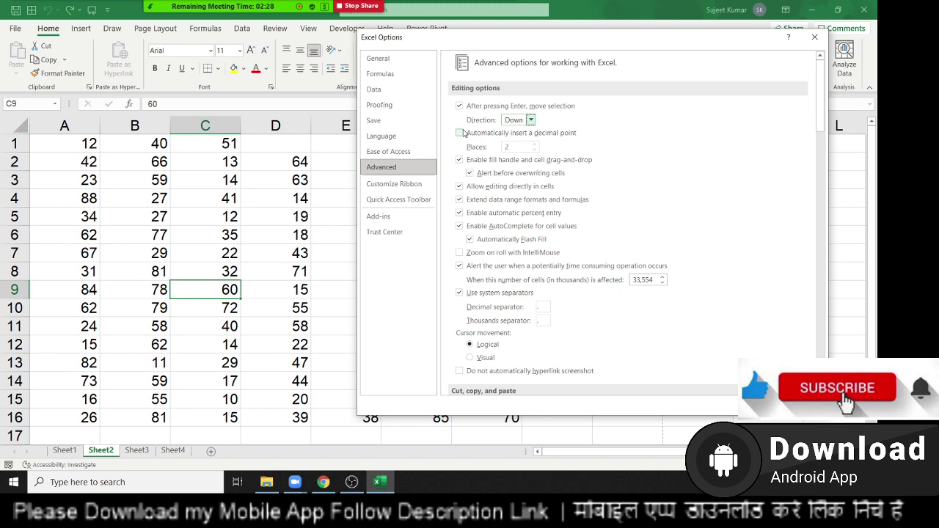
Step: Turn on automatic decimal point insertion and scroll through the Advanced settings
left_click(463, 137)
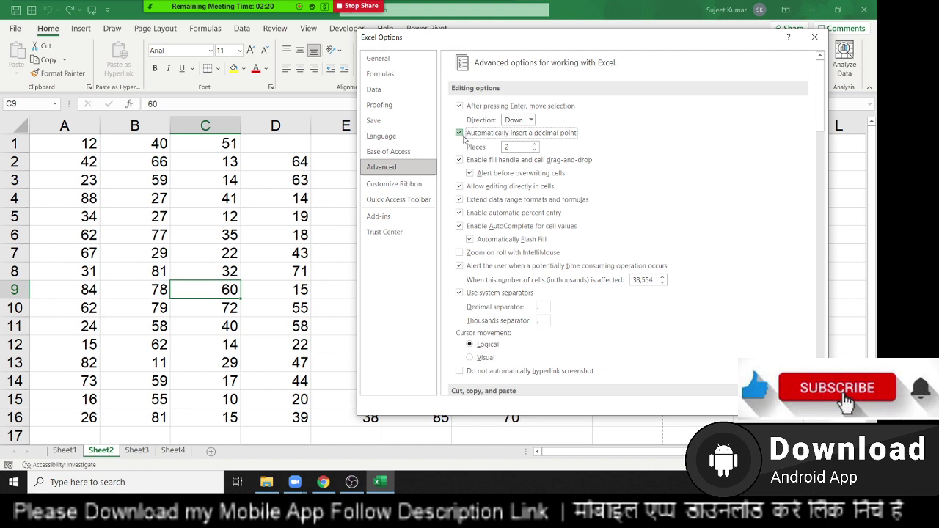
scroll(525, 325, "down", 3)
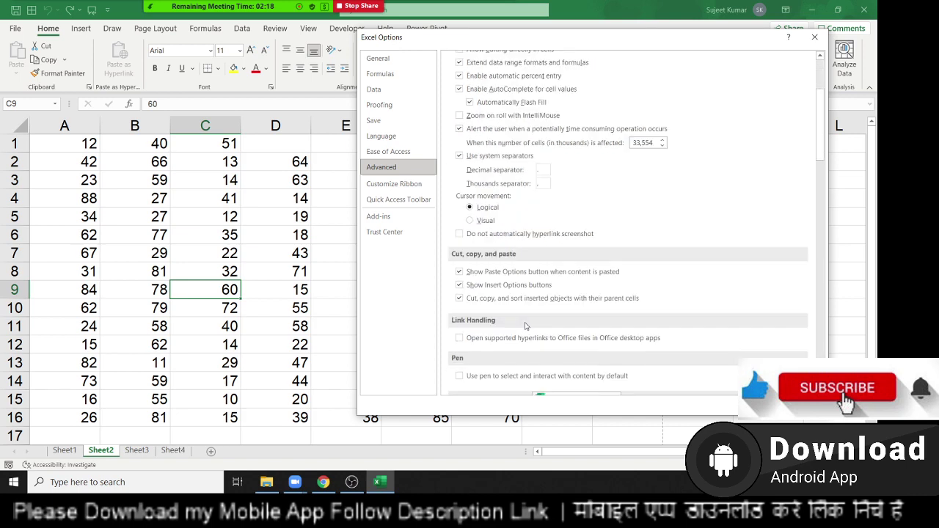
scroll(525, 325, "down", 4)
scroll(525, 326, "down", 3)
scroll(526, 327, "down", 3)
scroll(528, 327, "down", 4)
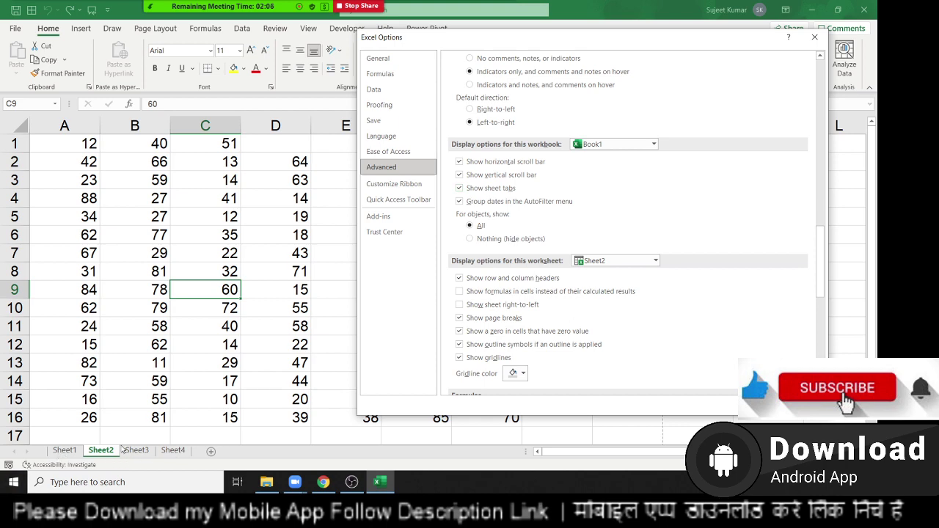
scroll(649, 284, "down", 2)
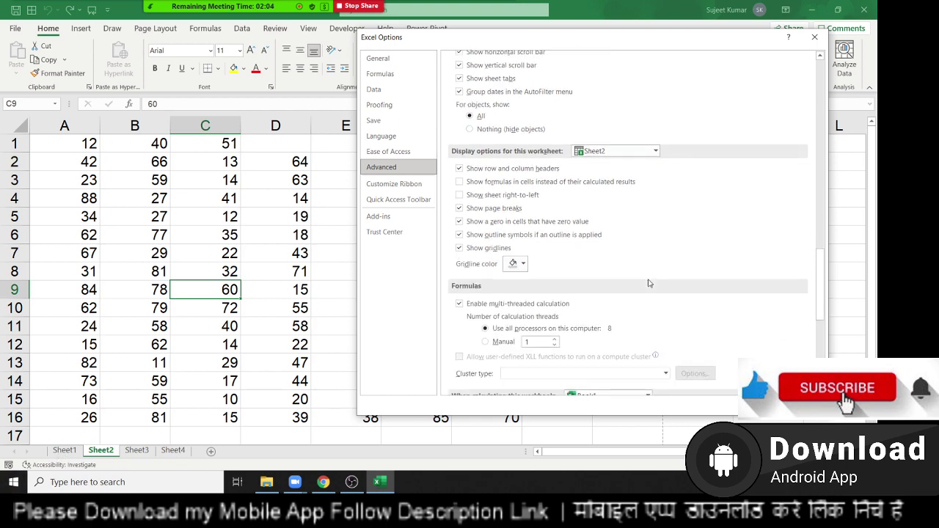
scroll(649, 283, "down", 3)
scroll(648, 284, "down", 2)
scroll(648, 283, "down", 2)
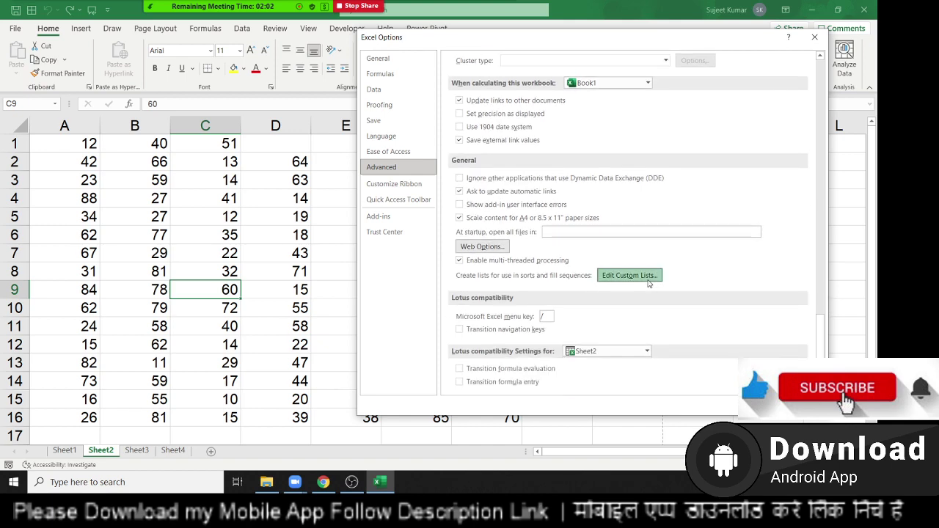
Step: View the Custom Lists entries, then close Custom Lists and Excel Options without changes
left_click(648, 283)
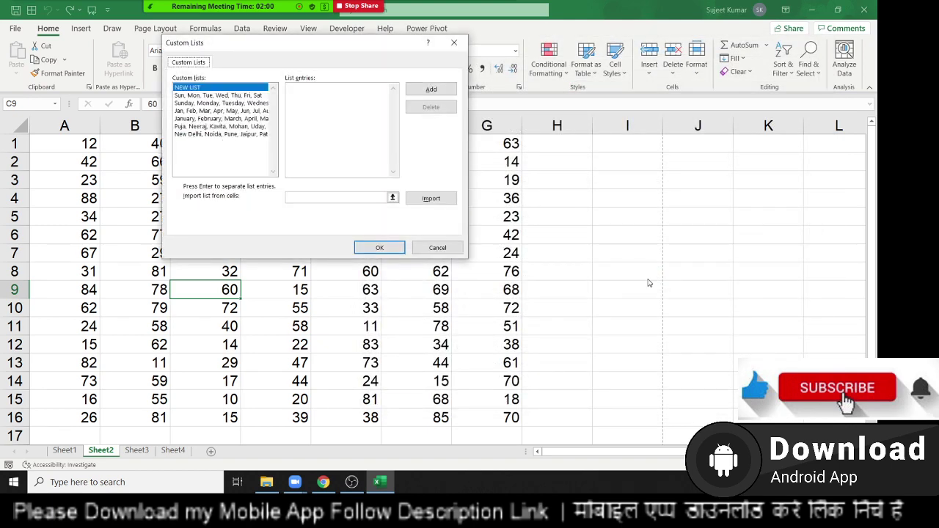
key("Escape")
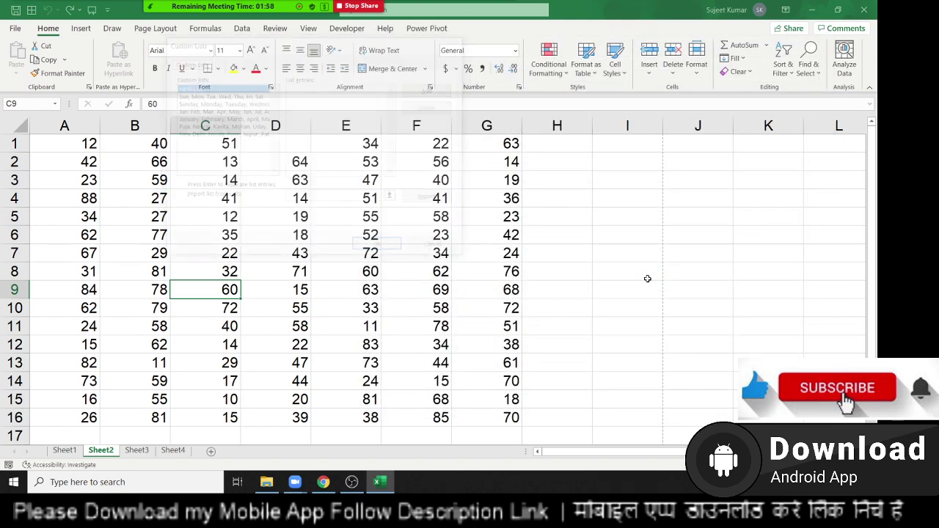
key("Escape")
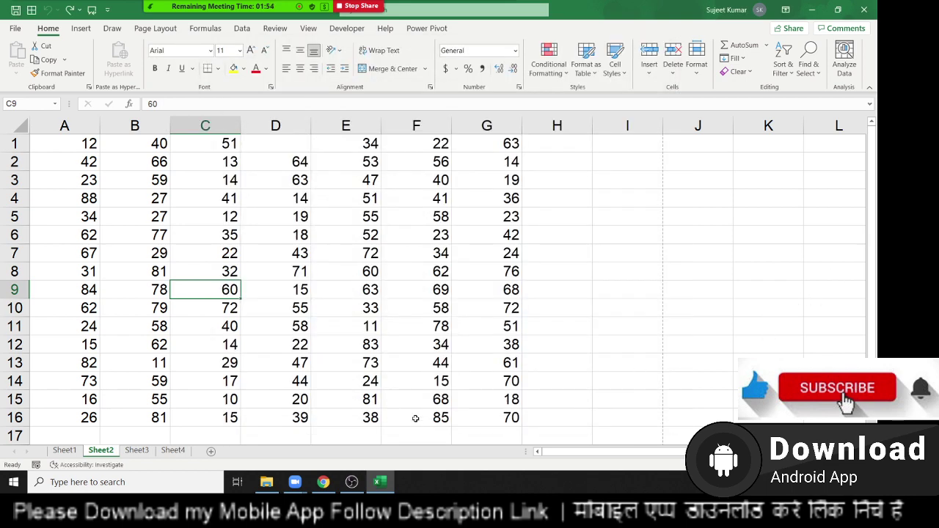
Step: Clear all the numbers from the A1:G16 grid and return to cell A1
left_click_drag(505, 412, 44, 143)
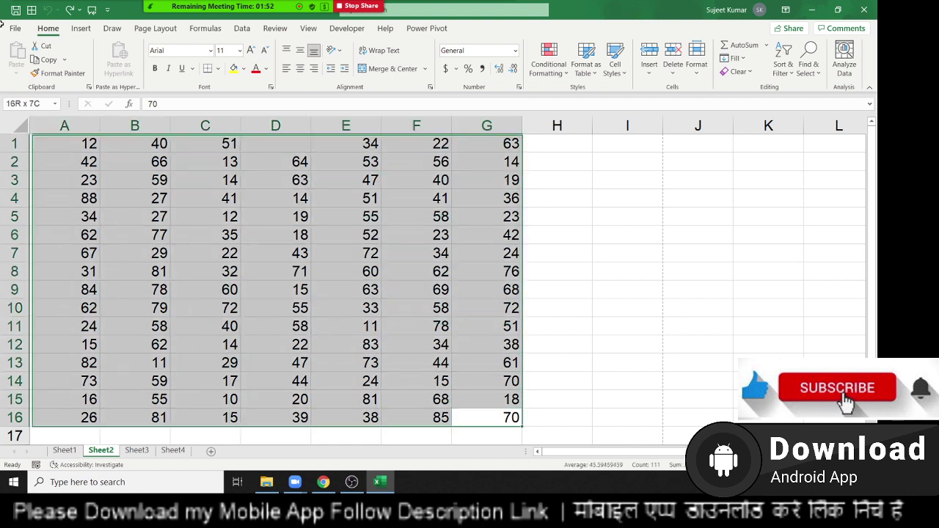
key("Delete")
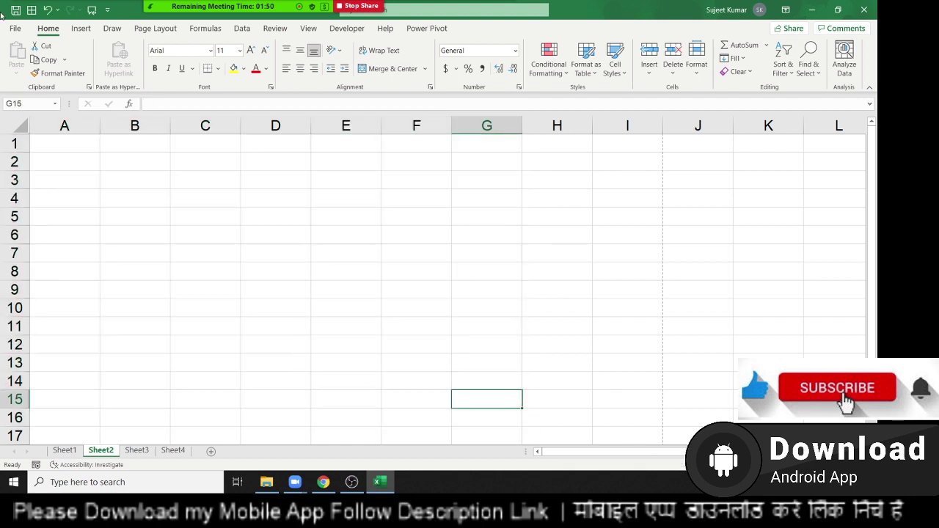
key("Up")
key("ctrl+Home")
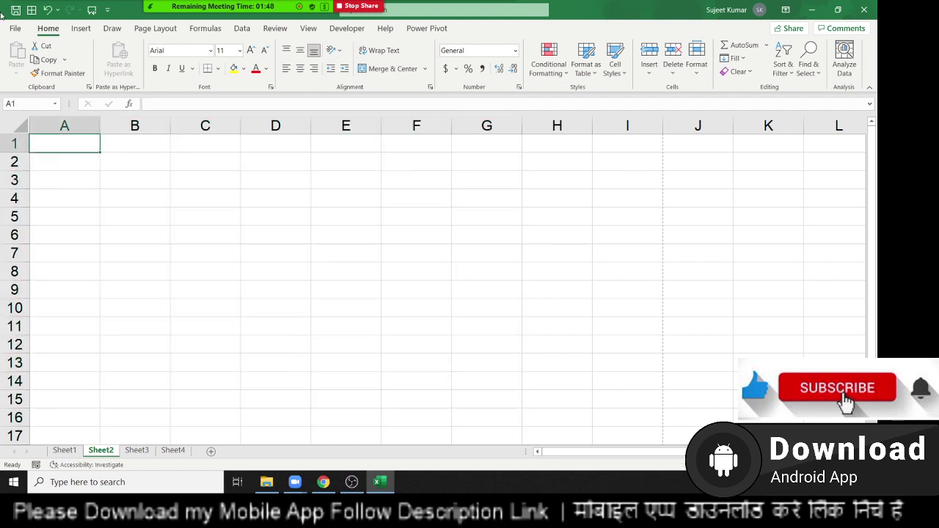
Step: Enter Jan in A1 and auto-fill Feb through Jul down column A
type("Puja")
key("Escape")
type("JAn")
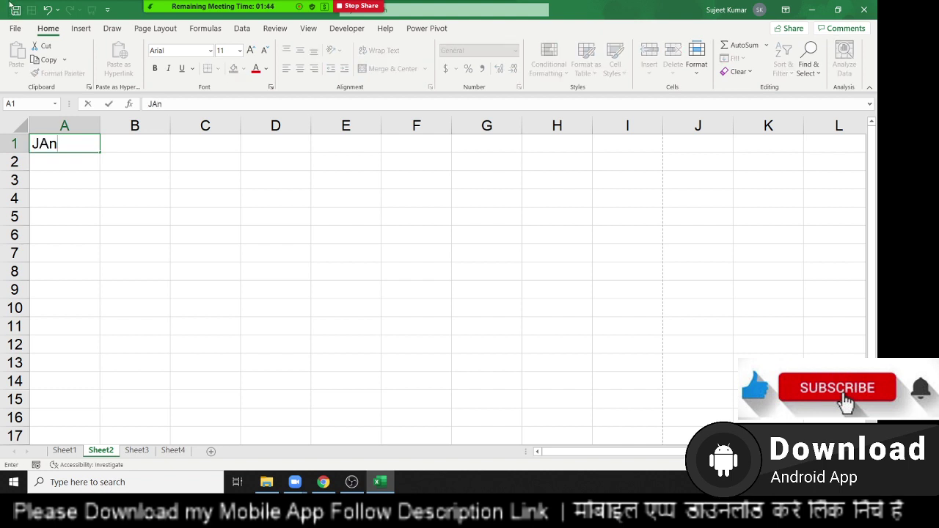
key("Return")
left_click(93, 148)
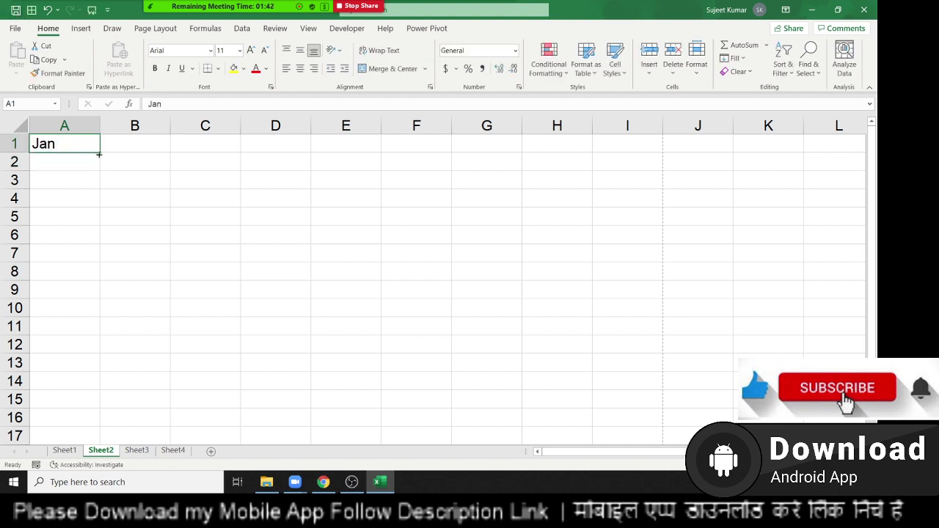
left_click_drag(99, 154, 105, 258)
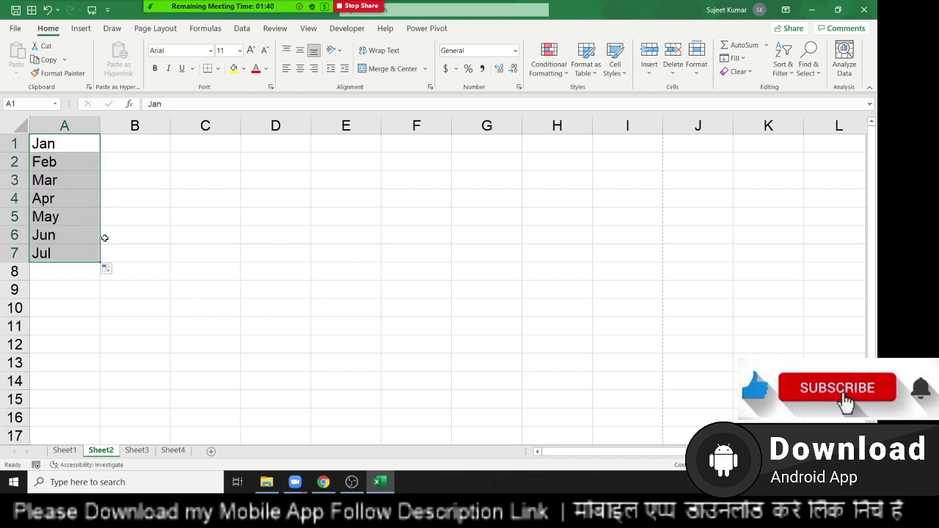
Step: Enter Sun in B1 and auto-fill Mon through Sat down column B
left_click(153, 144)
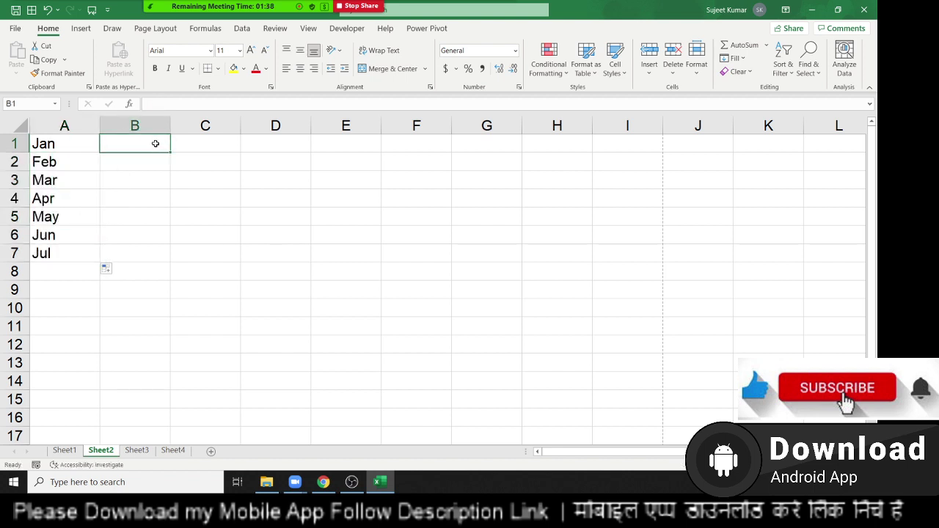
type("Sun")
key("Return")
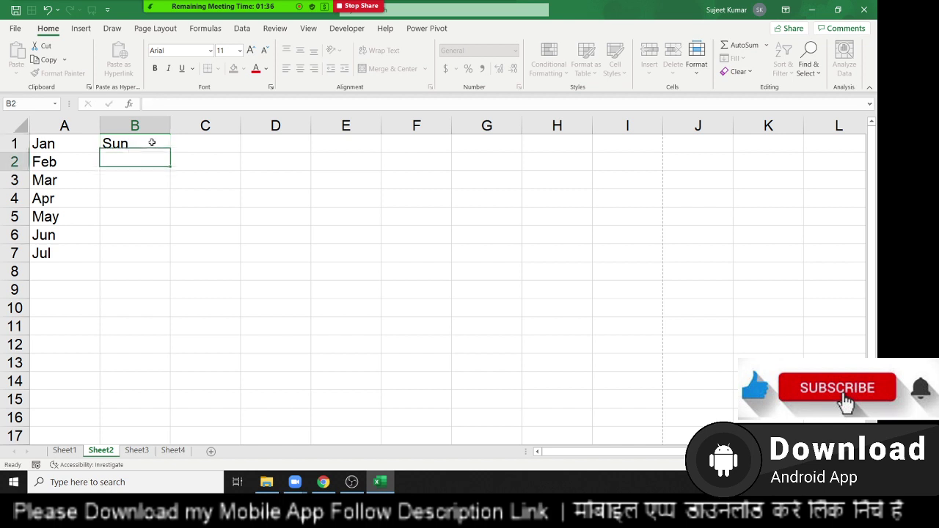
left_click(151, 142)
left_click_drag(170, 153, 176, 271)
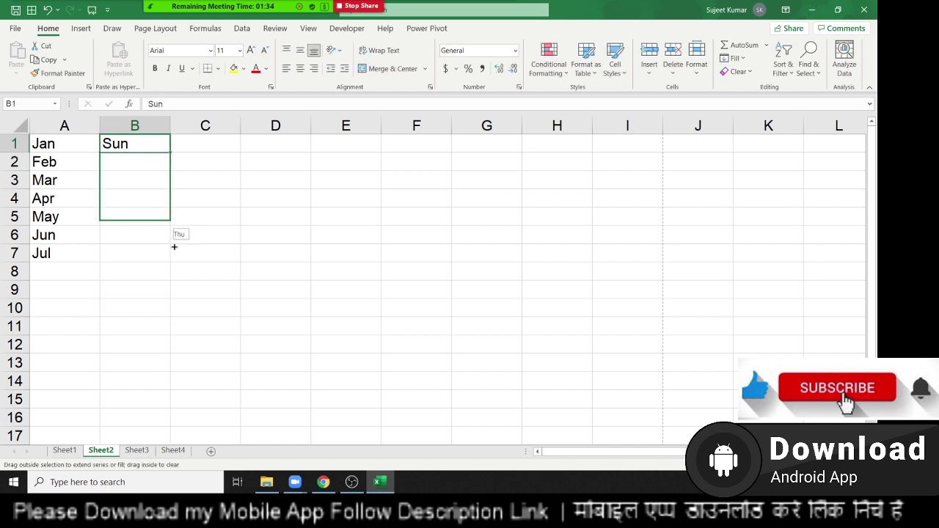
Step: Enter Puja in C1, fill C2:C7 with the following custom-list names, then go to the File home page
left_click(199, 142)
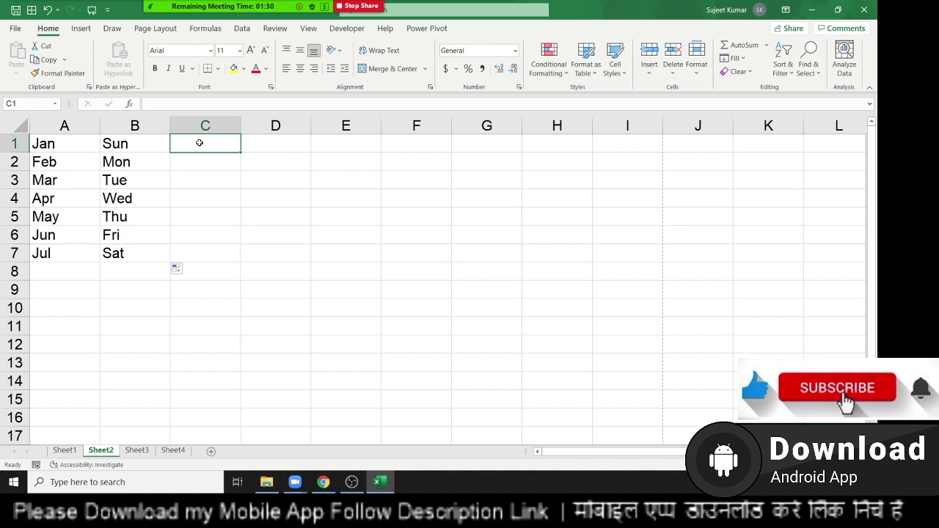
type("Puja")
key("Return")
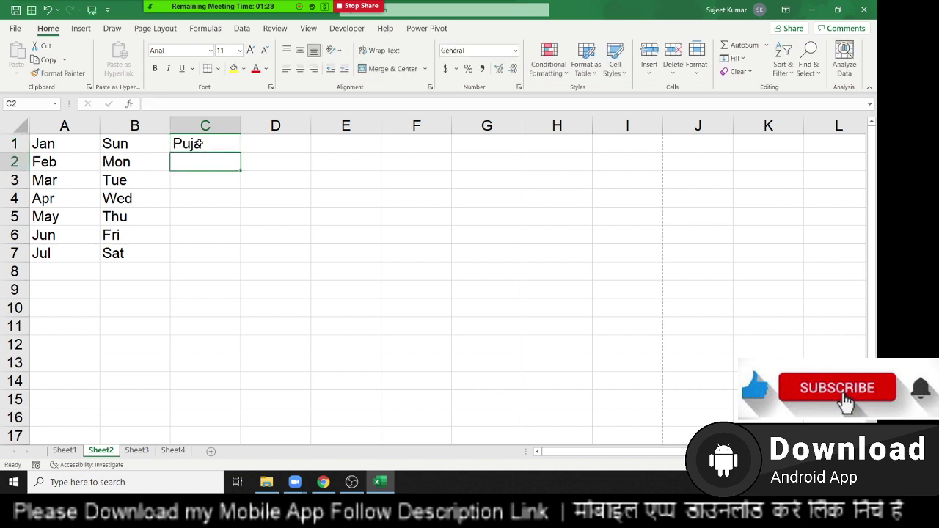
left_click(213, 142)
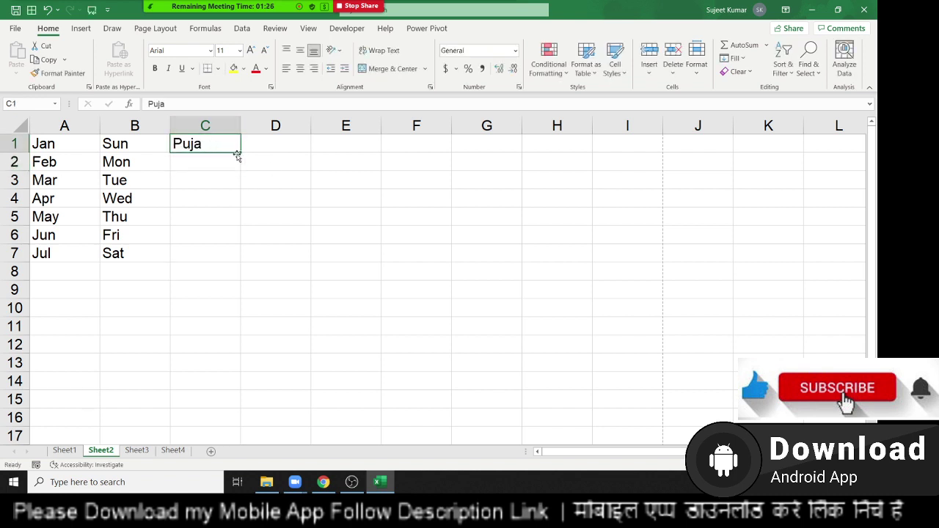
left_click_drag(238, 154, 240, 260)
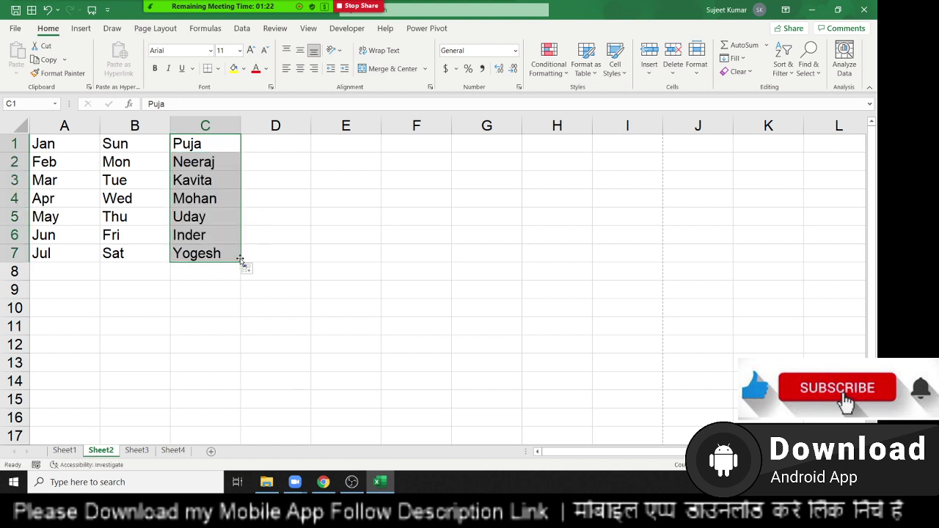
left_click(297, 147)
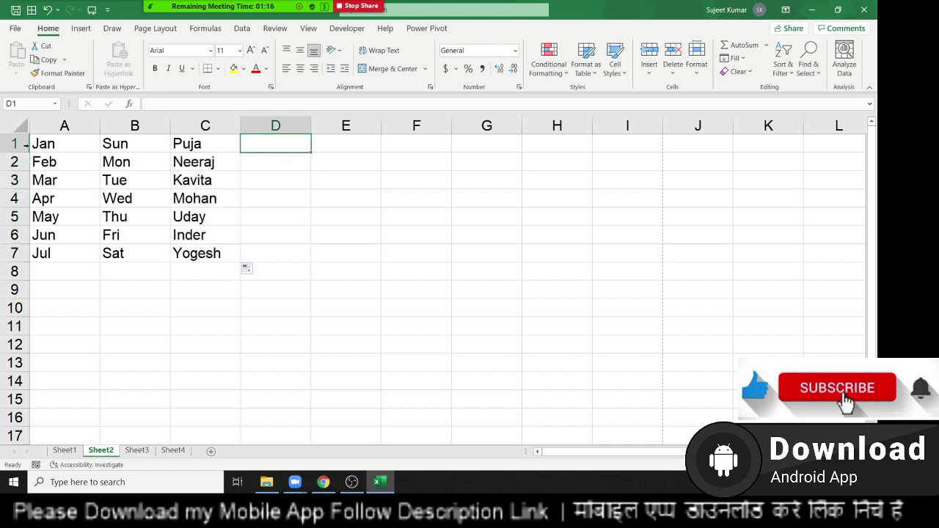
left_click(16, 29)
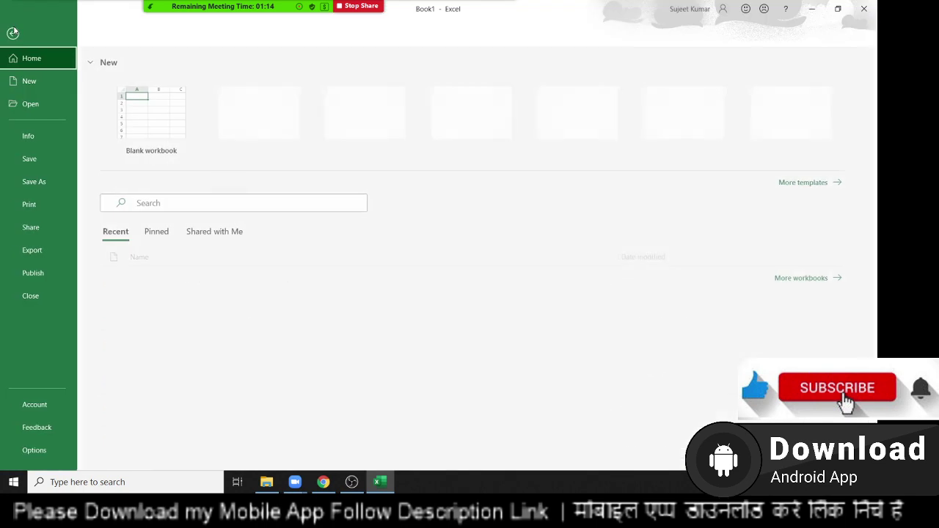
left_click(27, 453)
scroll(667, 173, "down", 3)
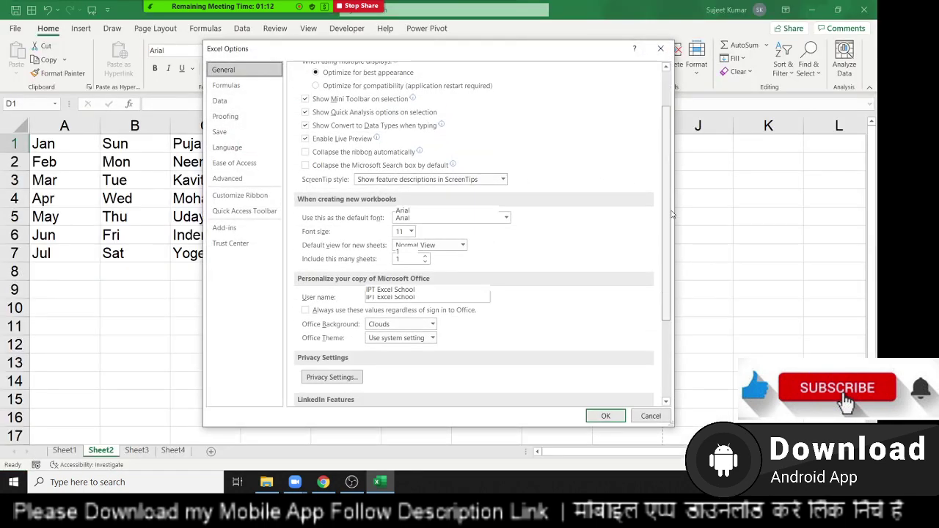
scroll(667, 173, "down", 3)
left_click(227, 178)
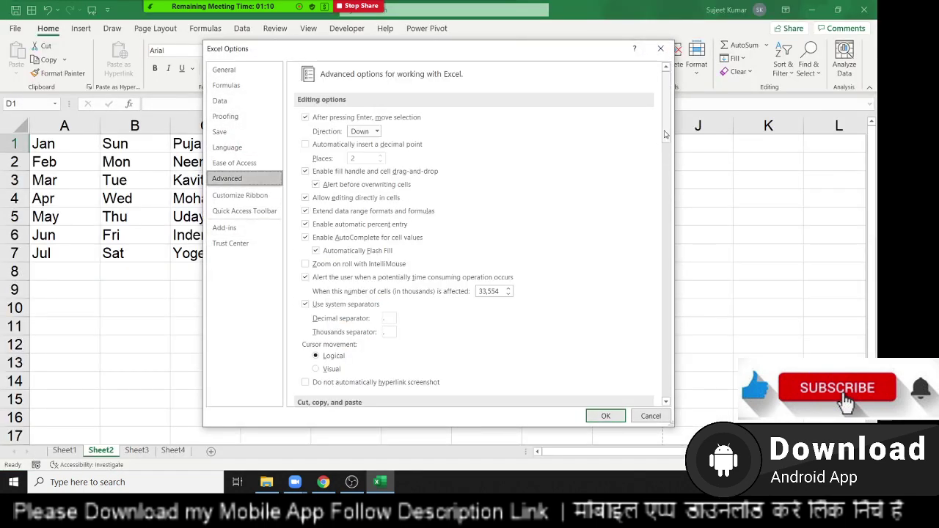
left_click_drag(667, 134, 667, 382)
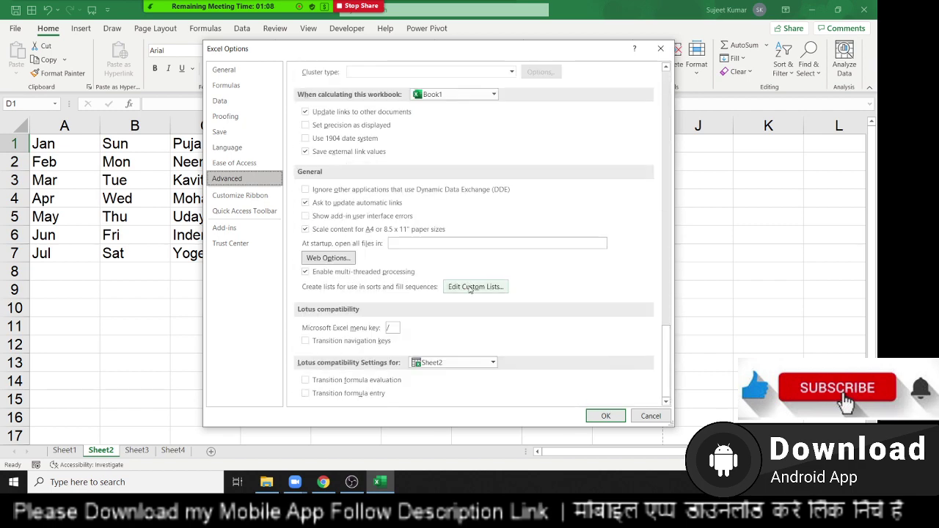
left_click(470, 287)
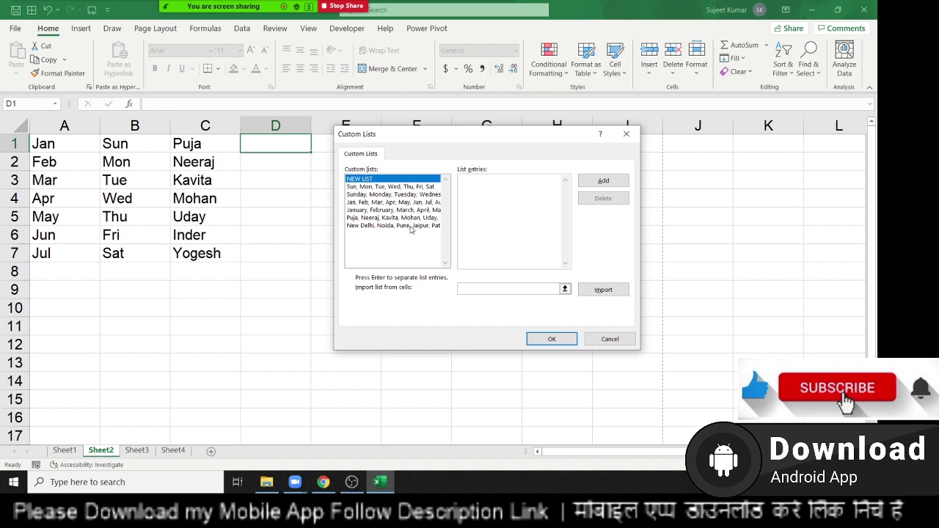
left_click(414, 225)
left_click(499, 254)
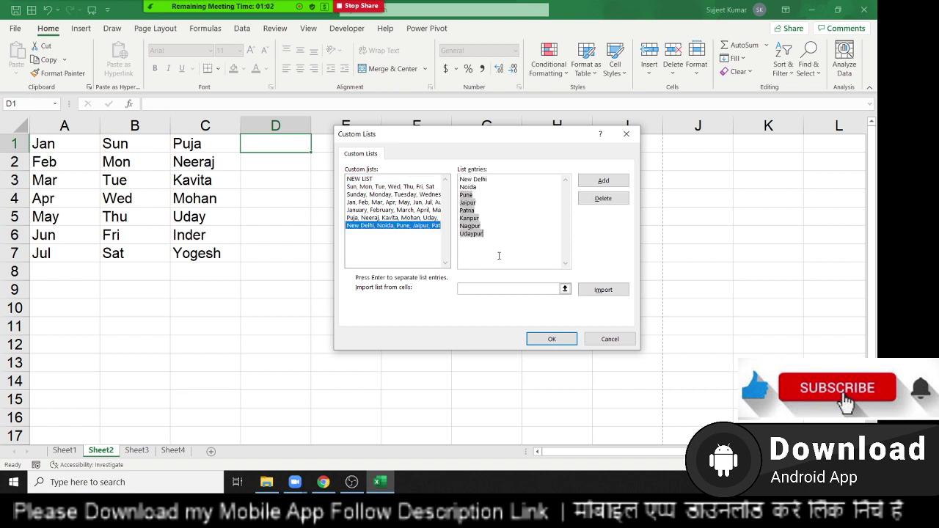
left_click(603, 180)
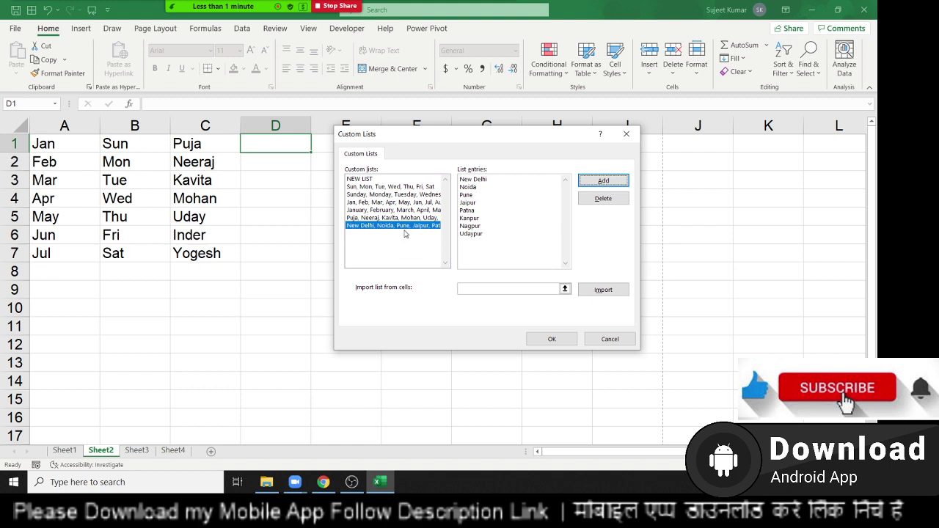
left_click(373, 180)
left_click(436, 229)
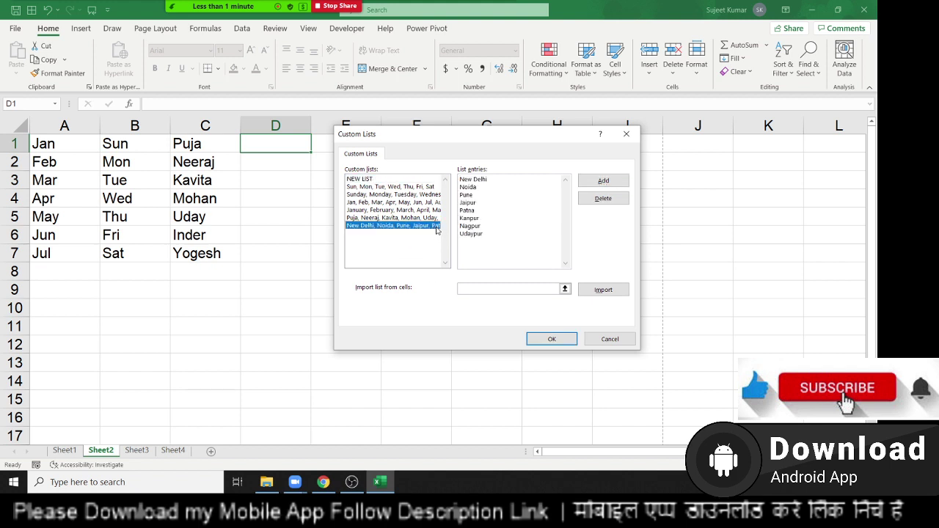
left_click_drag(489, 182, 487, 235)
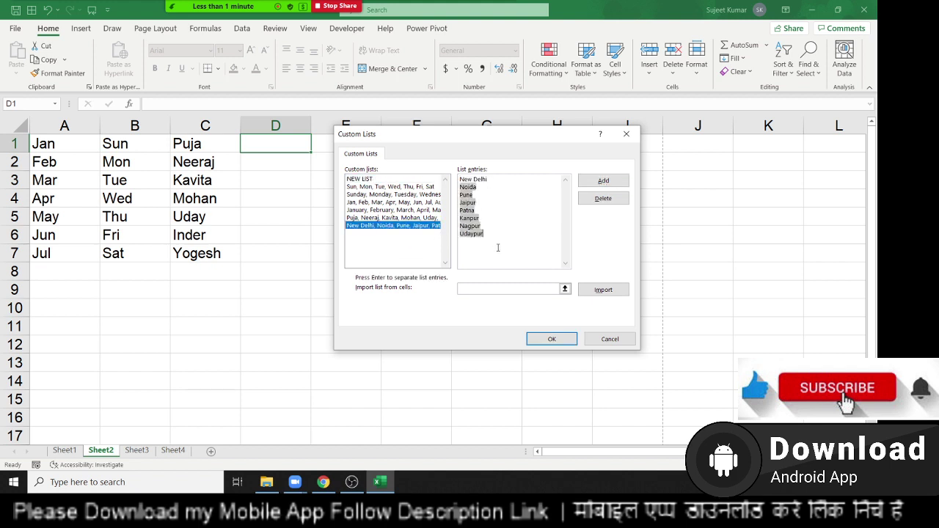
left_click(610, 339)
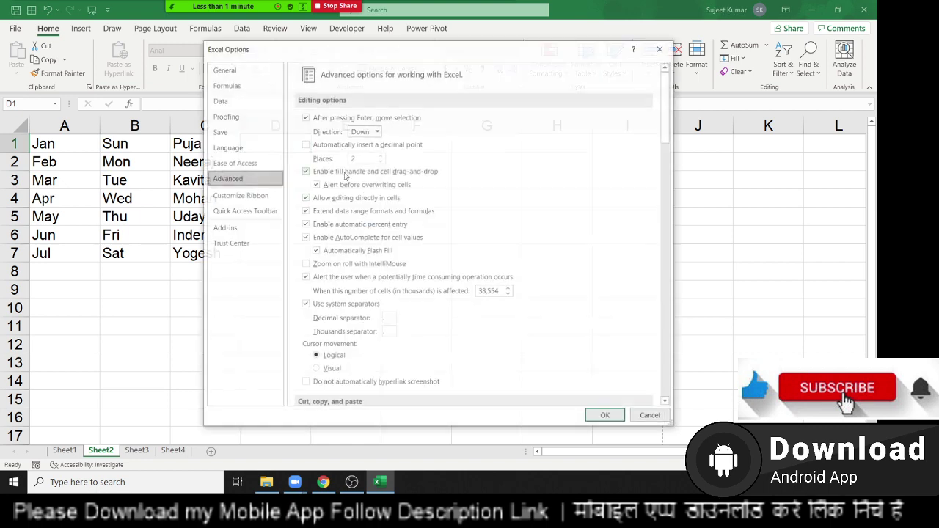
Step: Enter Pune in D1 and auto-fill D2:D7 with the following cities through New Delhi
left_click(605, 414)
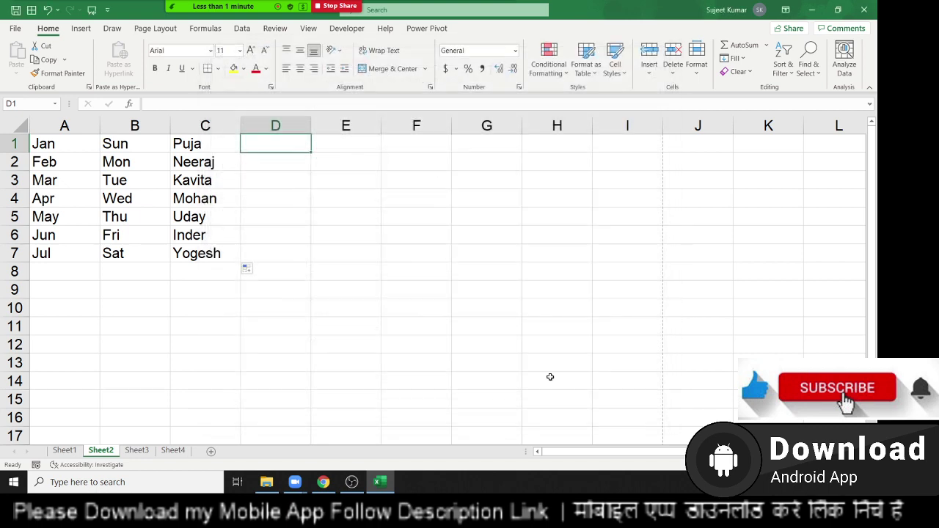
type("{")
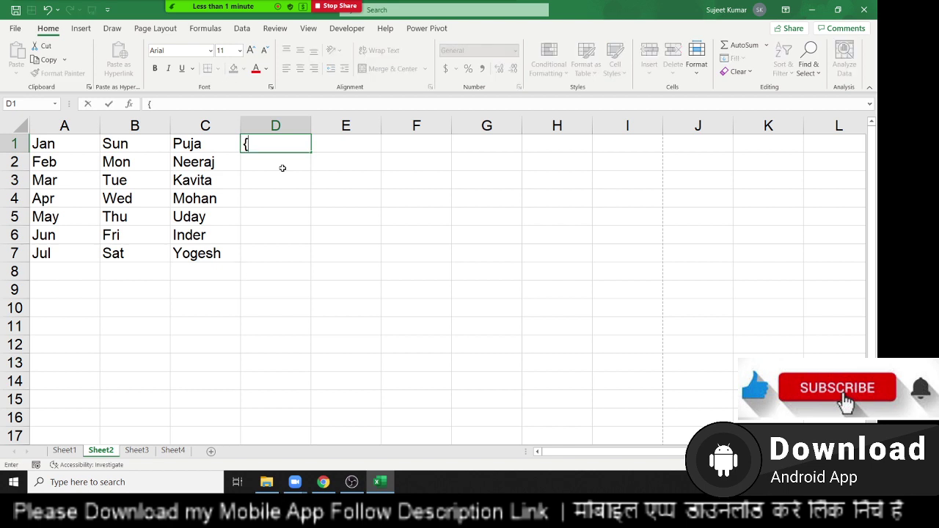
type("une")
key("Escape")
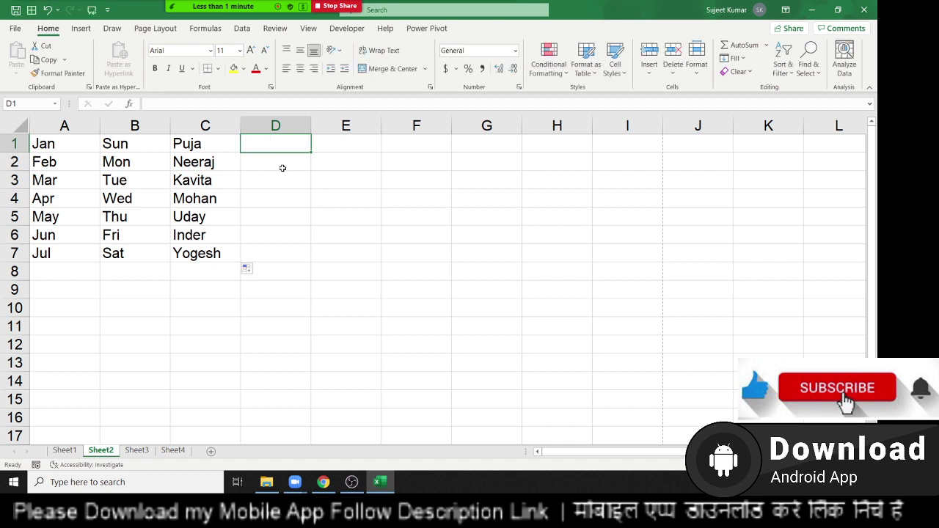
type("Pune")
key("Return")
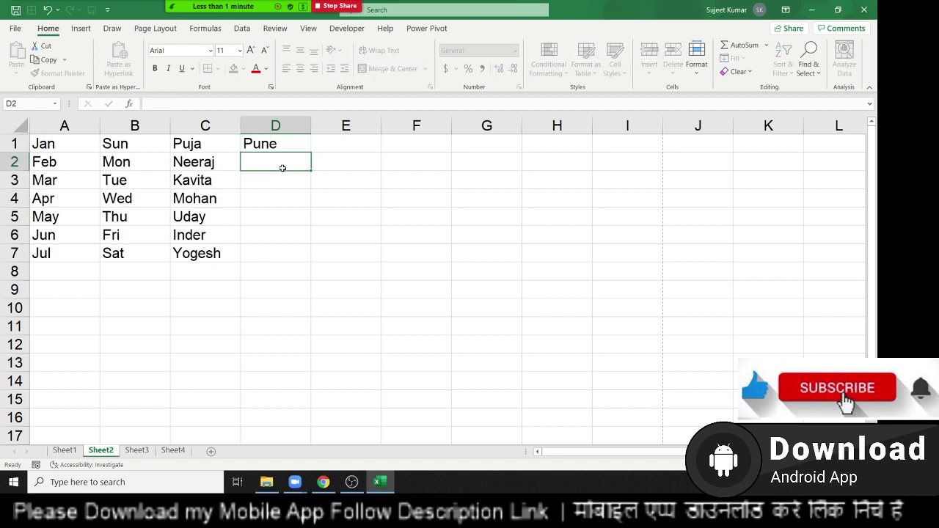
left_click(306, 149)
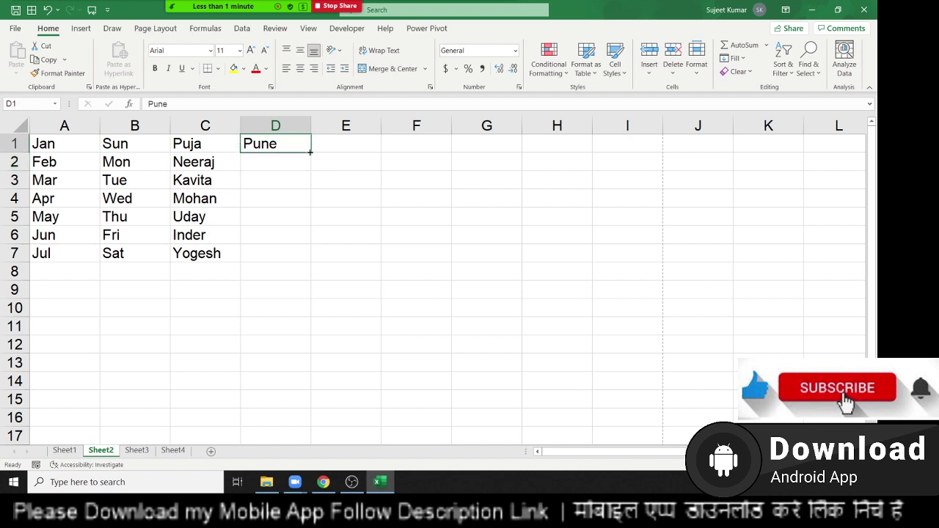
left_click_drag(309, 152, 309, 267)
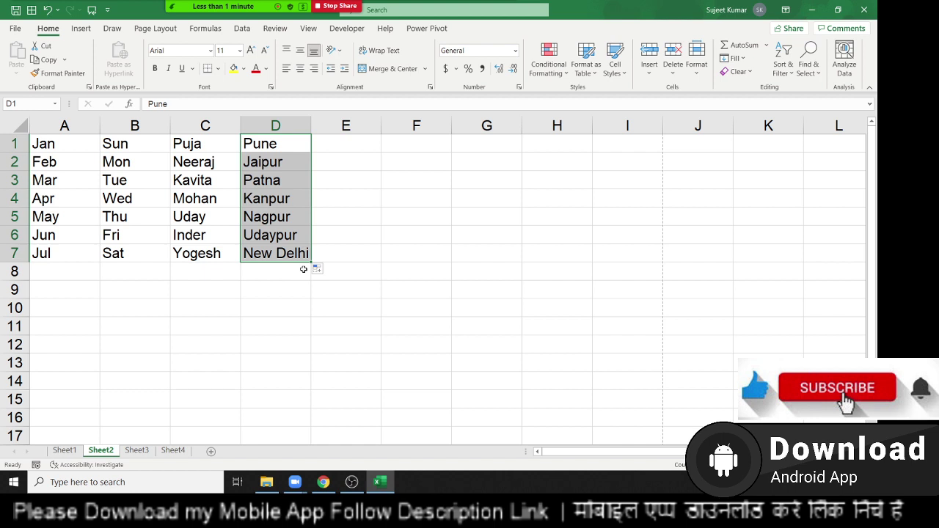
key("Right")
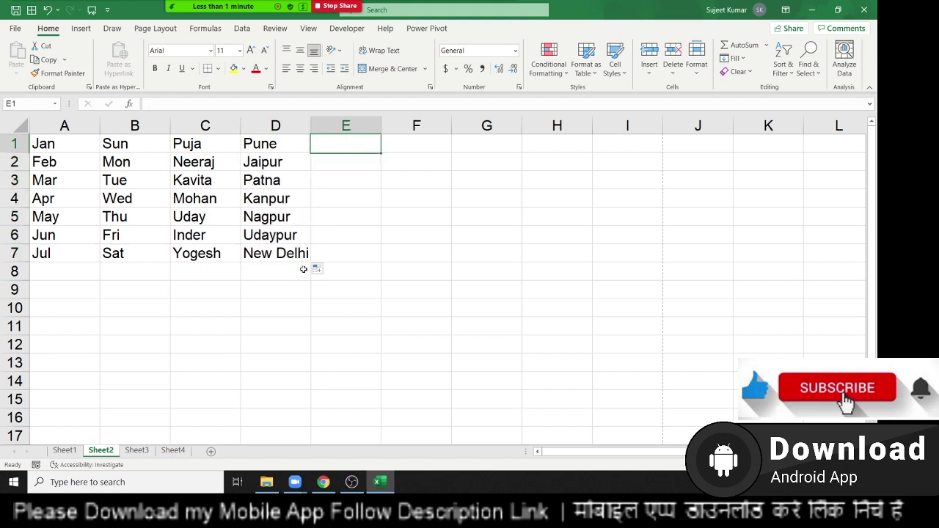
Step: Stop sharing, end the meeting for all, and start a new meeting with the home window minimized
mouse_move(242, 5)
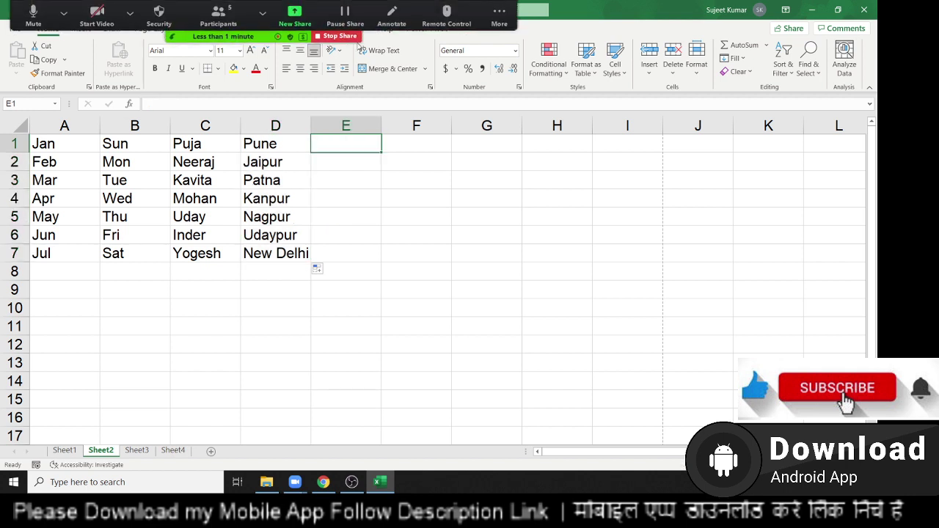
left_click(499, 15)
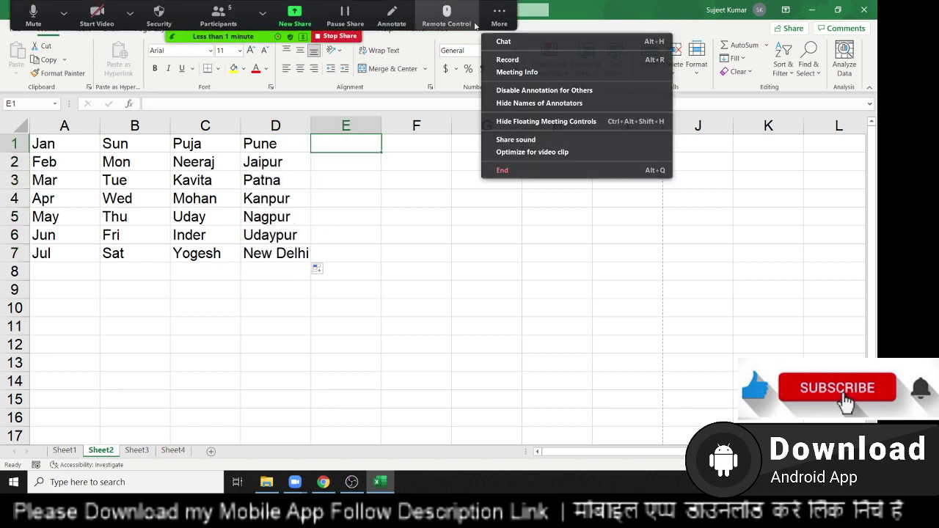
left_click(348, 37)
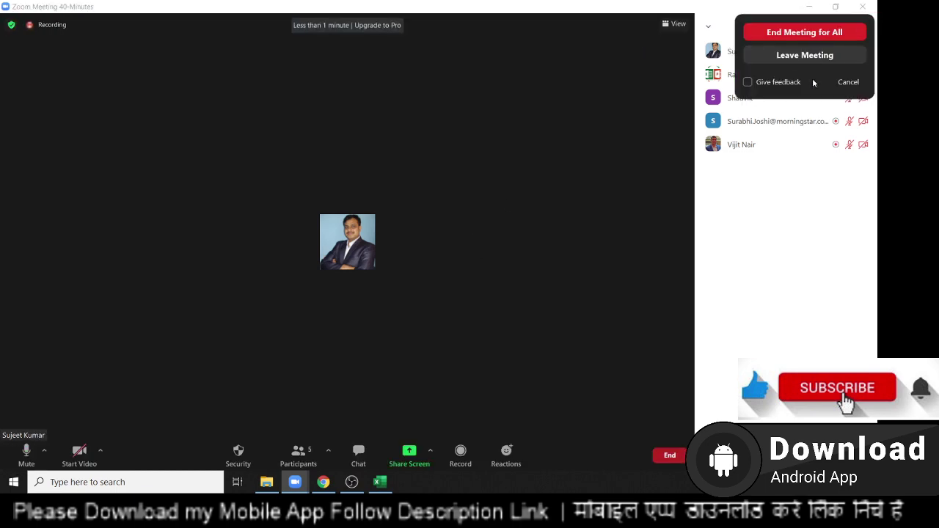
left_click(806, 32)
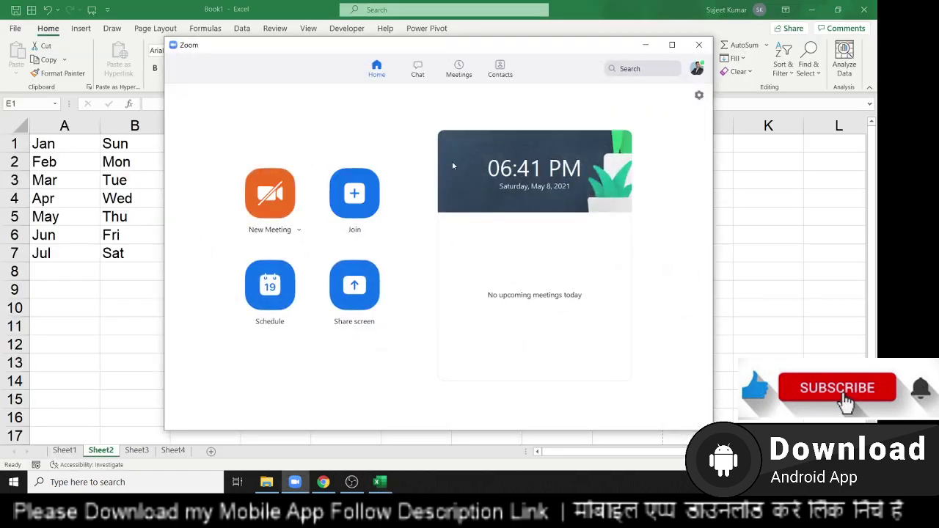
left_click(282, 205)
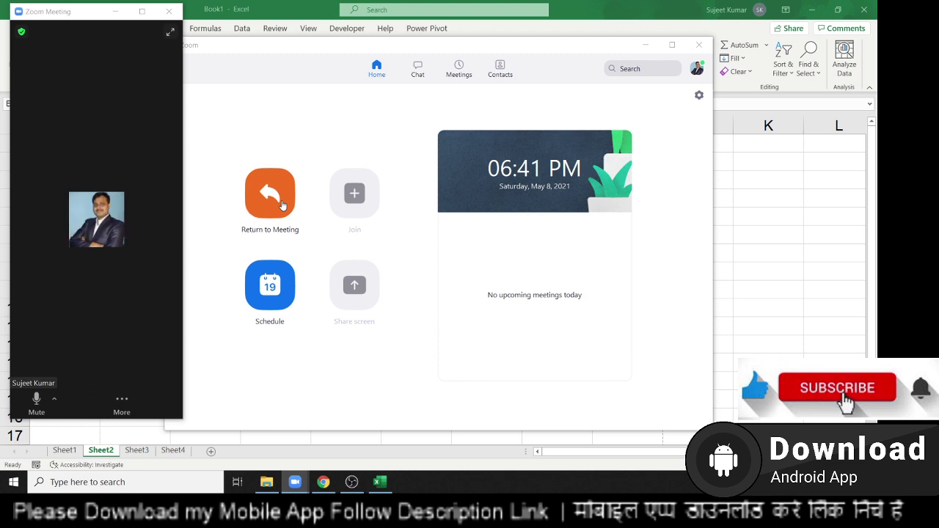
left_click(646, 45)
Step: Admit the four waiting participants from the Waiting Room and share the Excel window
left_click(134, 15)
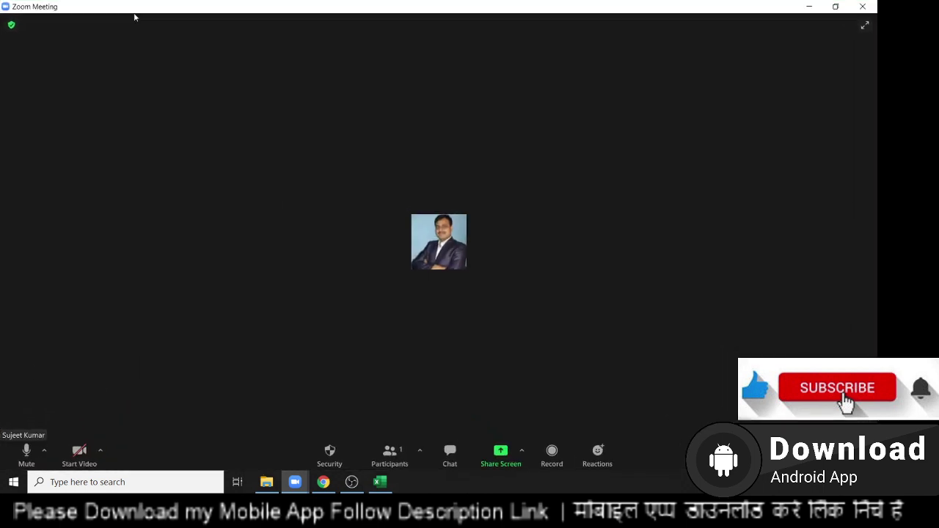
left_click(400, 455)
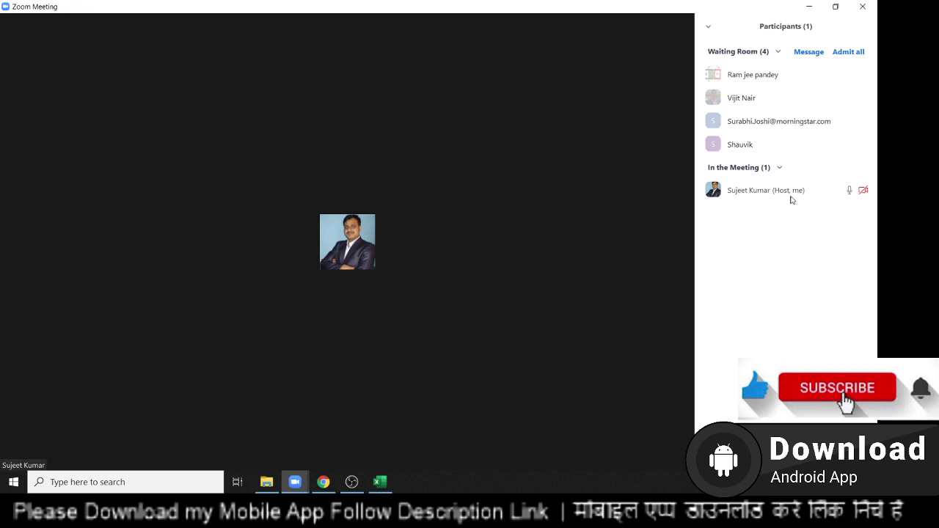
left_click(800, 145)
left_click(811, 122)
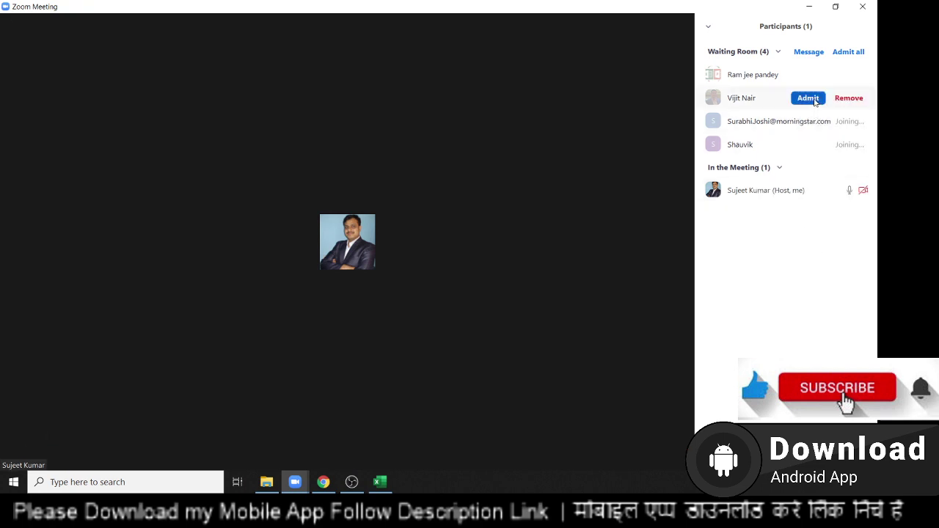
left_click(810, 98)
left_click(809, 74)
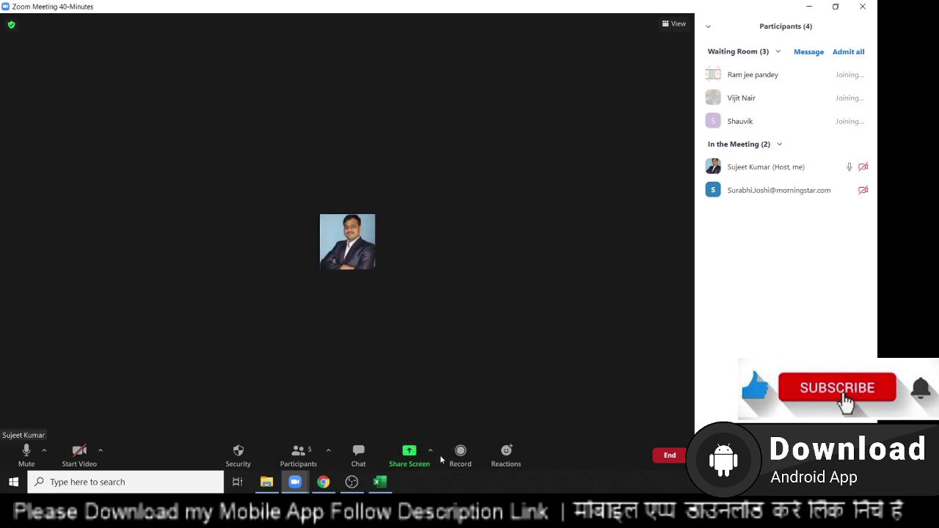
left_click(409, 455)
left_click(684, 400)
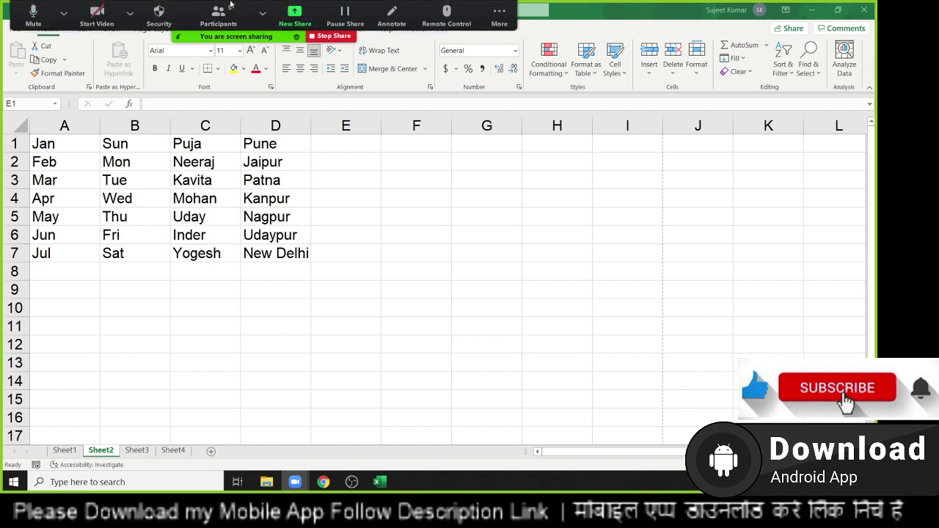
Step: Grant participants permission to record via their More options, then close the Participants window
left_click(220, 14)
left_click(521, 255)
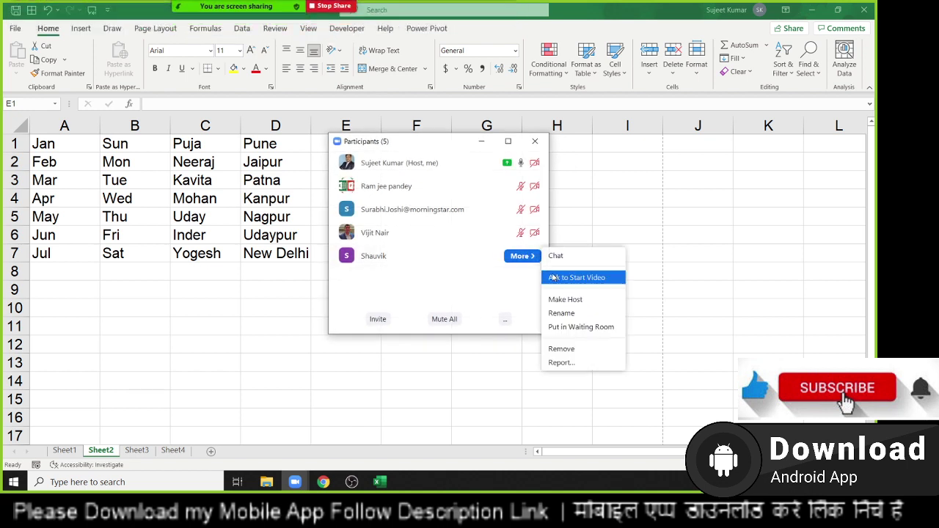
left_click(531, 231)
left_click(528, 232)
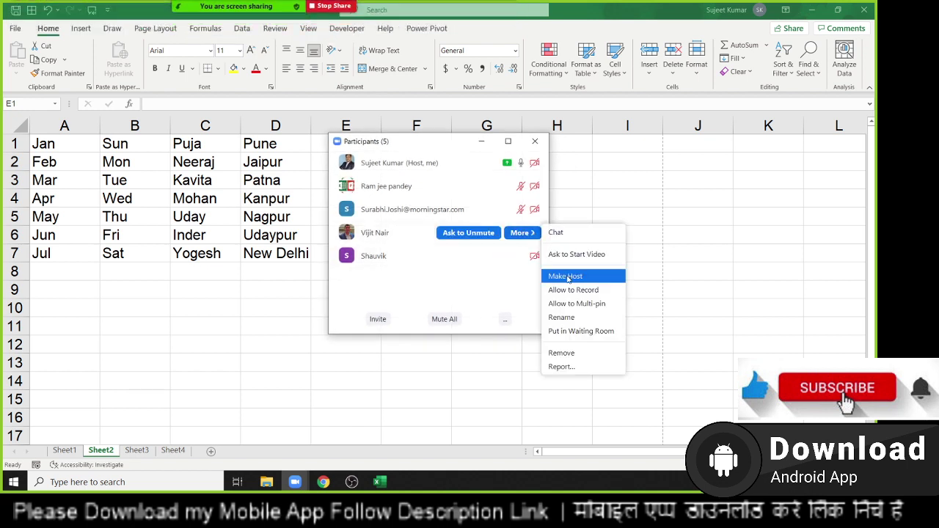
left_click(522, 233)
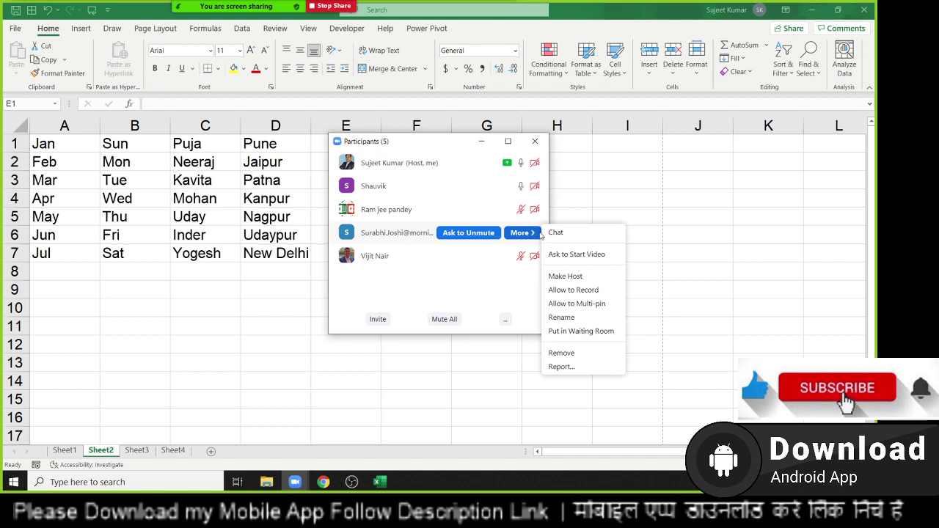
left_click(573, 290)
left_click(520, 209)
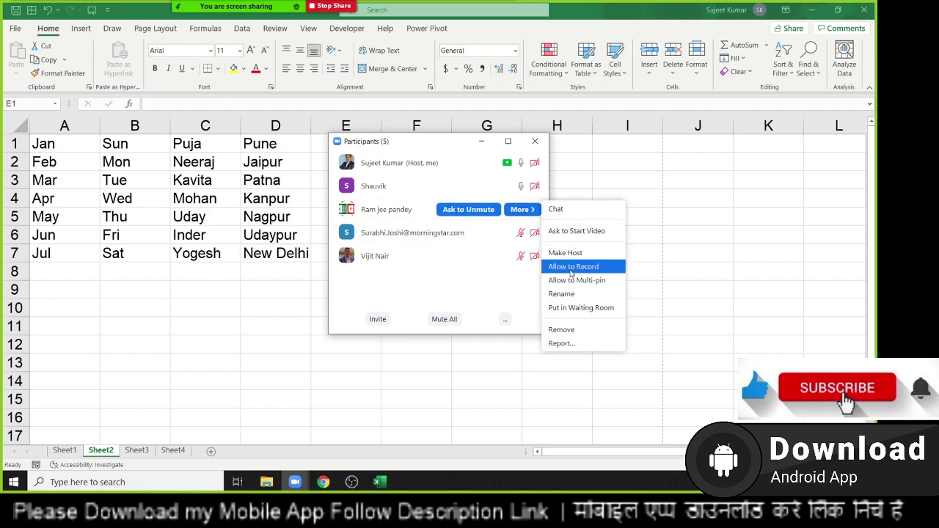
left_click(571, 267)
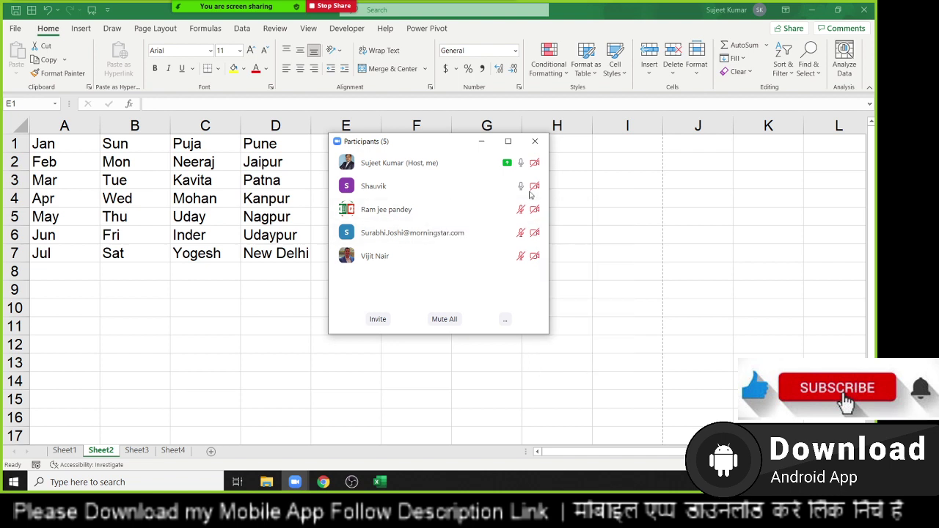
left_click(525, 186)
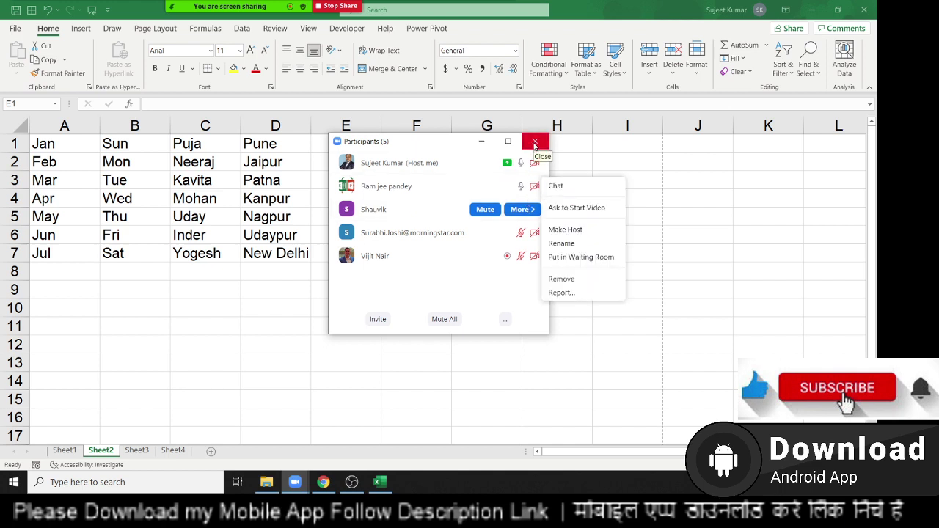
left_click(535, 145)
left_click(535, 145)
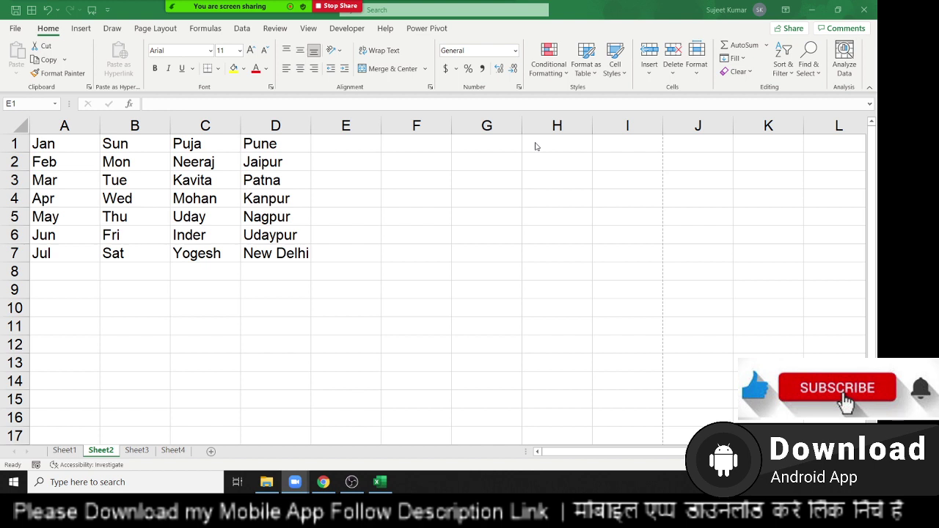
Step: Select A1:D7 on Sheet2 and delete all the months, weekdays, names and cities
left_click(316, 268)
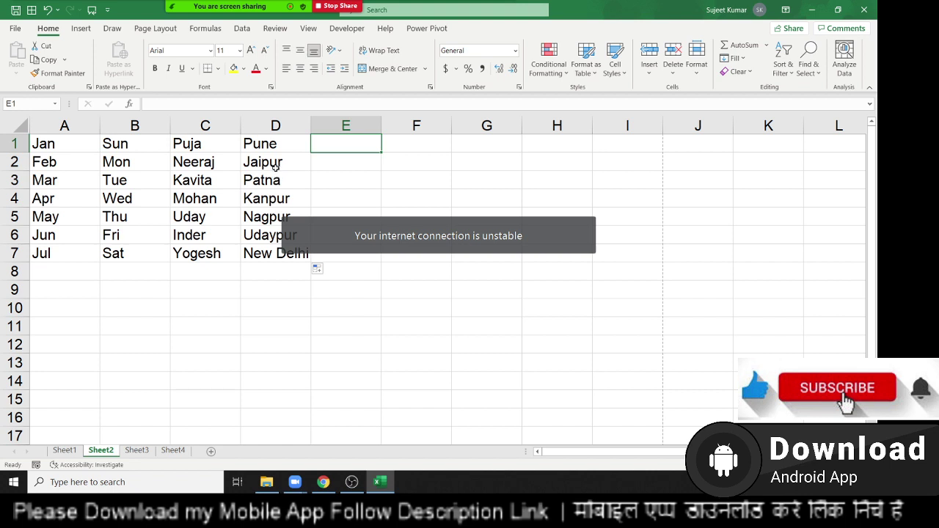
left_click_drag(275, 167, 267, 253)
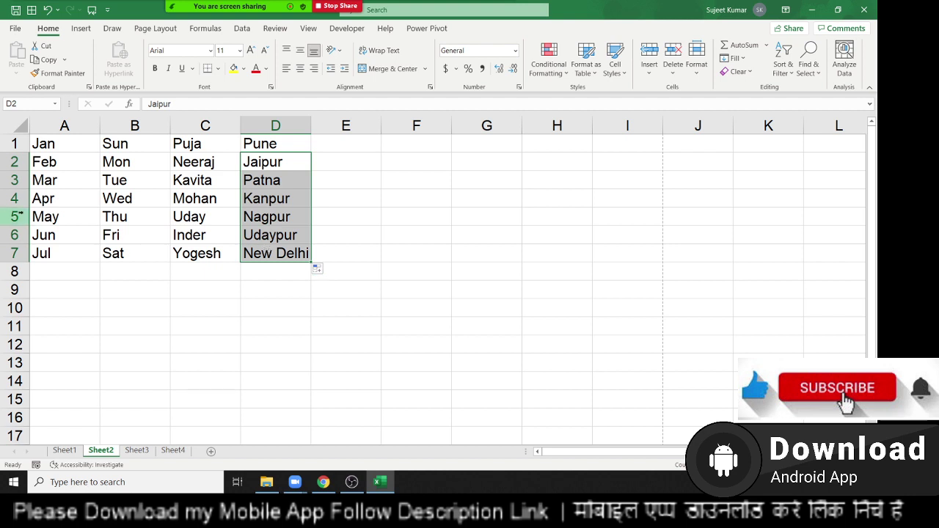
mouse_move(44, 144)
left_mouse_down()
mouse_move(229, 222)
mouse_move(281, 262)
left_mouse_up()
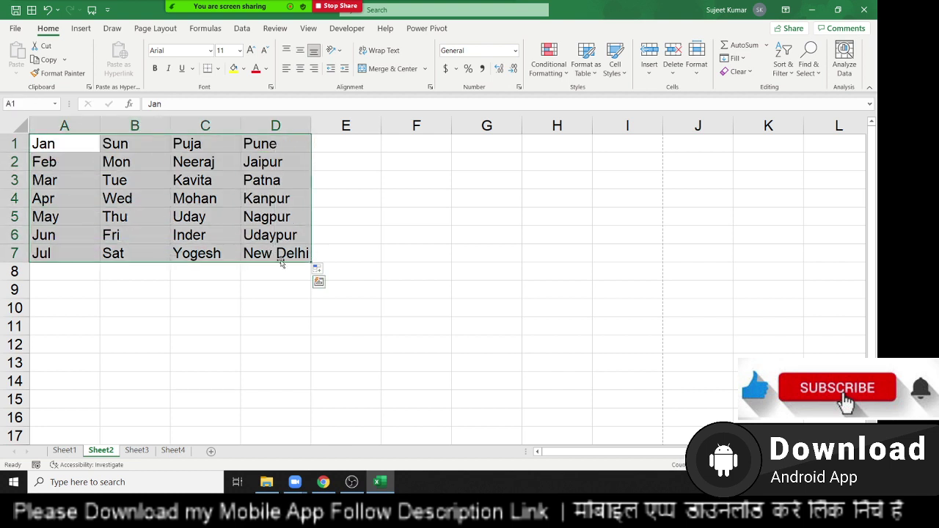
key("Delete")
left_click(145, 185)
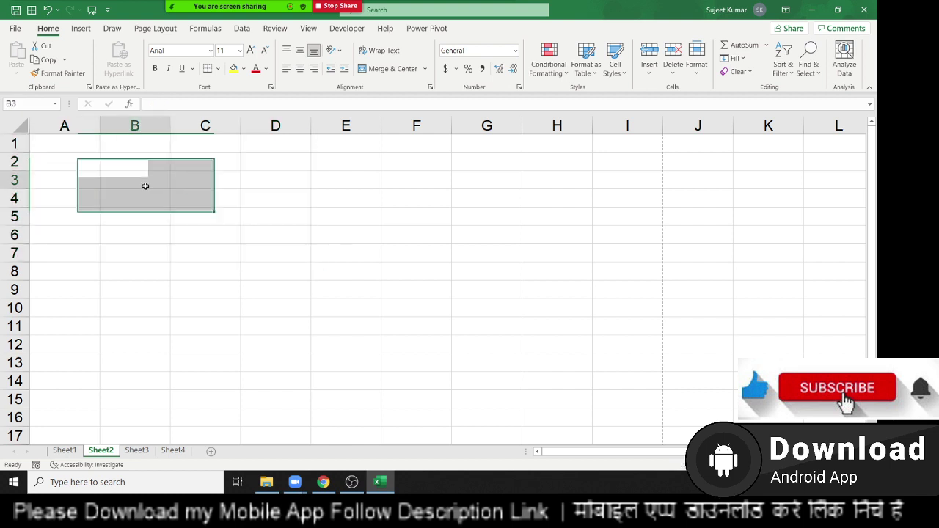
left_click(15, 29)
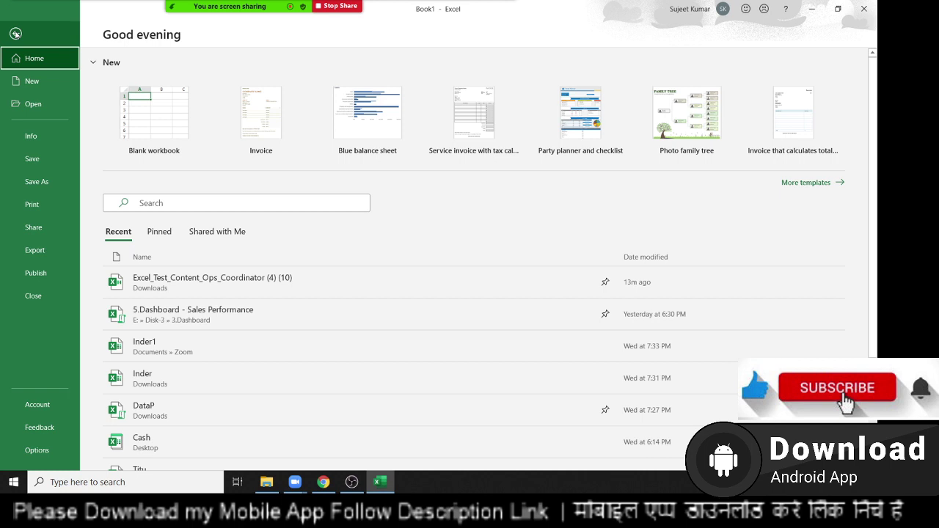
left_click(15, 33)
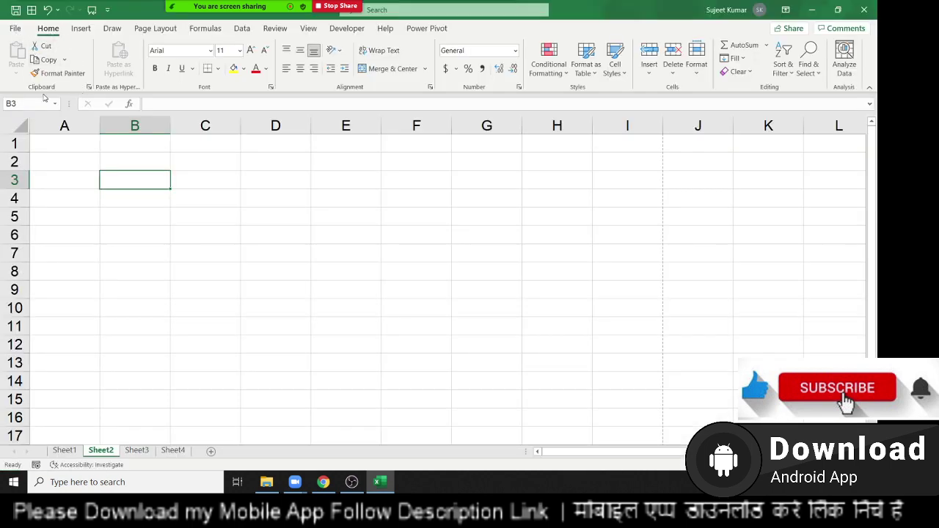
Step: Enter the Name header and Puja in A1:A2, then fill names down to A9
left_click(57, 149)
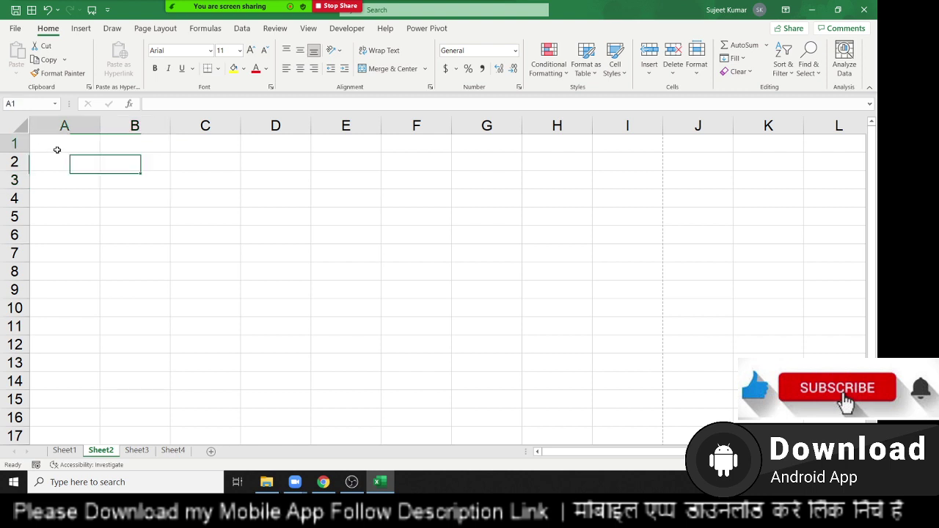
type("Name")
key("Return")
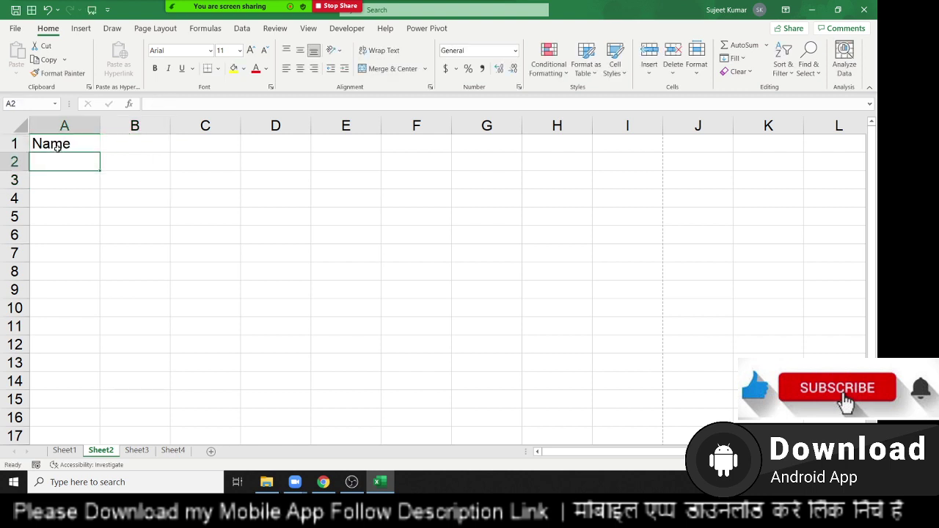
type("Puja")
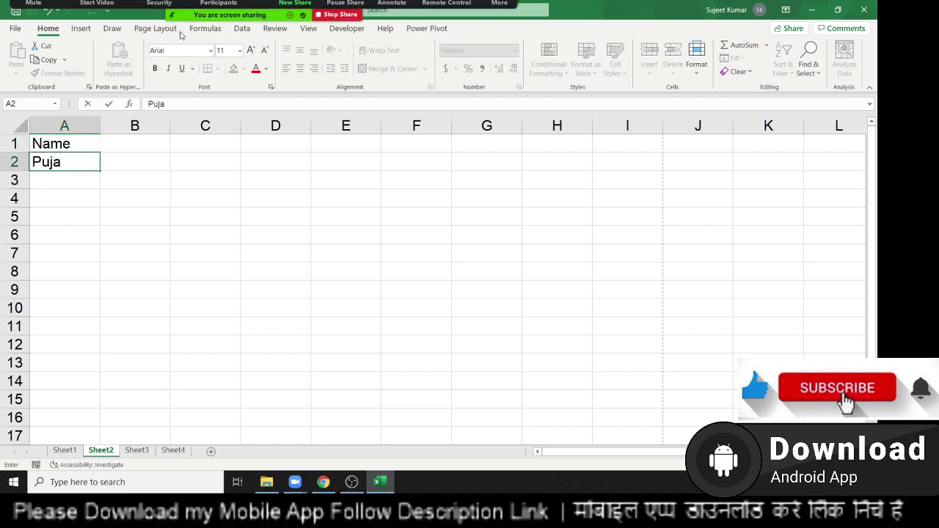
left_click(55, 190)
left_click(91, 149)
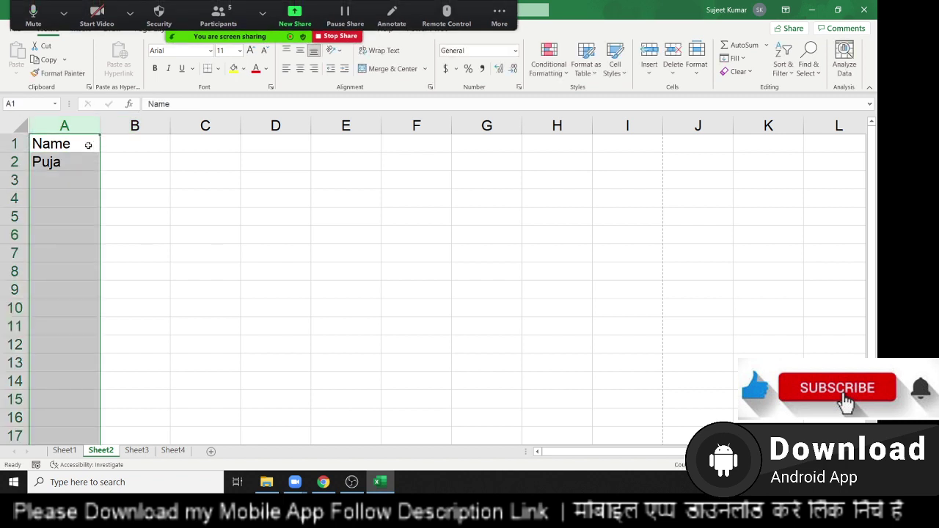
left_click(91, 161)
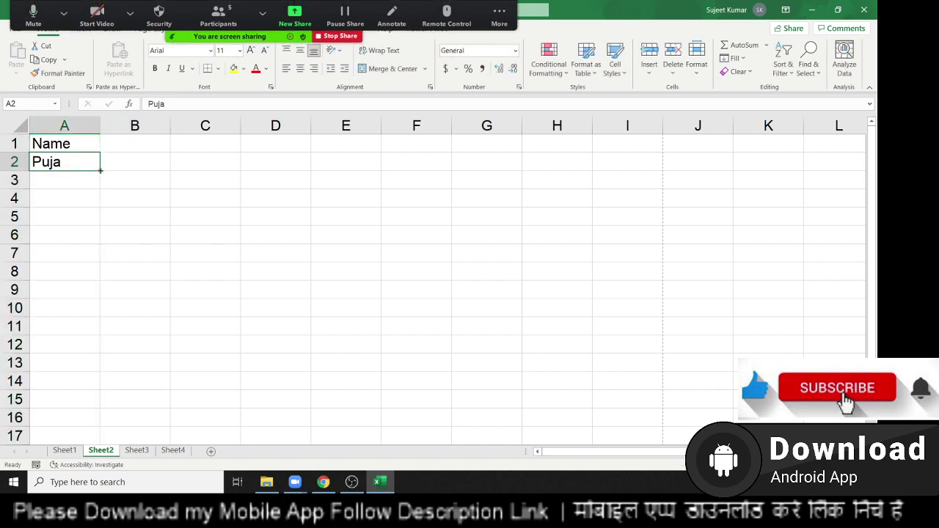
left_click_drag(99, 170, 87, 296)
Step: Enter JAN in B1 and fill month headers across row 1
left_click(139, 147)
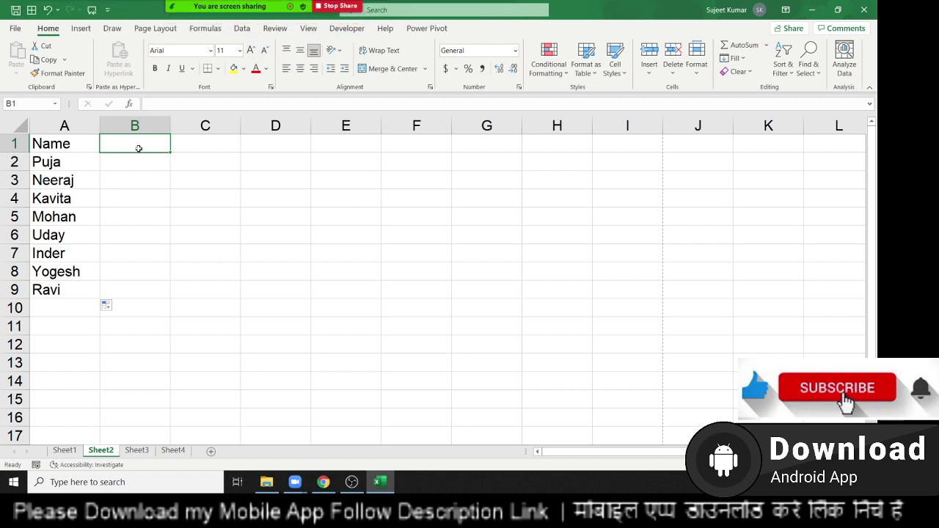
type("JAN")
left_click(135, 173)
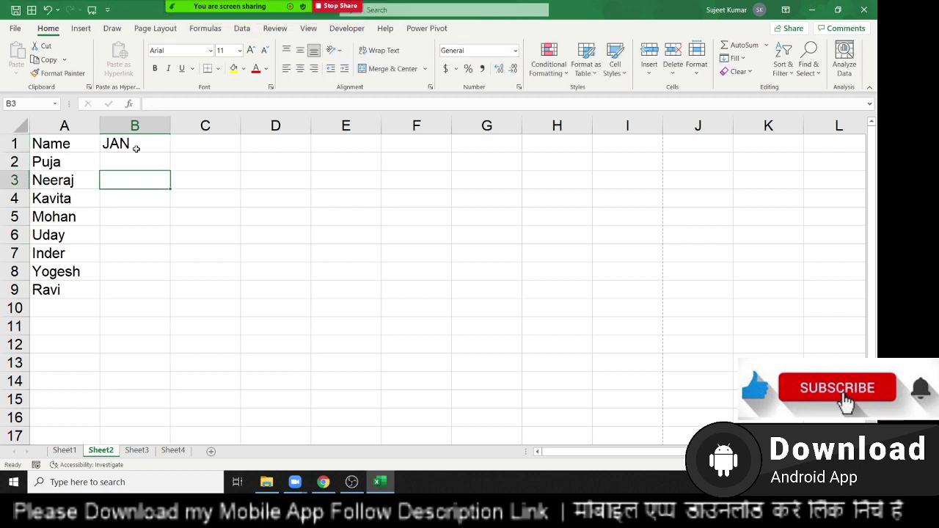
left_click(147, 149)
left_click_drag(170, 152, 296, 149)
Step: Replace the B1:E1 headers with the values 50, 60, 85 and 36
left_click(121, 163)
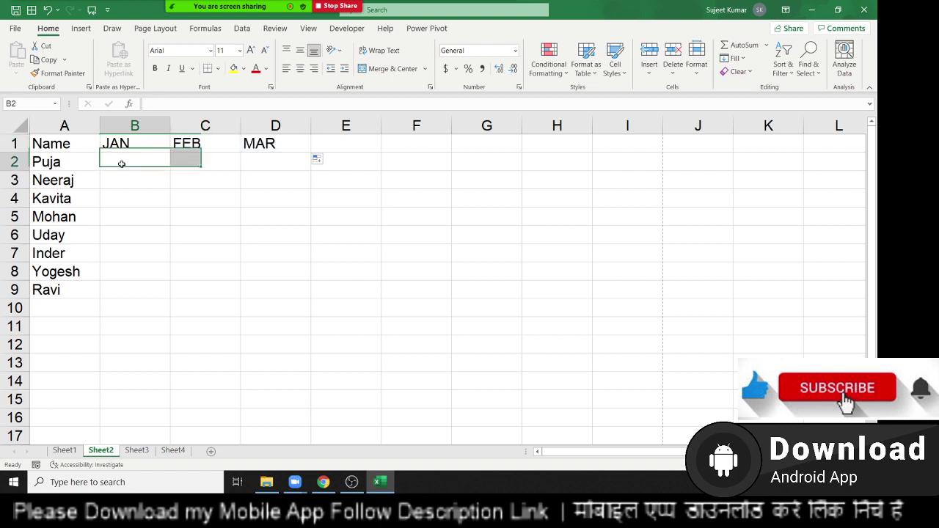
type("=ra")
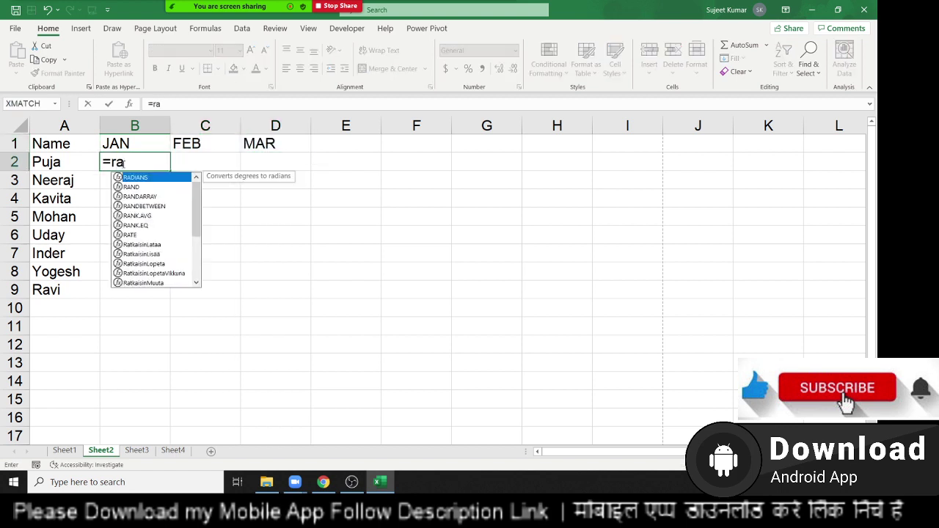
key("BackSpace")
key("BackSpace")
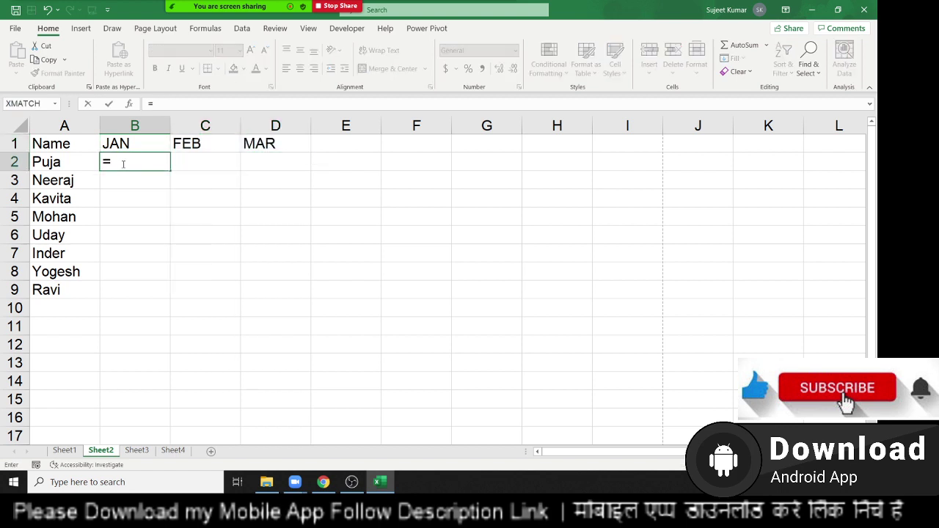
key("Escape")
key("Up")
type("50")
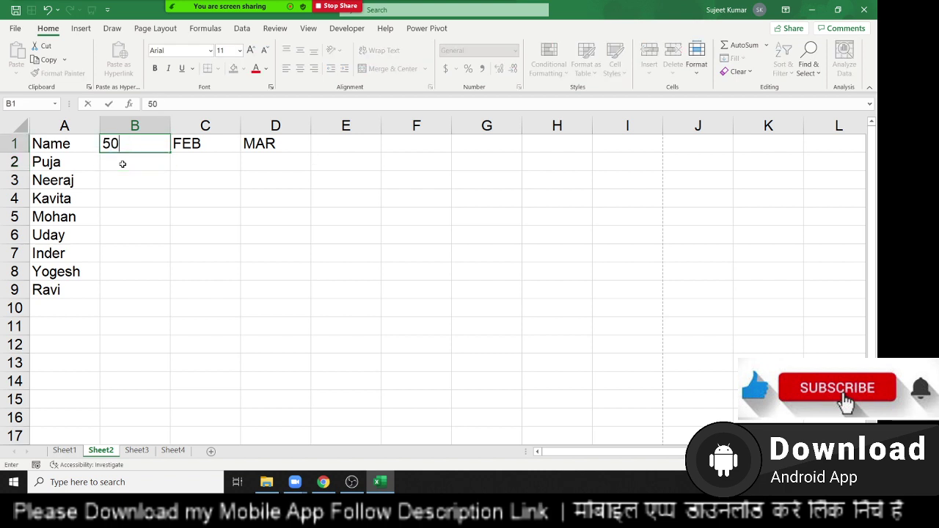
key("Tab")
type("60")
key("Tab")
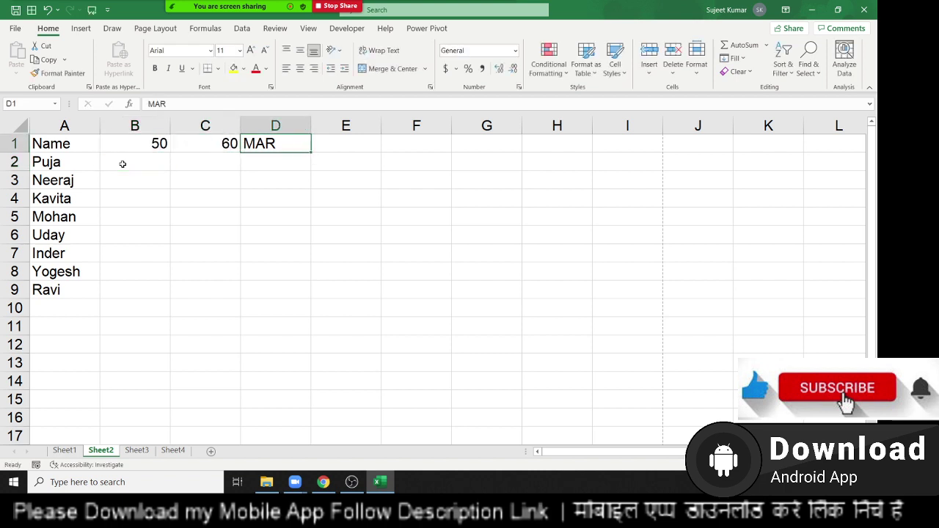
type("85")
key("Tab")
type("36")
key("Tab")
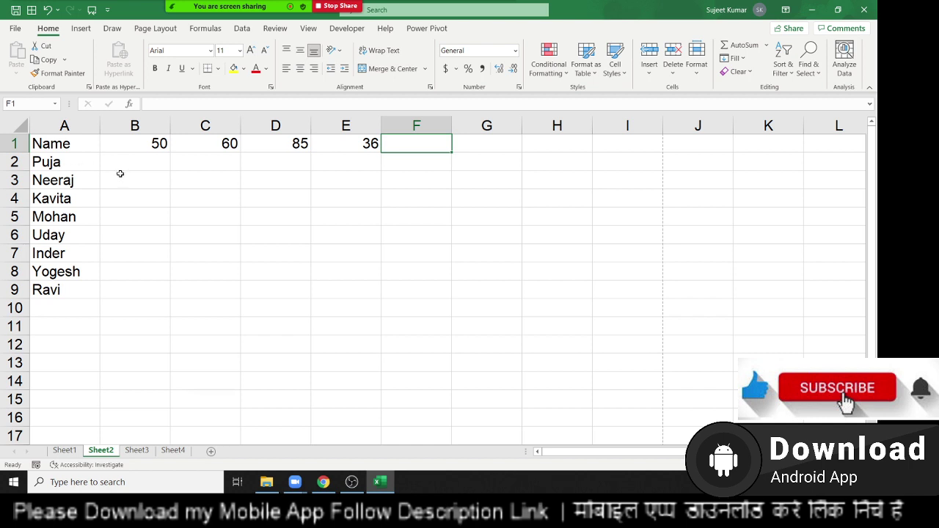
Step: Enter the formula =B1*102 in B2, returning 5100
left_click(122, 174)
type("=")
key("Up")
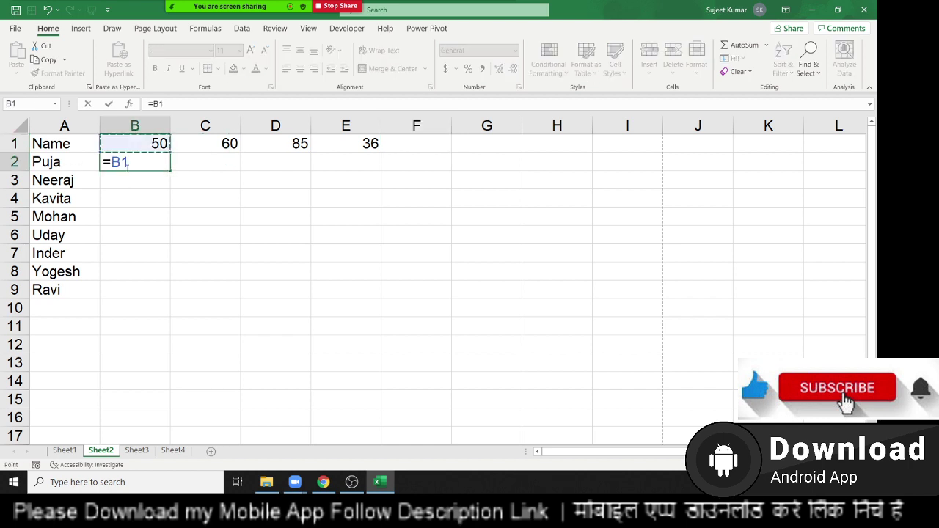
type("*102")
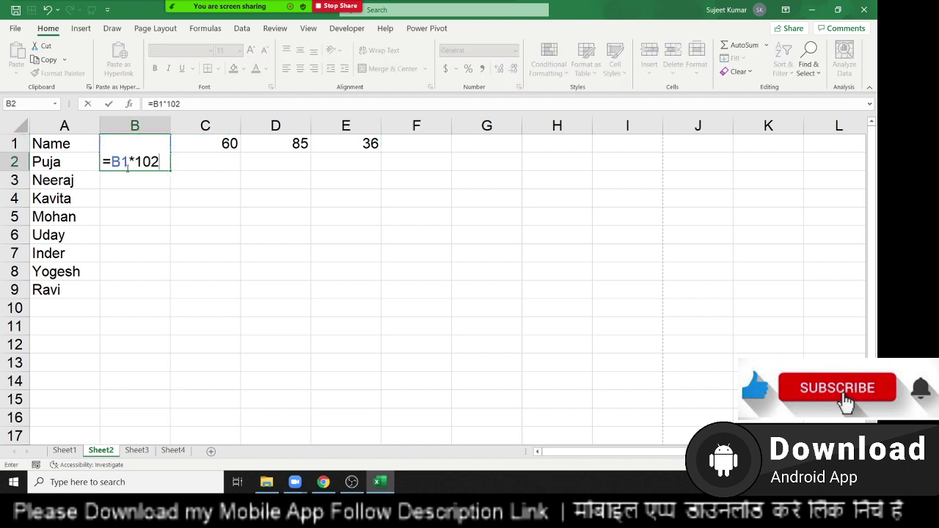
key("Return")
left_click(126, 168)
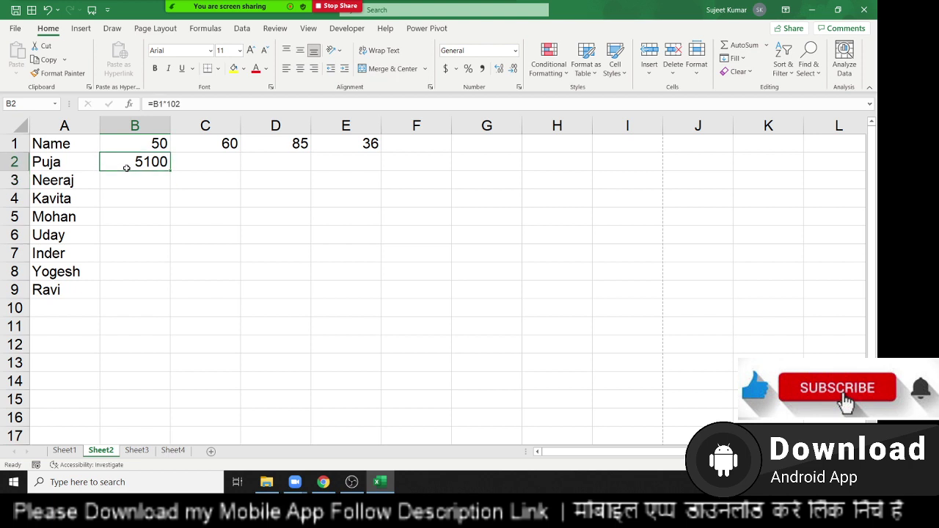
Step: Try filling the row-2 formulas across B2:E9 with Ctrl+Enter, then undo that fill
key("shift+Right")
key("shift+Right")
key("shift+Right")
key("shift+Right")
key("shift+Left")
key("shift+Down")
key("shift+Down")
key("shift+Down")
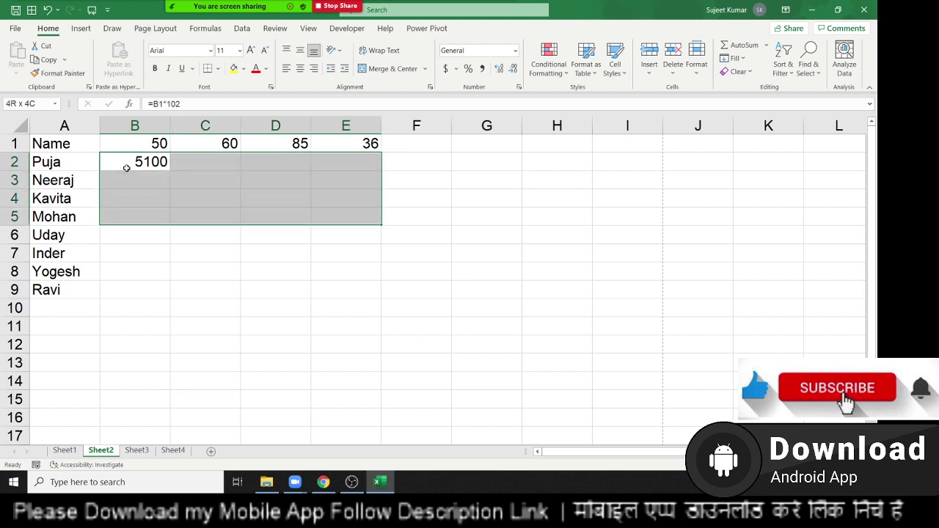
key("shift+Down")
key("shift+Down")
key("shift+Down")
key("shift+Down")
key("shift+Down")
key("shift+Up")
key("ctrl+Return")
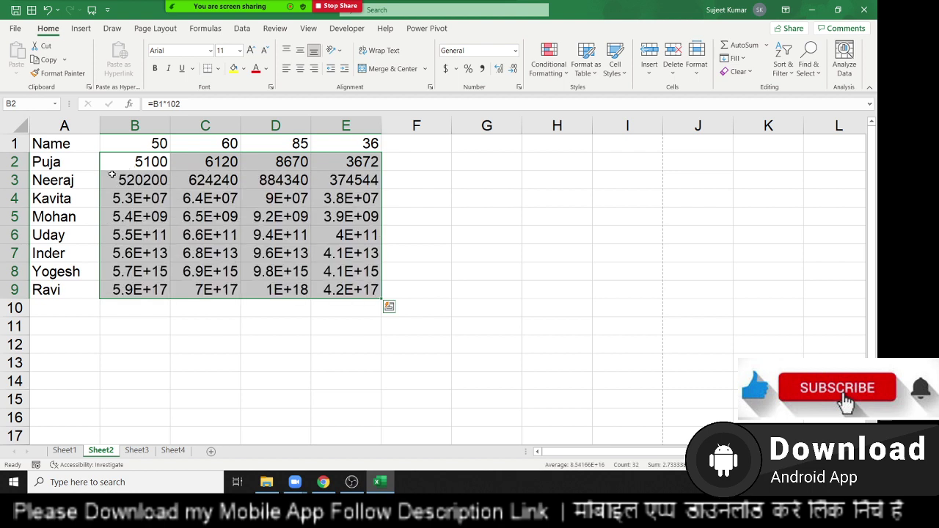
key("ctrl+z")
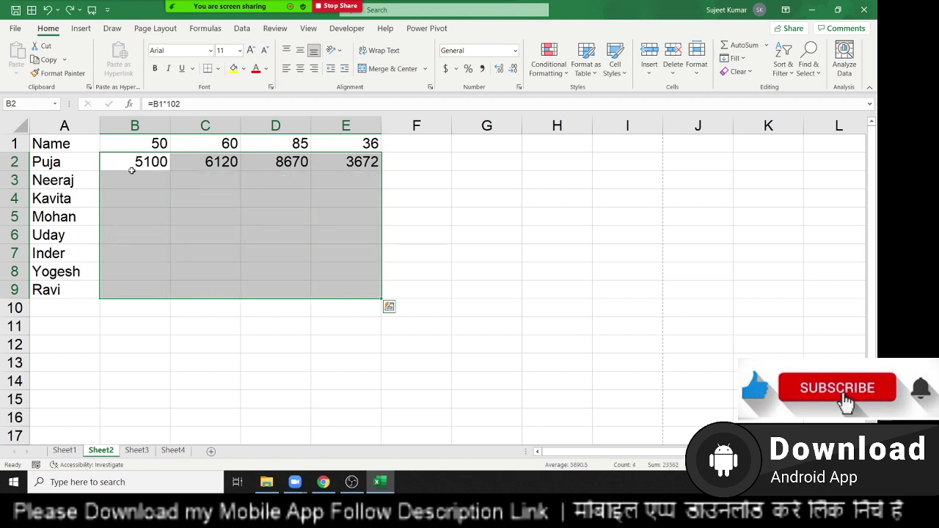
Step: Lock B2's formula to row 1 by changing the reference to B$1
left_click(134, 167)
left_click(158, 104)
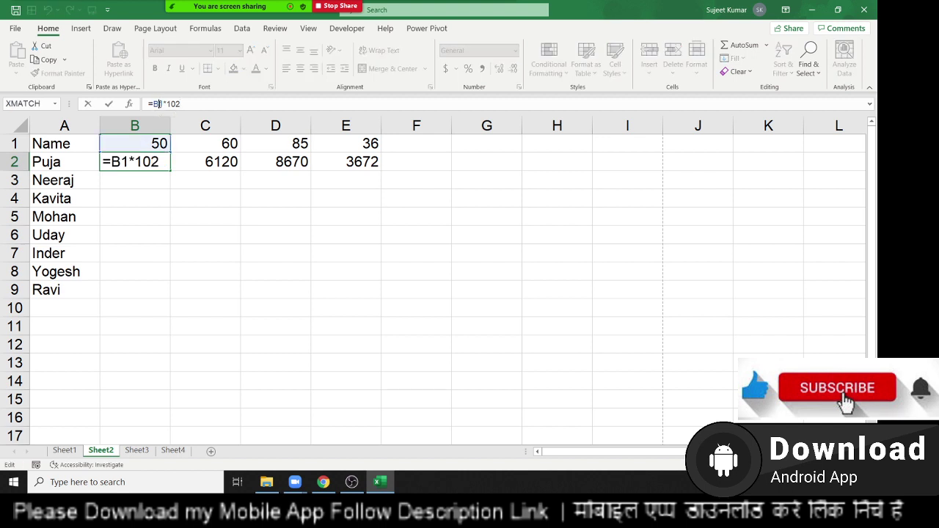
type("$")
key("Return")
Step: Paste the row-locked formula across B2:E2 and down to row 9, giving 5100, 6120, 8670, 3672
key("Up")
key("shift+Right")
key("shift+Right")
key("shift+Right")
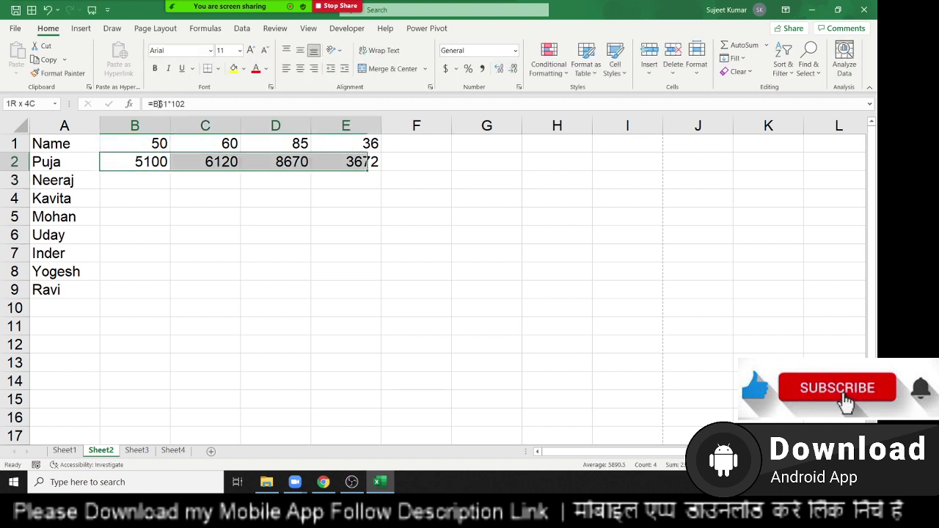
key("ctrl+v")
key("shift+Down")
key("shift+Down")
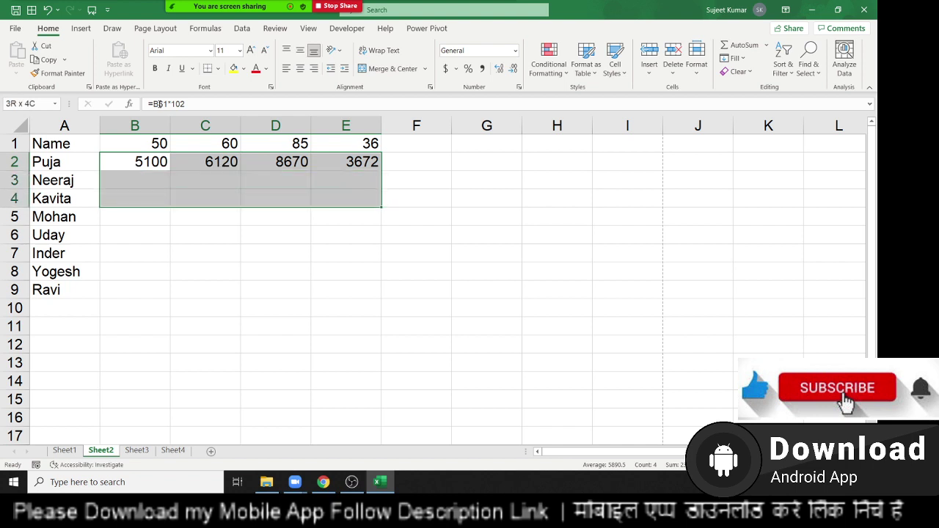
key("shift+Down")
key("shift+Down")
key("shift+Down")
key("shift+Down")
key("shift+Down")
key("ctrl+v")
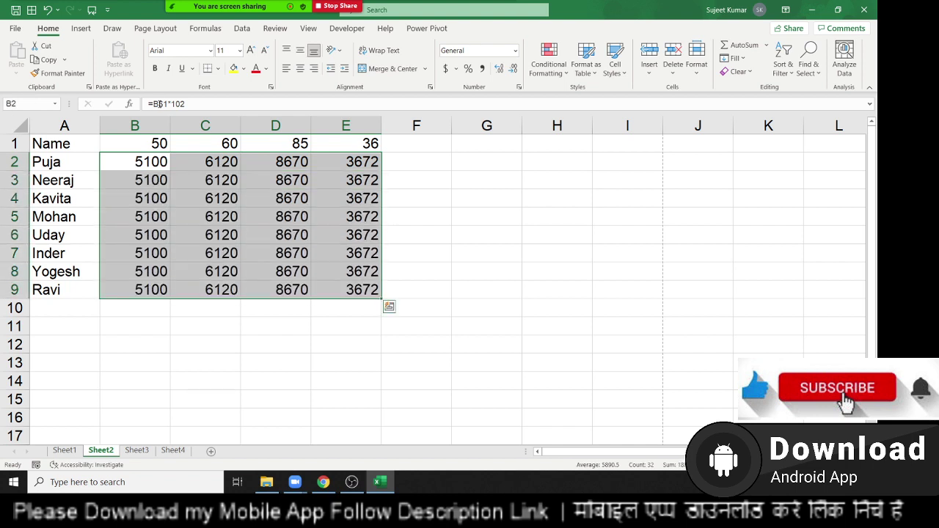
key("Down")
key("Up")
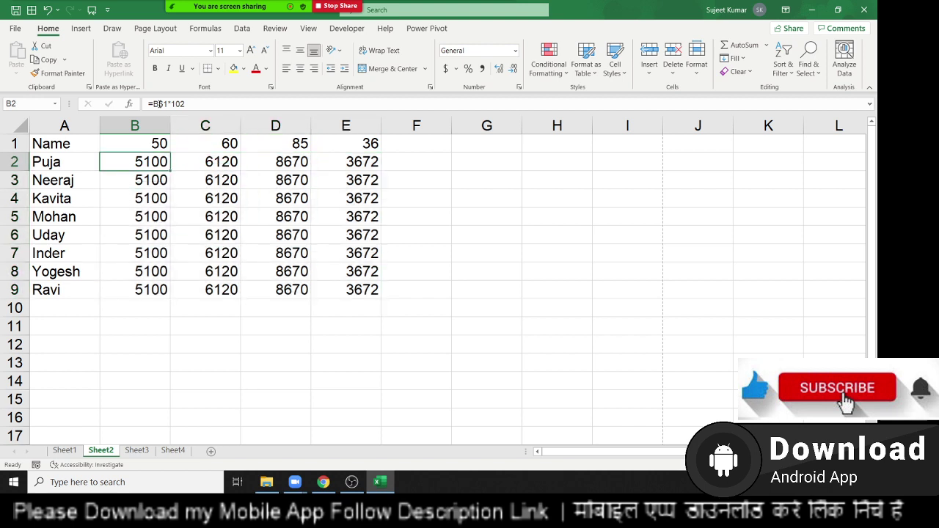
left_click(232, 104)
type("'")
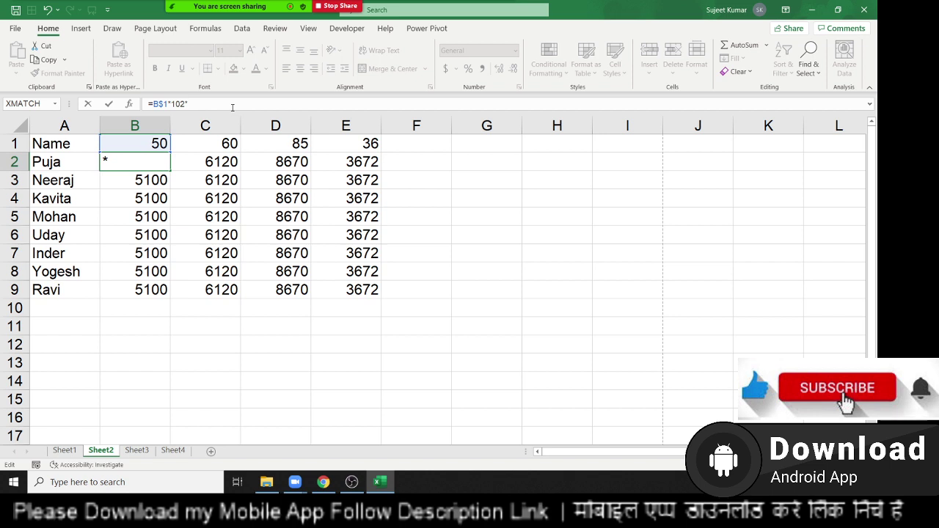
Step: Rewrite B2's formula as =B$1*20*ROW()
key("BackSpace")
key("BackSpace")
type("0*")
key("BackSpace")
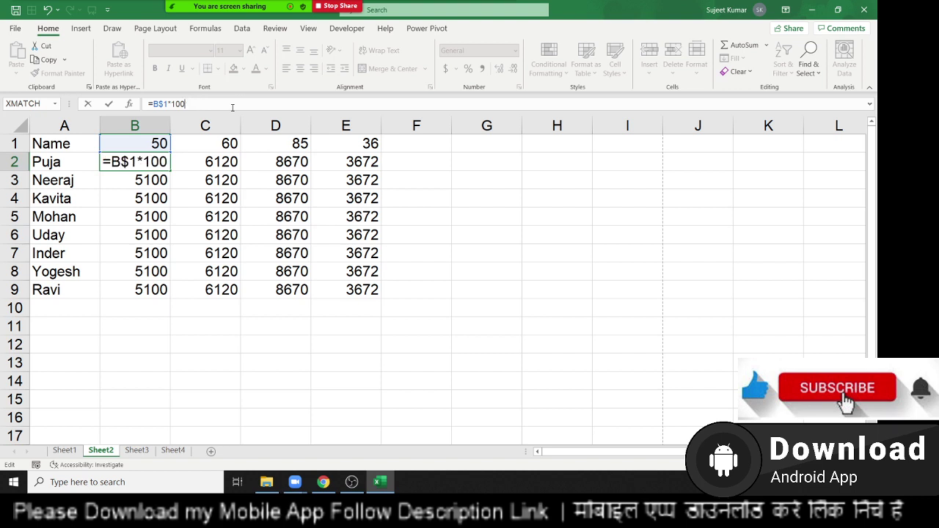
key("BackSpace")
key("BackSpace")
key("BackSpace")
type("20")
type("*ro")
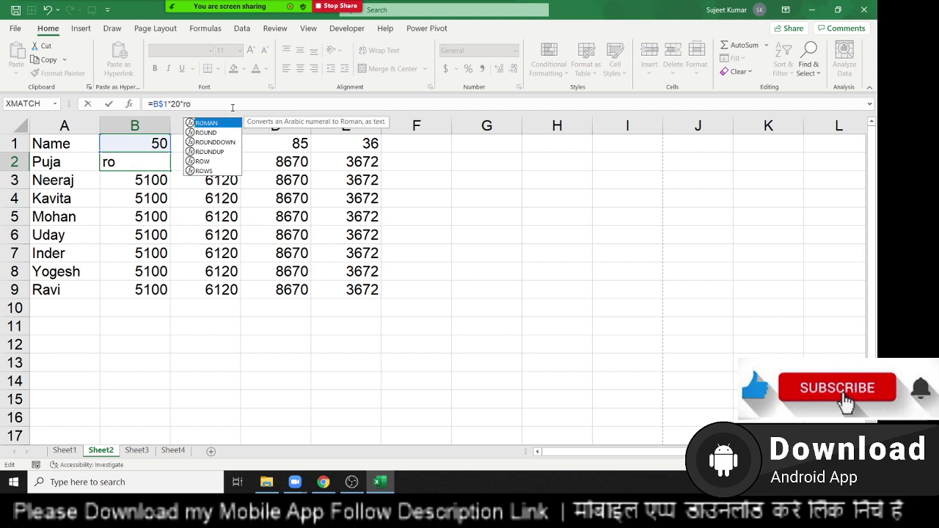
type("w")
key("Tab")
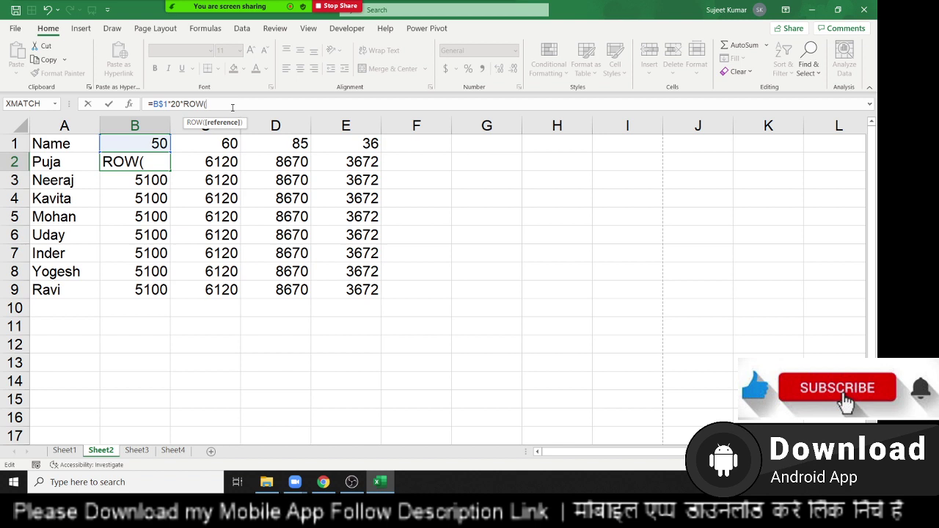
type(")")
key("Return")
Step: Fill the new formula down and across B2:E9, giving values like 2000 to 9000 in column B
key("Up")
key("ctrl+shift+Right")
key("ctrl+shift+Down")
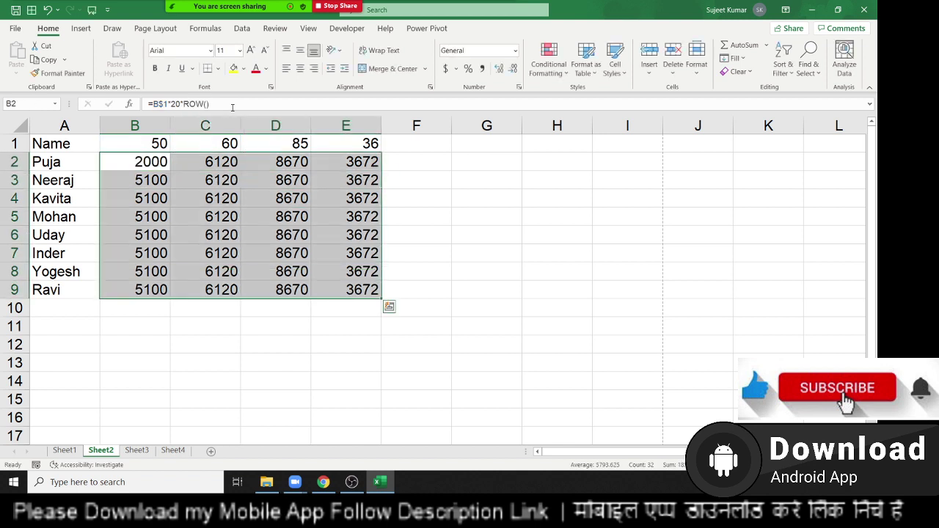
key("ctrl+d")
key("ctrl+r")
key("Up")
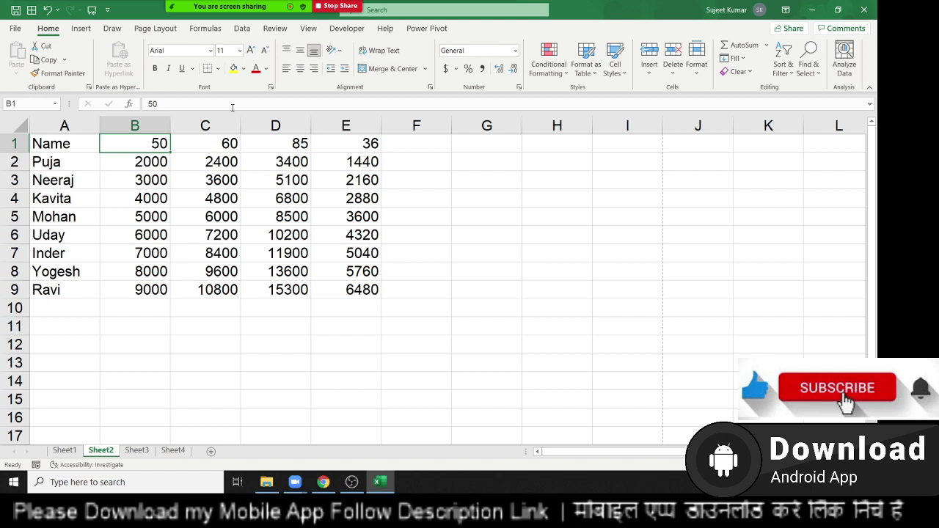
Step: Apply All Borders and a yellow-green fill to the Name table A1:E9, then copy it
mouse_move(33, 146)
left_mouse_down()
mouse_move(364, 315)
mouse_move(364, 297)
left_mouse_up()
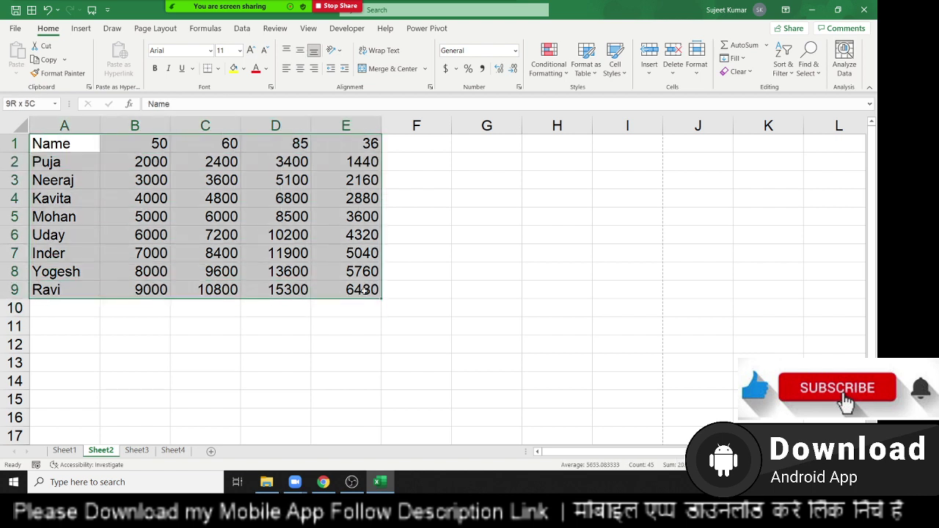
left_click(219, 71)
left_click(220, 187)
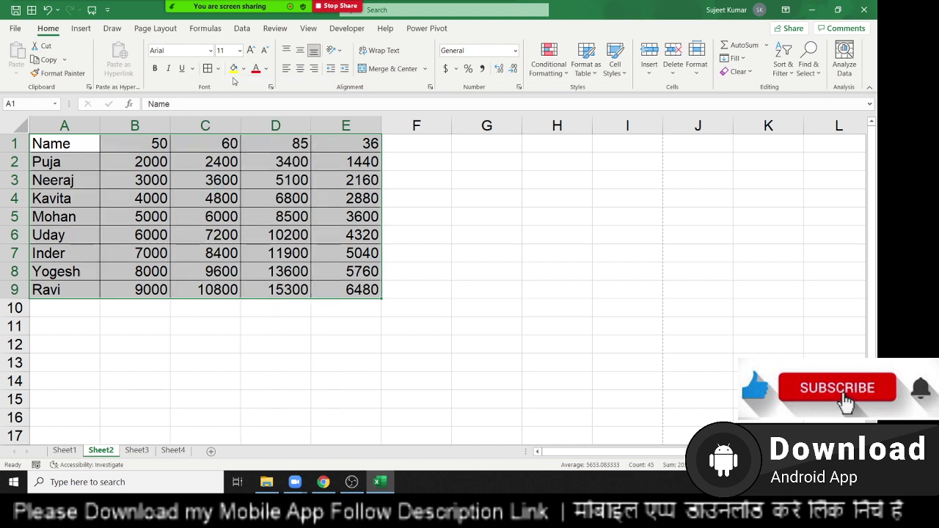
left_click(233, 68)
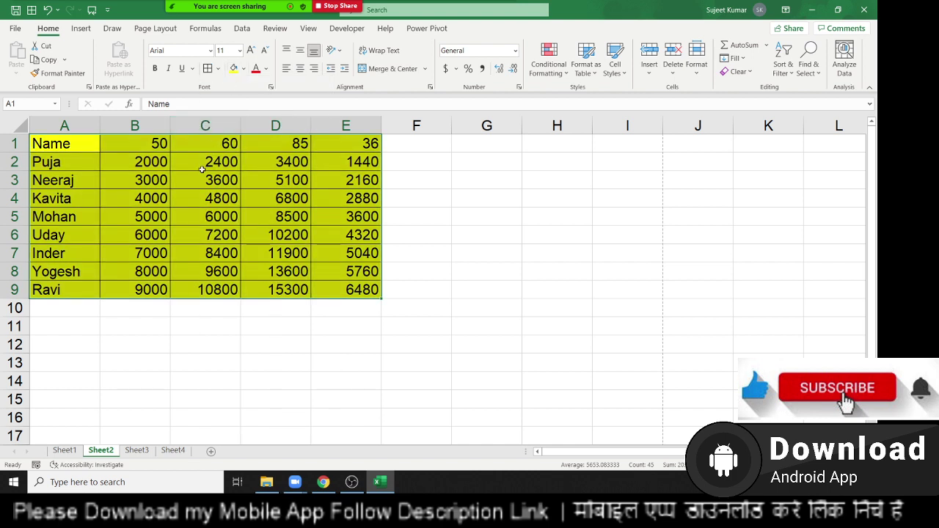
key("ctrl+c")
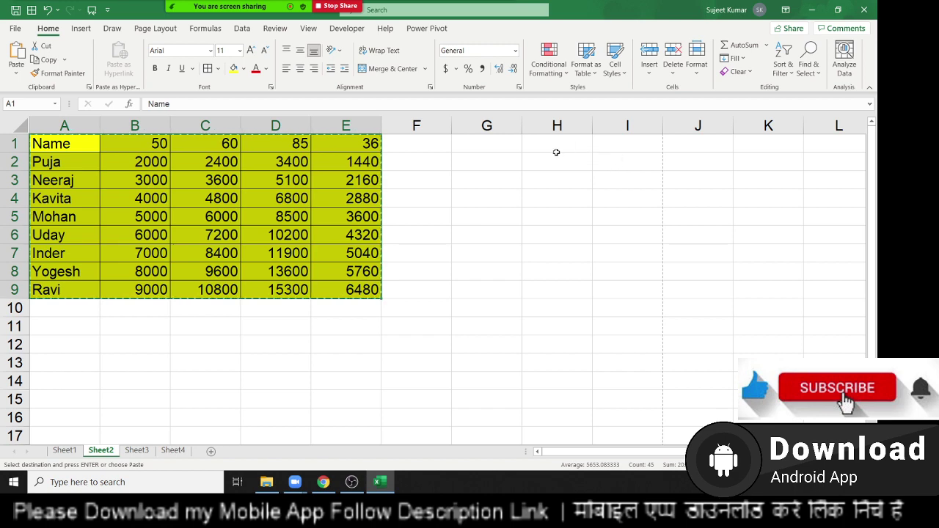
scroll(535, 152, "down", 2)
Step: Paste the table normally at J1, then undo that ordinary paste
scroll(534, 152, "down", 1)
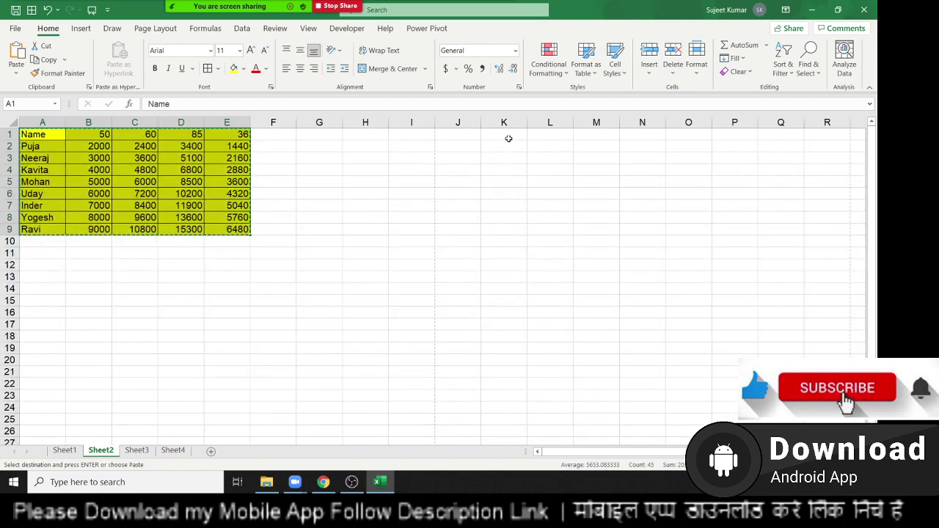
left_click(457, 138)
key("ctrl+v")
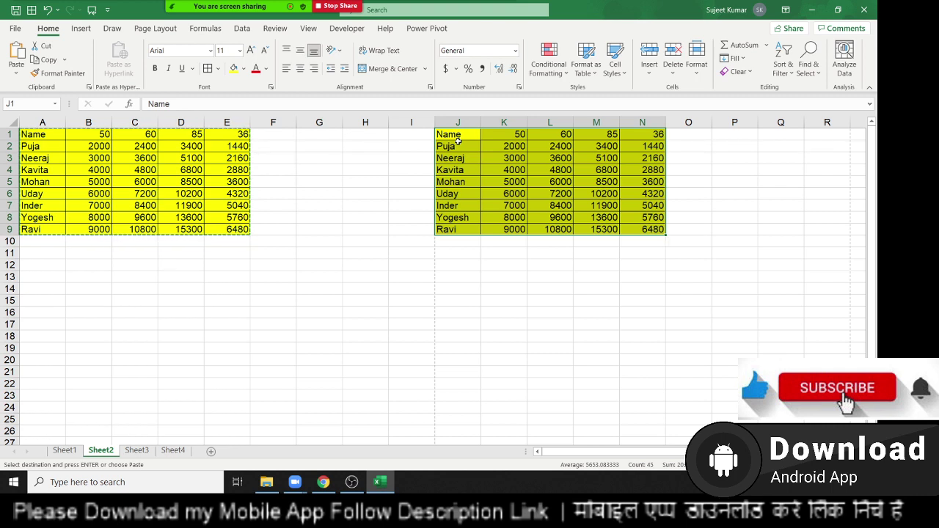
key("ctrl+z")
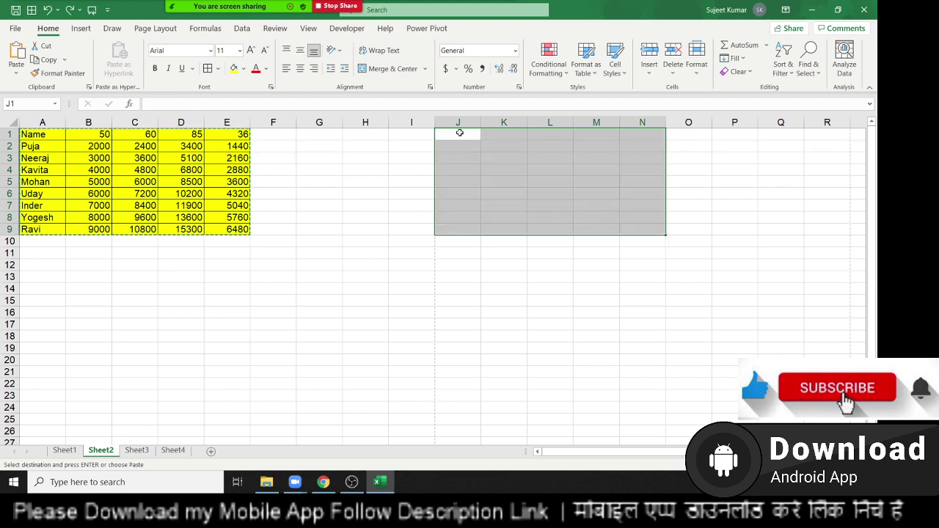
left_click(458, 135)
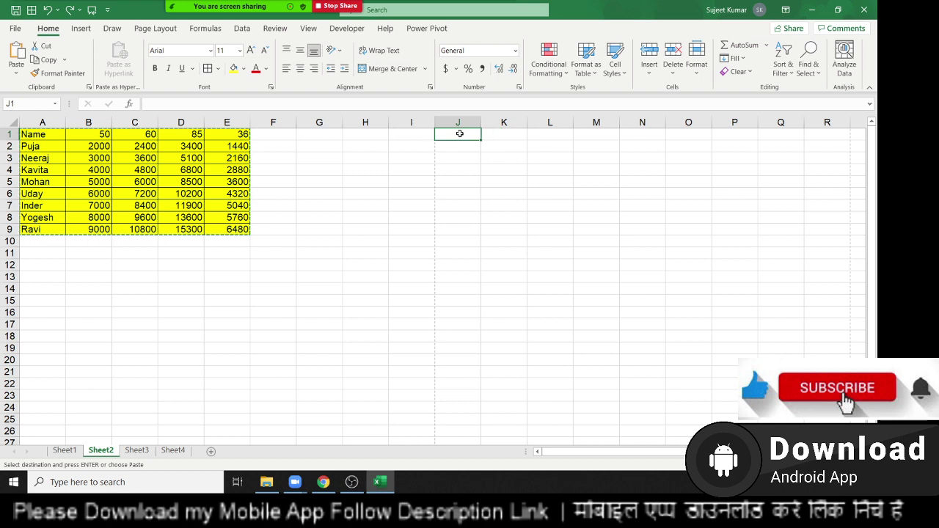
left_click(17, 71)
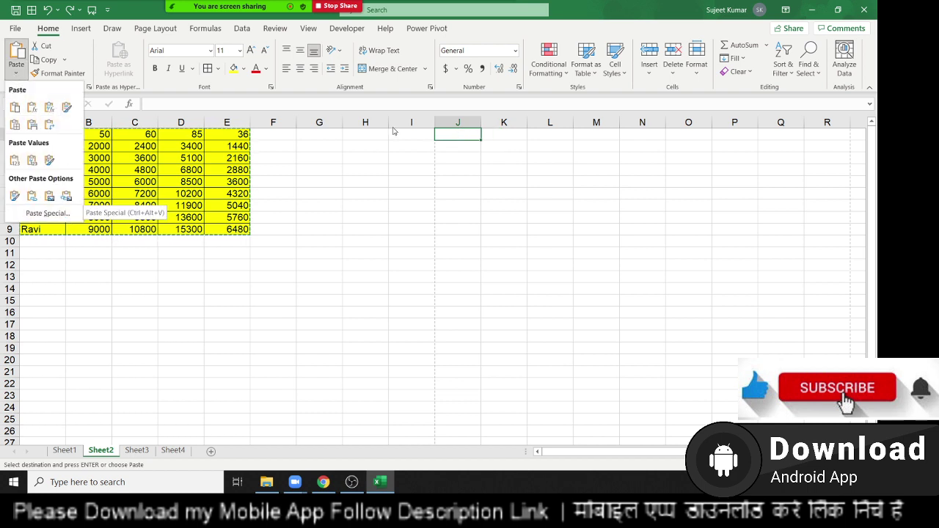
left_click(396, 132)
Step: Use Paste Special with Formulas to paste the table into J1:N9 without its formatting
right_click(478, 134)
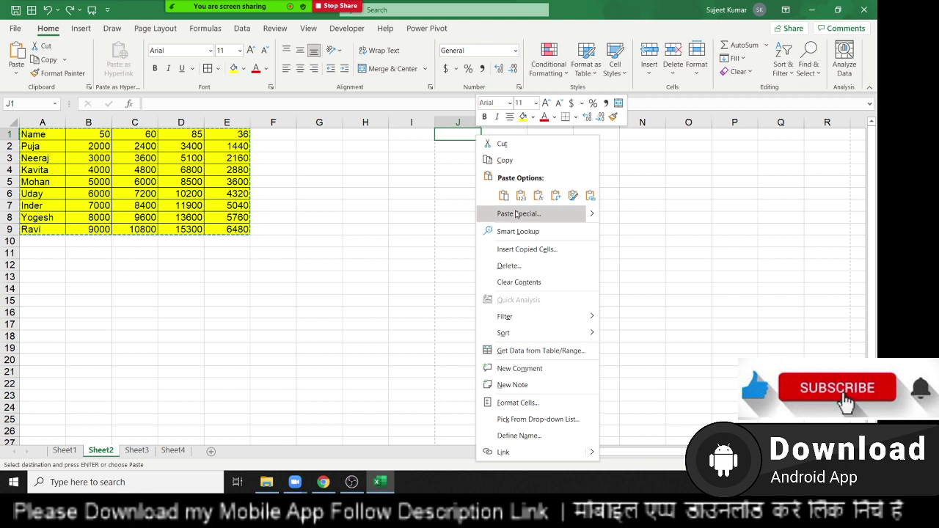
left_click(516, 213)
left_click_drag(475, 114, 314, 114)
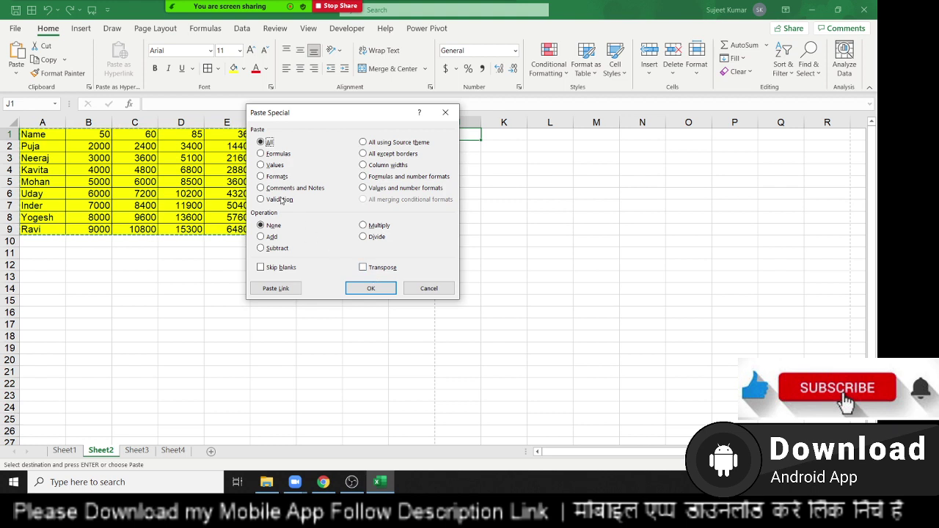
left_click(262, 154)
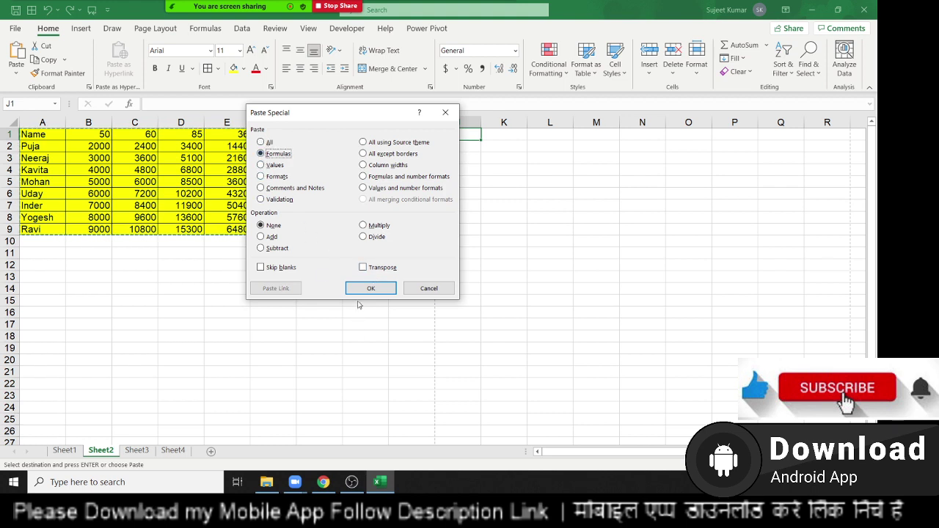
left_click(361, 289)
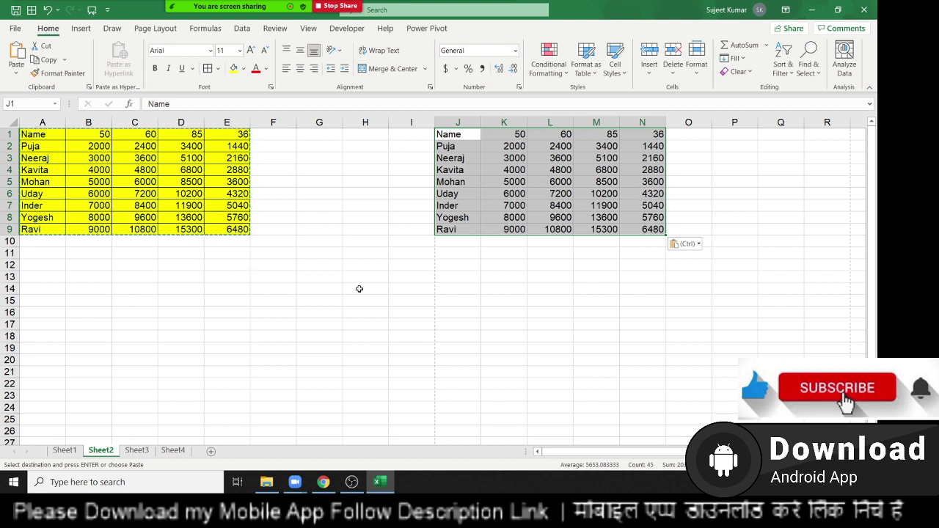
key("Down")
key("Down")
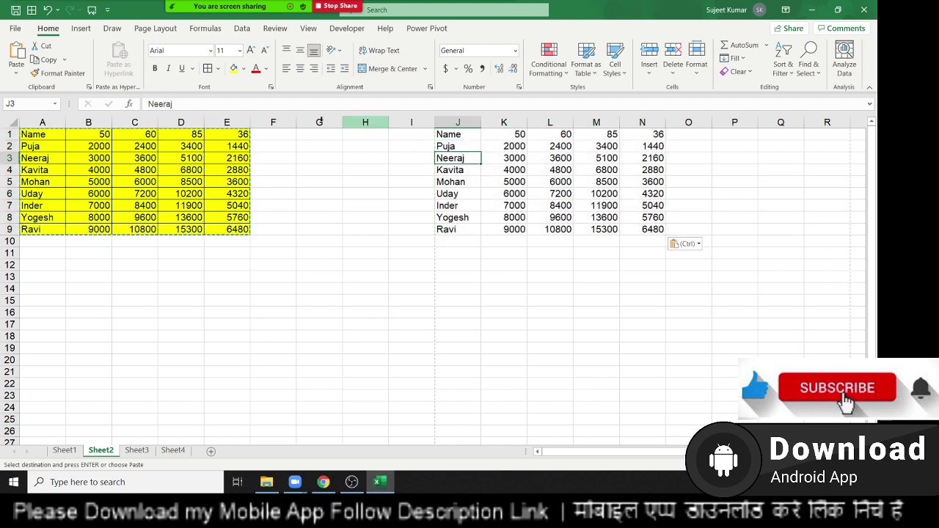
Step: Check the name in A2 and the formula in B2, then copy A1:E9 again
left_click(450, 146)
left_click(454, 160)
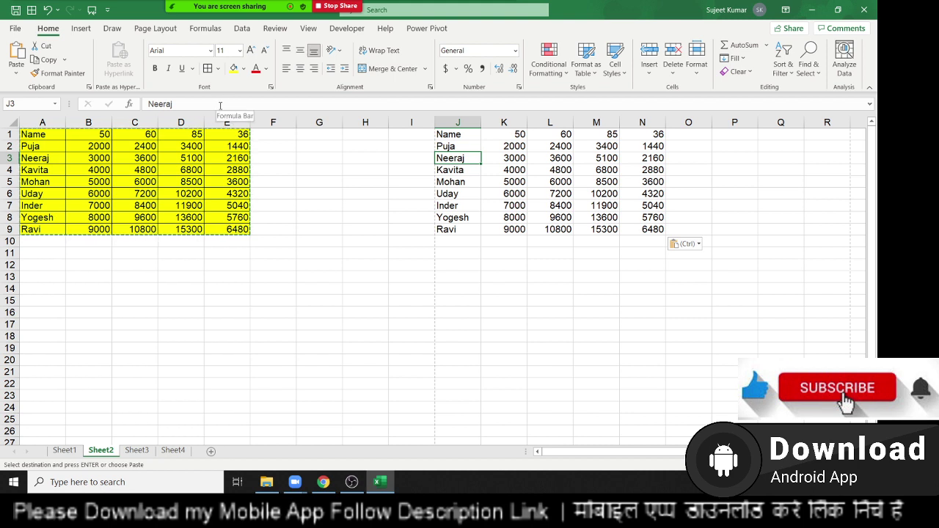
left_click(47, 148)
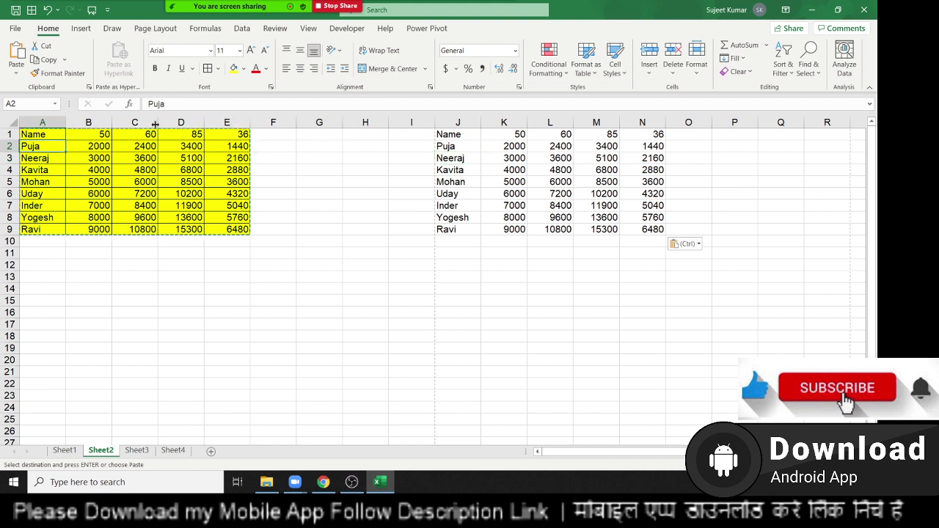
double_click(156, 104)
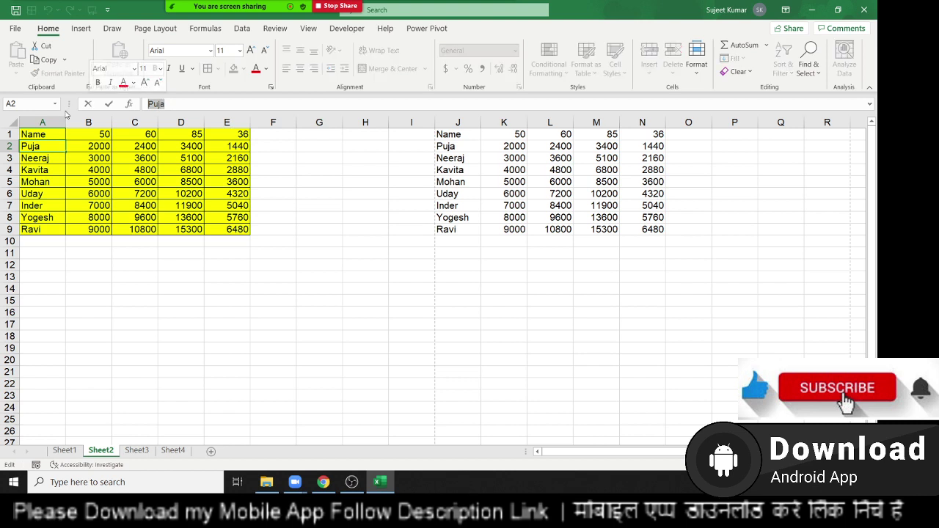
left_click(88, 134)
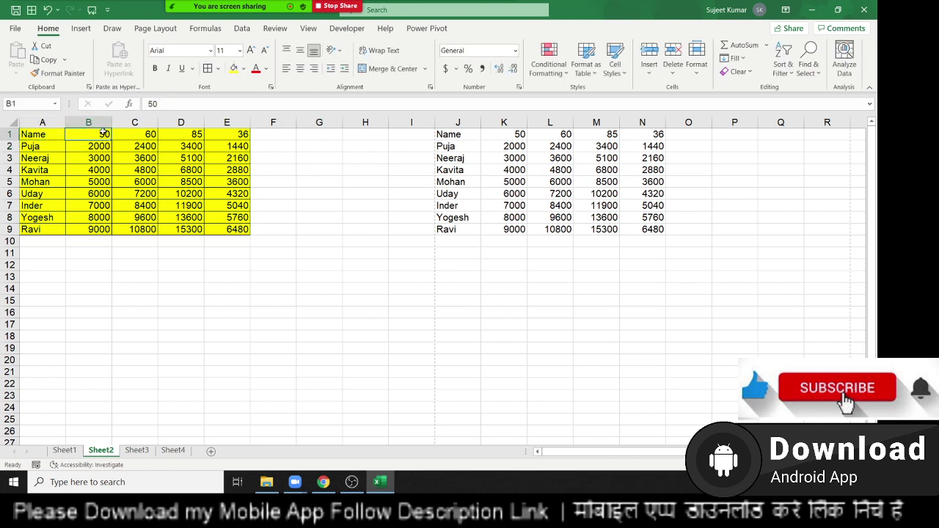
key("Escape")
left_click(107, 149)
left_click(224, 104)
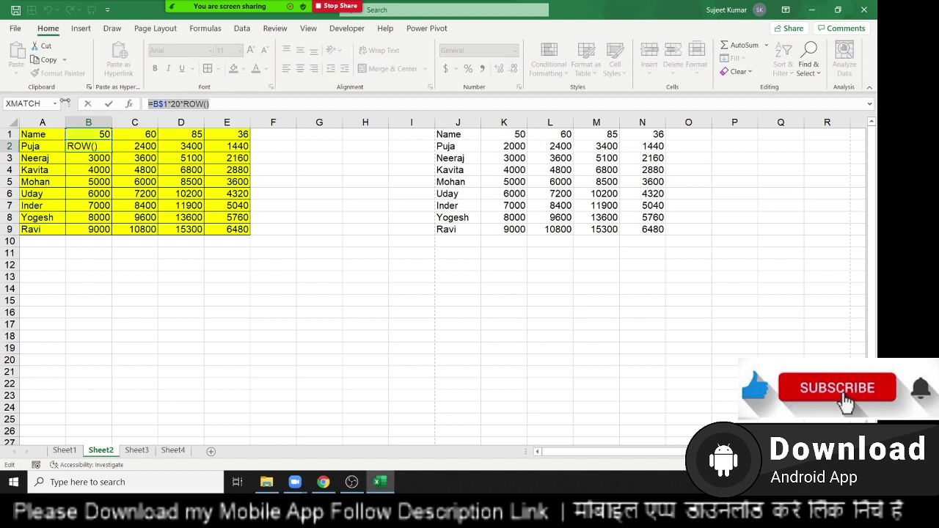
key("Escape")
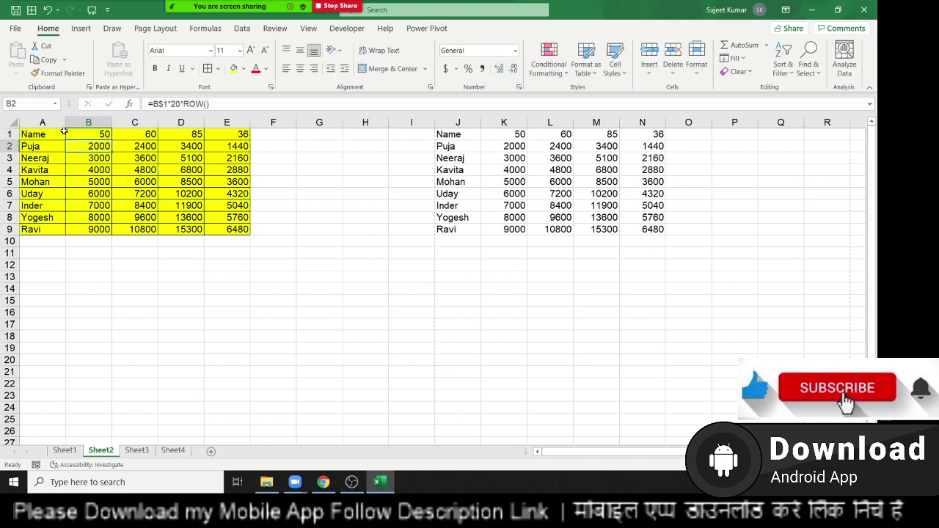
mouse_move(33, 135)
left_mouse_down()
mouse_move(132, 163)
mouse_move(235, 228)
left_mouse_up()
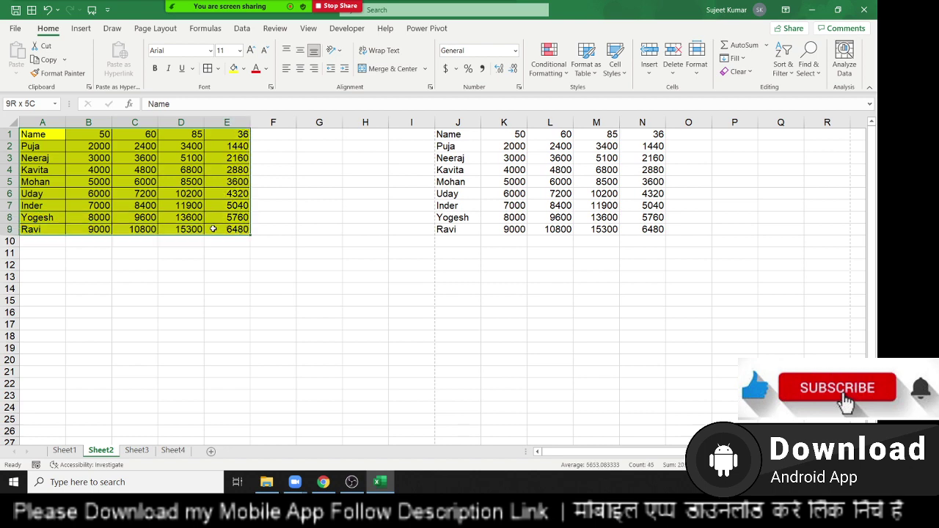
key("ctrl+c")
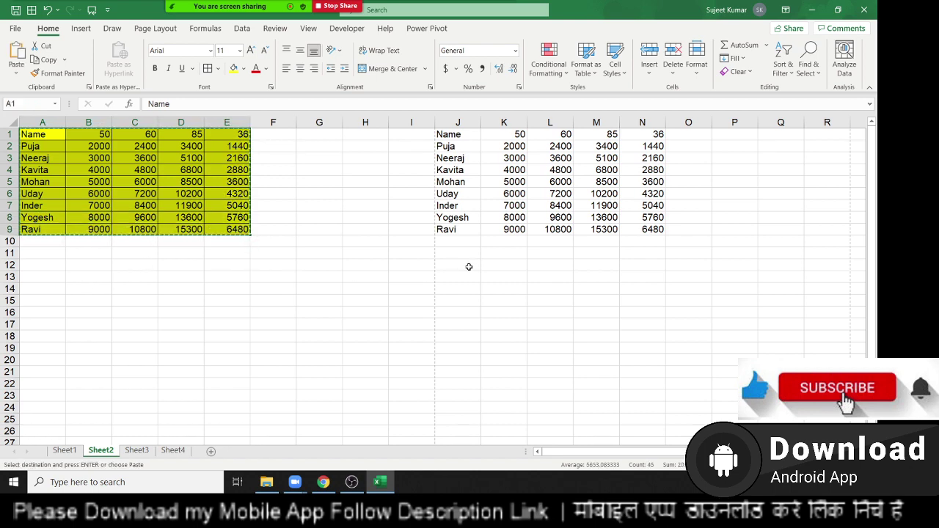
Step: Paste the copied table's values only at J12 using Paste Special
left_click(468, 265)
right_click(469, 265)
left_click(511, 222)
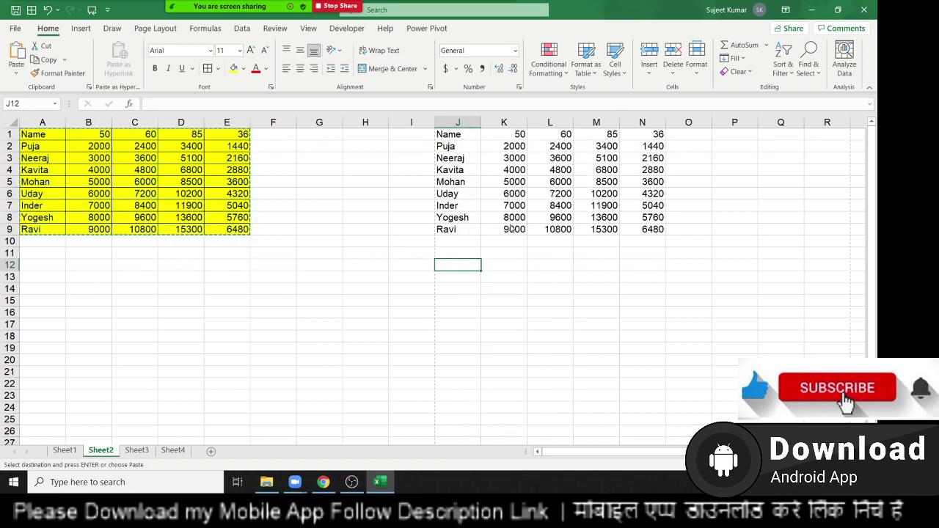
left_click(430, 179)
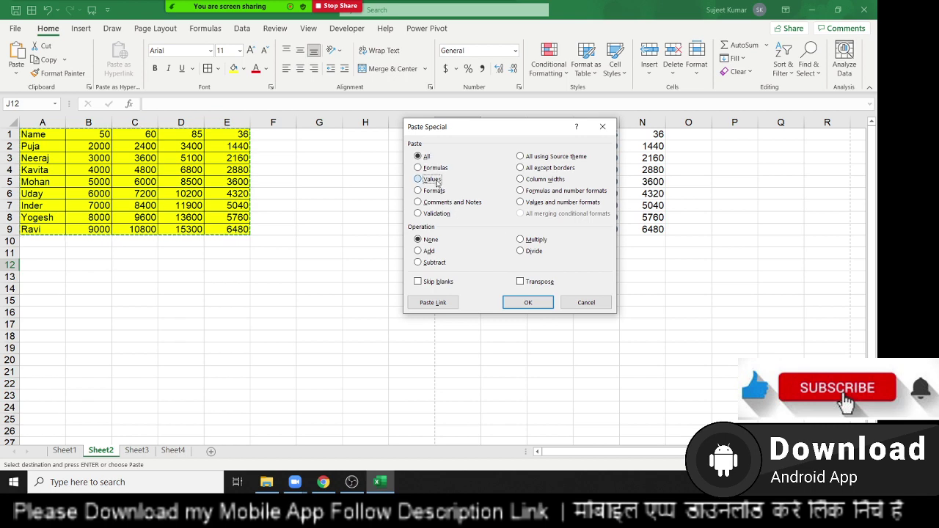
left_click(543, 302)
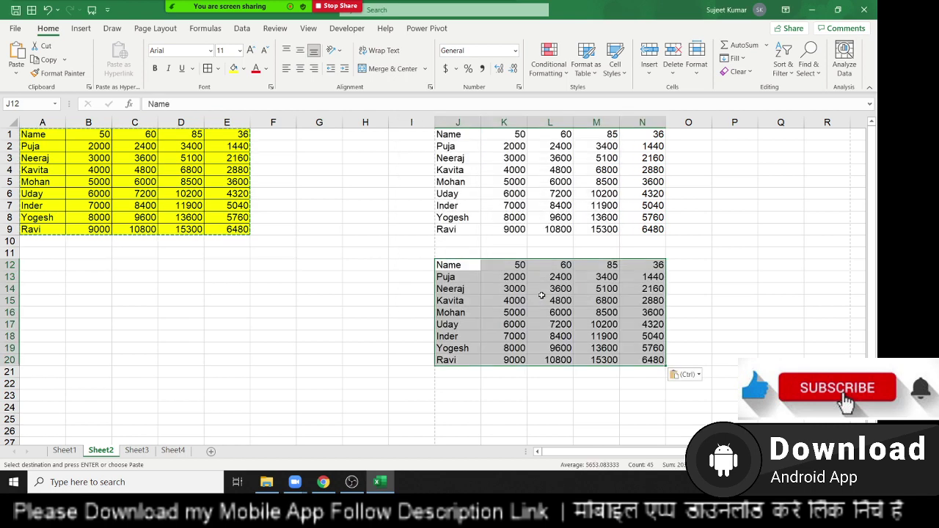
Step: Step through the pasted J12:N20 cells to confirm plain numbers, then delete the block
key("Down")
key("Right")
key("Right")
key("Right")
key("Right")
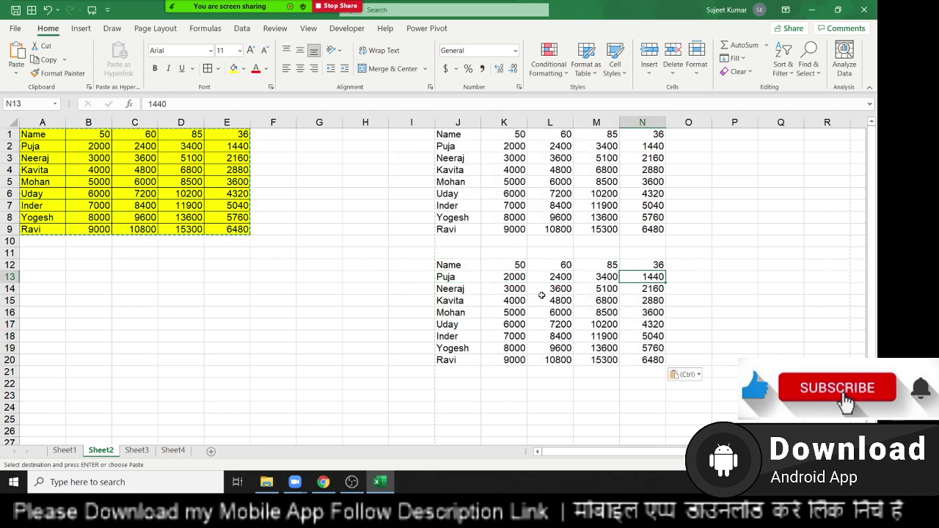
key("Down")
key("Down")
key("Down")
key("Down")
key("Left")
key("Left")
key("Left")
key("Left")
key("Left")
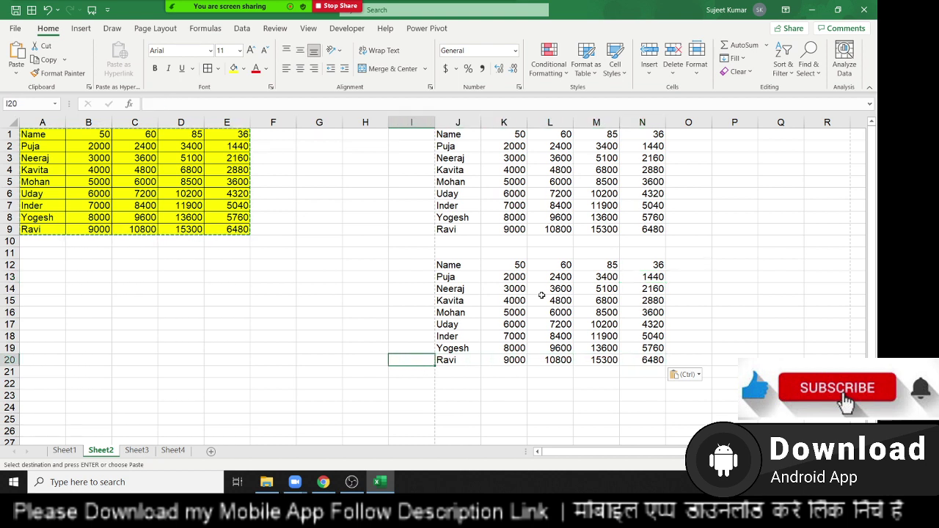
key("Right")
key("Right")
key("Right")
key("Right")
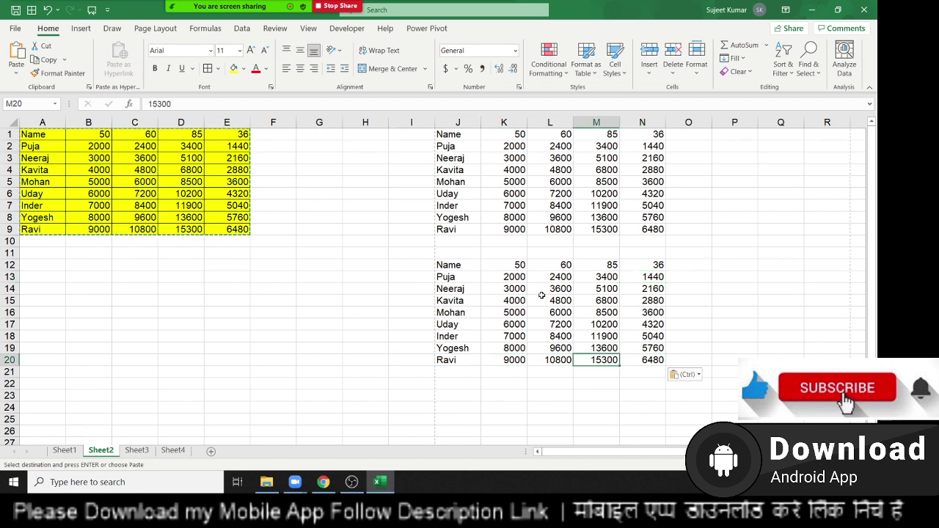
key("Right")
key("Up")
key("Up")
key("Up")
key("Left")
key("Left")
key("Left")
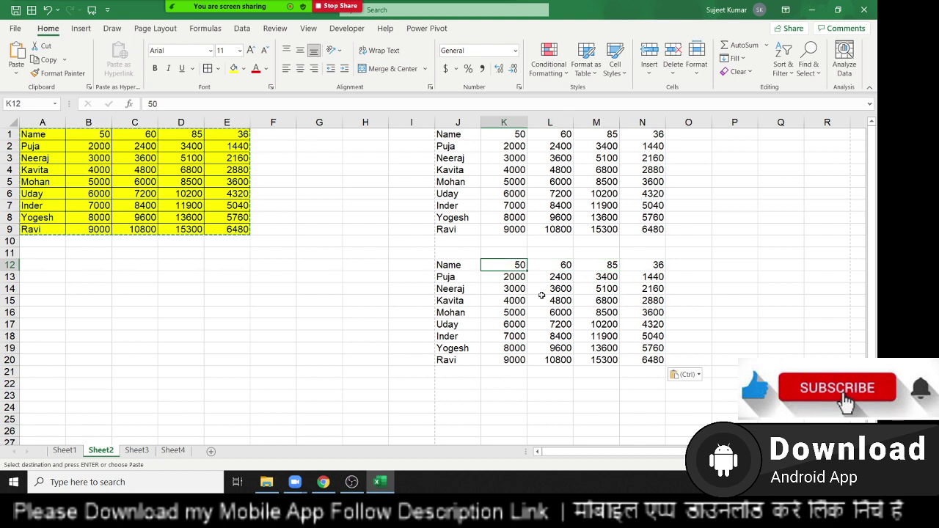
key("Left")
key("shift+Right")
key("shift+Right")
key("shift+Right")
key("shift+Down")
key("shift+Down")
key("shift+Down")
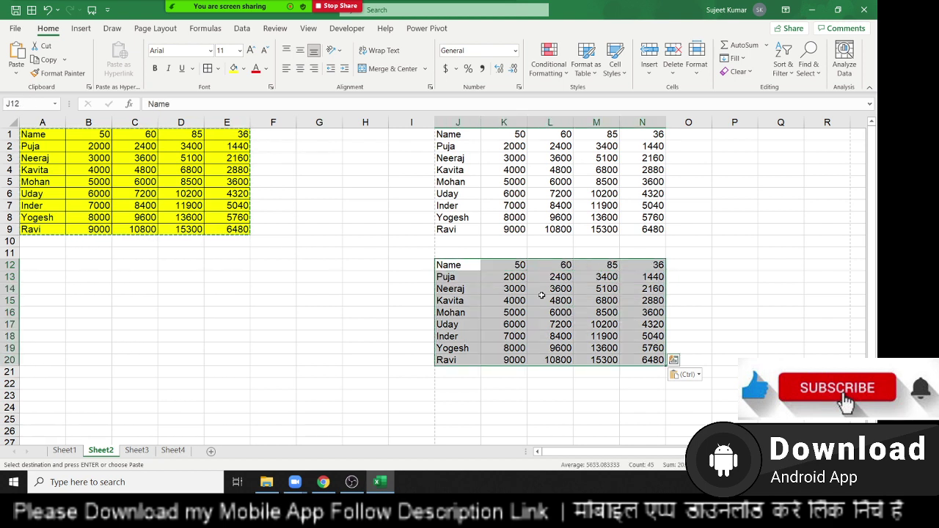
key("Delete")
key("Up")
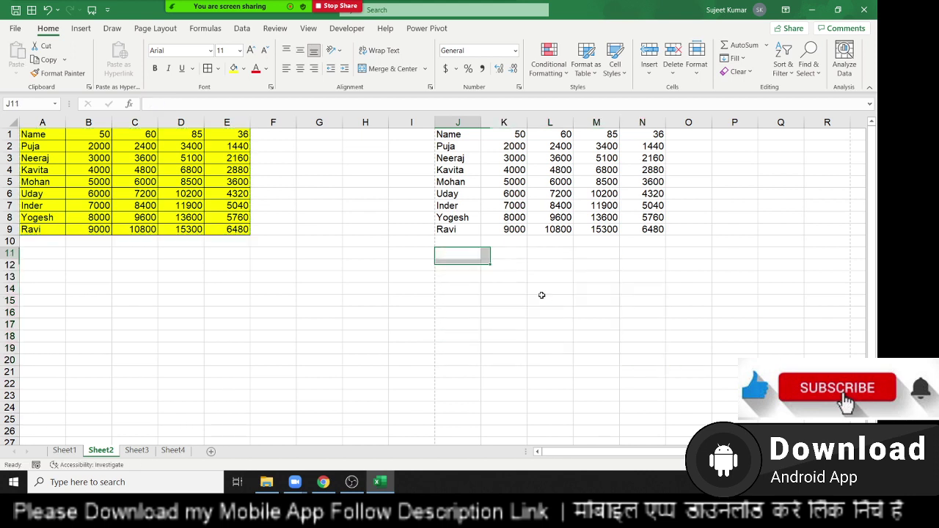
key("ctrl+Up")
key("ctrl+Up")
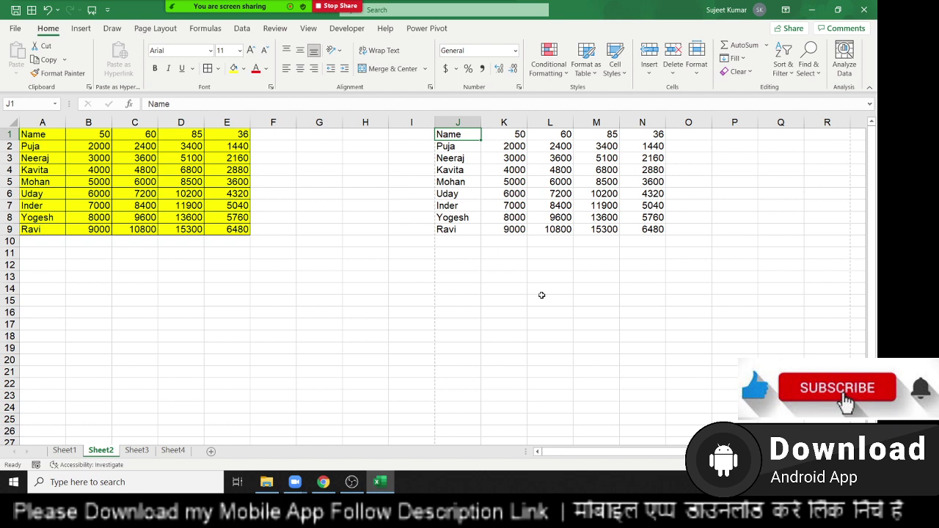
Step: Inspect the ROW-based formulas in B3 and C3, then copy the Name table A1:E9
left_click(99, 156)
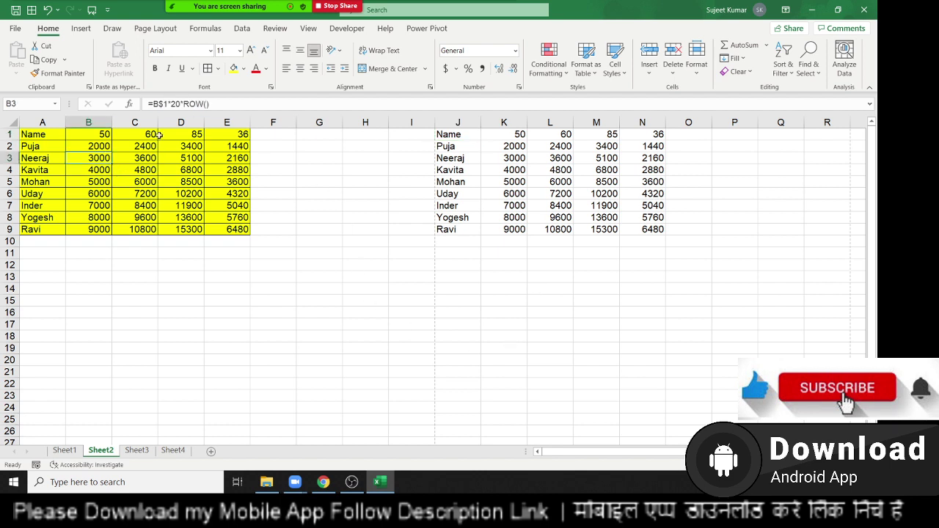
left_click(262, 103)
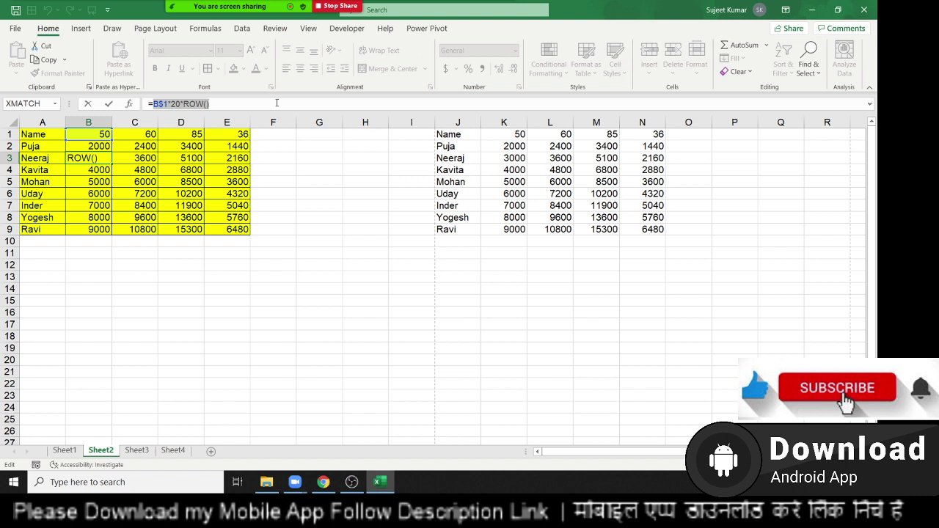
key("Tab")
left_click_drag(147, 158, 180, 159)
left_click(162, 103)
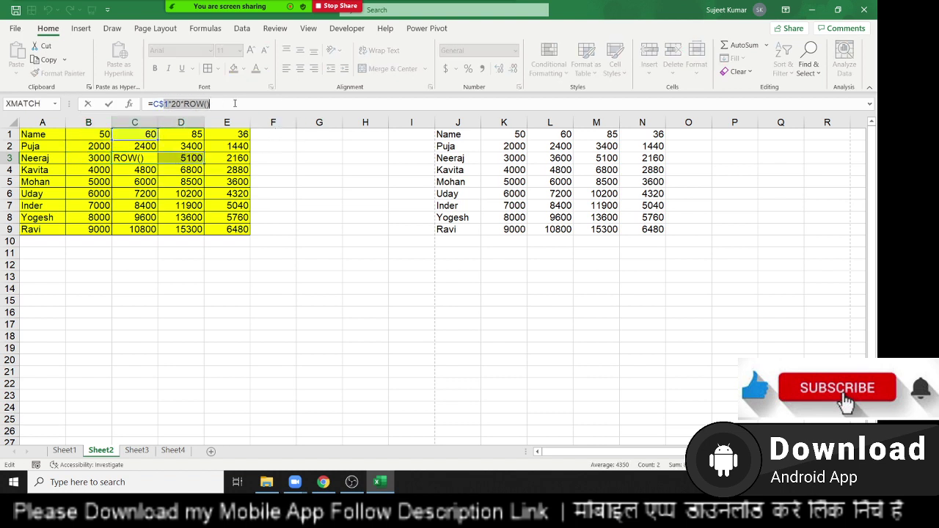
key("Return")
left_click_drag(31, 135, 220, 232)
key("ctrl+c")
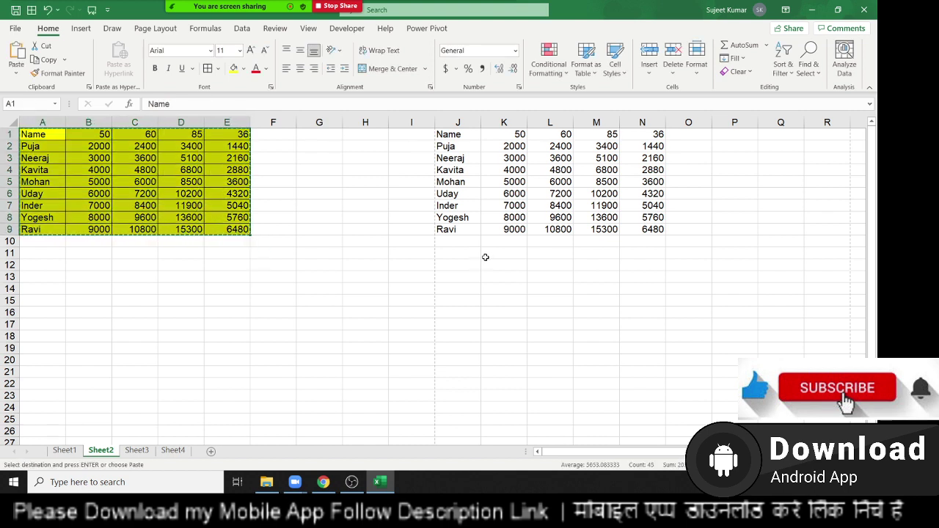
Step: Paste the table's formulas only at J11 using Paste Special
left_click(473, 255)
right_click(472, 255)
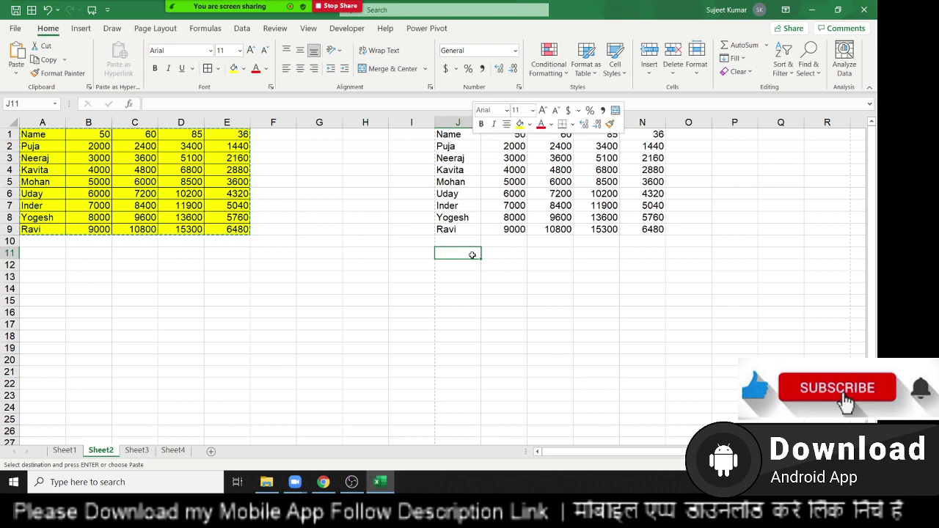
left_click(507, 220)
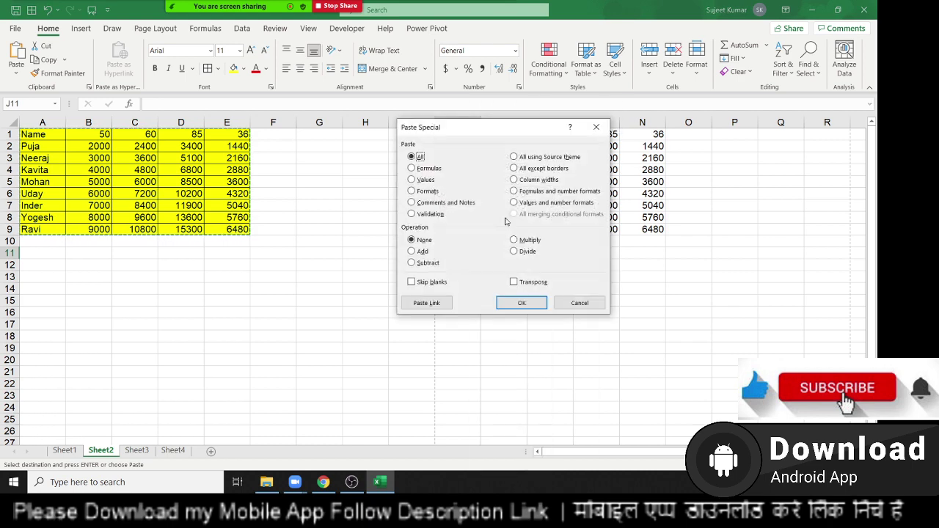
left_click(426, 168)
left_click(523, 302)
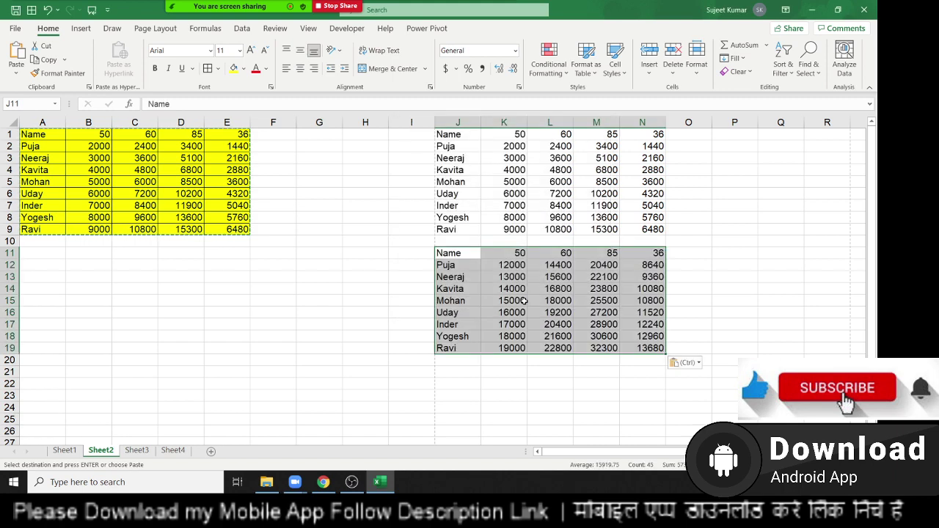
Step: Compare the recalculated formulas in K11, K13 and K14, then delete the J11:N19 block
left_click(501, 253)
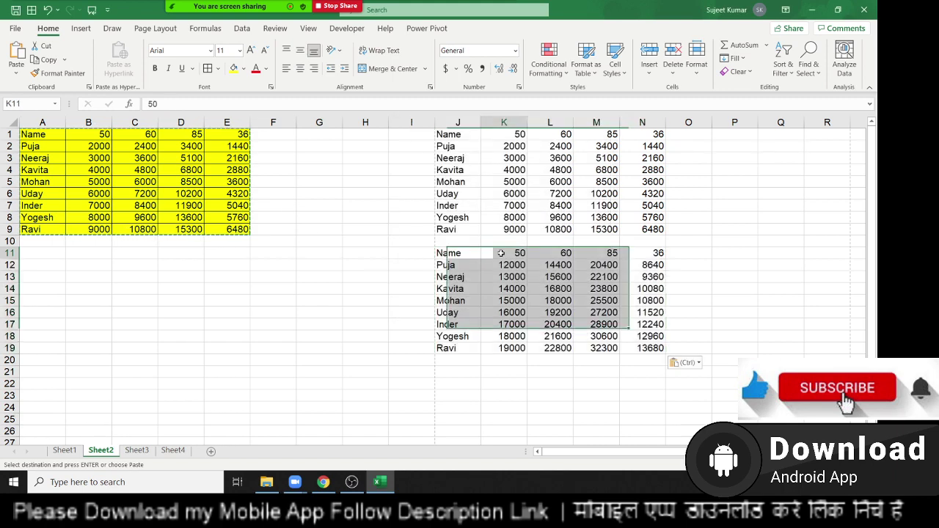
left_click(513, 279)
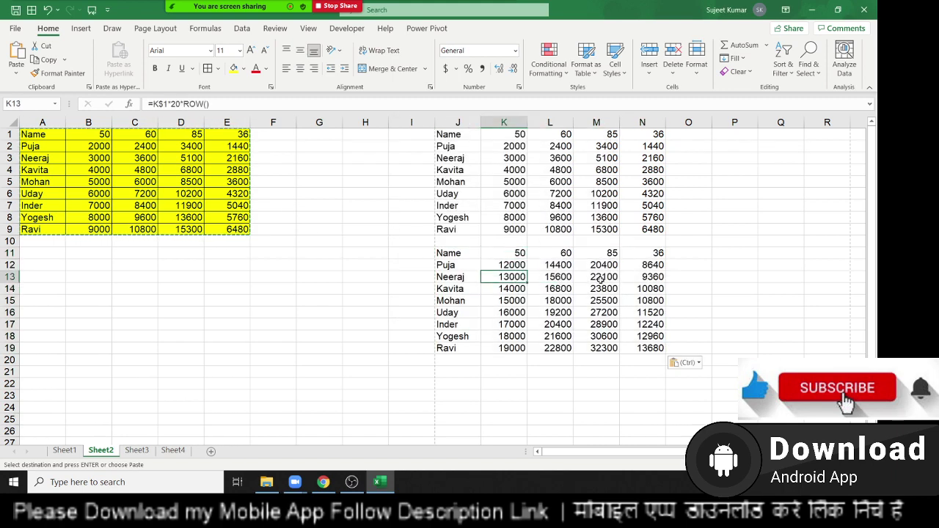
left_click(157, 106)
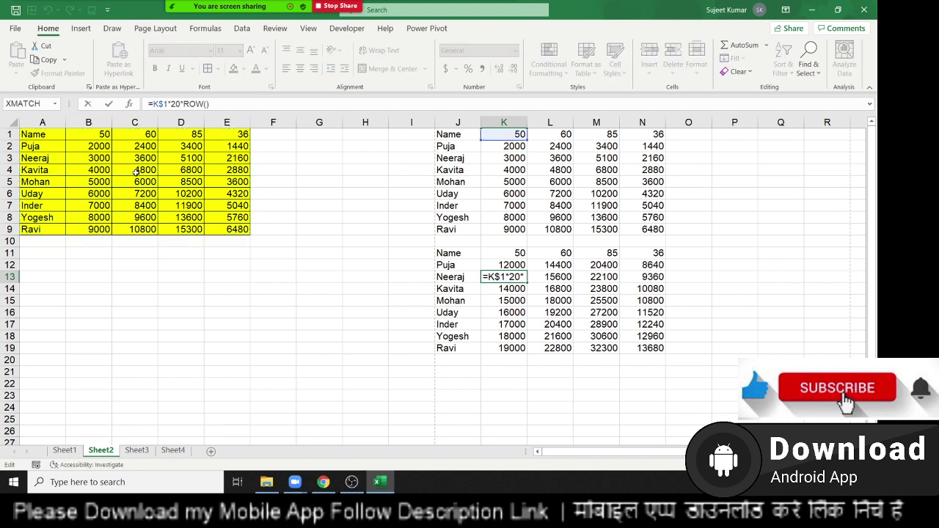
key("Escape")
left_click(233, 265)
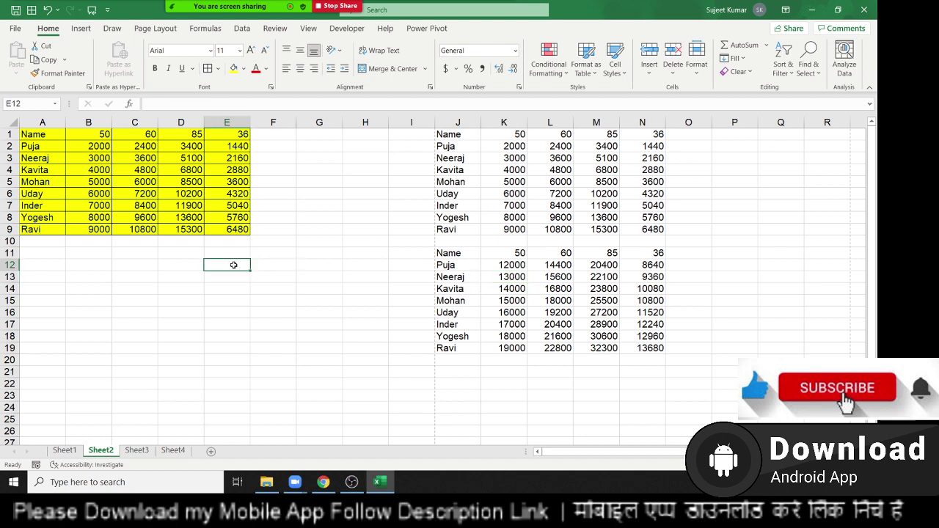
left_click_drag(233, 265, 420, 262)
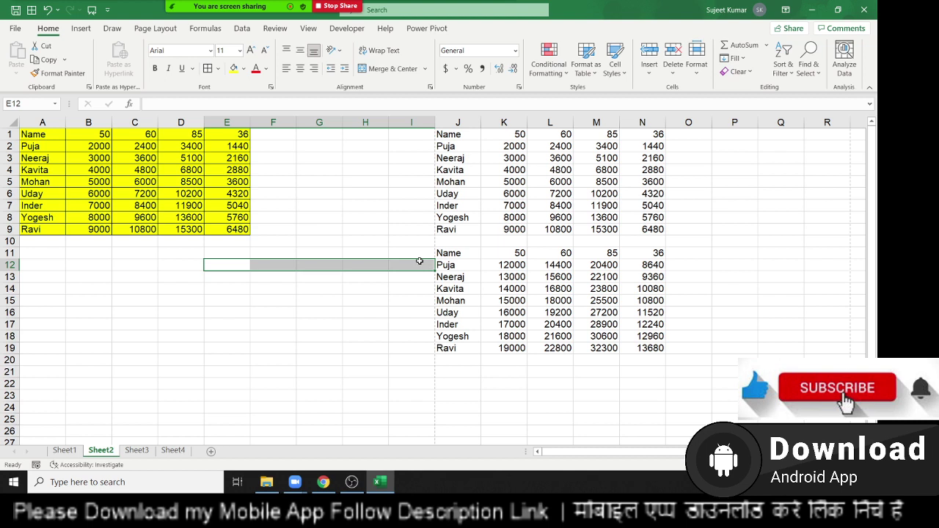
left_click(509, 288)
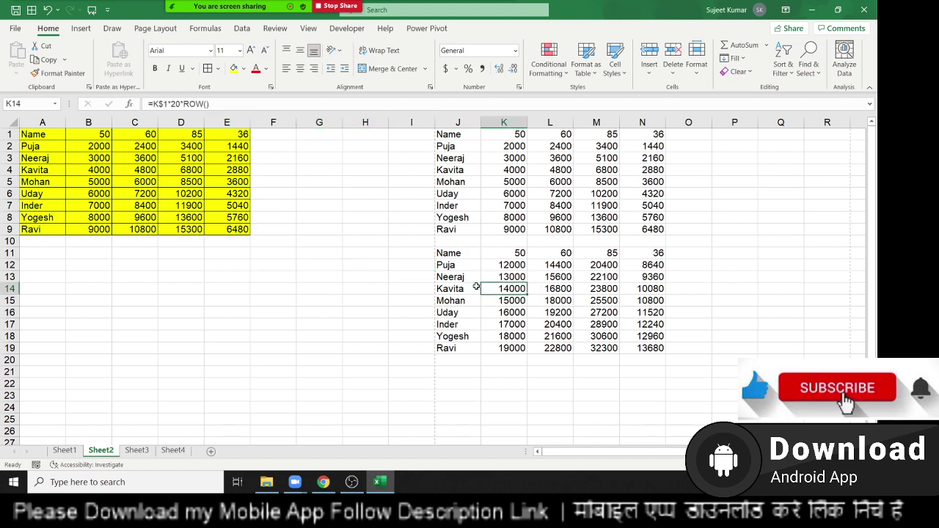
left_click(517, 275)
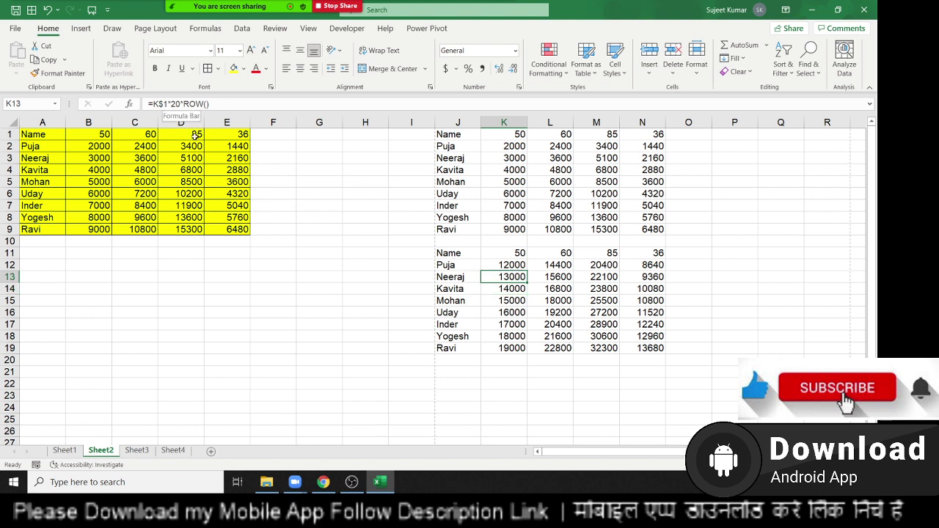
mouse_move(441, 252)
left_mouse_down()
mouse_move(629, 314)
mouse_move(646, 349)
left_mouse_up()
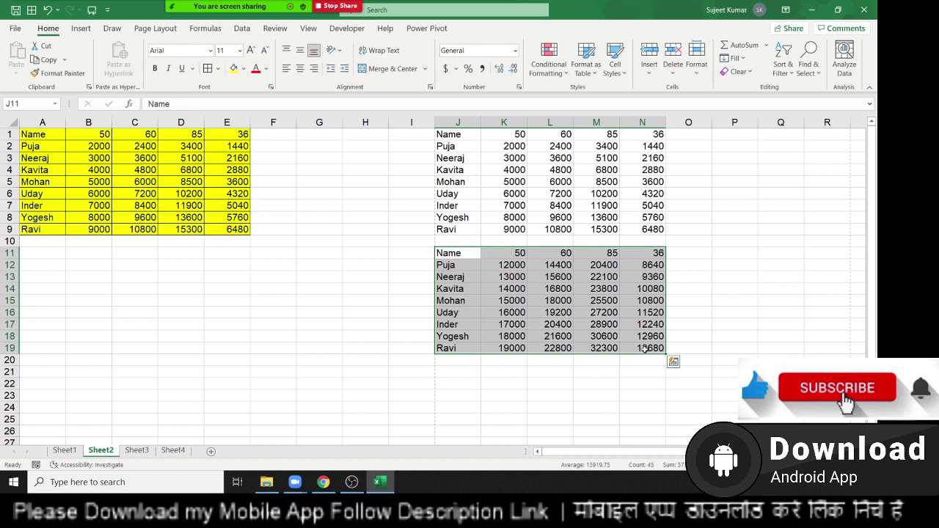
key("Delete")
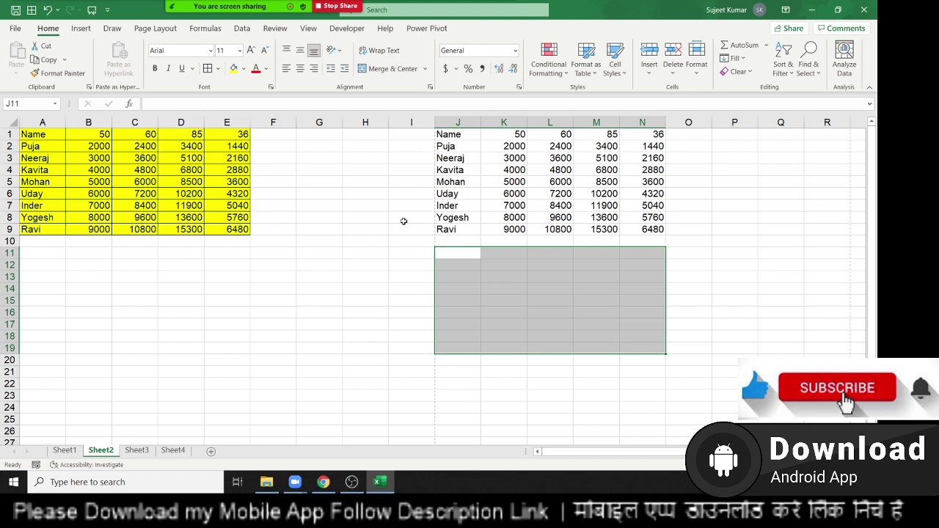
Step: Select D1:E8 and enter =C1*D1 in E1
left_click(358, 214)
left_click_drag(203, 135, 233, 229)
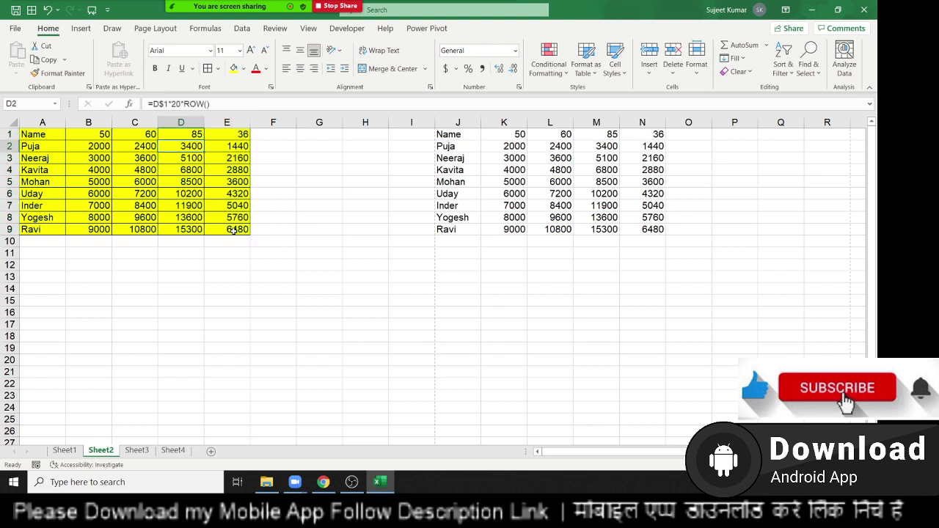
type("=")
key("Left")
key("Left")
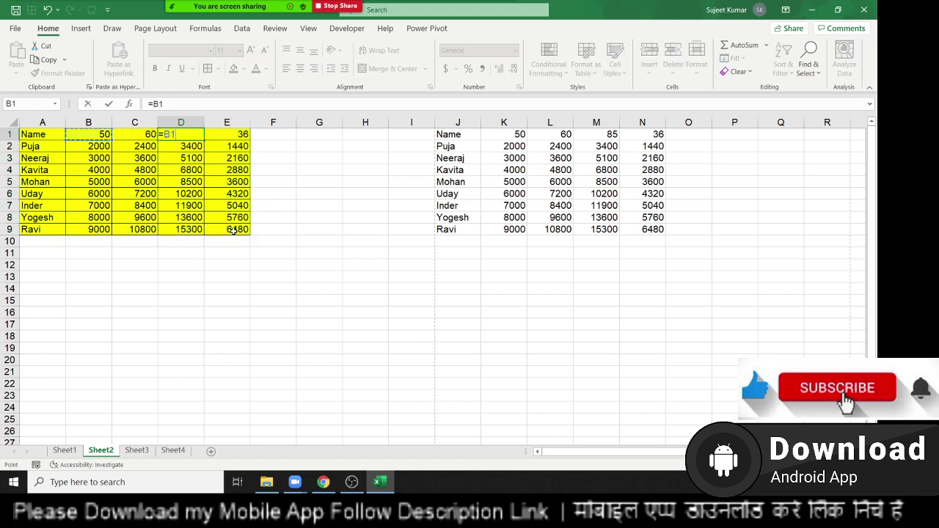
key("Escape")
key("Right")
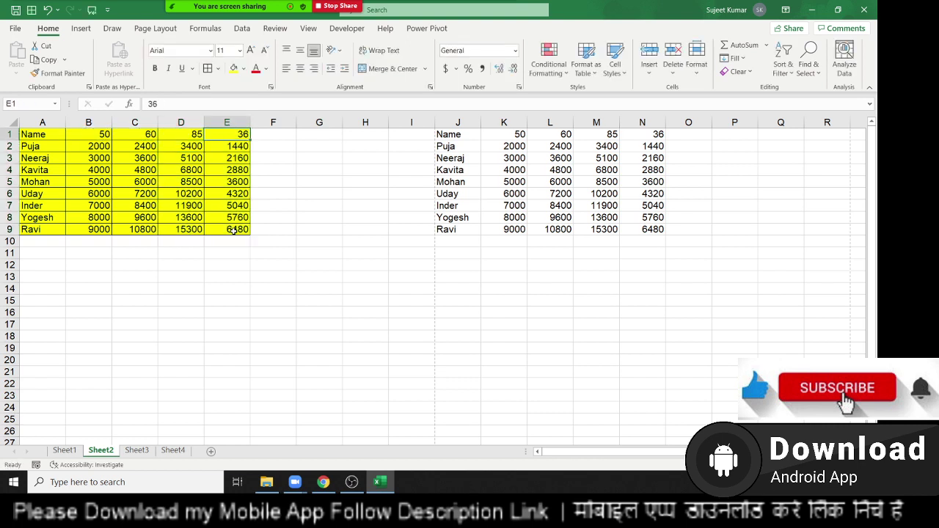
type("=")
key("Left")
key("Left")
type("*")
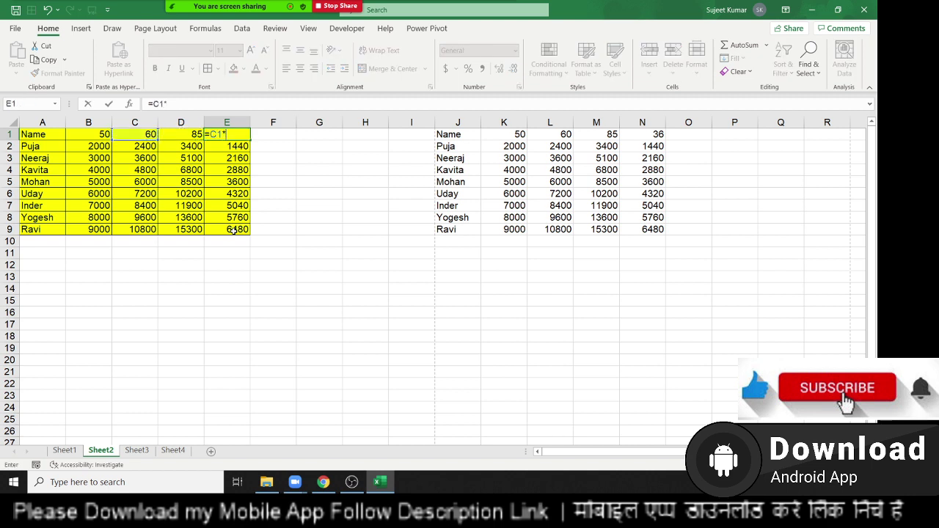
key("Right")
key("ctrl+Return")
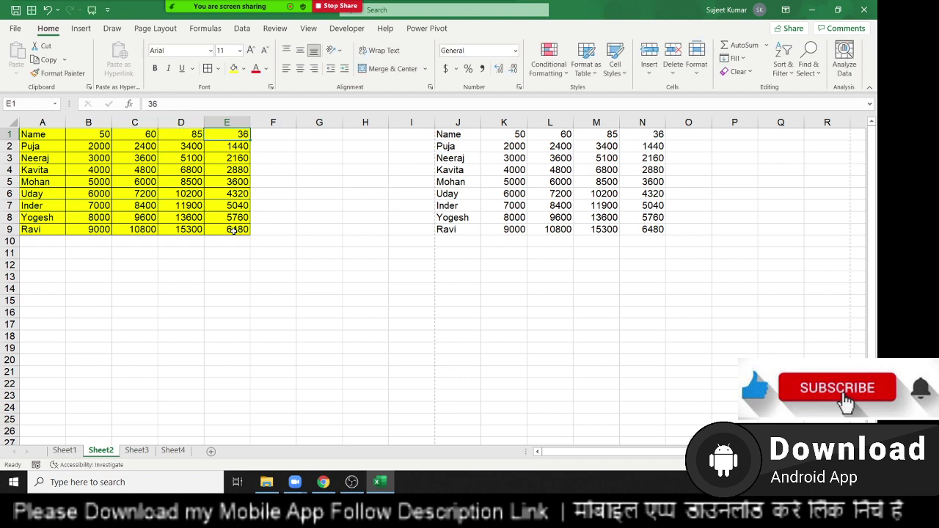
Step: Enter =B1*C1 in D1 and copy it down column D to D9
key("Left")
type("=")
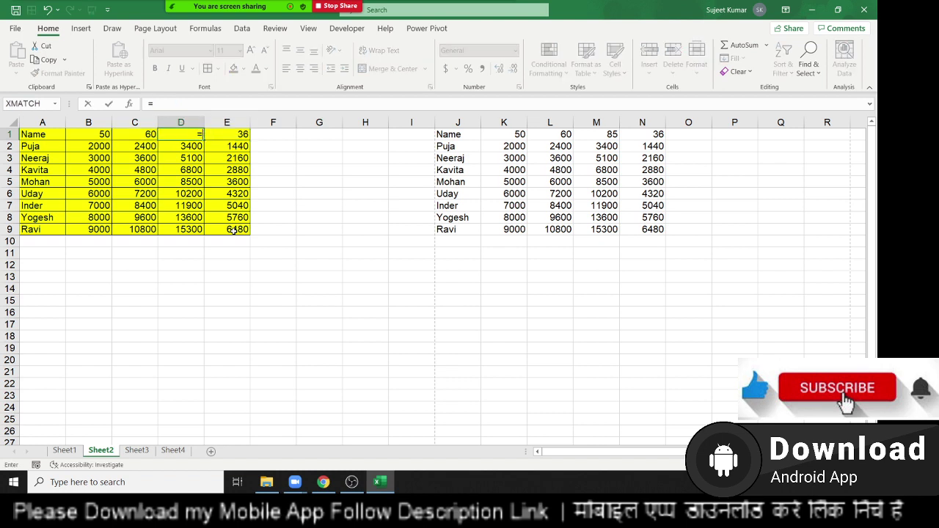
key("Left")
key("Left")
type("*")
key("Left")
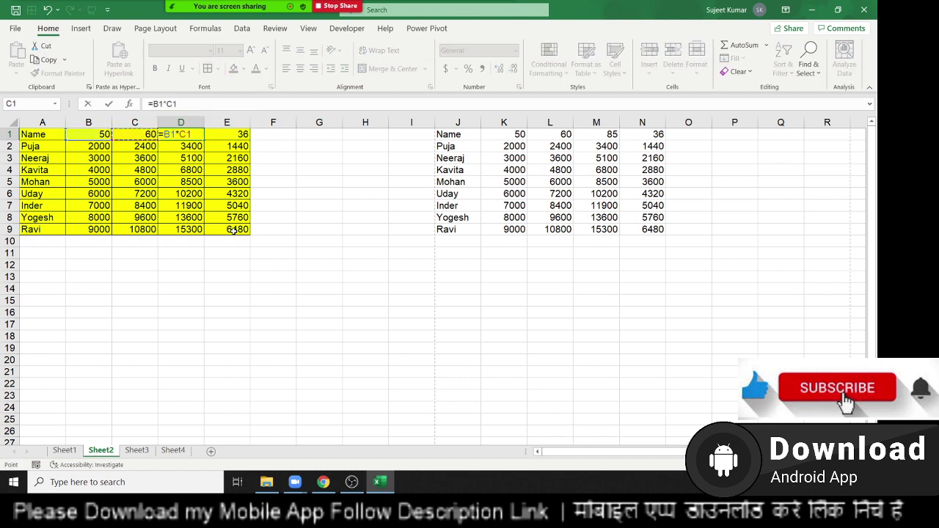
key("ctrl+Return")
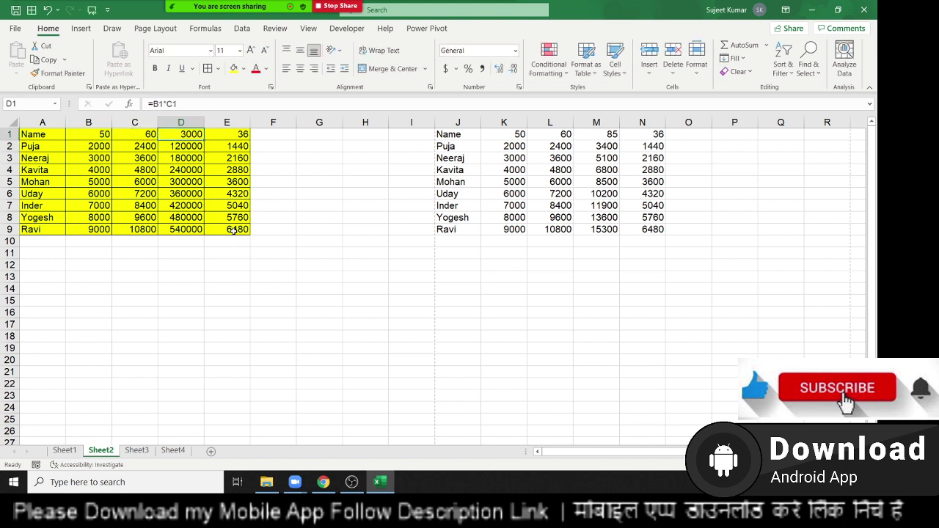
key("ctrl+shift+Down")
key("ctrl+v")
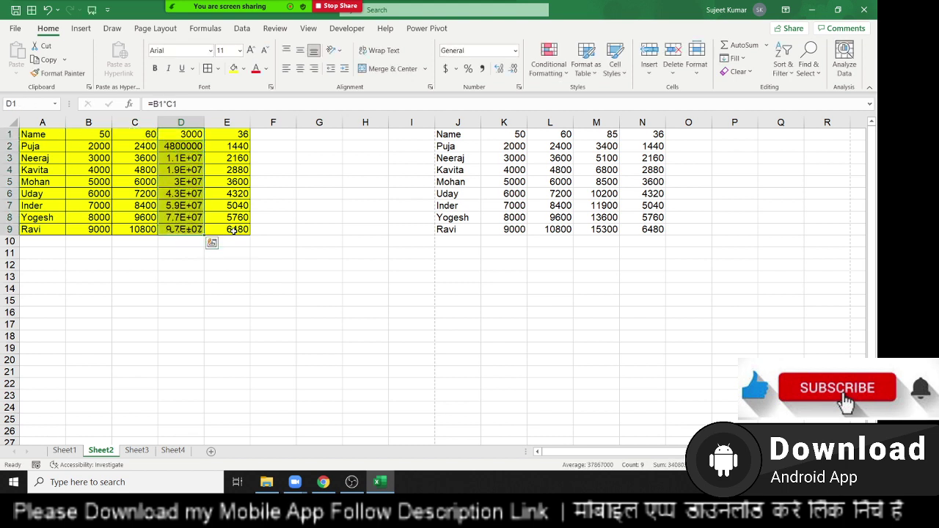
Step: Enter =C1*D1 in E1 and copy it down to E9, reaching about 1E+12
key("Right")
type("=")
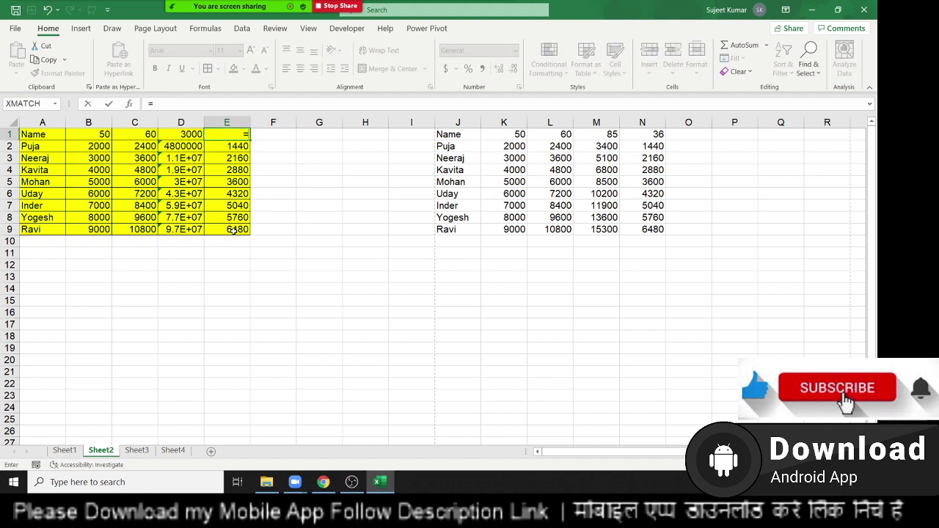
key("Left")
key("Left")
type("*")
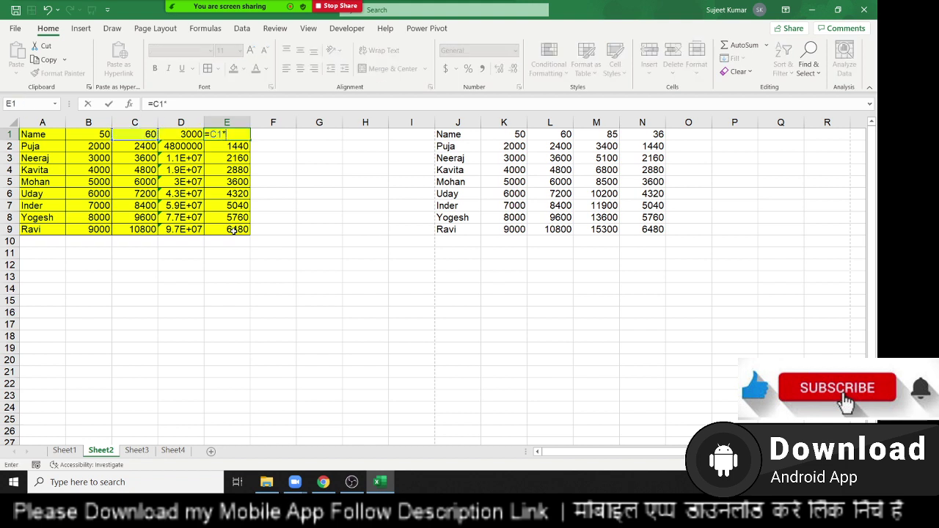
key("Left")
key("Return")
key("Up")
key("ctrl+c")
key("ctrl+shift+Down")
key("ctrl+v")
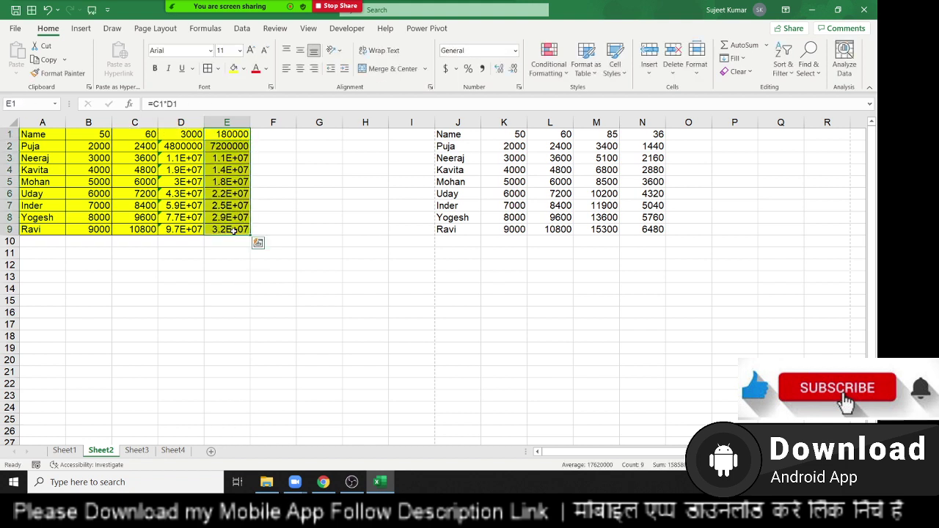
key("Left")
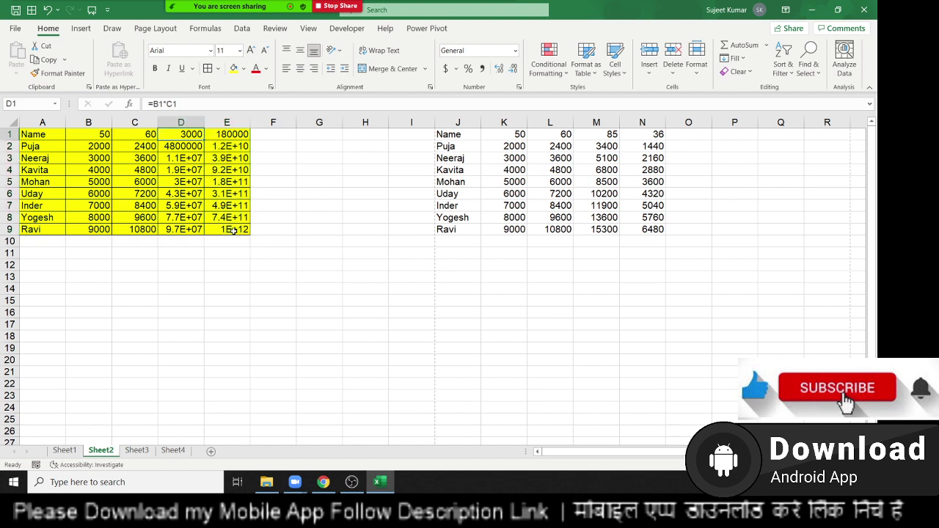
key("Right")
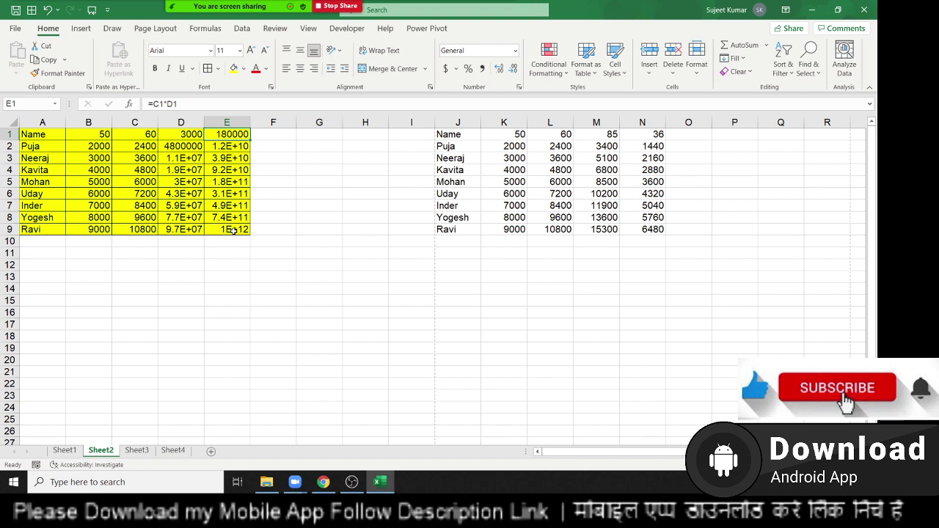
Step: Select and copy the whole Name table A1:E9
mouse_move(181, 135)
left_mouse_down()
mouse_move(229, 213)
mouse_move(227, 230)
left_mouse_up()
key("ctrl+c")
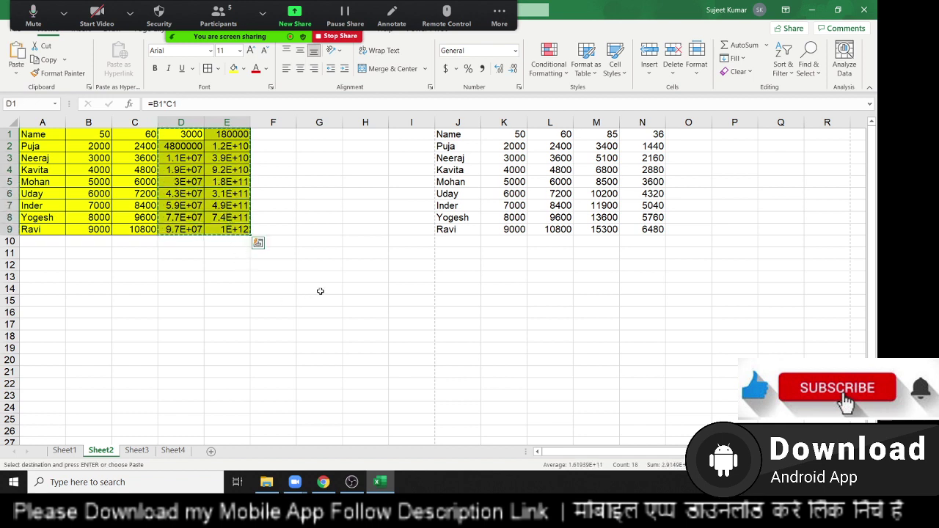
left_click(181, 289)
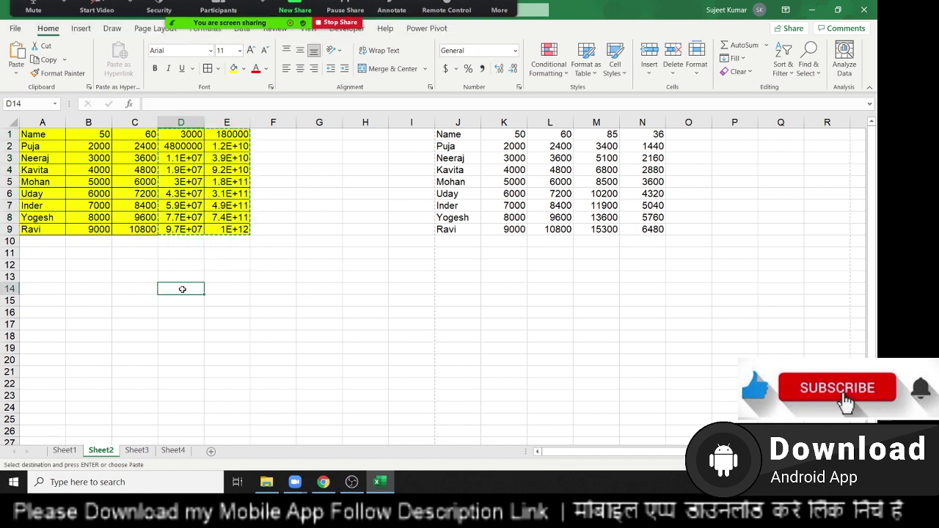
mouse_move(37, 135)
left_mouse_down()
mouse_move(216, 189)
mouse_move(238, 229)
left_mouse_up()
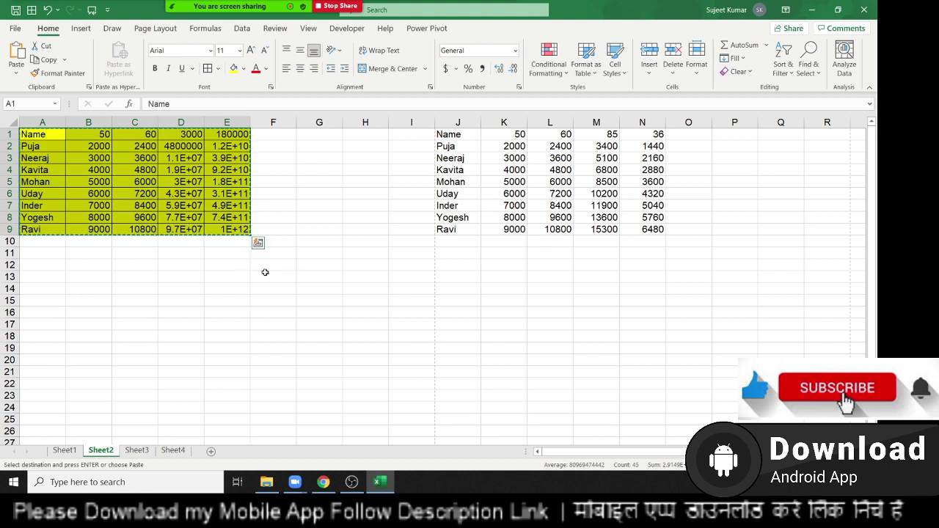
Step: Paste the table's formulas only at J12 with Paste Special, then check N13's formula
left_click(464, 266)
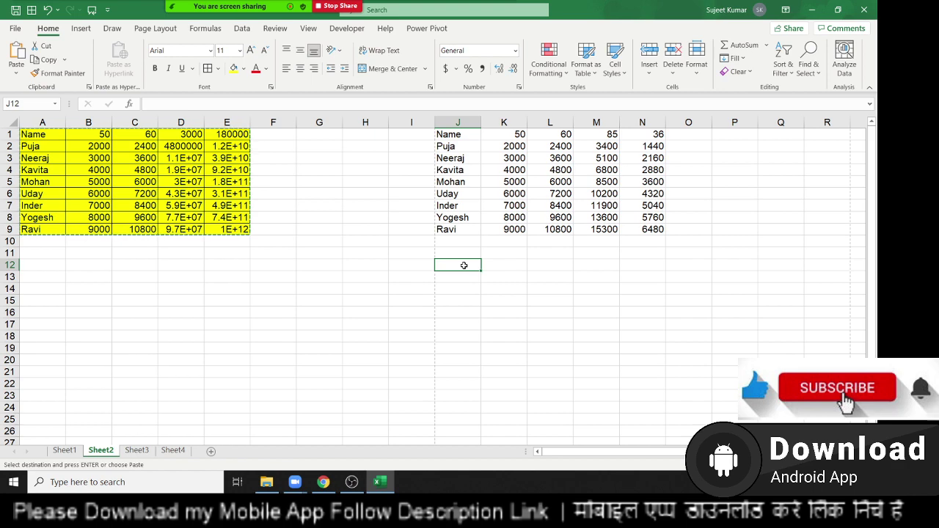
right_click(464, 265)
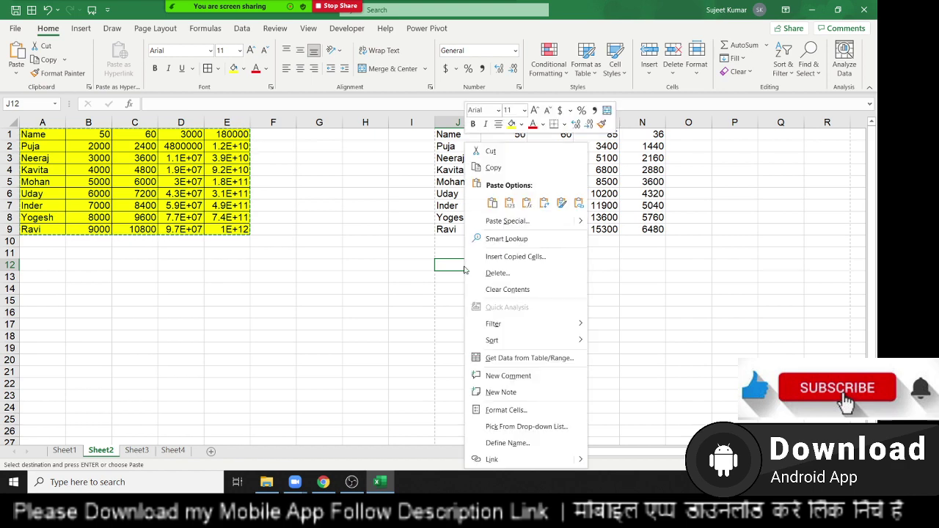
left_click(477, 230)
left_click_drag(435, 127, 181, 81)
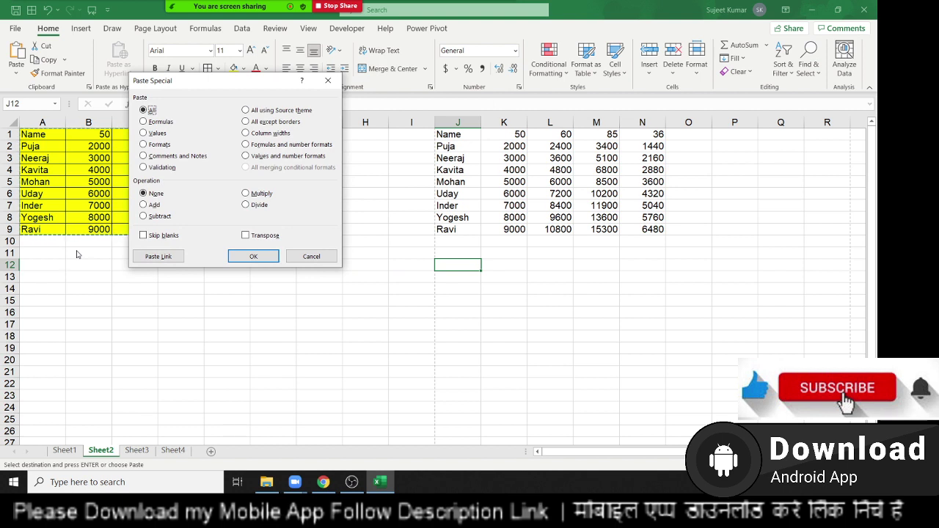
left_click(158, 121)
left_click(236, 258)
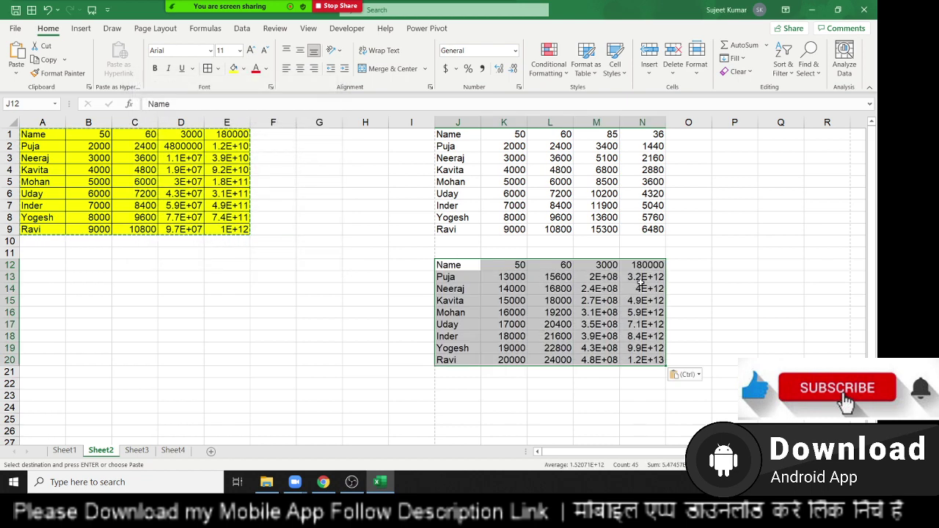
double_click(642, 278)
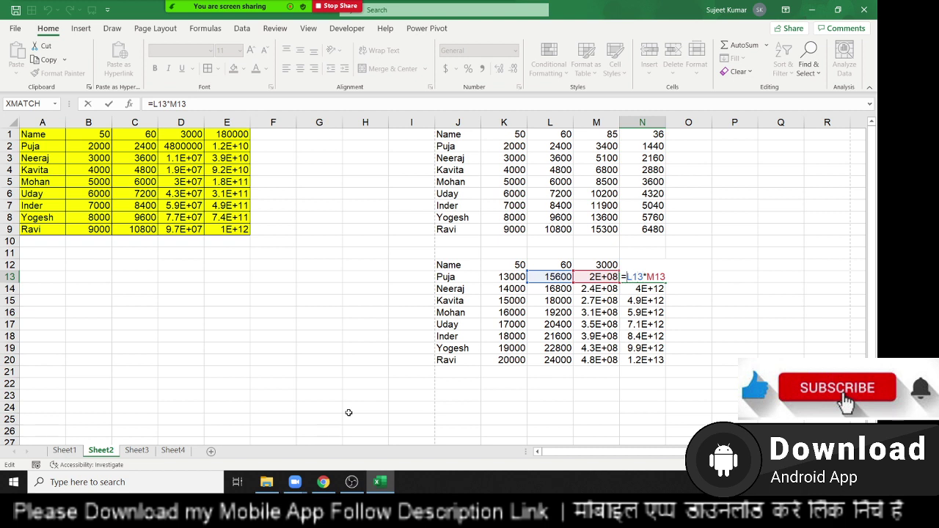
key("shift+Right")
key("shift+Right")
key("shift+Right")
key("ctrl+Return")
key("Up")
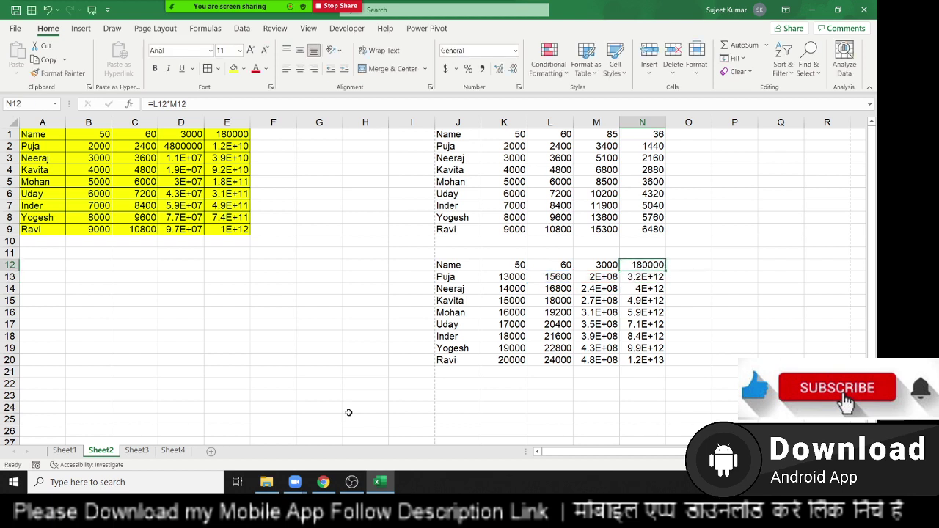
key("Up")
key("Up")
key("Up")
key("Up")
key("Up")
key("Up")
key("Up")
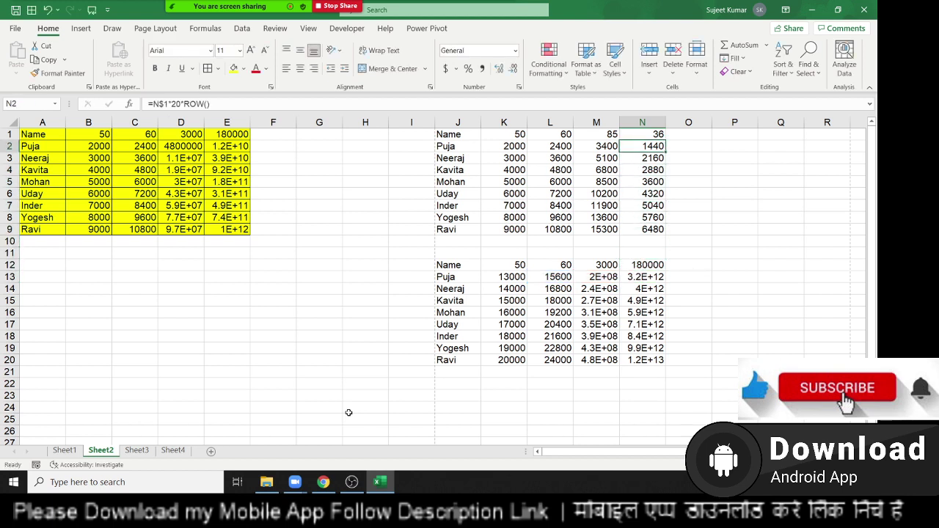
key("F2")
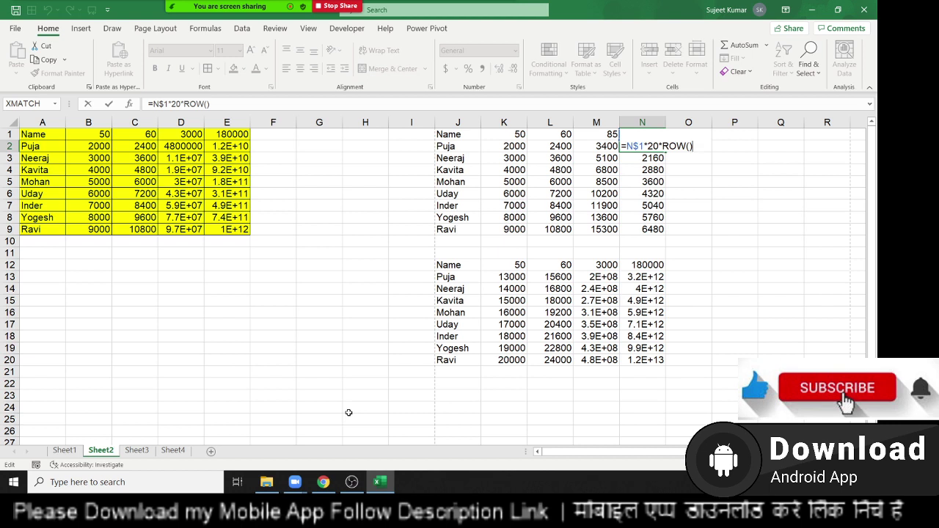
key("ctrl+Return")
key("Down")
key("Down")
key("Down")
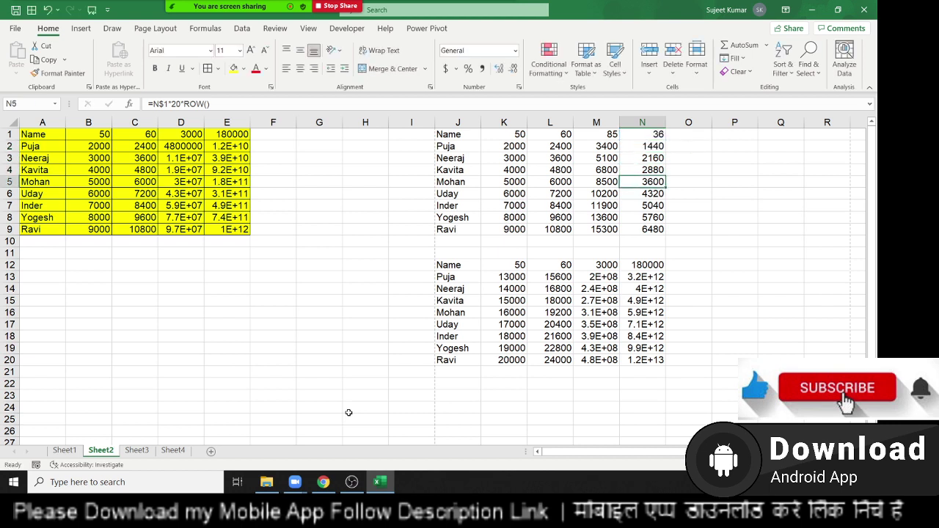
key("Left")
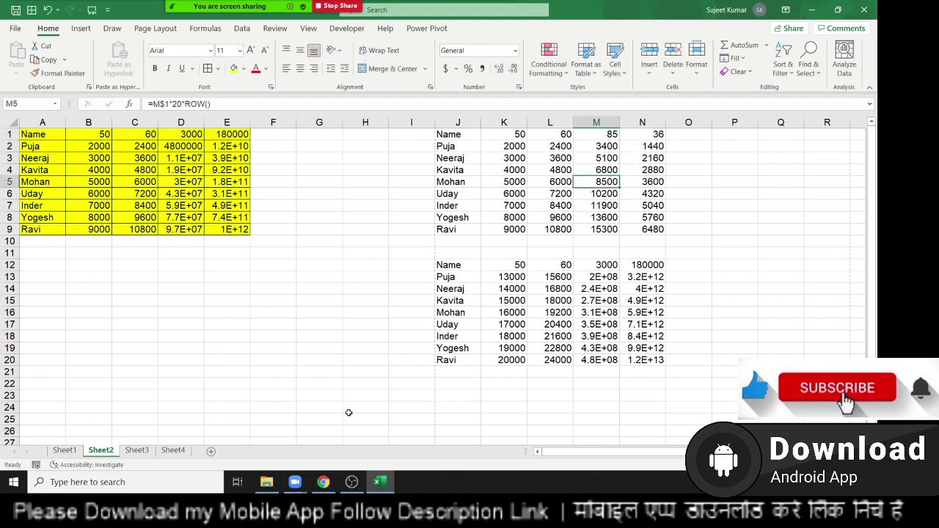
left_click_drag(443, 265, 636, 356)
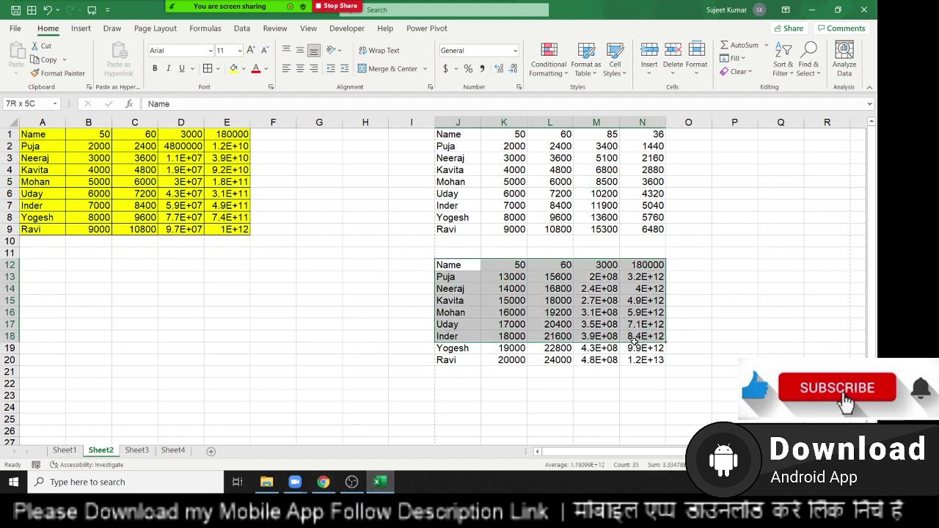
Step: Clear the J12:N20 formula copy, then select and copy the J1:N9 Name table
key("Delete")
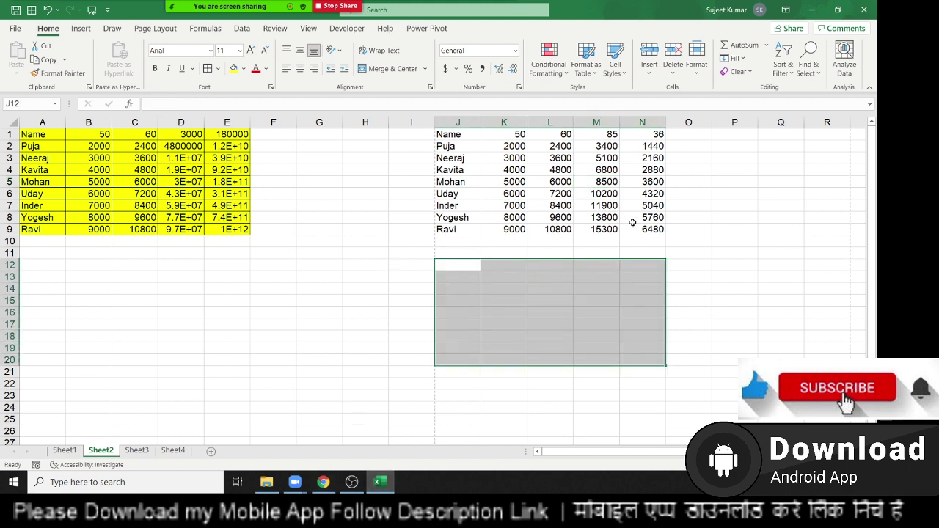
left_click(644, 228)
key("Up")
key("Up")
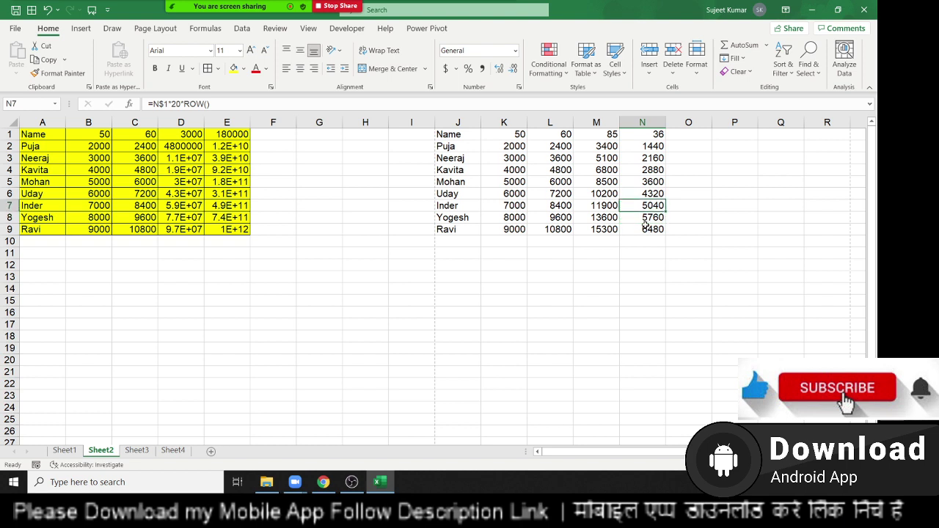
key("Left")
key("Left")
key("Up")
key("Up")
key("Up")
key("Up")
key("Up")
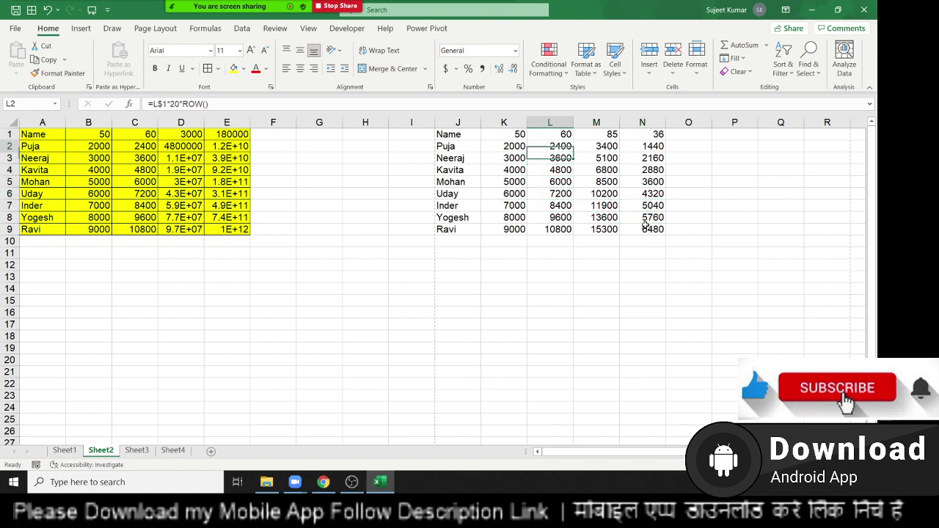
key("Up")
key("Left")
key("Left")
key("ctrl+shift+Right")
key("ctrl+shift+Down")
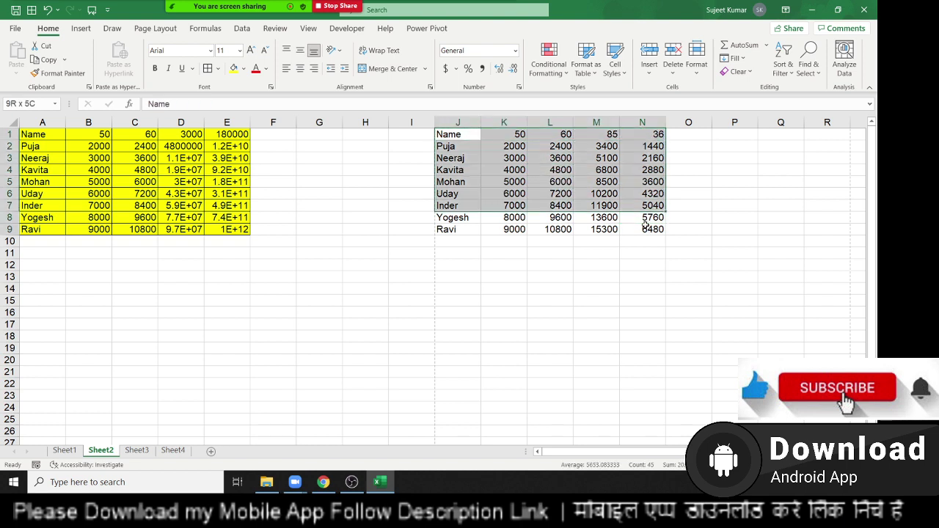
key("ctrl+c")
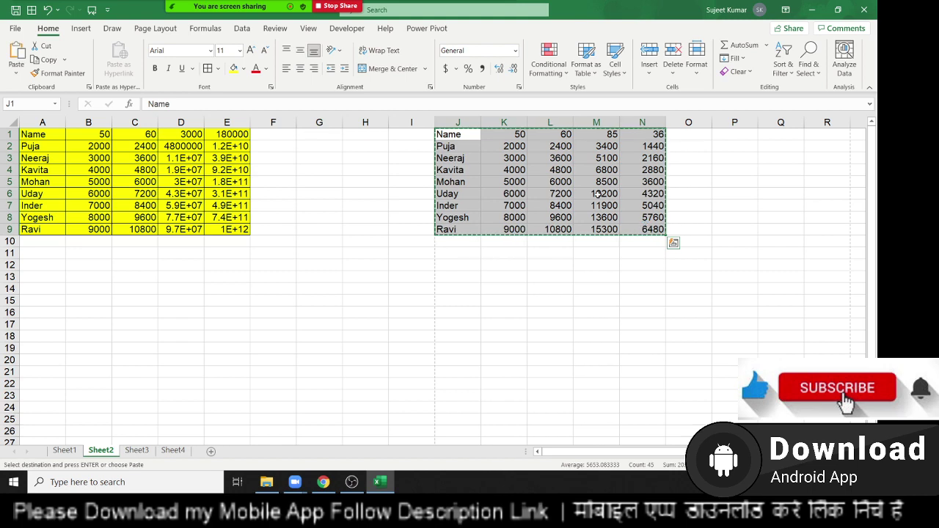
Step: Paste J1:N9 back onto itself as values only
right_click(600, 216)
left_click(636, 204)
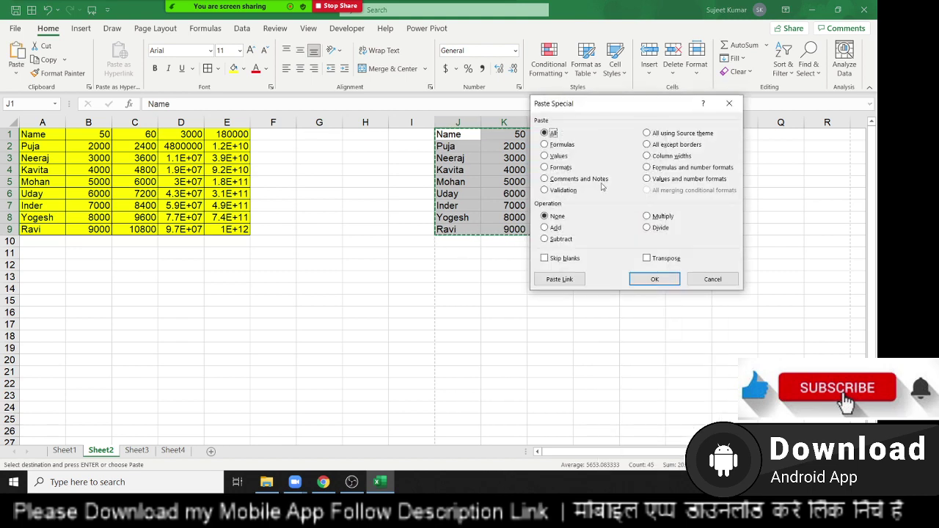
left_click(568, 159)
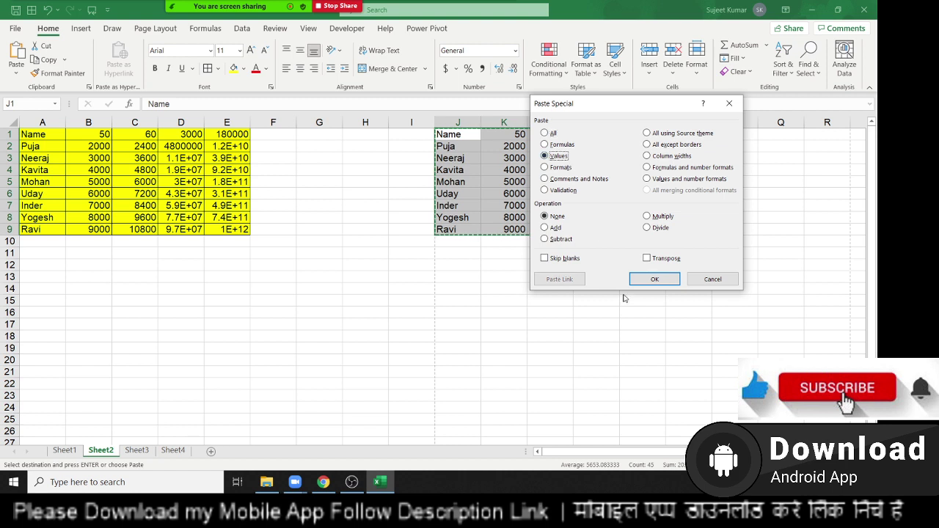
left_click(654, 279)
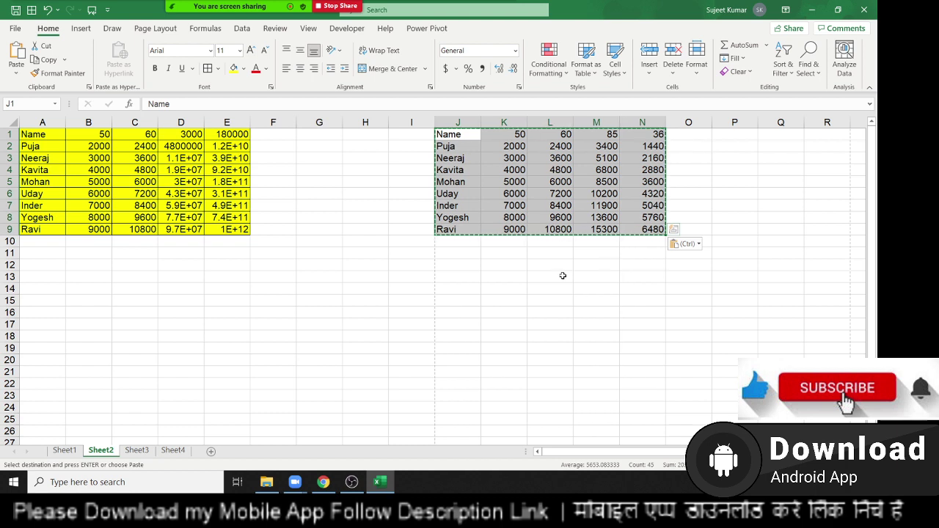
Step: Step through the table to confirm cells like M6 now hold plain values
key("Down")
key("Right")
key("Right")
key("Right")
key("Down")
key("Down")
key("Right")
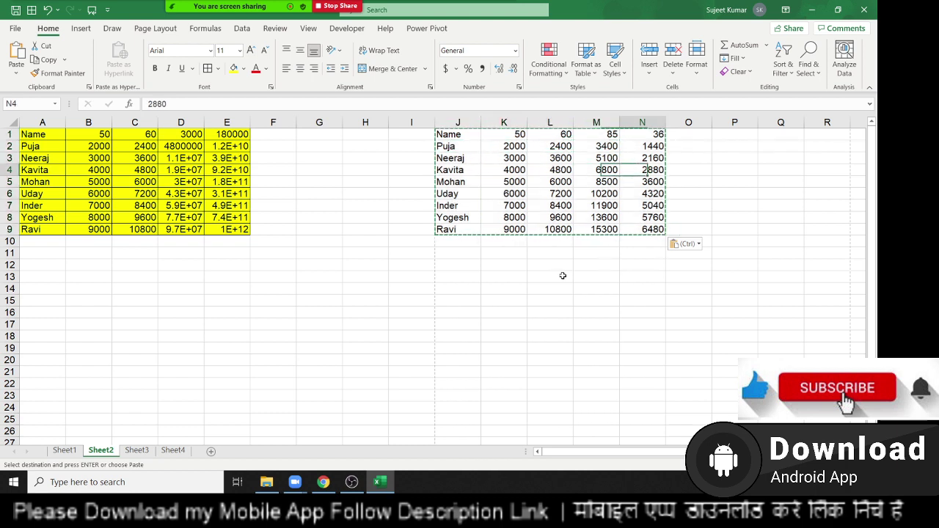
key("Right")
key("Right")
key("Left")
key("Left")
key("Left")
key("Down")
key("Down")
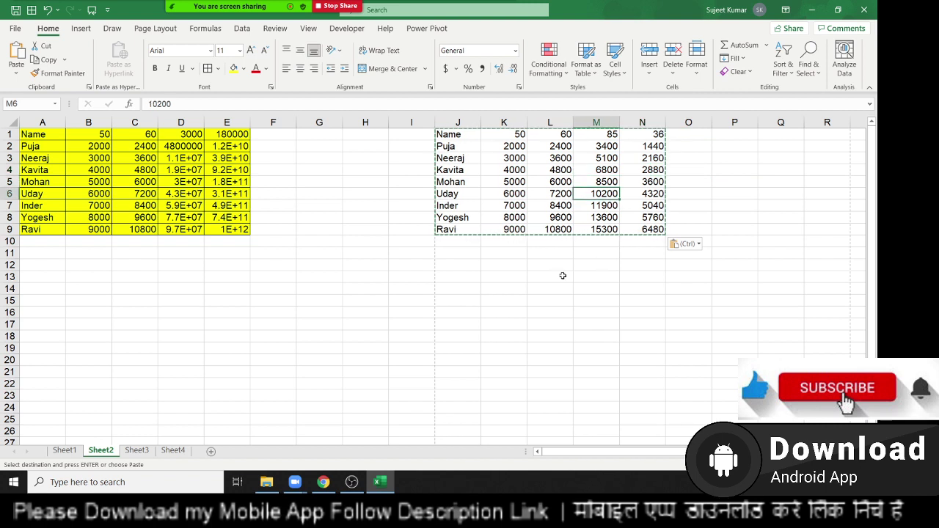
left_click(15, 28)
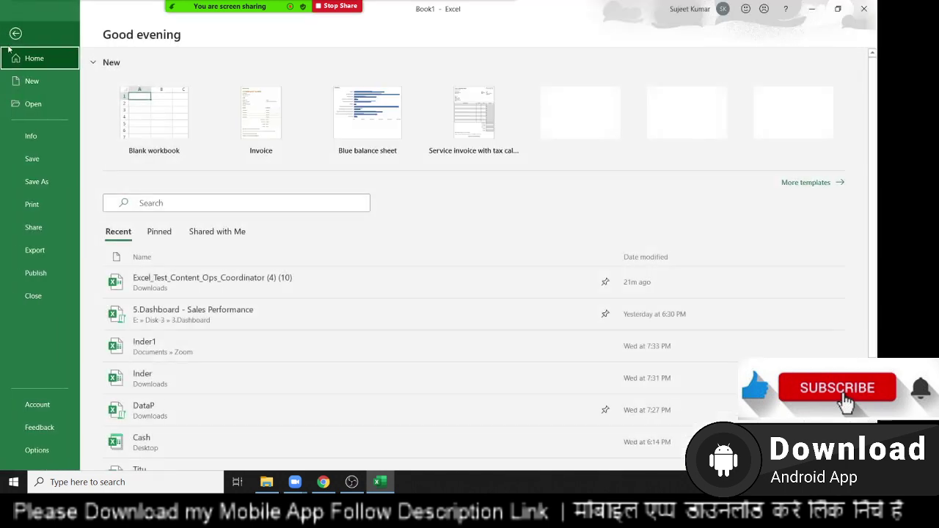
left_click(192, 315)
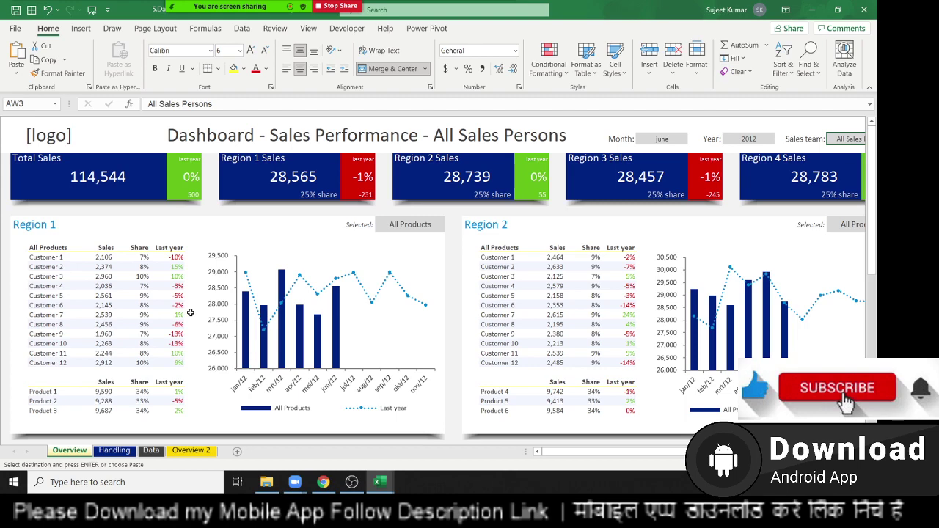
scroll(262, 308, "down", 5)
scroll(265, 308, "down", 4)
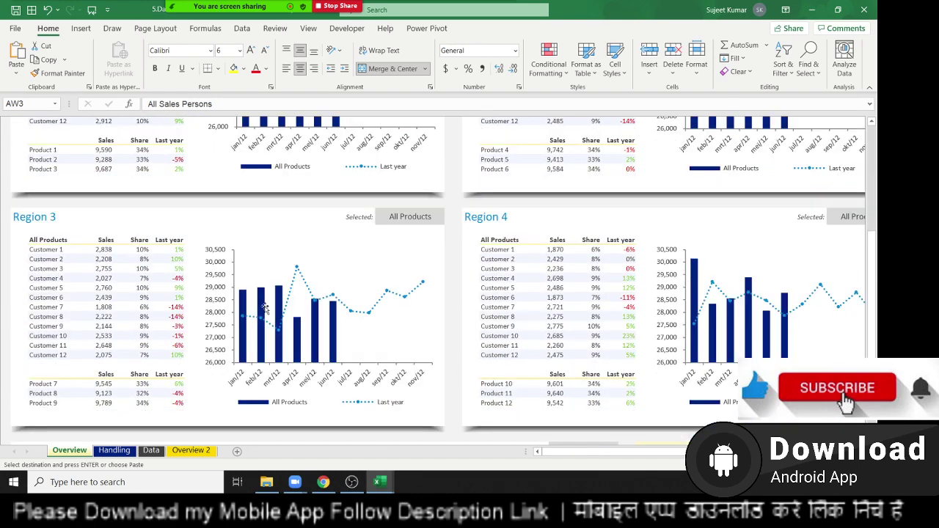
scroll(265, 308, "up", 6)
scroll(313, 266, "up", 3)
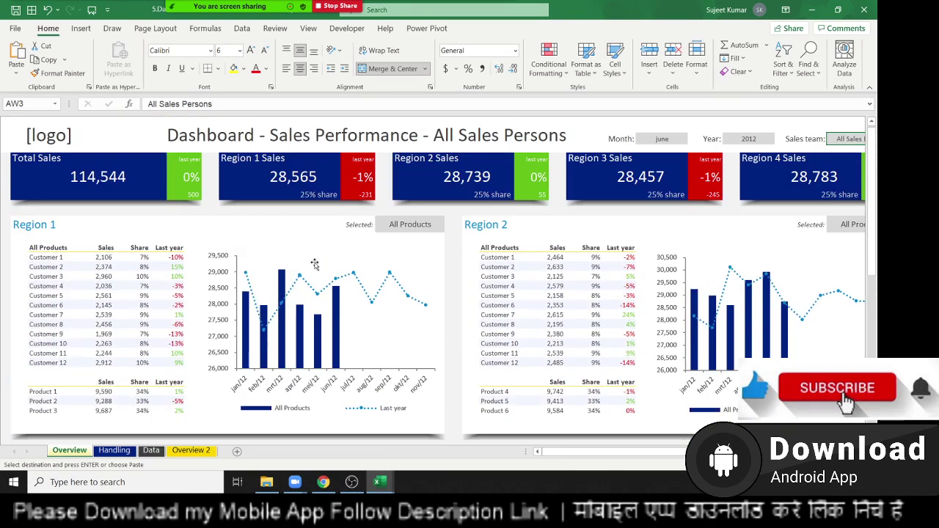
left_click(157, 453)
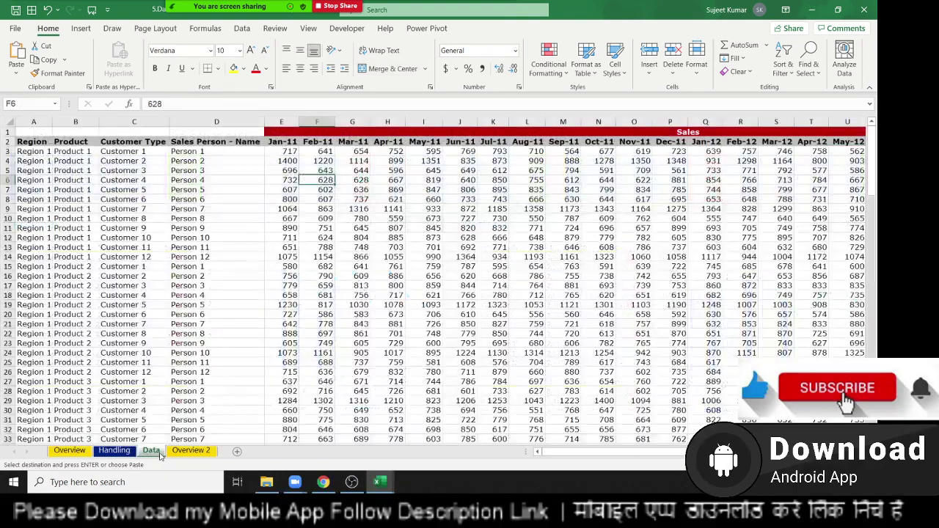
left_click(77, 454)
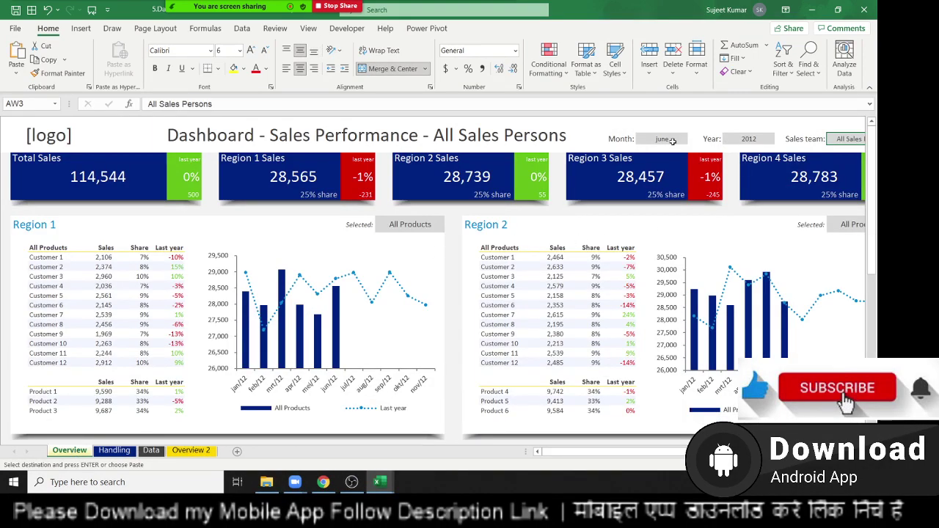
left_click(106, 296)
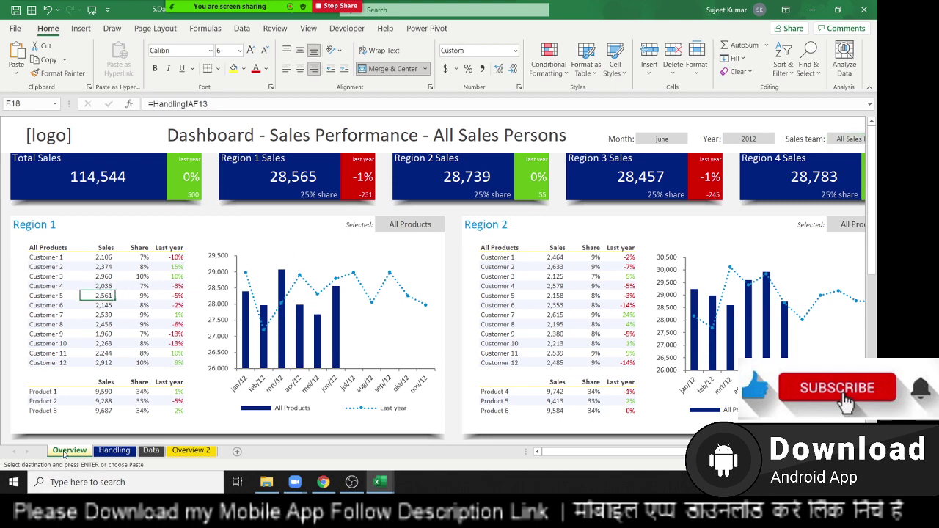
left_click(151, 450)
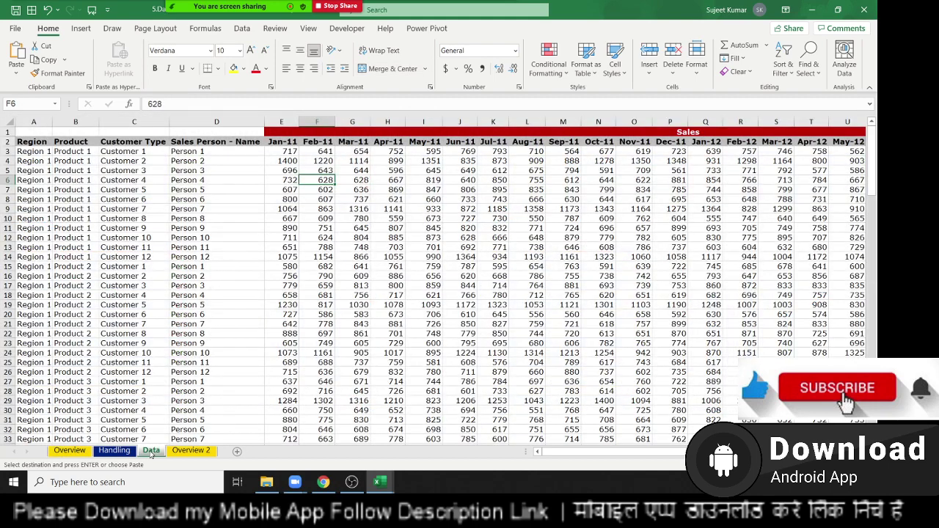
left_click(70, 449)
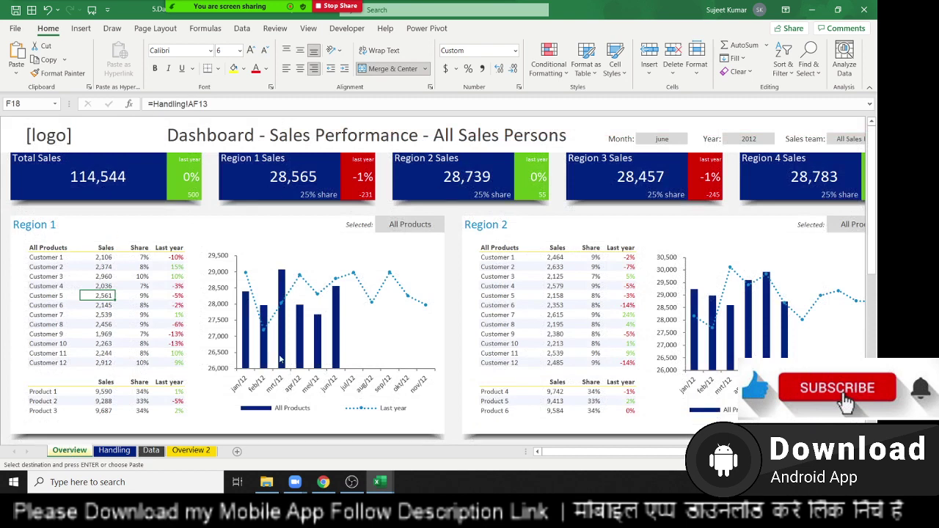
Step: Copy the Overview sheet to a new book using Move or Copy with Create a copy ticked
right_click(72, 454)
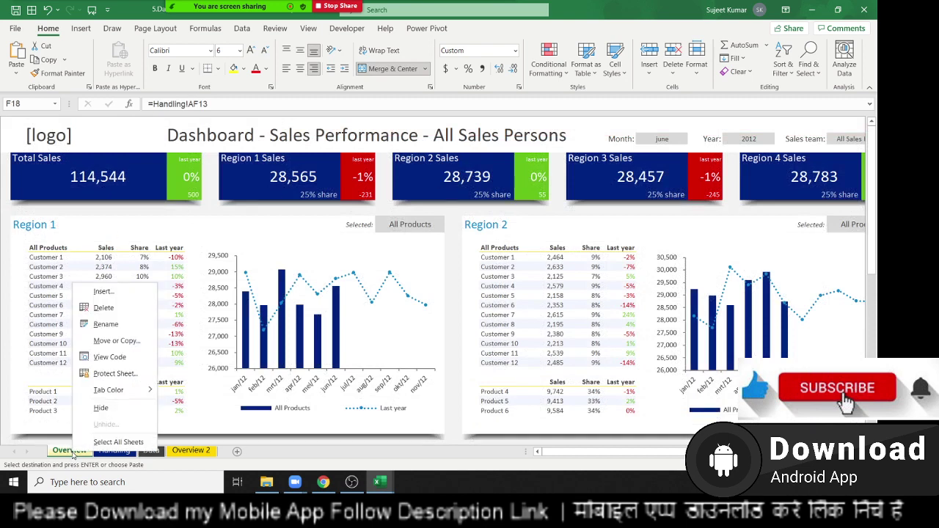
right_click(69, 456)
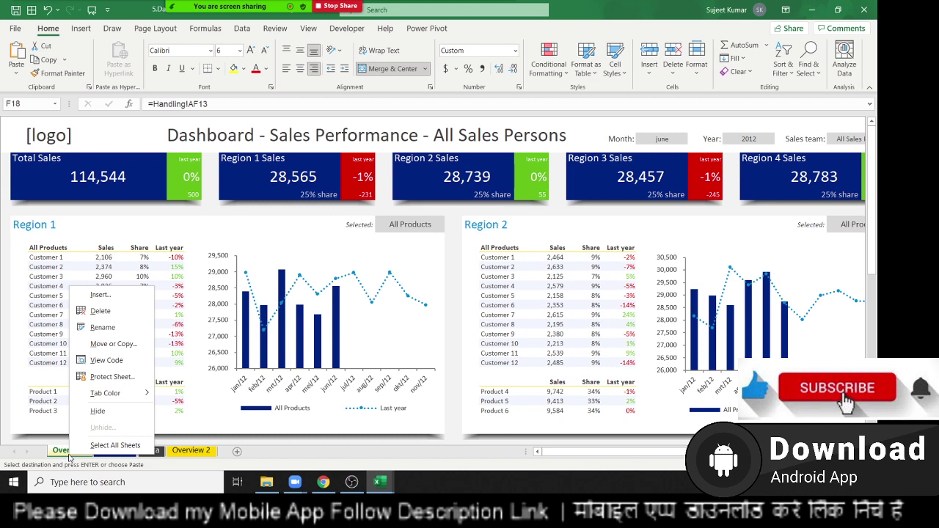
left_click(118, 344)
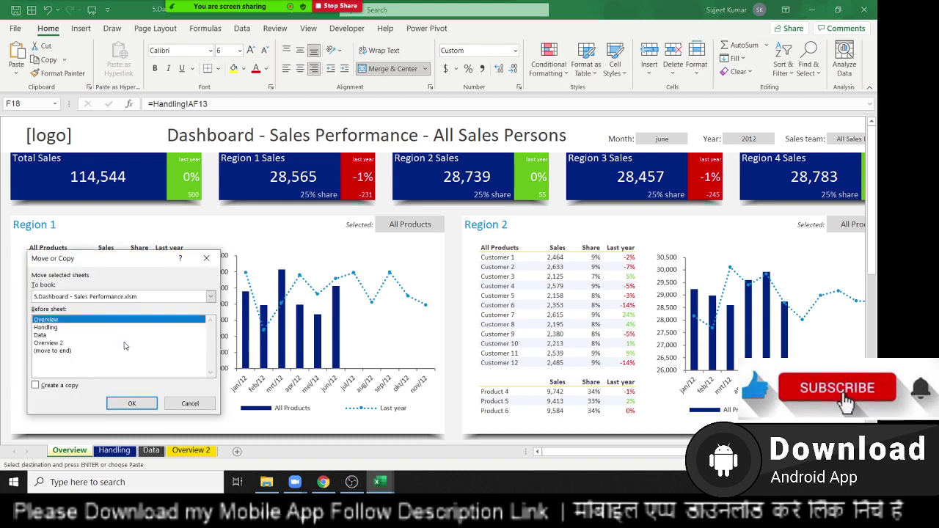
left_click(68, 385)
left_click(73, 299)
left_click(67, 309)
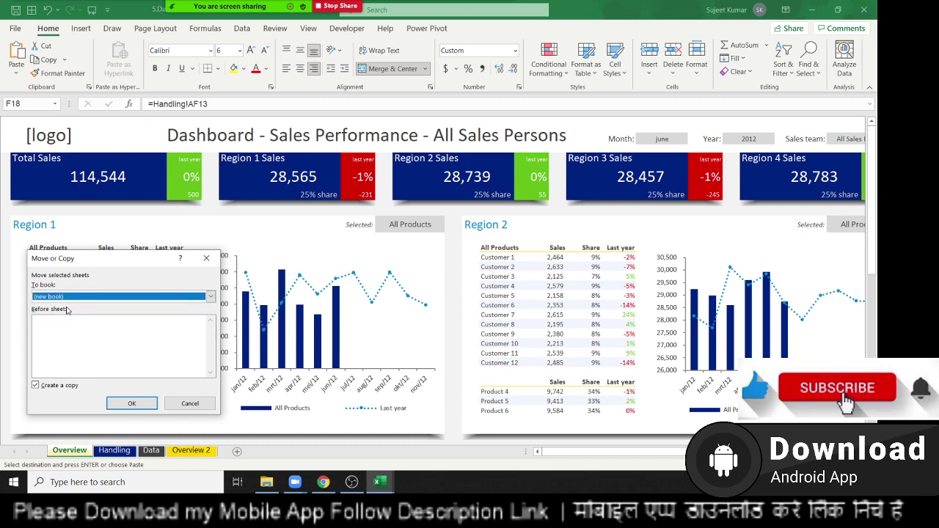
left_click(133, 404)
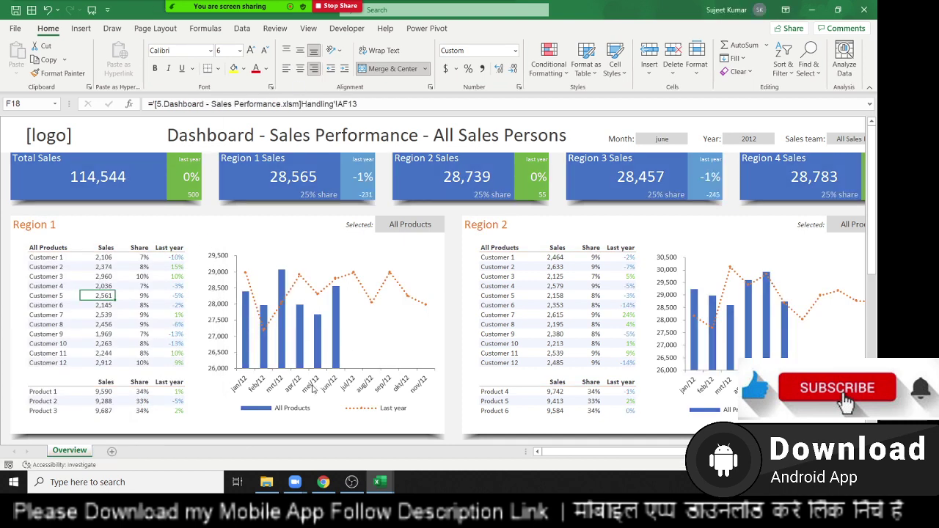
left_click(215, 105)
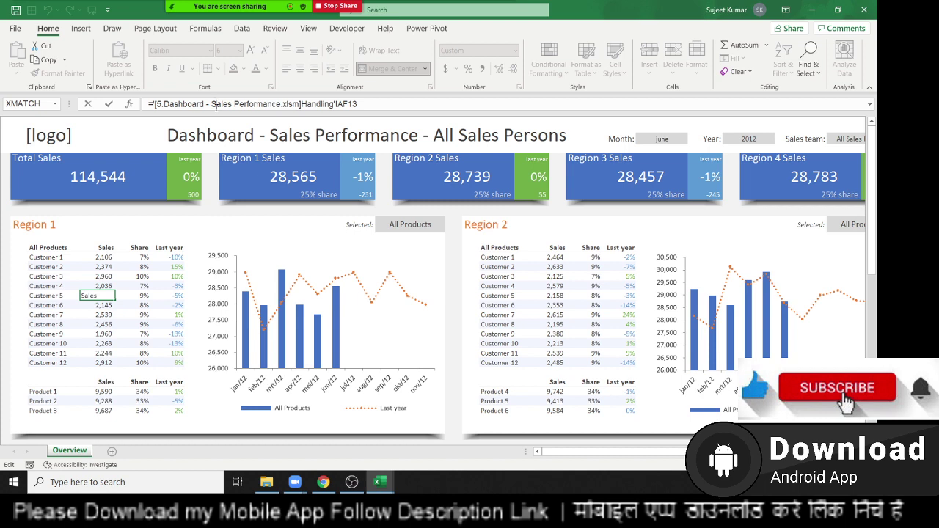
left_click_drag(214, 103, 364, 110)
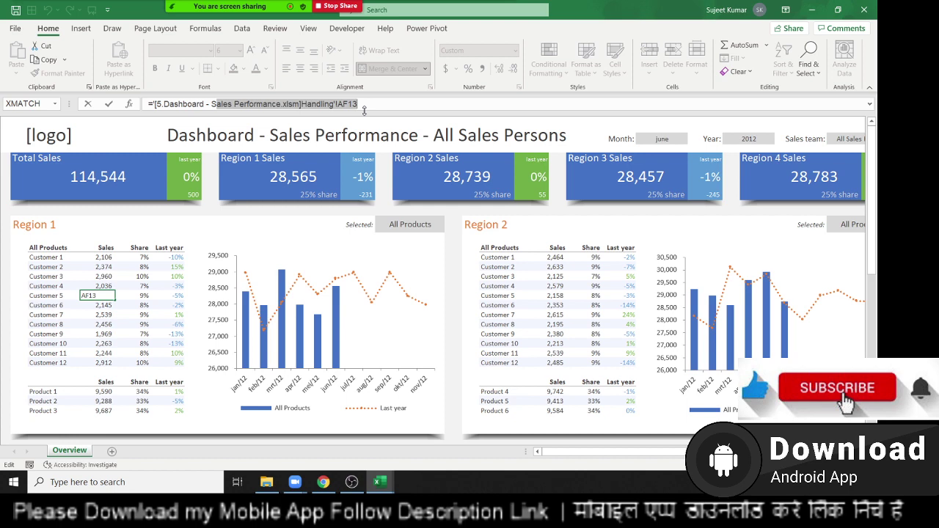
key("Escape")
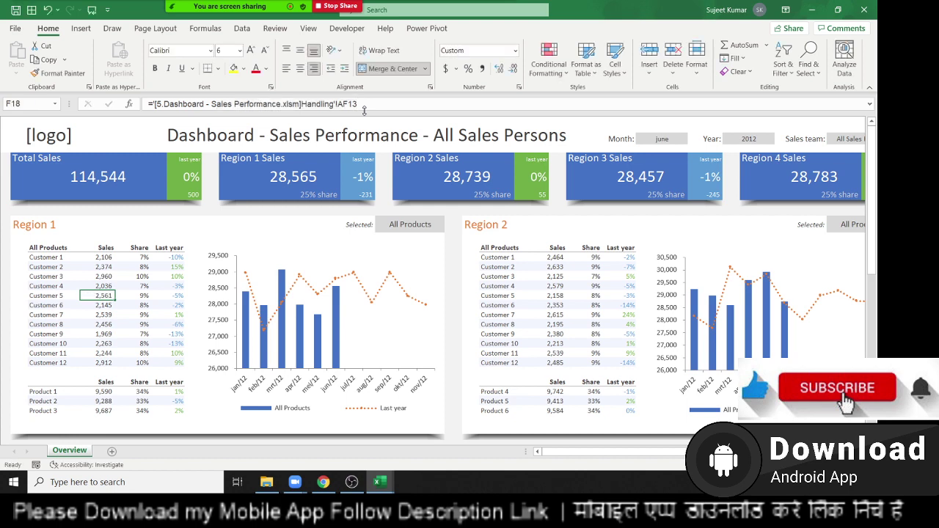
scroll(339, 129, "down", 3)
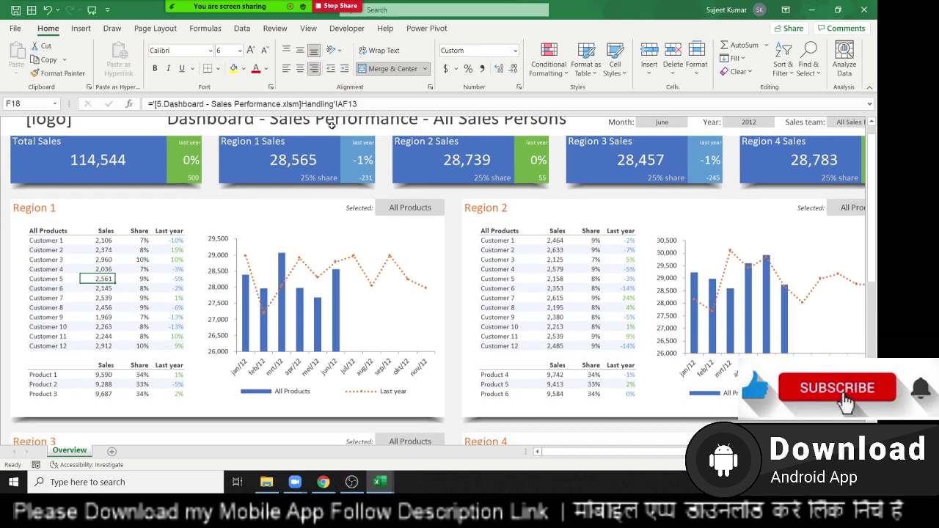
left_click(102, 167)
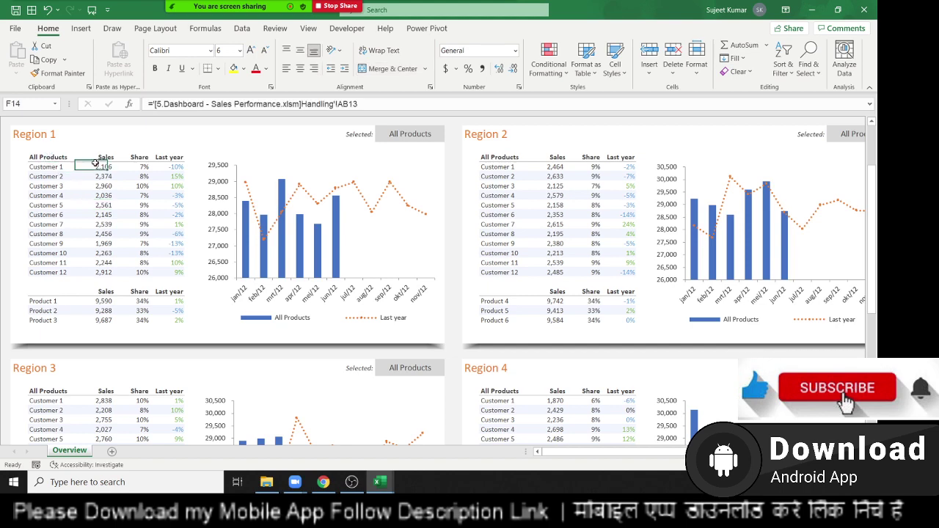
left_click(167, 214)
scroll(74, 183, "up", 3)
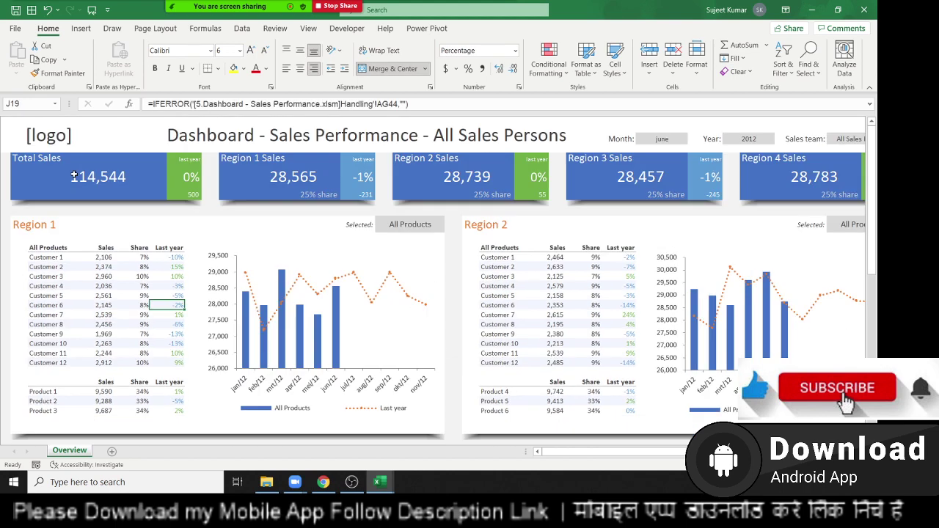
left_click(74, 175)
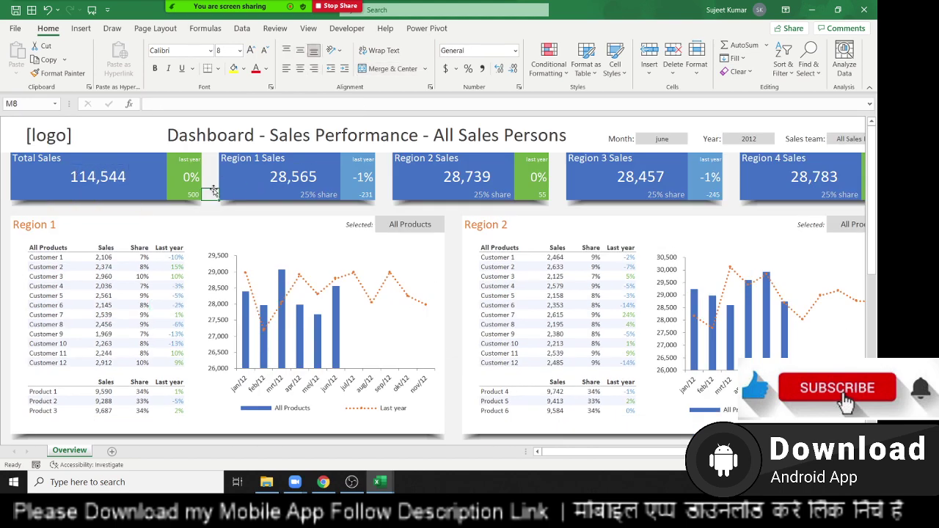
left_click(216, 159)
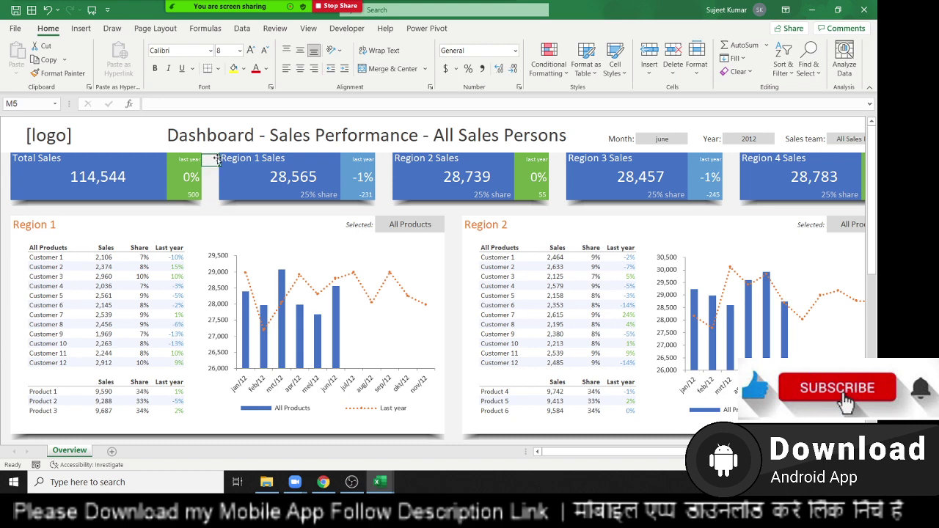
left_click(363, 321)
left_click(713, 247)
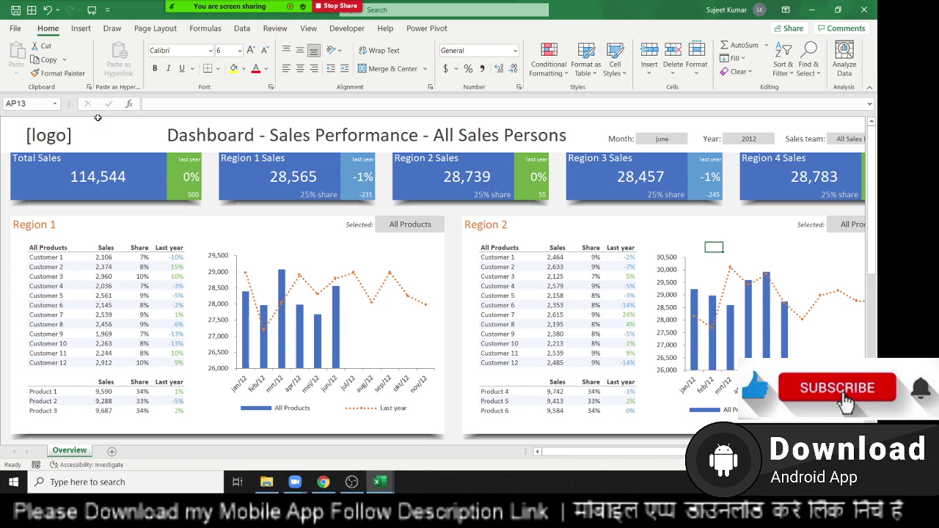
Step: Turn on Headings View, then select and copy the entire sheet
left_click(169, 31)
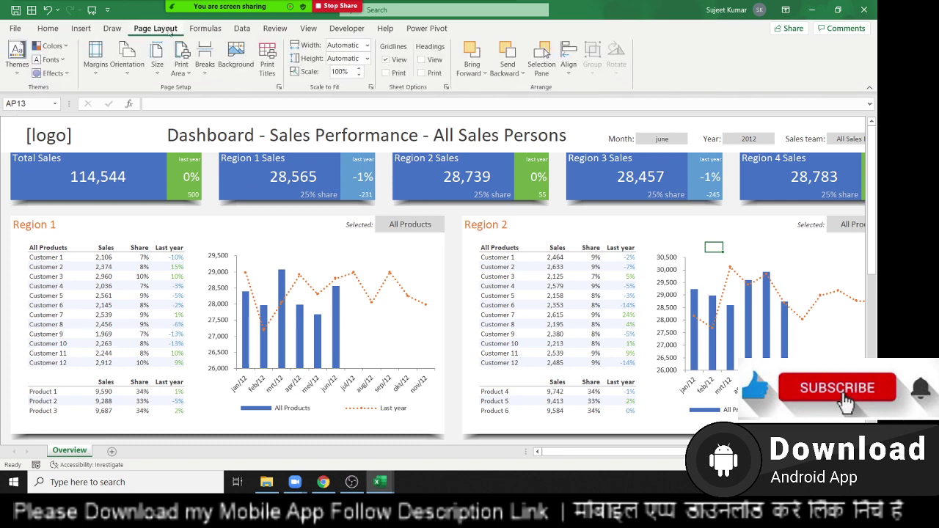
left_click(428, 62)
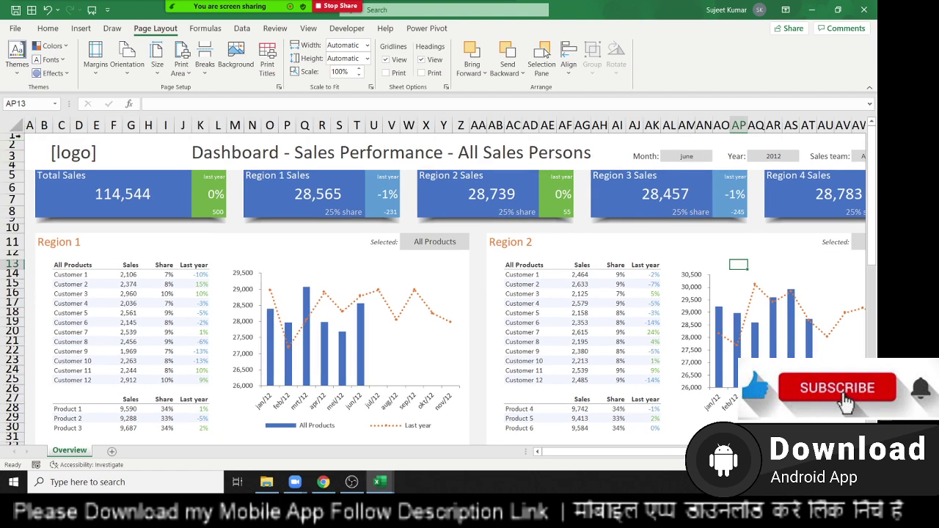
left_click(19, 126)
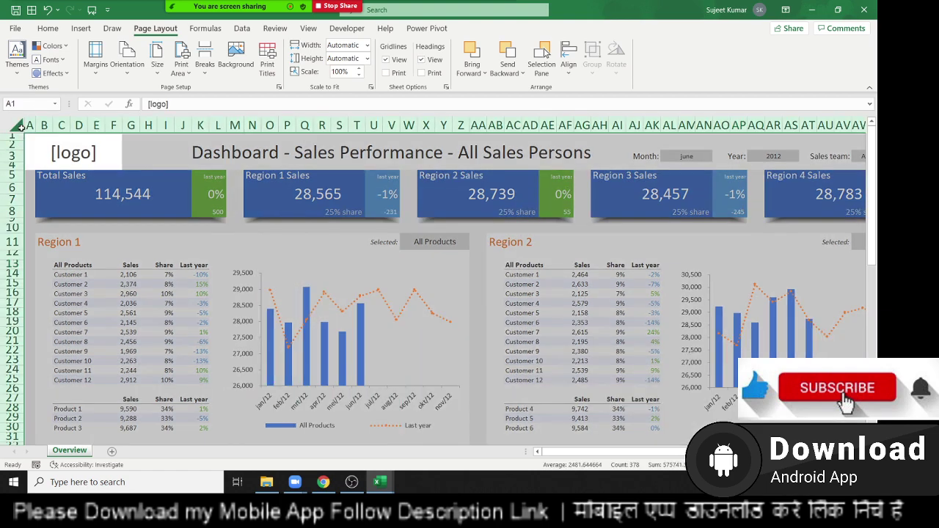
scroll(208, 275, "down", 5)
scroll(209, 276, "up", 5)
key("ctrl+c")
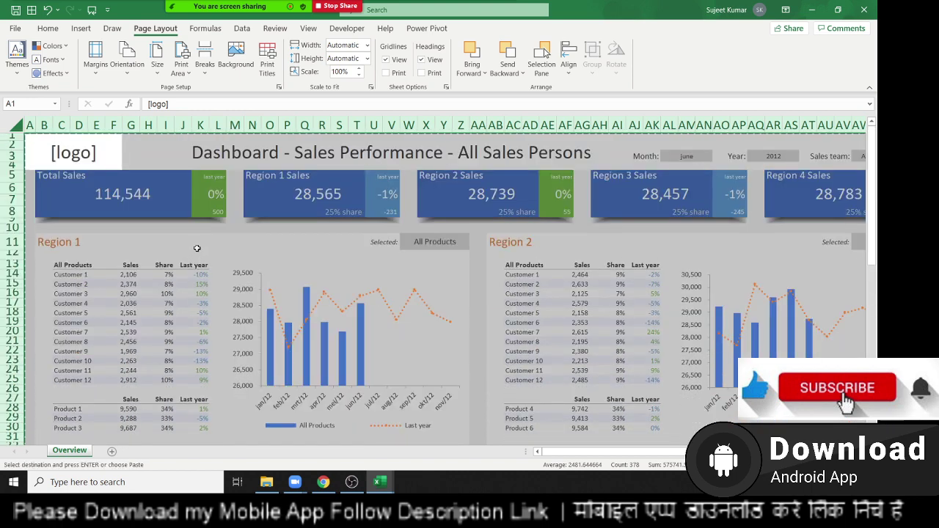
Step: Paste the whole sheet back as values only, so Customer 4's sales read 2036
right_click(197, 248)
left_click(226, 325)
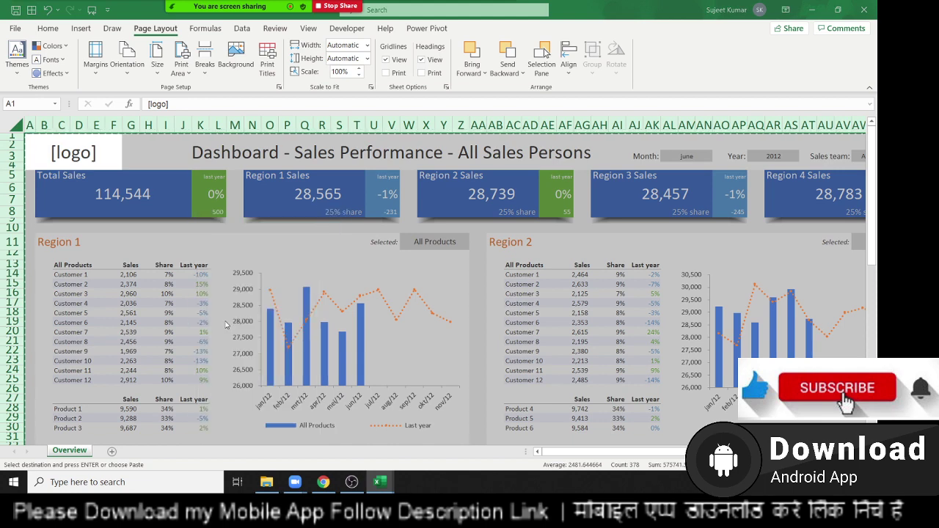
left_click(141, 276)
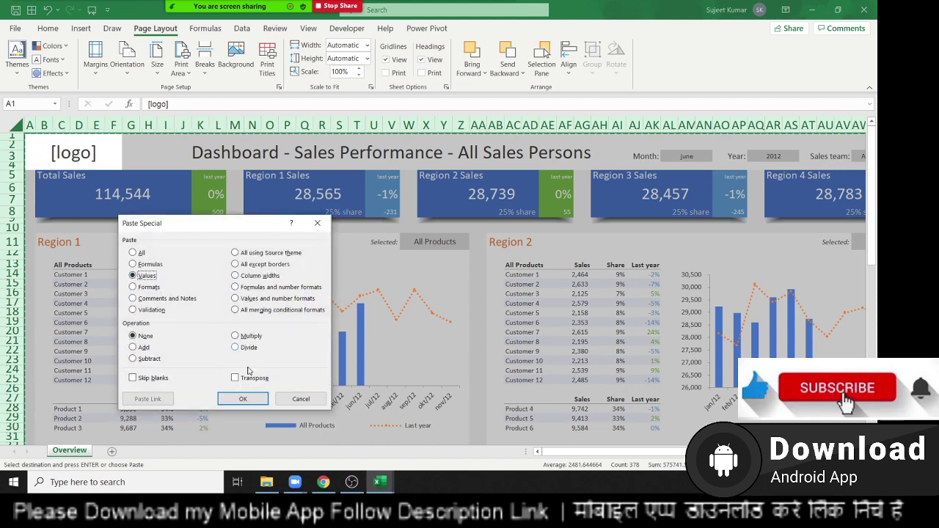
left_click(251, 397)
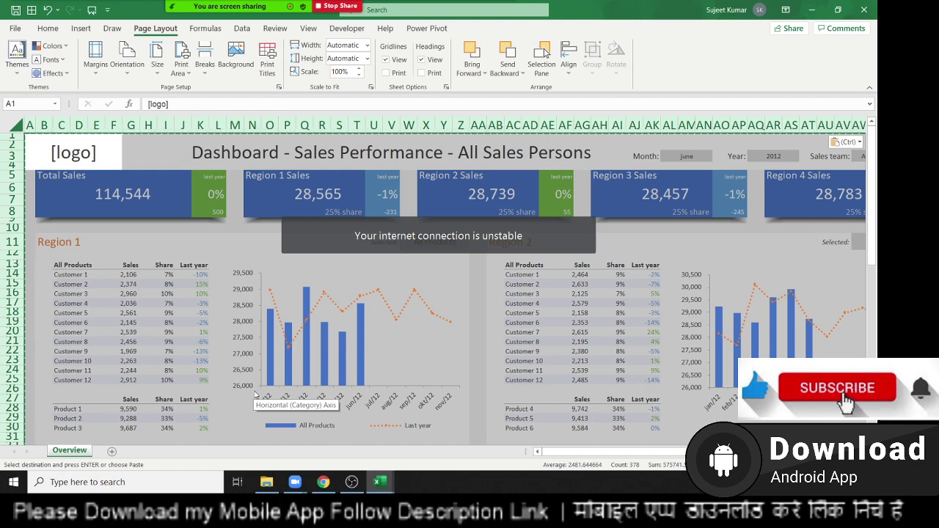
left_click(133, 304)
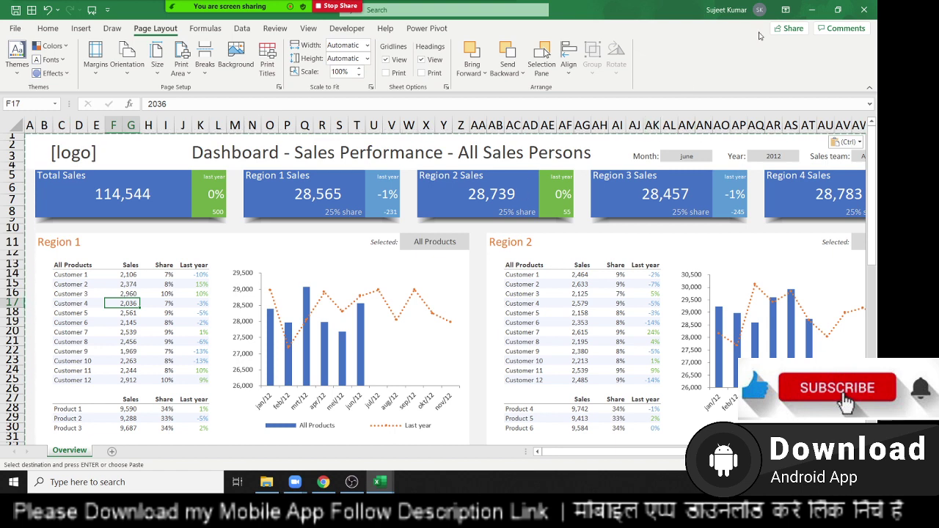
Step: Close both dashboard workbooks without saving, leaving the Sheet2 workbook open
left_click(864, 10)
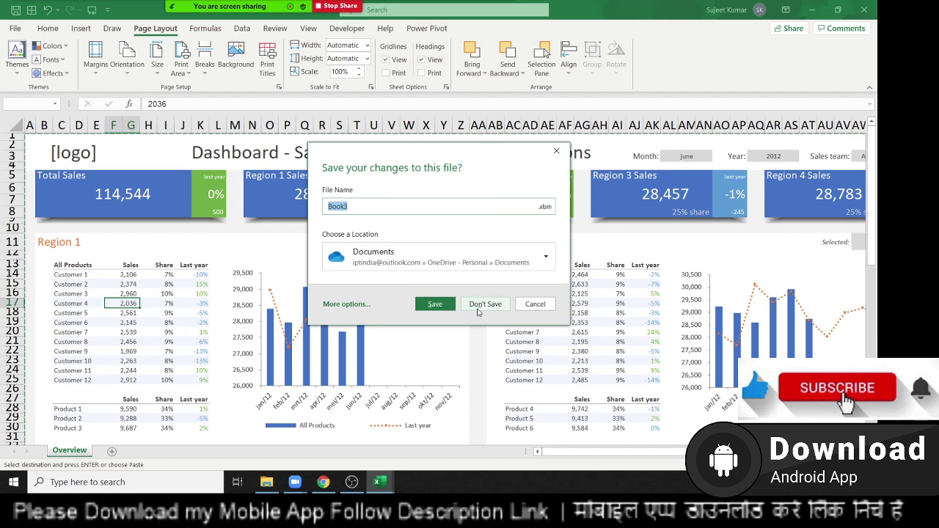
left_click(478, 304)
left_click(439, 280)
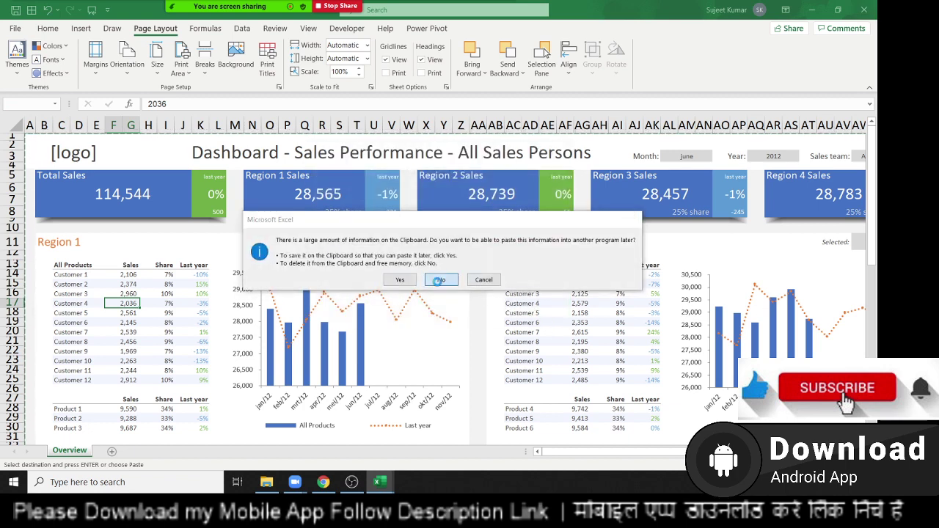
left_click(865, 10)
left_click(439, 261)
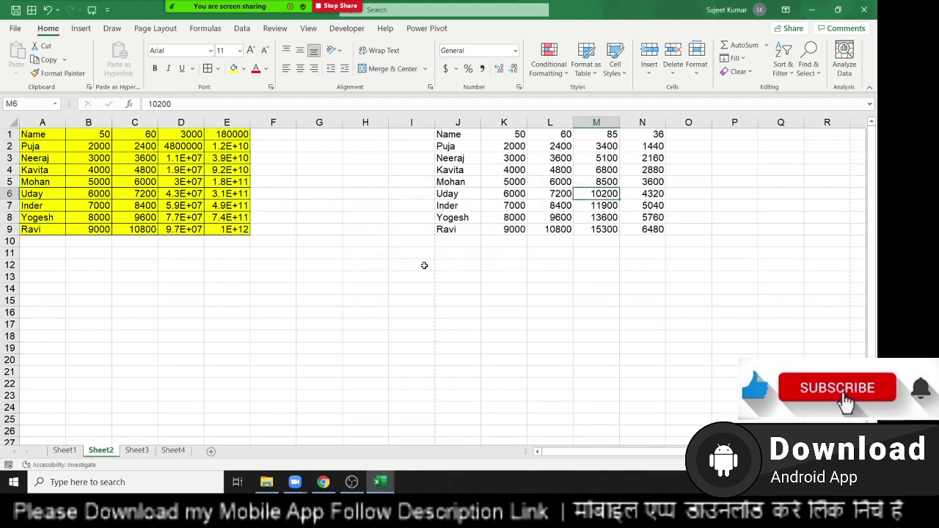
Step: Copy the yellow table A1:E9 and paste only its formats at J12
left_click(273, 300)
left_click_drag(47, 139, 231, 230)
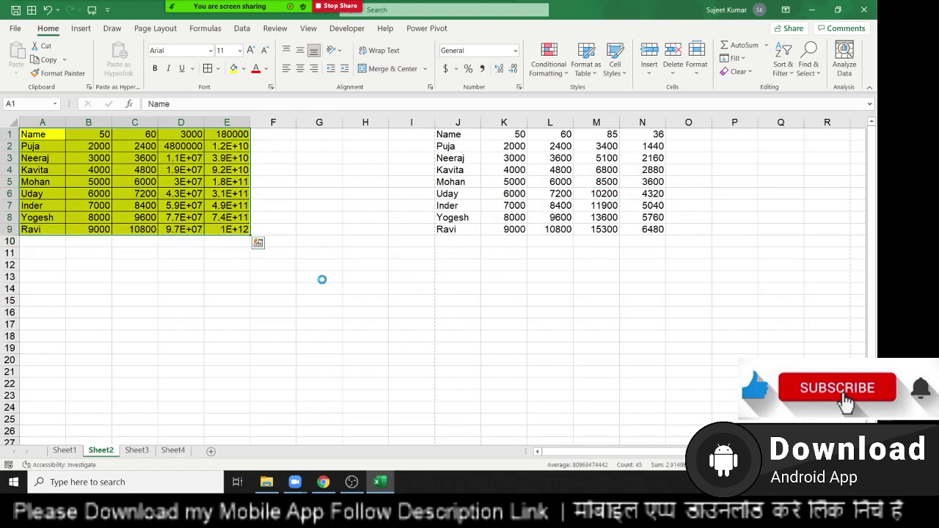
key("ctrl+c")
right_click(436, 265)
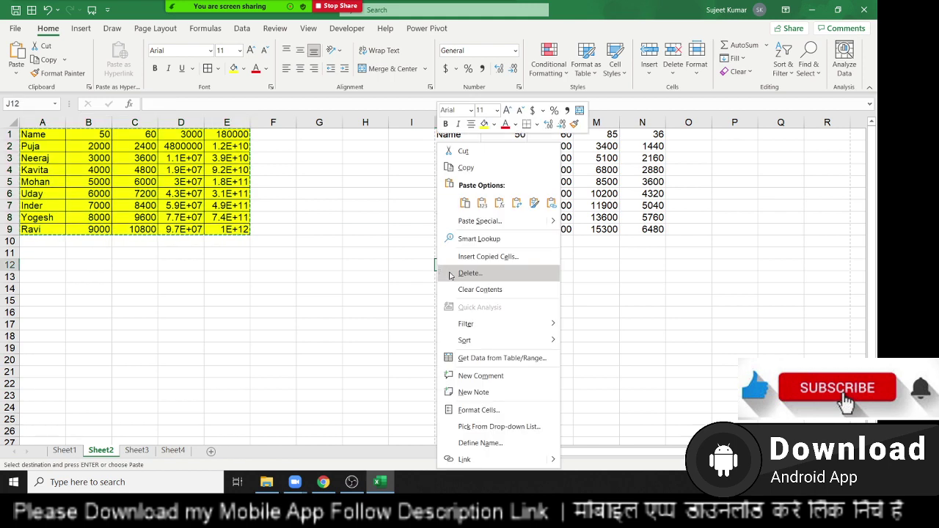
left_click(479, 221)
left_click(414, 191)
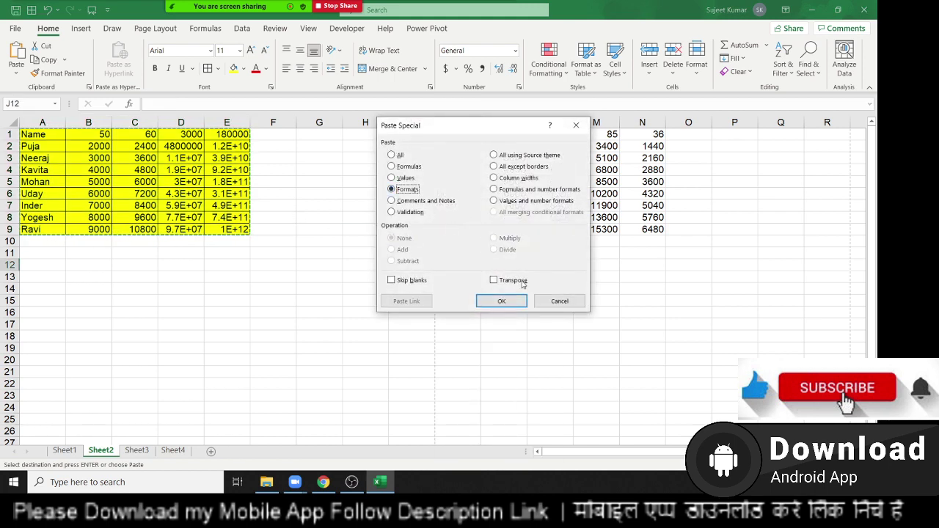
left_click(501, 301)
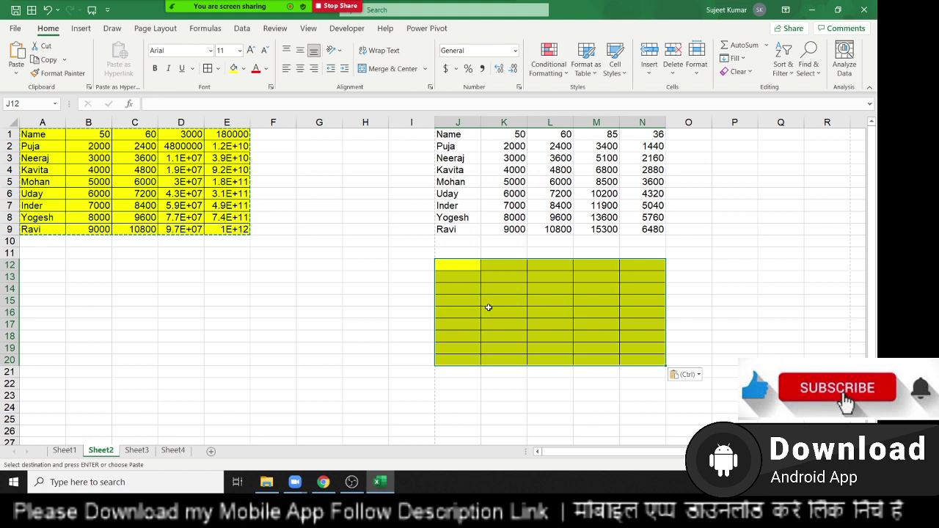
left_click(320, 288)
key("Escape")
Step: Post the comment 'This is Dummy Data' on E1, then copy cell E1
right_click(235, 133)
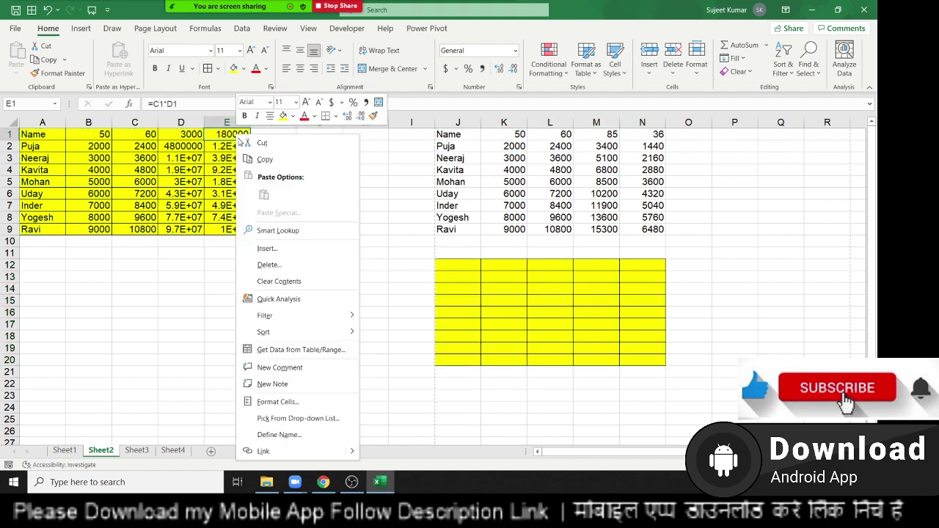
left_click(303, 368)
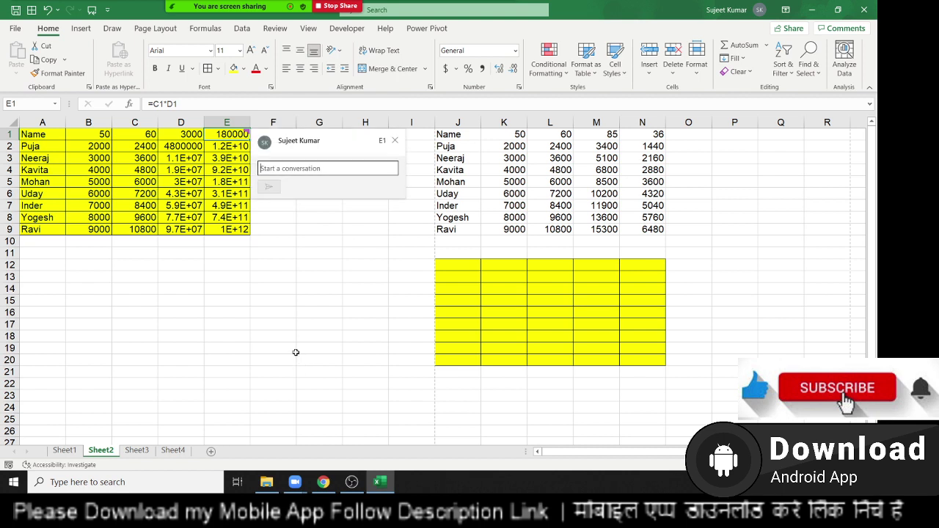
type("This")
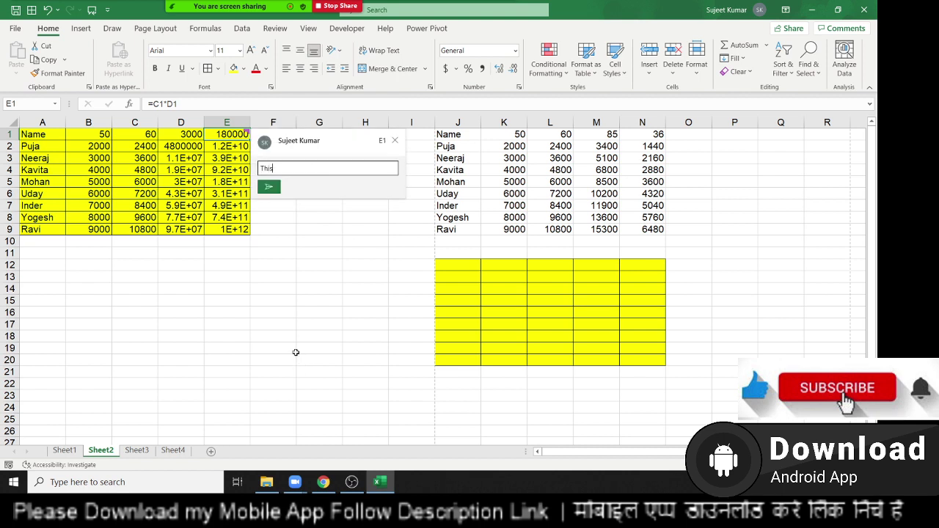
type(" is D")
type("ummy Data")
left_click(268, 186)
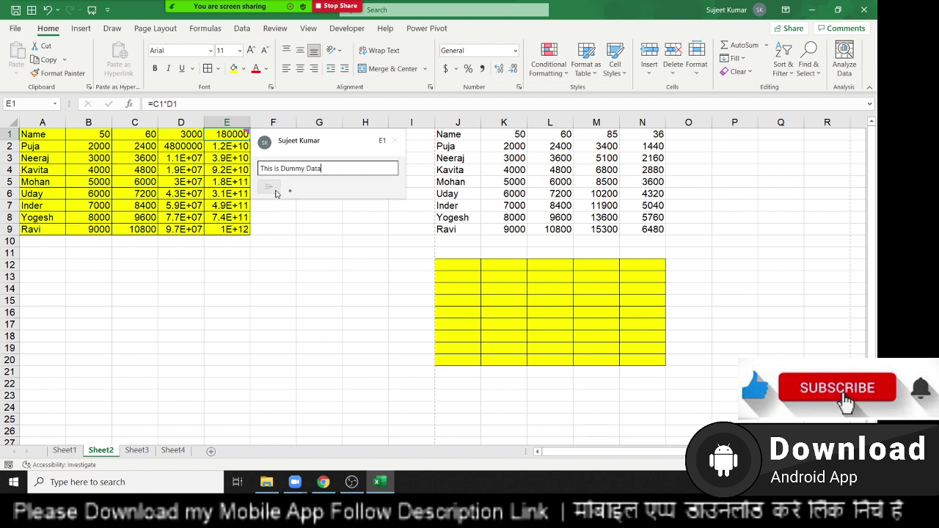
left_click(313, 283)
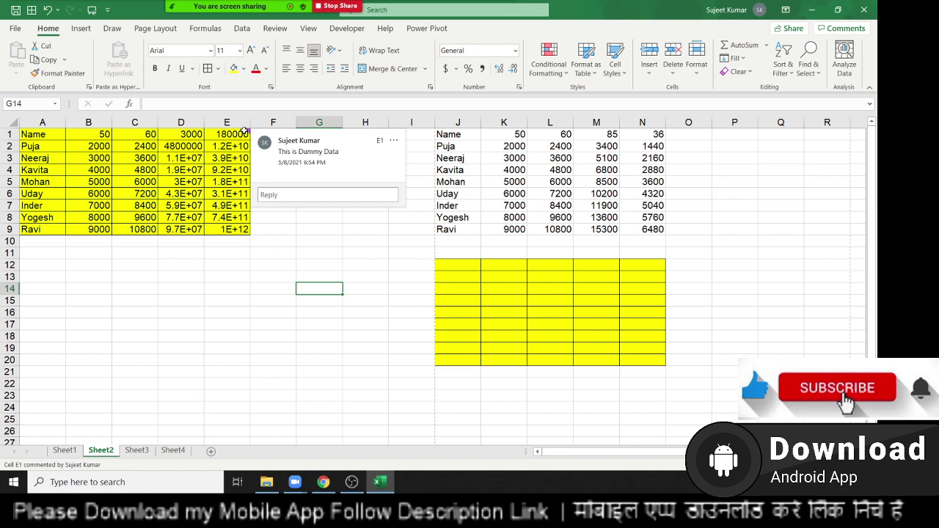
left_click(273, 250)
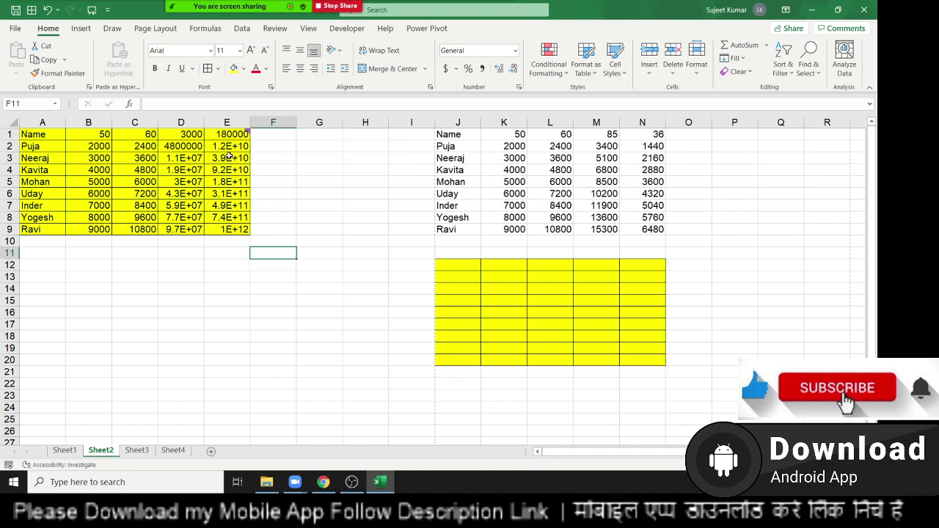
left_click(225, 134)
key("ctrl+c")
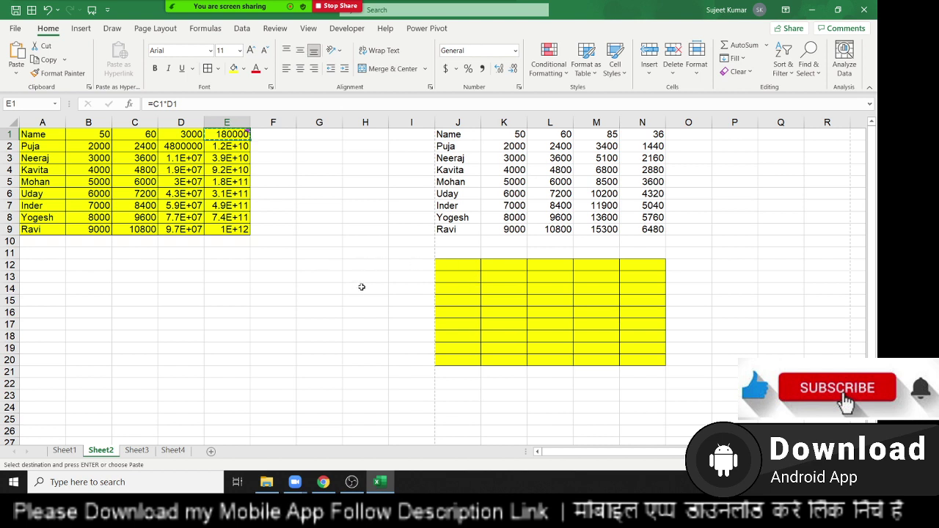
Step: Paste Special only E1's comments and notes onto G13:G17
left_click_drag(330, 276, 324, 313)
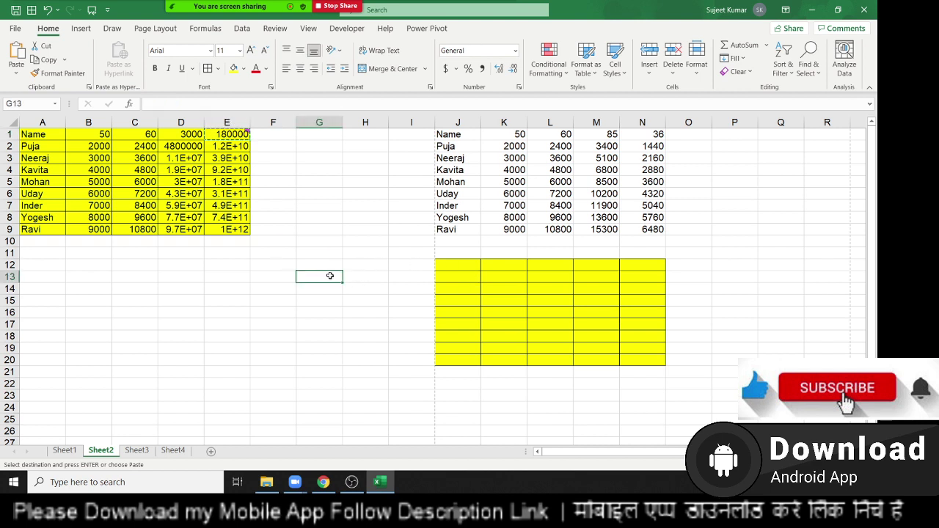
right_click(325, 313)
left_click(377, 222)
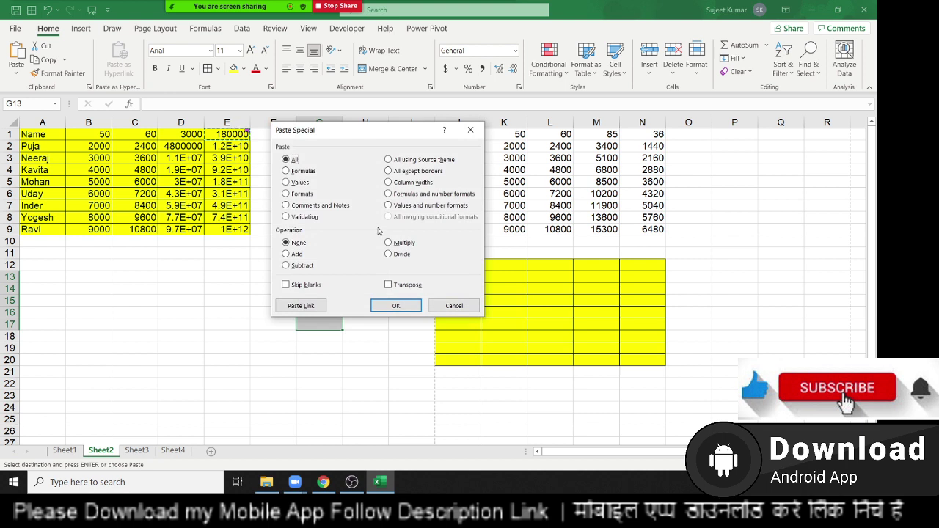
left_click(318, 206)
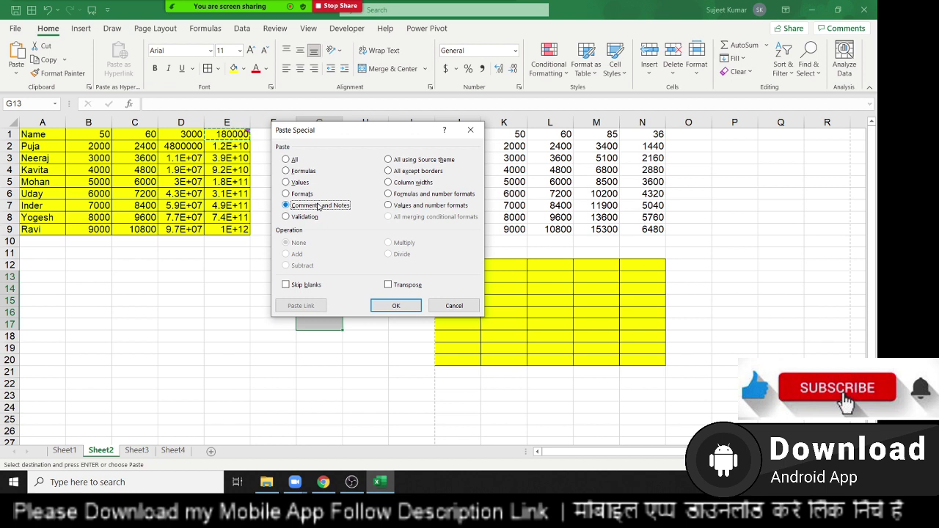
left_click(396, 305)
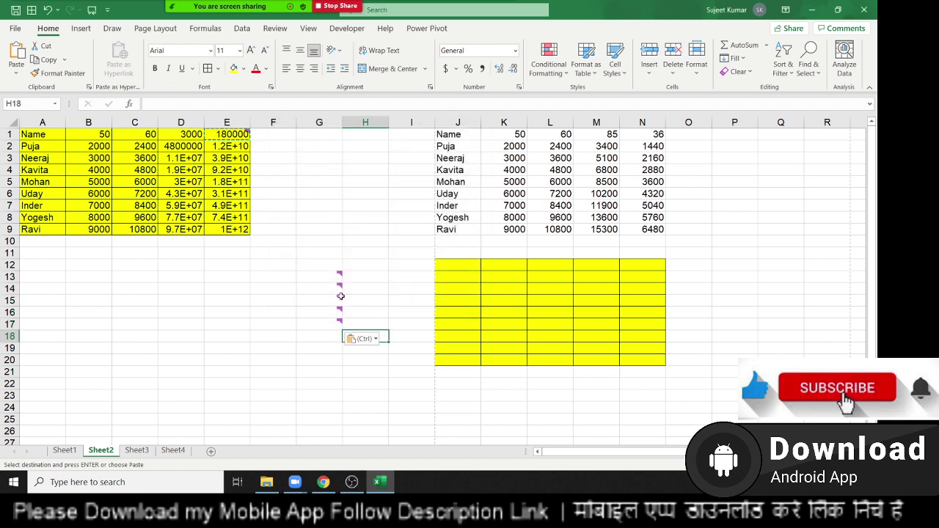
Step: Check the pasted comment in G13, then select columns G through N
mouse_move(336, 285)
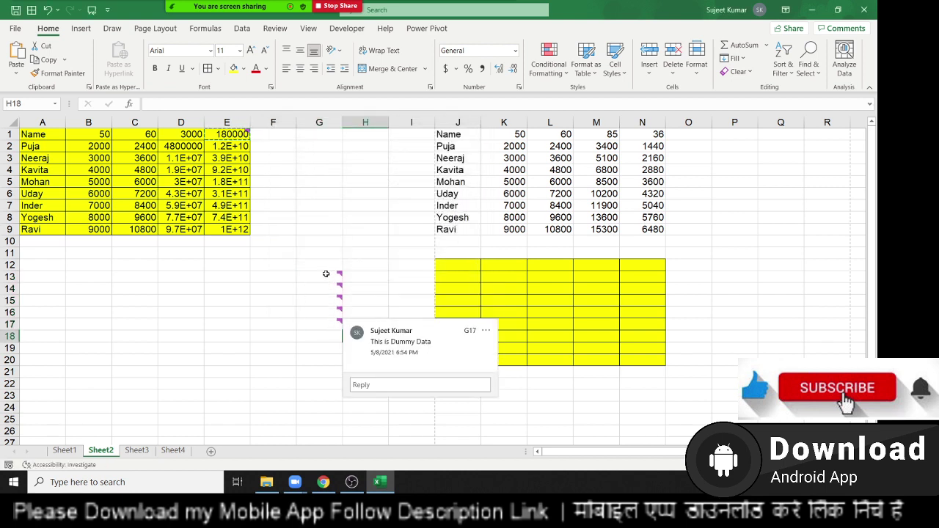
left_click(325, 274)
mouse_move(328, 313)
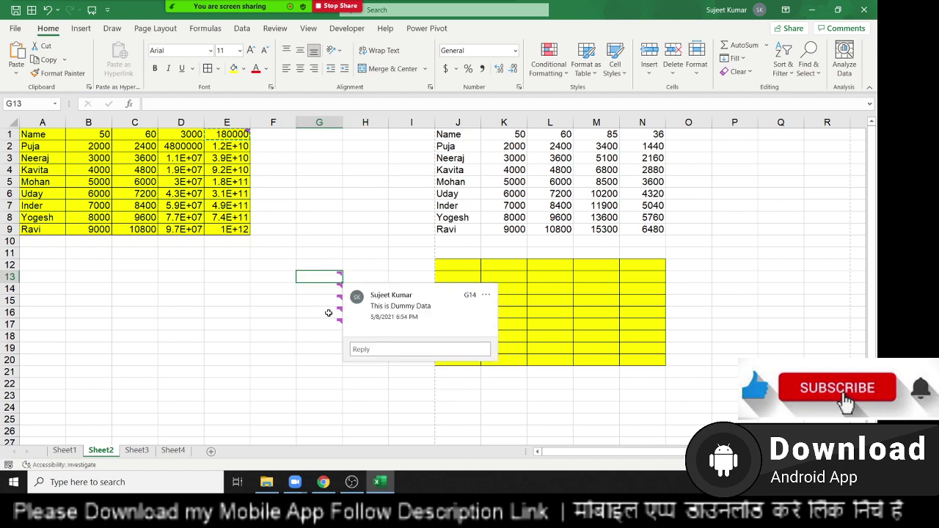
left_click(268, 371)
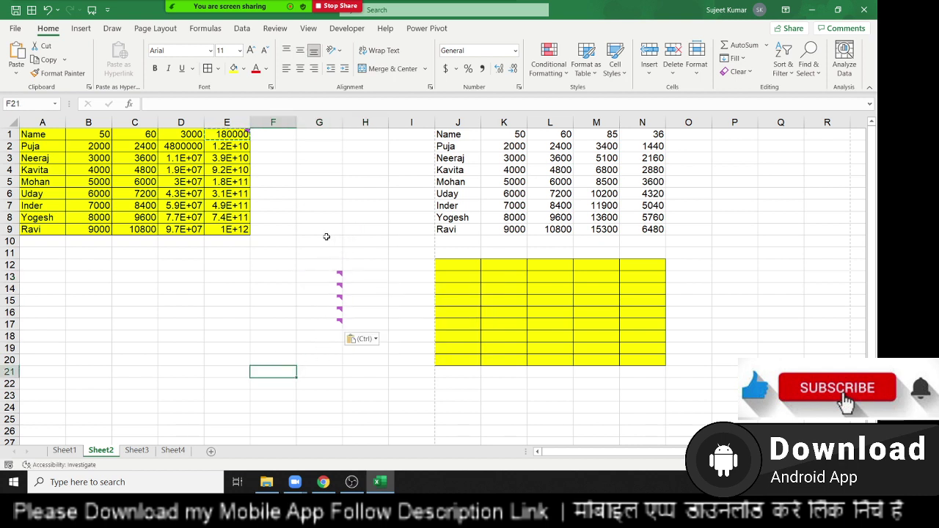
left_click_drag(326, 239, 374, 319)
left_click_drag(320, 122, 652, 125)
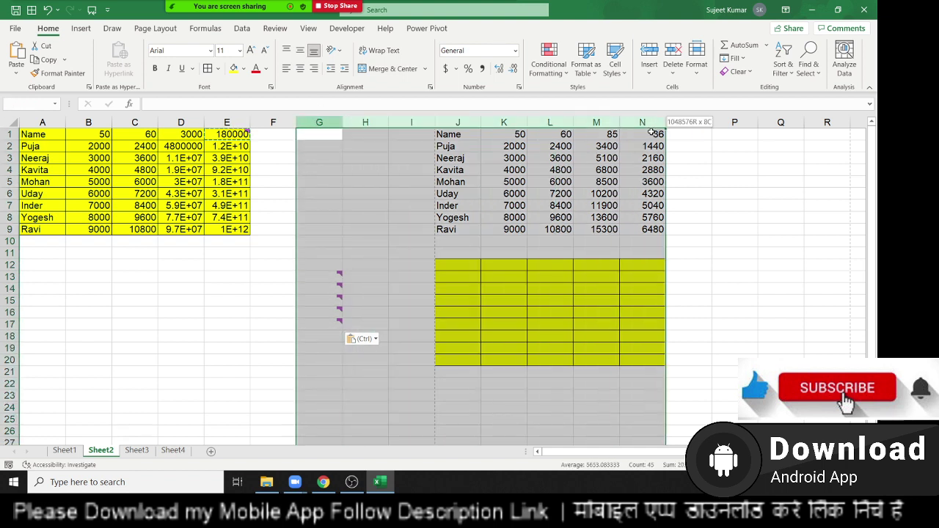
Step: Clear columns G–N and paste the yellow table at J3 as all except borders
key("Delete")
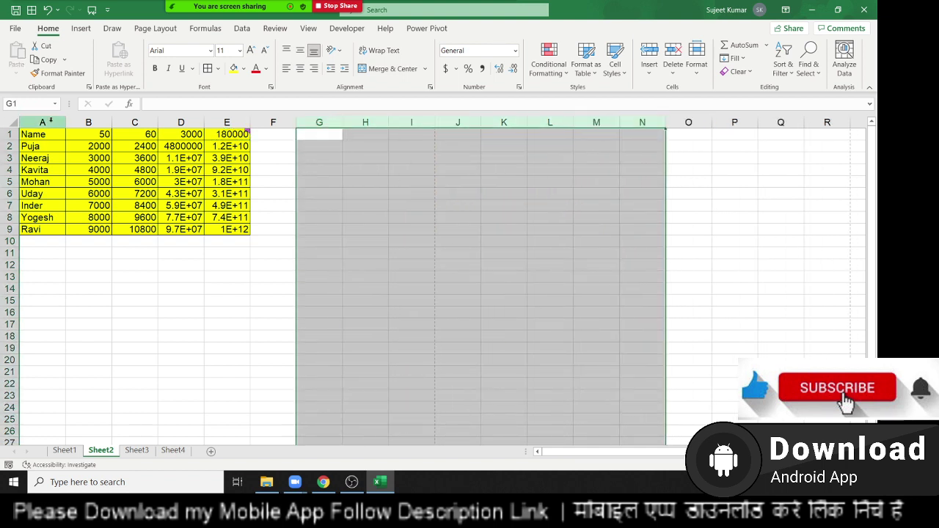
left_click_drag(43, 133, 235, 229)
key("ctrl+c")
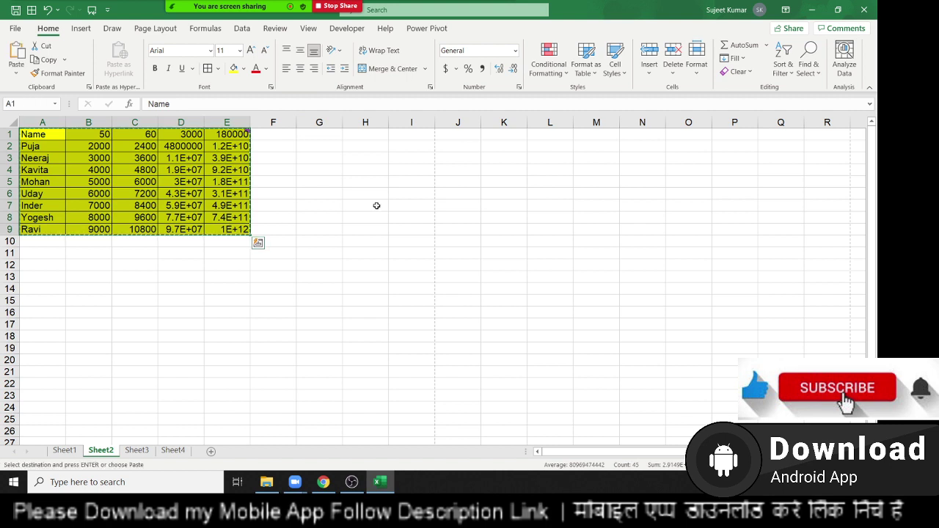
right_click(438, 163)
left_click(477, 217)
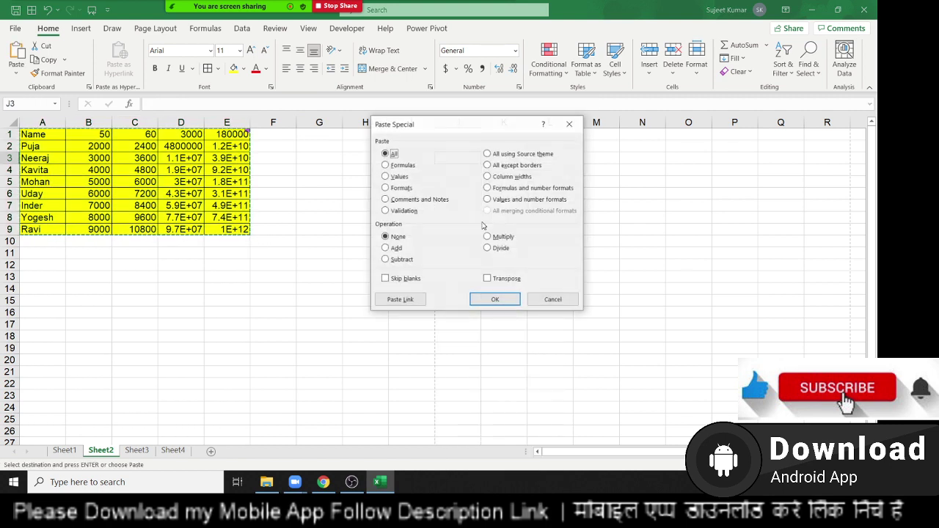
left_click(508, 167)
left_click(518, 297)
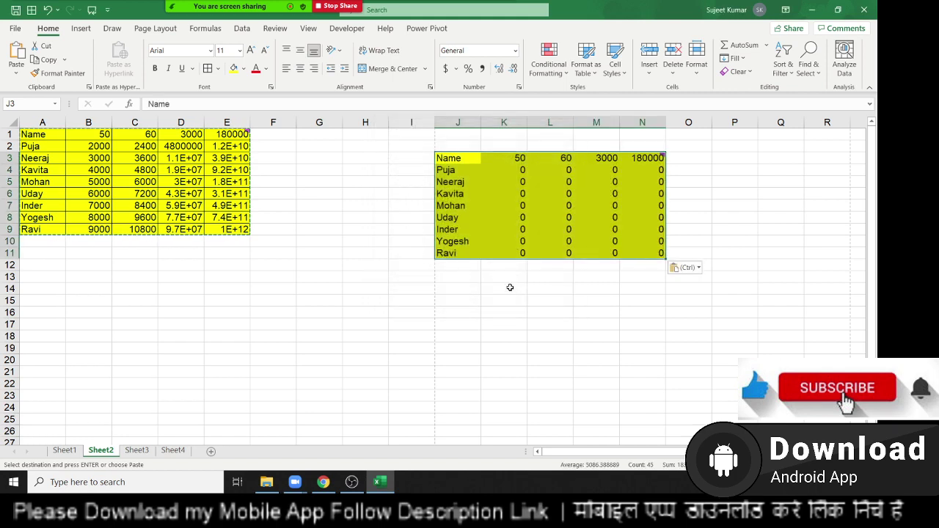
Step: Delete the pasted data in columns J through O and reselect A1:E9
left_click_drag(457, 122, 685, 122)
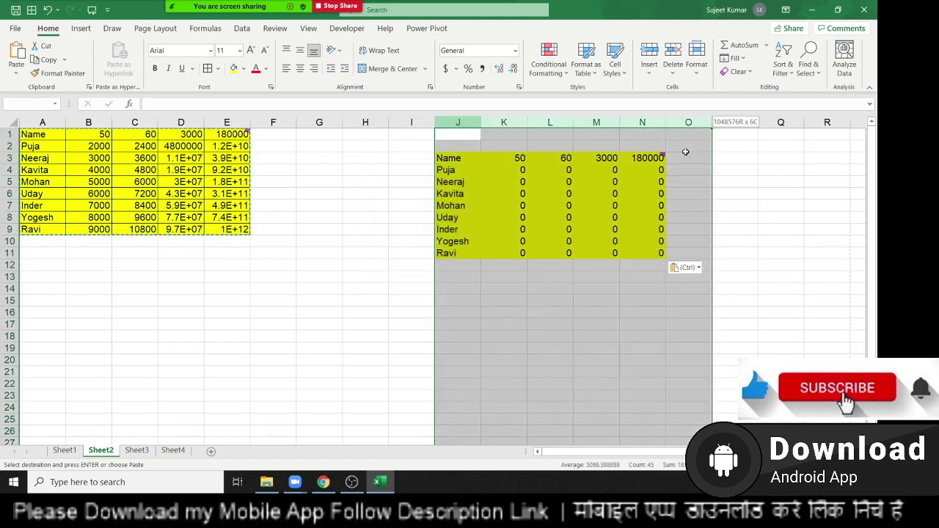
key("ctrl+minus")
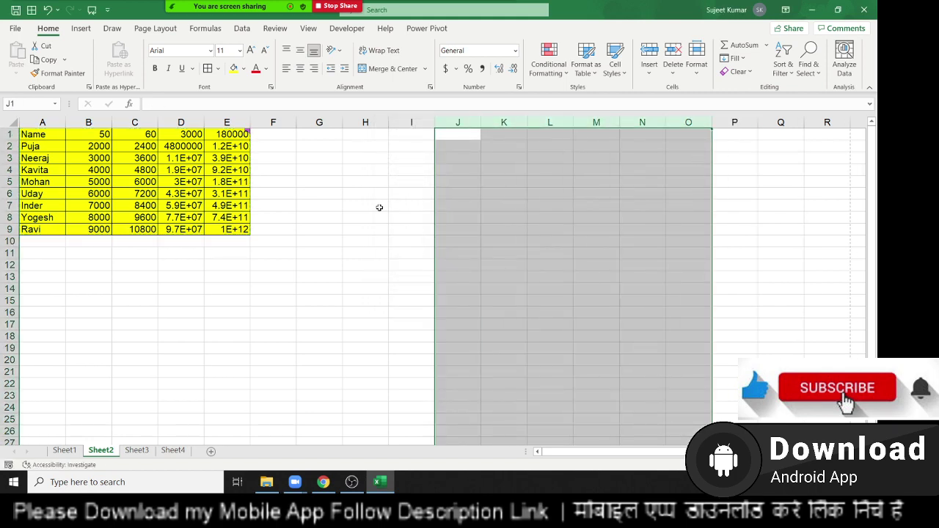
left_click(340, 210)
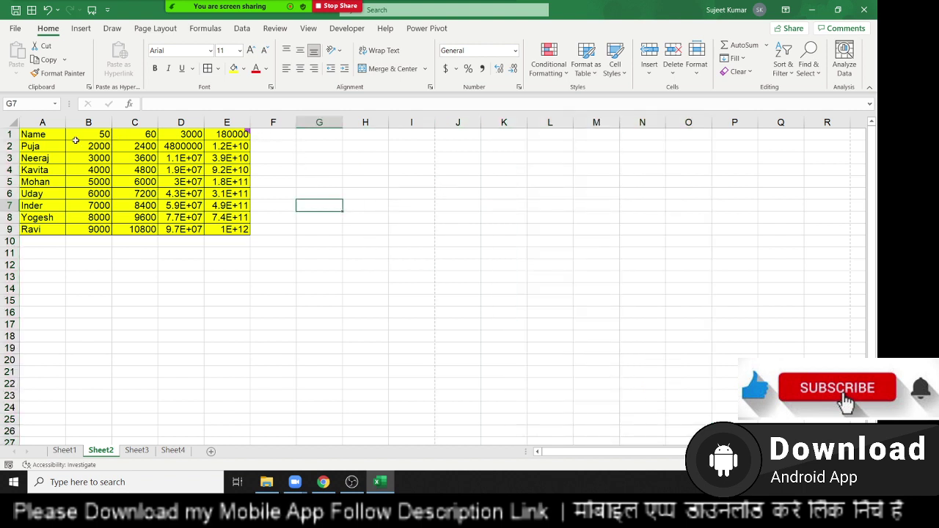
left_click_drag(53, 135, 235, 229)
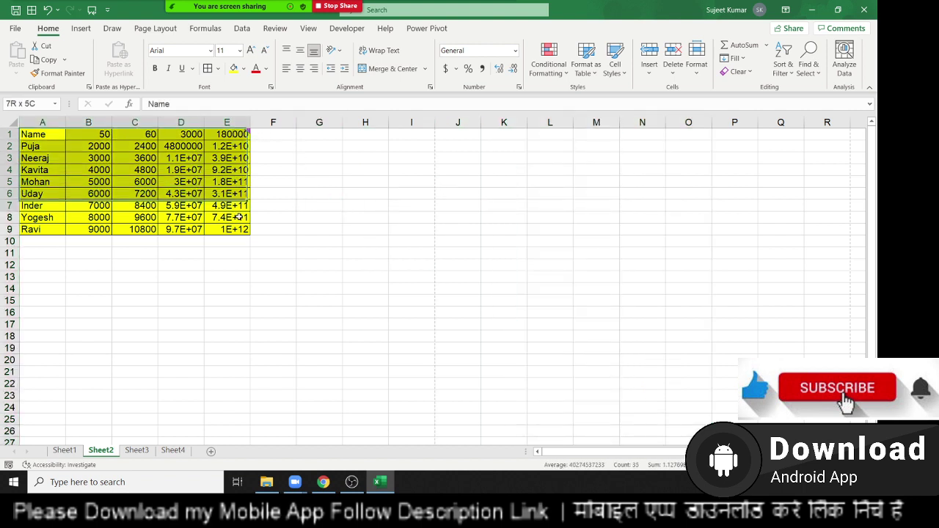
Step: Paste the yellow table into K1:O9, then undo that paste
key("ctrl+c")
left_click(505, 136)
key("ctrl+v")
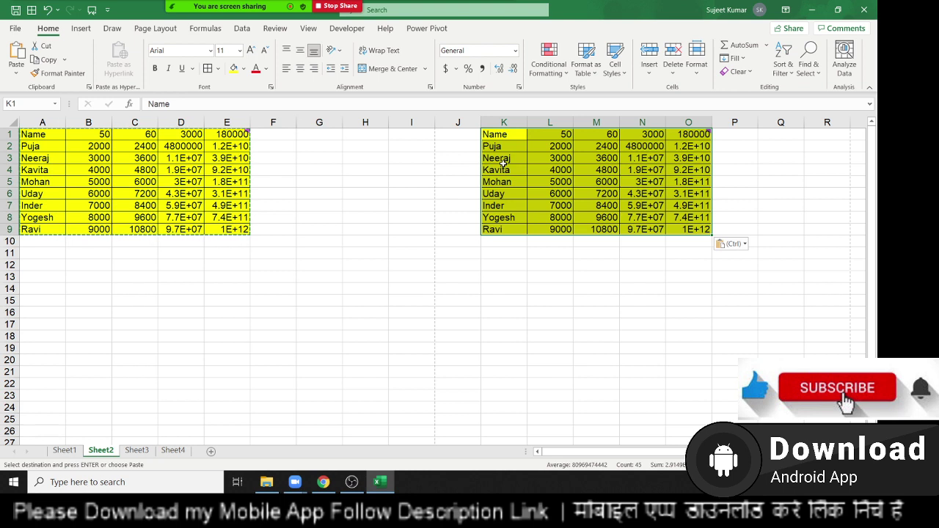
key("ctrl+z")
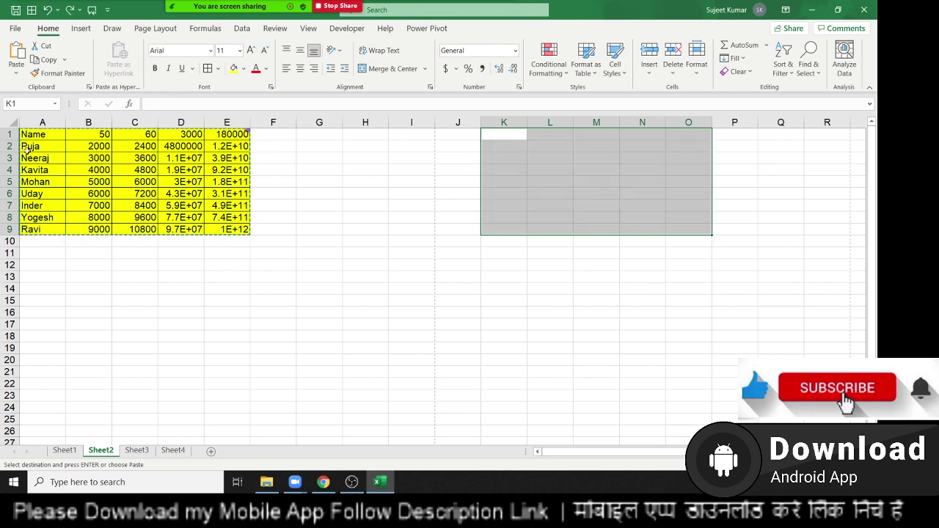
Step: Autofit columns B, C, D and E to their contents
double_click(115, 121)
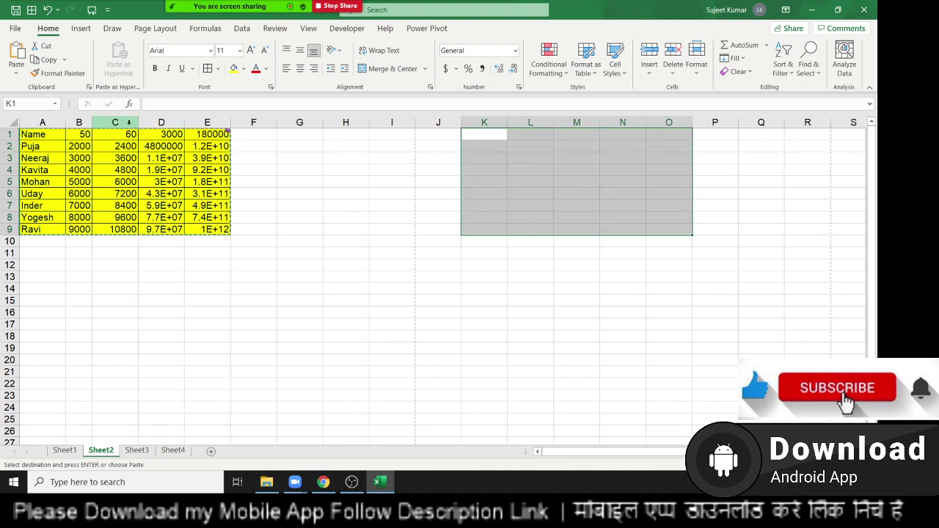
double_click(138, 122)
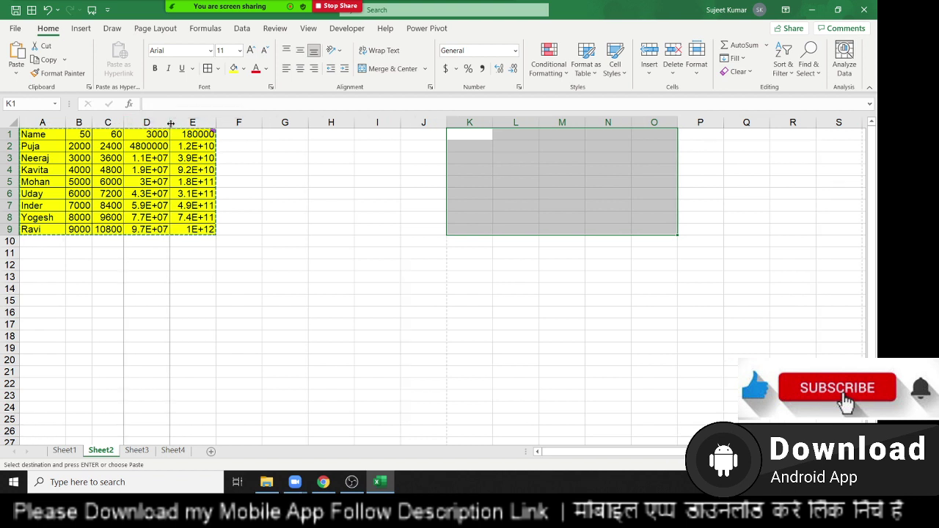
double_click(170, 122)
double_click(218, 122)
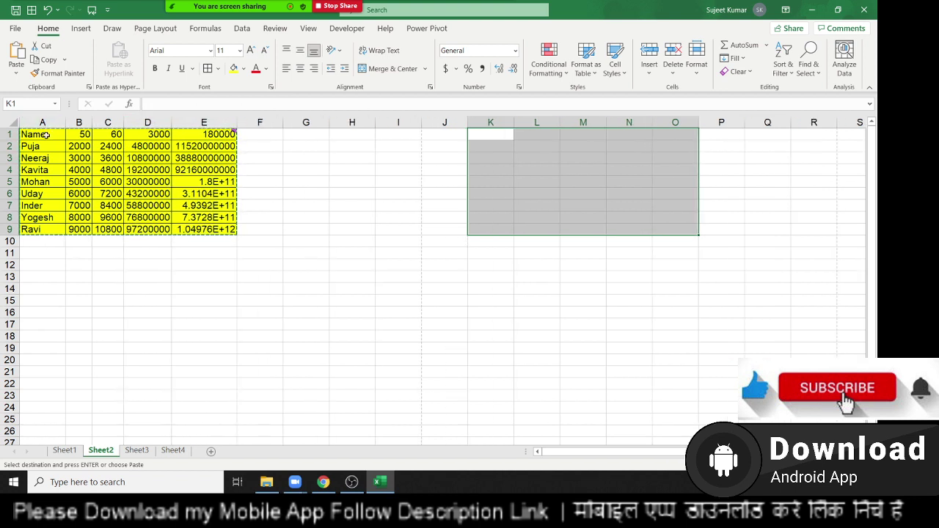
Step: Paste the yellow table A1:E9 into K1:O9
left_click_drag(42, 135, 213, 228)
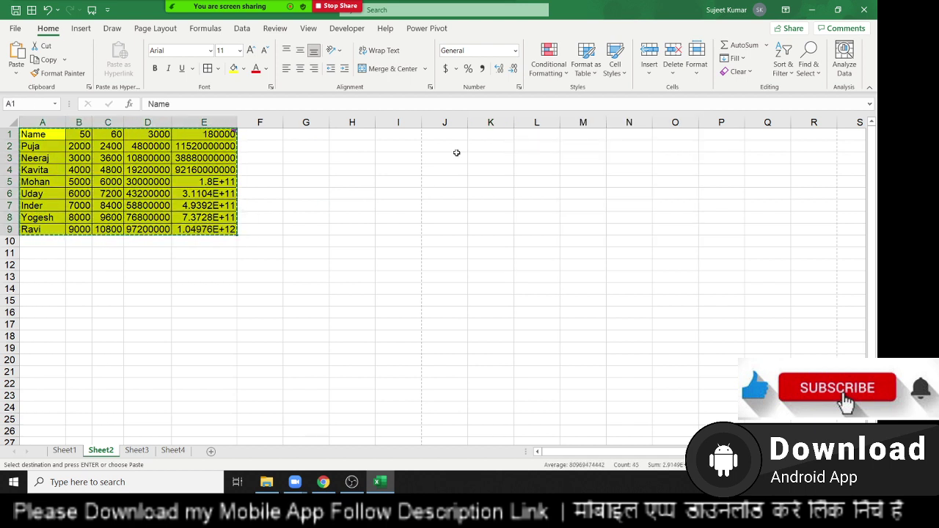
left_click(481, 136)
key("ctrl+v")
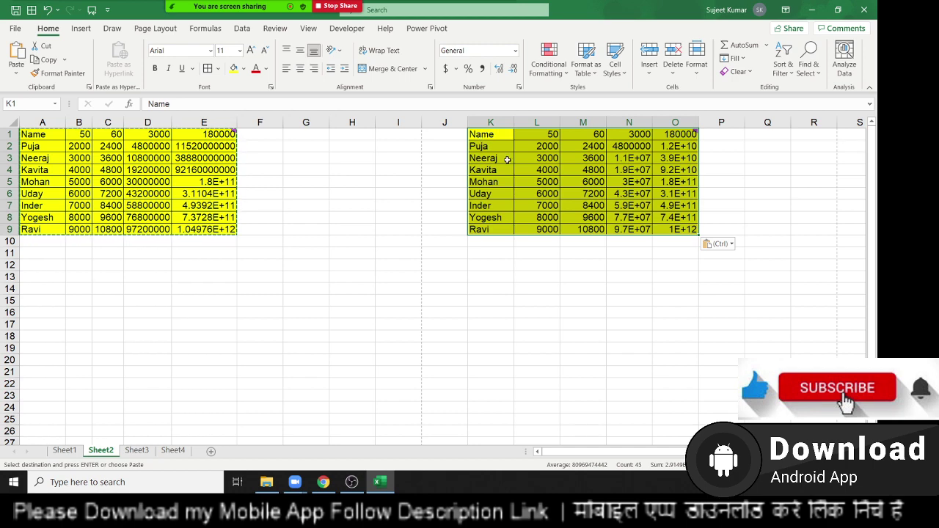
Step: Give columns K–O the source column widths via Paste Special Column widths
right_click(507, 160)
left_click(542, 187)
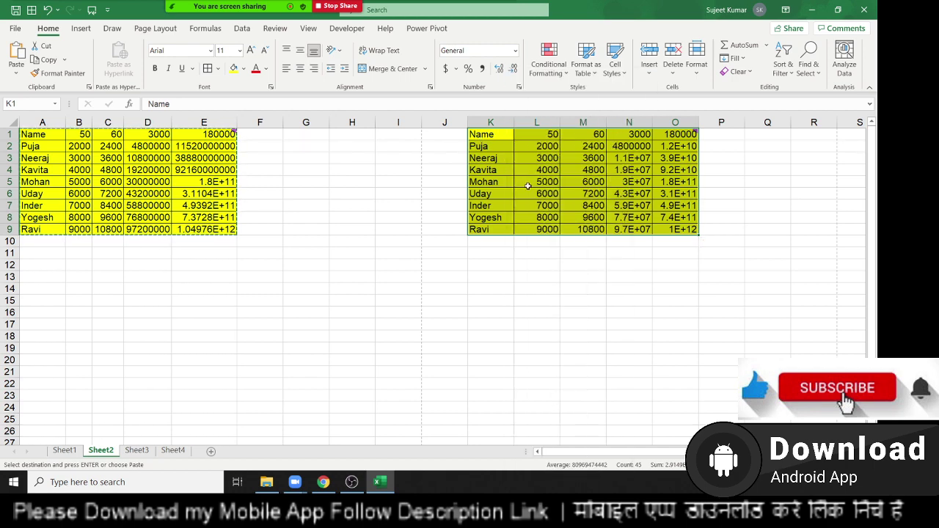
left_click(556, 142)
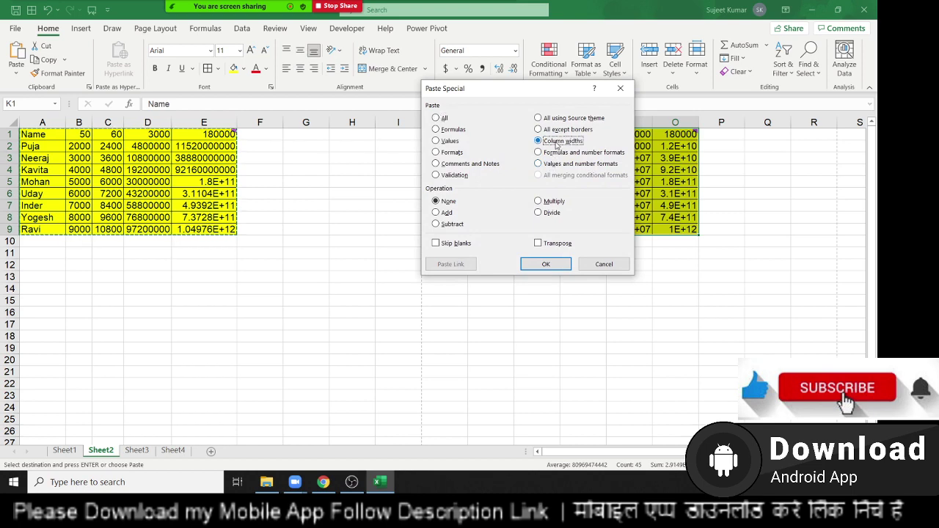
left_click(532, 265)
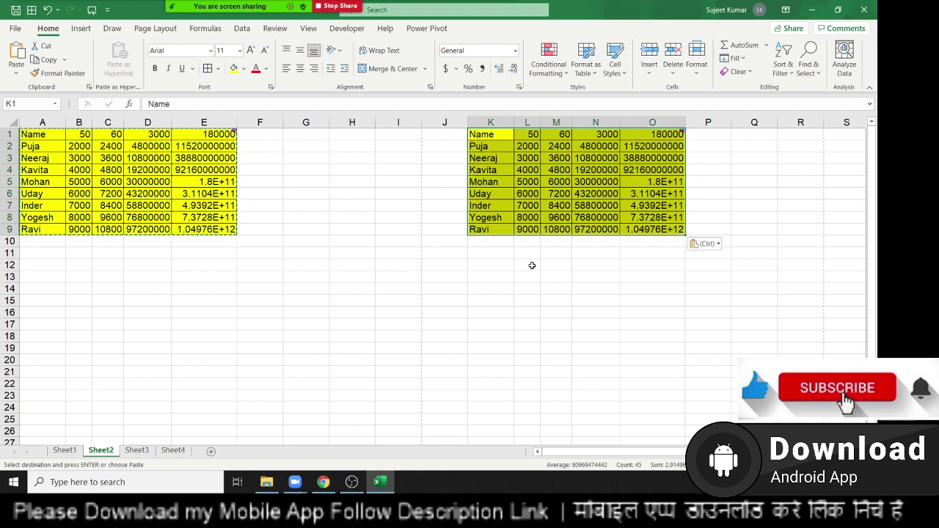
Step: Apply source column widths at G15, paste the table there, then undo it
right_click(325, 301)
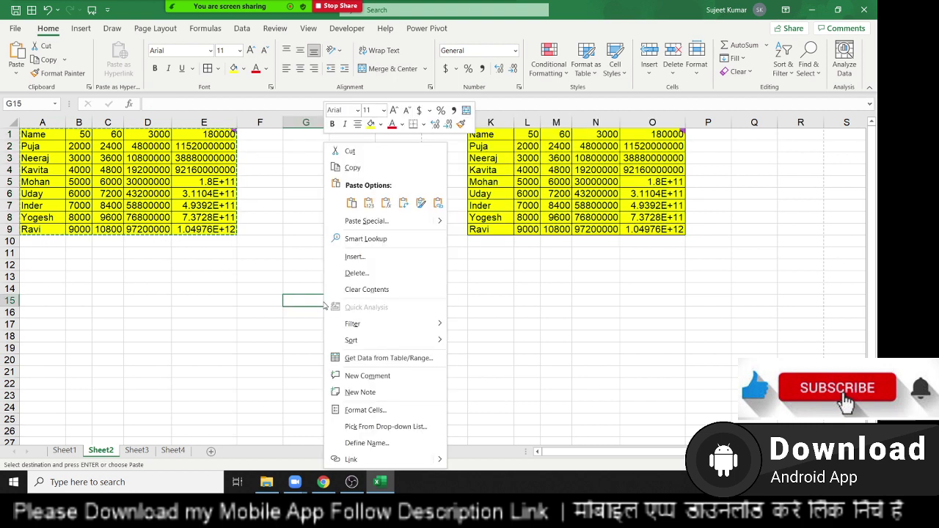
left_click(380, 222)
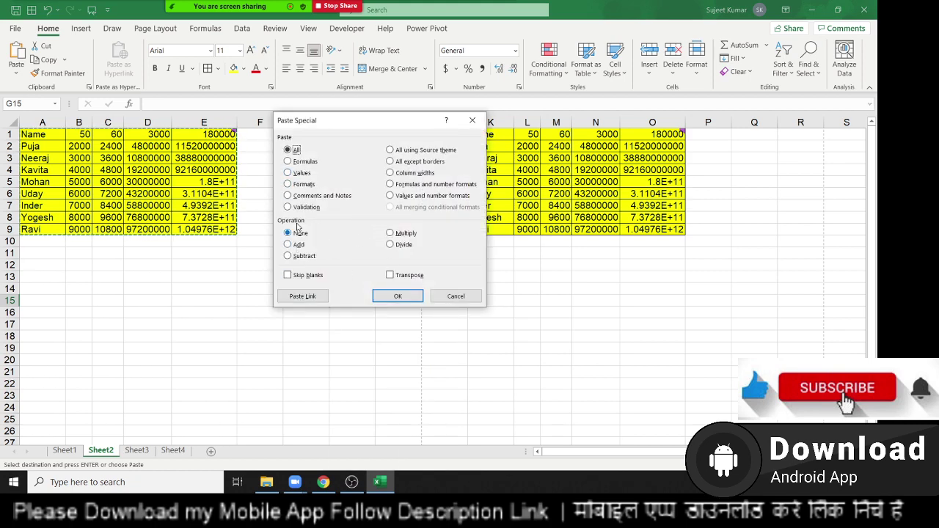
left_click(398, 174)
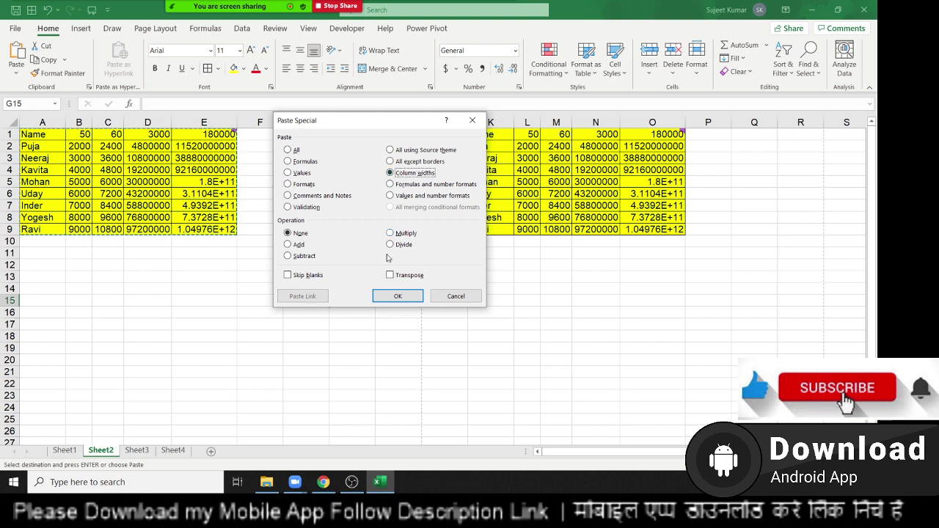
left_click(384, 298)
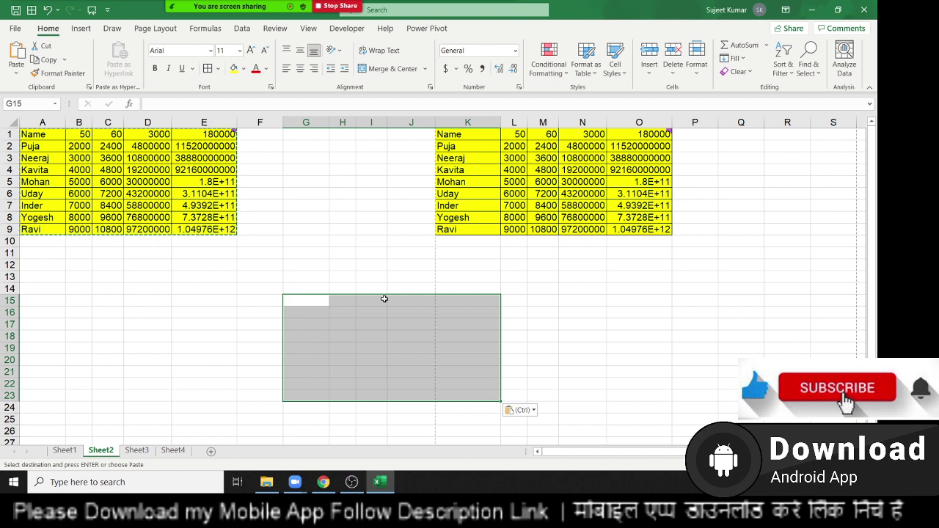
key("ctrl+v")
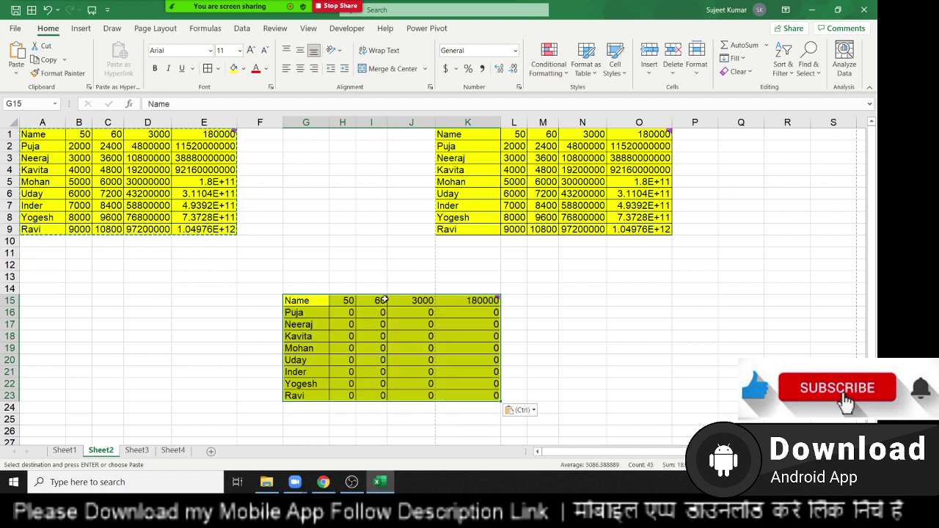
key("ctrl+z")
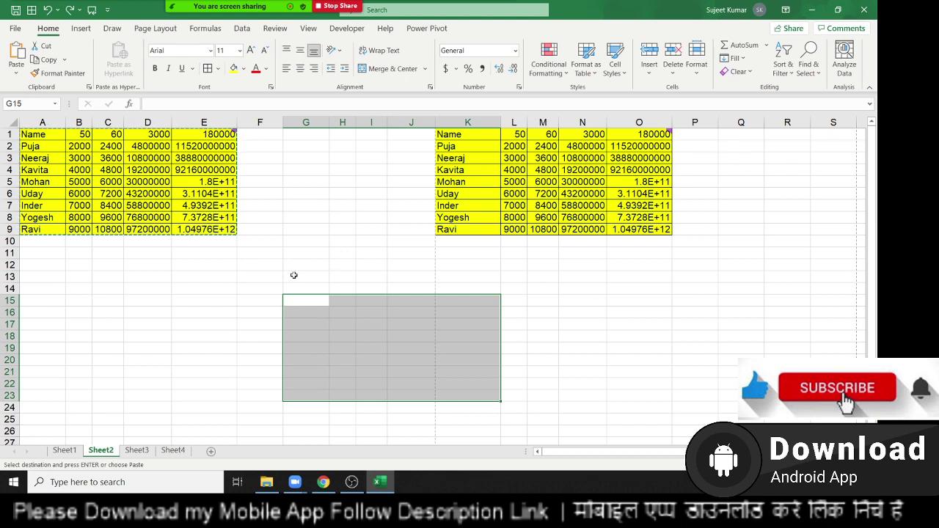
Step: Paste the table at G15 with Keep Source Column Widths
right_click(323, 301)
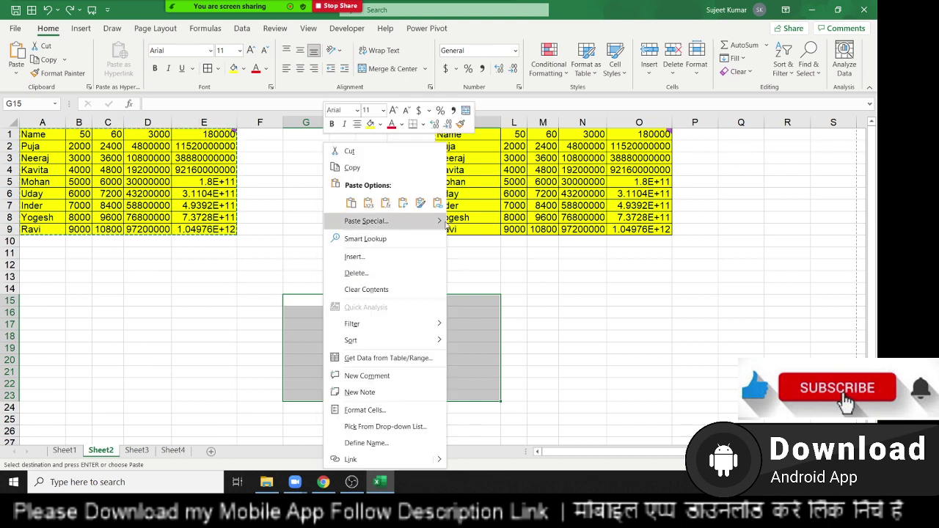
mouse_move(438, 221)
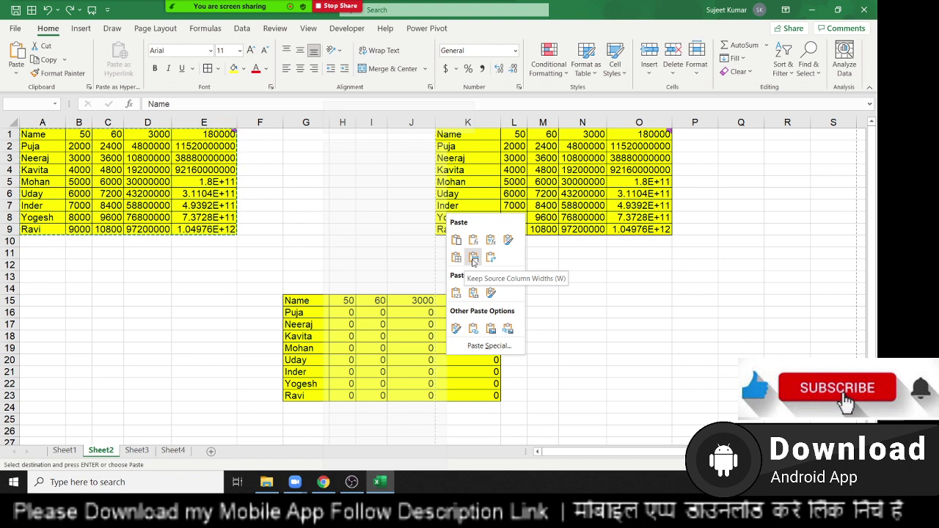
left_click(474, 260)
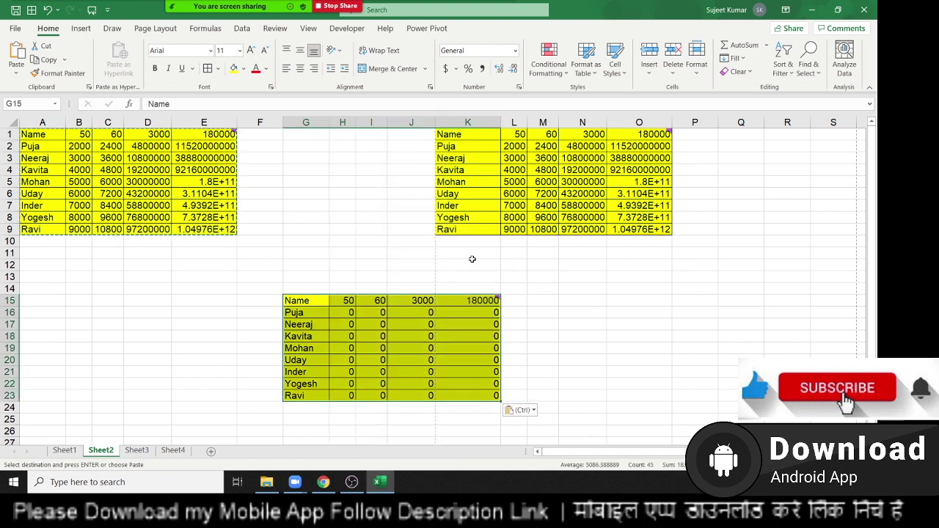
Step: Select columns G through Q for clearing
left_click(313, 241)
left_click_drag(321, 123, 342, 122)
left_click_drag(436, 123, 495, 198)
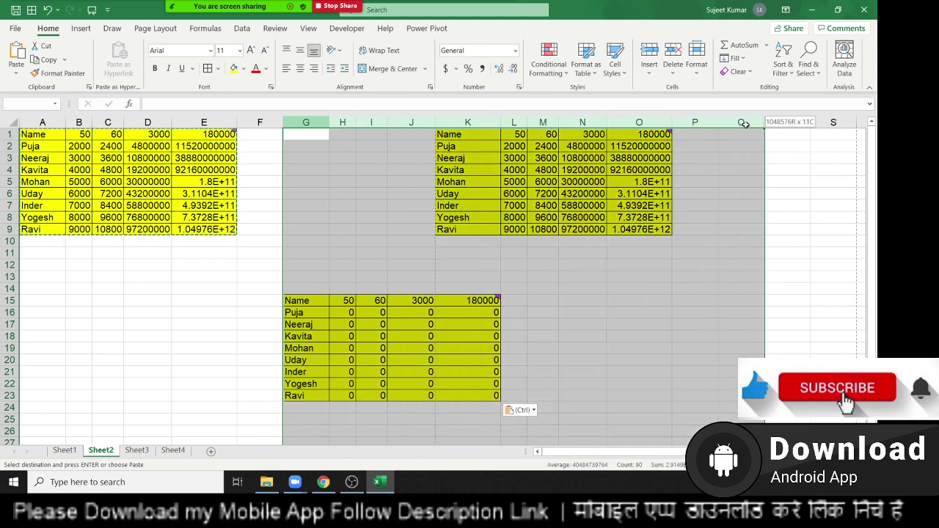
Step: Add a Date header in F1 with 1-Jan dates filled down to F9, shaded yellow
left_click(250, 135)
type("Date")
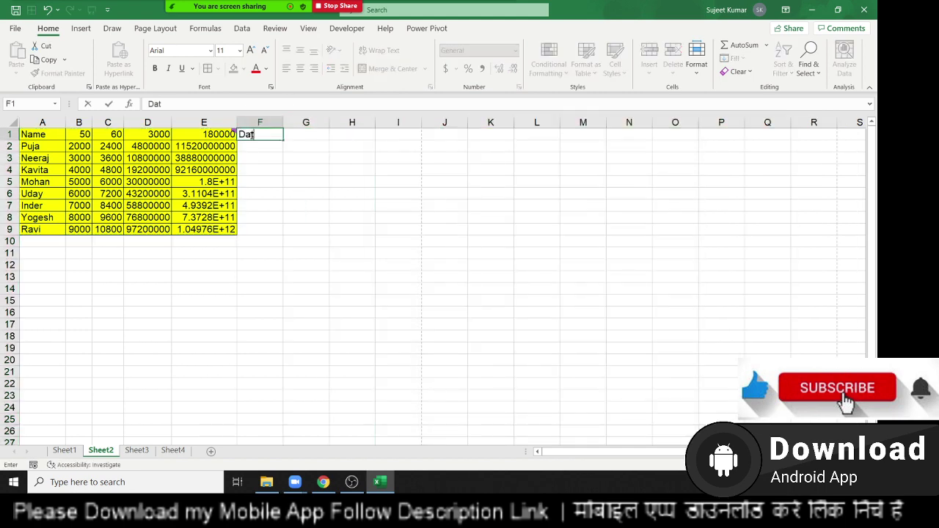
key("Return")
type("1/1")
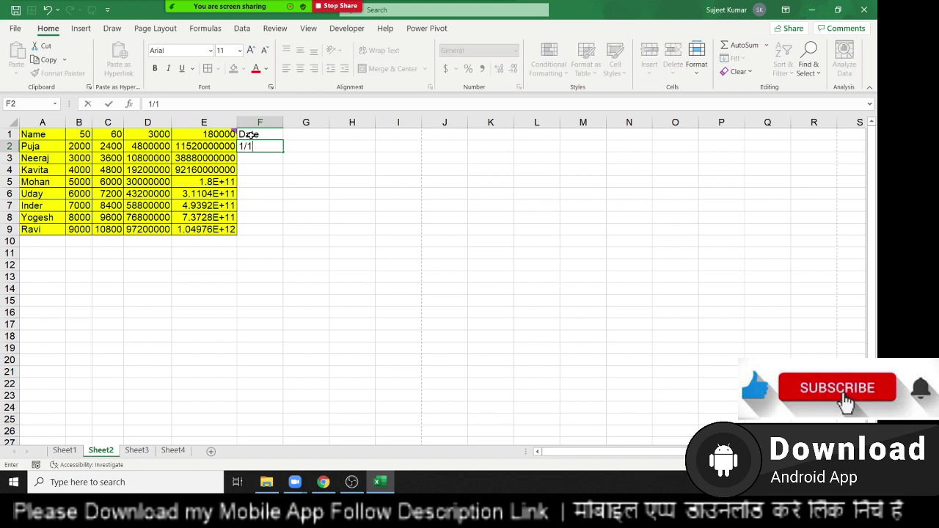
key("Return")
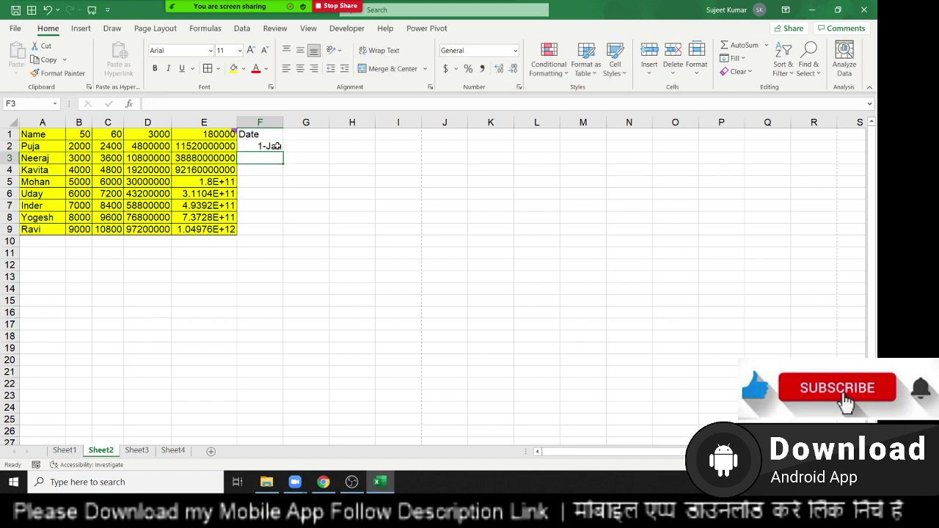
left_click(278, 146)
left_click_drag(283, 152, 267, 227)
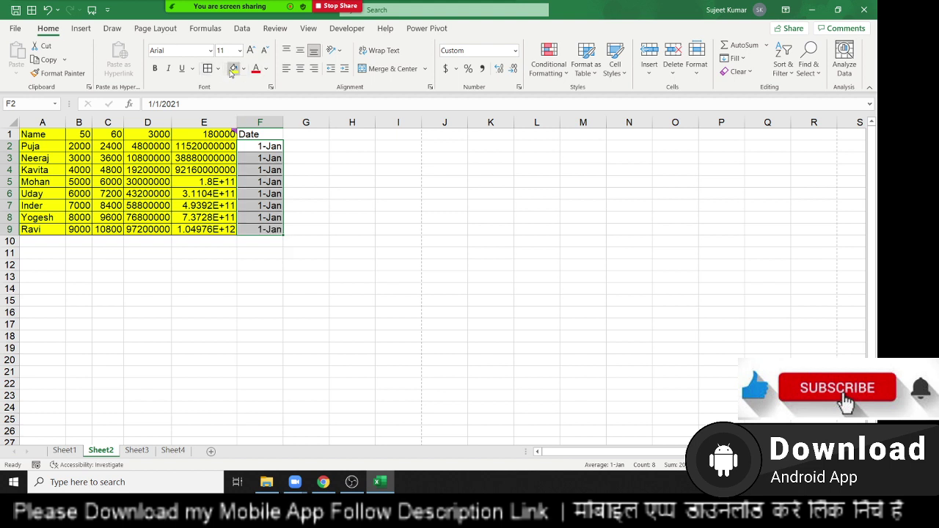
left_click(234, 68)
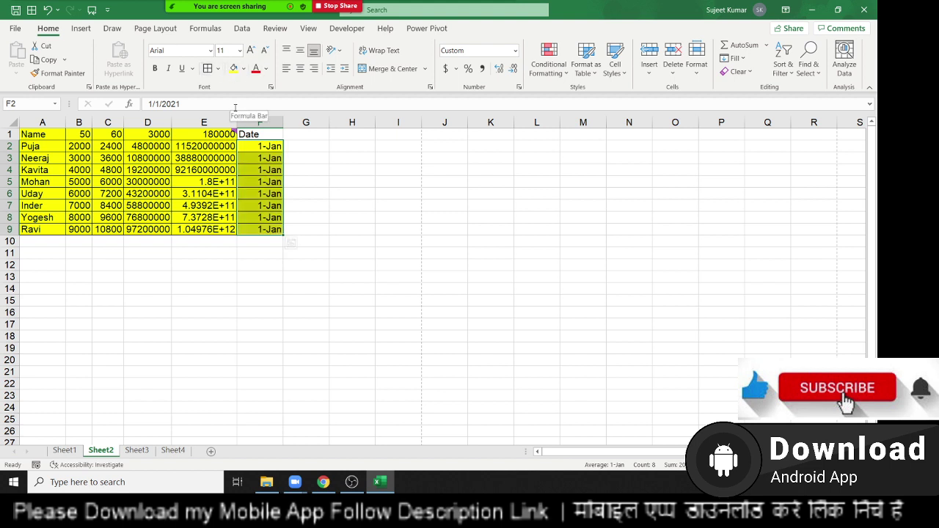
Step: Paste the F2:F9 dates into J3:J10 as values only, showing 44197
key("ctrl+c")
left_click(449, 158)
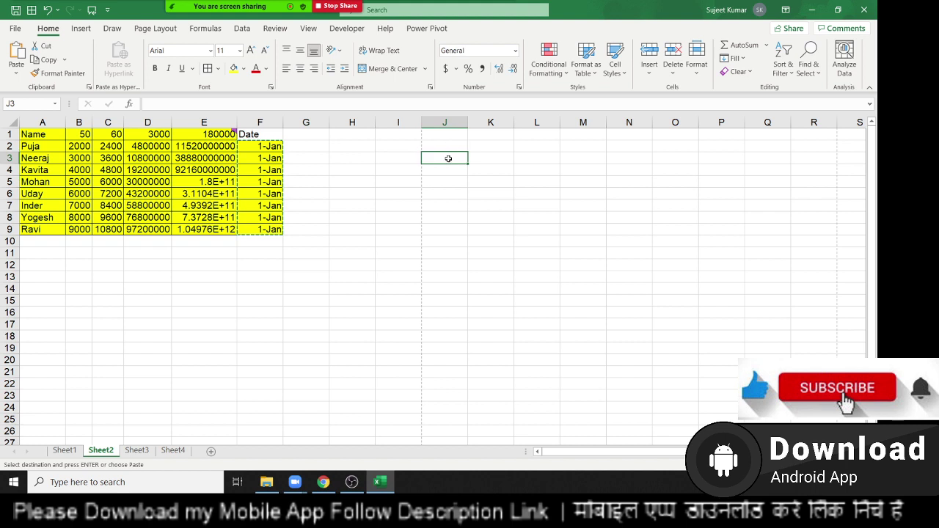
right_click(448, 158)
left_click(483, 211)
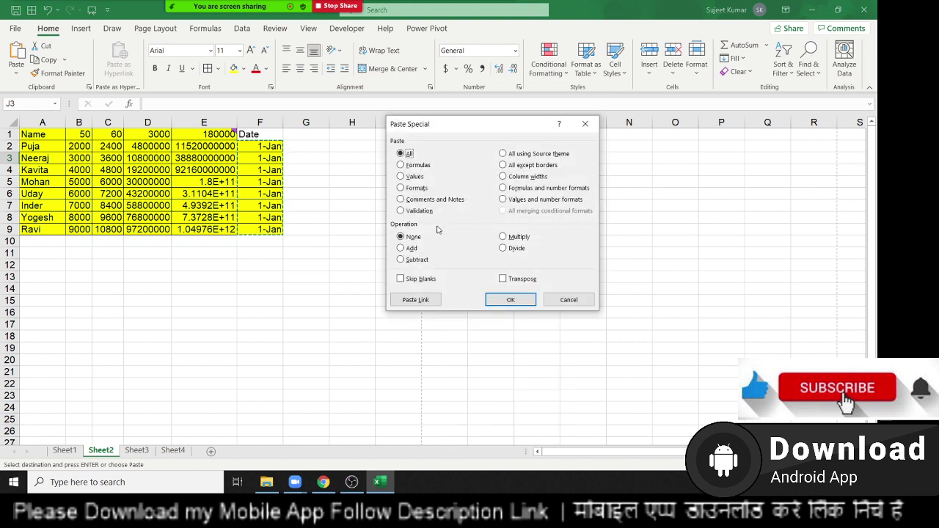
left_click(410, 177)
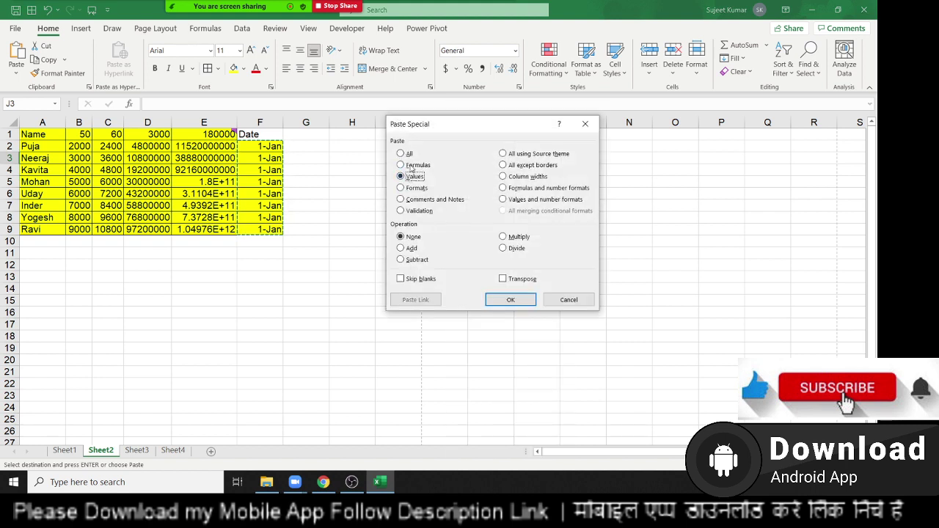
left_click(516, 299)
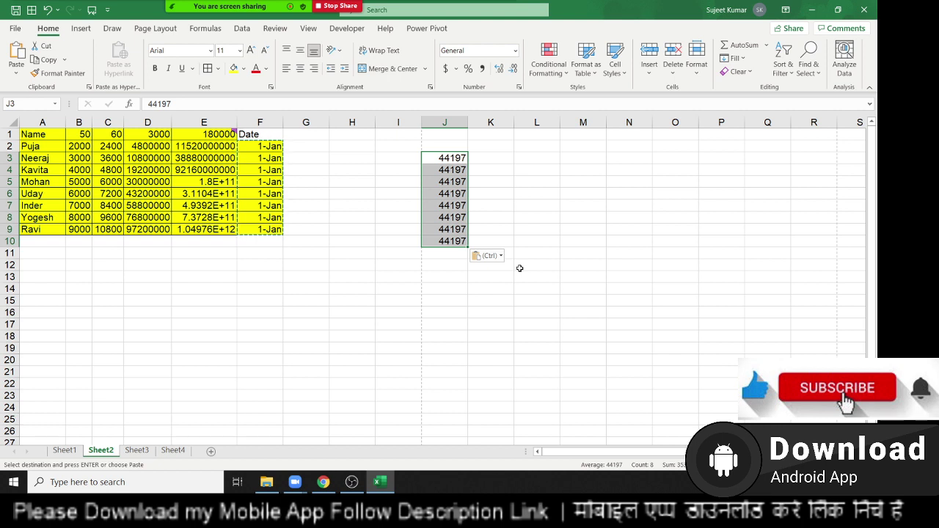
left_click(445, 160)
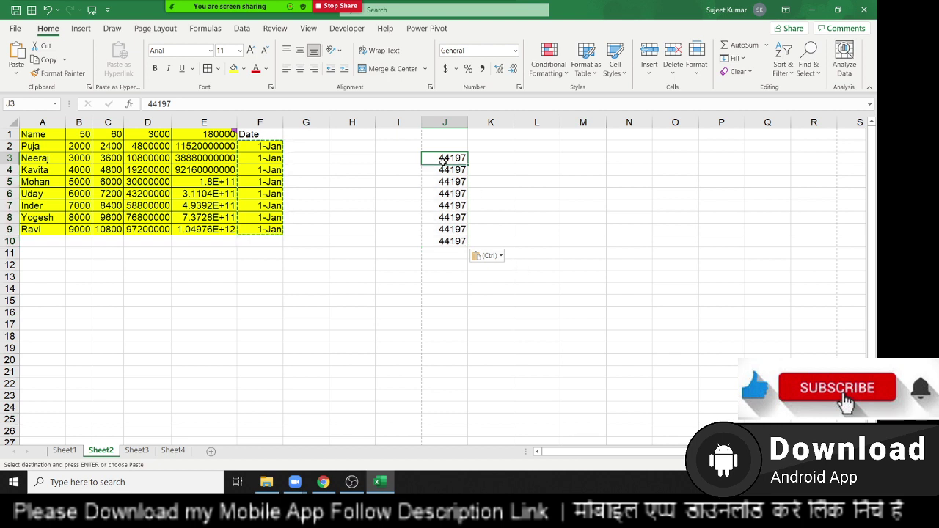
left_click(359, 267)
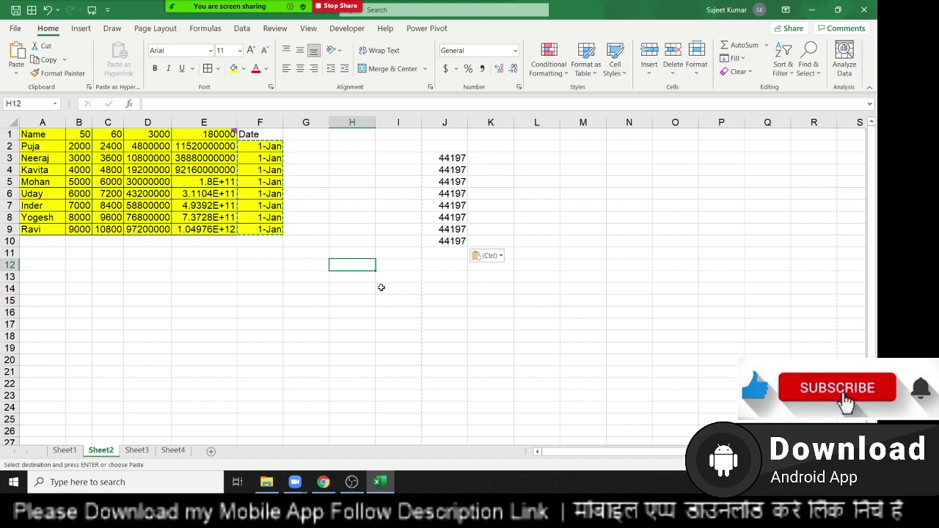
Step: Show H12's test date as a General number, then clear H12
key("ctrl+semicolon")
key("Return")
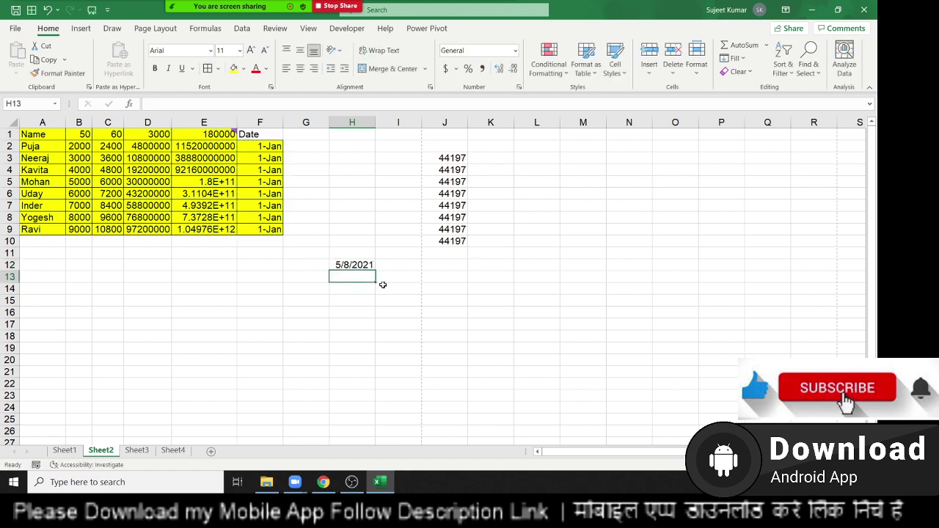
key("Up")
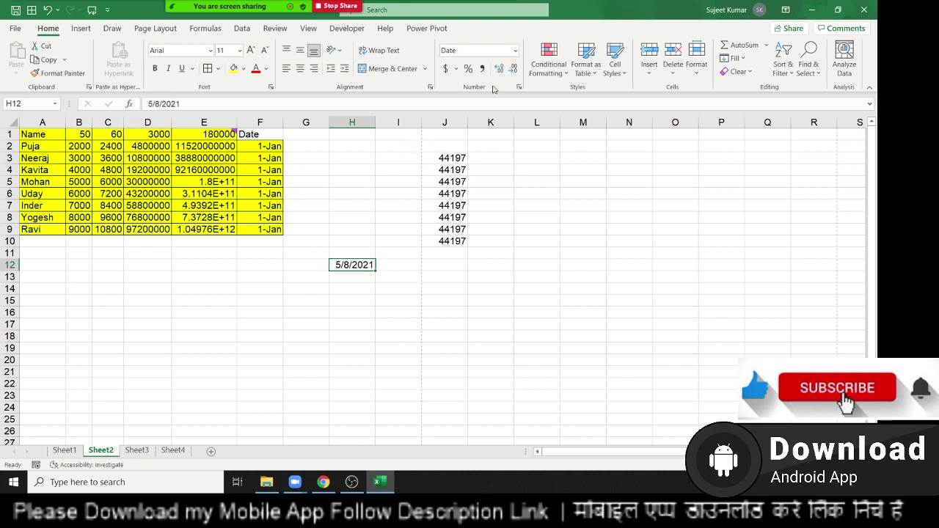
left_click(516, 52)
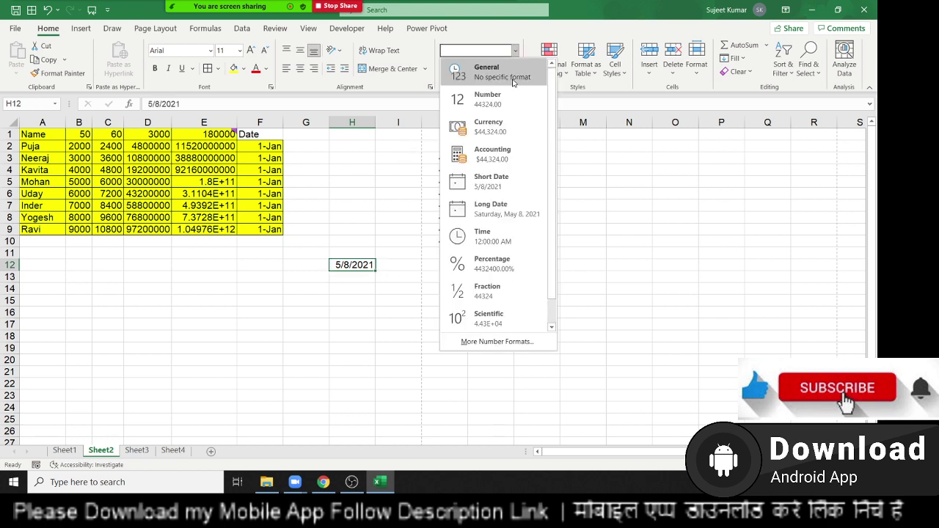
left_click(516, 82)
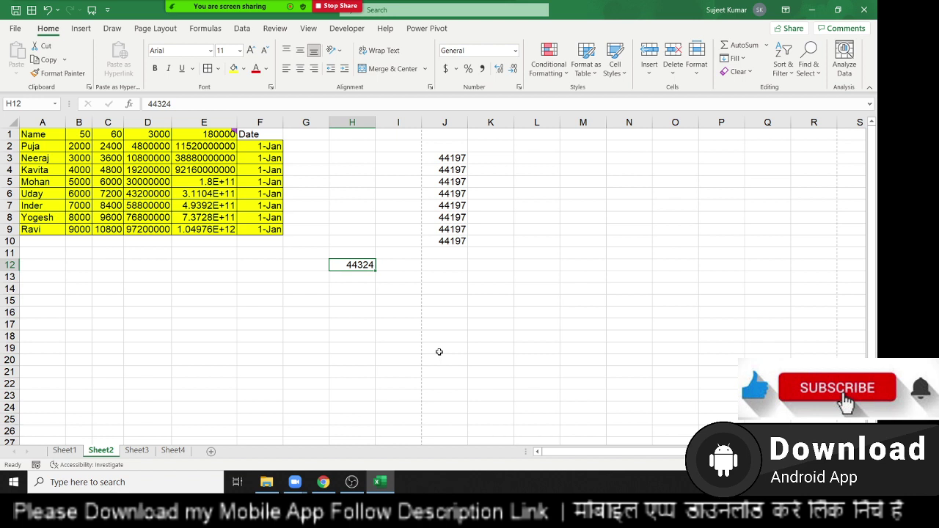
key("Delete")
Step: Enter 1 in H11 and format it as a Short Date
key("Up")
type("1")
key("Return")
left_click(361, 254)
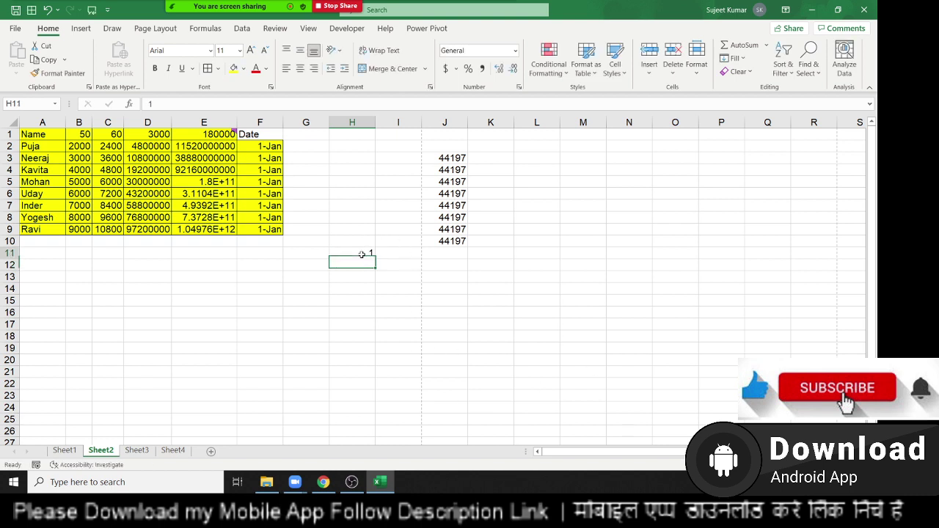
left_click(516, 51)
left_click(492, 181)
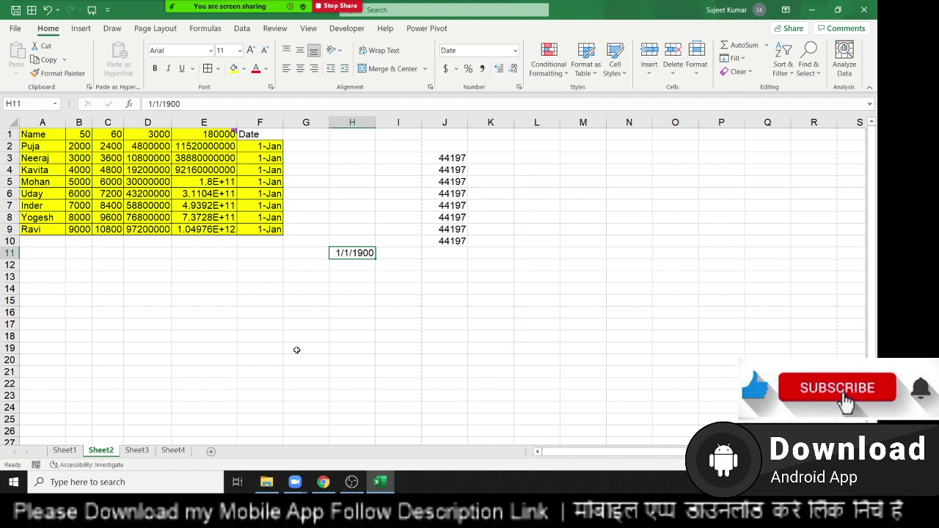
Step: Try 2, 367 and finally 44197 in H11 so it shows 1/1/2021
type("2")
key("Return")
key("Up")
type("367")
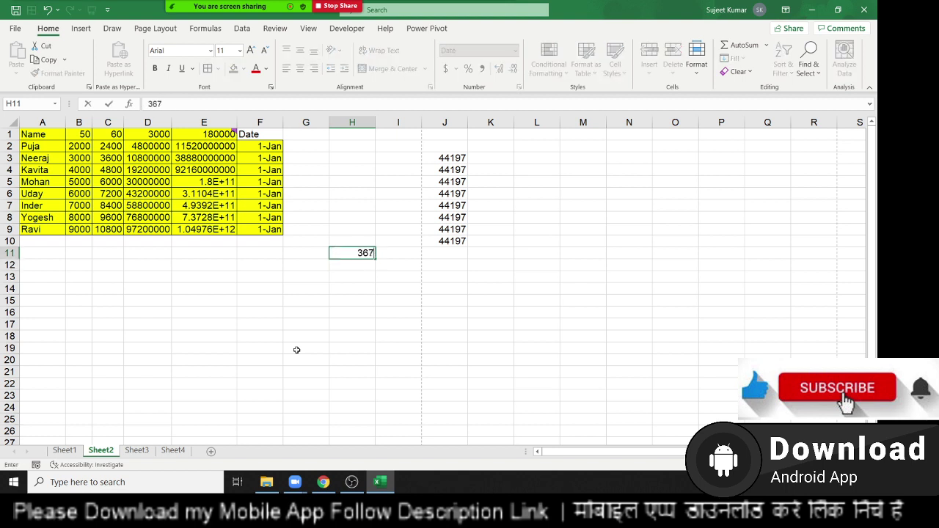
key("Return")
key("Up")
type("11")
type("4197")
key("Return")
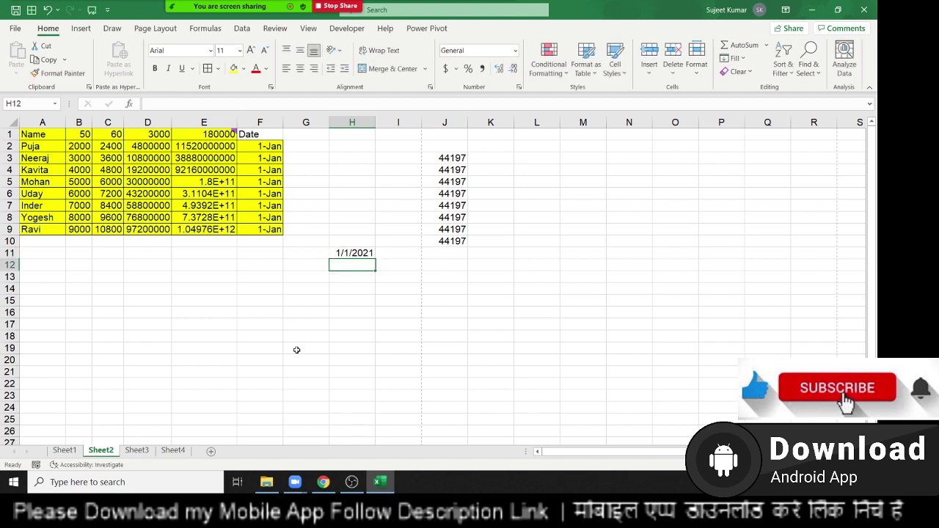
Step: Display H11's date as 1-Jan-21 using the Ctrl+Shift+# date format
key("Up")
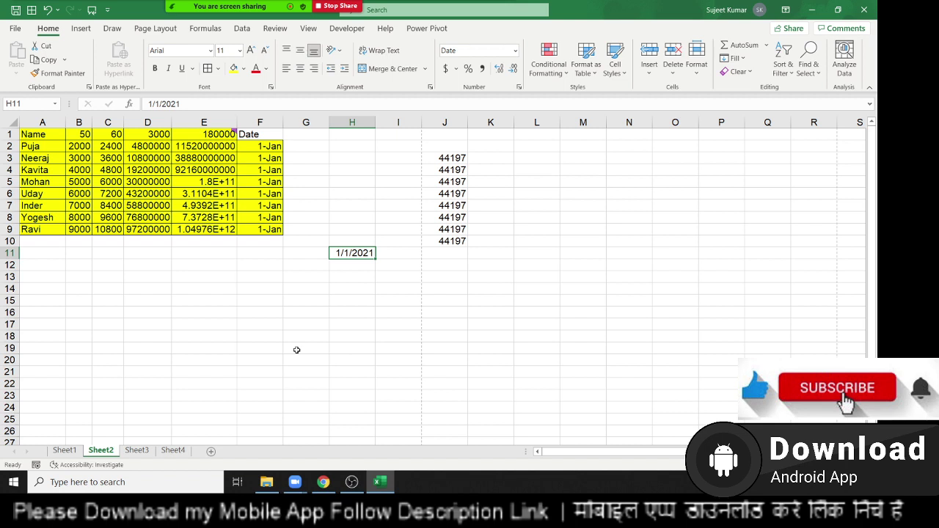
key("Down")
key("Down")
key("Down")
key("Up")
key("Up")
key("Up")
key("ctrl+shift+3")
key("Down")
key("Down")
key("Down")
key("Down")
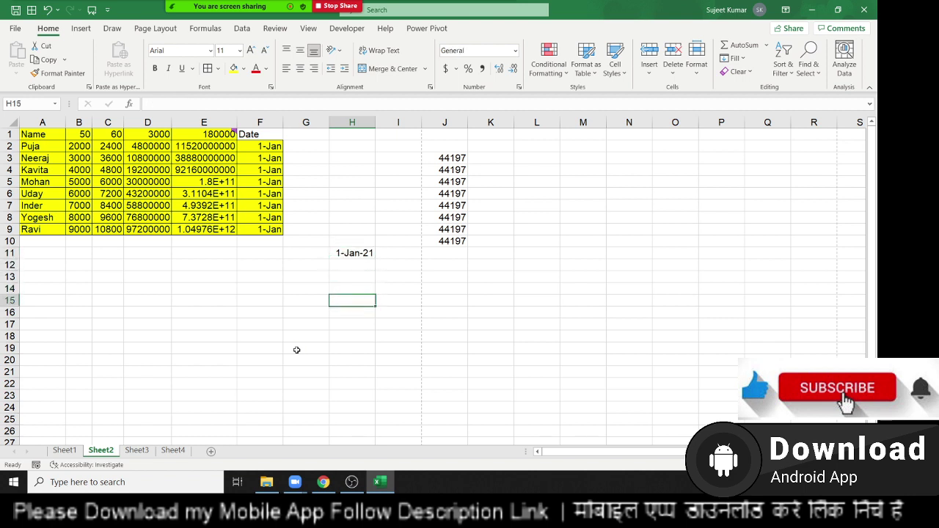
Step: Enter 1sd in H15 and the formula =H15+20 in H16
type("1sd")
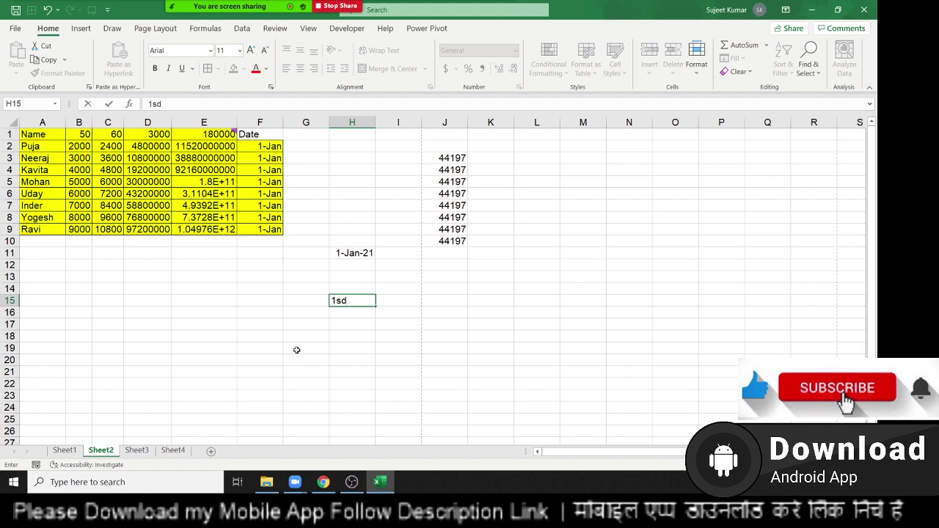
key("Return")
type("=")
key("Up")
type("+")
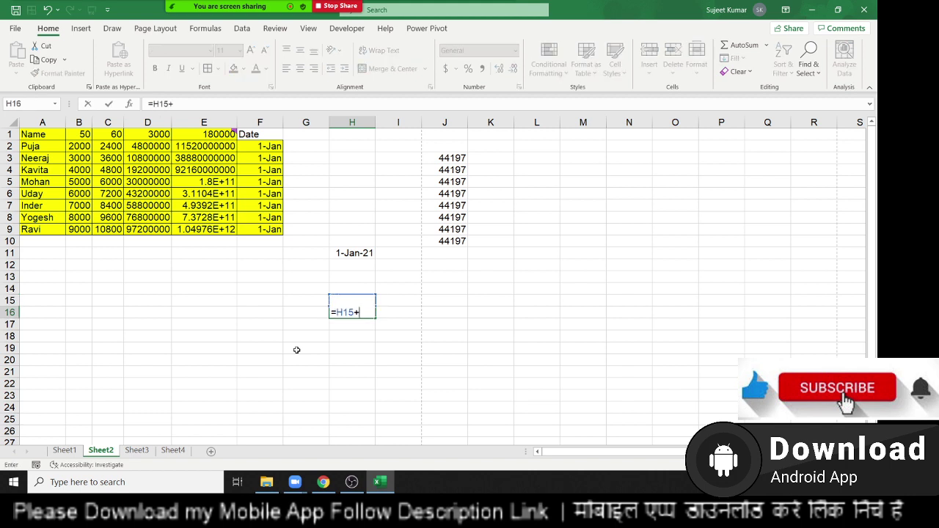
type("0")
key("BackSpace")
type("20")
key("Return")
Step: Enter =H11+20 in H12 so it shows 21-Jan-21
key("Up")
key("Up")
key("Up")
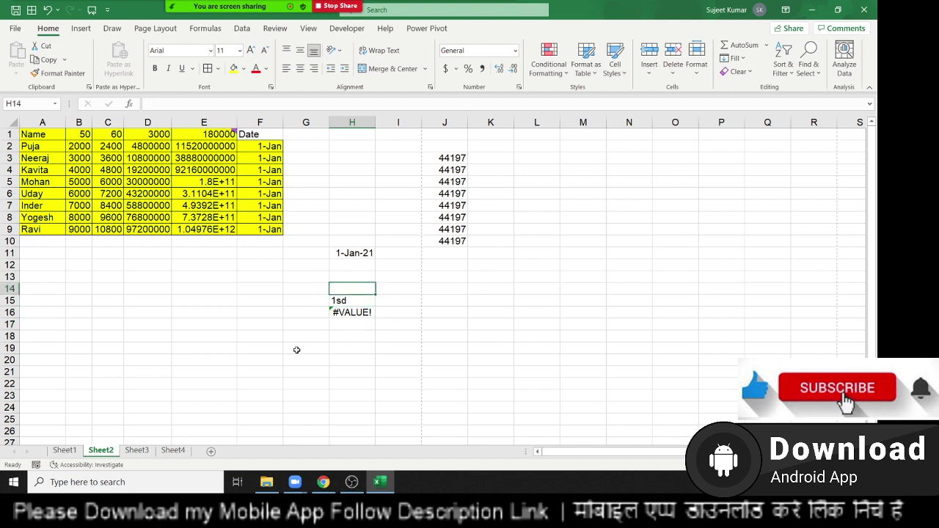
key("Up")
key("Up")
type("=")
key("Up")
type("+")
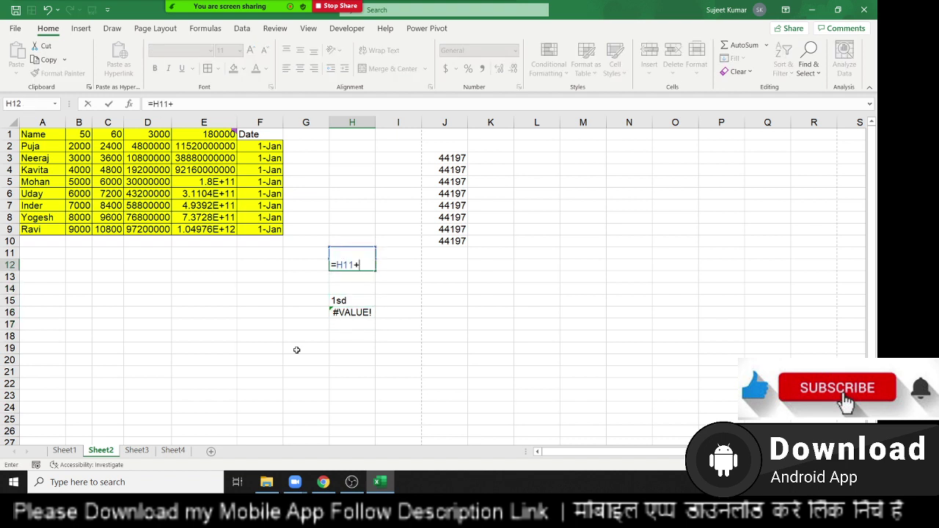
type("20")
key("ctrl+Return")
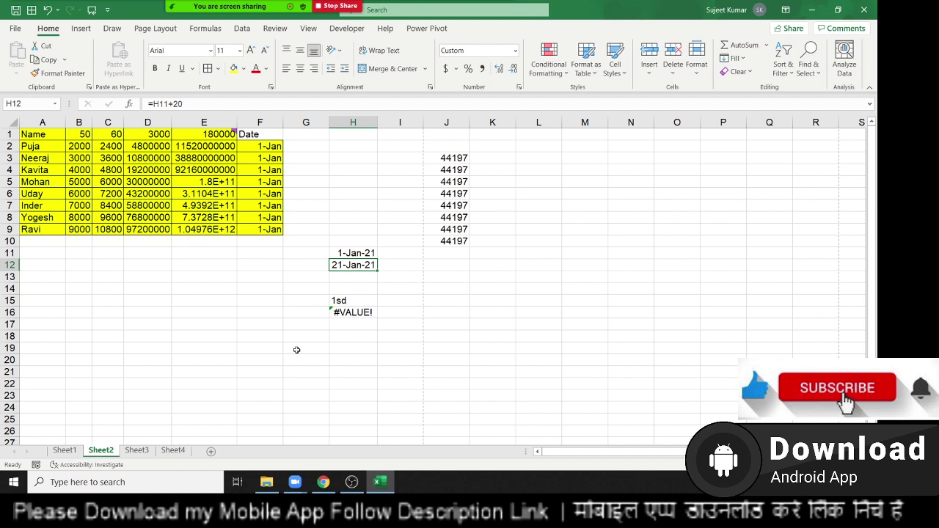
Step: Switch H11:H12 to General to show the dates as serial numbers
key("Up")
key("shift+Down")
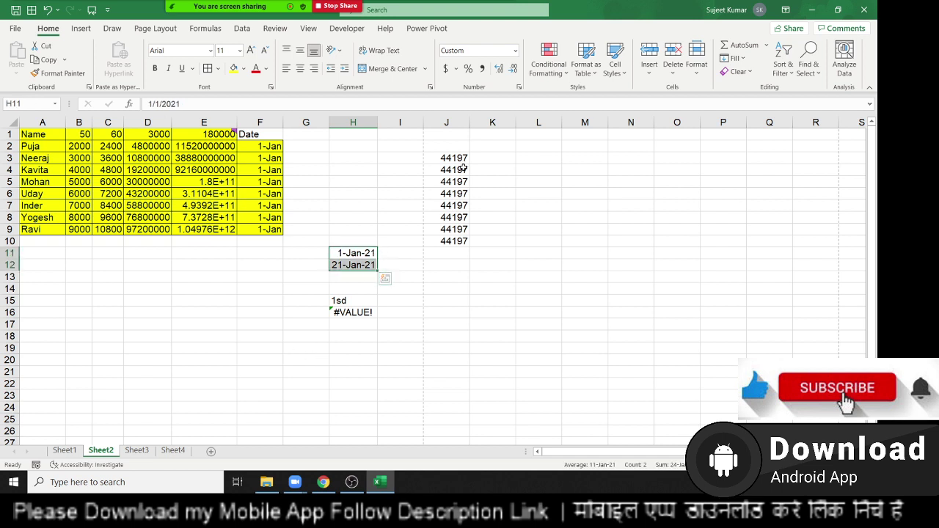
left_click(515, 50)
left_click(473, 70)
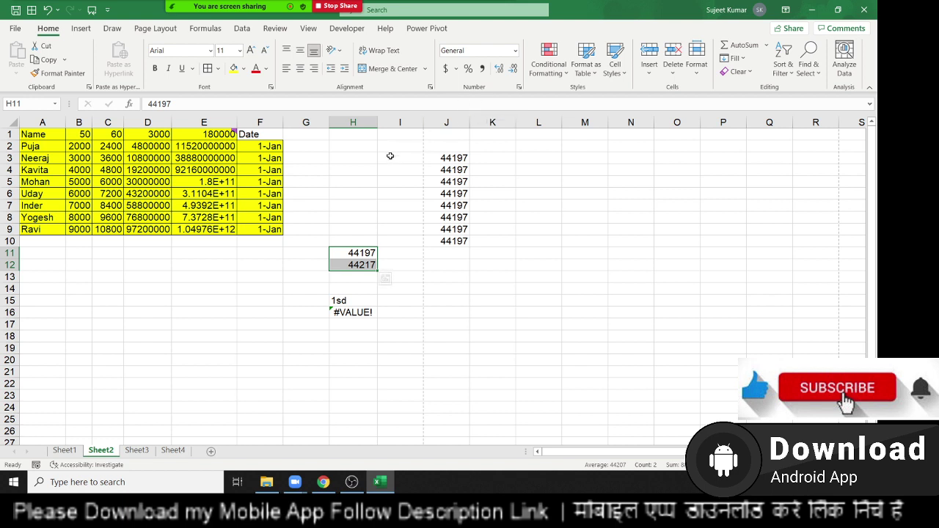
Step: Delete the scratch values in H2:J18 and reselect the table's Date column
left_click_drag(345, 147, 474, 343)
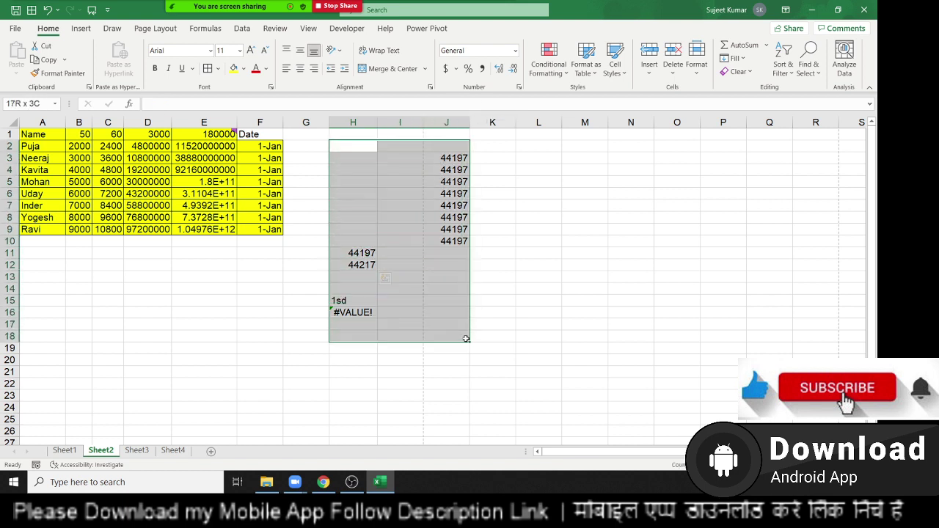
key("Delete")
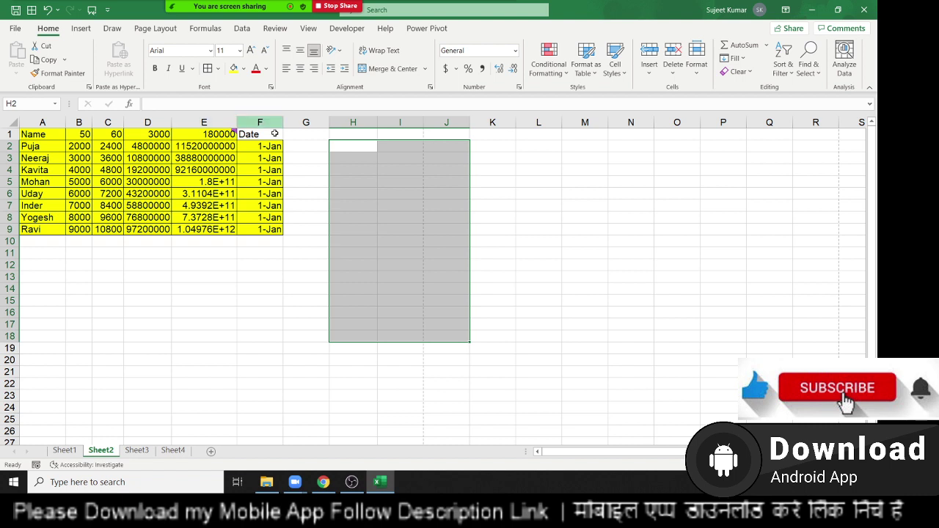
left_click_drag(275, 134, 274, 235)
left_click(275, 241)
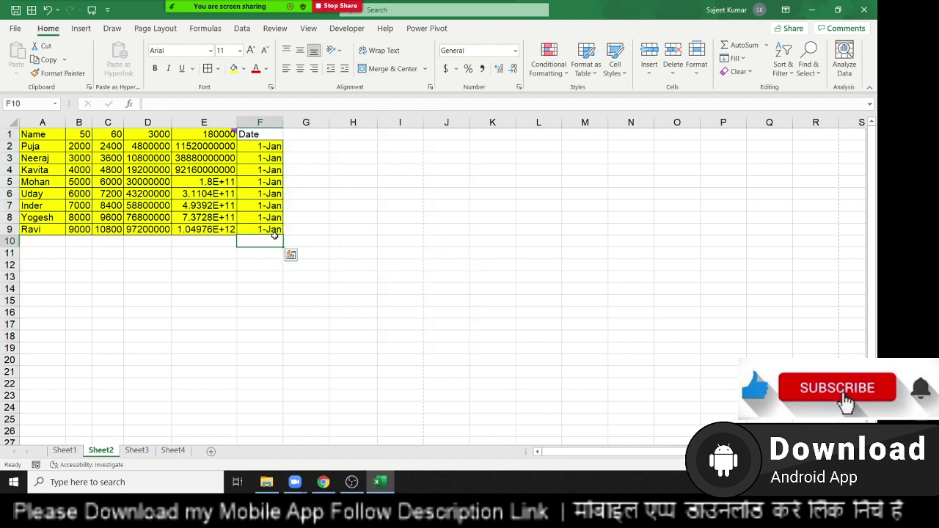
left_click(268, 229)
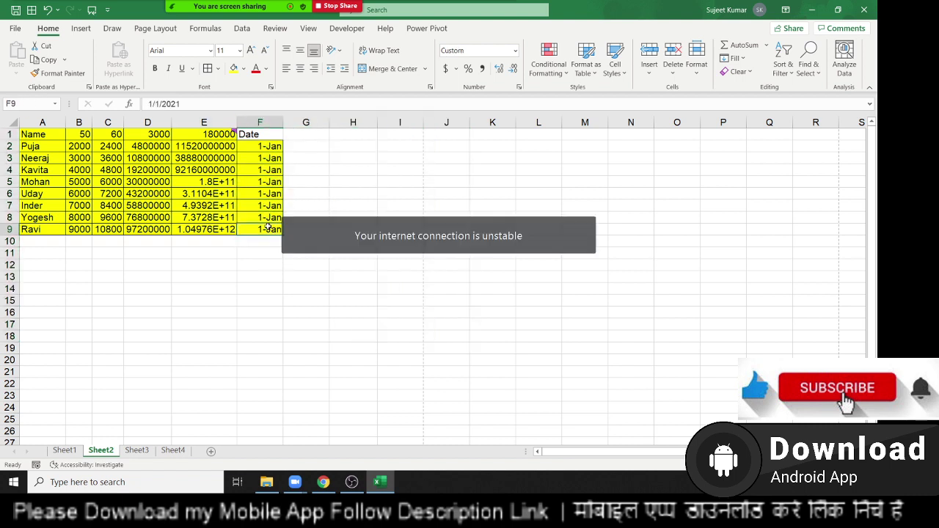
key("ctrl+Up")
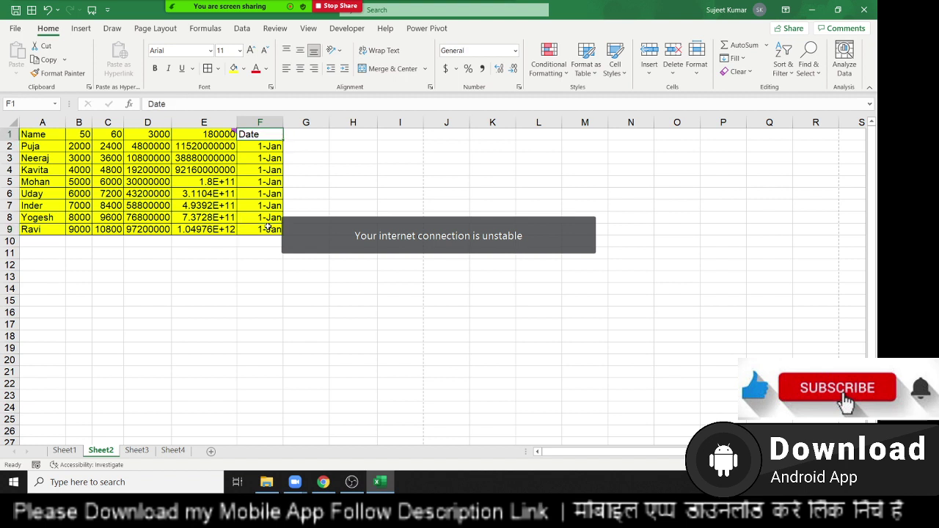
key("ctrl+shift+Down")
key("ctrl+c")
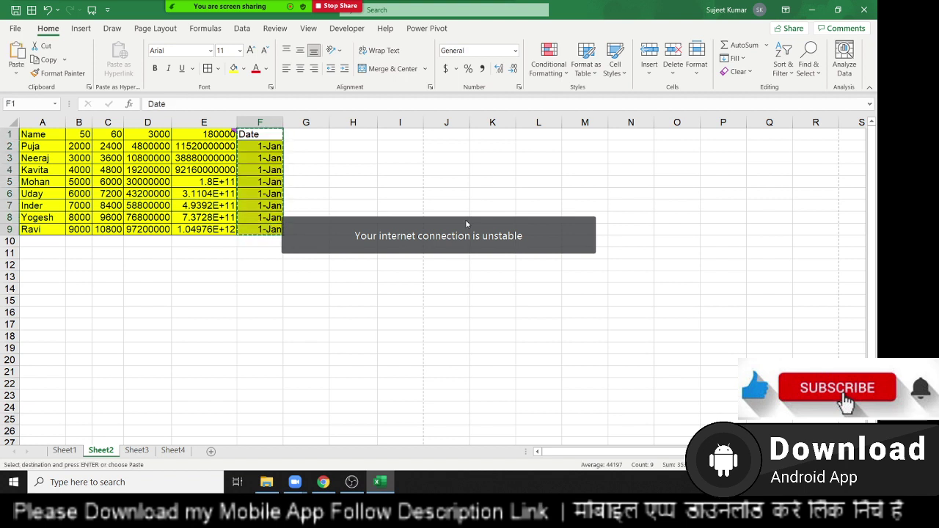
right_click(492, 136)
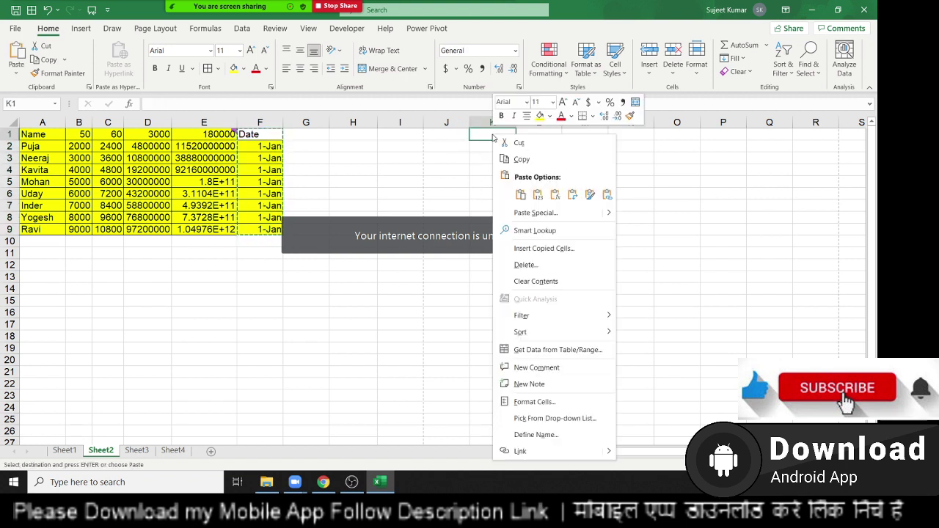
left_click(535, 213)
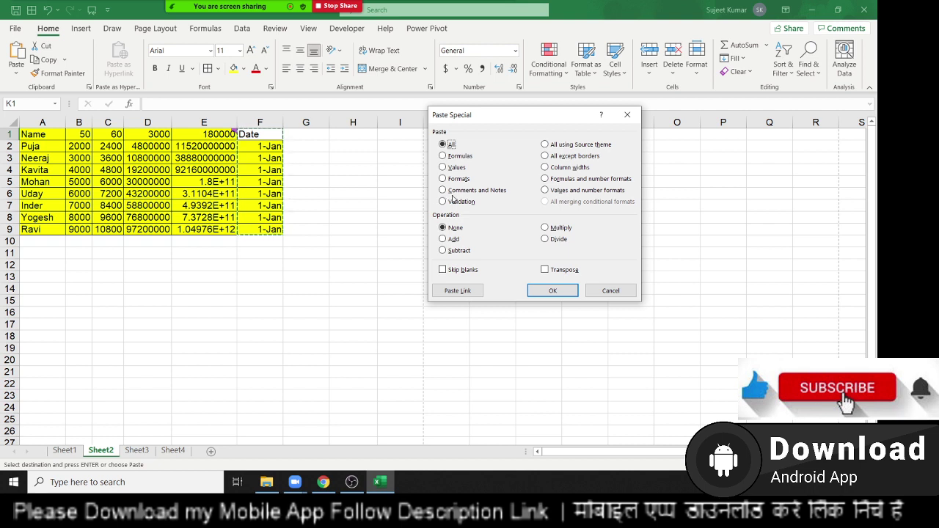
left_click(567, 180)
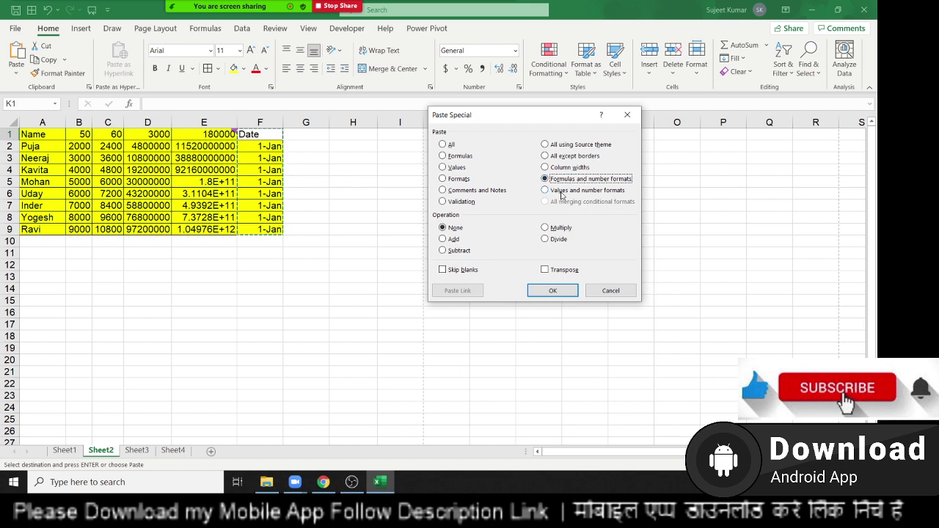
left_click(562, 190)
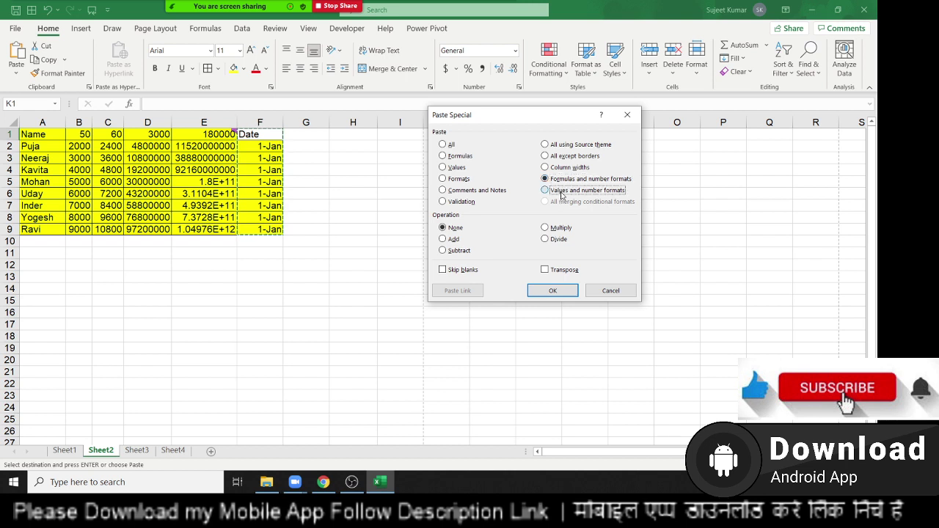
left_click(552, 291)
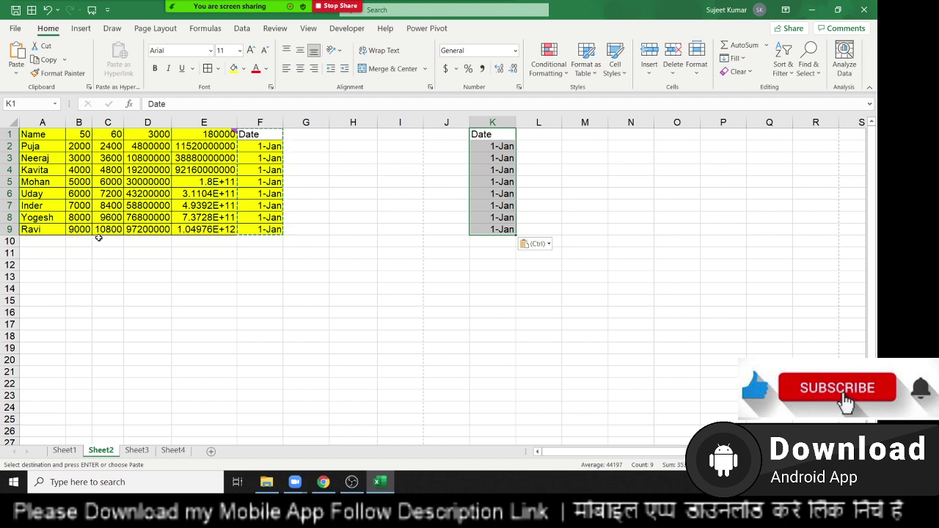
key("ctrl+z")
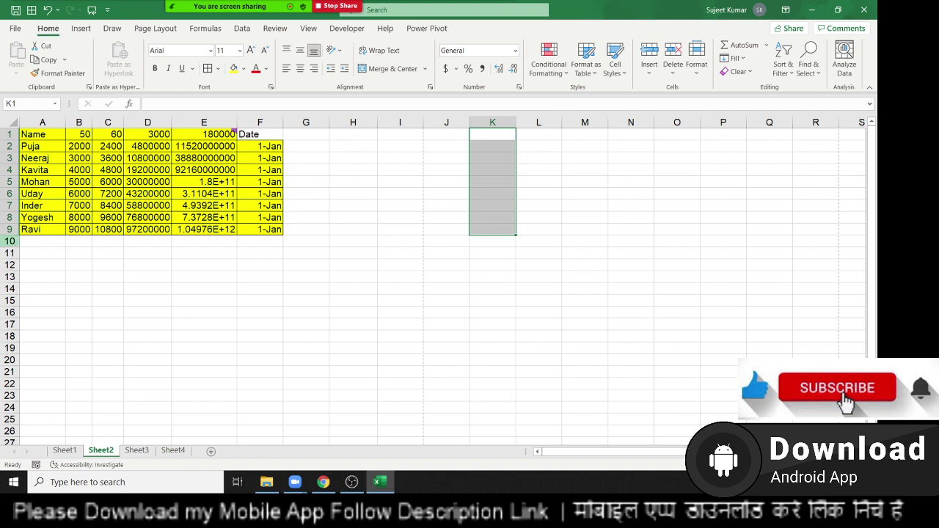
Step: Copy the yellow table A1:F9 into J1 as values and number formats only, then show Zoom participants
mouse_move(50, 135)
left_mouse_down()
mouse_move(202, 224)
mouse_move(289, 239)
left_mouse_up()
key("ctrl+c")
right_click(459, 136)
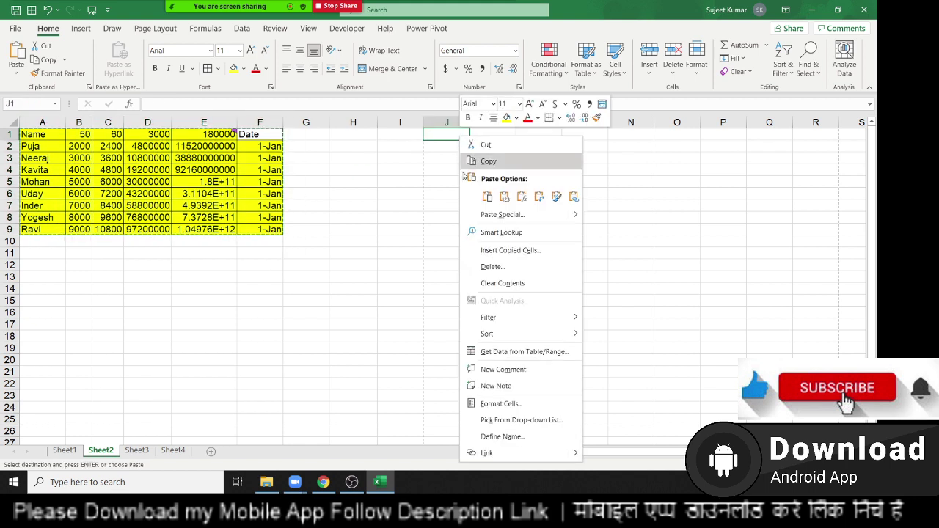
left_click(504, 218)
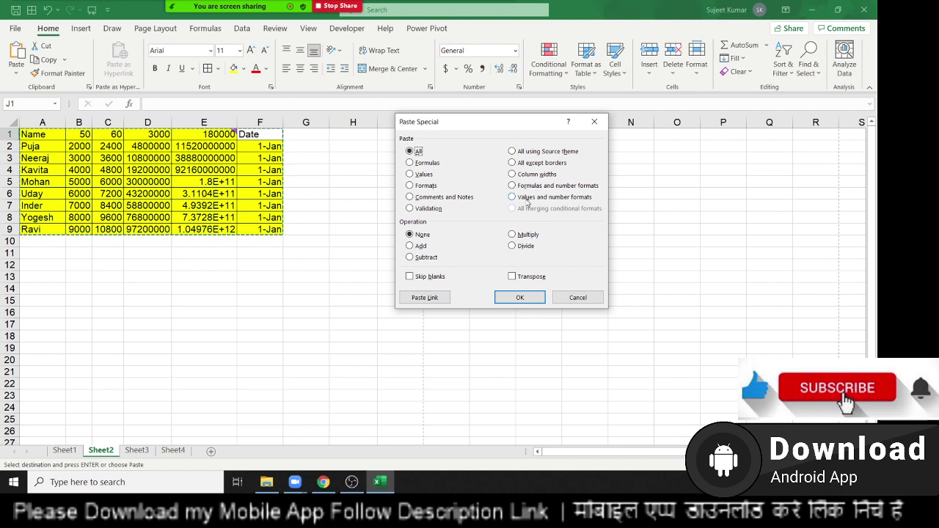
left_click(526, 196)
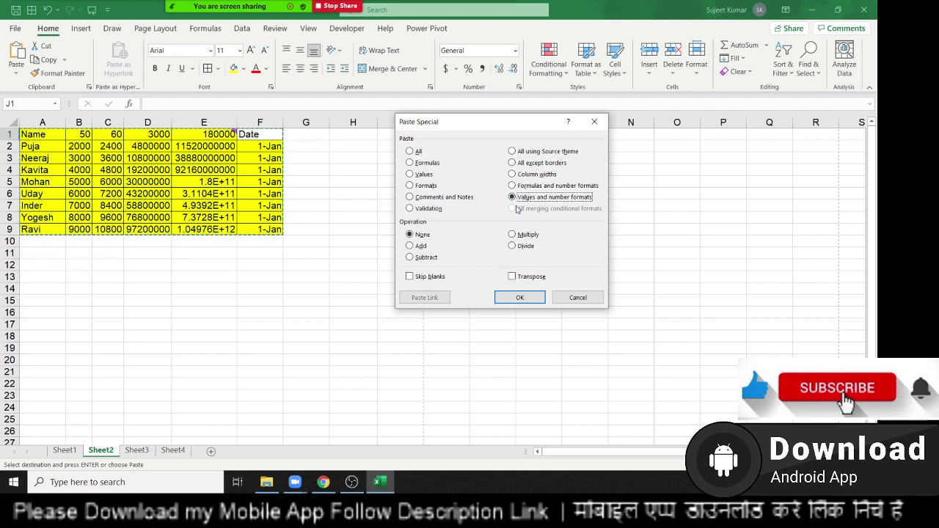
left_click(519, 297)
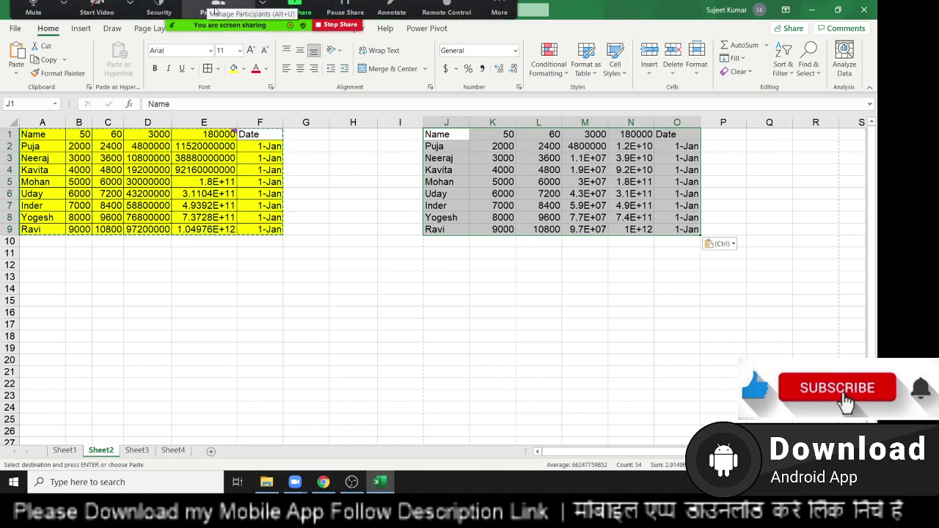
left_click(231, 19)
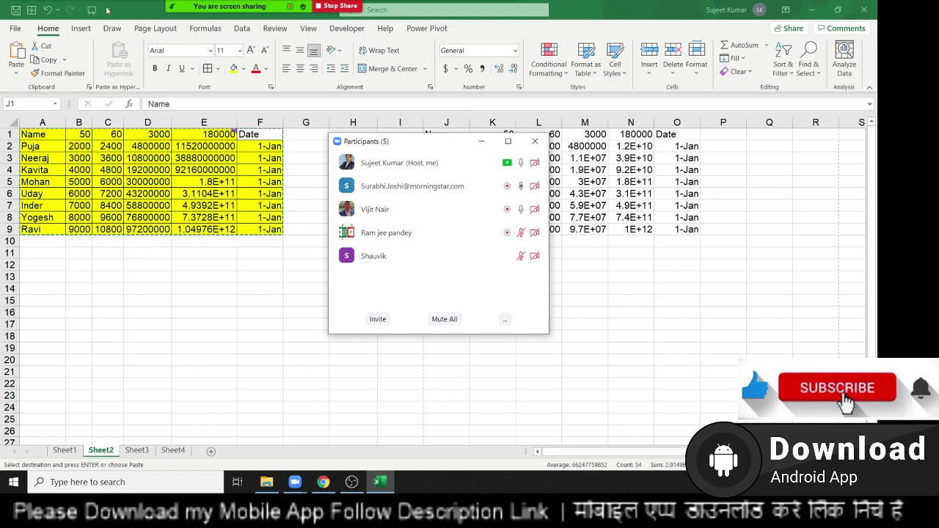
Step: Clear the copy marquee and close the Zoom participants list so the J1:O9 copy is visible
mouse_move(3, 20)
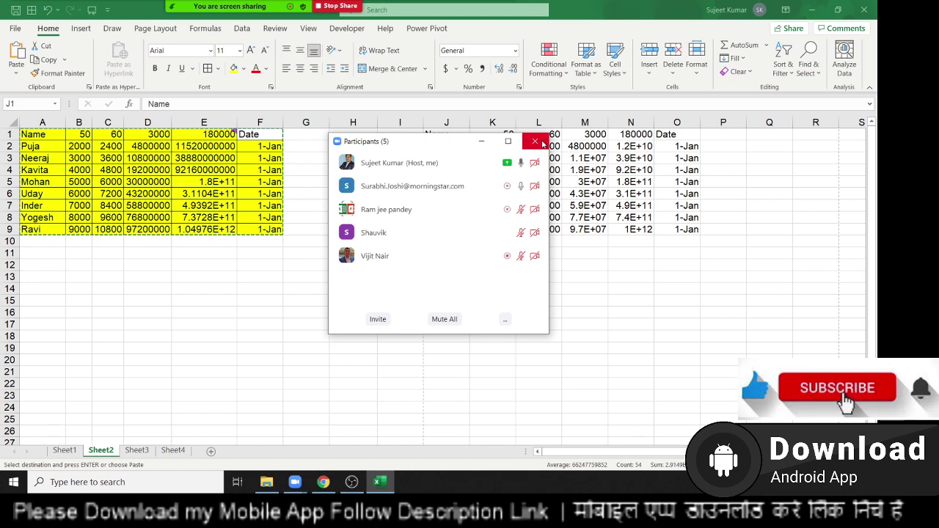
key("ctrl+v")
left_click(206, 132)
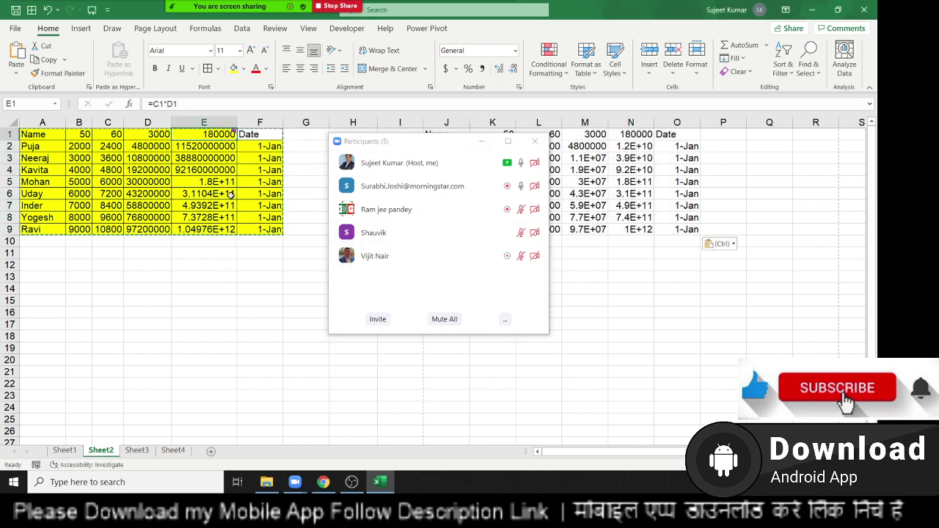
left_click(231, 195)
key("Escape")
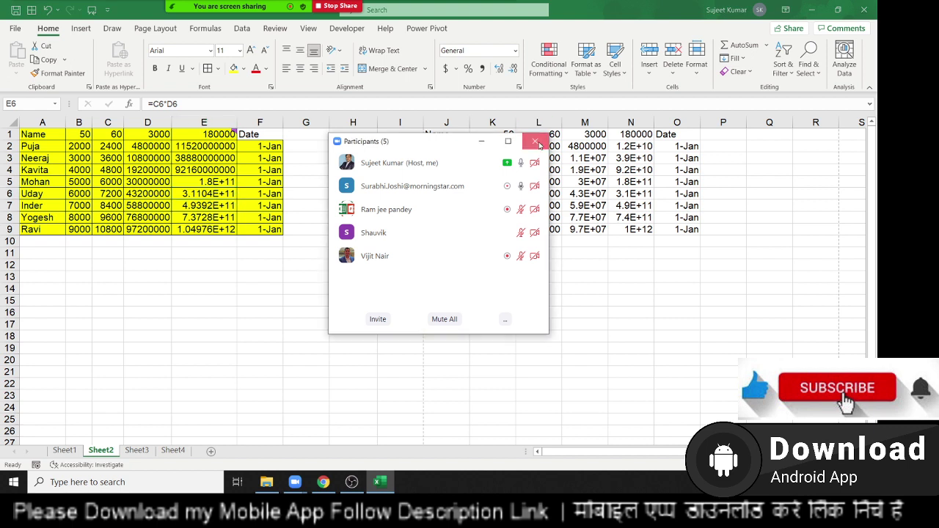
left_click(539, 142)
left_click(270, 134)
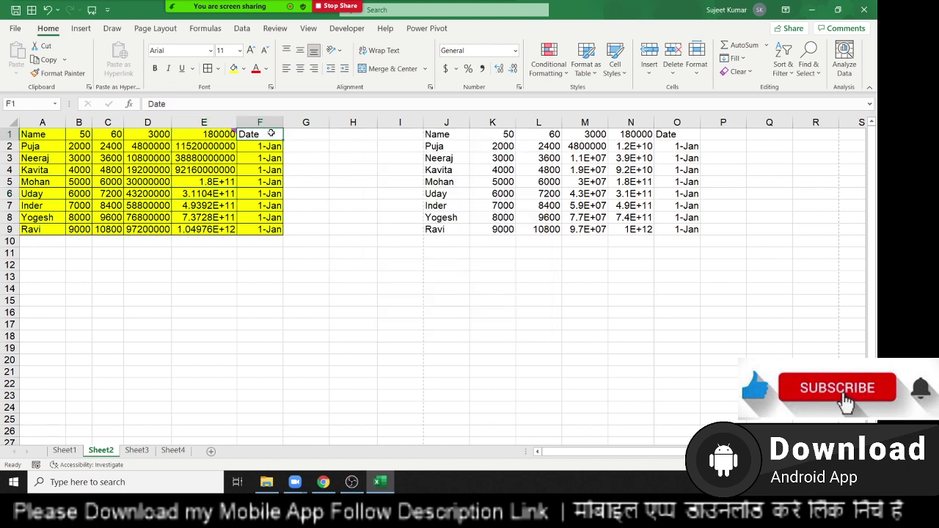
Step: Add the comment 'This is Start Date' to the Date header cell F1
right_click(272, 135)
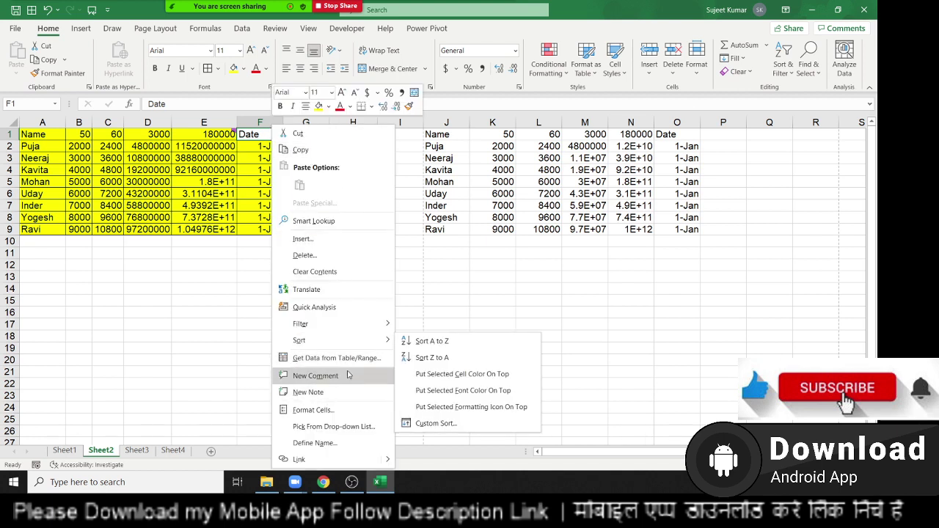
left_click(294, 378)
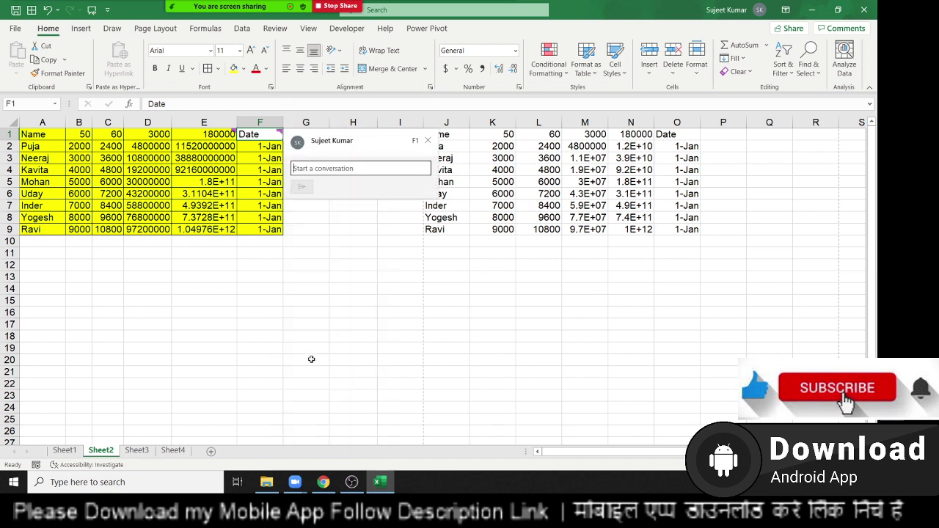
type("This")
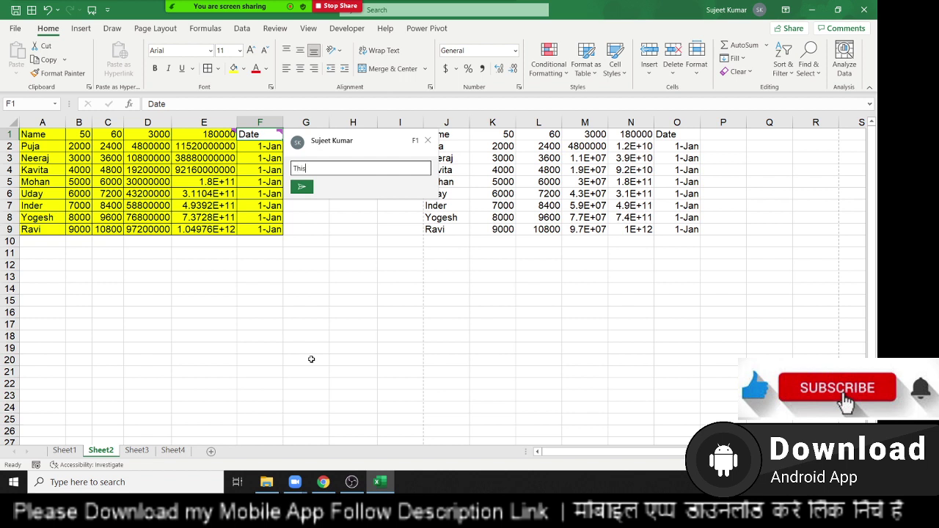
type(" is S")
type("tart Da")
type("te")
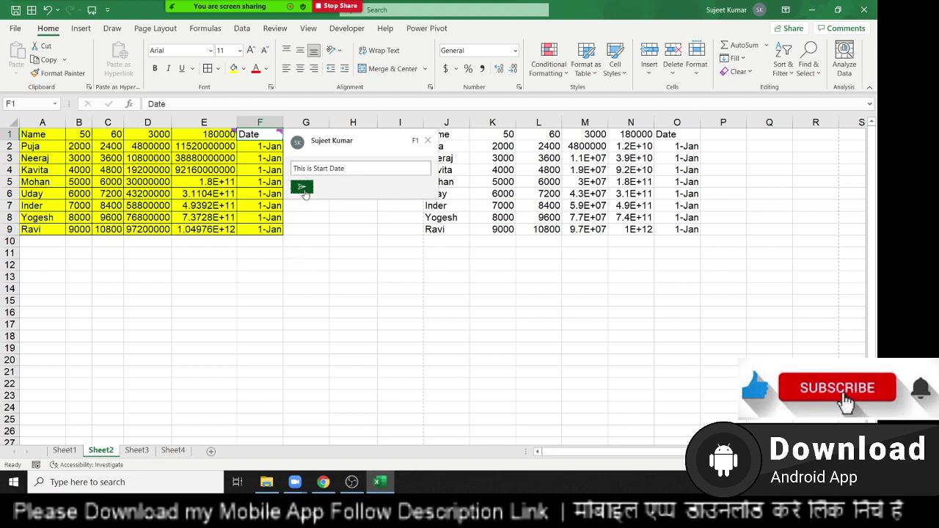
left_click(302, 187)
left_click(343, 276)
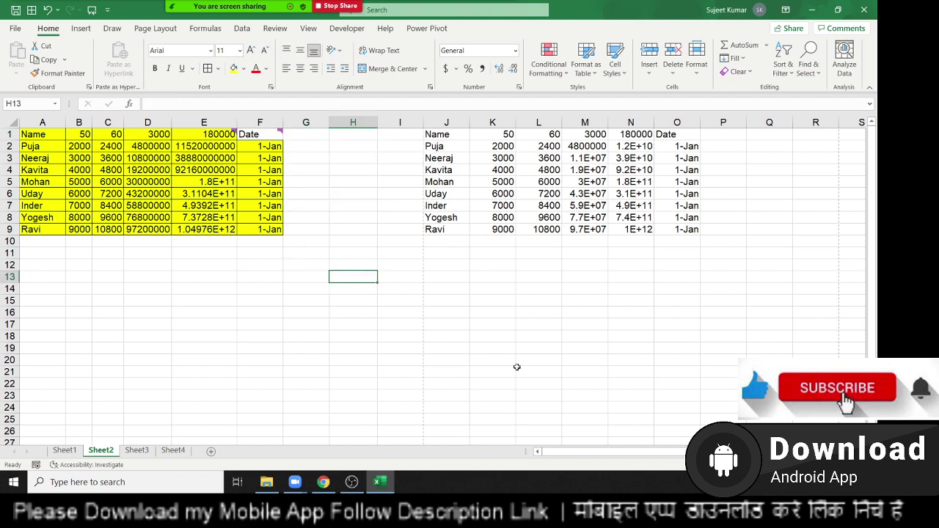
Step: Move around the sheet and reselect the commented header cell F1
mouse_move(273, 130)
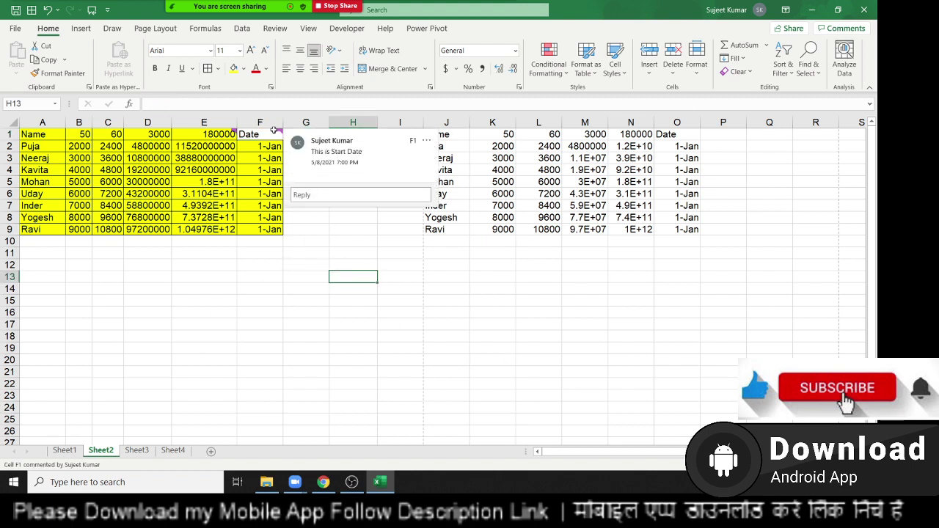
left_click(263, 194)
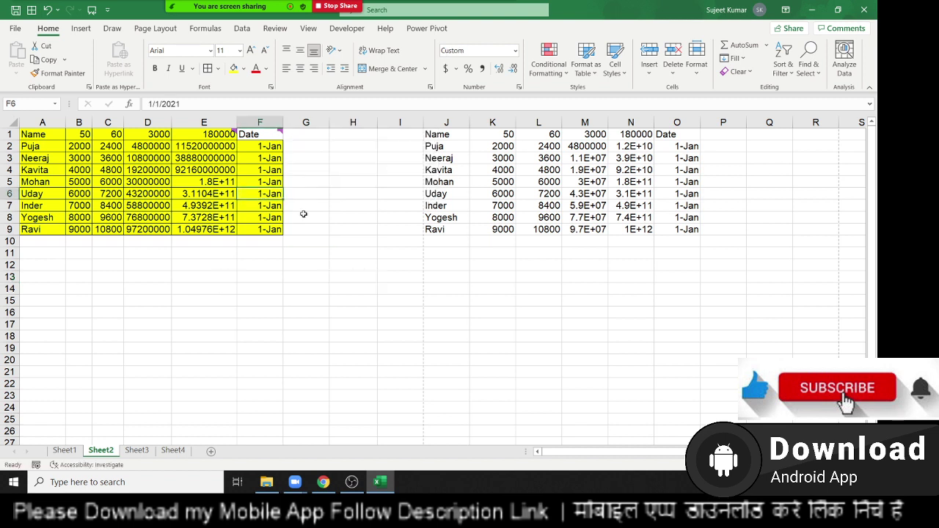
key("Up")
key("Up")
key("Up")
key("Up")
key("Up")
key("Down")
key("Down")
key("Right")
key("Right")
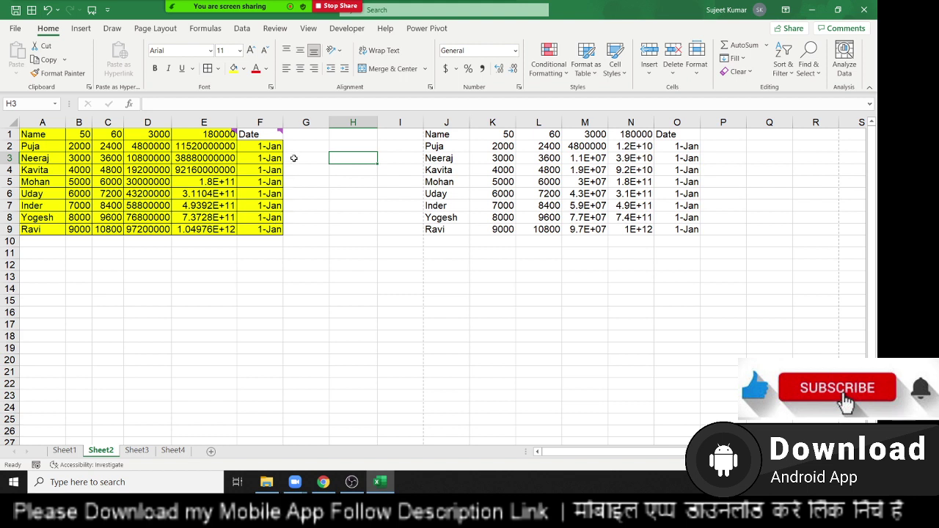
mouse_move(274, 135)
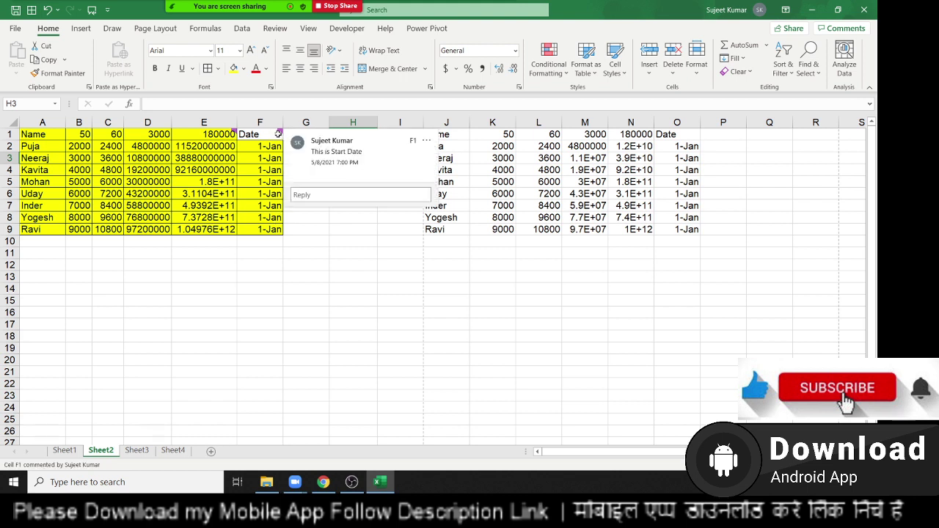
left_click(360, 289)
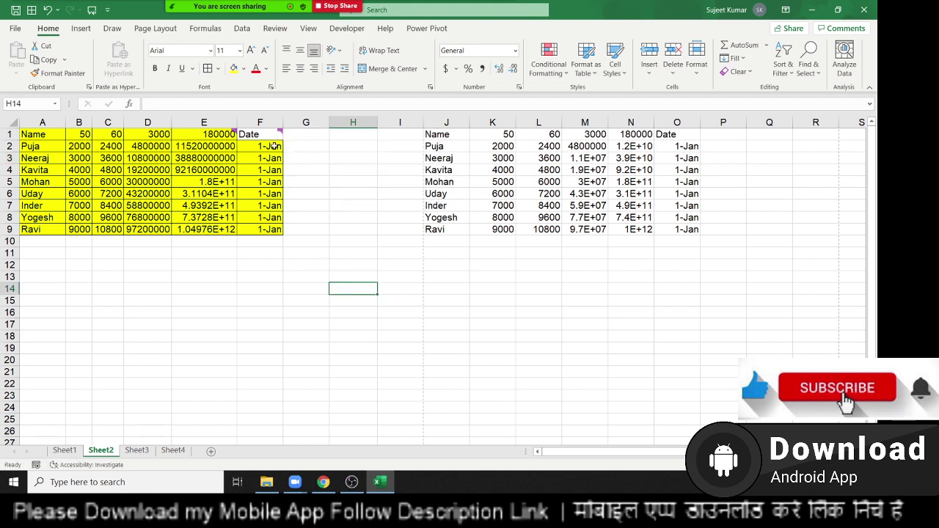
mouse_move(274, 139)
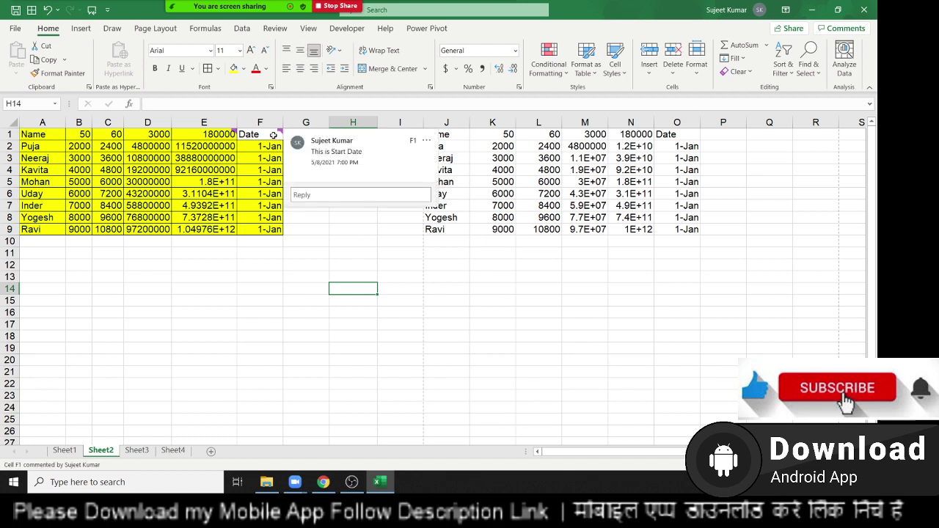
left_click(273, 135)
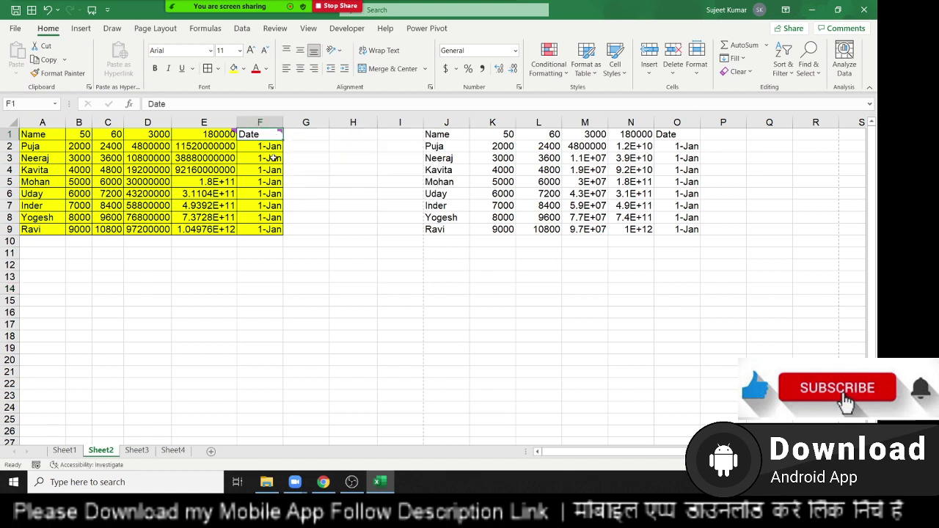
Step: Copy F1 and paste only its comment and notes onto cell K1
key("ctrl+c")
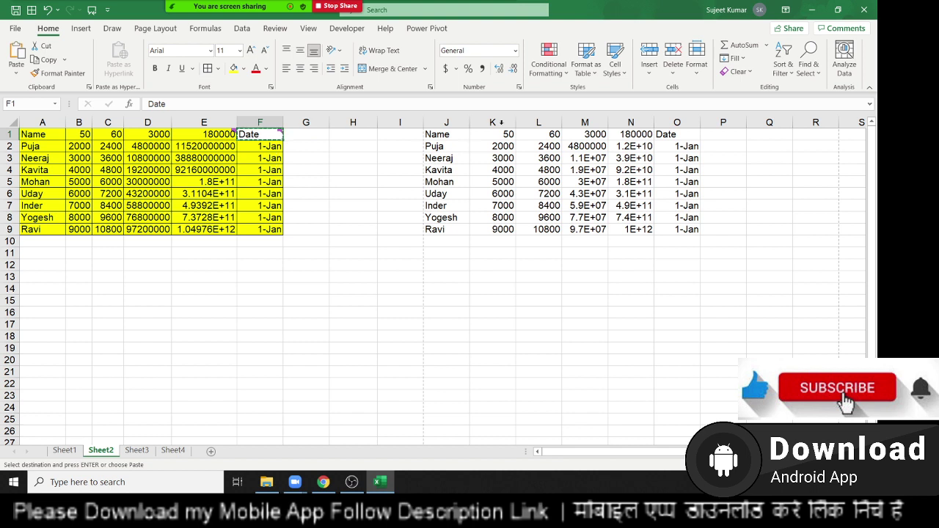
left_click(508, 134)
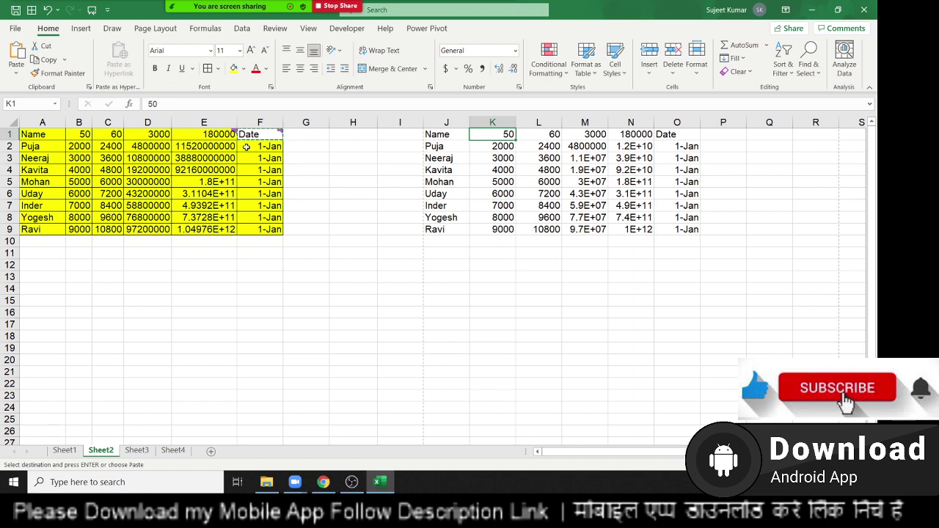
right_click(489, 133)
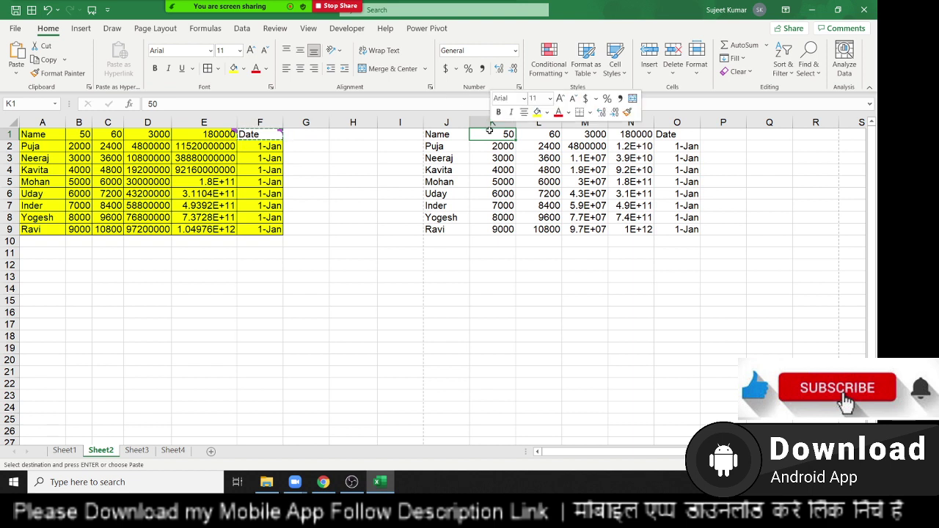
left_click(528, 209)
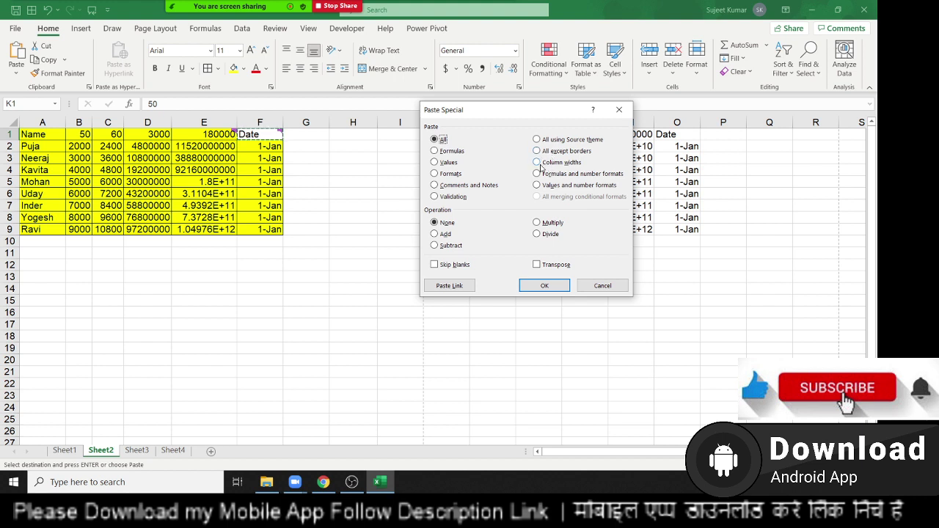
left_click(455, 185)
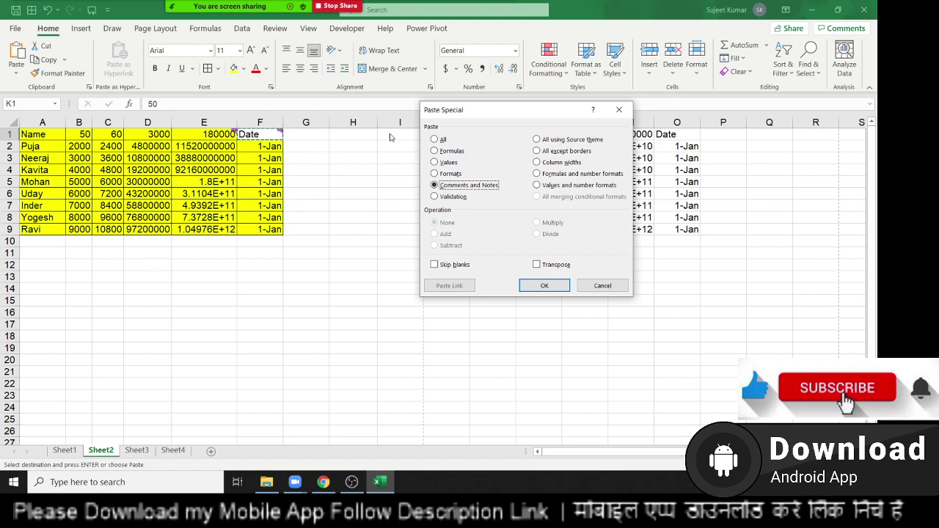
left_click_drag(465, 115, 304, 163)
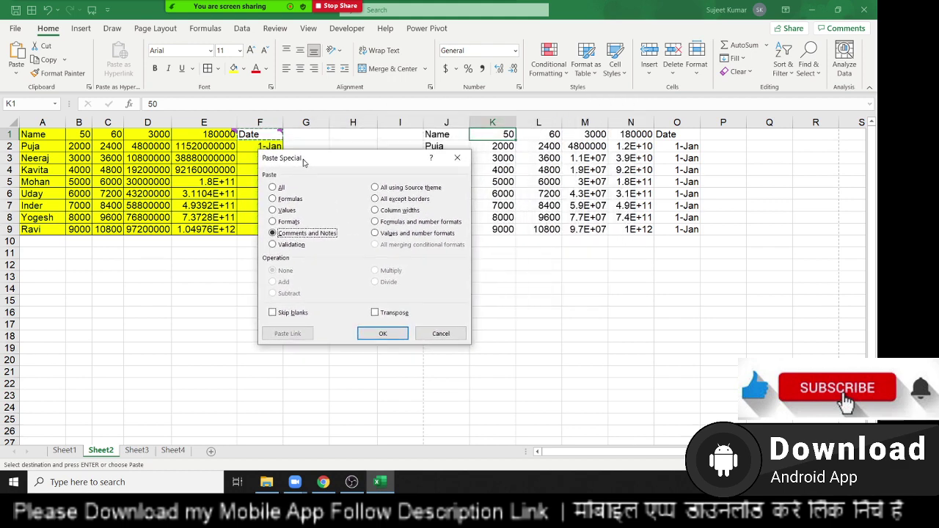
left_click(375, 337)
Step: Select cell I5 to dismiss K1's comment display
left_click(514, 302)
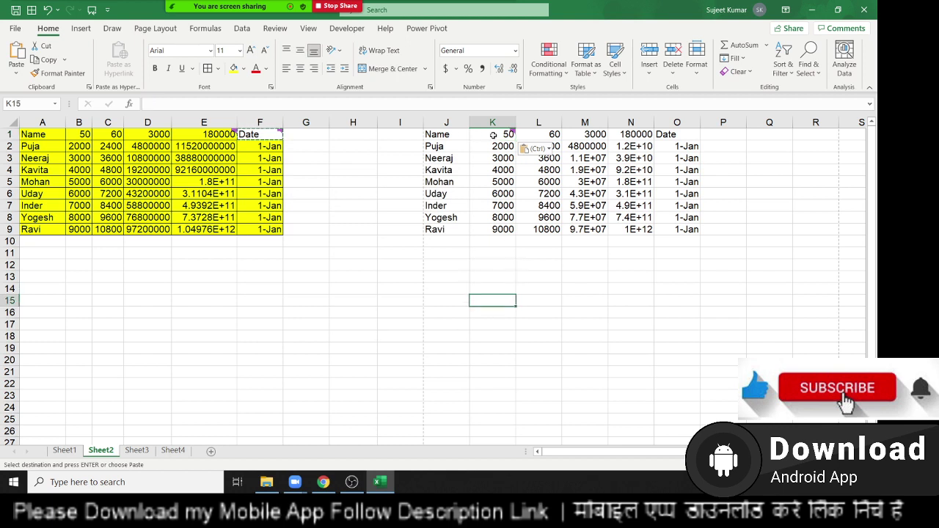
mouse_move(492, 134)
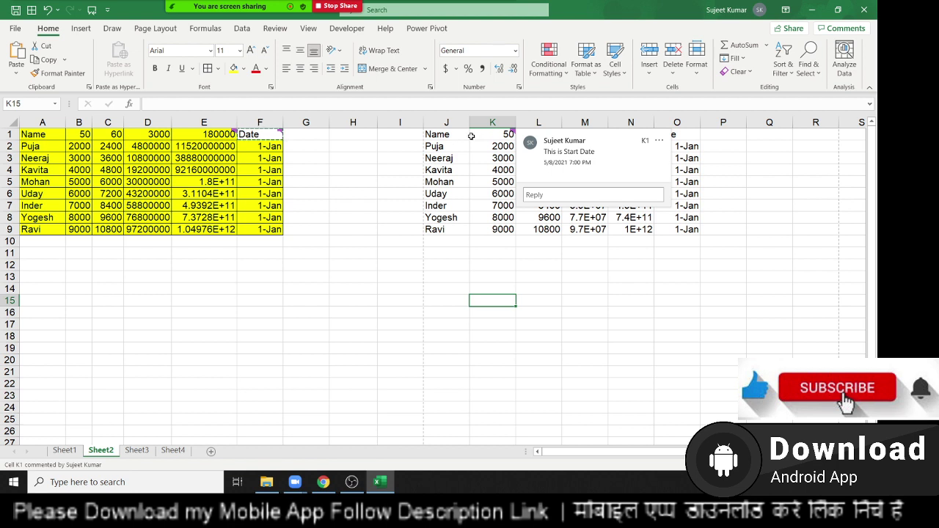
left_click(400, 180)
mouse_move(308, 4)
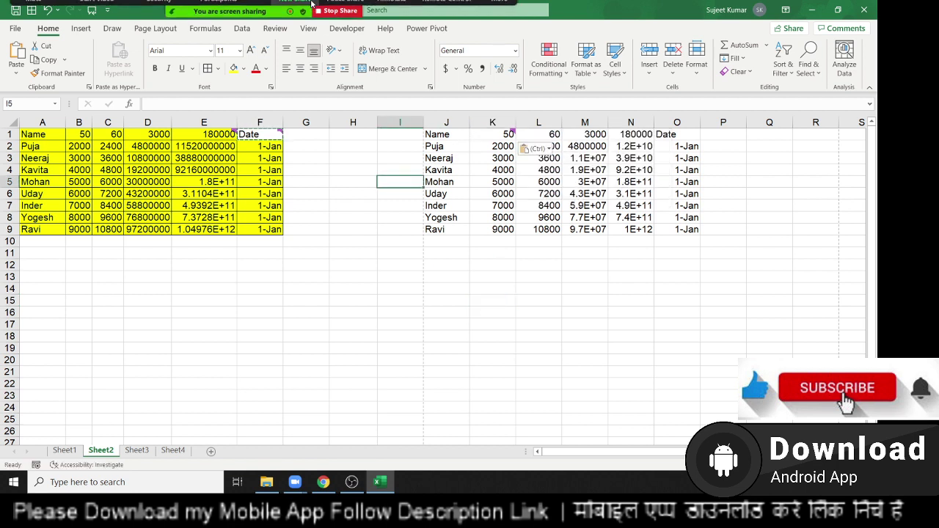